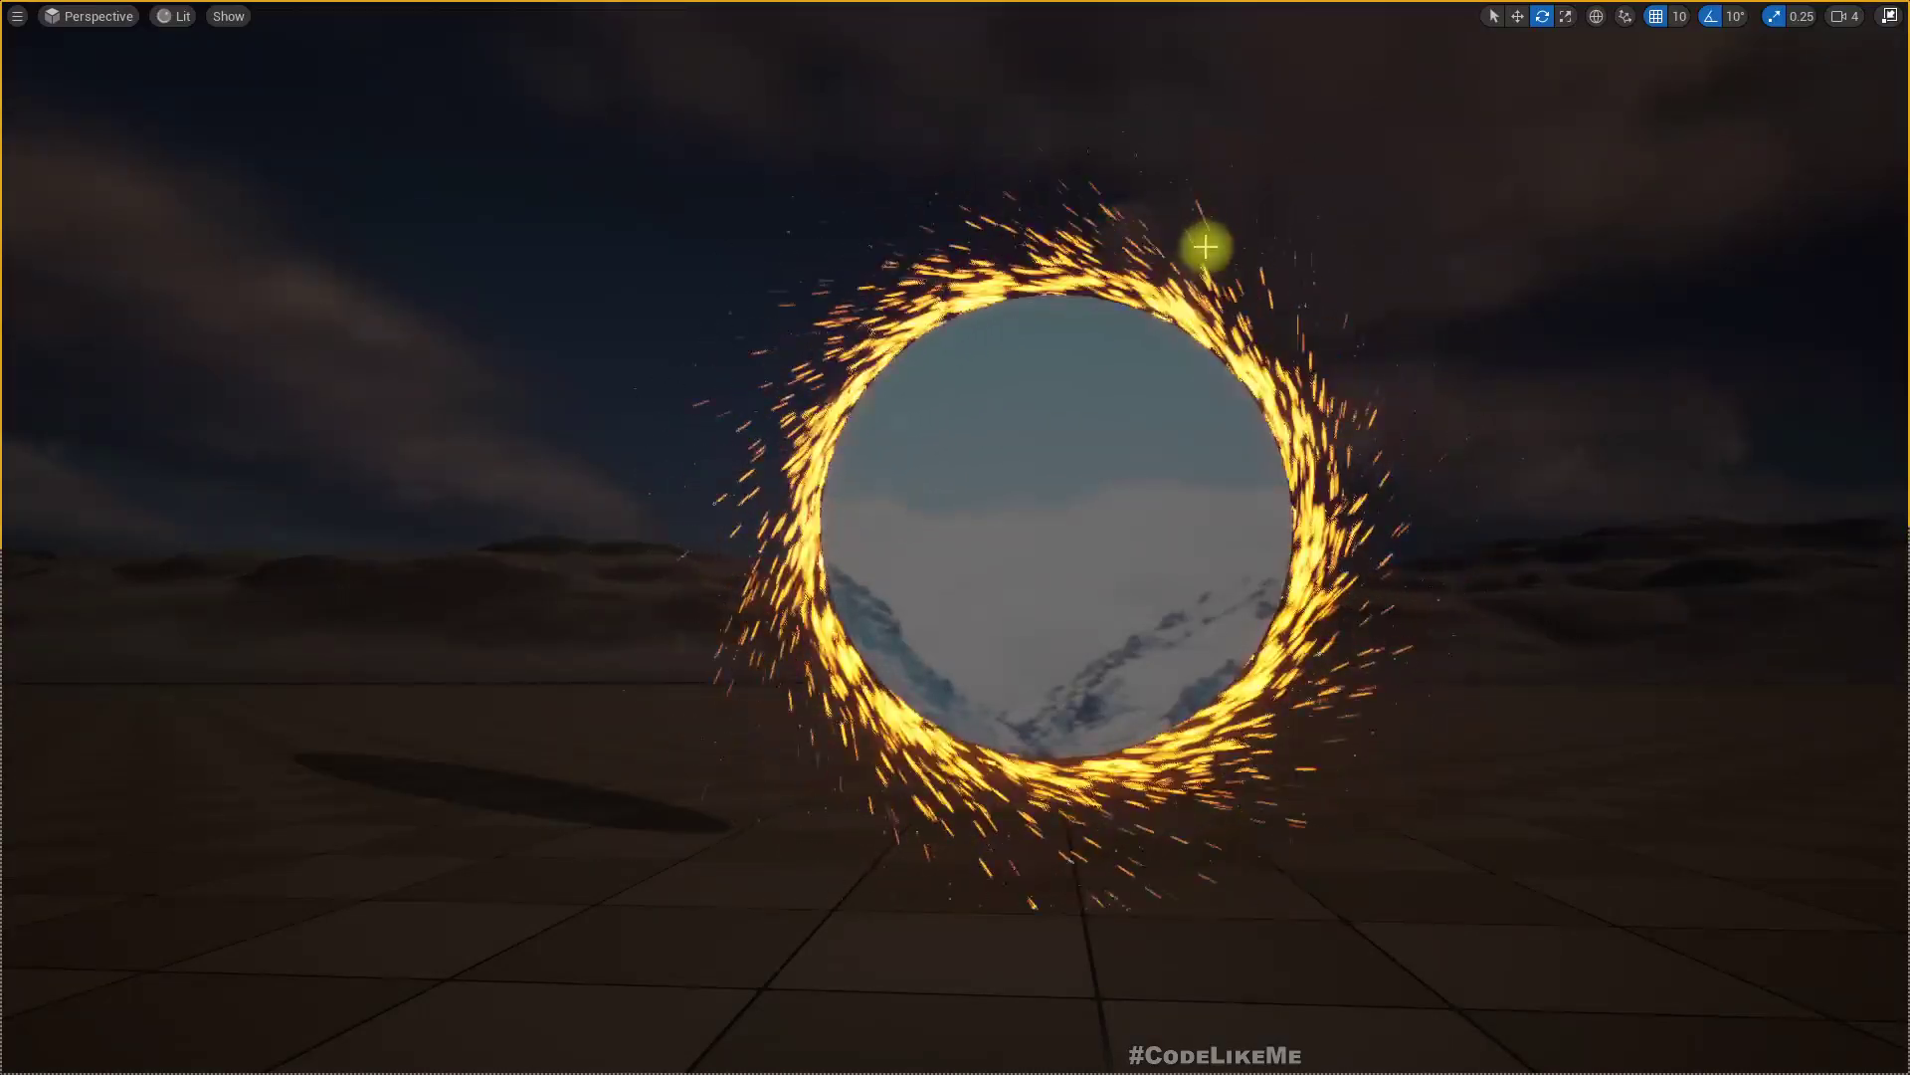
Examine the finished portal ring effect from several distances and angles, rotating the portal to compare the view through it
{"action": "right_click_drag", "start_coordinate": [1232, 299], "coordinate": [1306, 304]}
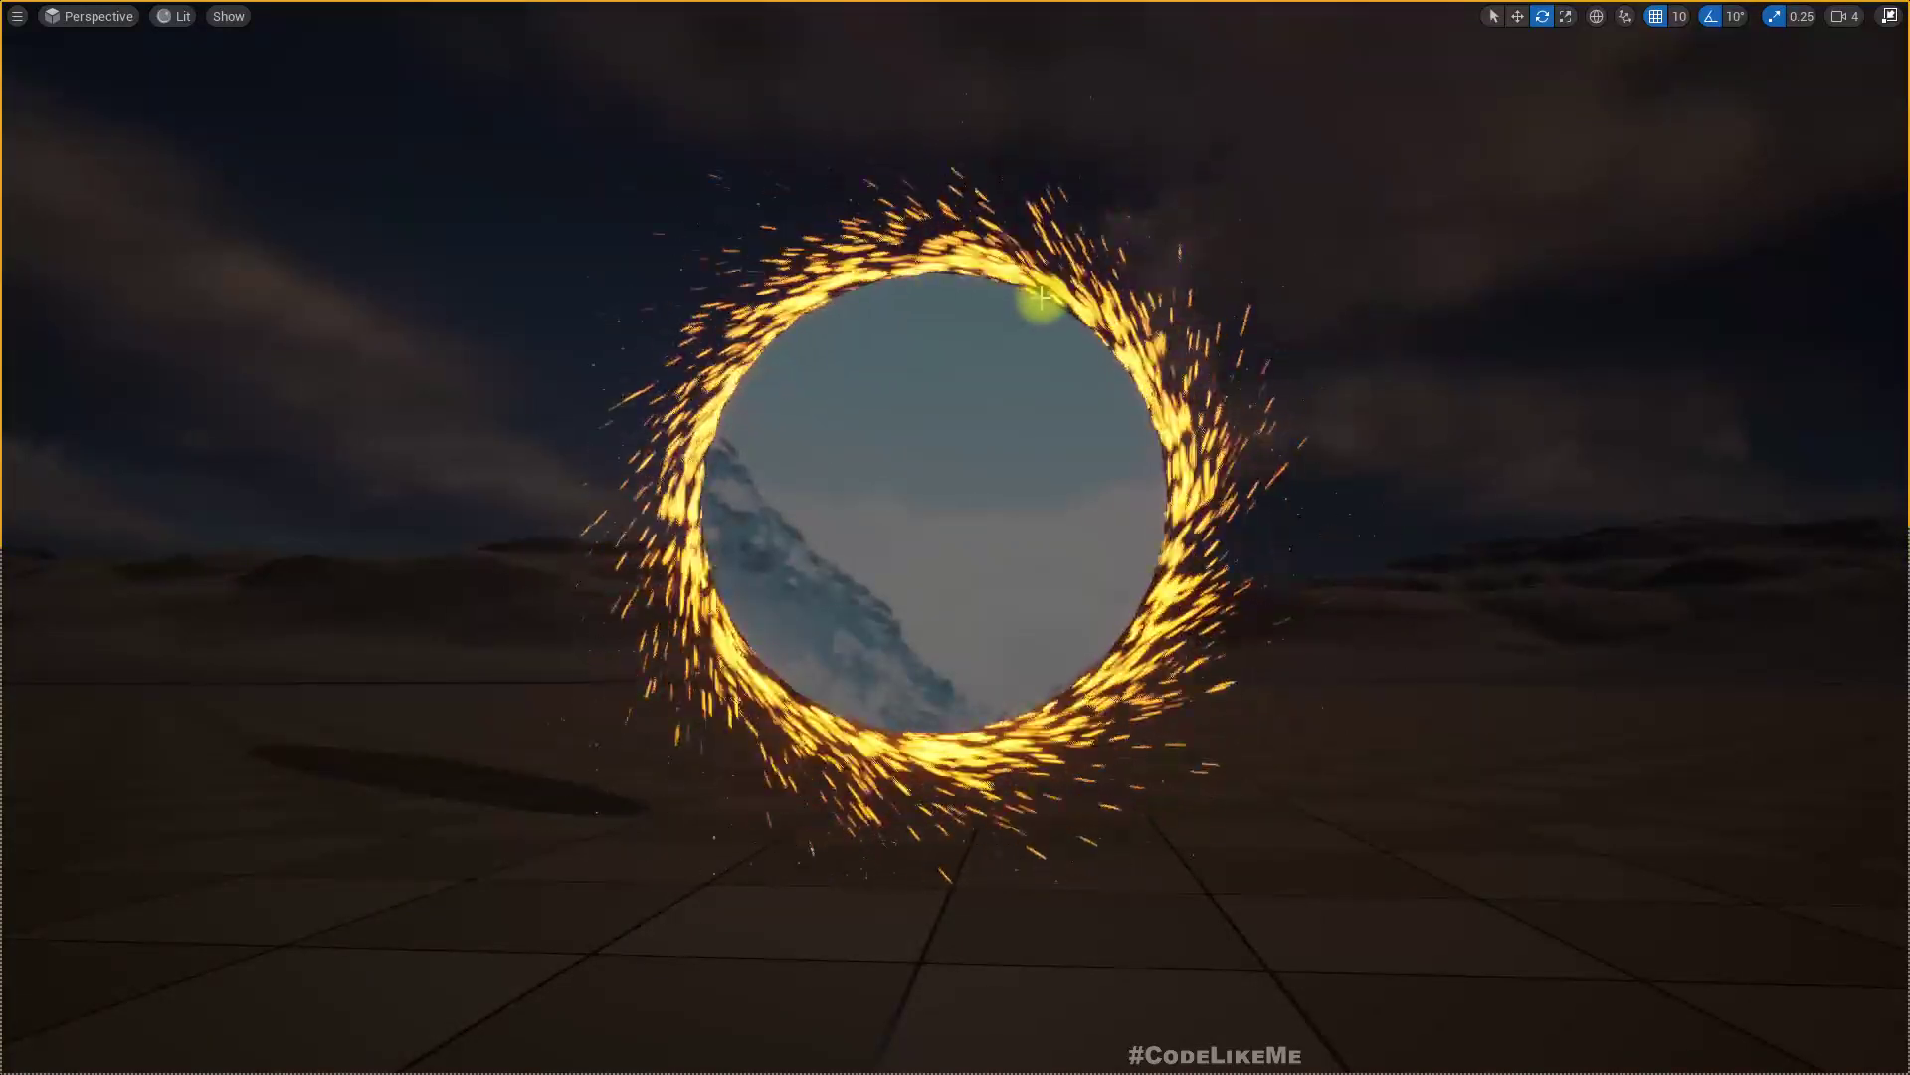
{"action": "scroll", "coordinate": [1041, 296], "scroll_direction": "down", "scroll_amount": 5}
{"action": "scroll", "coordinate": [1040, 296], "scroll_direction": "up", "scroll_amount": 3}
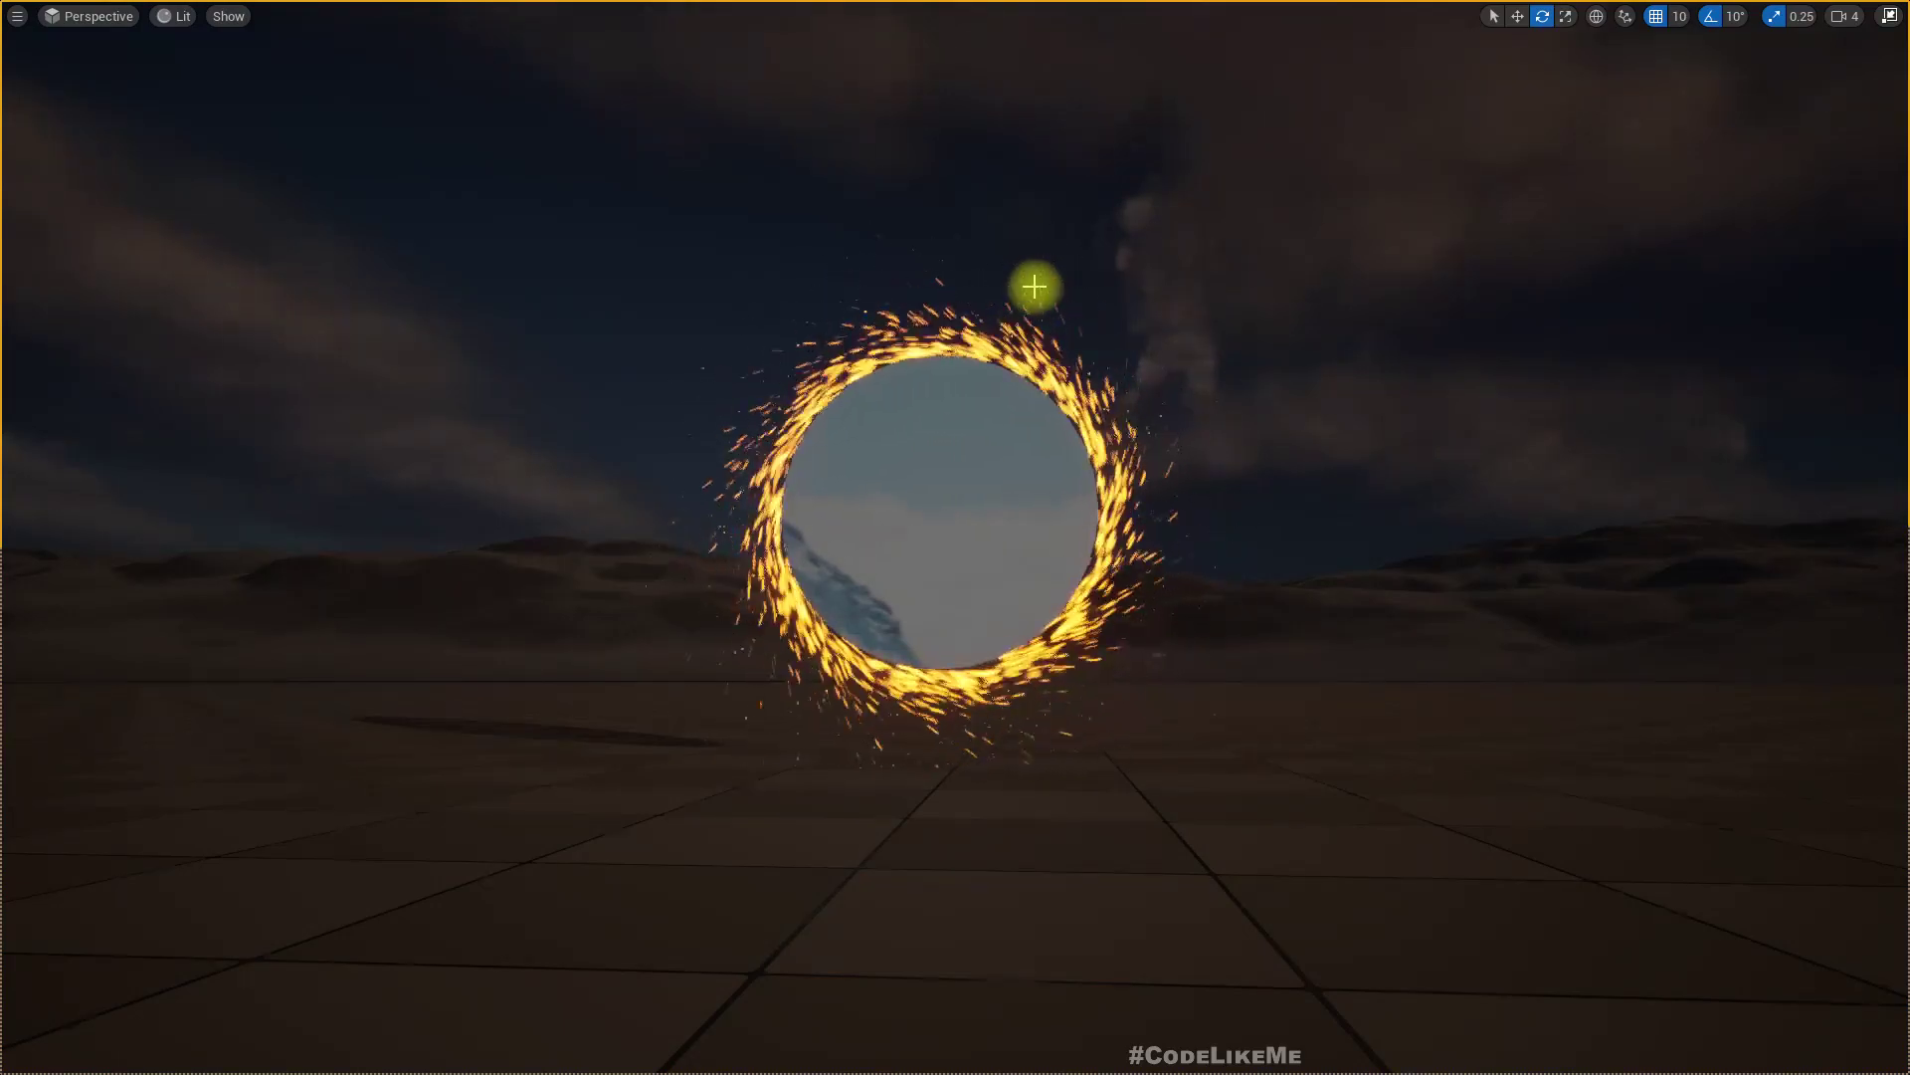
{"action": "left_click", "coordinate": [996, 582]}
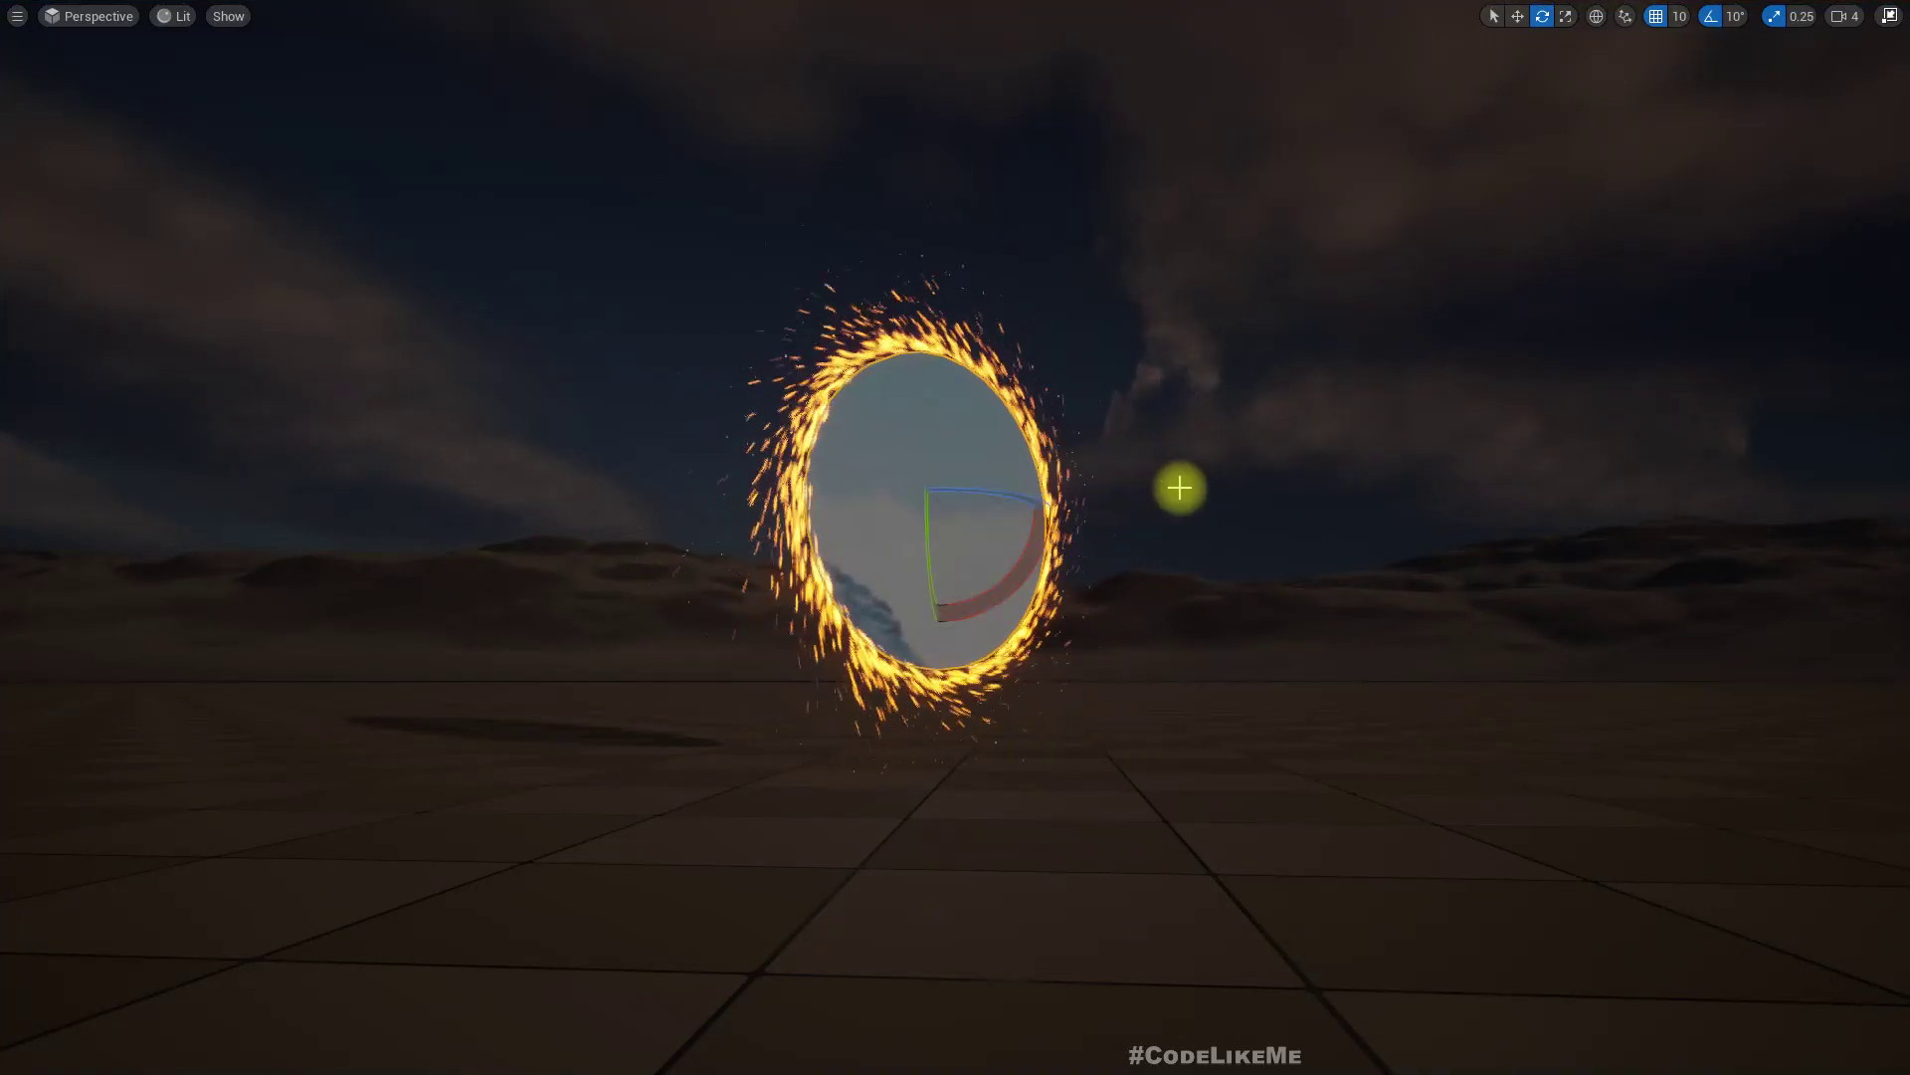
{"action": "mouse_move", "coordinate": [1180, 488]}
{"action": "right_mouse_down"}
{"action": "mouse_move", "coordinate": [1035, 487]}
{"action": "mouse_move", "coordinate": [1224, 488]}
{"action": "mouse_move", "coordinate": [1180, 677]}
{"action": "mouse_move", "coordinate": [1180, 487]}
{"action": "right_mouse_up"}
{"action": "key", "text": "w"}
{"action": "key", "text": "q"}
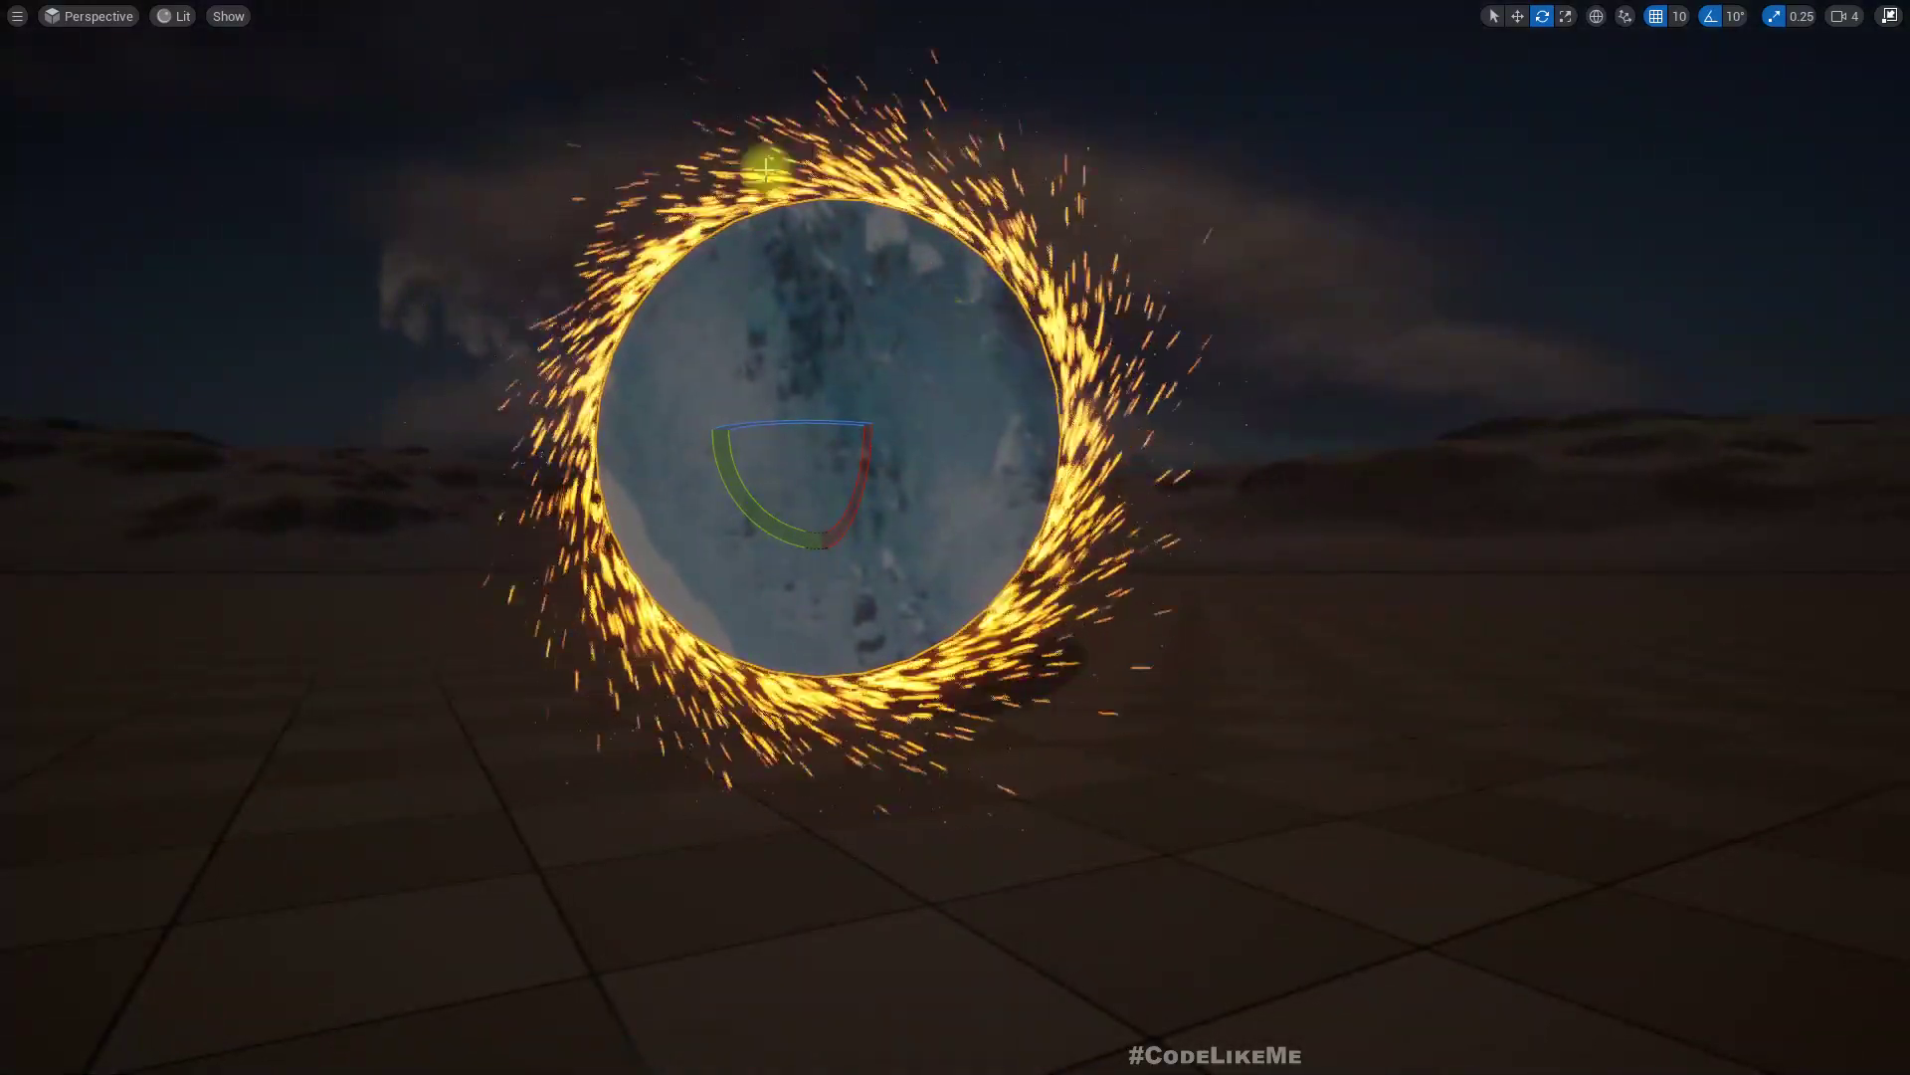
{"action": "right_click_drag", "start_coordinate": [743, 115], "coordinate": [99, 62]}
{"action": "key", "text": "s"}
{"action": "key", "text": "d"}
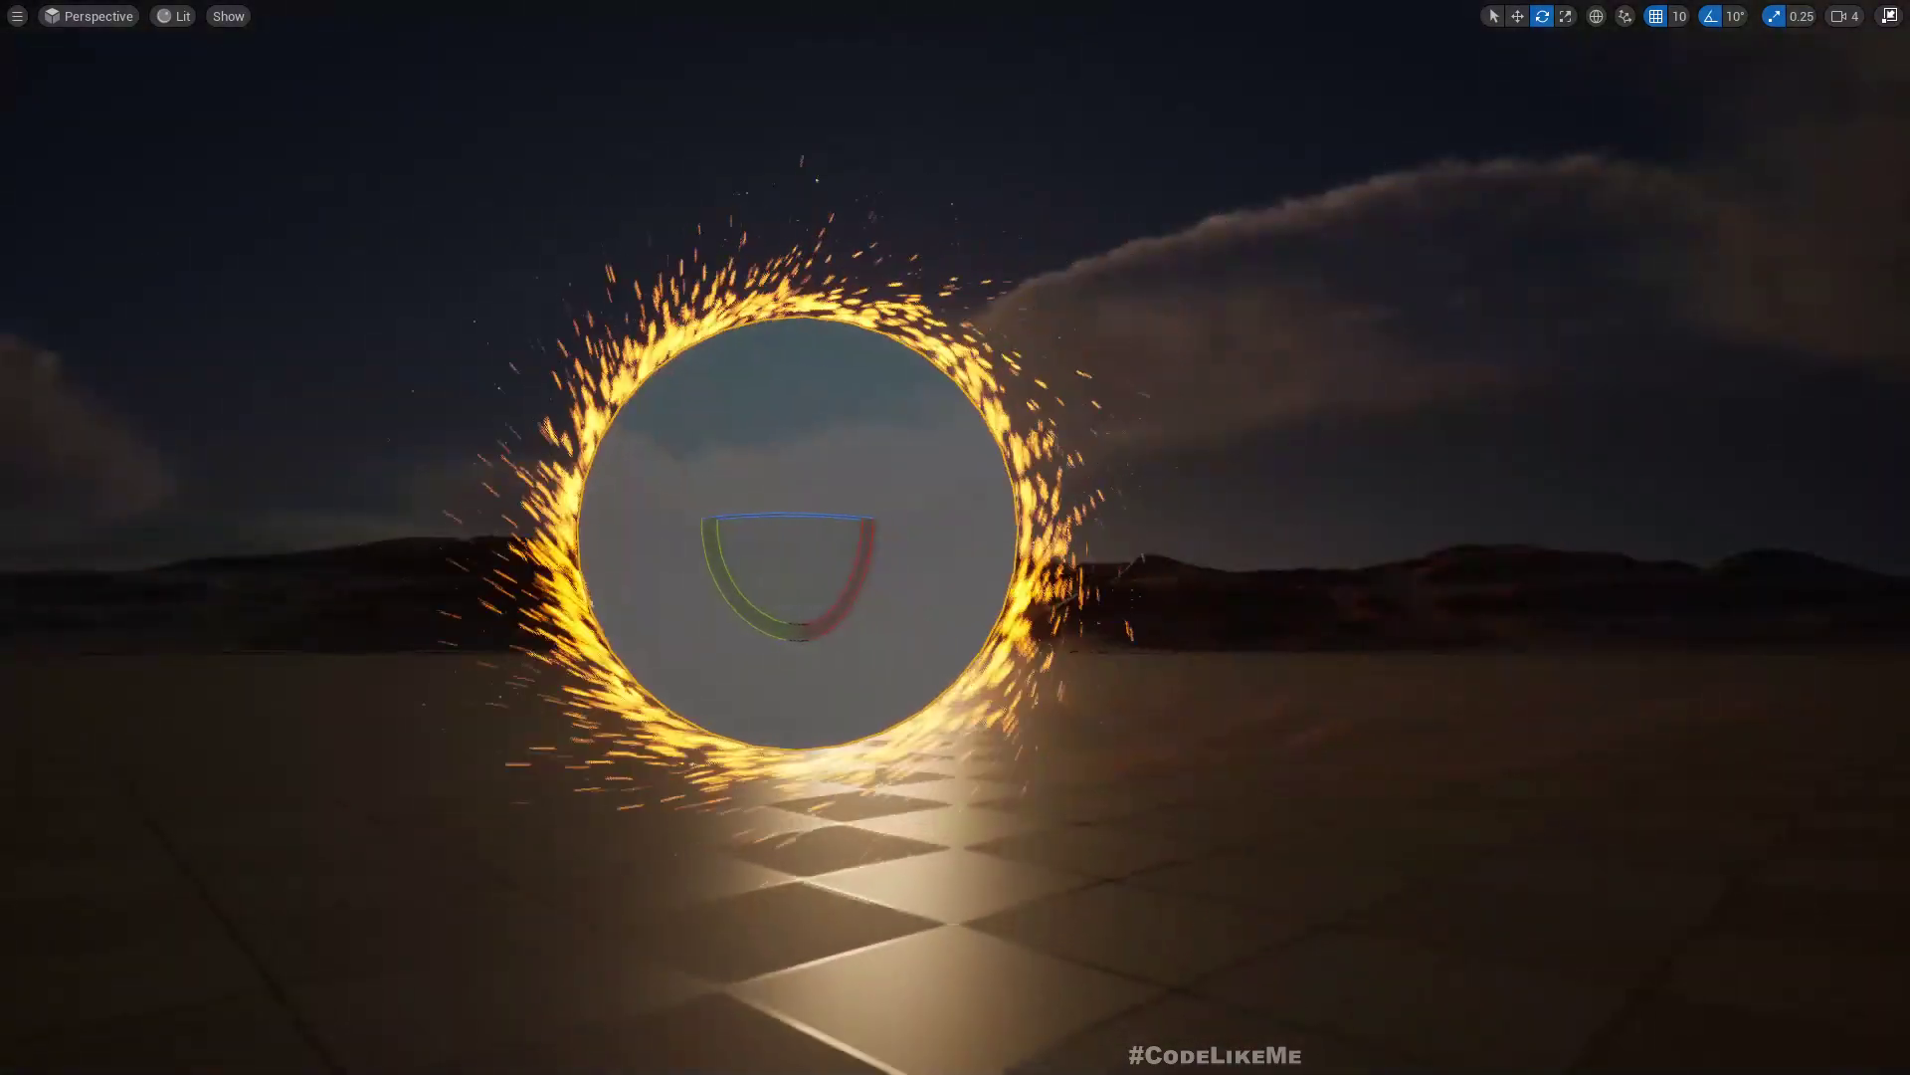
{"action": "mouse_move", "coordinate": [975, 298]}
{"action": "left_mouse_down", "text": "alt"}
{"action": "mouse_move", "coordinate": [1084, 308]}
{"action": "mouse_move", "coordinate": [985, 328]}
{"action": "left_mouse_up", "text": "alt"}
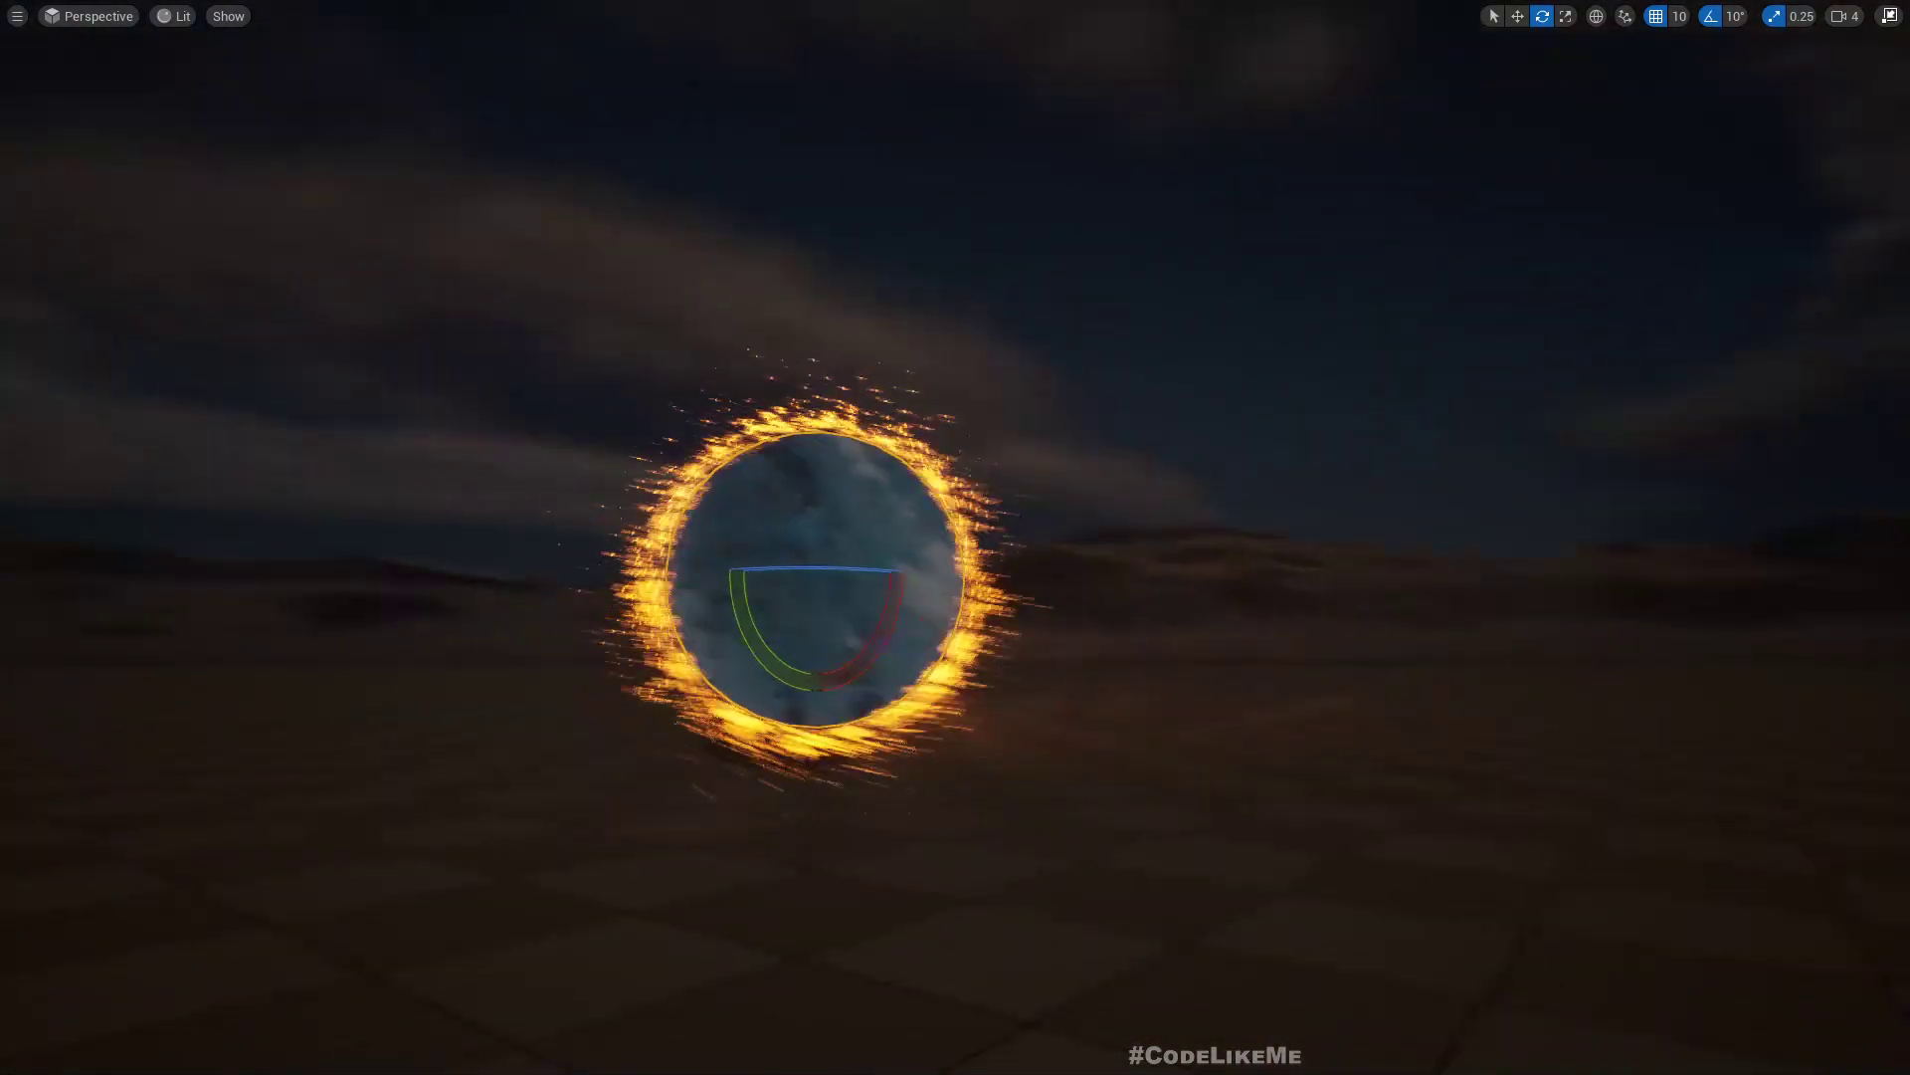
{"action": "right_click_drag", "start_coordinate": [956, 537], "coordinate": [935, 577]}
{"action": "key", "text": "a"}
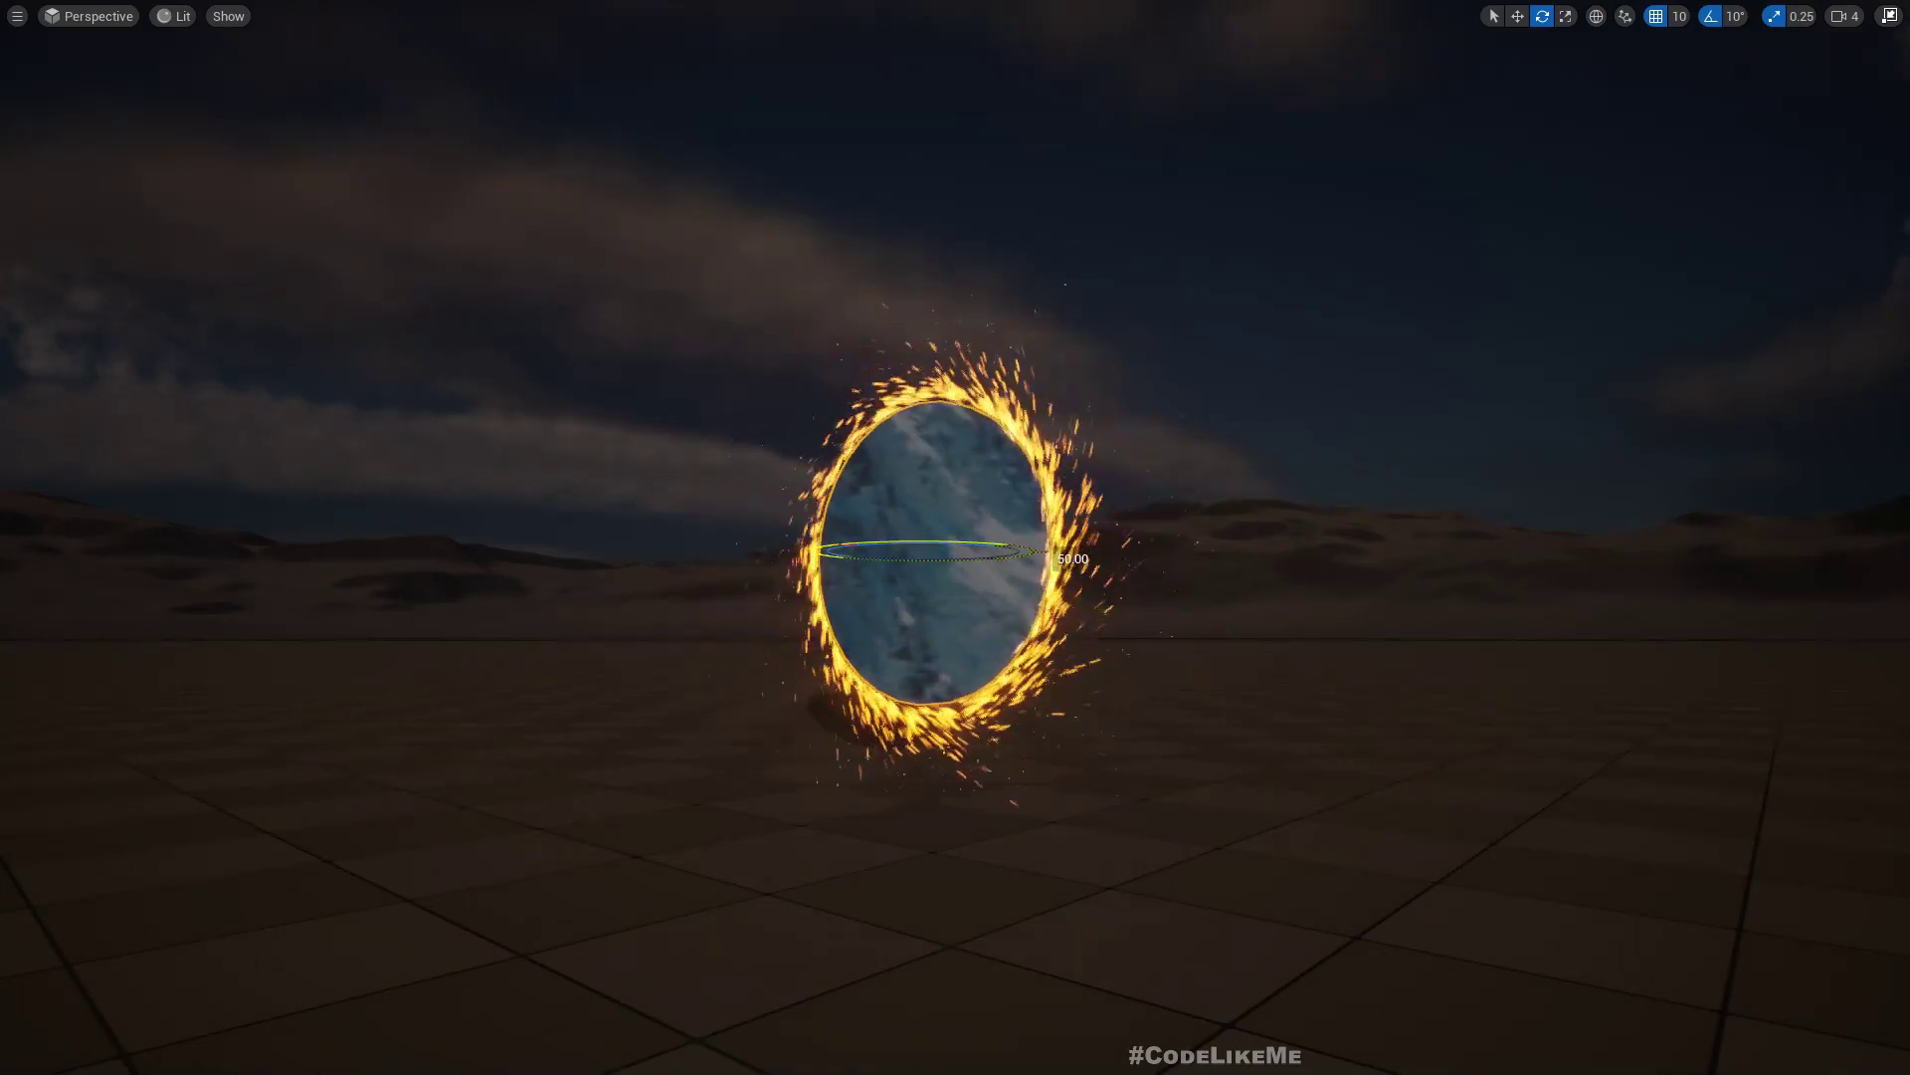
{"action": "key", "text": "a"}
{"action": "right_click_drag", "start_coordinate": [935, 577], "coordinate": [1084, 621]}
{"action": "key", "text": "w"}
{"action": "left_click_drag", "start_coordinate": [901, 299], "coordinate": [1405, 359], "text": "alt"}
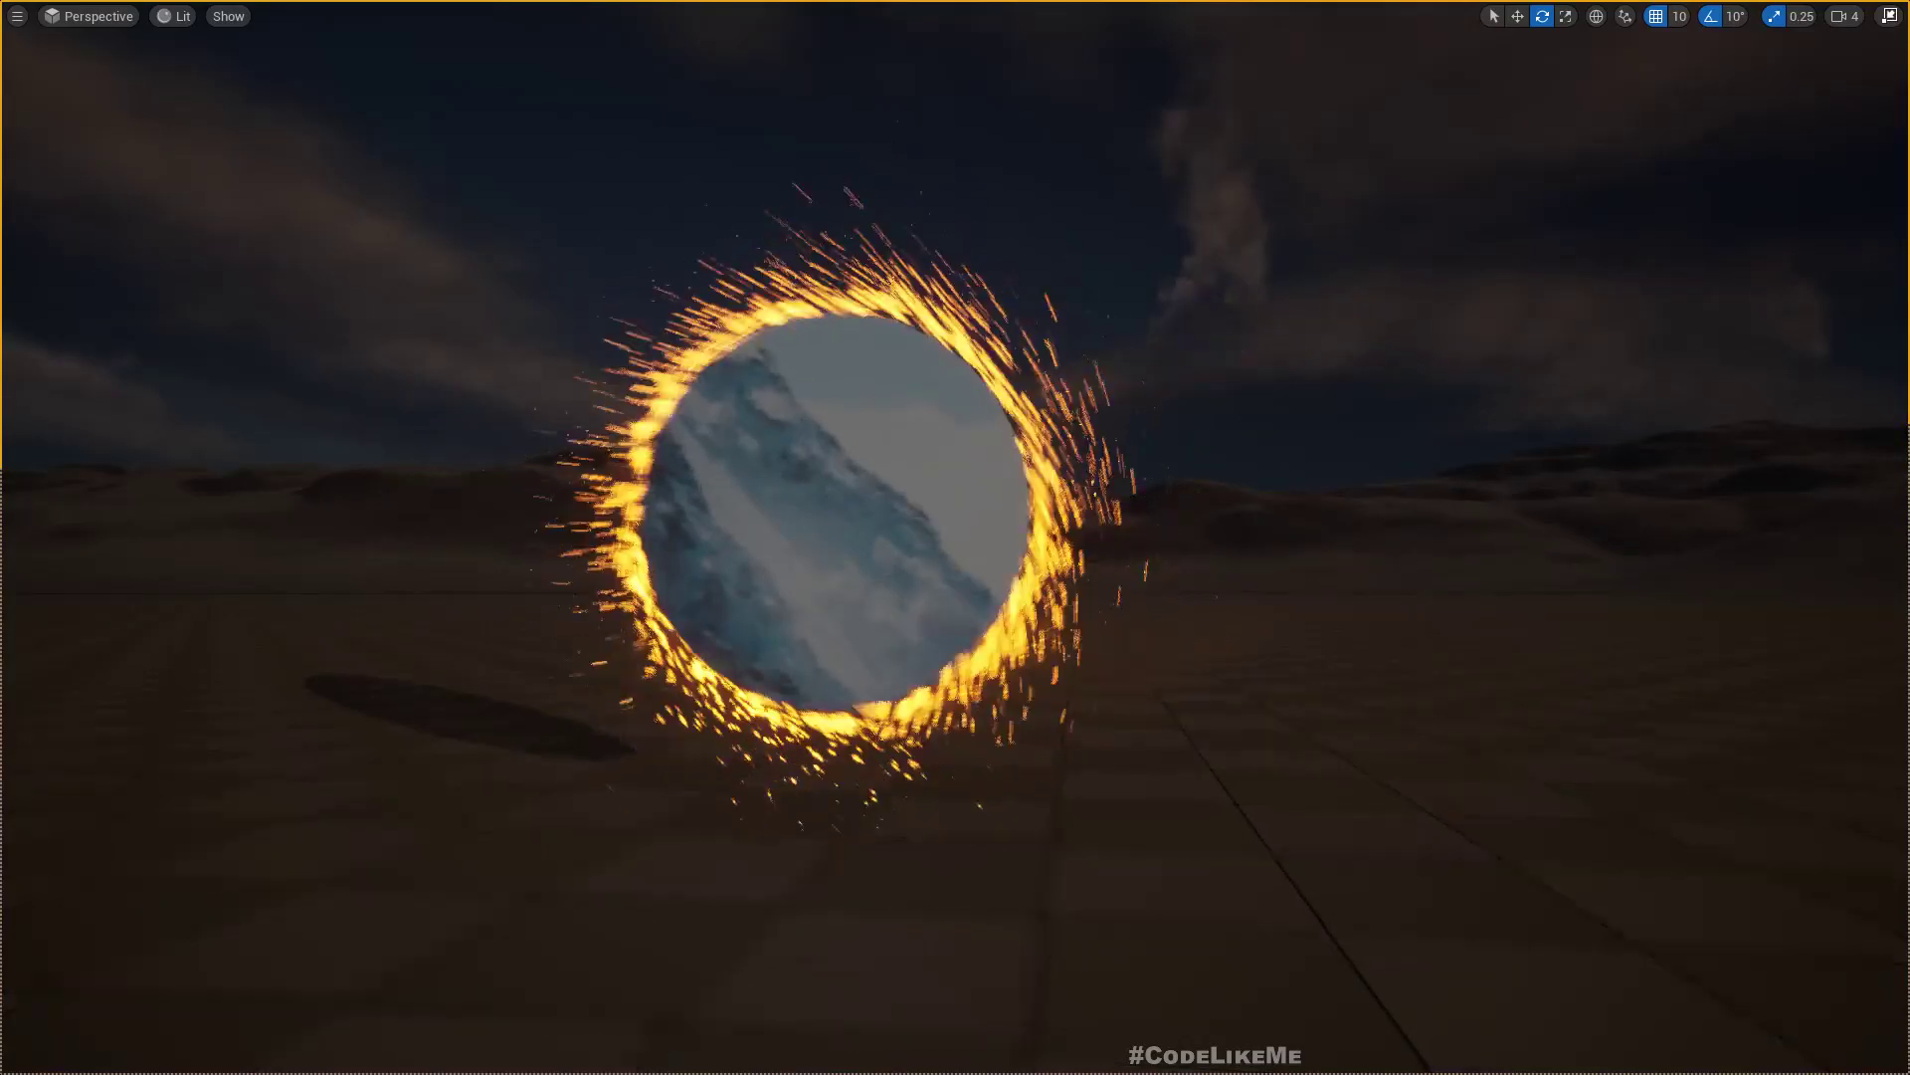
{"action": "key", "text": "d"}
{"action": "key", "text": "q"}
{"action": "right_click_drag", "start_coordinate": [956, 537], "coordinate": [1100, 354]}
{"action": "key", "text": "s"}
{"action": "key", "text": "a"}
{"action": "key", "text": "w"}
{"action": "key", "text": "d"}
{"action": "key", "text": "a"}
{"action": "key", "text": "d"}
{"action": "key", "text": "a"}
{"action": "key", "text": "d"}
{"action": "key", "text": "a"}
{"action": "key", "text": "F11"}
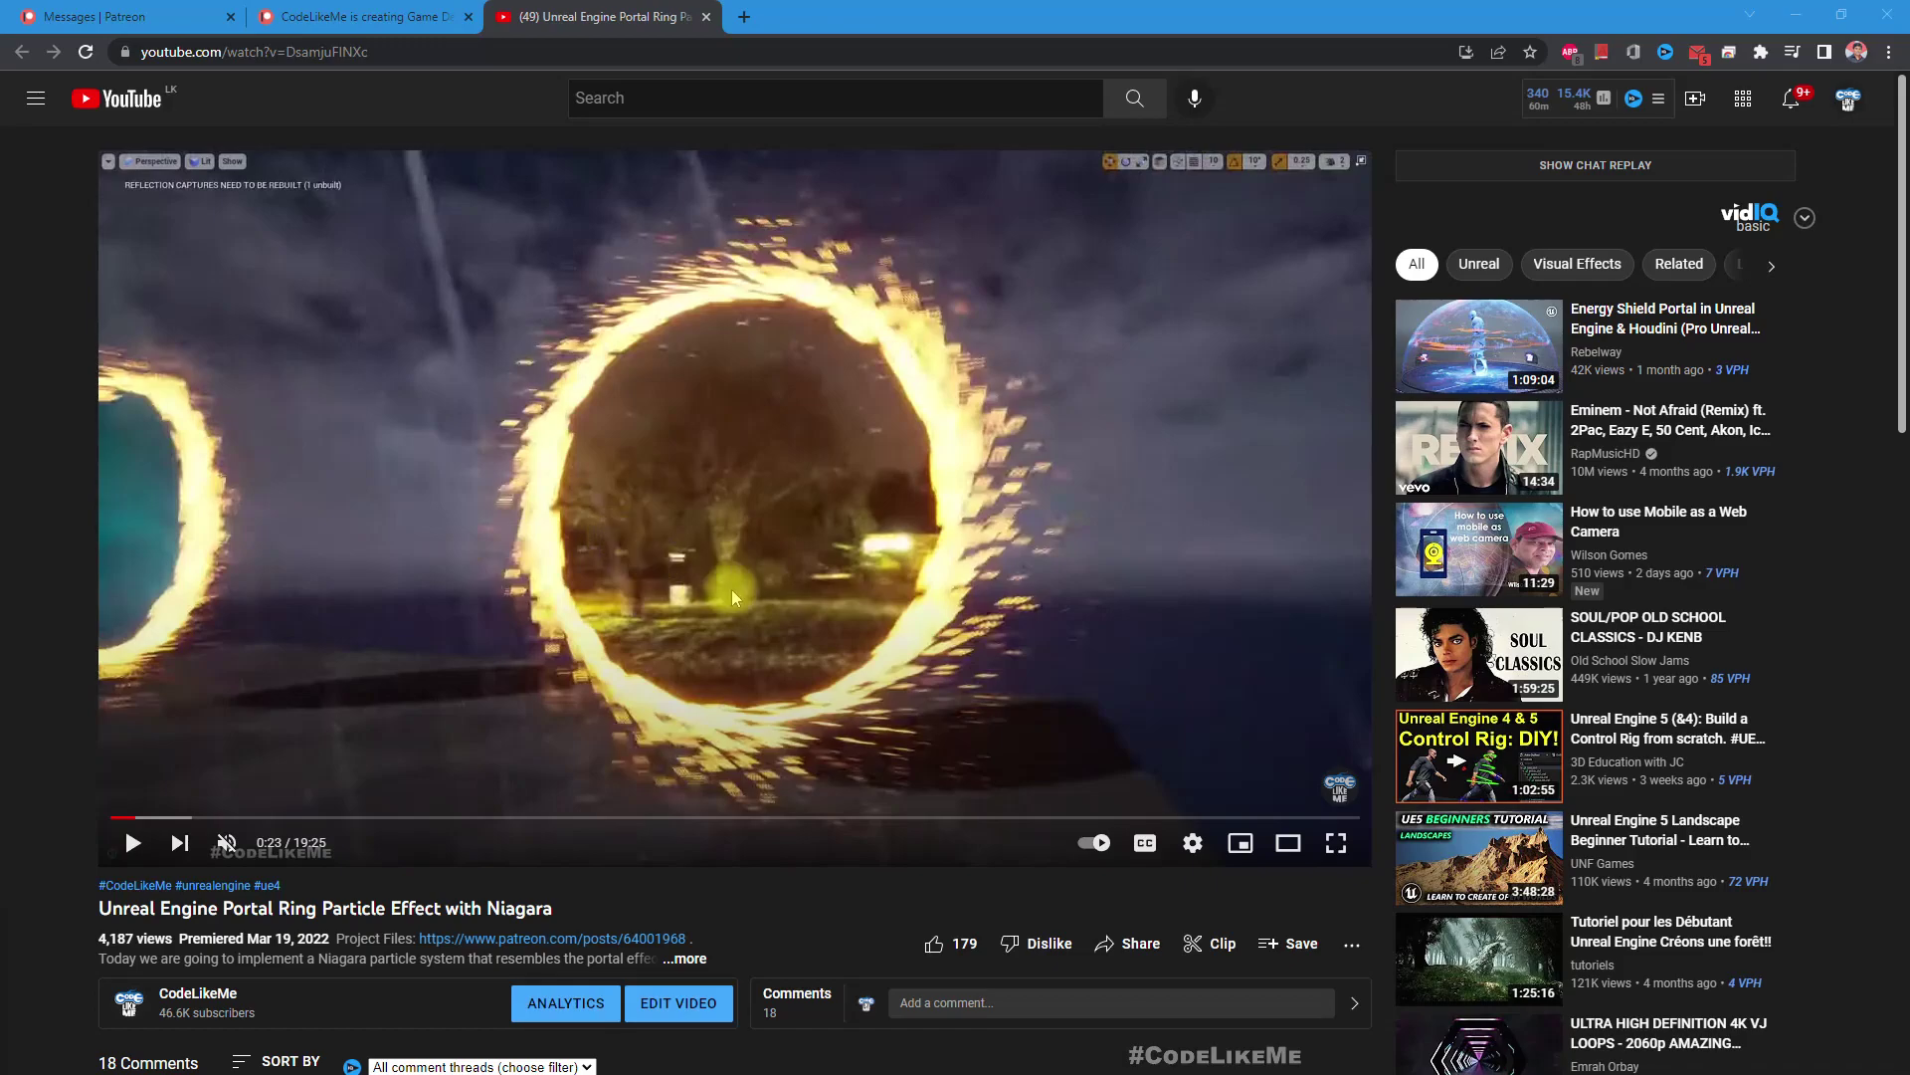
Play part of the earlier "Unreal Engine Portal Ring Particle Effect with Niagara" video in the browser and pause it
{"action": "left_click", "coordinate": [594, 587]}
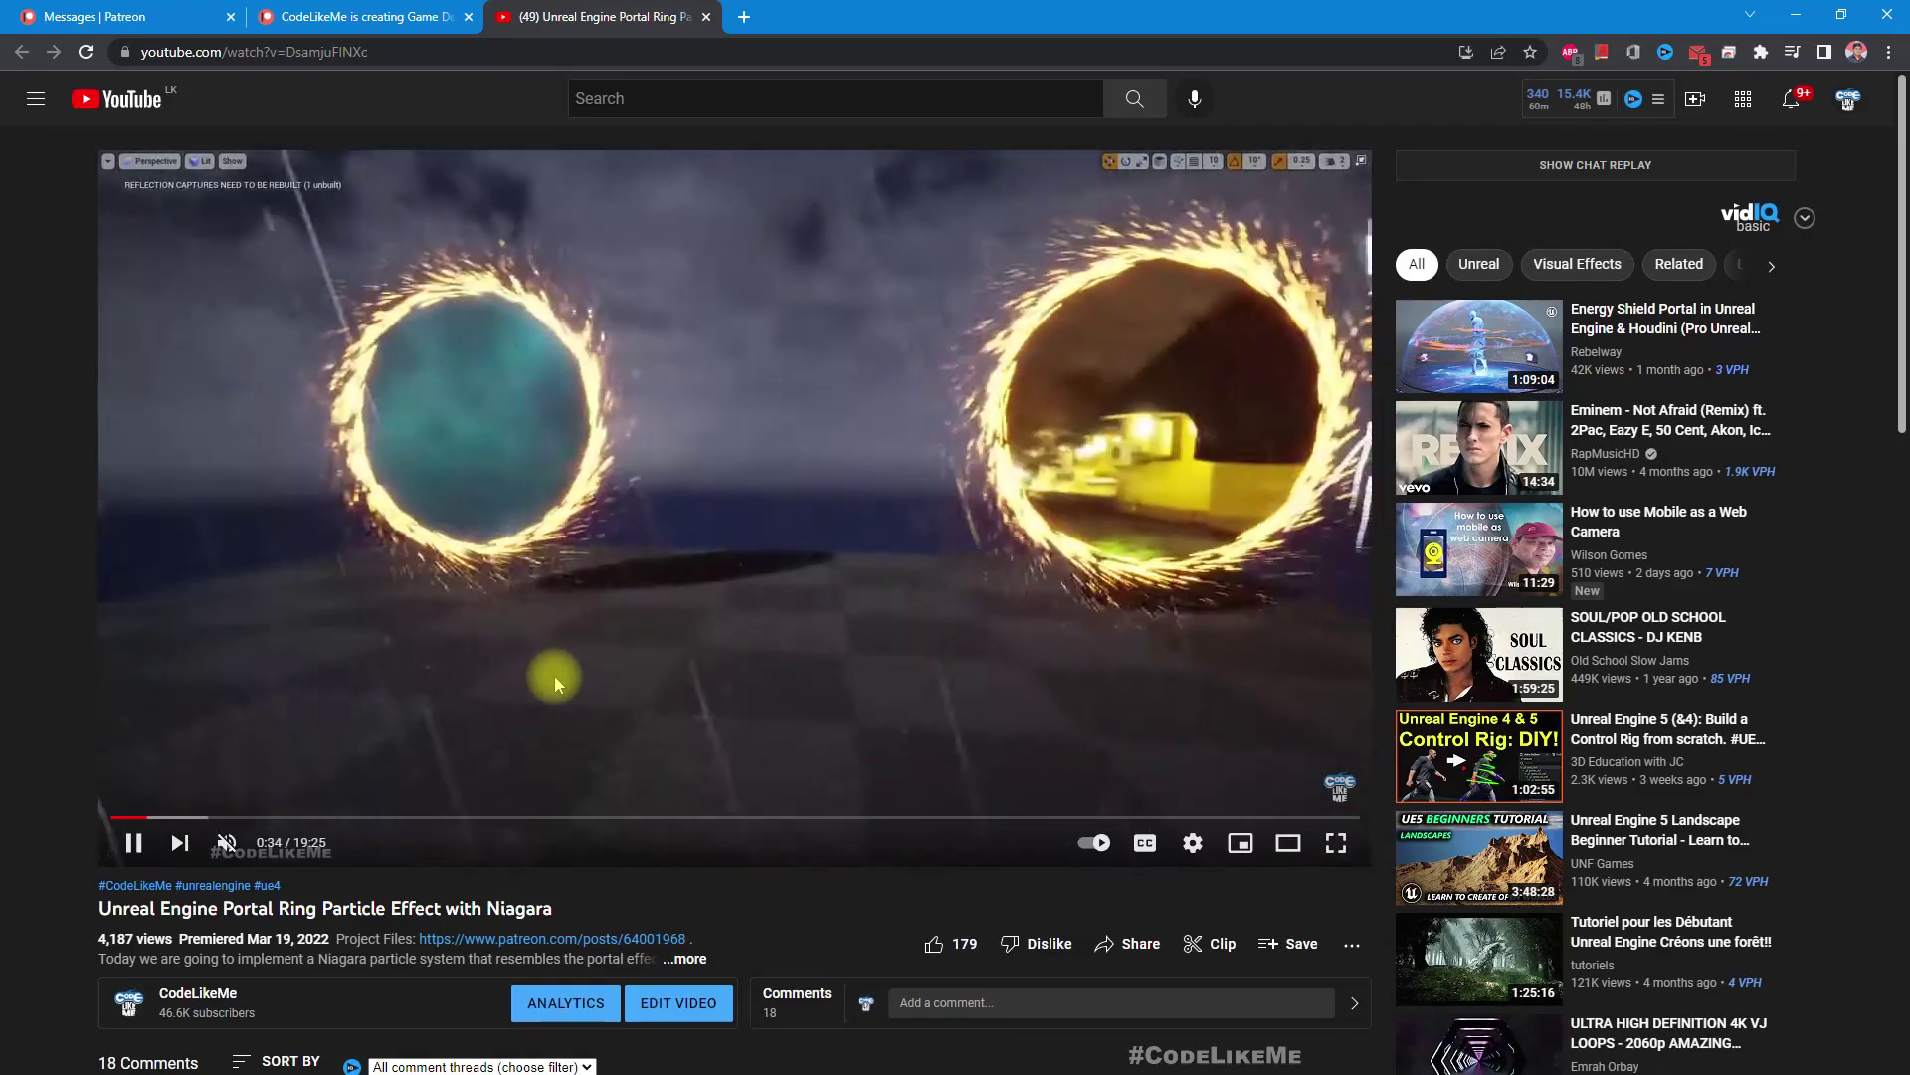
{"action": "left_click", "coordinate": [527, 535]}
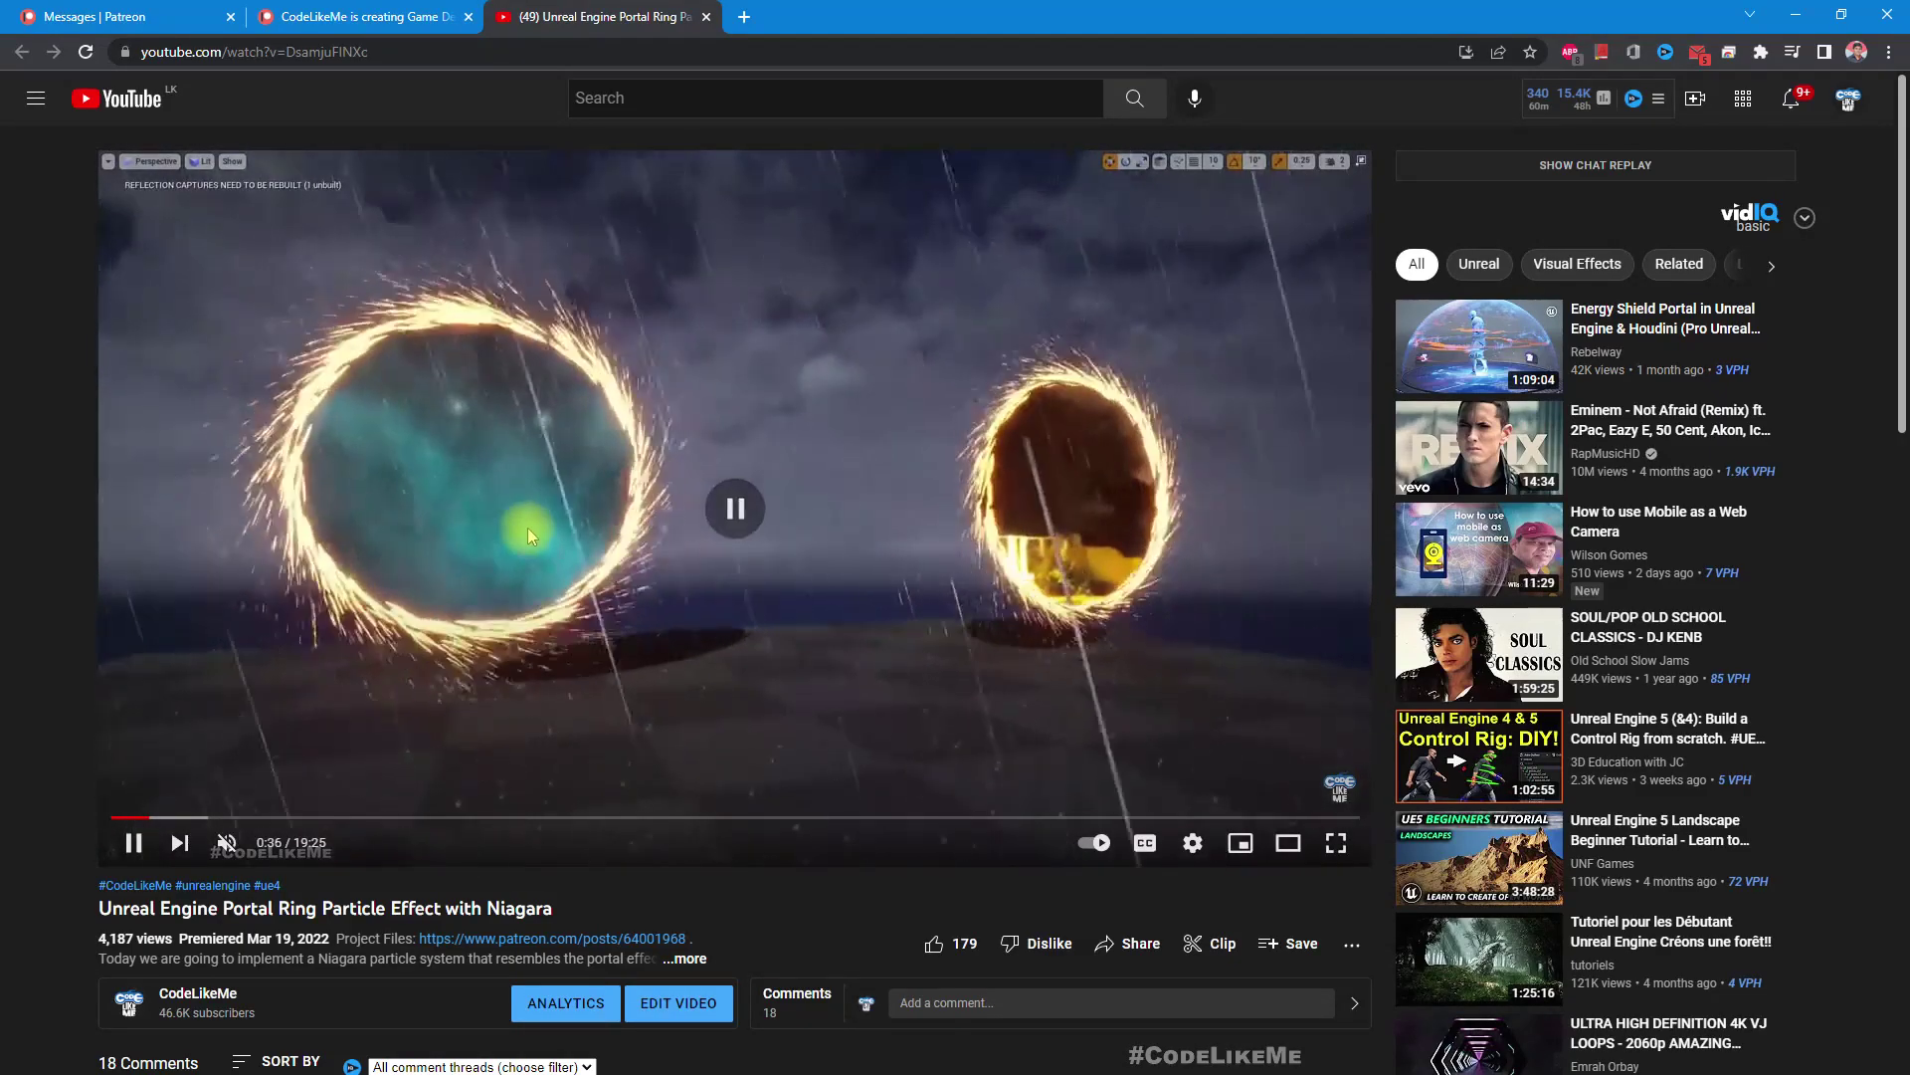
Switch to the Rain project in Unreal Editor and inspect the fiery portal ring up close, rotating it slightly
{"action": "key", "text": "alt+Tab"}
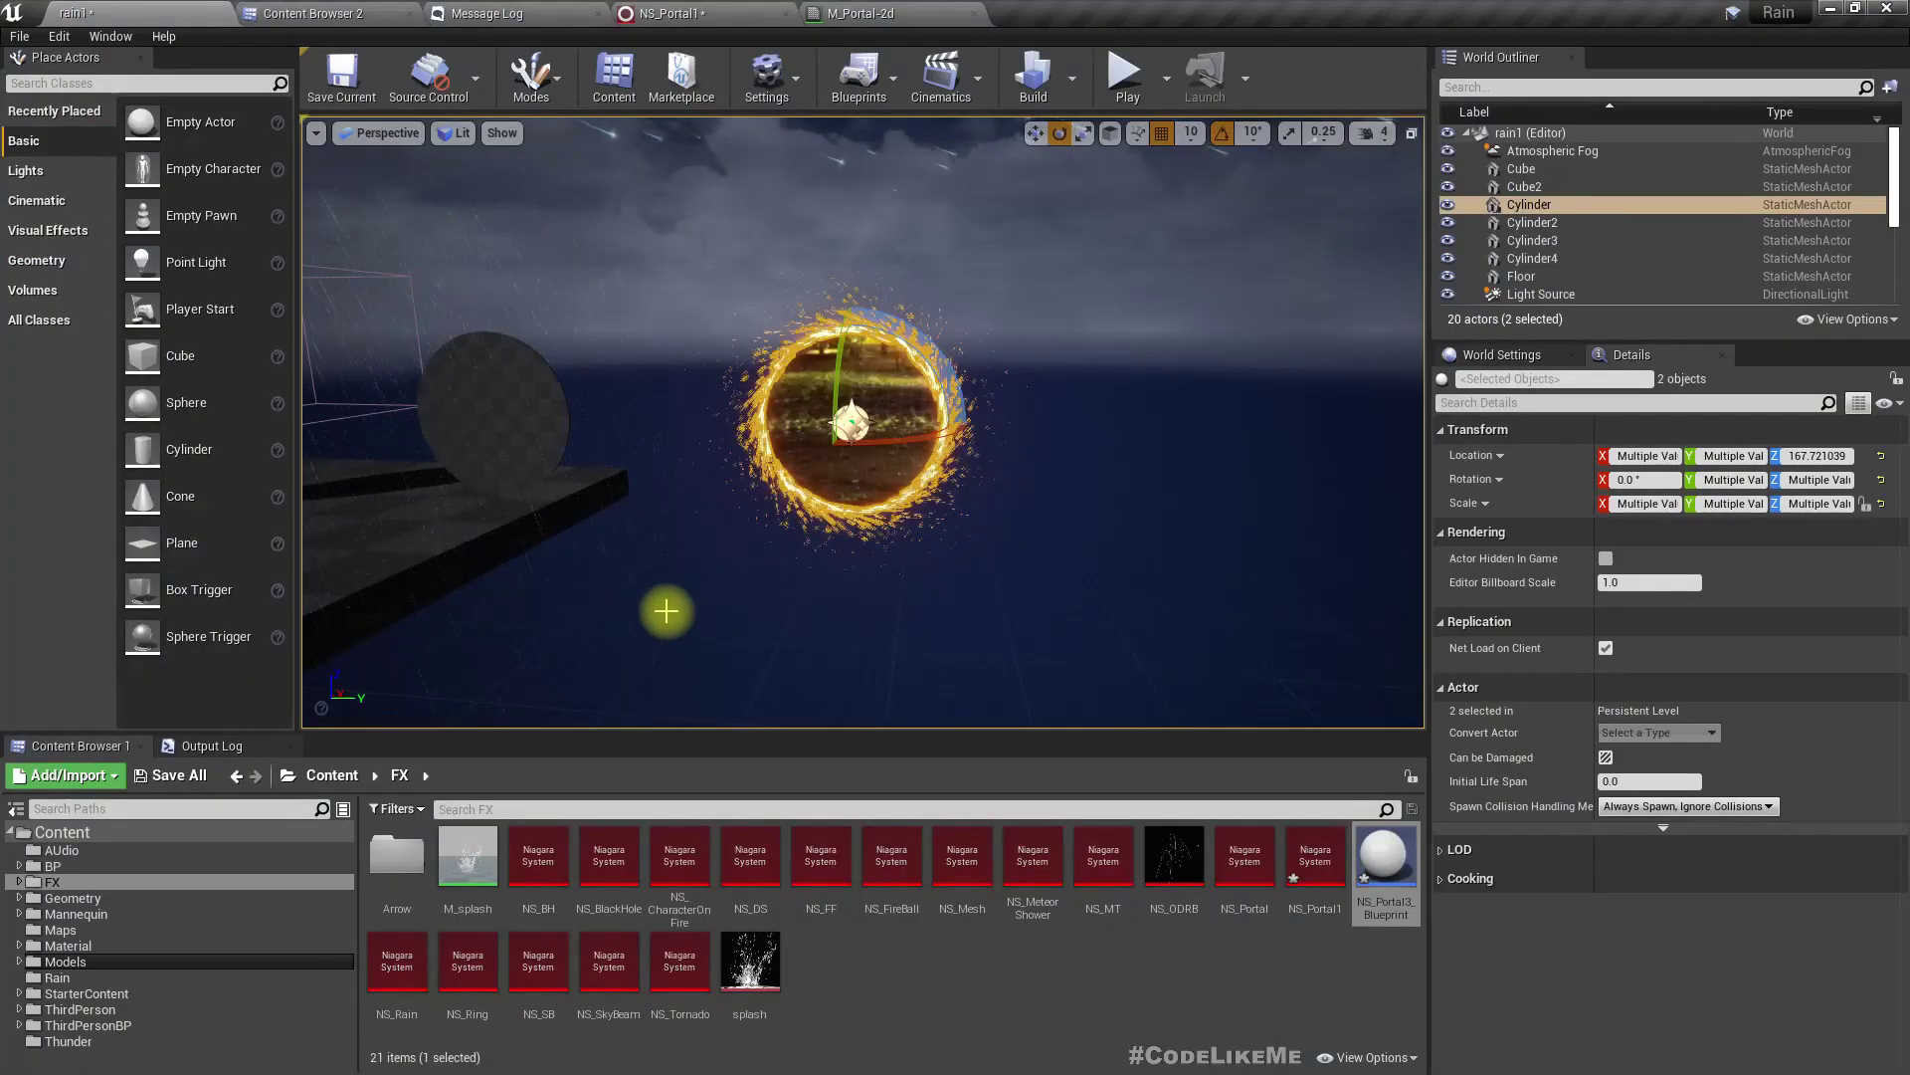
{"action": "right_click_drag", "start_coordinate": [665, 612], "coordinate": [706, 350]}
{"action": "key", "text": "w"}
{"action": "key", "text": "q"}
{"action": "key", "text": "w"}
{"action": "right_click_drag", "start_coordinate": [686, 457], "coordinate": [677, 508]}
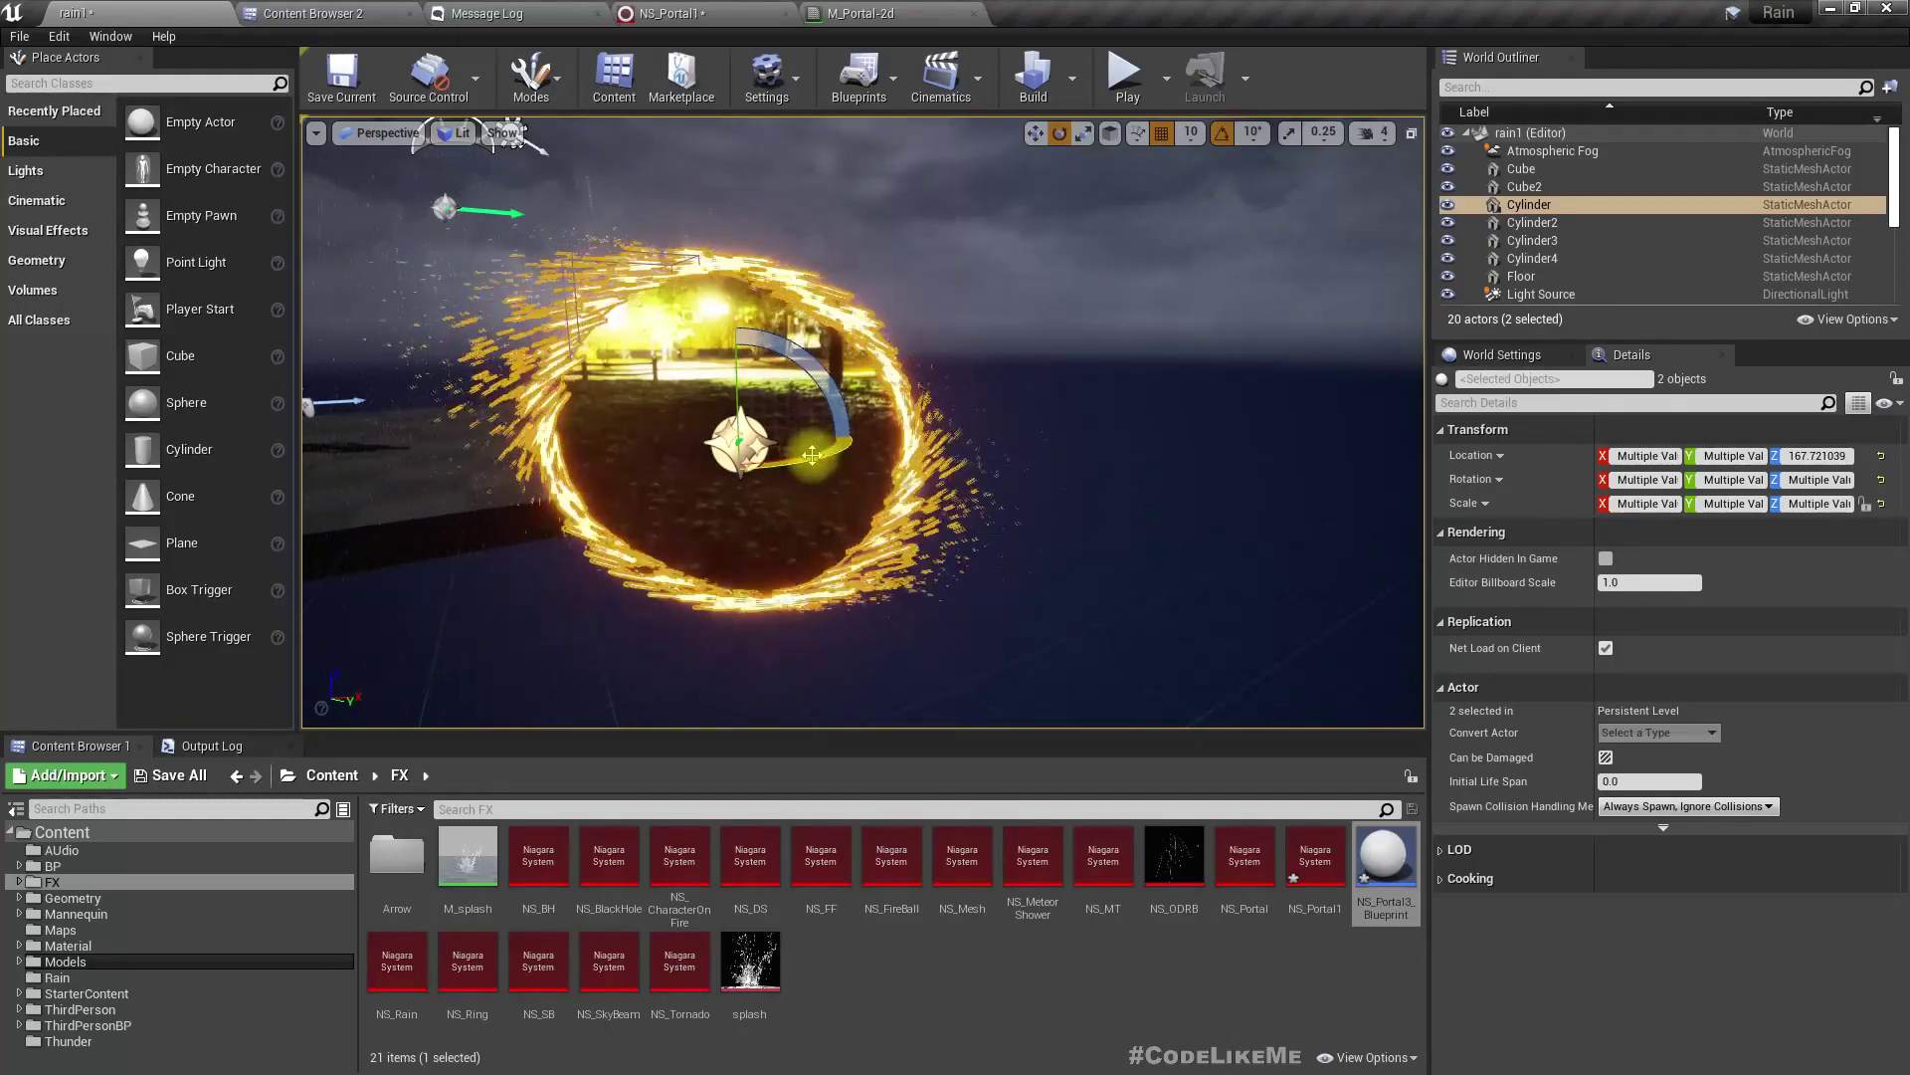
{"action": "left_click_drag", "start_coordinate": [846, 444], "coordinate": [808, 459]}
{"action": "right_click_drag", "start_coordinate": [808, 458], "coordinate": [846, 408]}
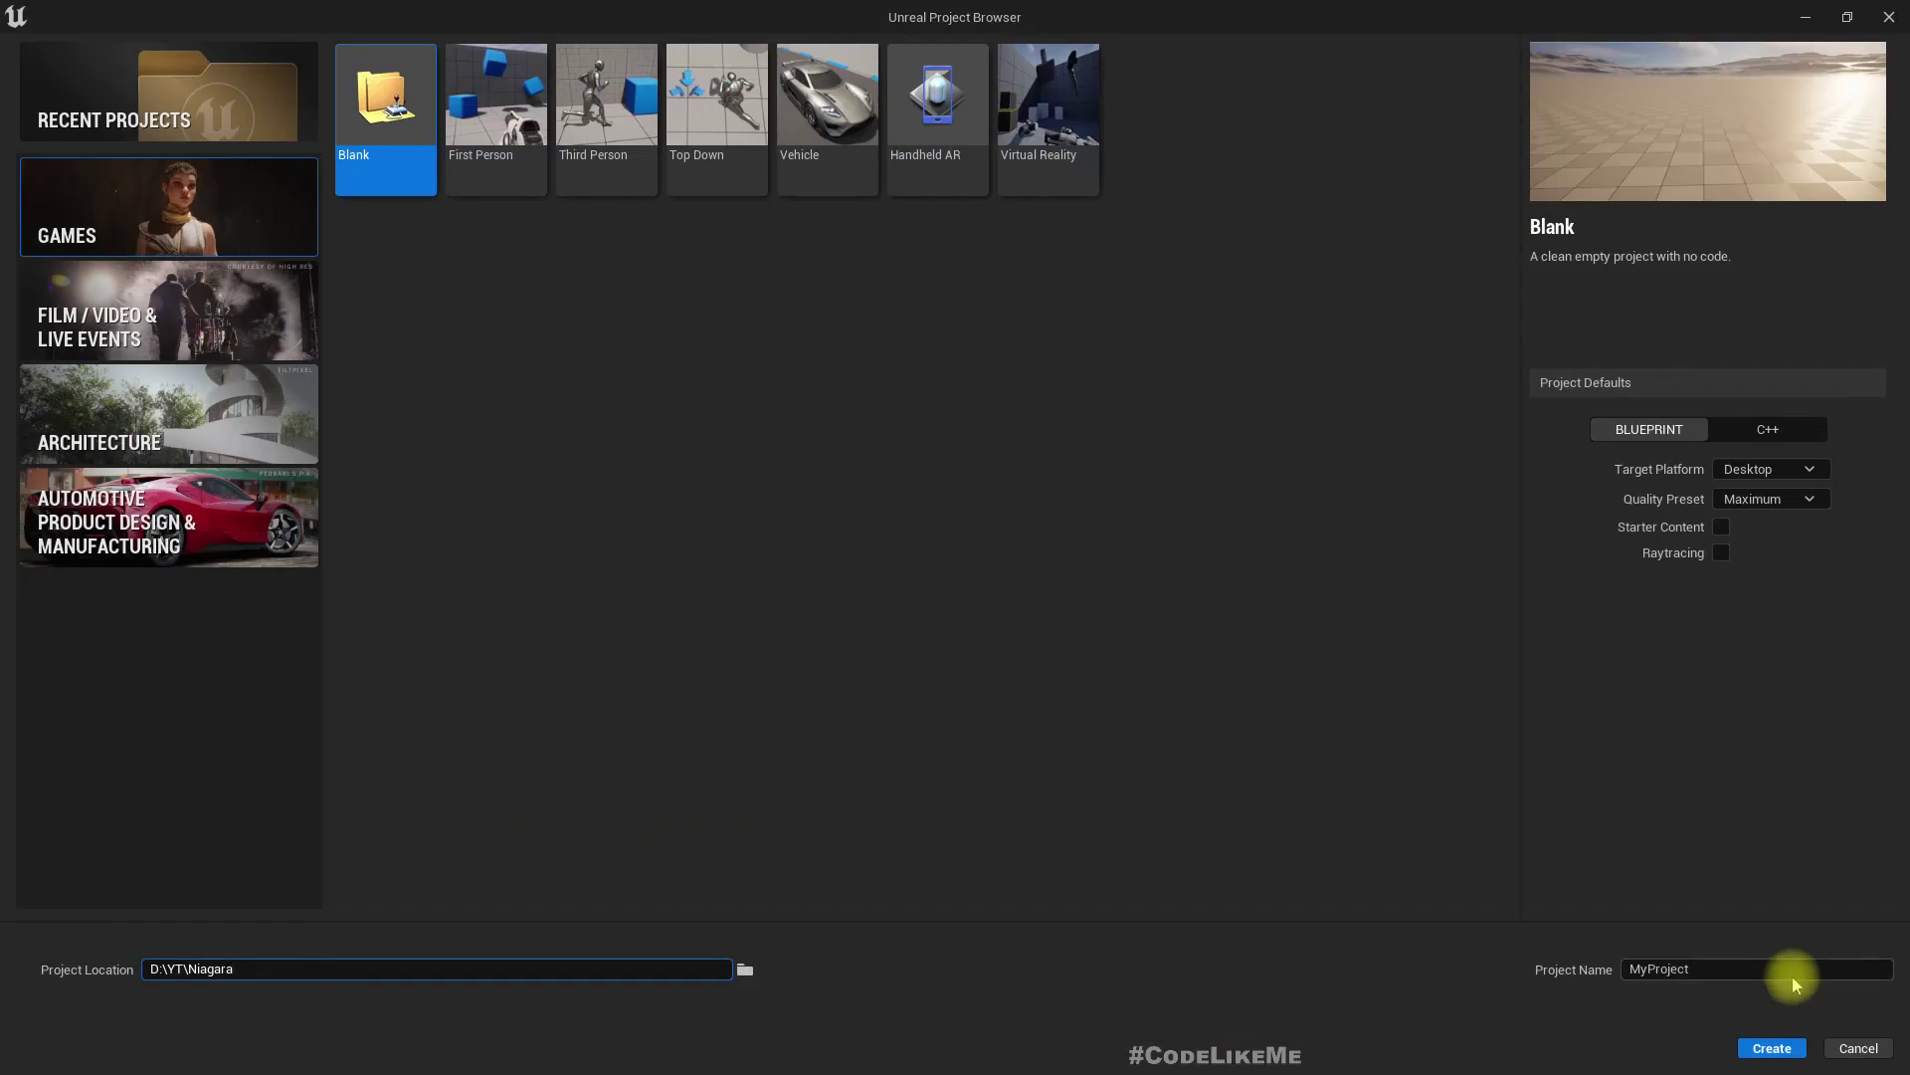
Name the new Blank Blueprint project UE5_DrStrangeRing and create it in D:\YT\Niagara
{"action": "left_click", "coordinate": [1792, 978]}
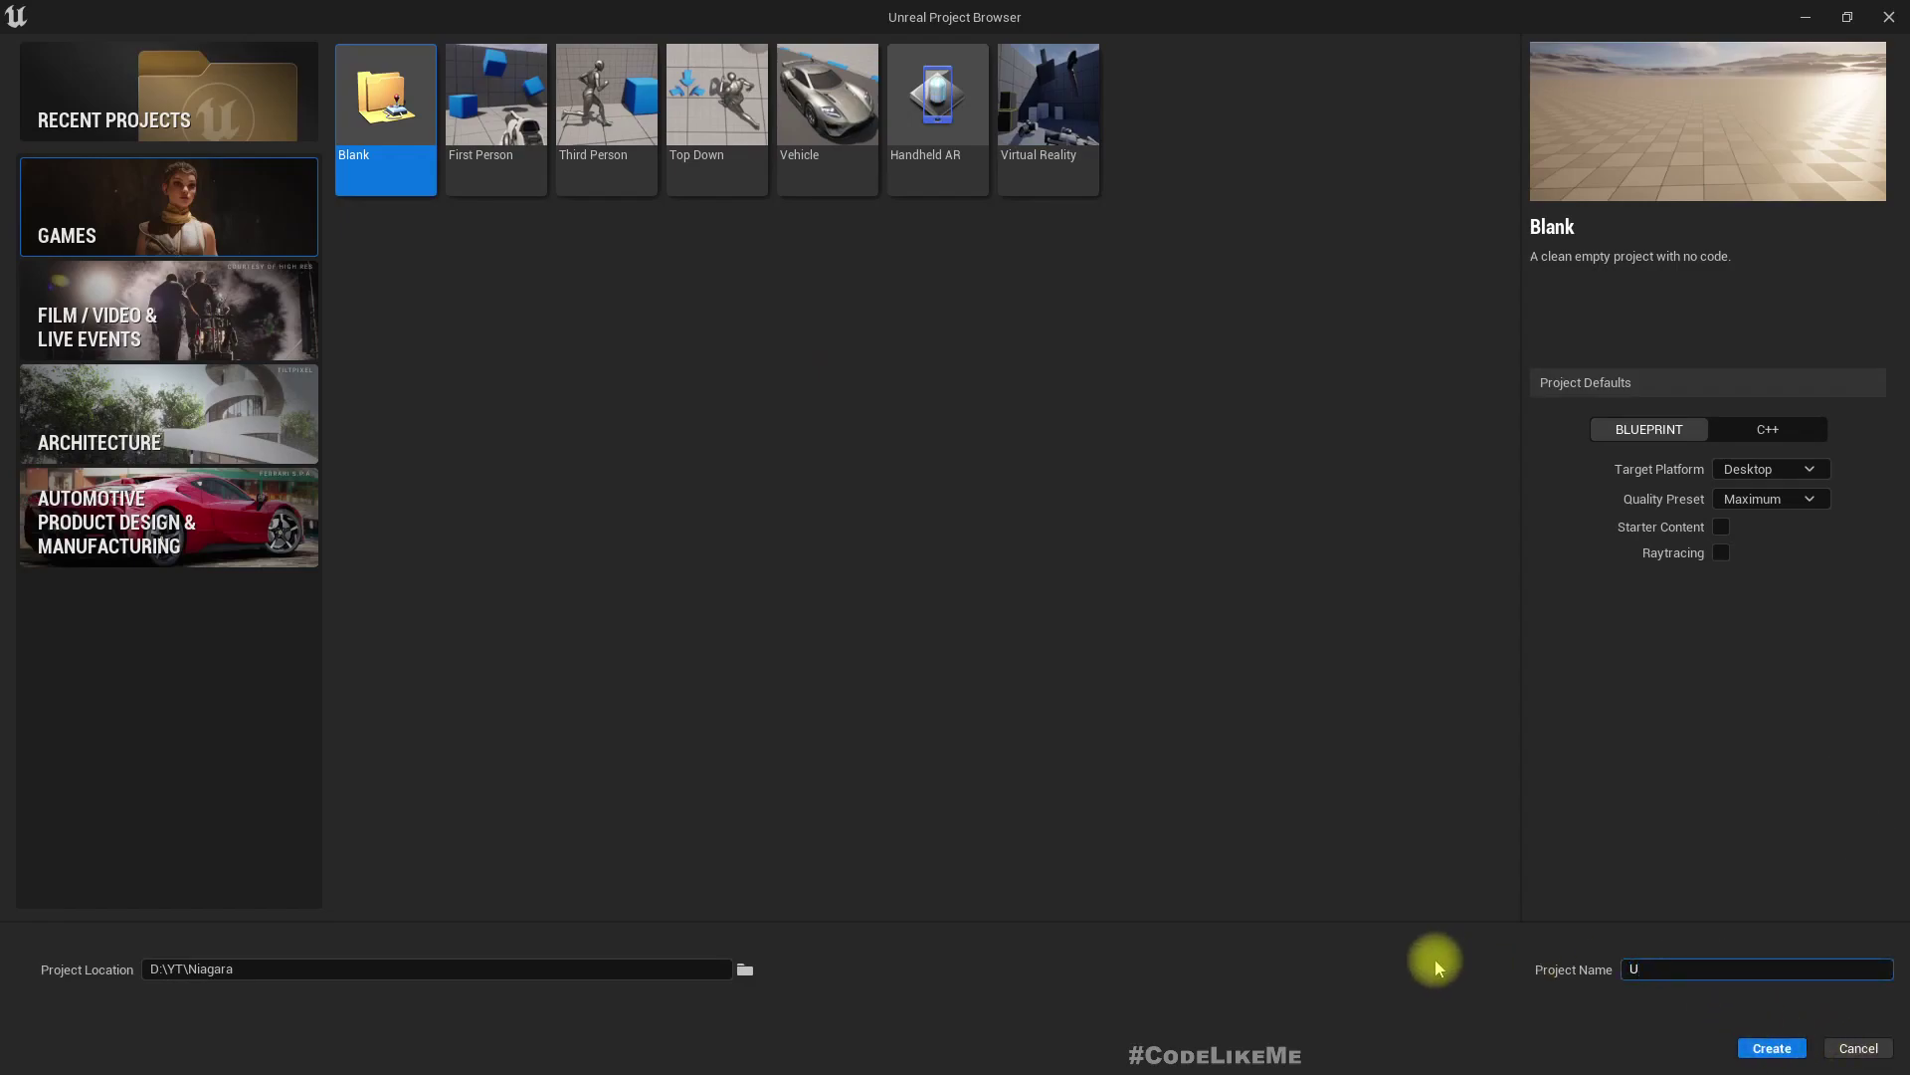
{"action": "type", "text": "%_"}
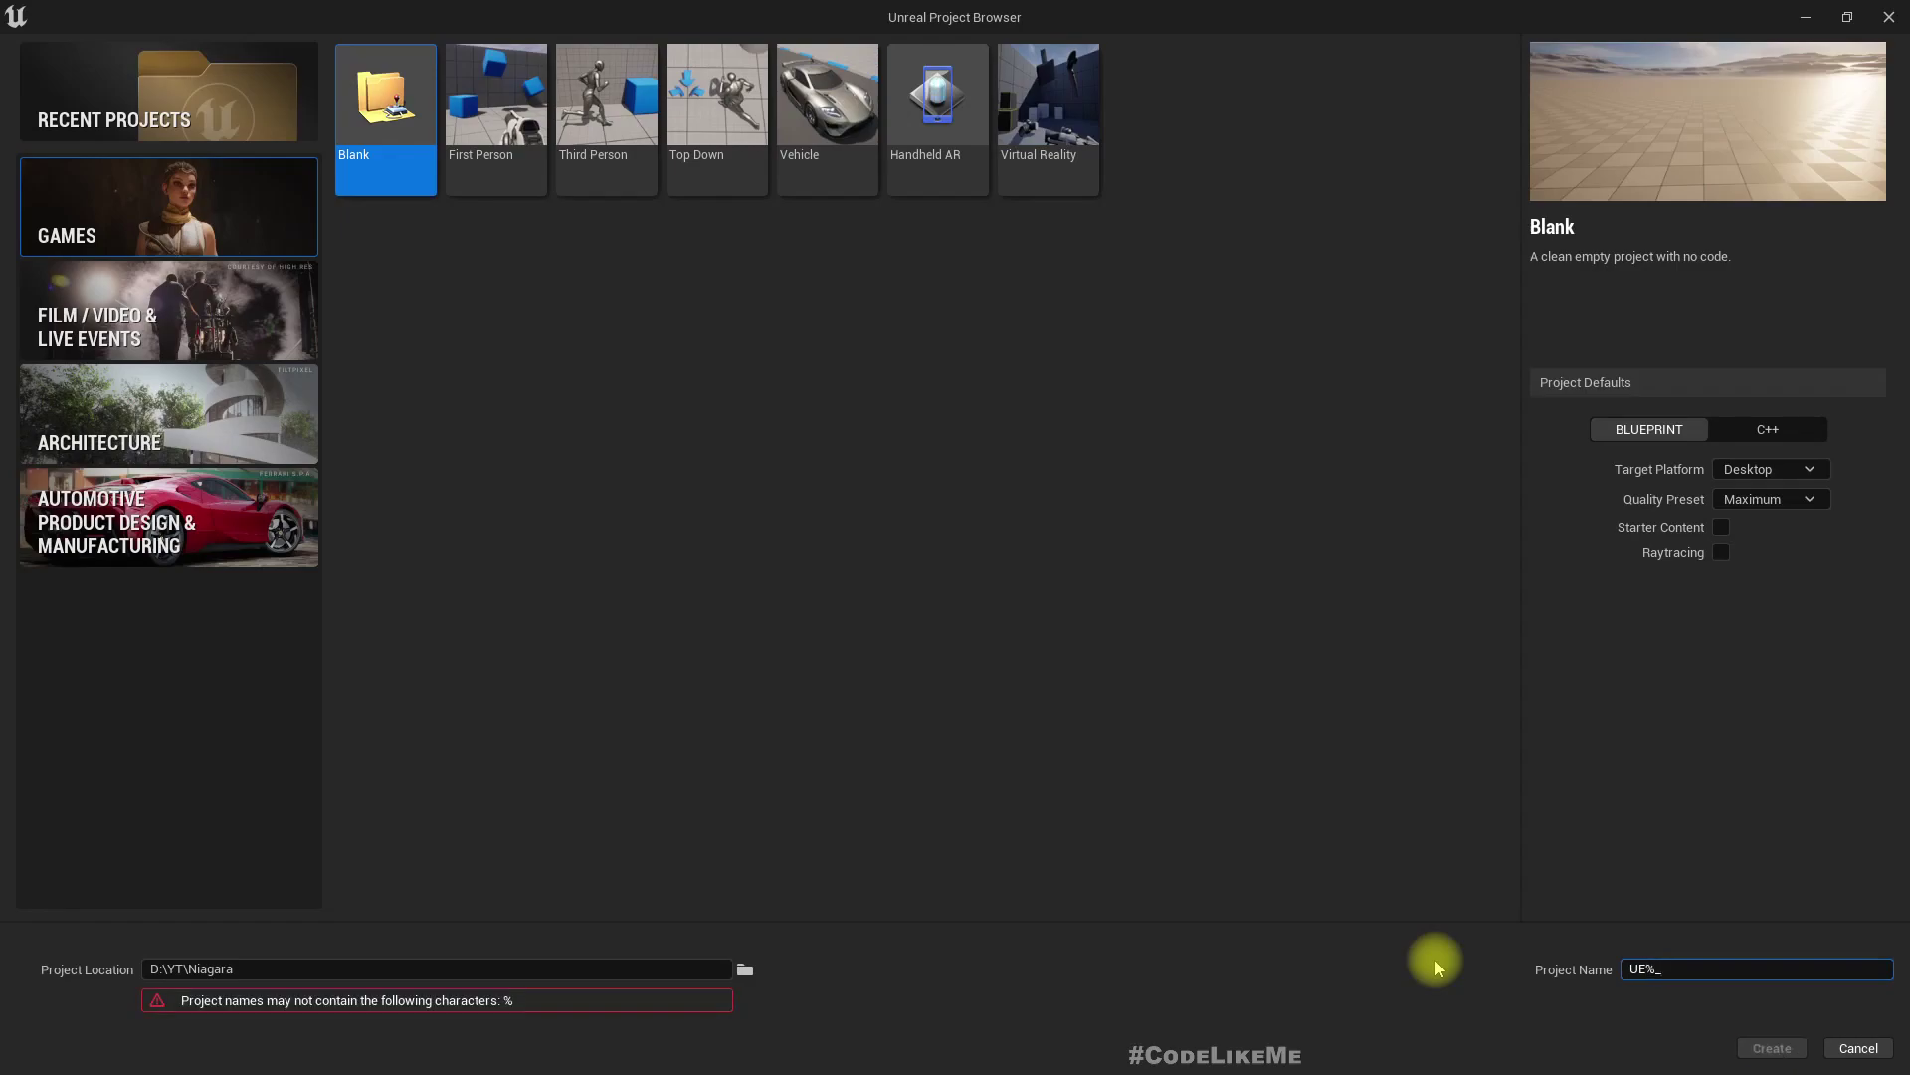
{"action": "type", "text": "DrStrangeRing"}
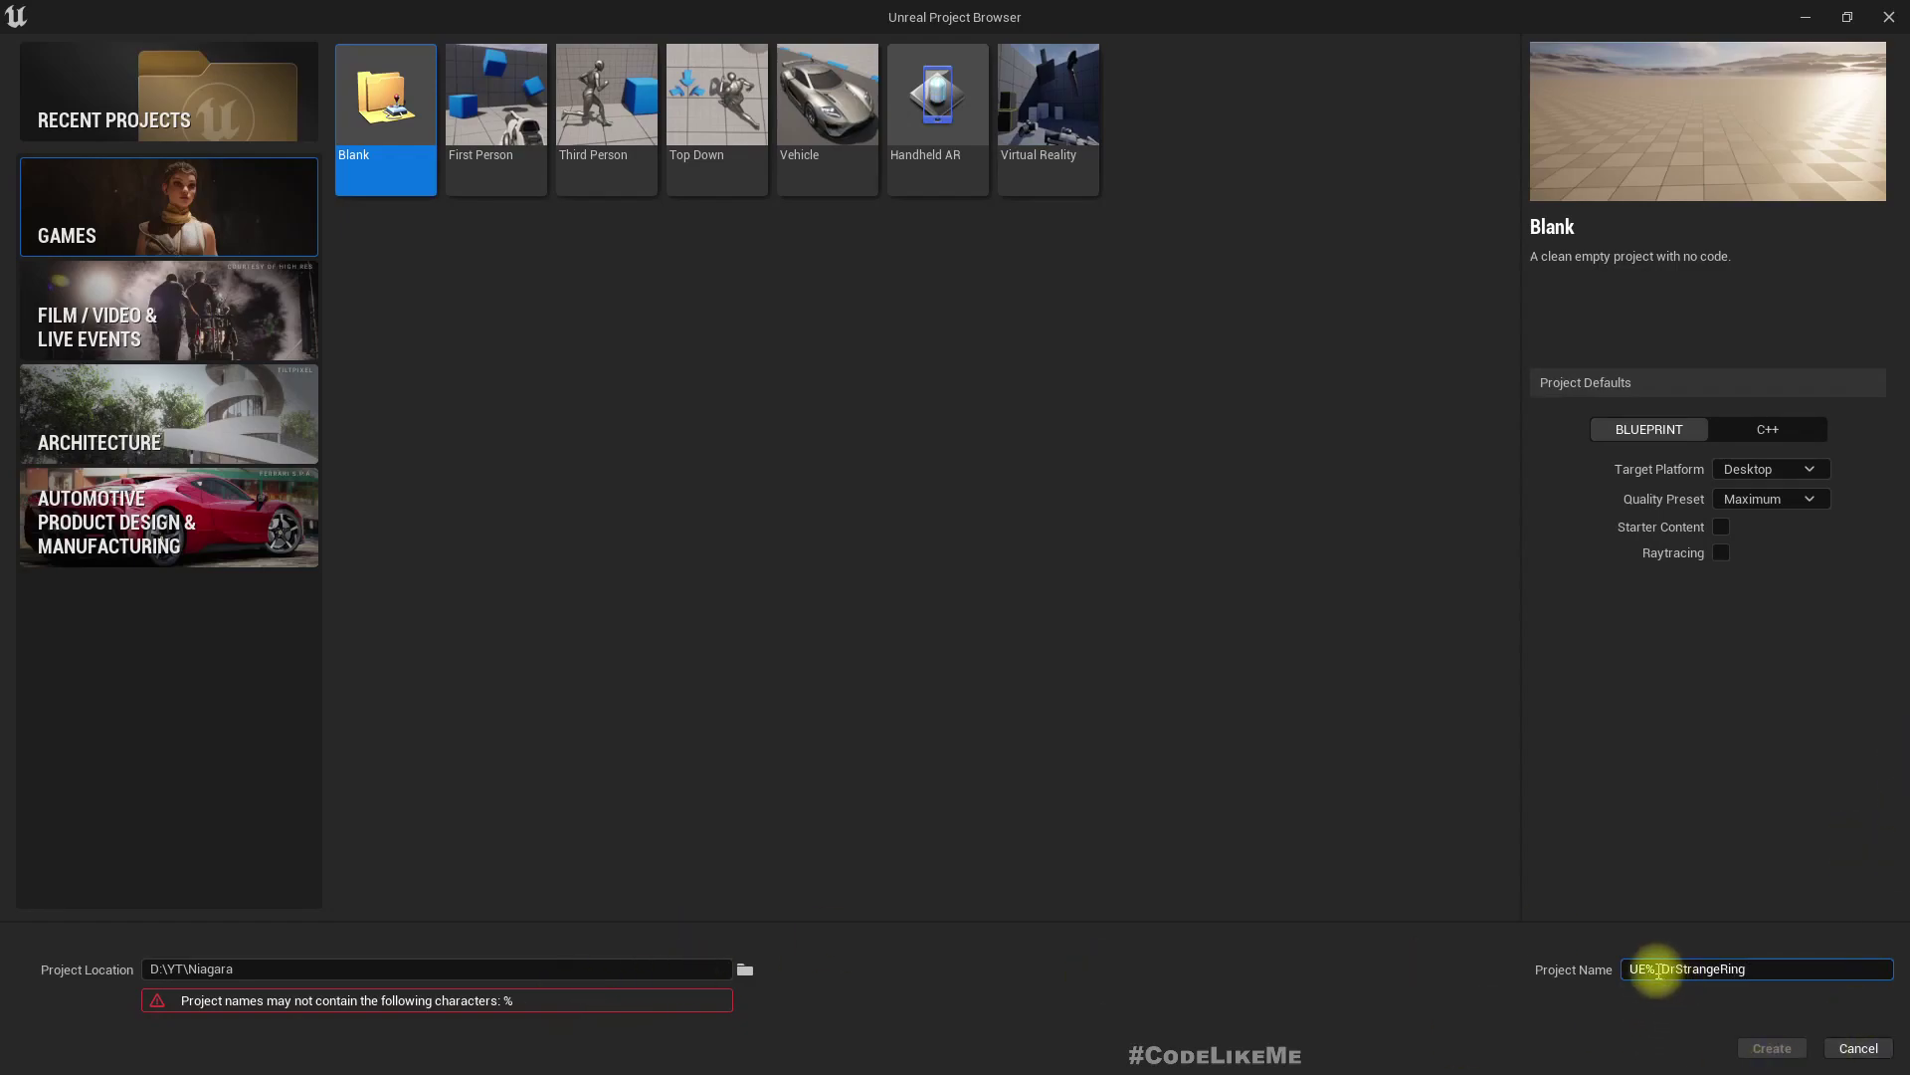
{"action": "key", "text": "BackSpace"}
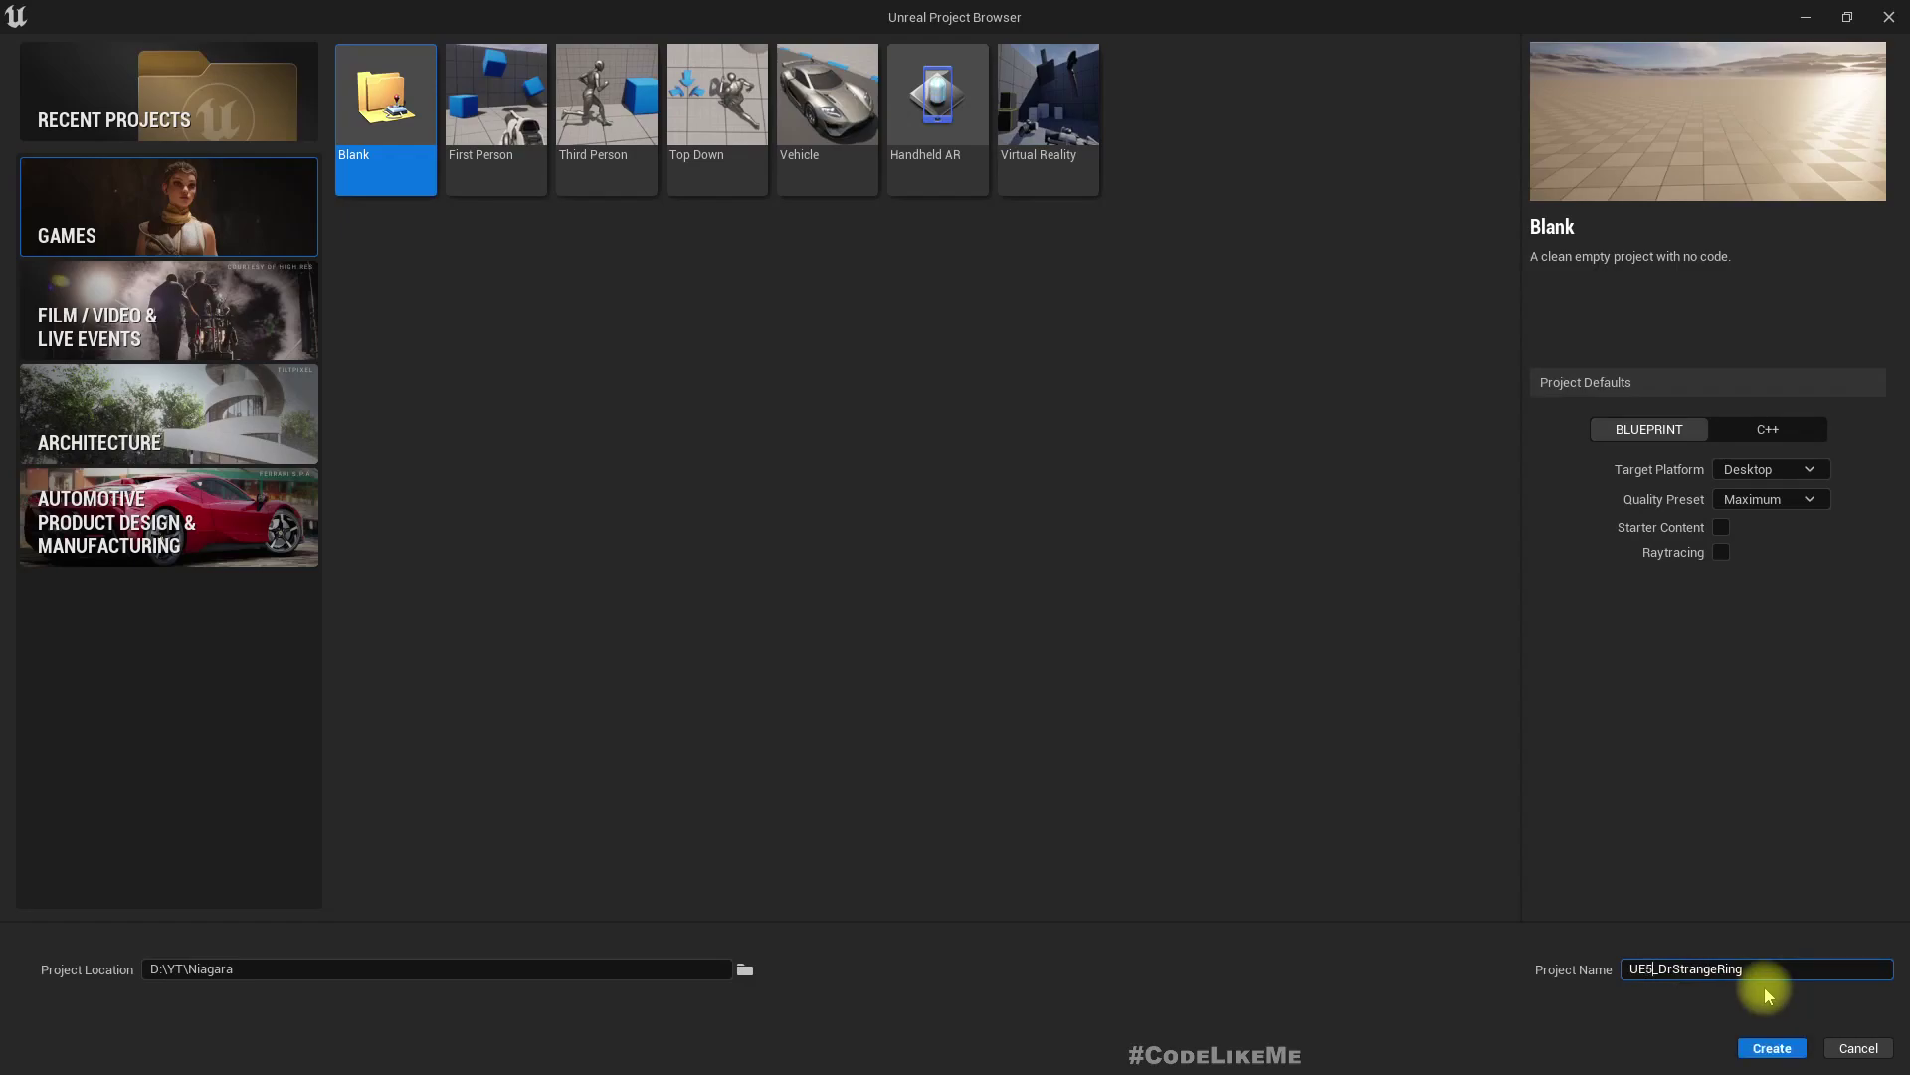
{"action": "left_click", "coordinate": [1769, 1051]}
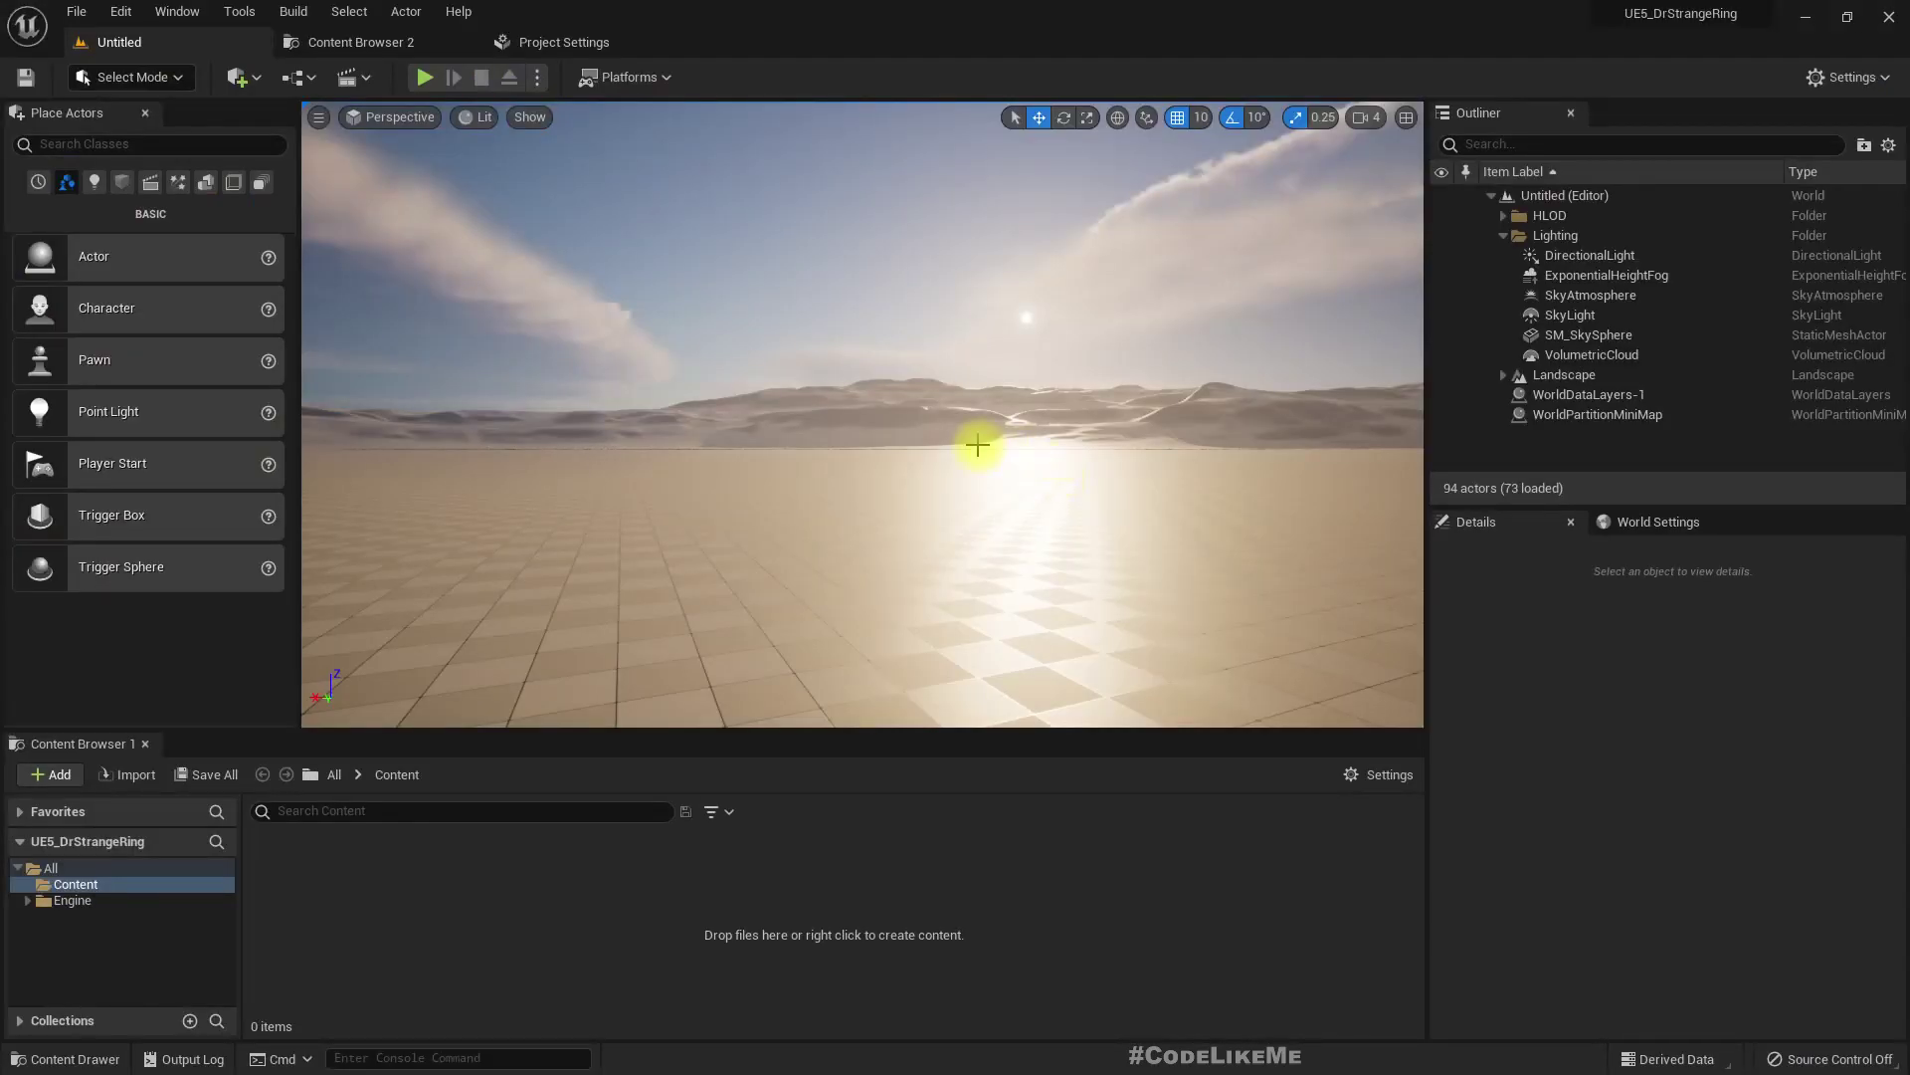
Create a folder named FX inside the Content folder
{"action": "mouse_move", "coordinate": [976, 443]}
{"action": "right_mouse_down"}
{"action": "mouse_move", "coordinate": [976, 403]}
{"action": "mouse_move", "coordinate": [990, 447]}
{"action": "right_mouse_up"}
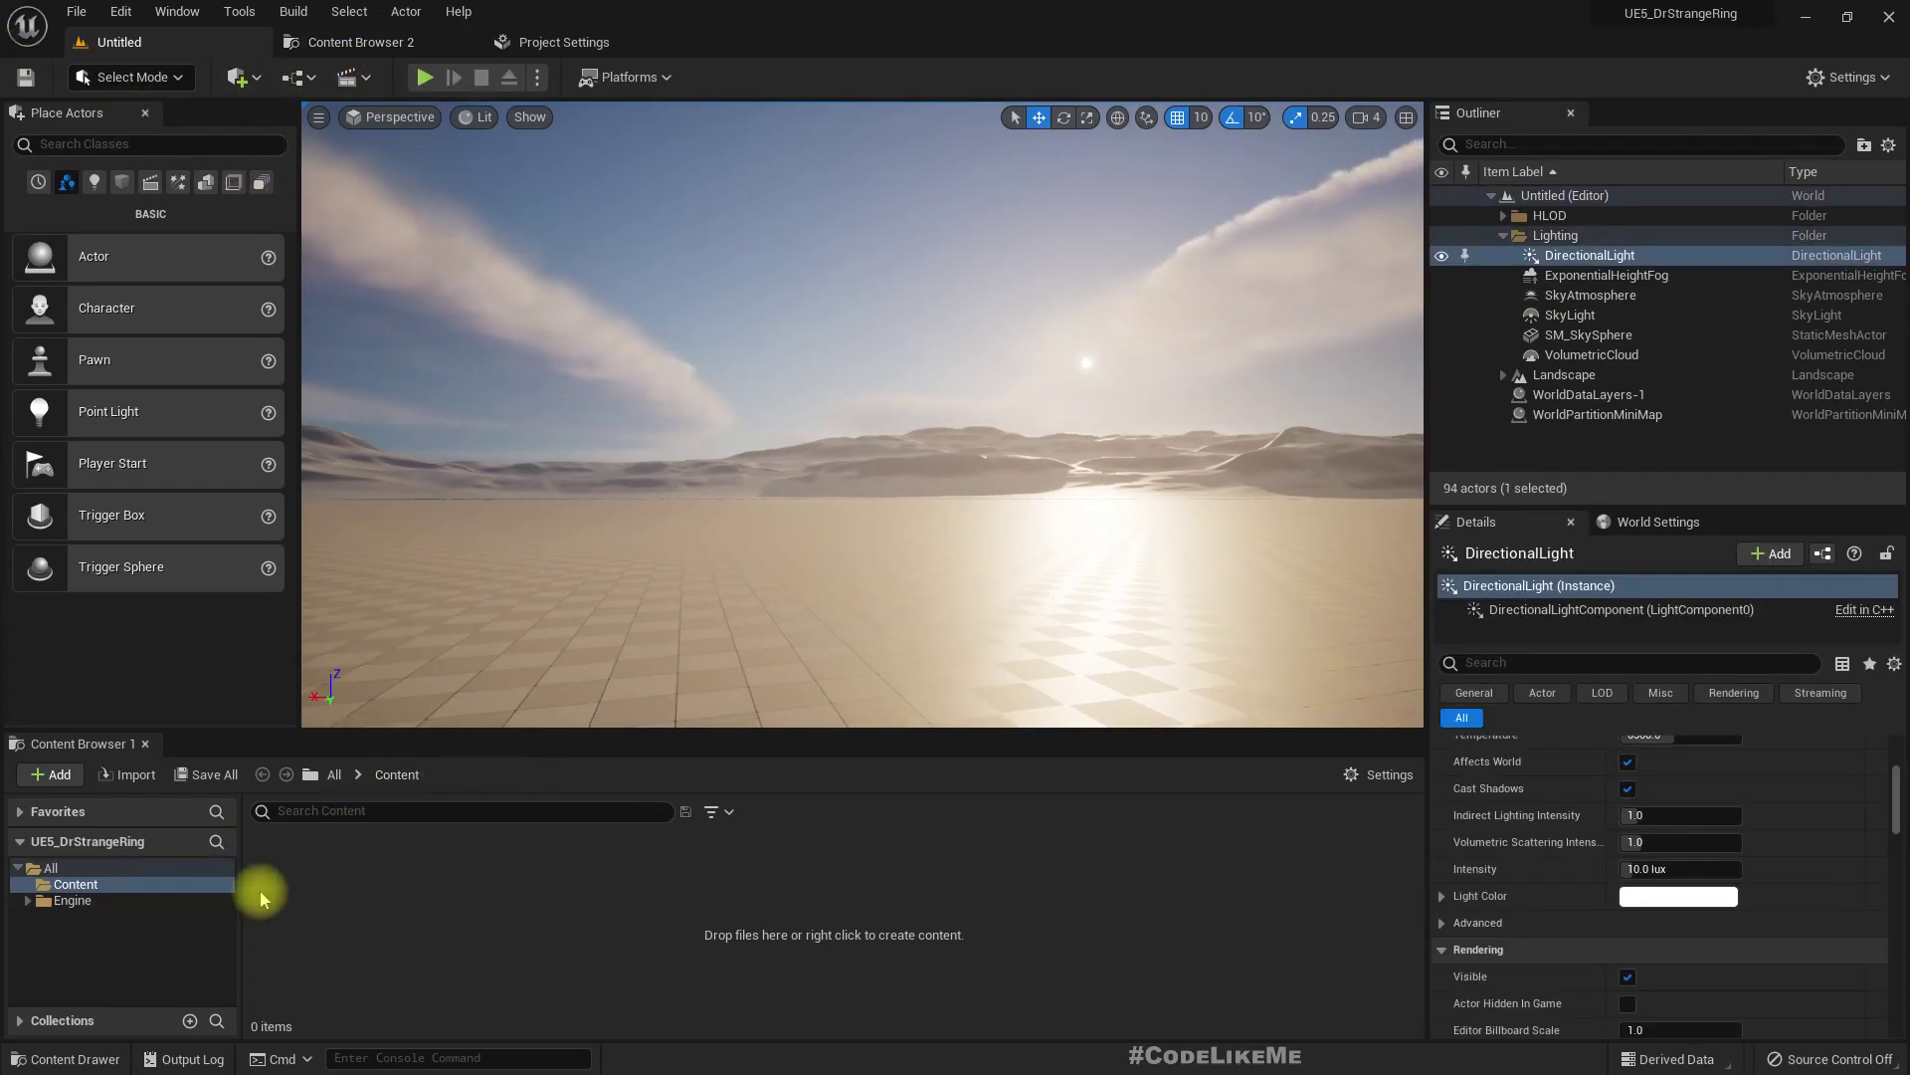
{"action": "right_click", "coordinate": [77, 886]}
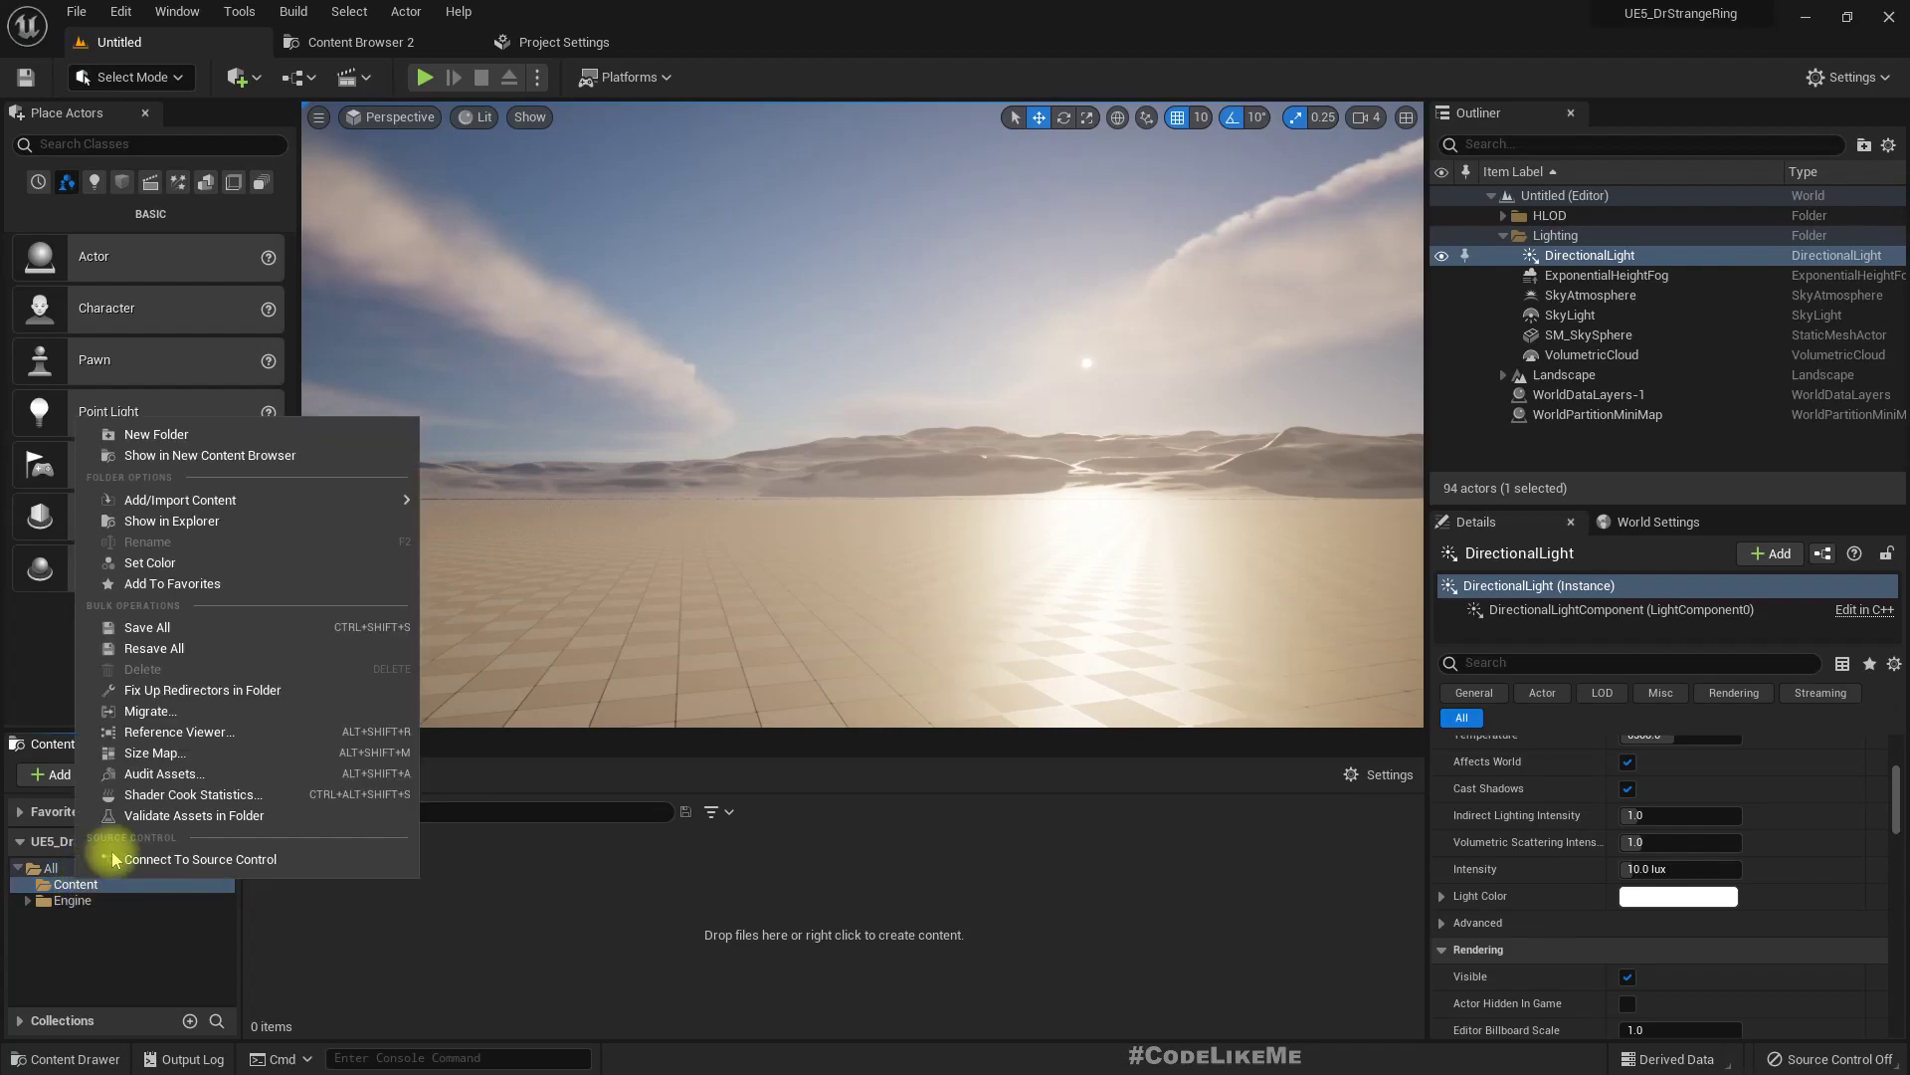
{"action": "left_click", "coordinate": [157, 430]}
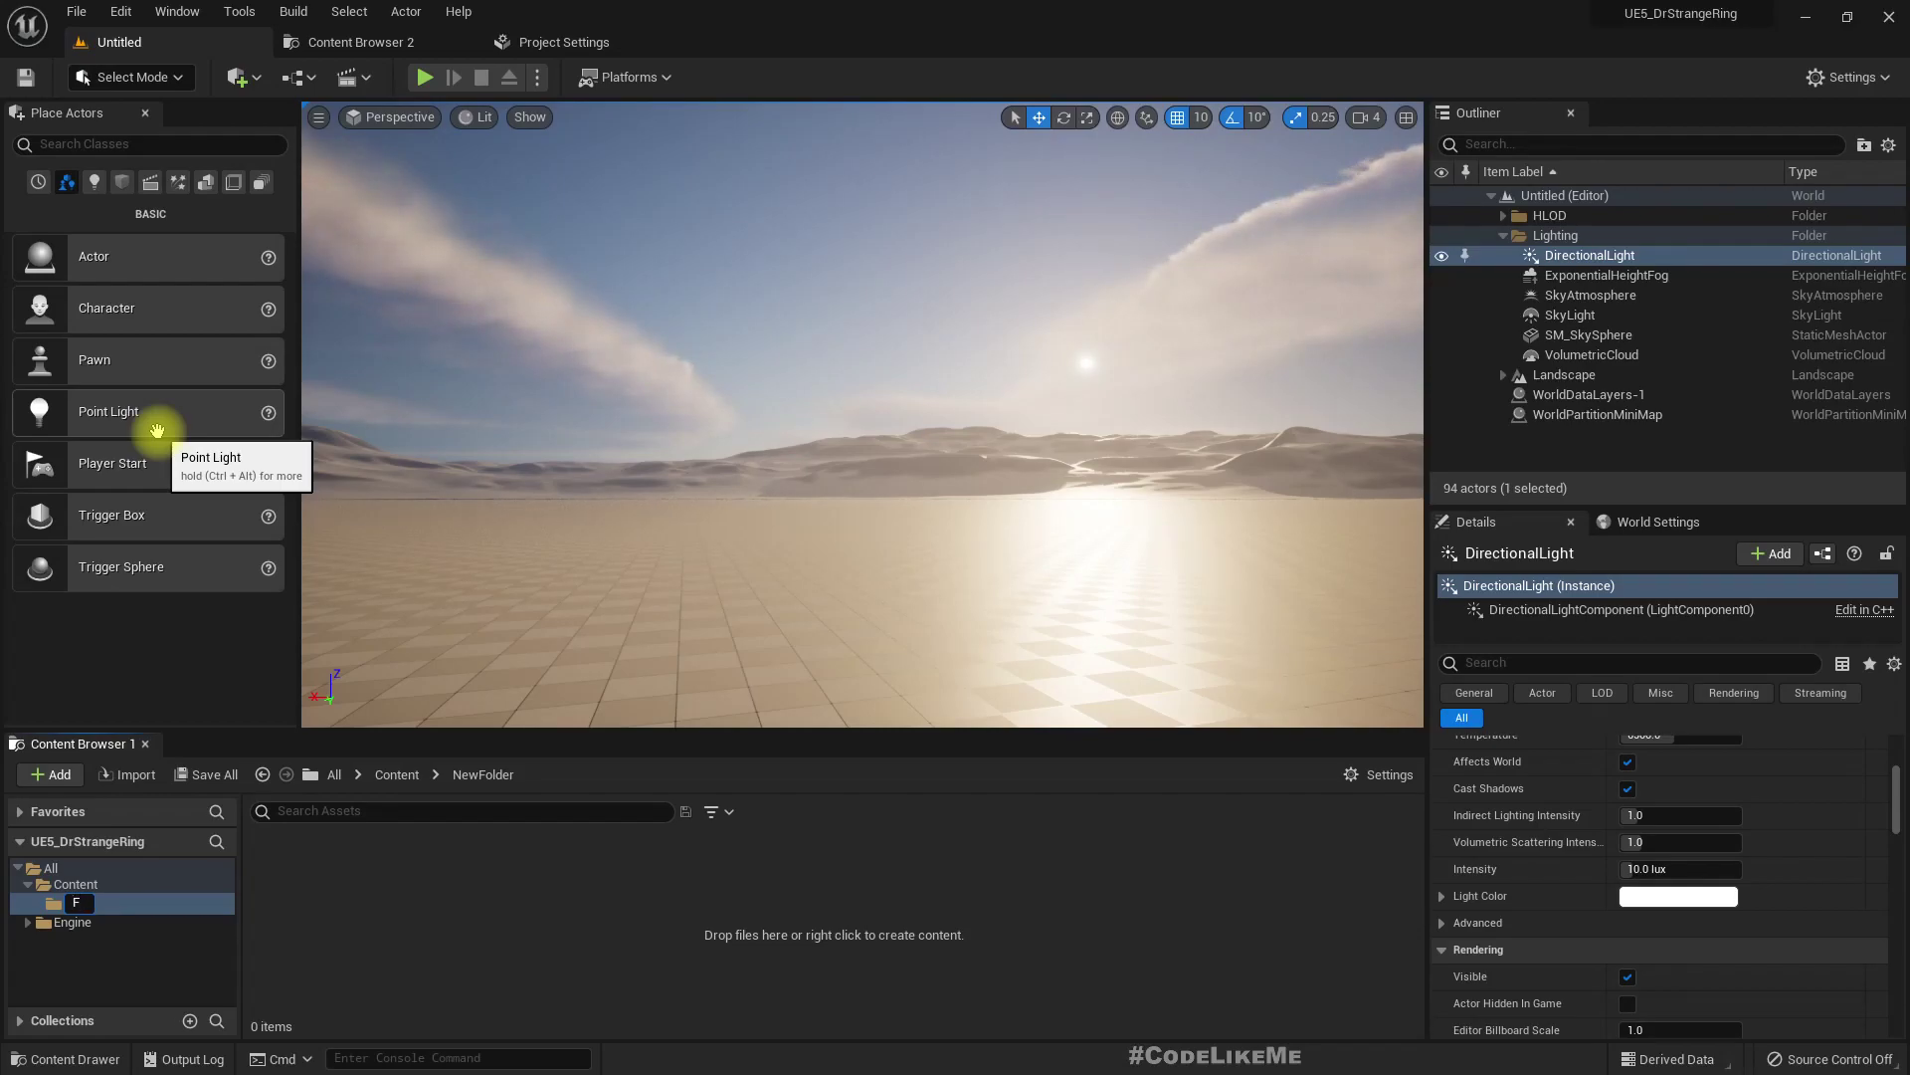
Create a Niagara system named NS_Ring in the FX folder from the Fountain emitter template and open it
{"action": "right_click", "coordinate": [414, 885]}
{"action": "left_click", "coordinate": [537, 478]}
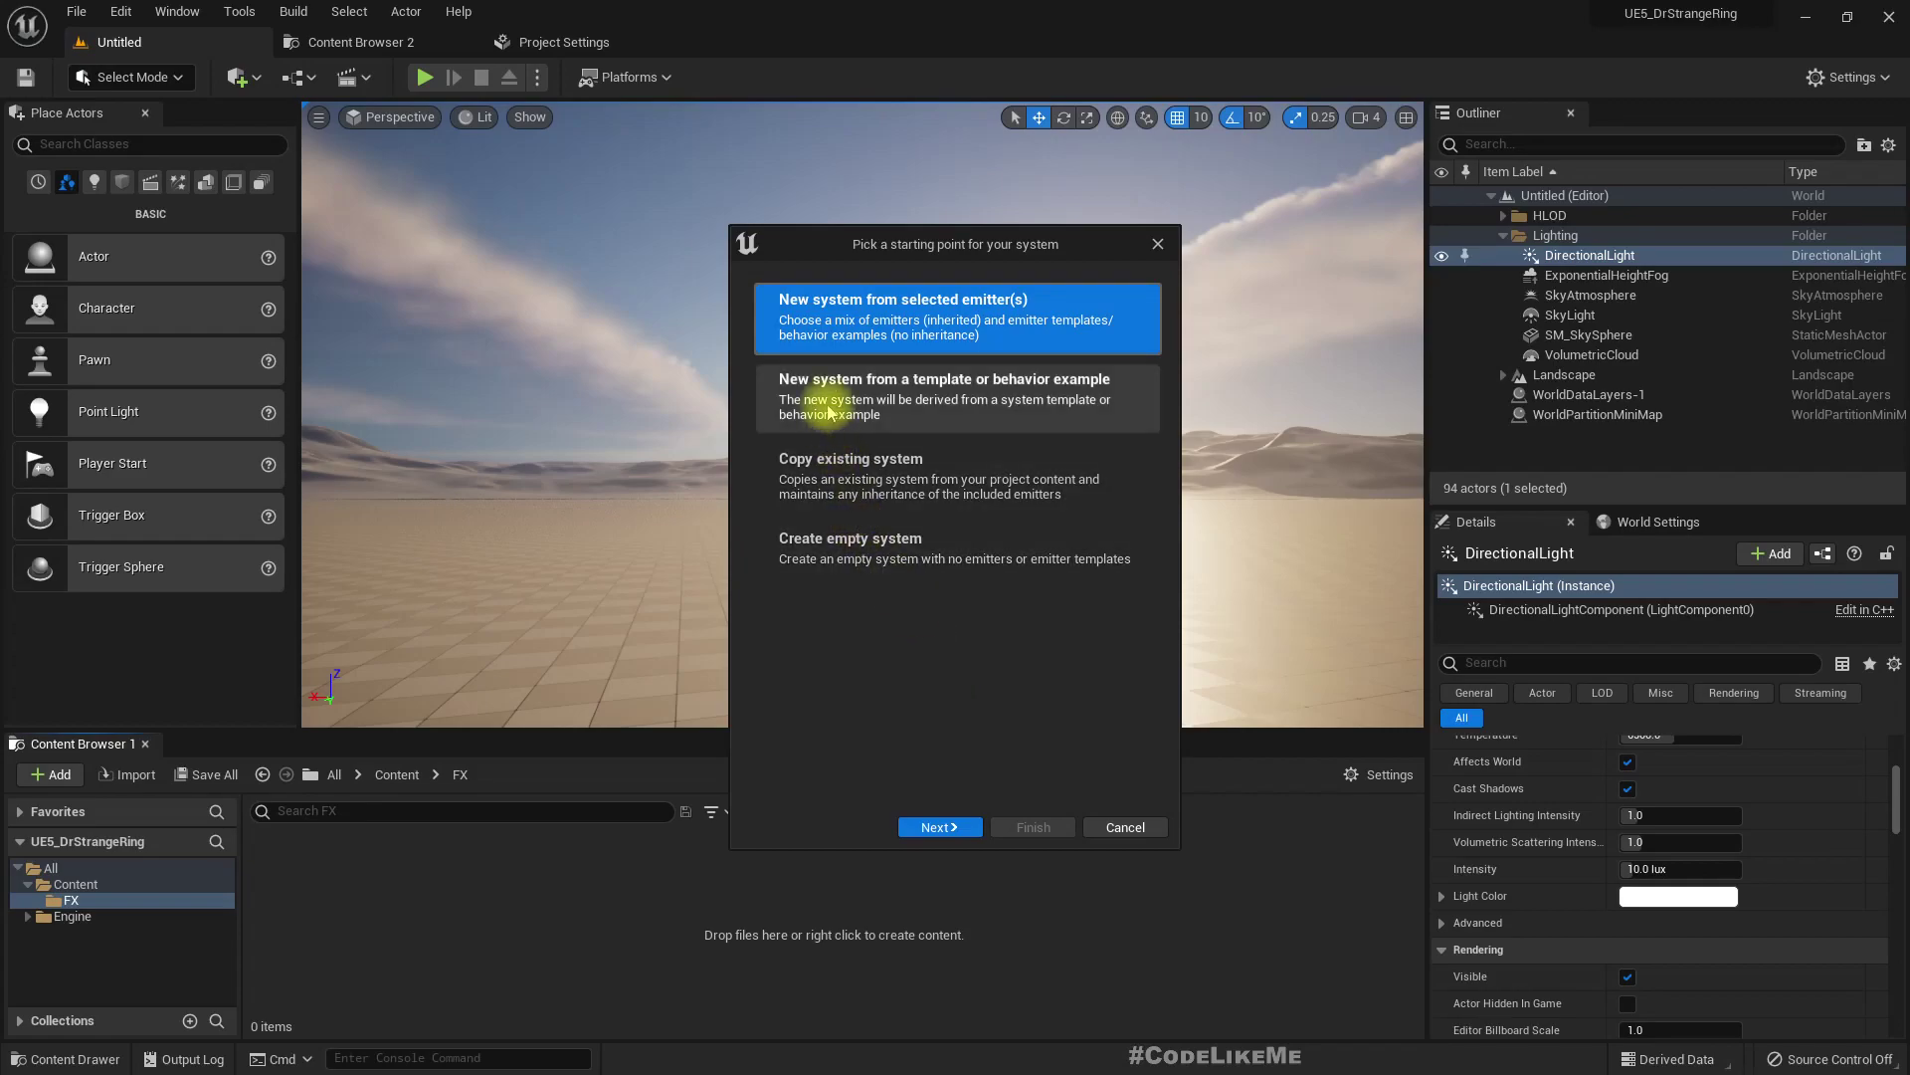
{"action": "left_click", "coordinate": [932, 826]}
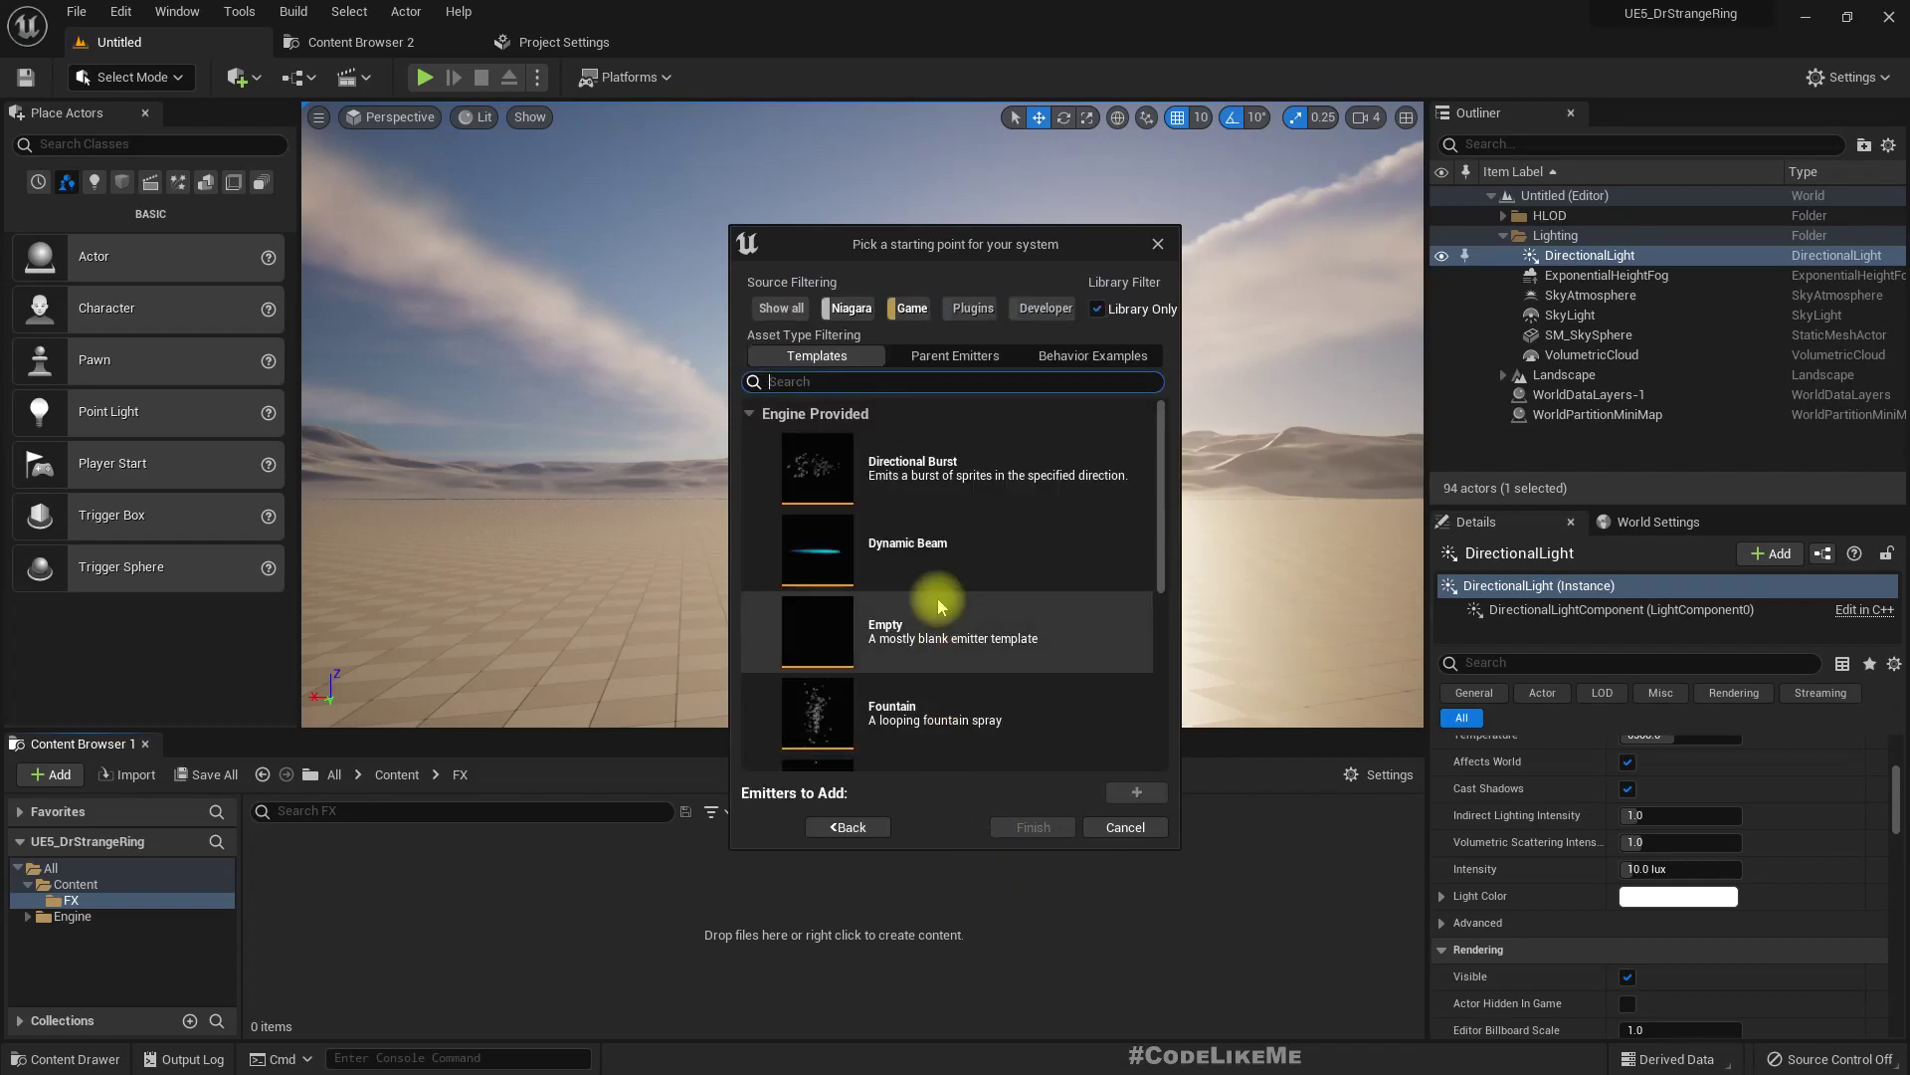
{"action": "scroll", "coordinate": [940, 612], "scroll_direction": "down", "scroll_amount": 1}
{"action": "left_click", "coordinate": [933, 653]}
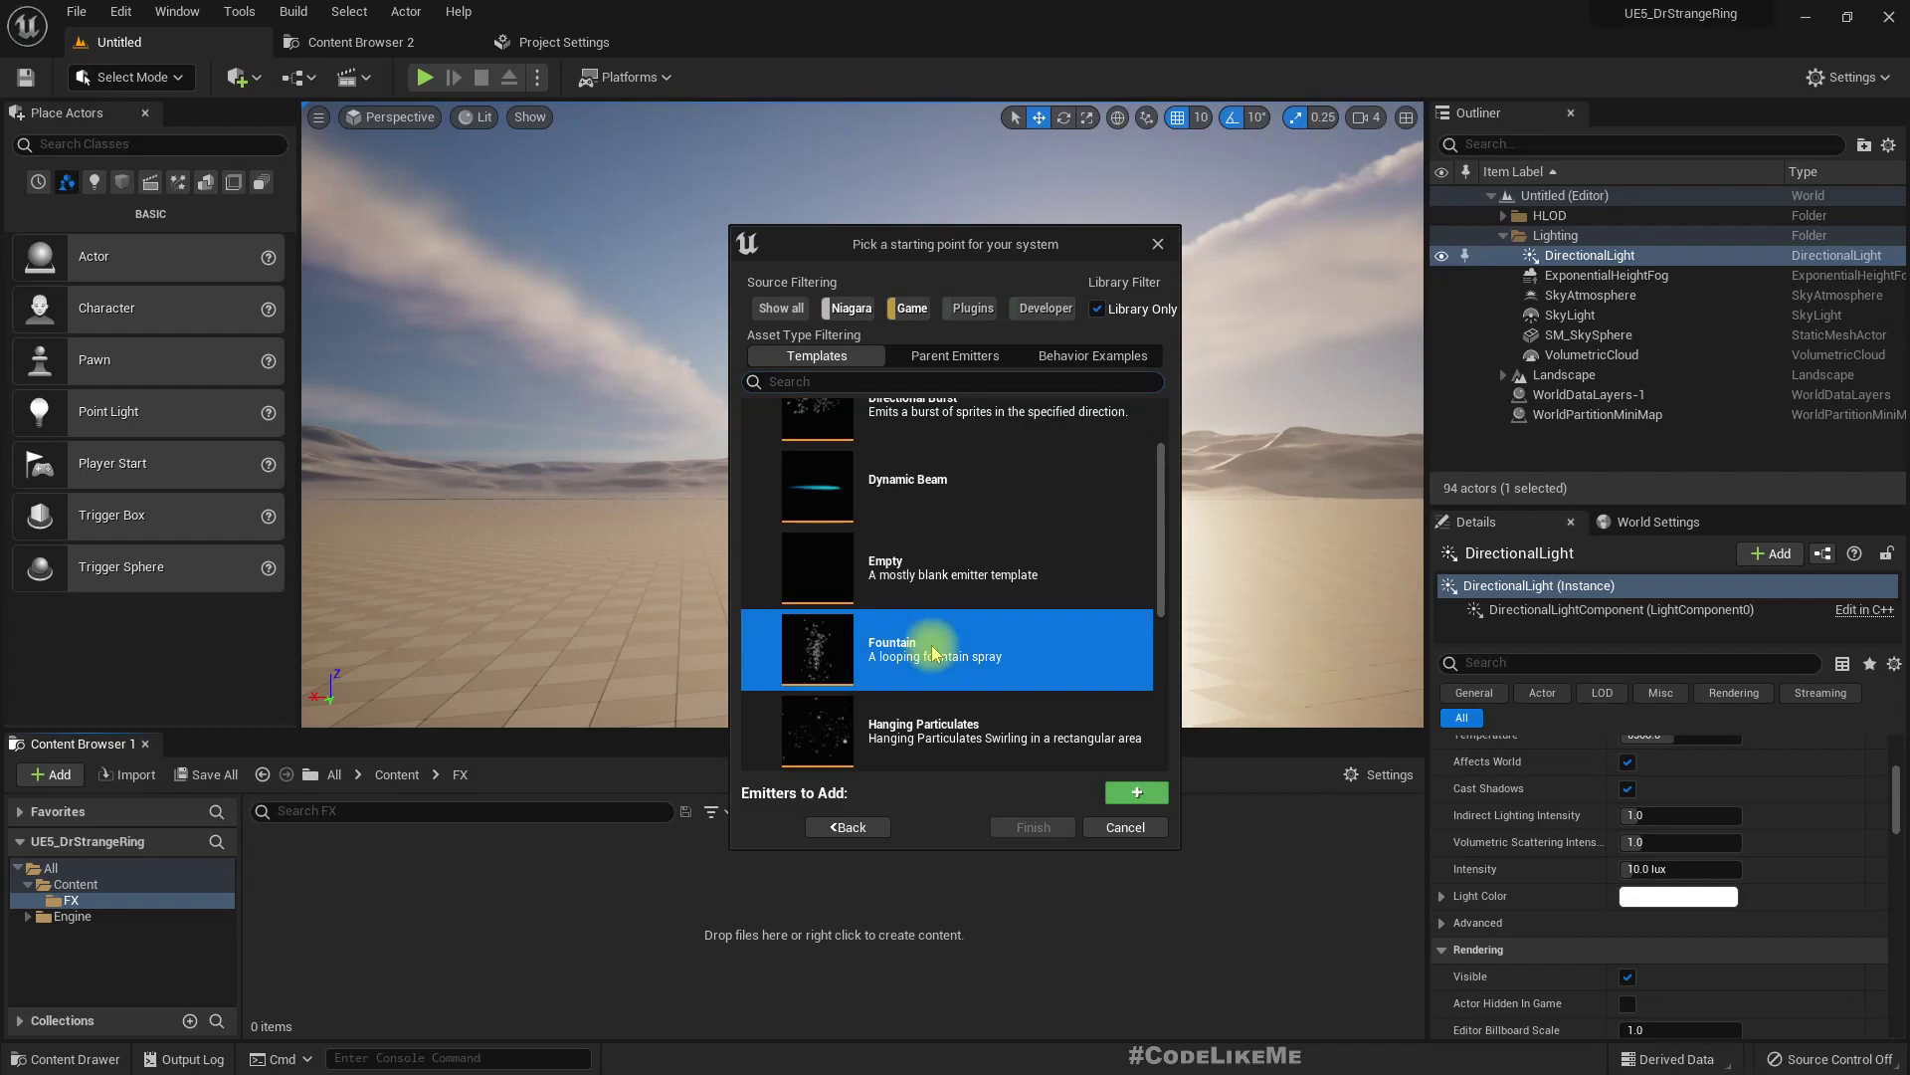
{"action": "left_click", "coordinate": [1119, 793]}
{"action": "left_click", "coordinate": [1035, 827]}
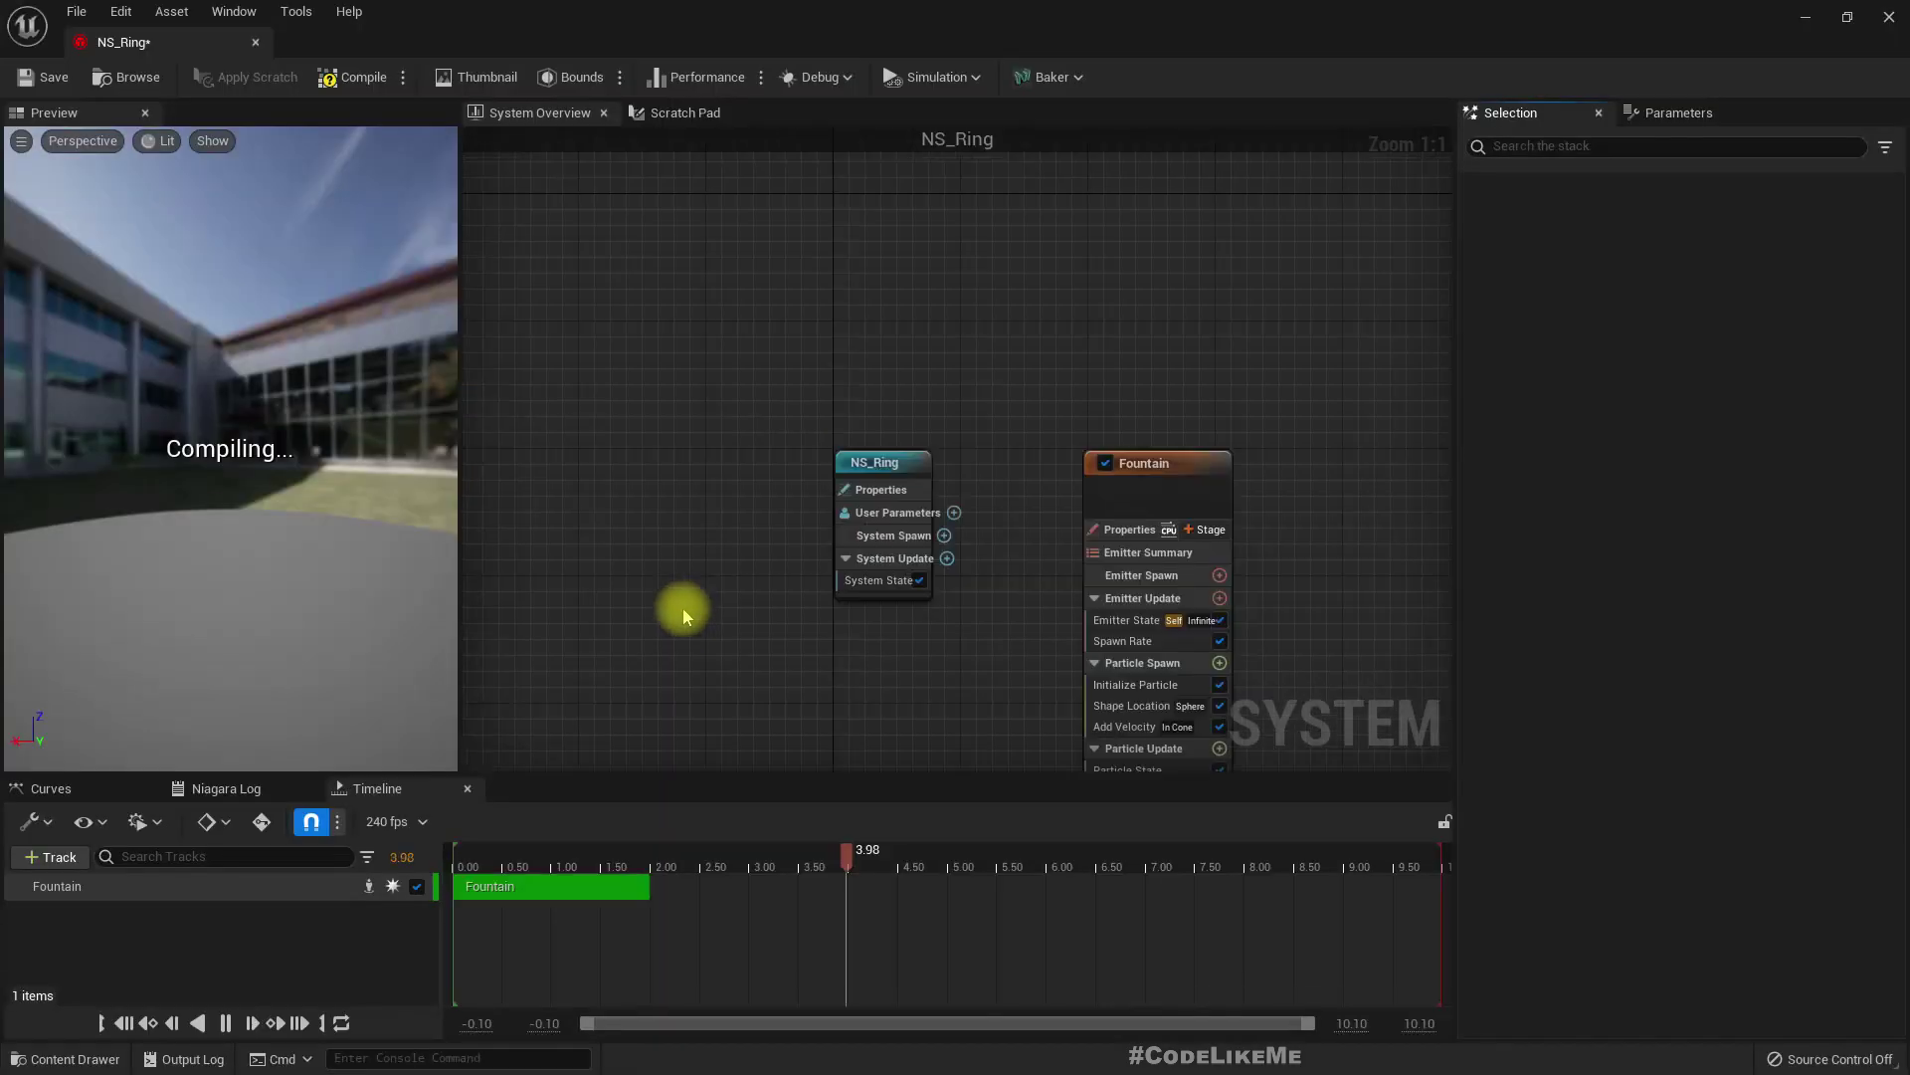
Dock the NS_Ring editor beside the main window's open tabs and close Project Settings
{"action": "left_click_drag", "start_coordinate": [159, 45], "coordinate": [762, 40]}
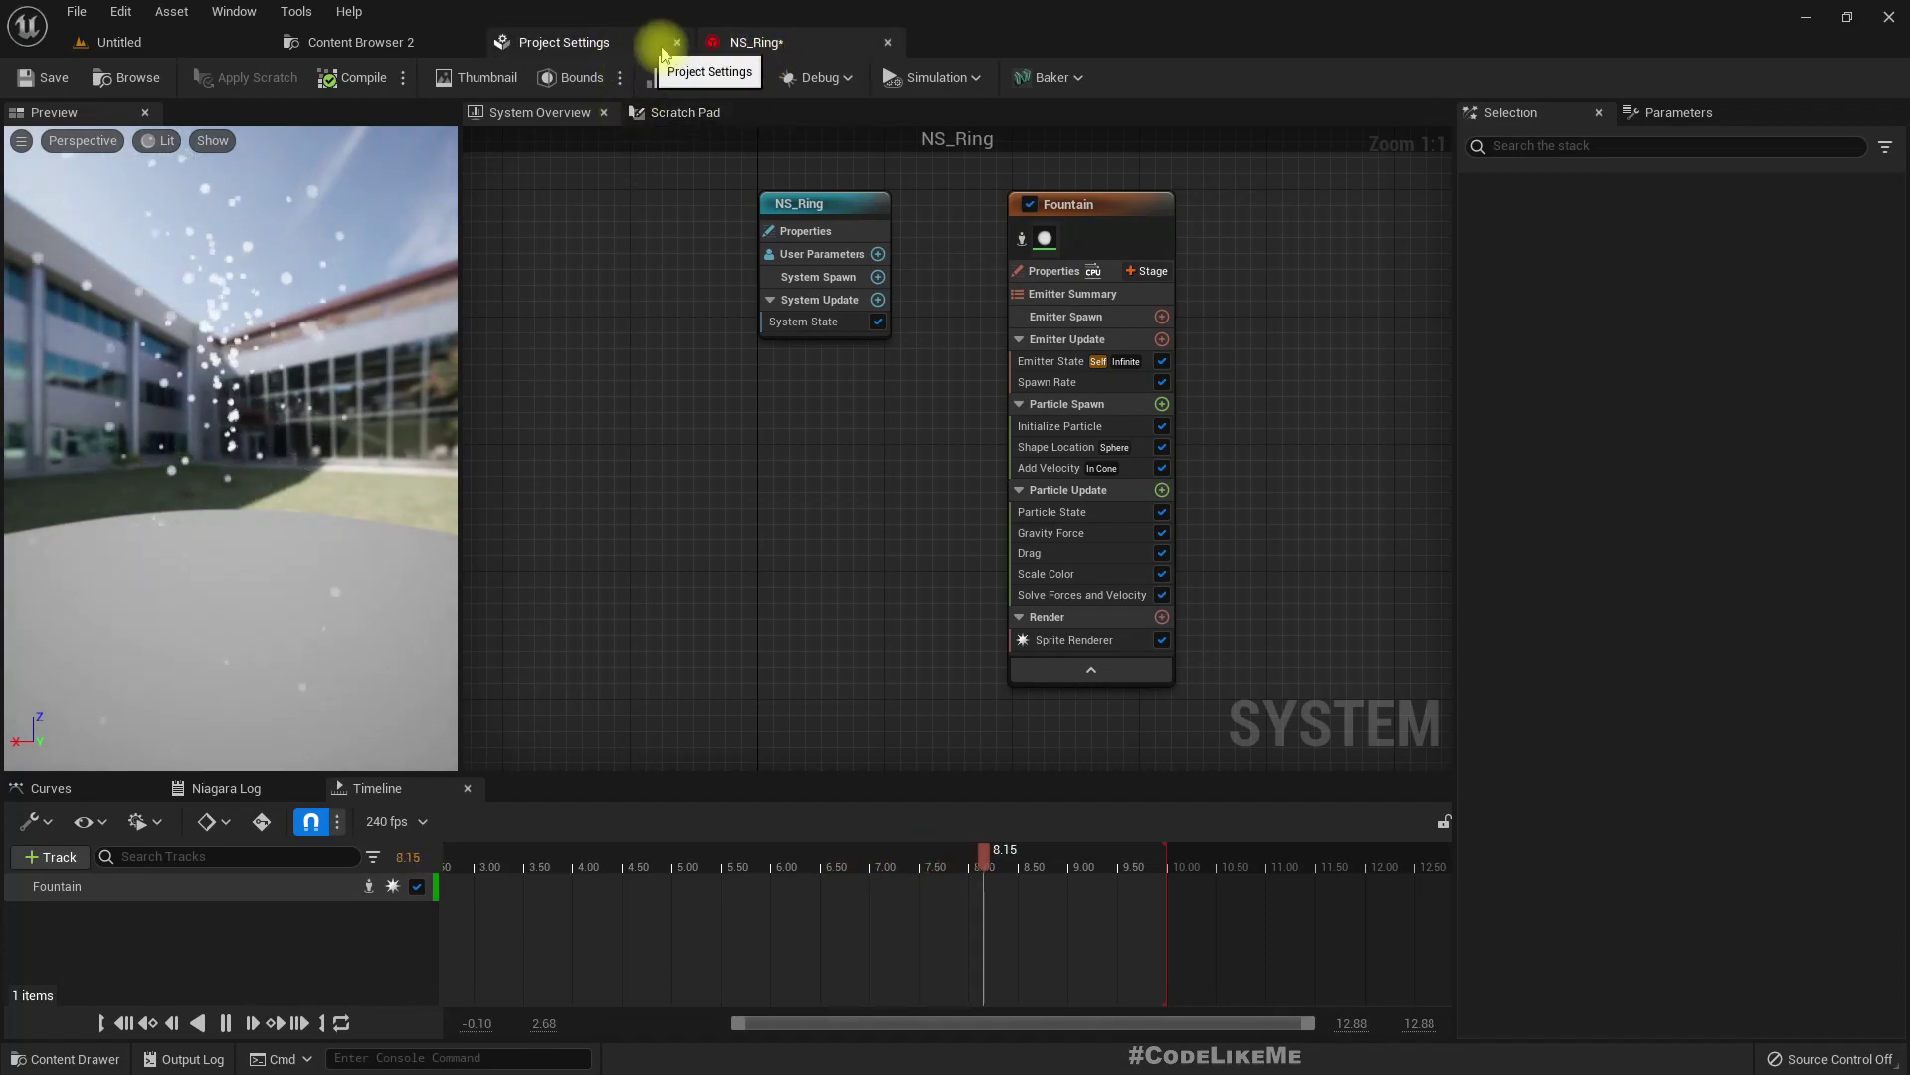
{"action": "left_click", "coordinate": [684, 50]}
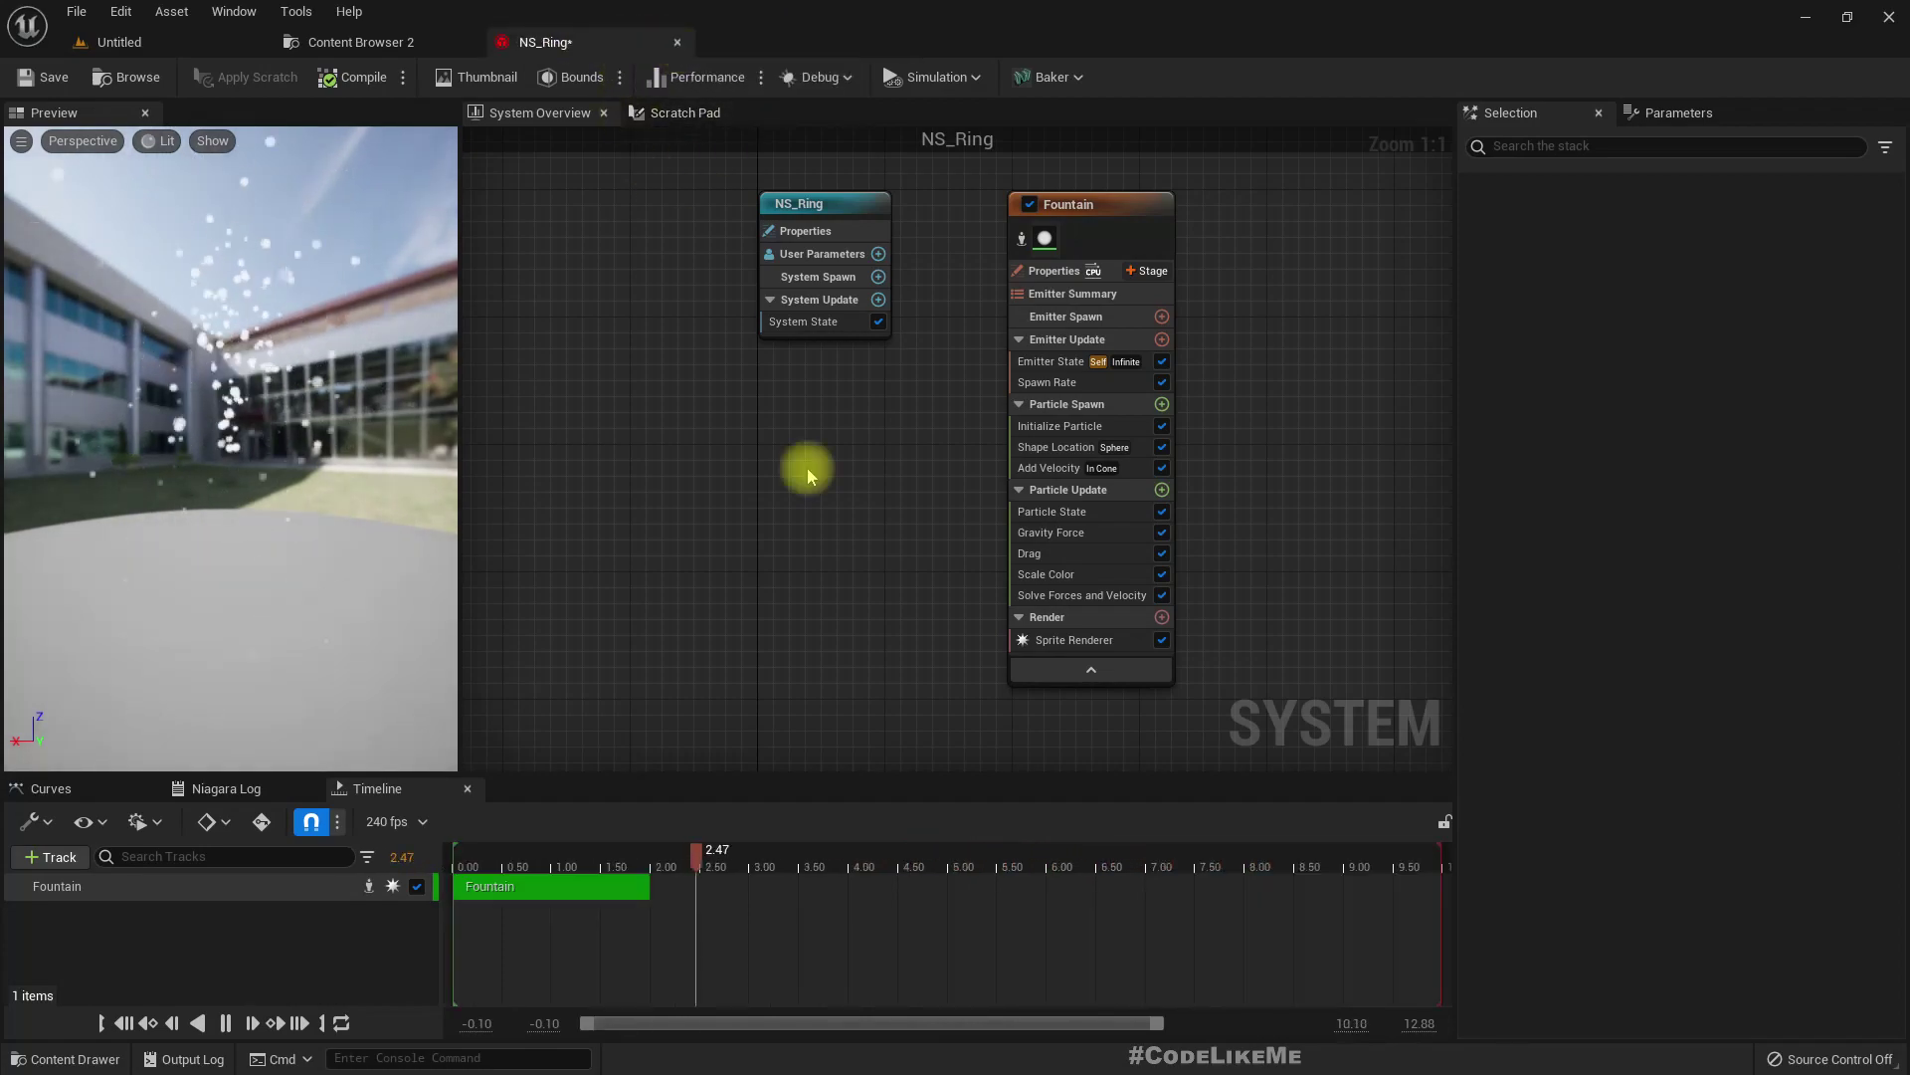
Delete the Add Velocity module from the Fountain emitter's Particle Spawn group
{"action": "left_click_drag", "start_coordinate": [256, 460], "coordinate": [418, 461]}
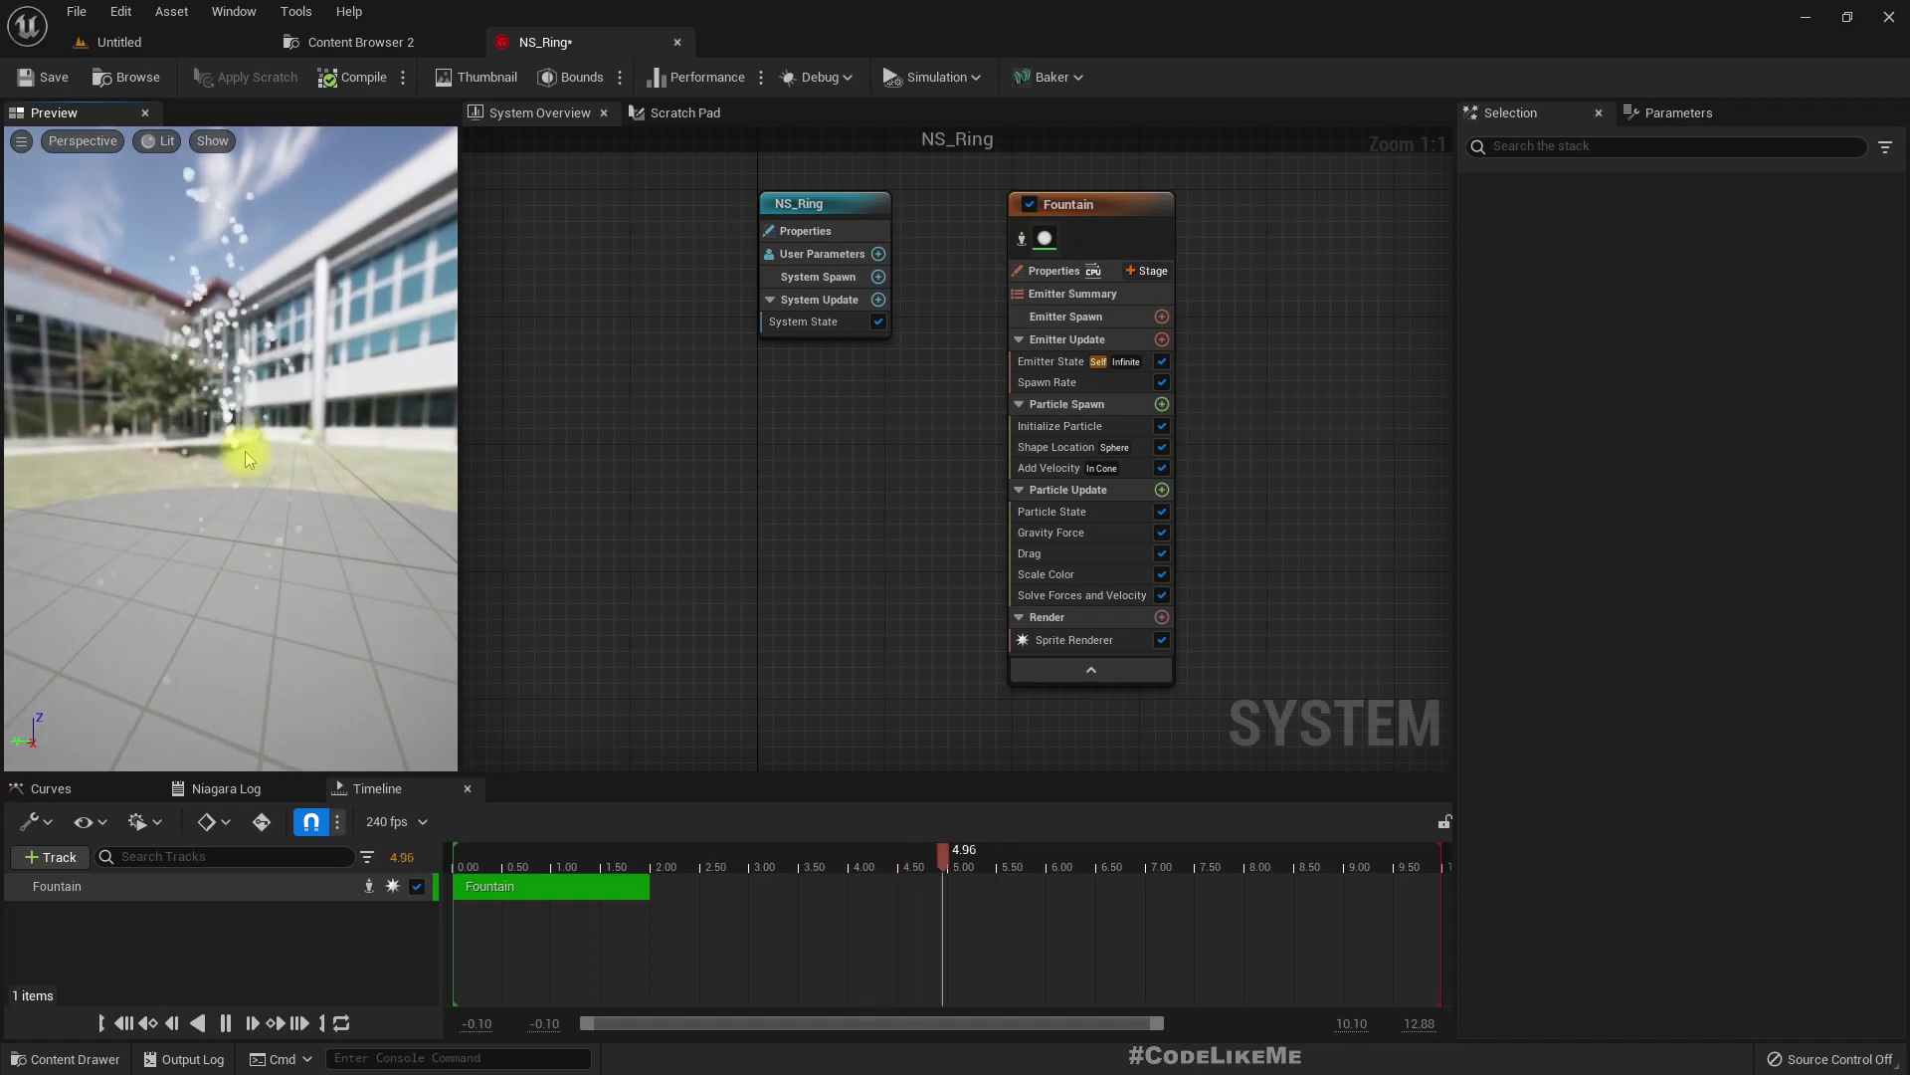
{"action": "left_click", "coordinate": [1043, 469]}
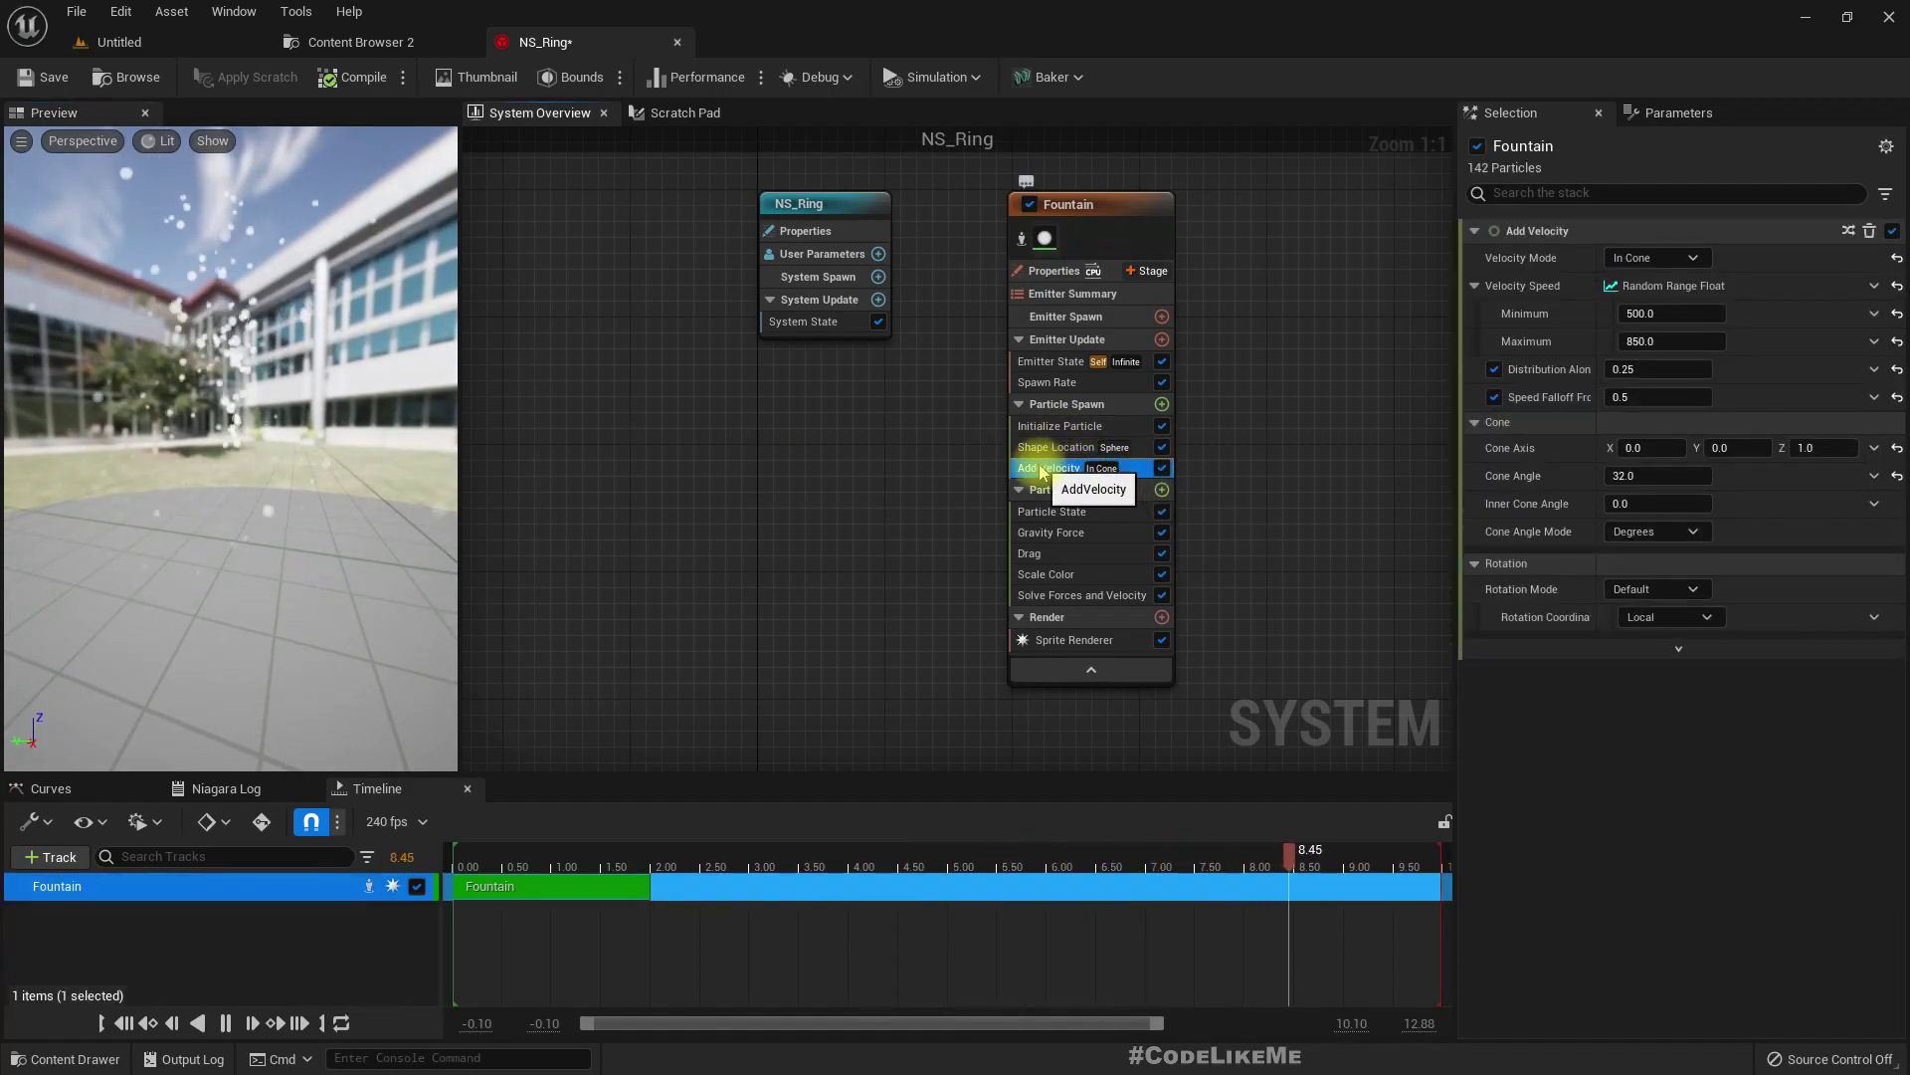
{"action": "key", "text": "Delete"}
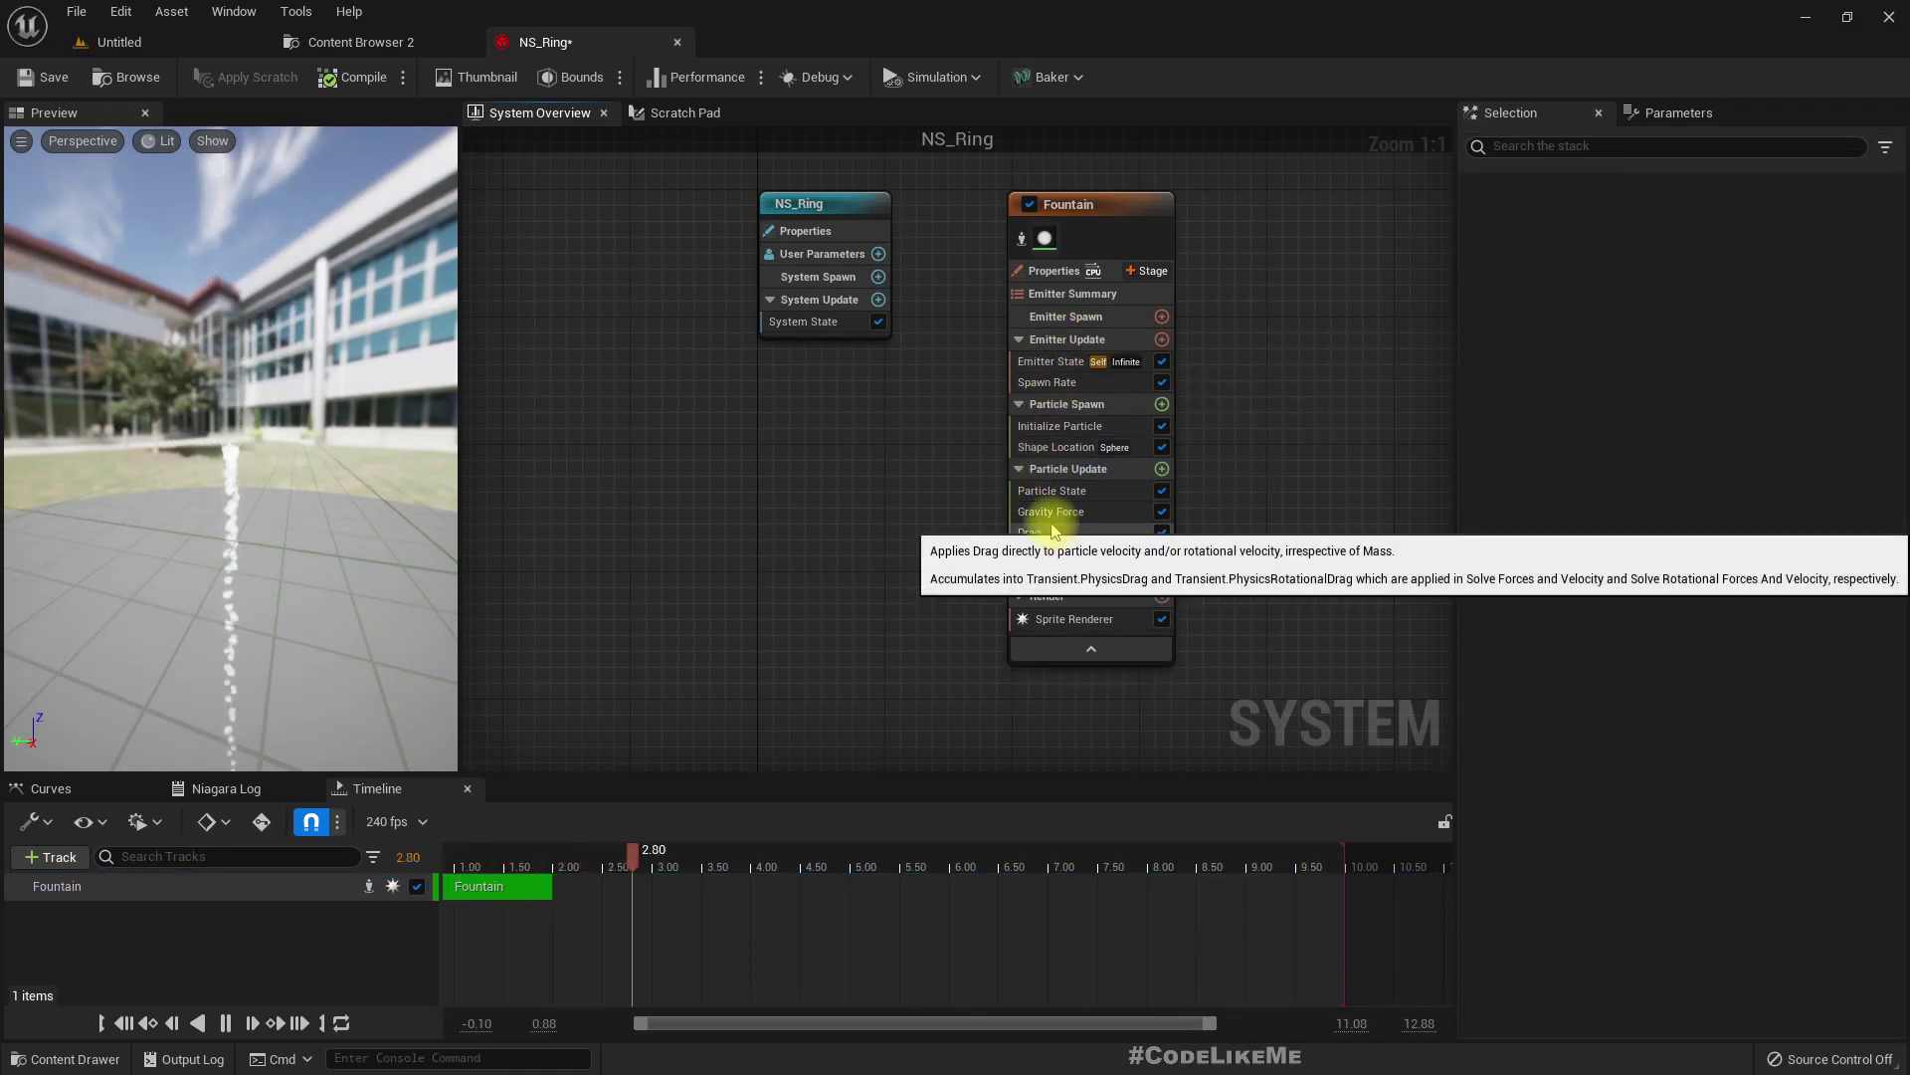
Change the Shape Primitive of the Fountain emitter's Shape Location module to Torus
{"action": "left_click", "coordinate": [1048, 449]}
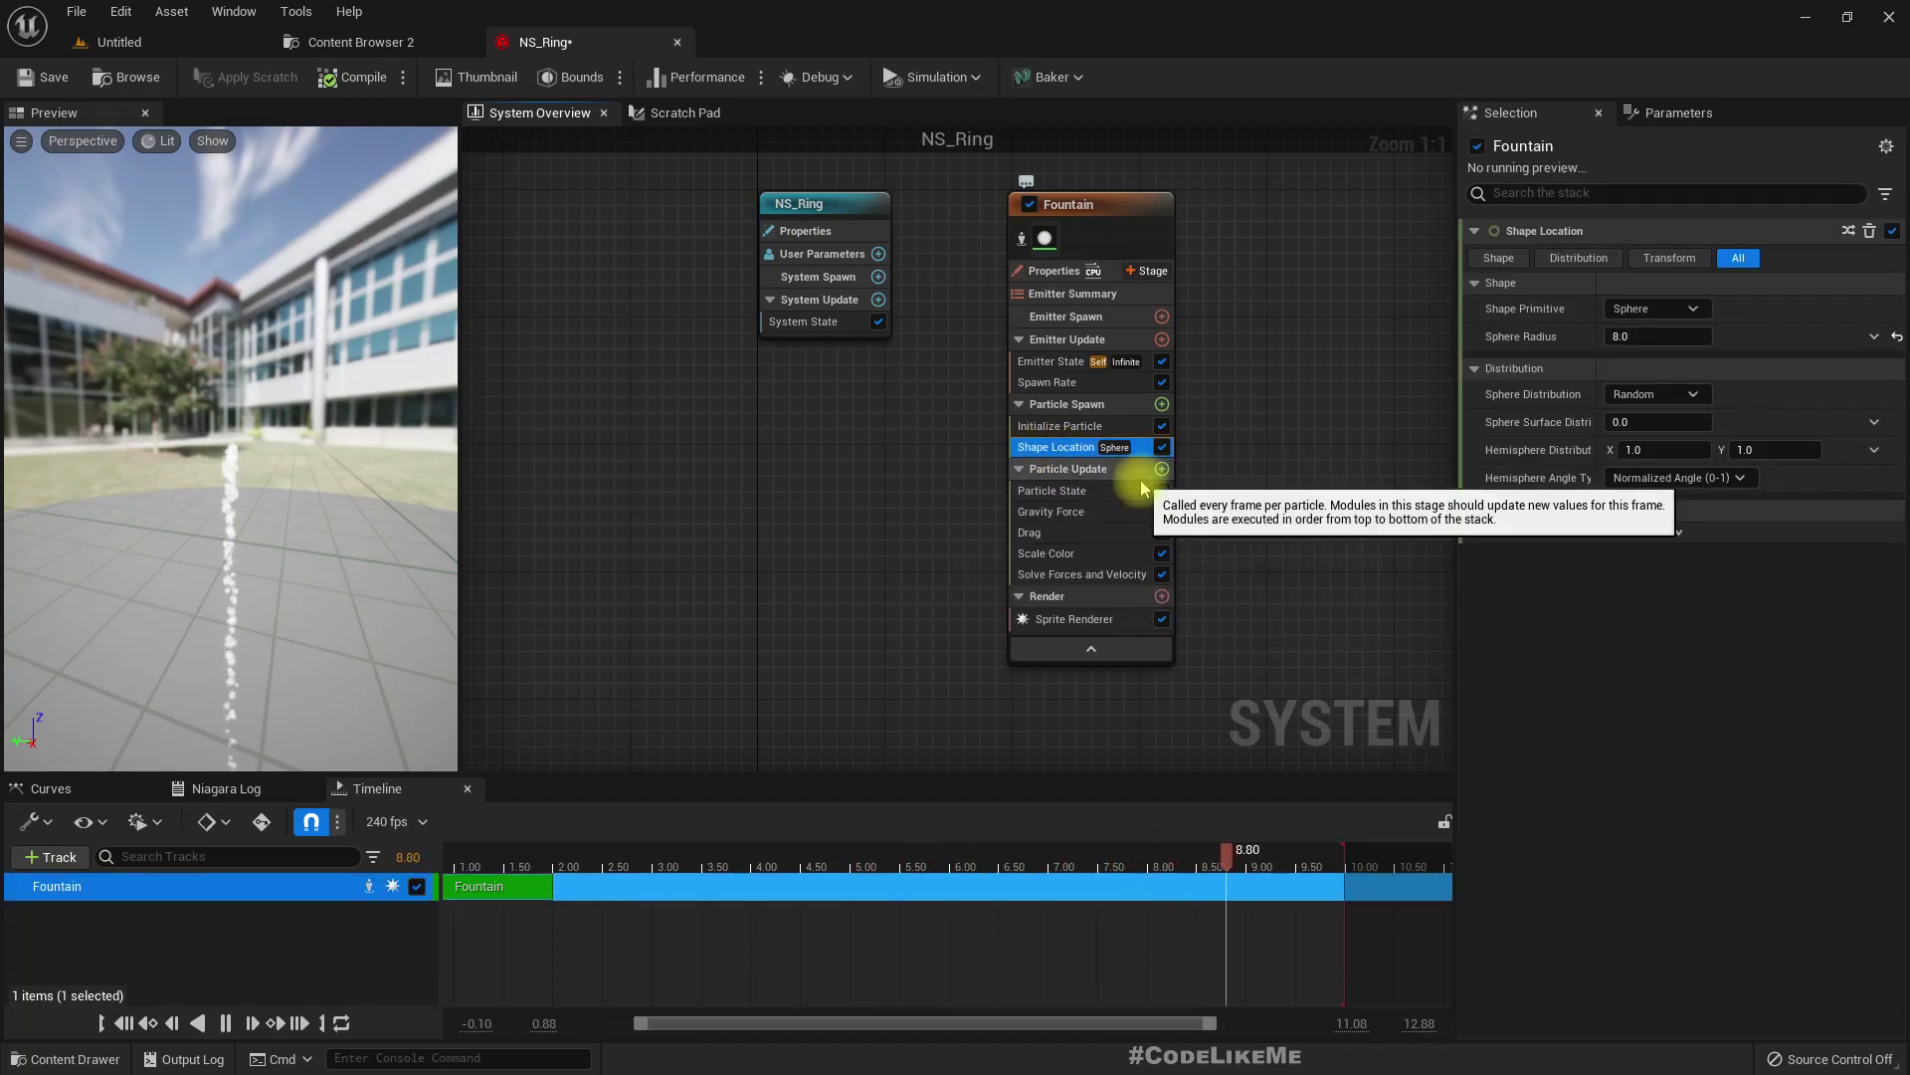
{"action": "left_click", "coordinate": [1656, 309]}
{"action": "left_click", "coordinate": [1658, 400]}
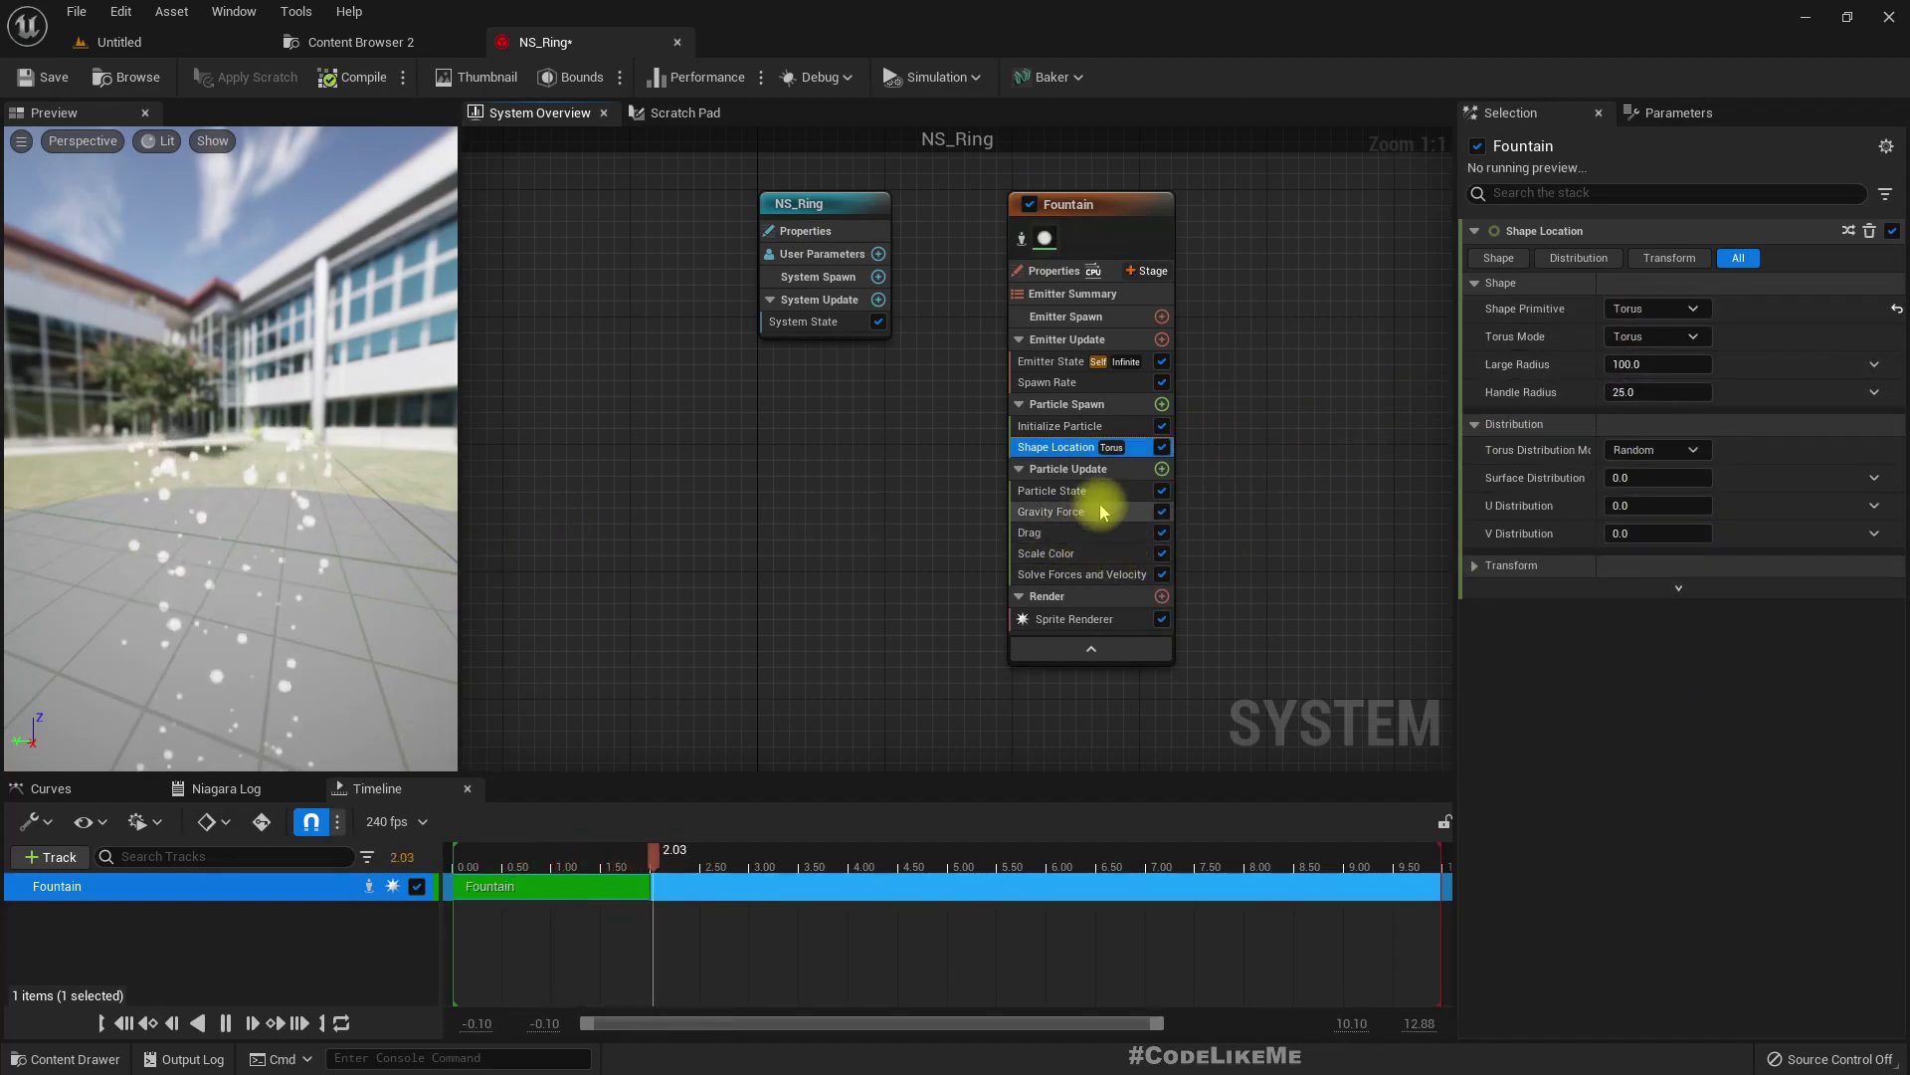
Disable the Gravity Force module in the Fountain emitter's Particle Update group
{"action": "left_click", "coordinate": [1163, 513]}
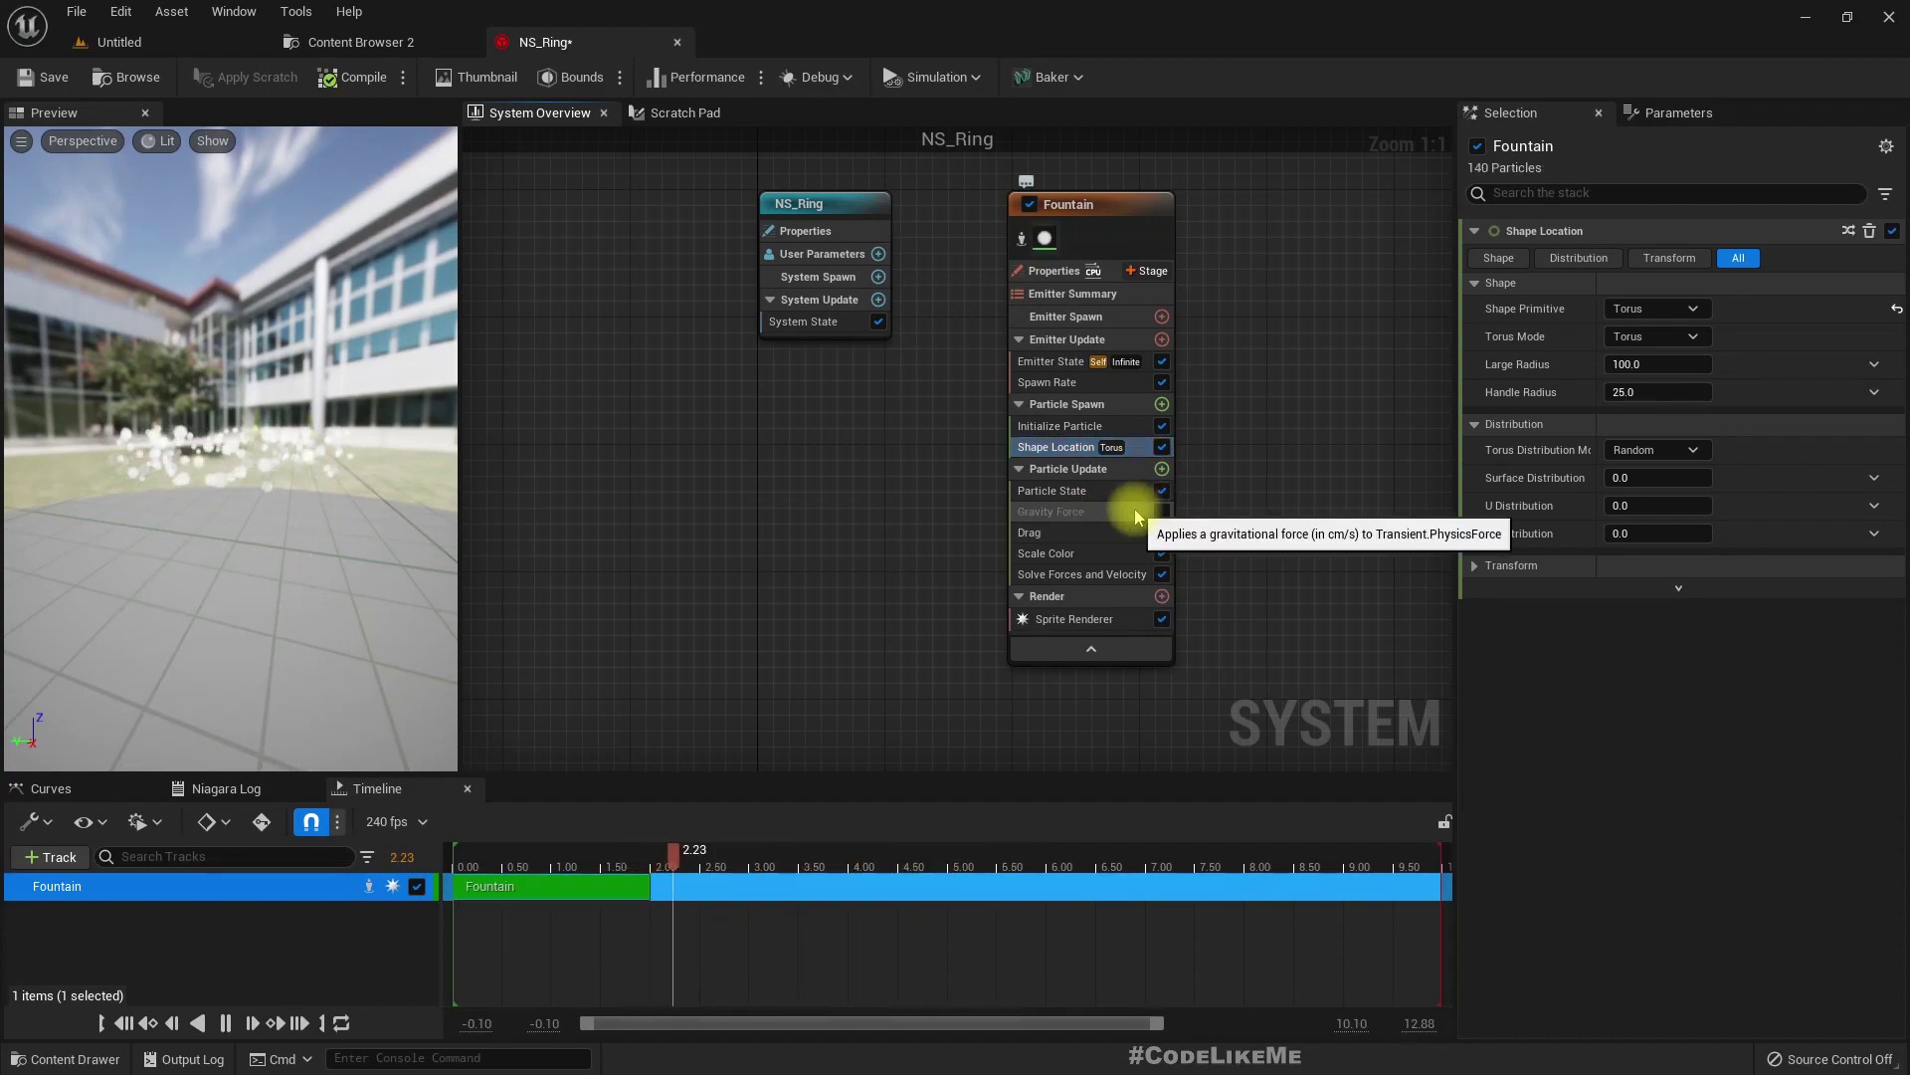
{"action": "left_click", "coordinate": [1124, 511]}
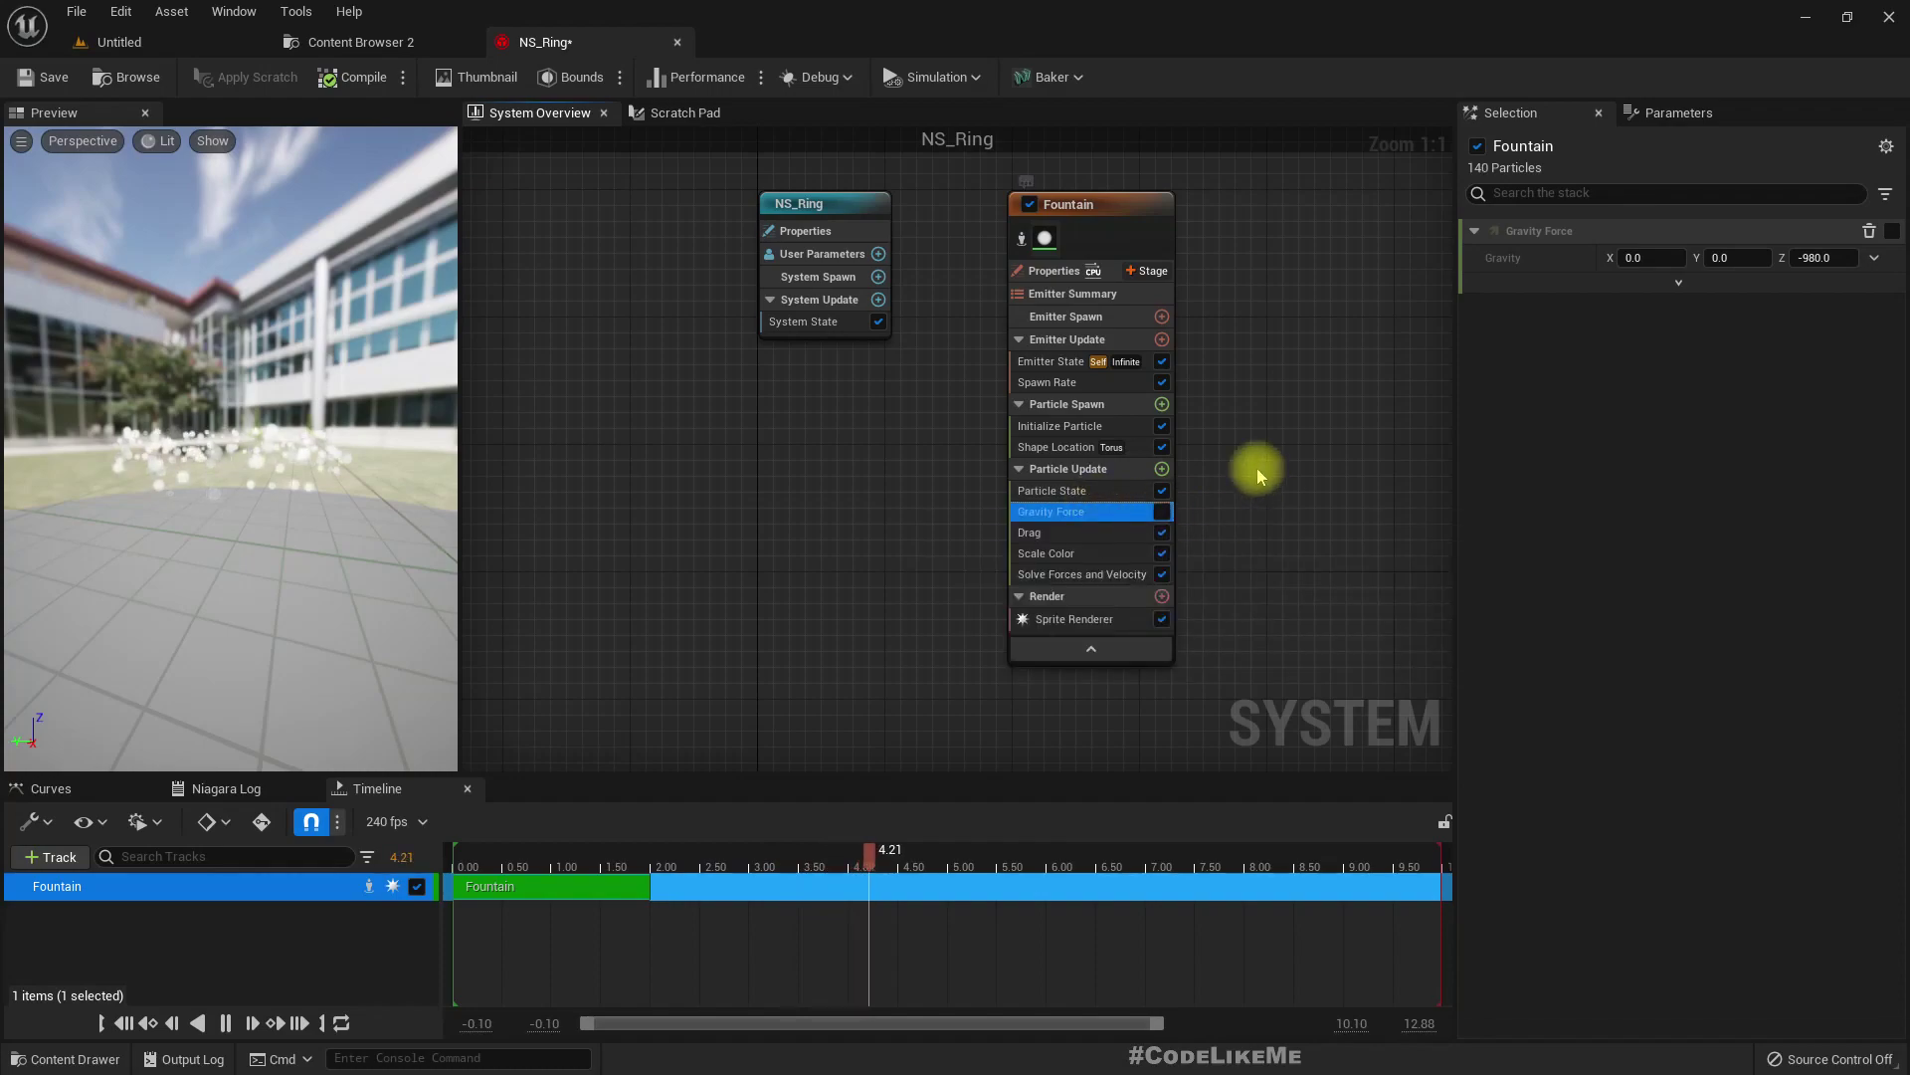
Set the SpawnRate of the Fountain emitter's Spawn Rate module to 5000
{"action": "right_click_drag", "start_coordinate": [1196, 433], "coordinate": [1099, 458]}
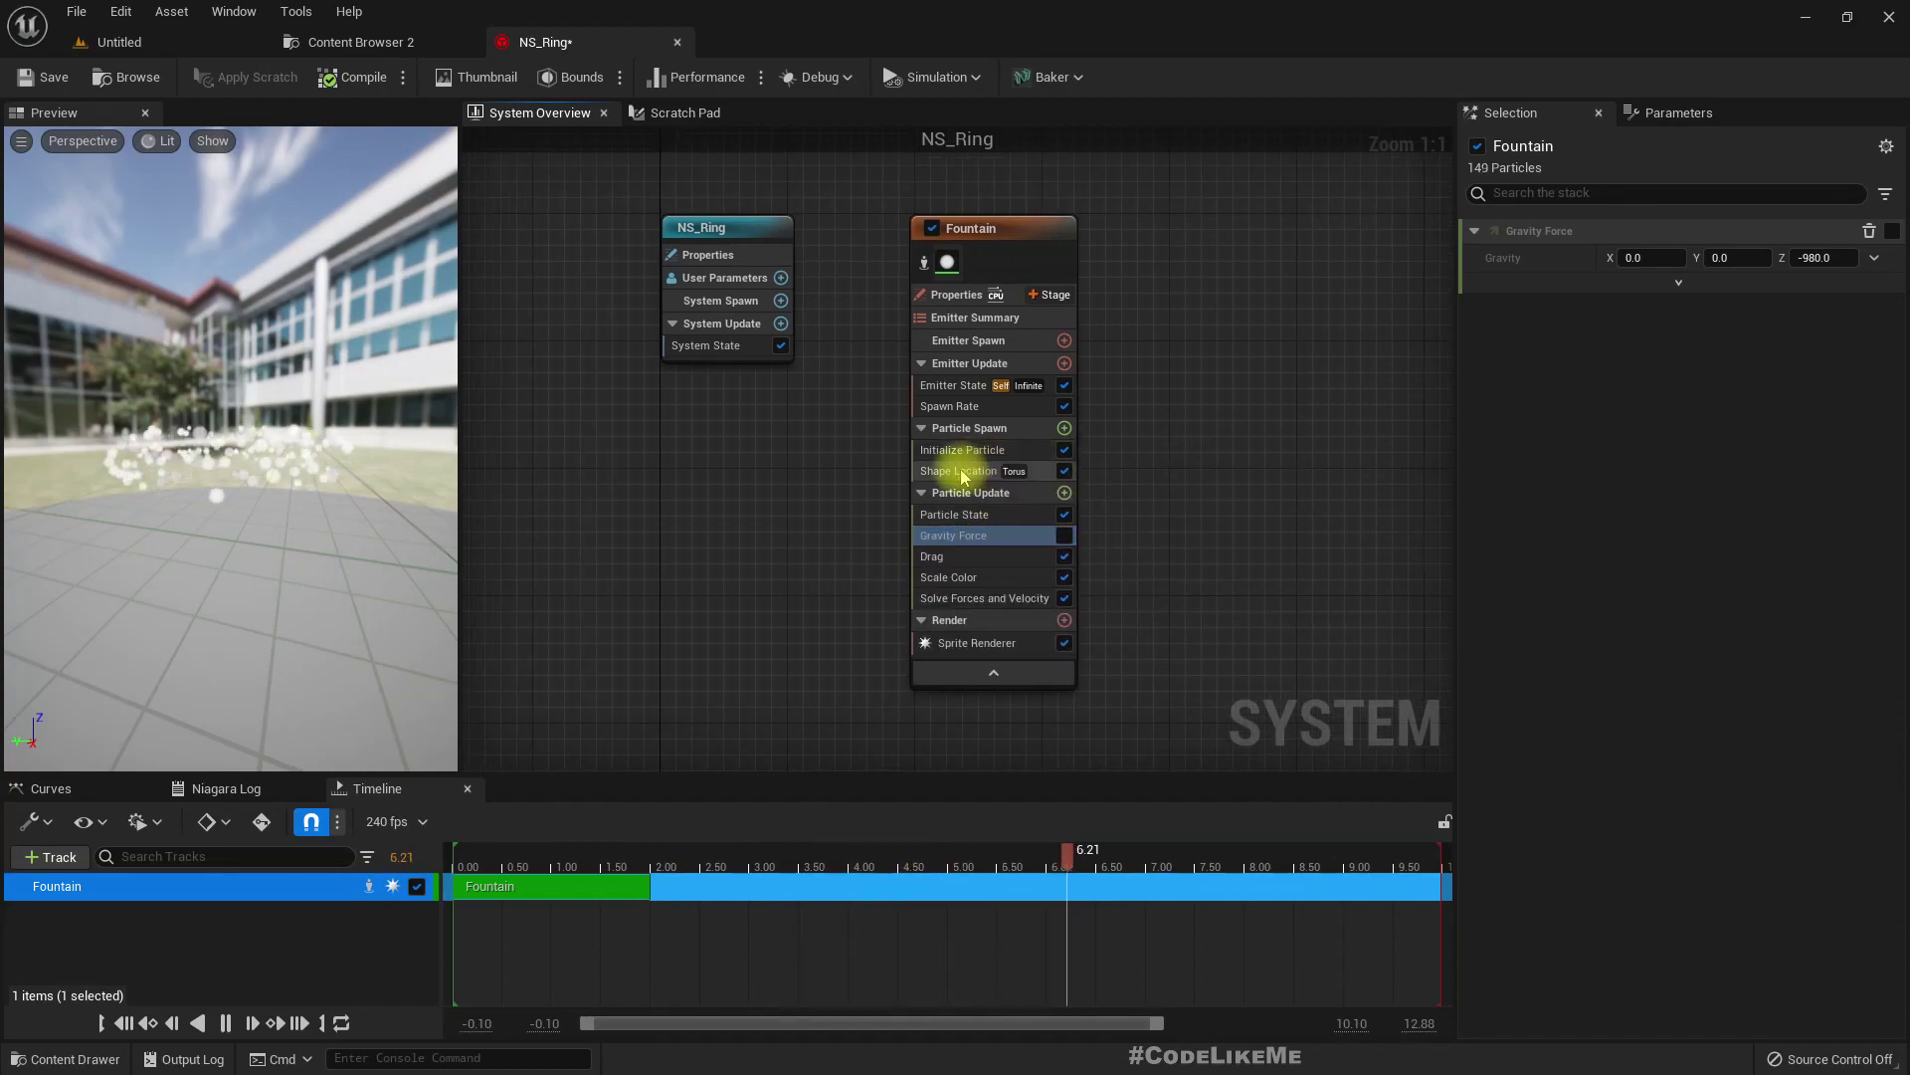
{"action": "left_click", "coordinate": [963, 472]}
{"action": "left_click_drag", "start_coordinate": [199, 428], "coordinate": [211, 448]}
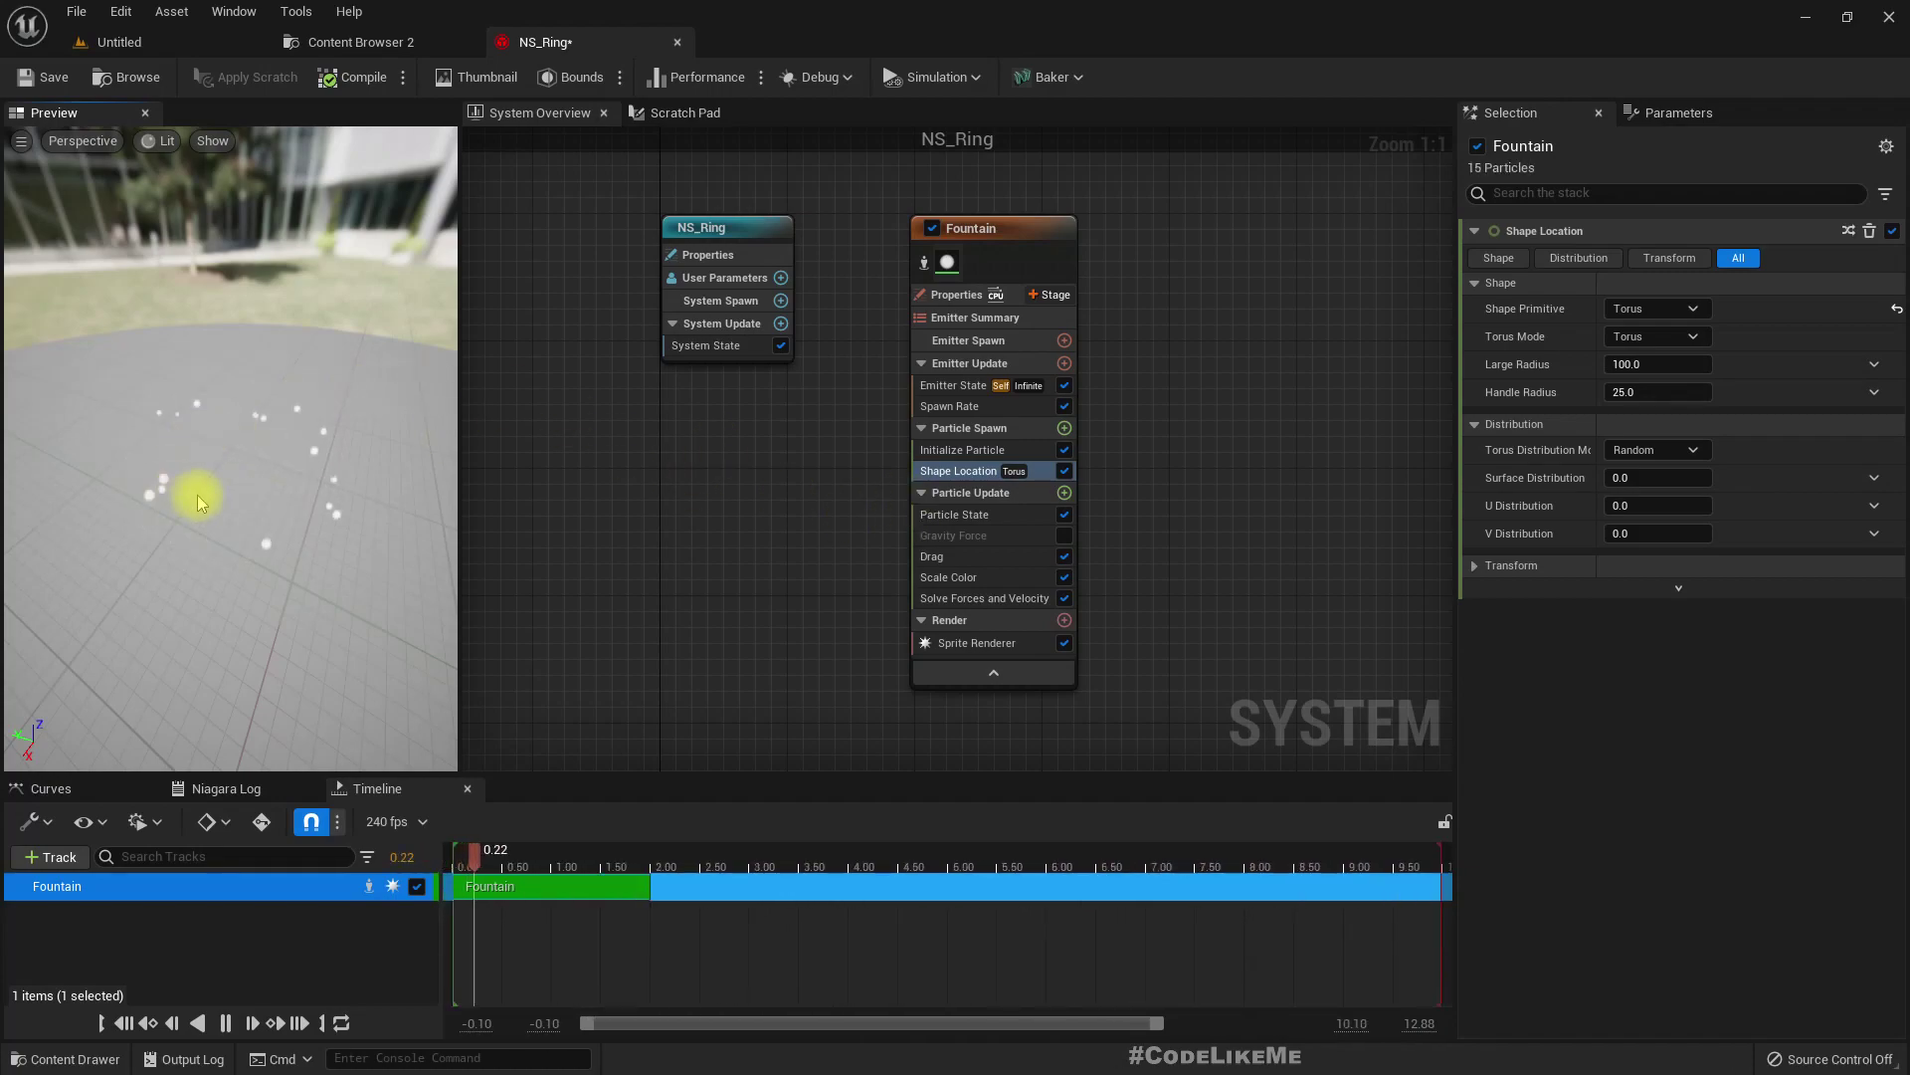
{"action": "left_click_drag", "start_coordinate": [249, 474], "coordinate": [165, 416]}
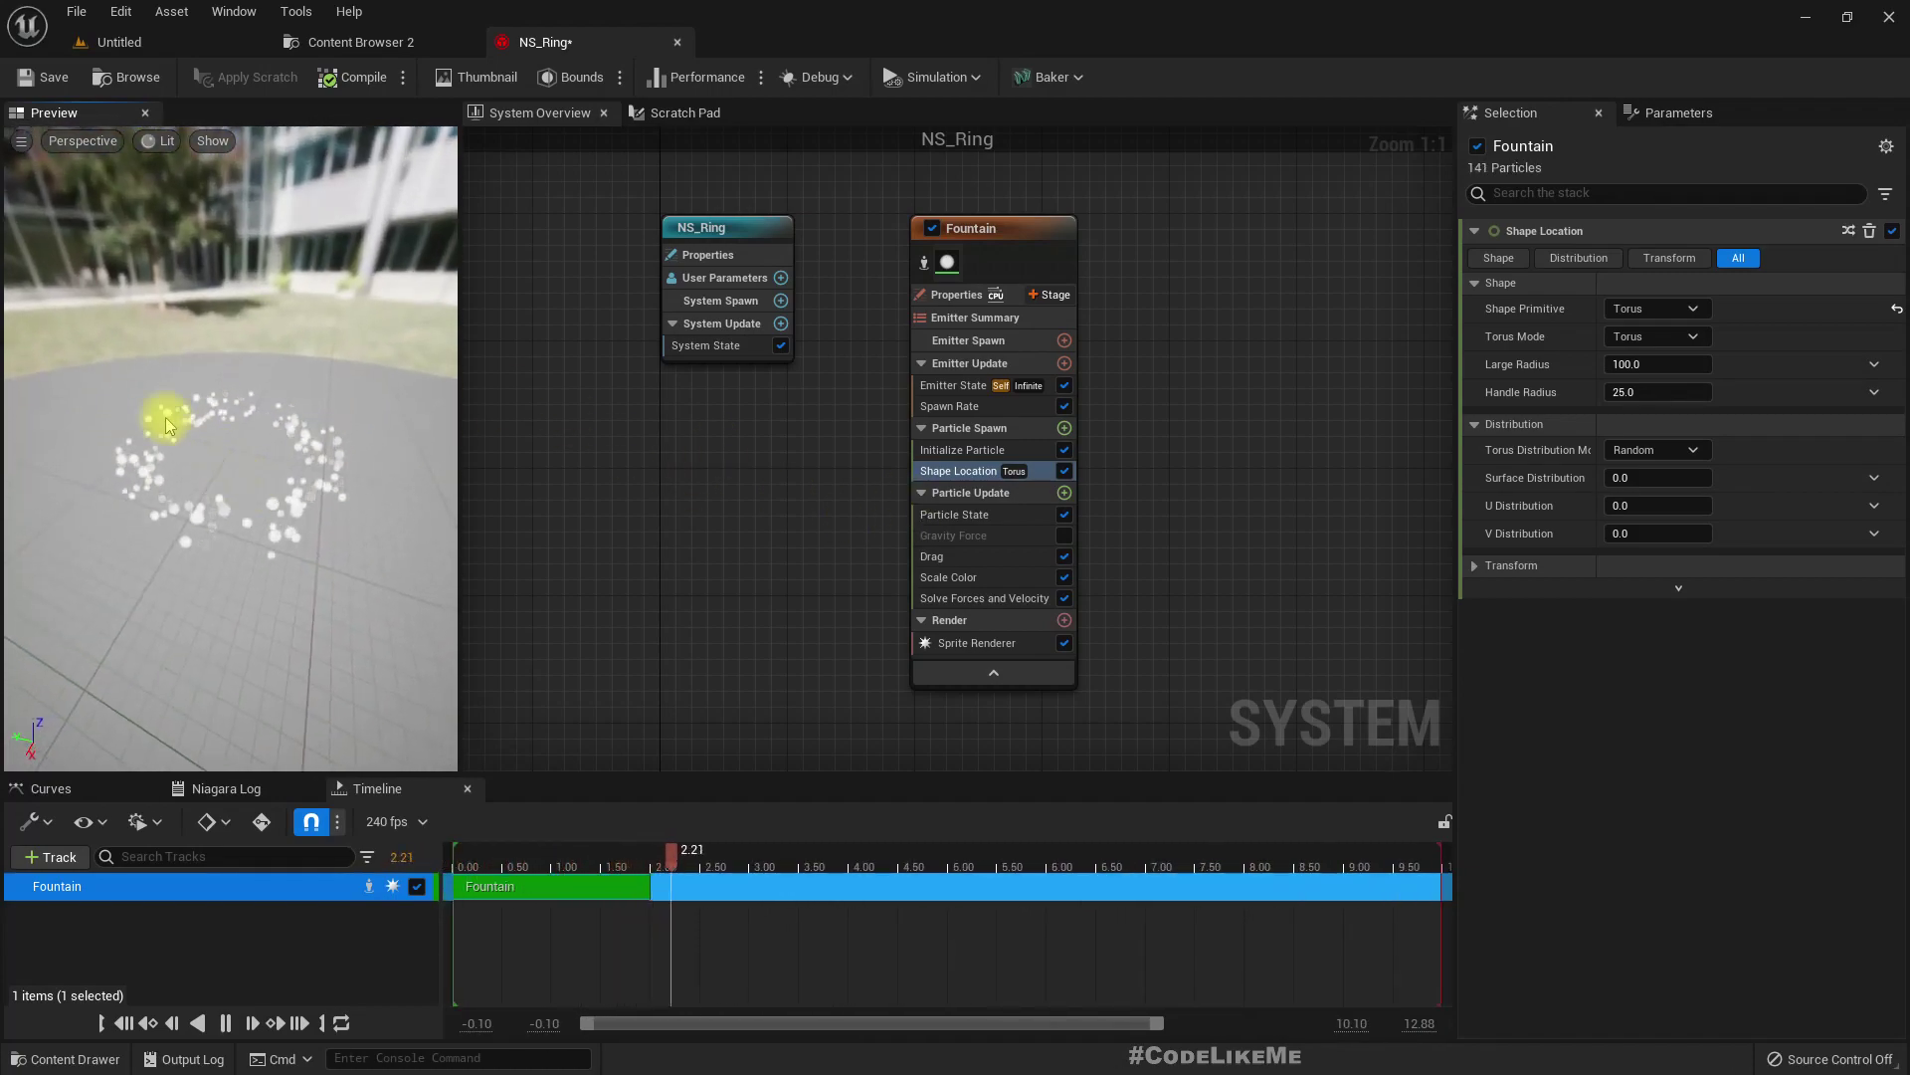
{"action": "left_click", "coordinate": [995, 407]}
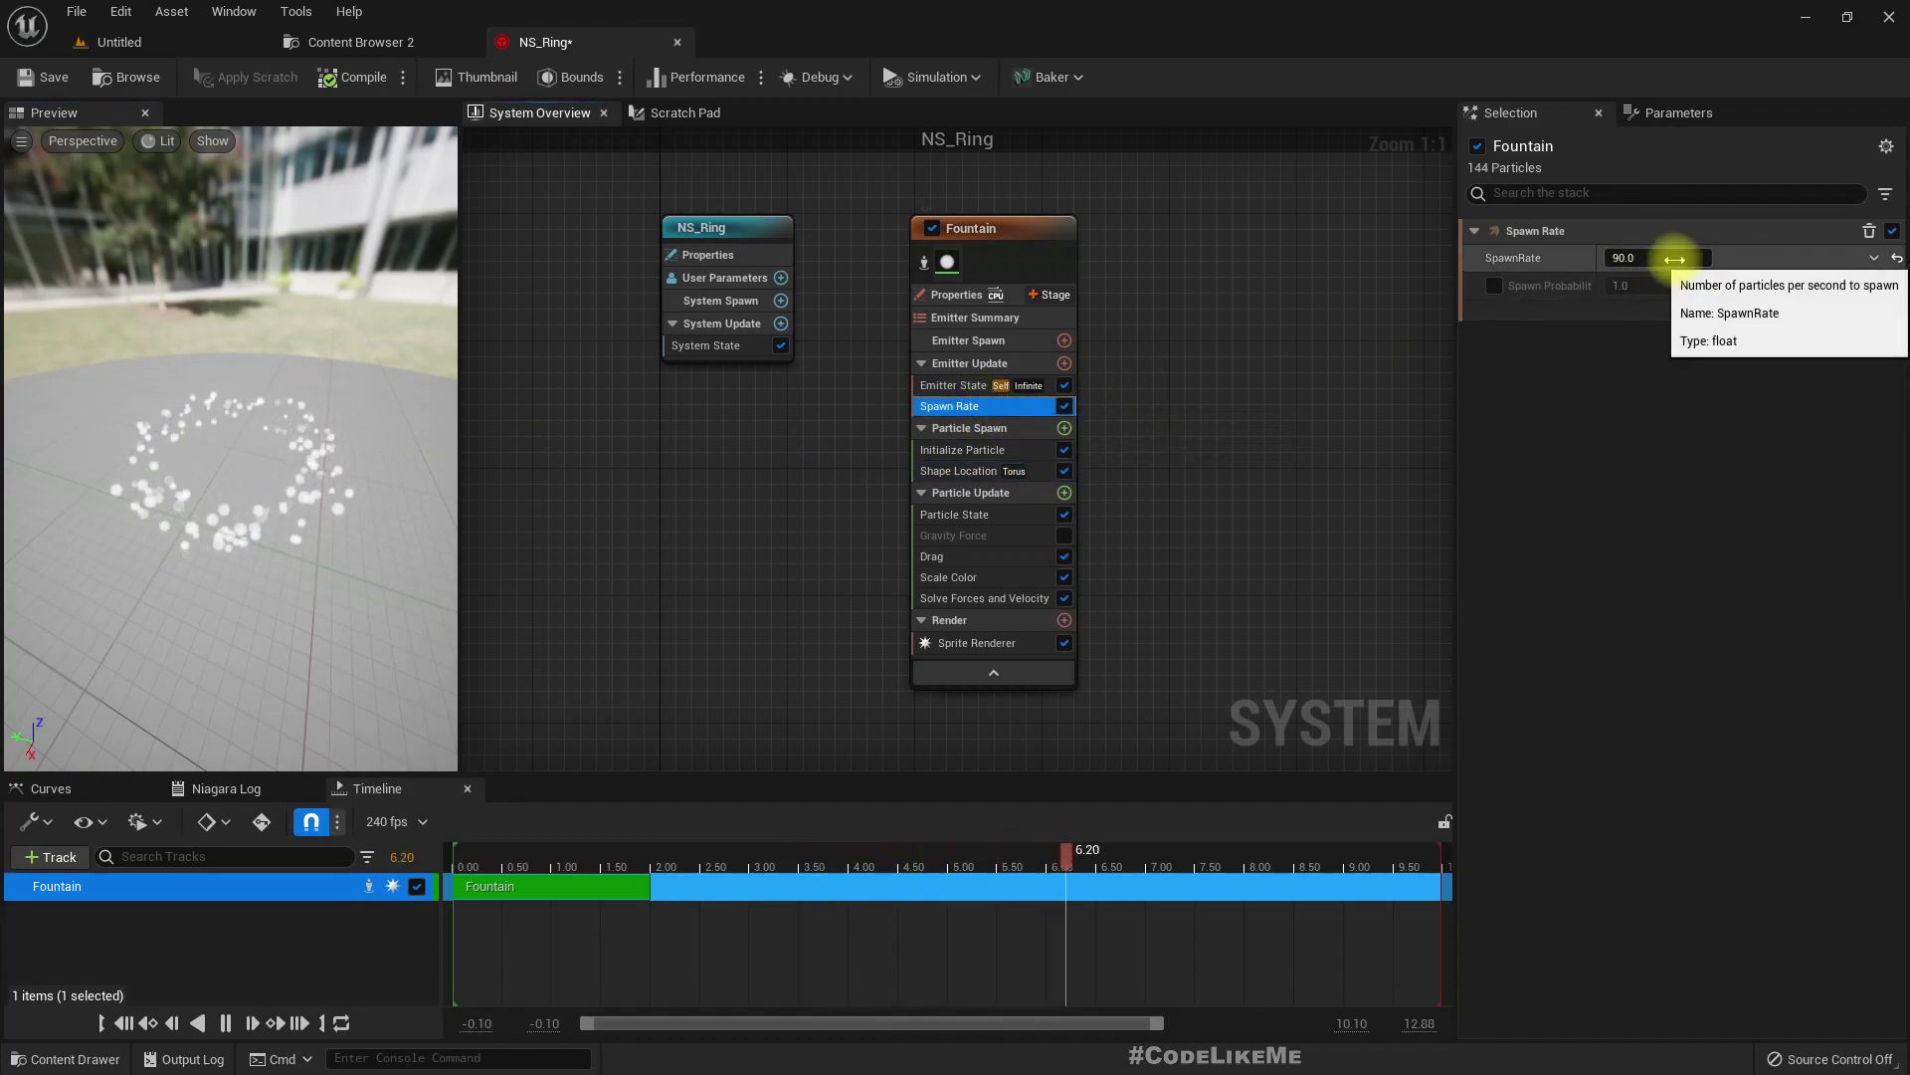
{"action": "left_click", "coordinate": [1676, 259]}
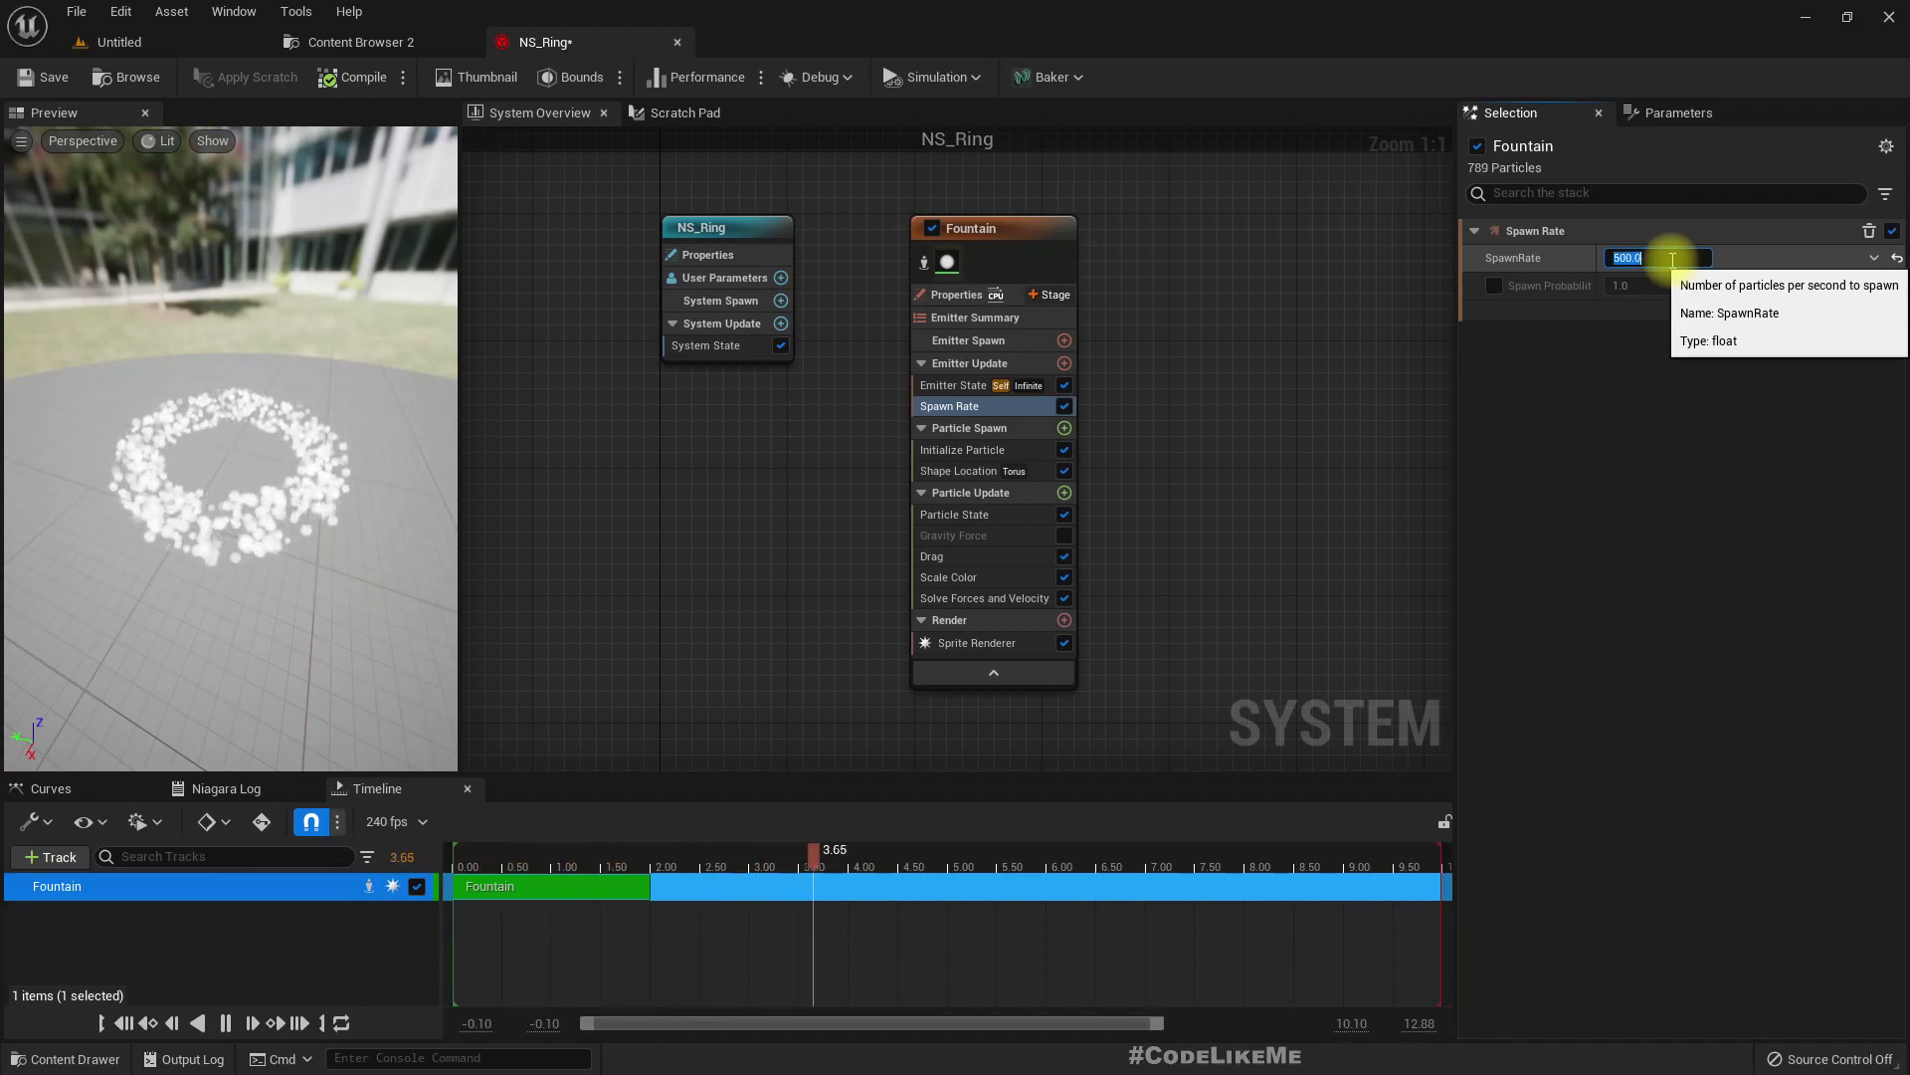
{"action": "type", "text": "5000"}
{"action": "key", "text": "Return"}
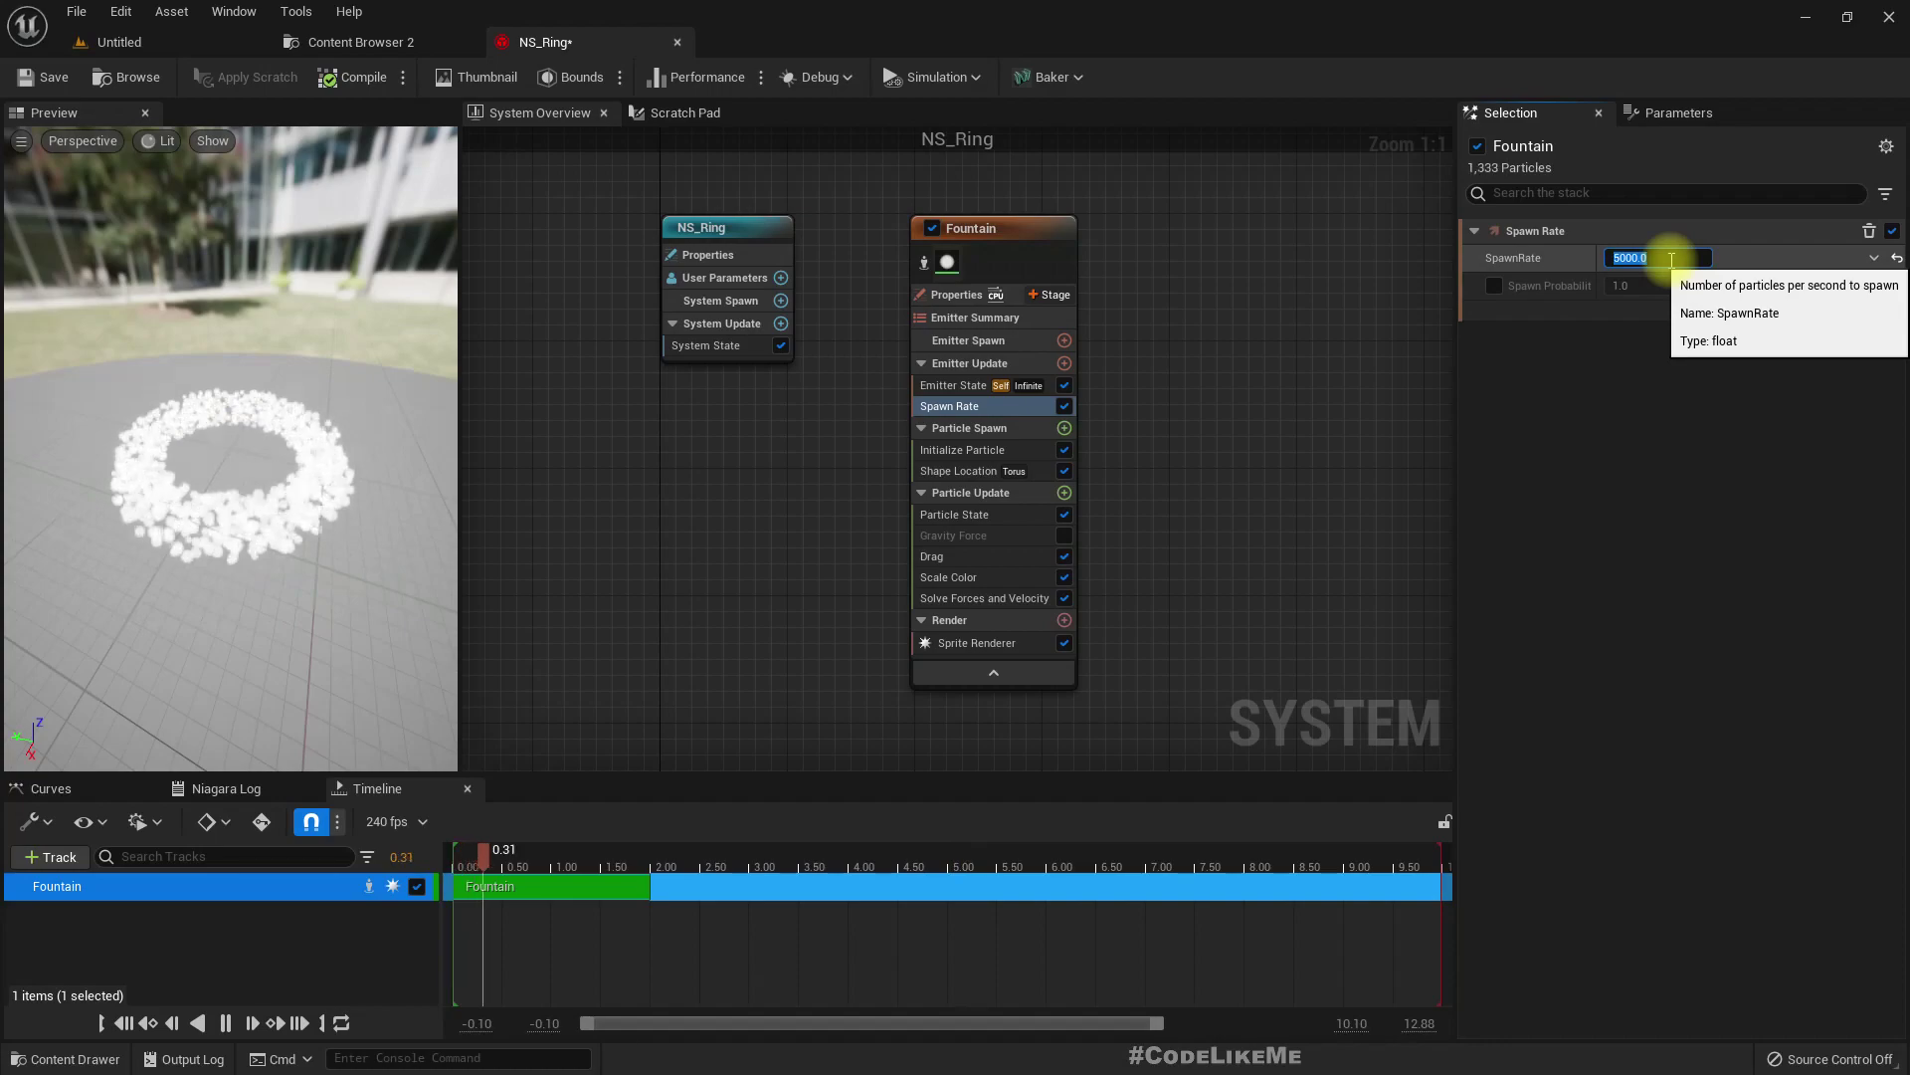
{"action": "mouse_move", "coordinate": [235, 503]}
{"action": "left_mouse_down"}
{"action": "mouse_move", "coordinate": [235, 557]}
{"action": "mouse_move", "coordinate": [235, 510]}
{"action": "left_mouse_up"}
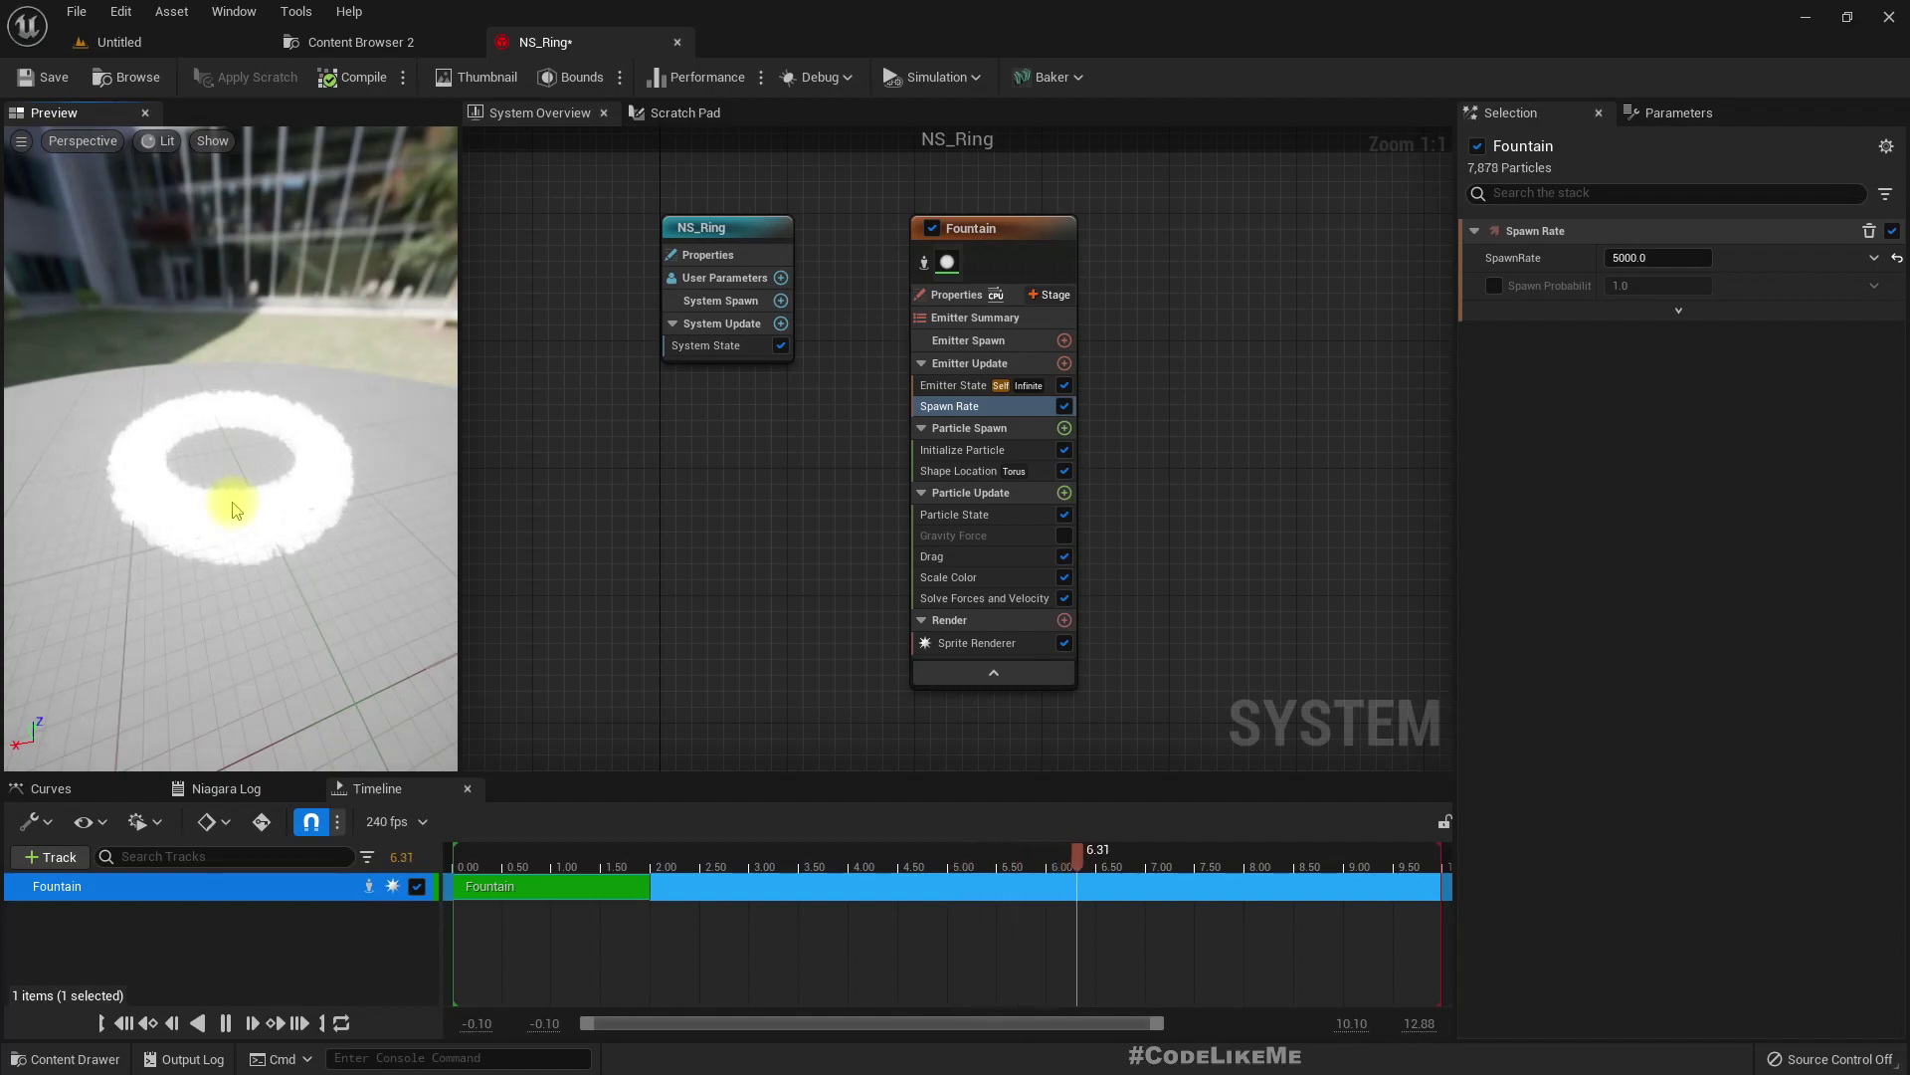
{"action": "mouse_move", "coordinate": [234, 510]}
{"action": "left_mouse_down"}
{"action": "mouse_move", "coordinate": [235, 573]}
{"action": "mouse_move", "coordinate": [235, 517]}
{"action": "left_mouse_up"}
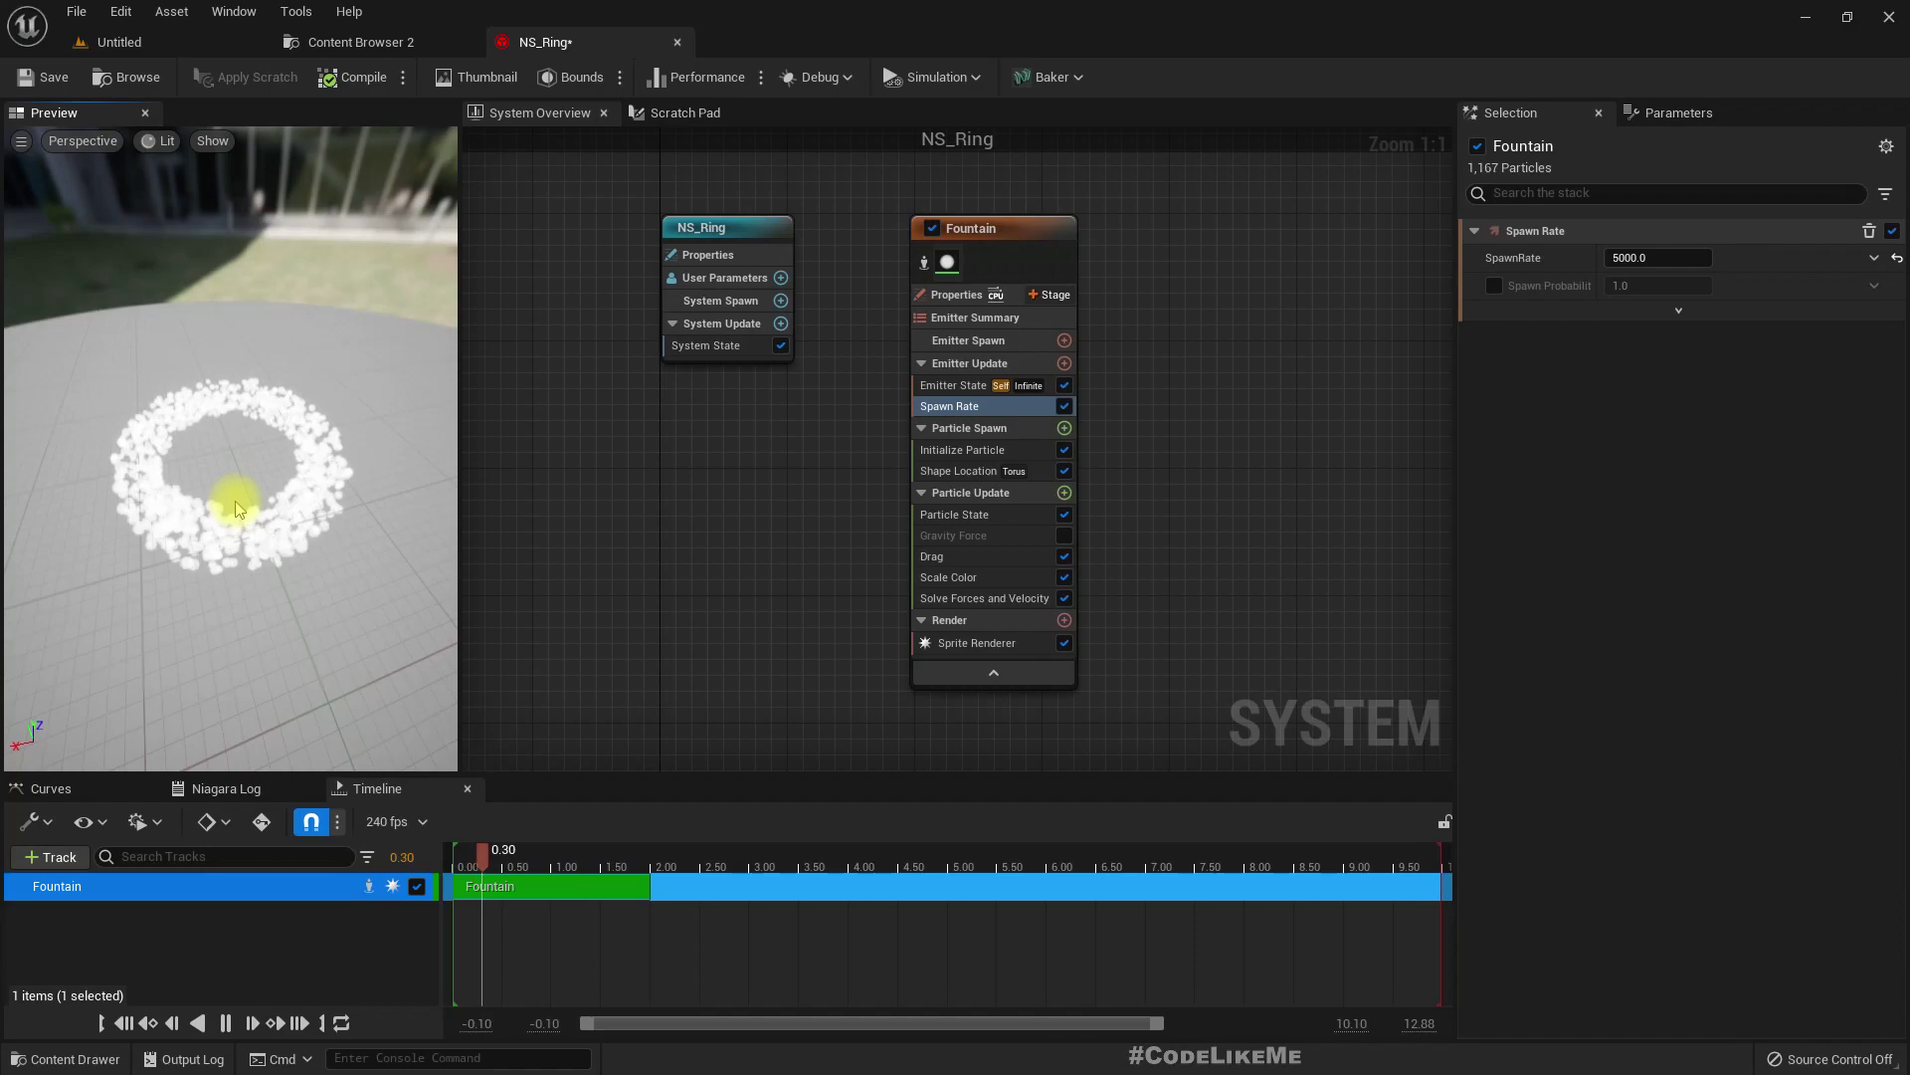
{"action": "left_click_drag", "start_coordinate": [388, 483], "coordinate": [388, 482]}
Change the Rotation Mode of the Fountain emitter's Shape Location module to Axis Angle
{"action": "left_click", "coordinate": [965, 472]}
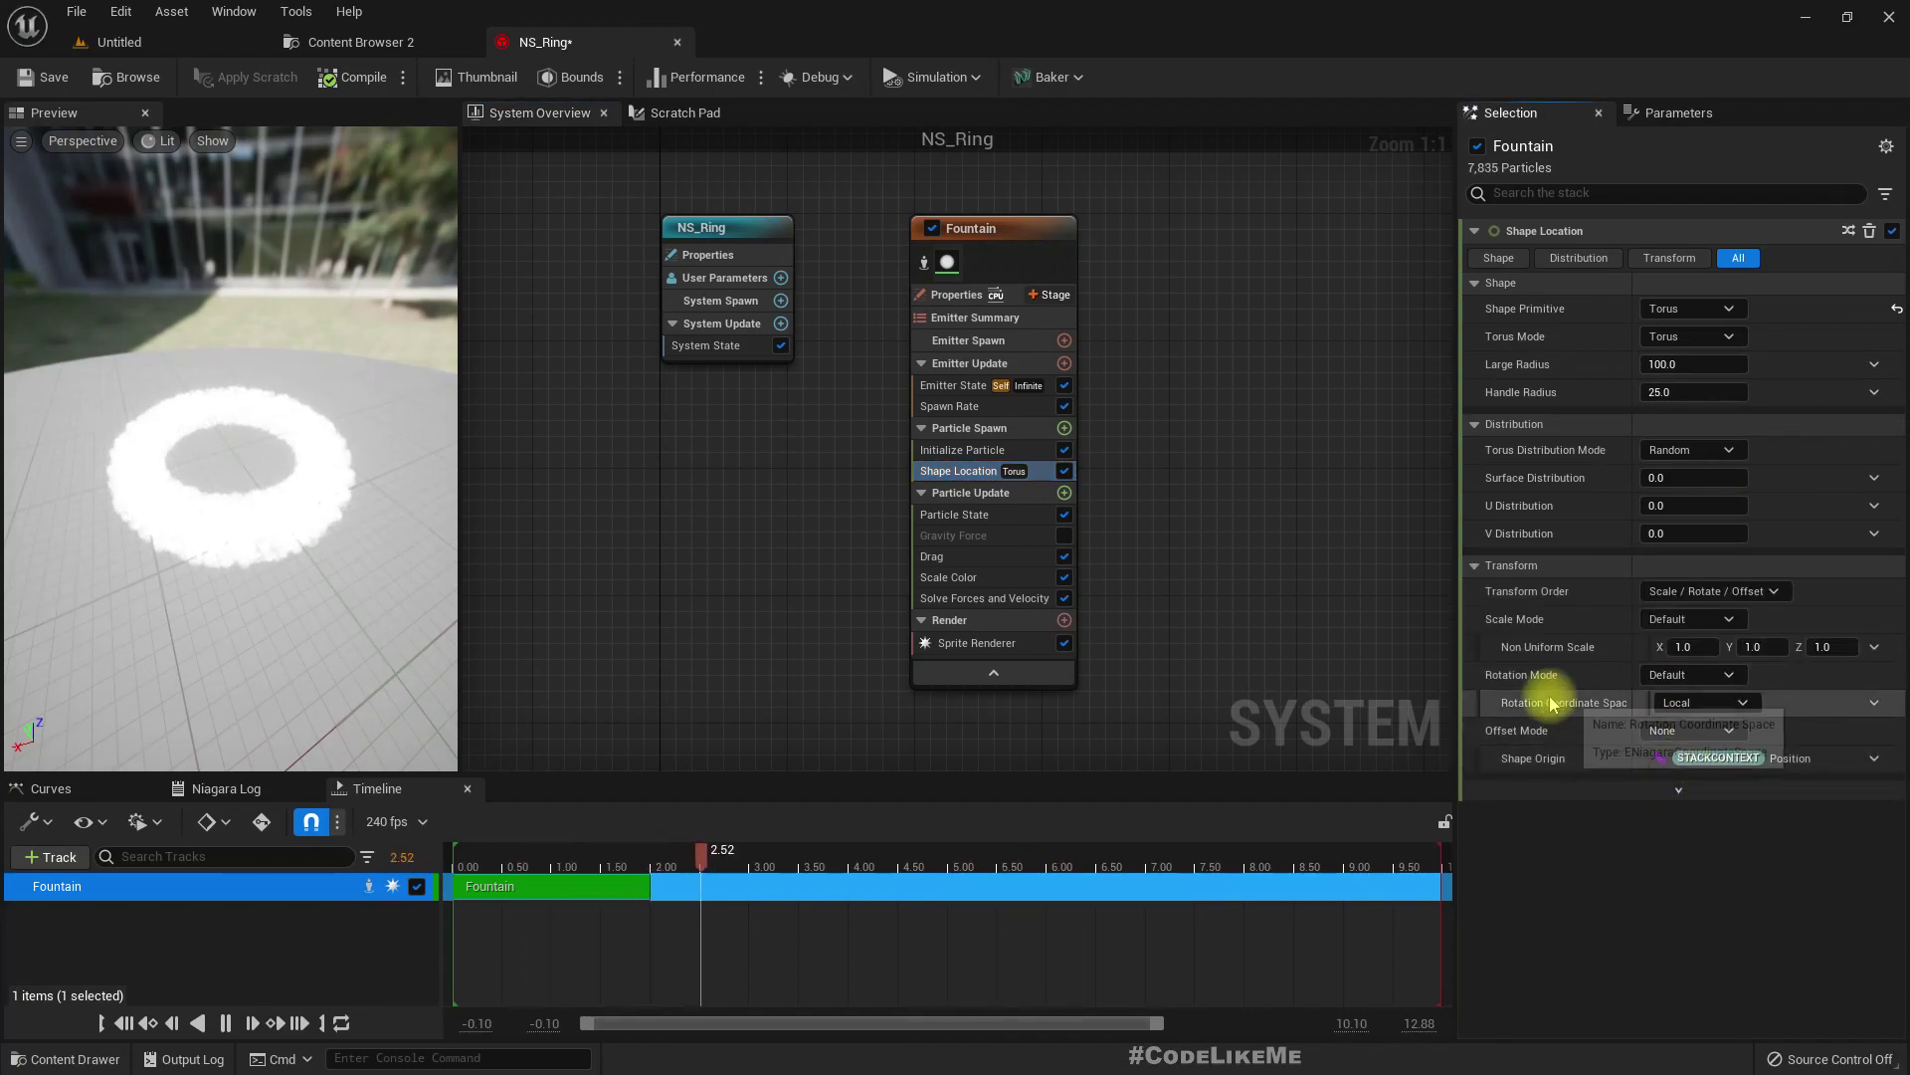
{"action": "left_click", "coordinate": [1693, 680]}
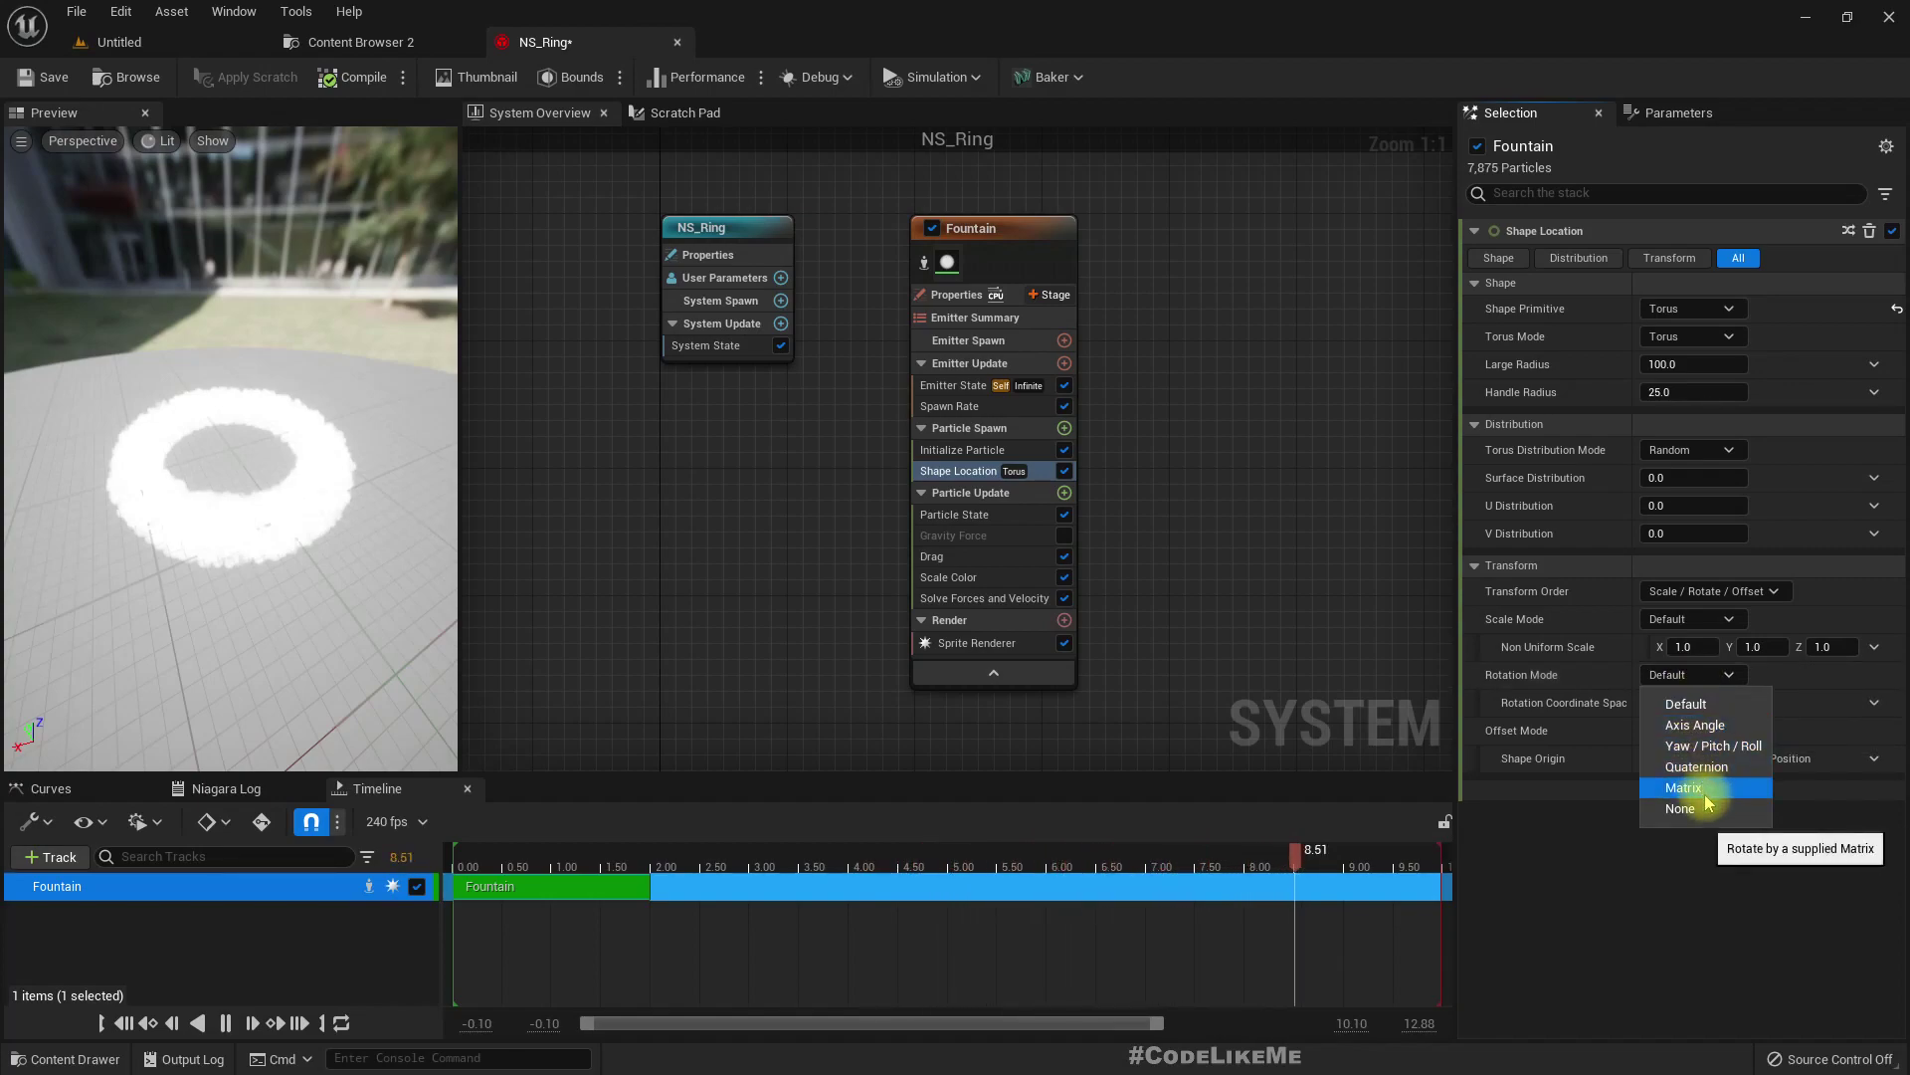
{"action": "left_click", "coordinate": [1695, 725]}
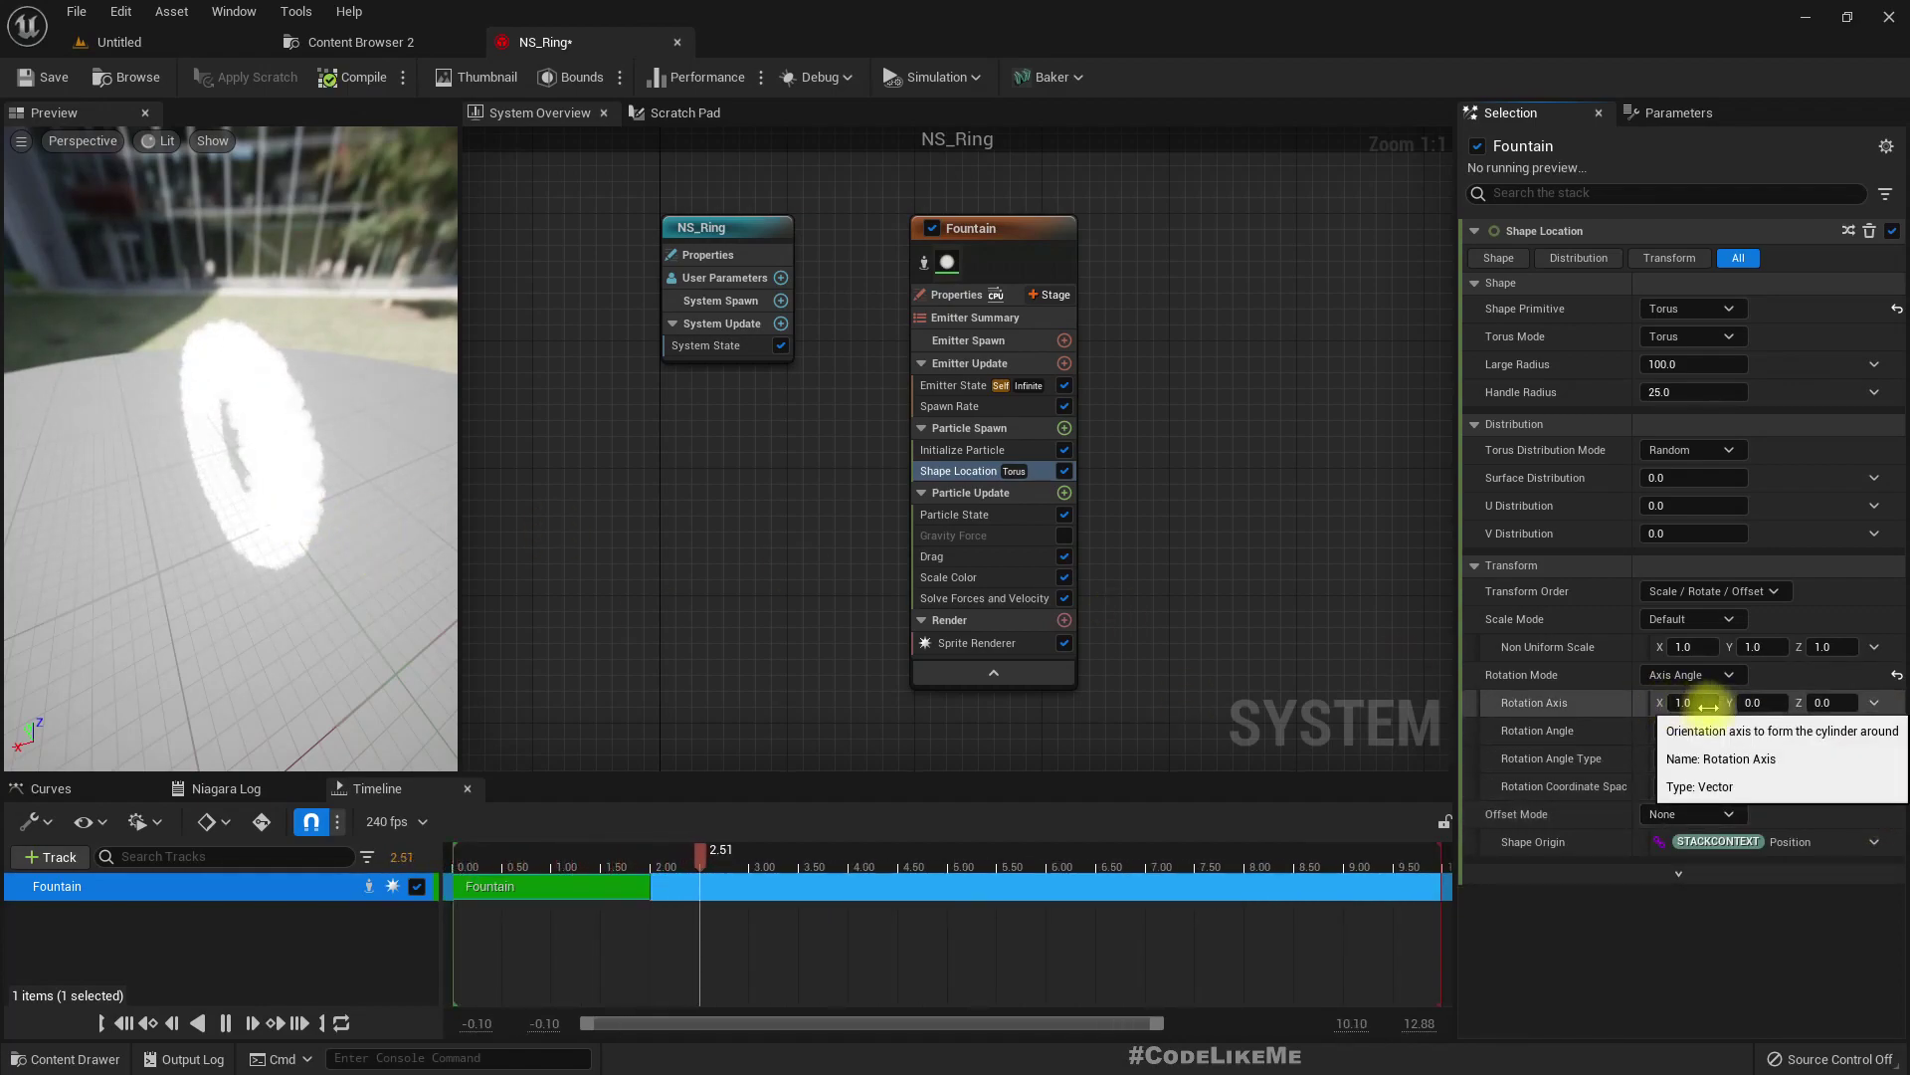
{"action": "left_click_drag", "start_coordinate": [228, 500], "coordinate": [230, 502]}
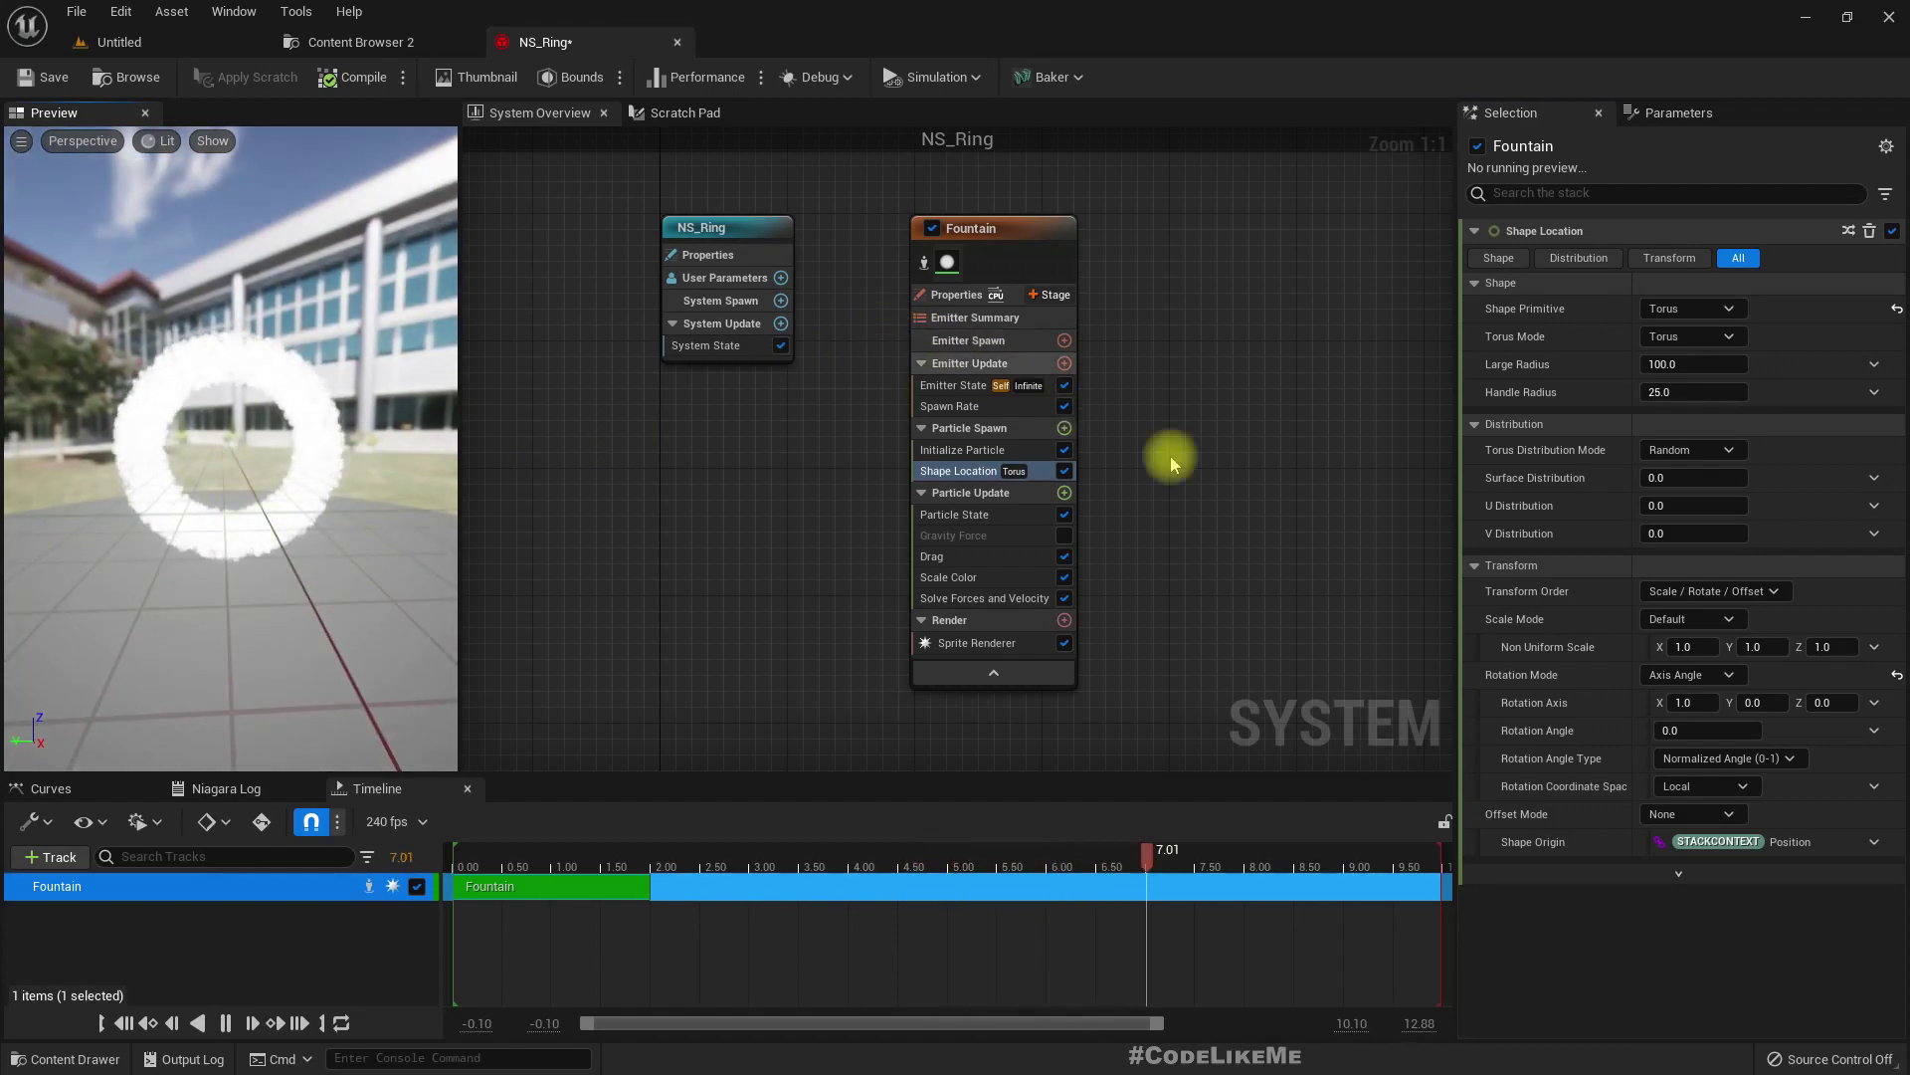
Set the torus Handle Radius in the Shape Location module to 5
{"action": "left_click", "coordinate": [1697, 393]}
{"action": "type", "text": "5"}
{"action": "key", "text": "Return"}
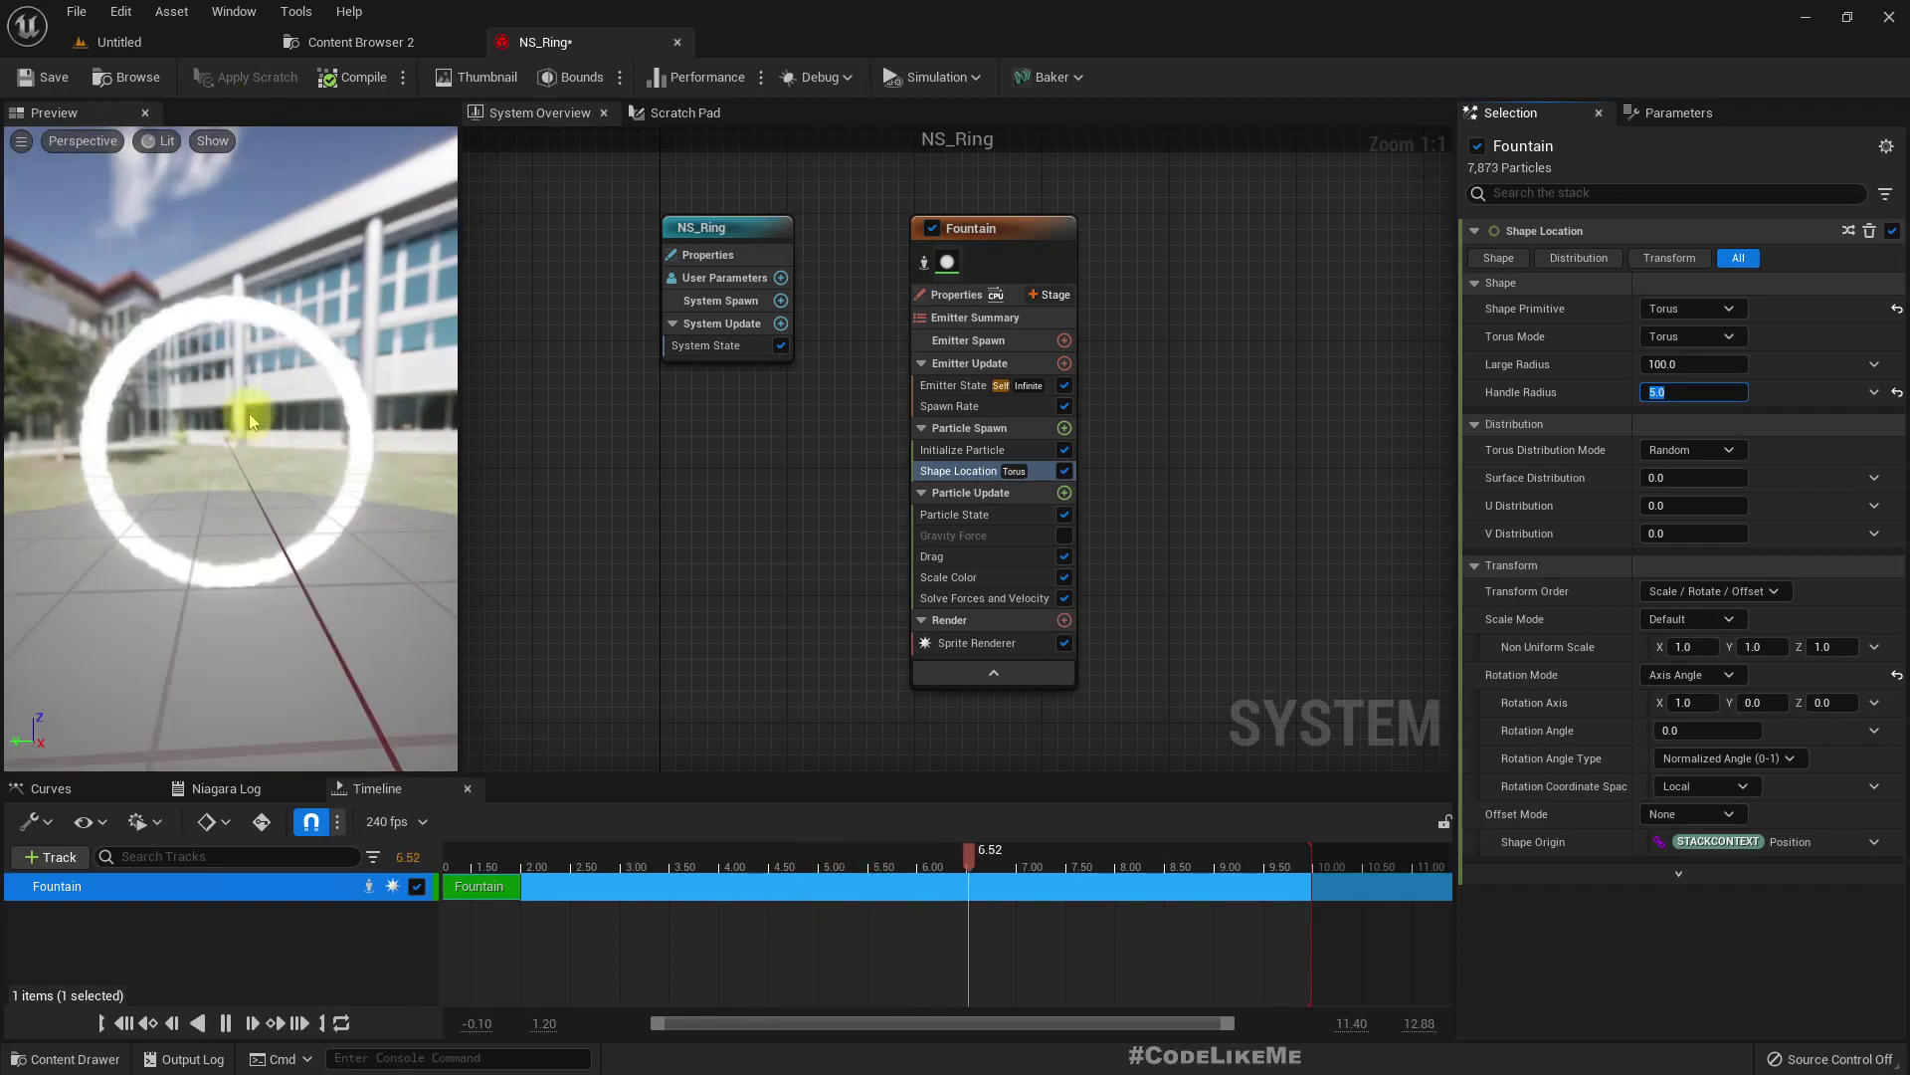
Switch to the level and place the NS_Ring system from the FX folder on the landscape
{"action": "left_click", "coordinate": [127, 85]}
{"action": "left_click_drag", "start_coordinate": [289, 876], "coordinate": [601, 683]}
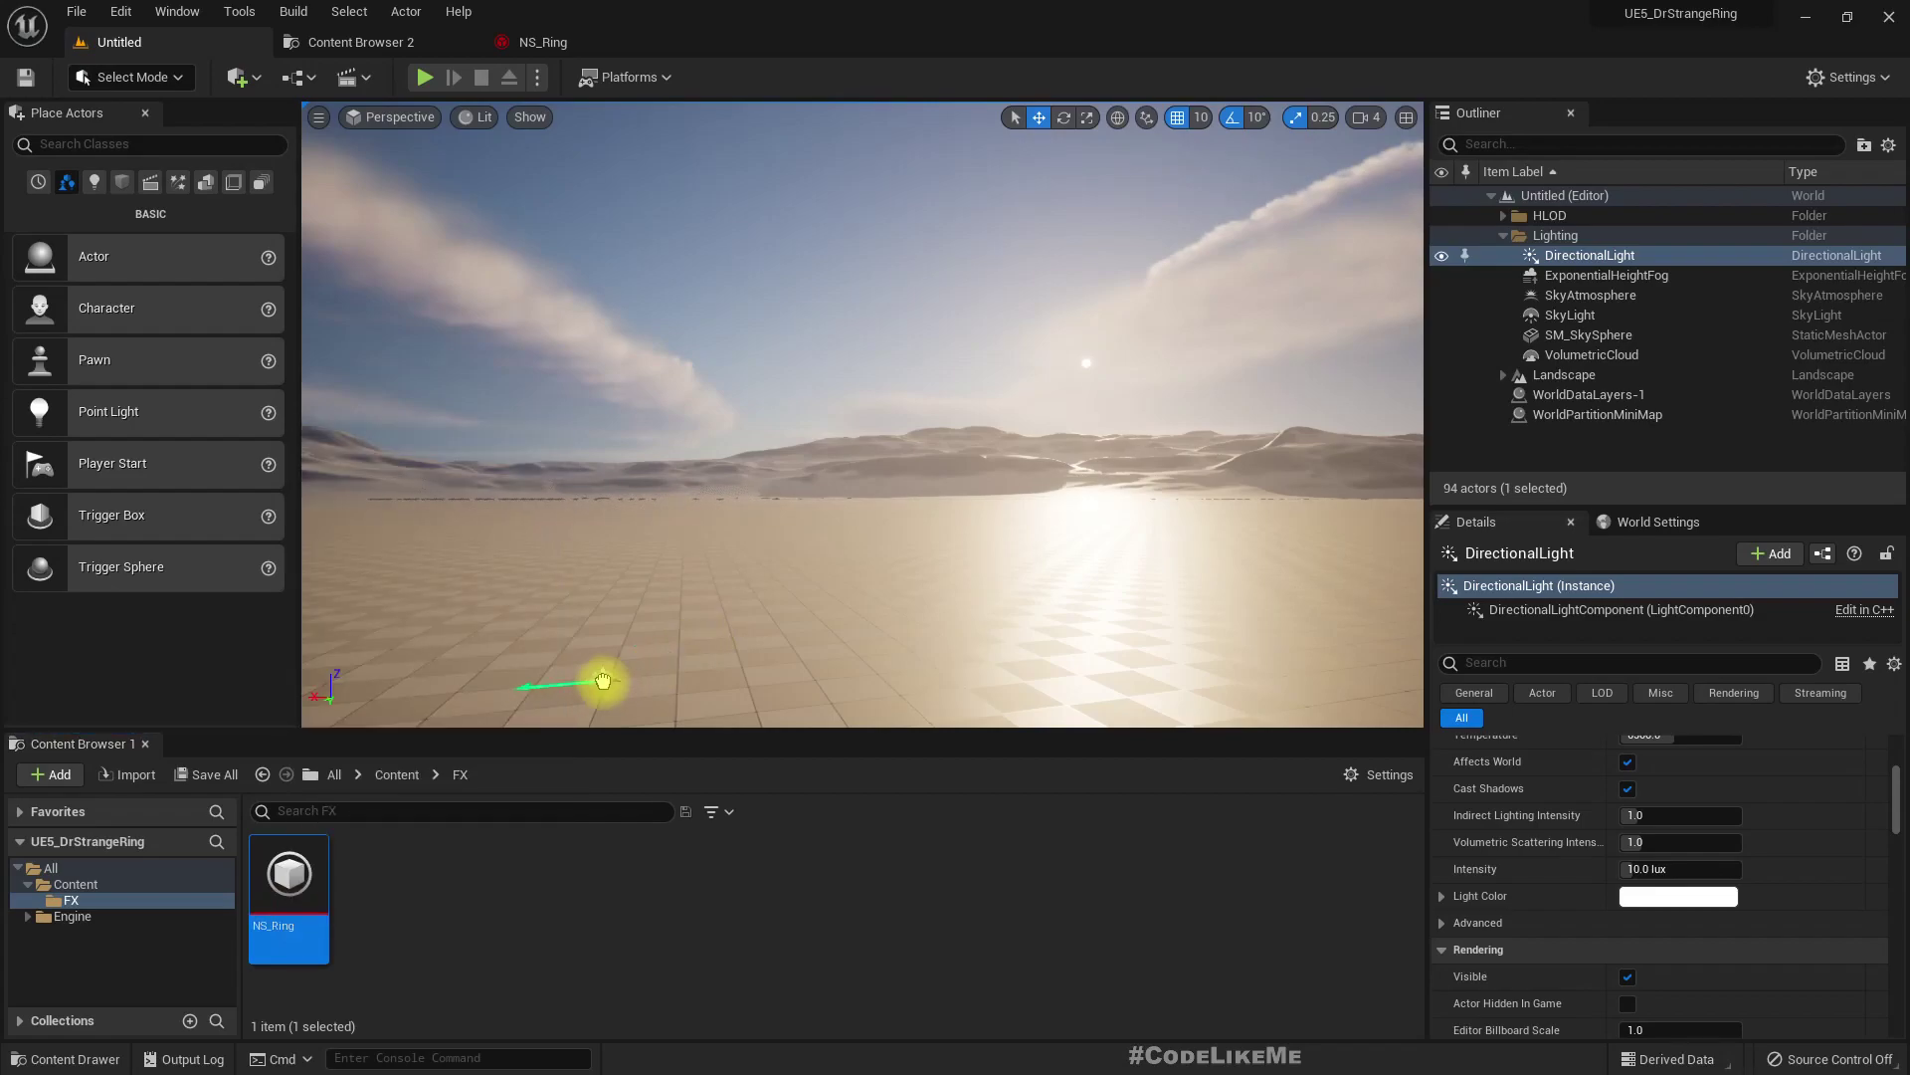
{"action": "right_click_drag", "start_coordinate": [603, 486], "coordinate": [593, 726]}
{"action": "key", "text": "a"}
{"action": "key", "text": "e"}
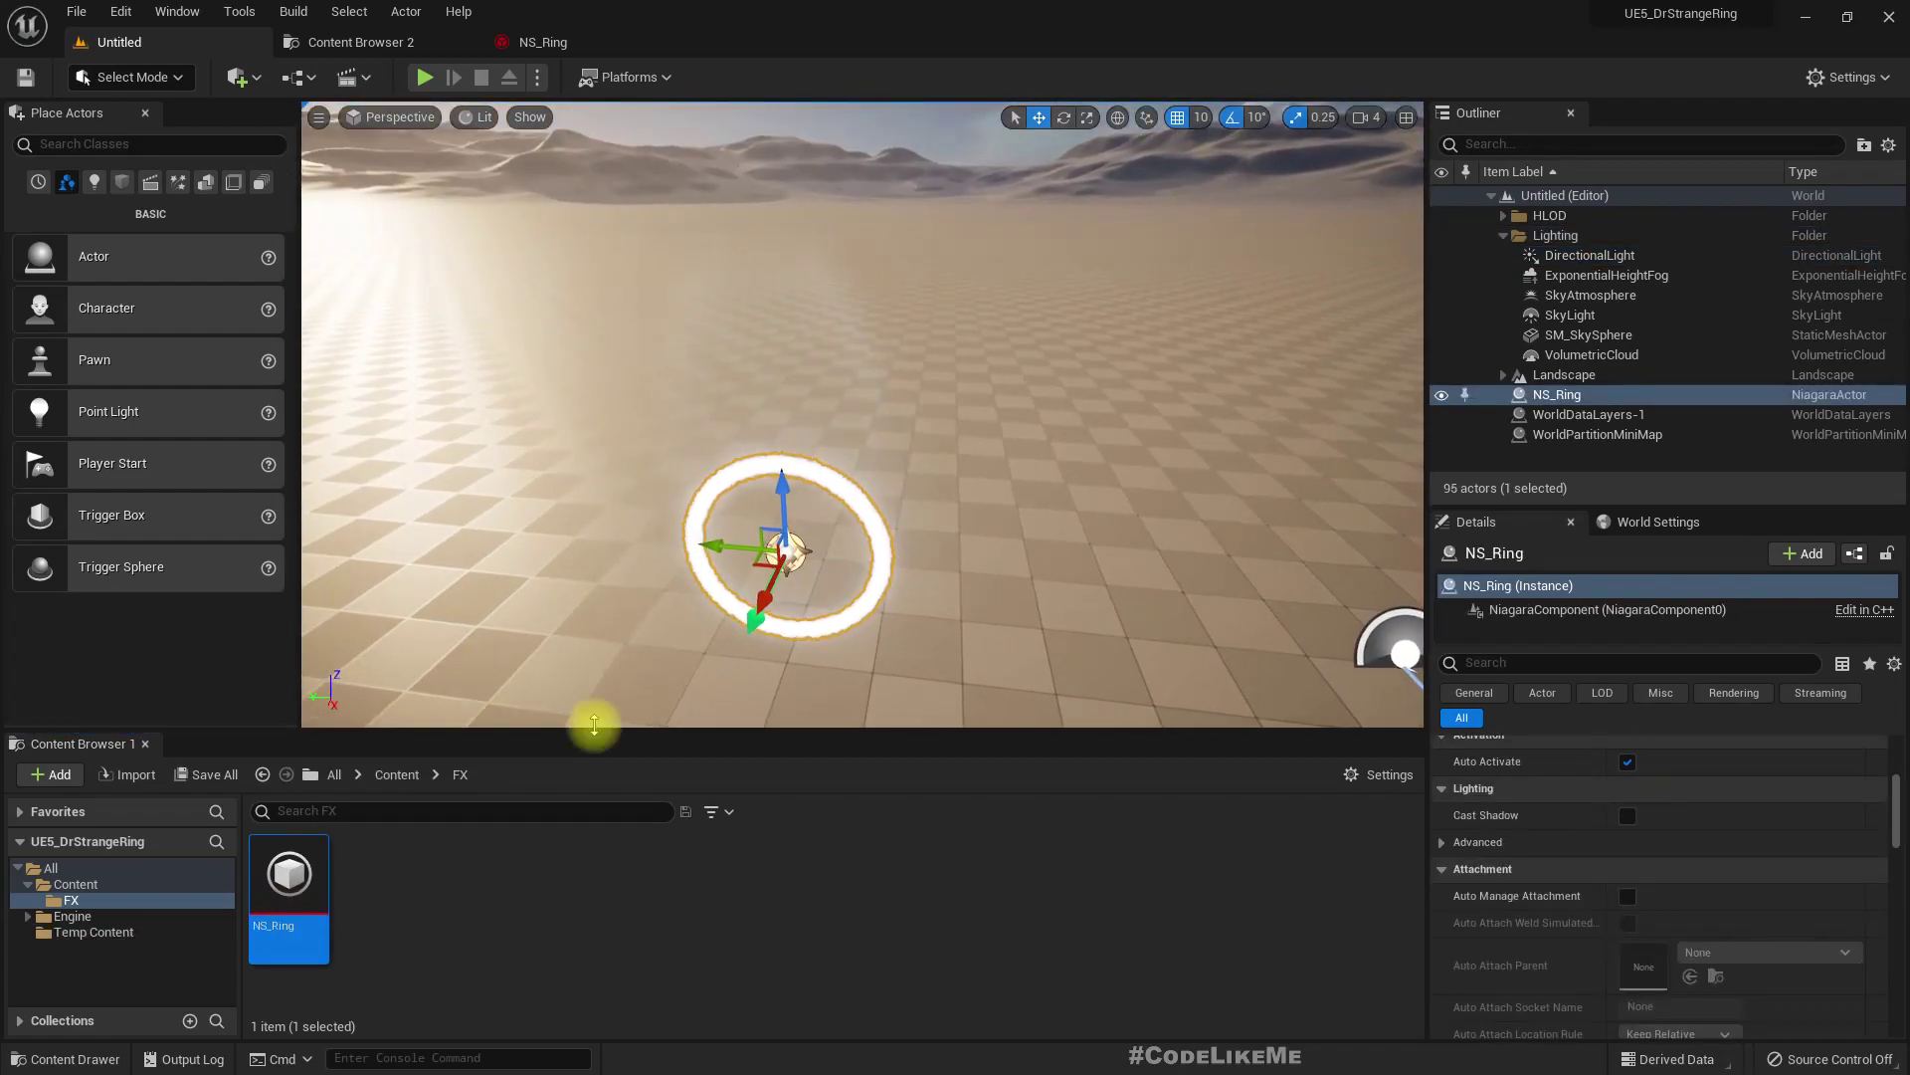
Rotate the placed NS_Ring actor 90° about its vertical Z axis
{"action": "right_click_drag", "start_coordinate": [783, 565], "coordinate": [858, 588]}
{"action": "key", "text": "q"}
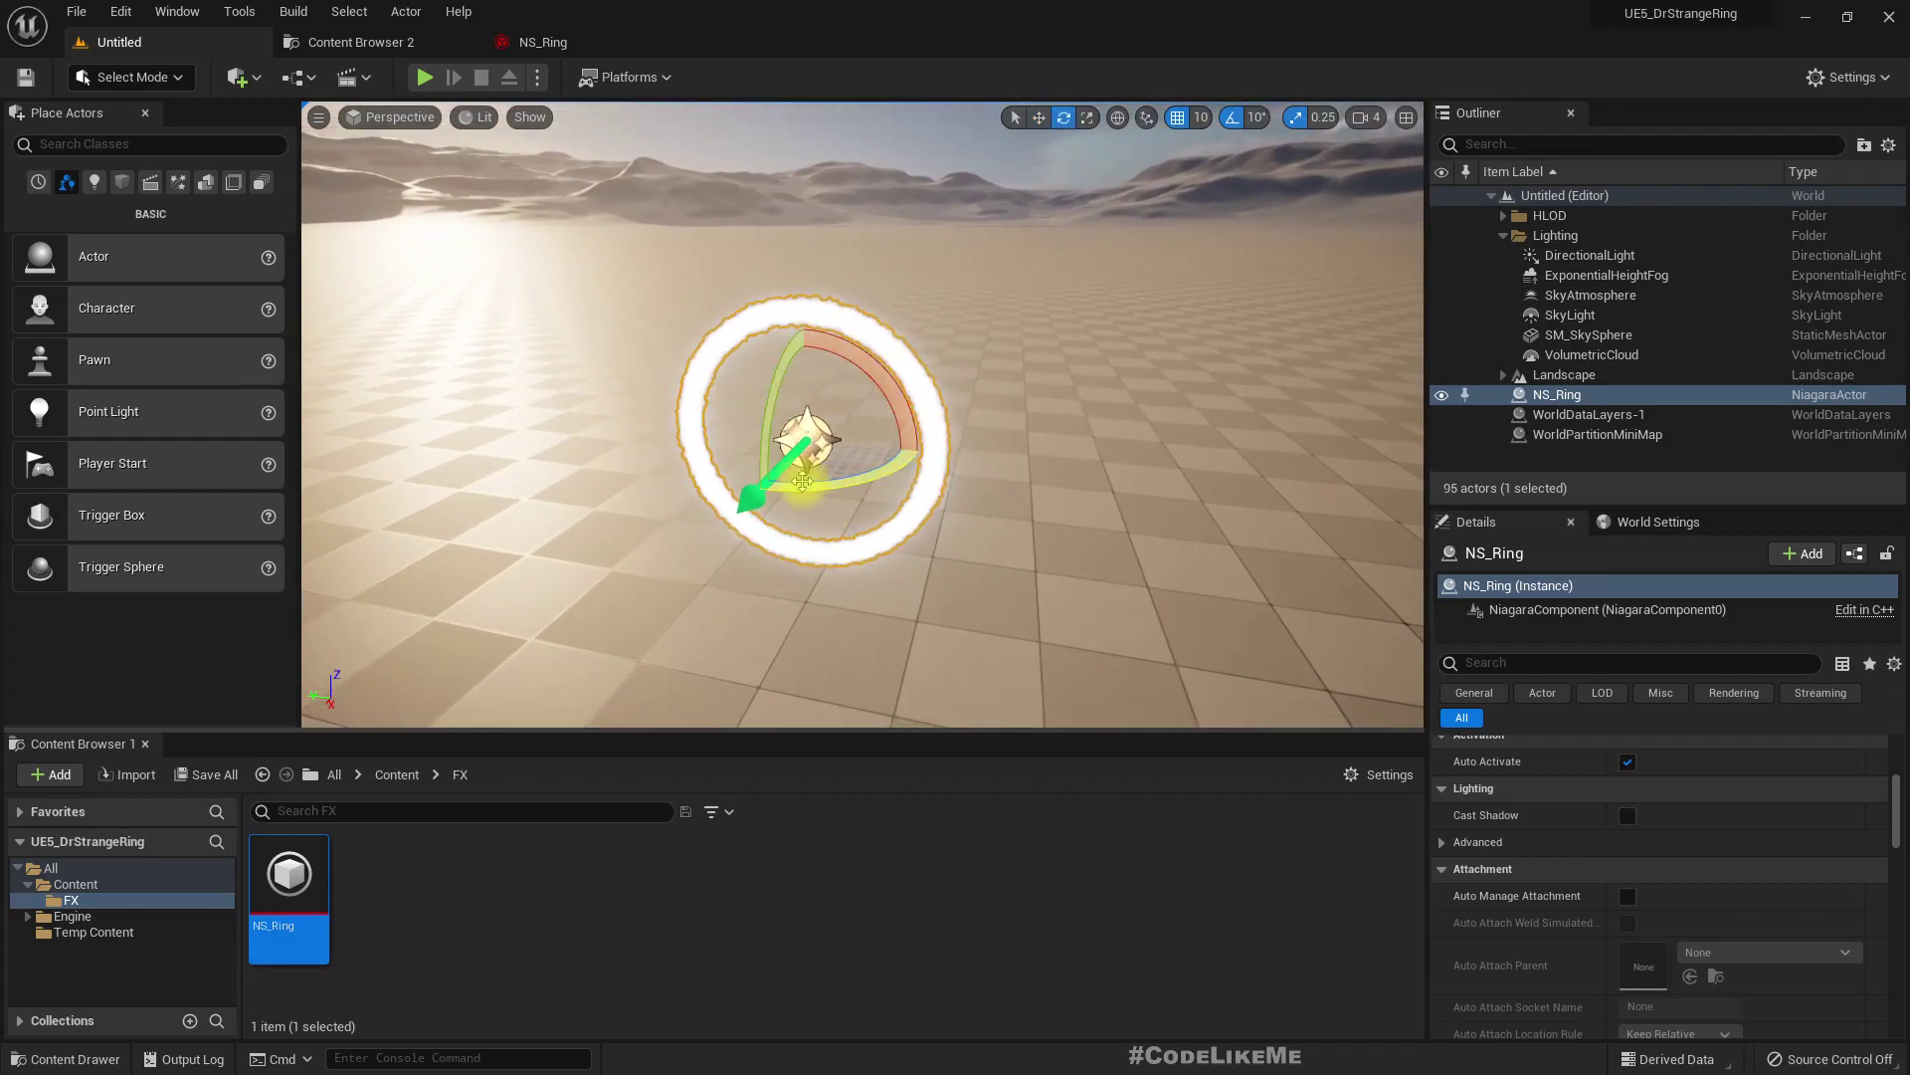
{"action": "right_click", "coordinate": [821, 488]}
{"action": "right_click_drag", "start_coordinate": [822, 497], "coordinate": [776, 480]}
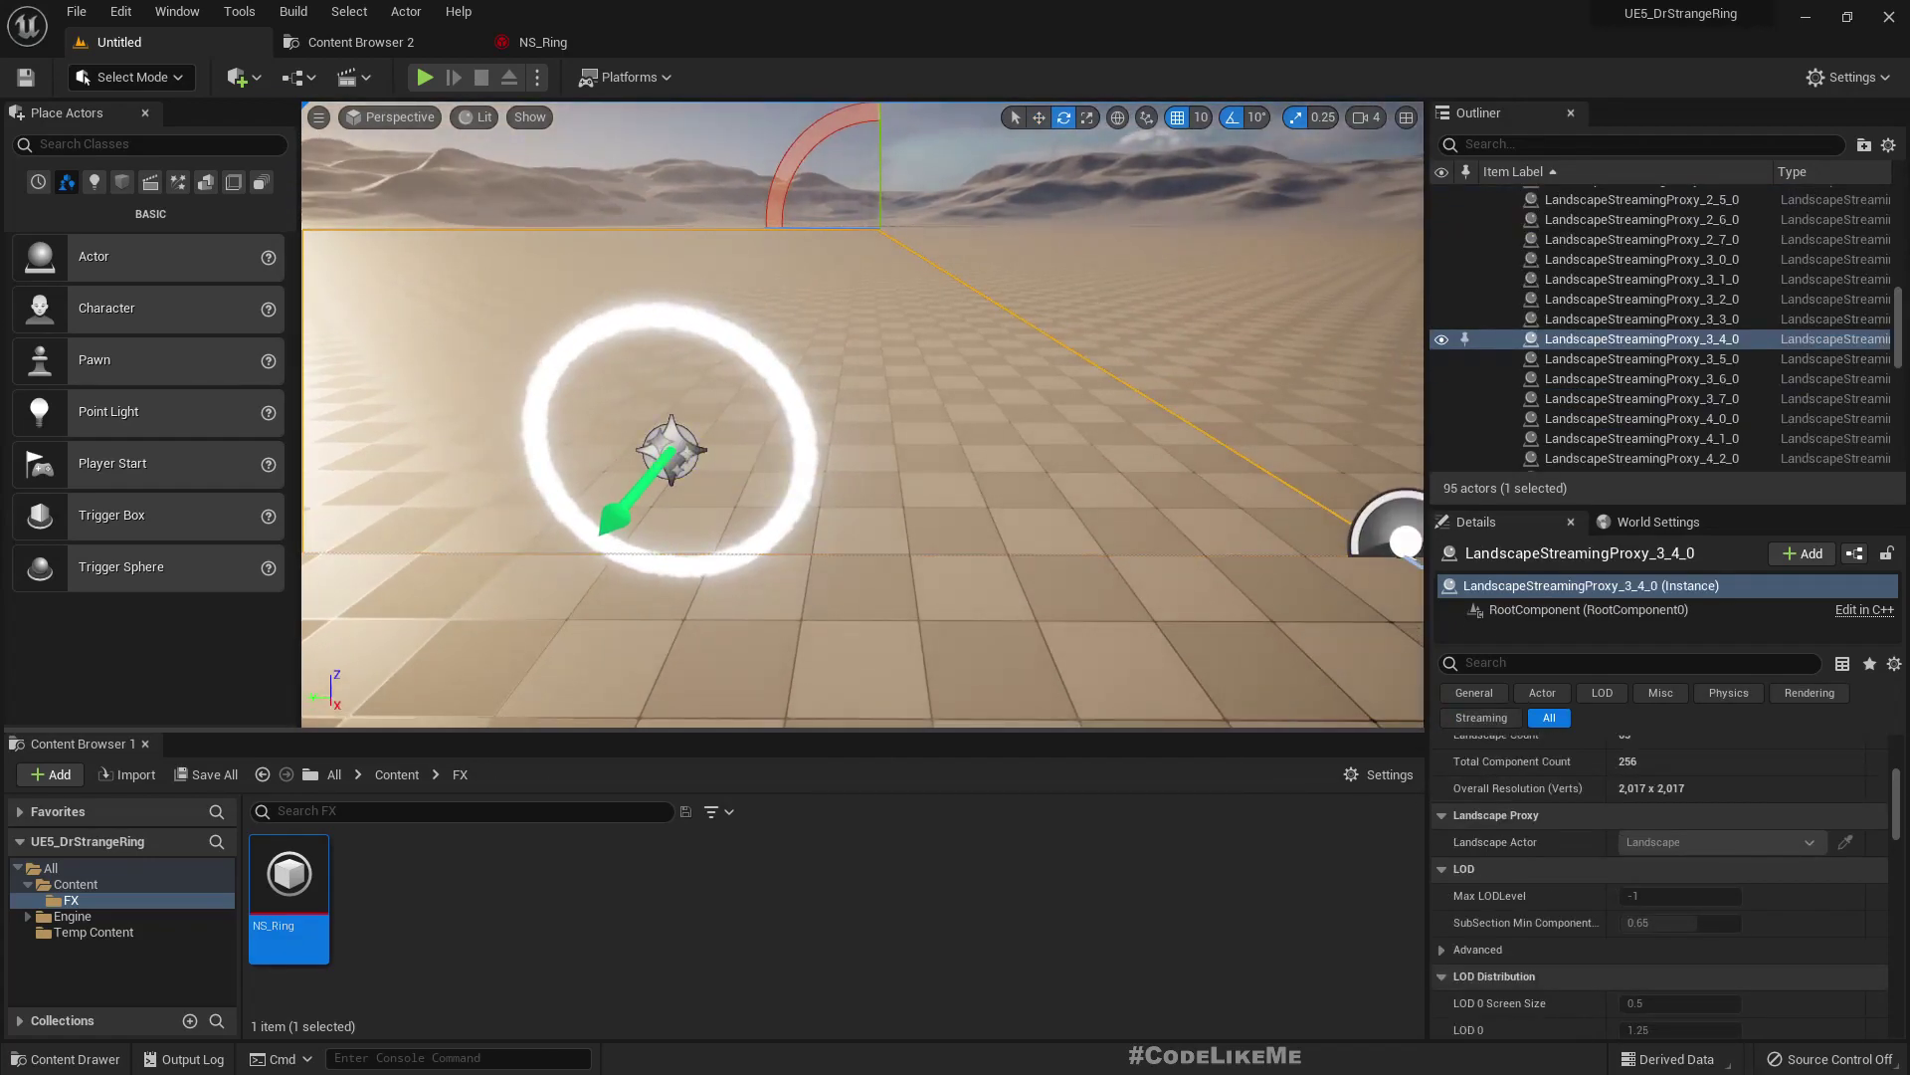
{"action": "left_click", "coordinate": [669, 503]}
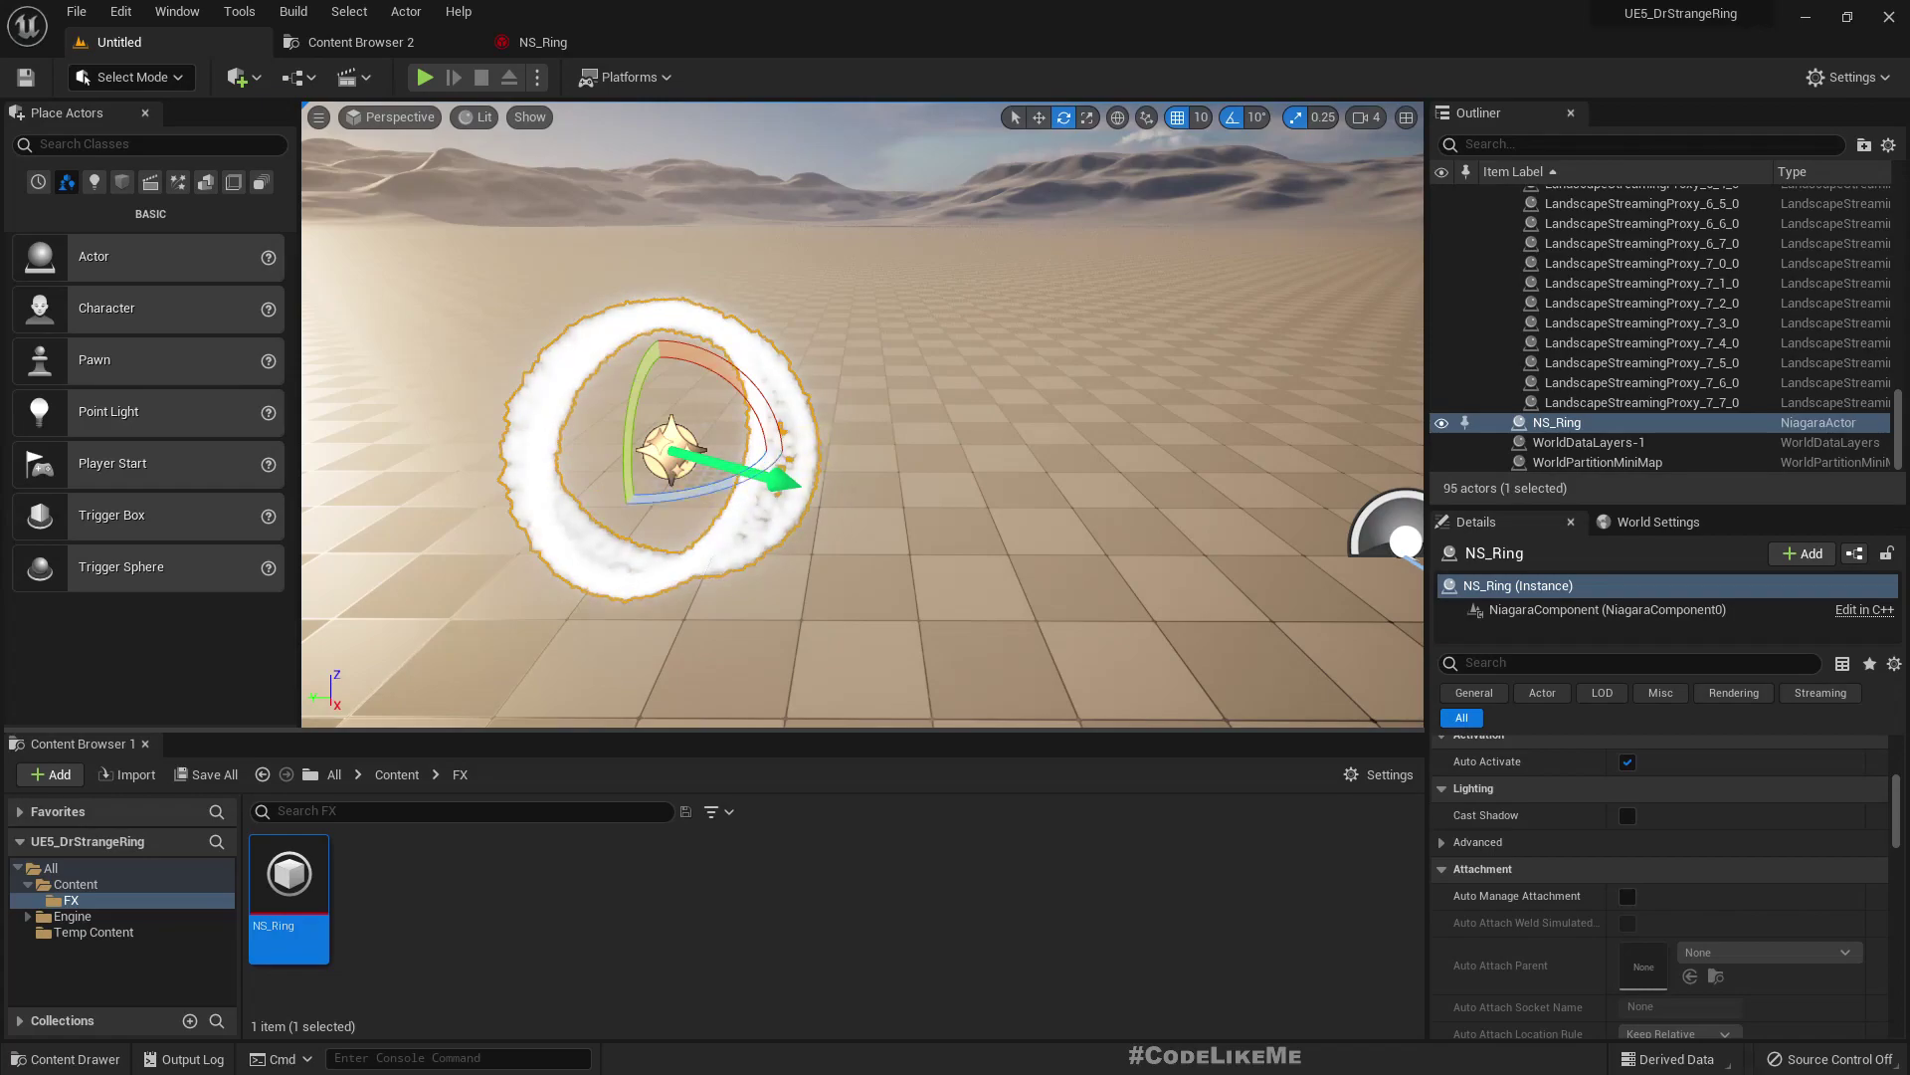
{"action": "key", "text": "d"}
{"action": "right_click_drag", "start_coordinate": [668, 504], "coordinate": [378, 502]}
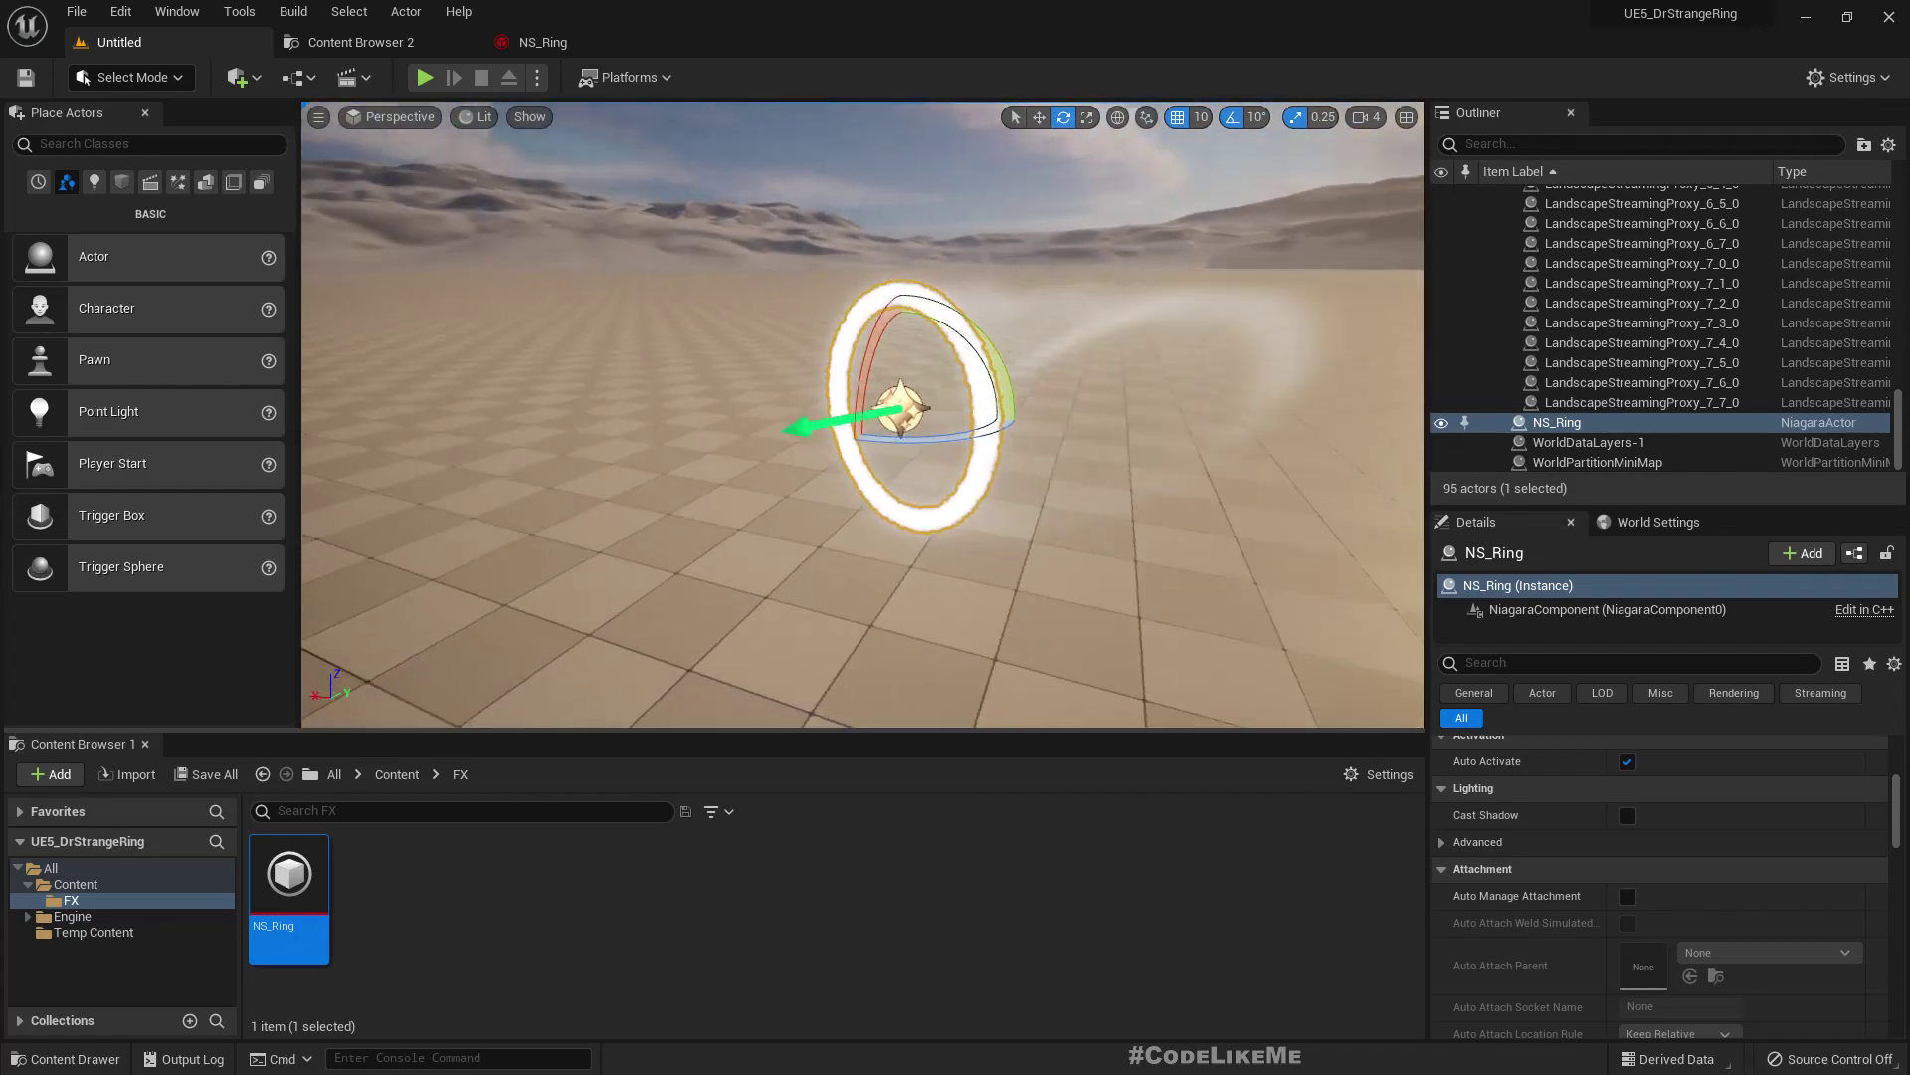
{"action": "left_click_drag", "start_coordinate": [756, 443], "coordinate": [823, 441], "text": "alt"}
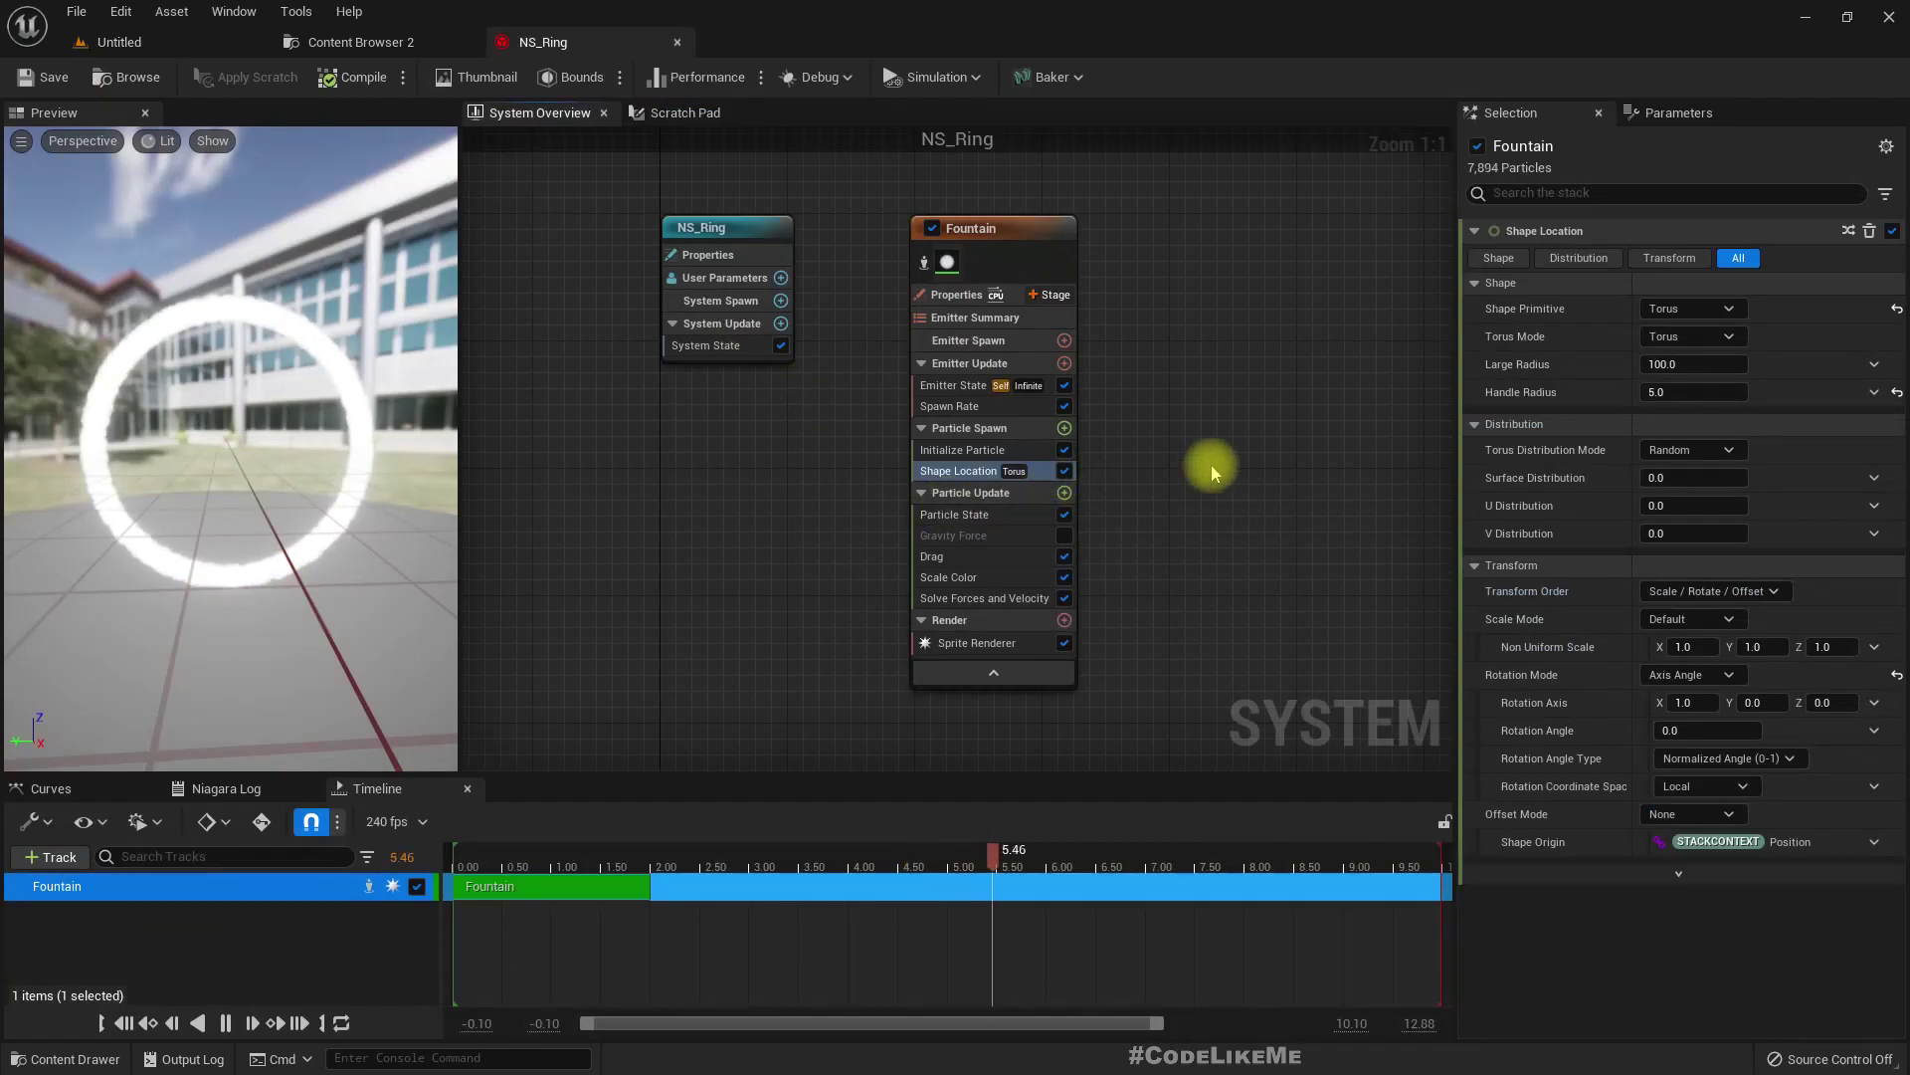
Add a Vortex Velocity module to the Fountain emitter's Particle Spawn group and fix its dependency with Apply Initial Forces
{"action": "left_click", "coordinate": [1065, 429]}
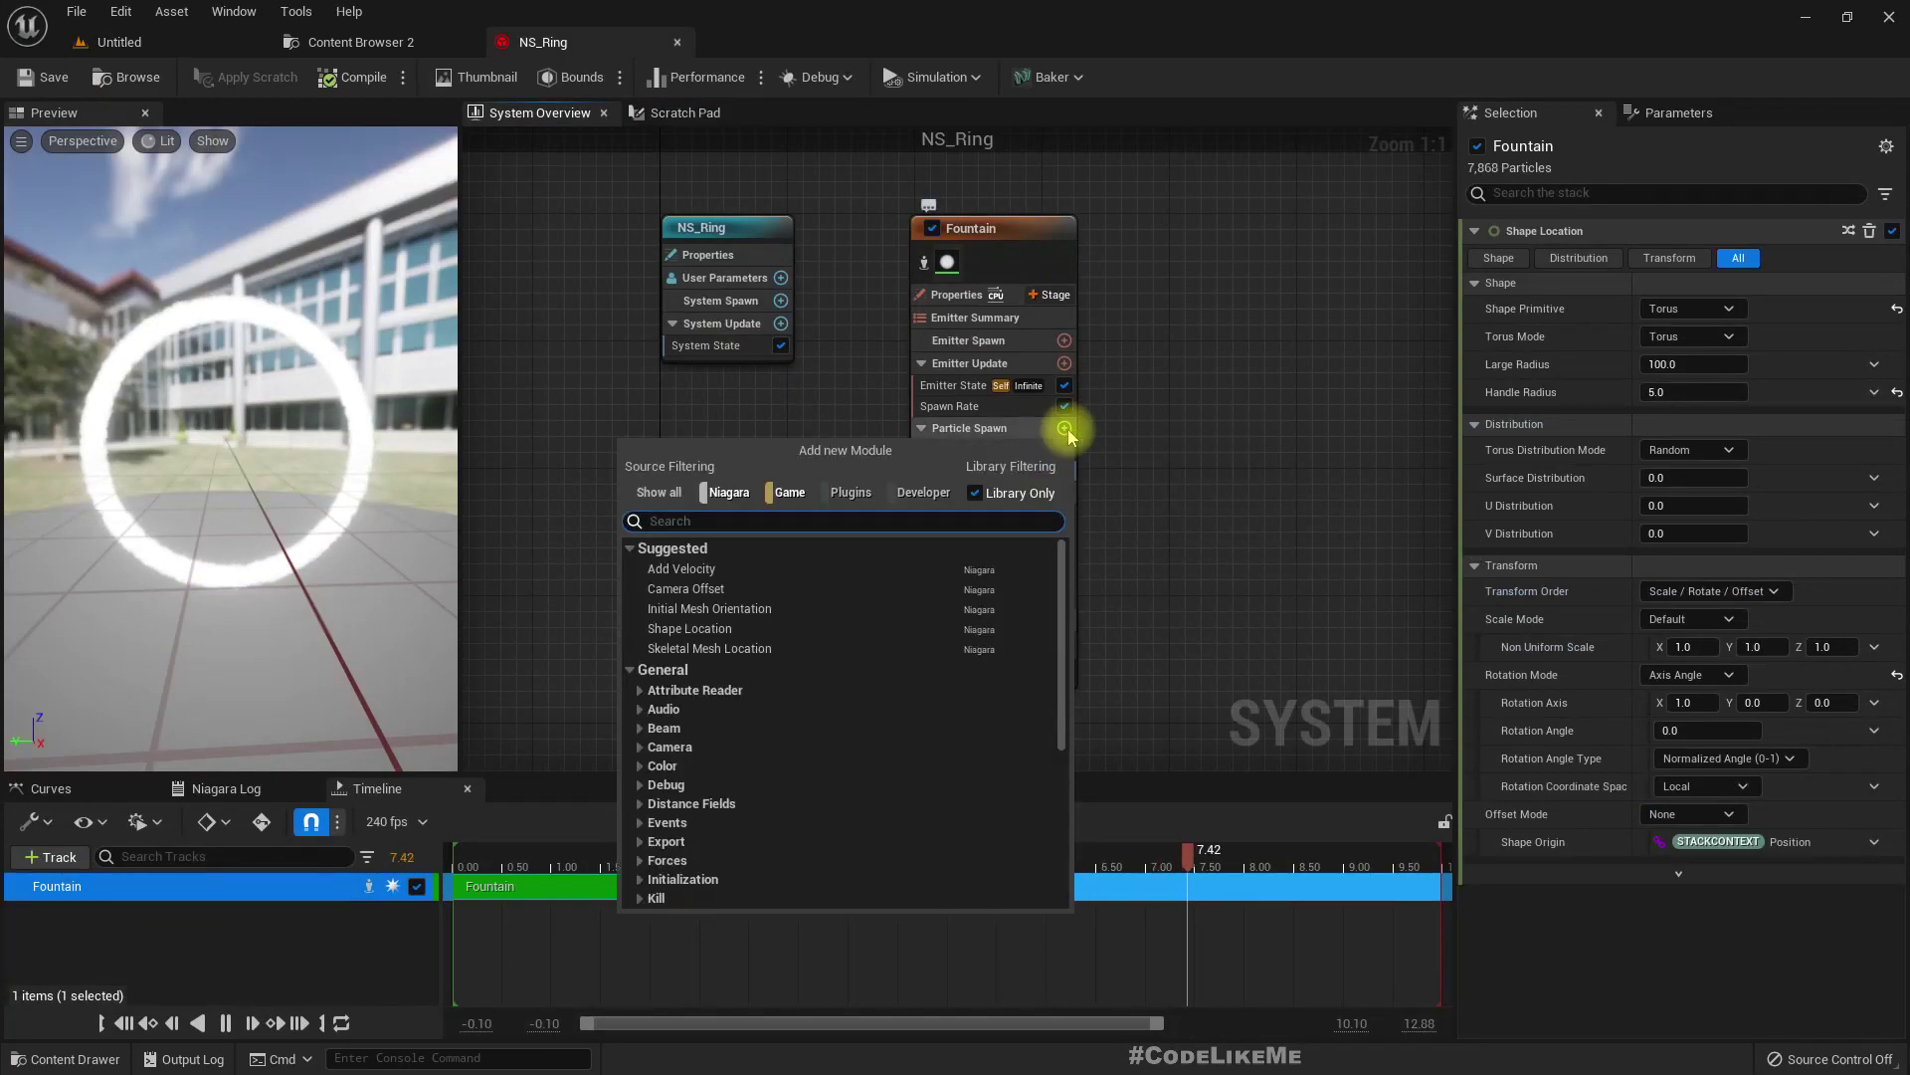
{"action": "type", "text": "vorte"}
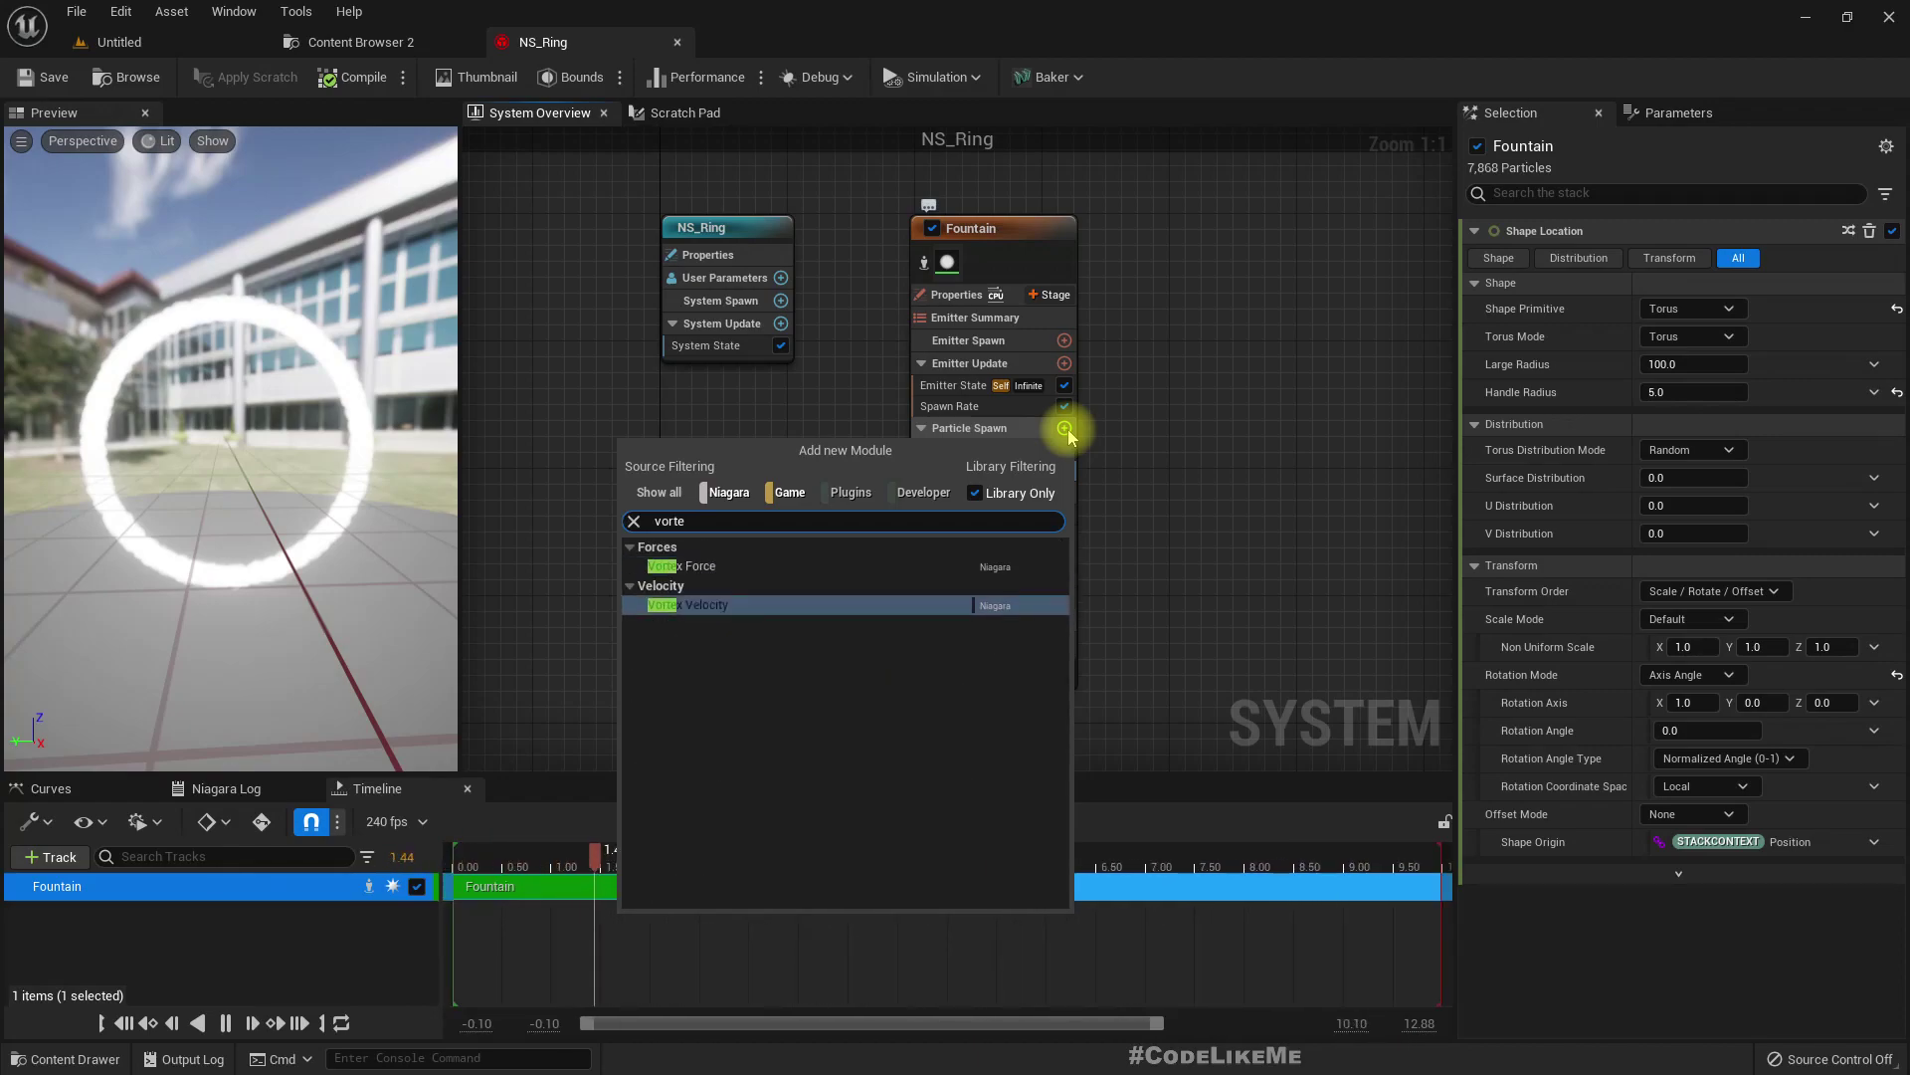
{"action": "key", "text": "Return"}
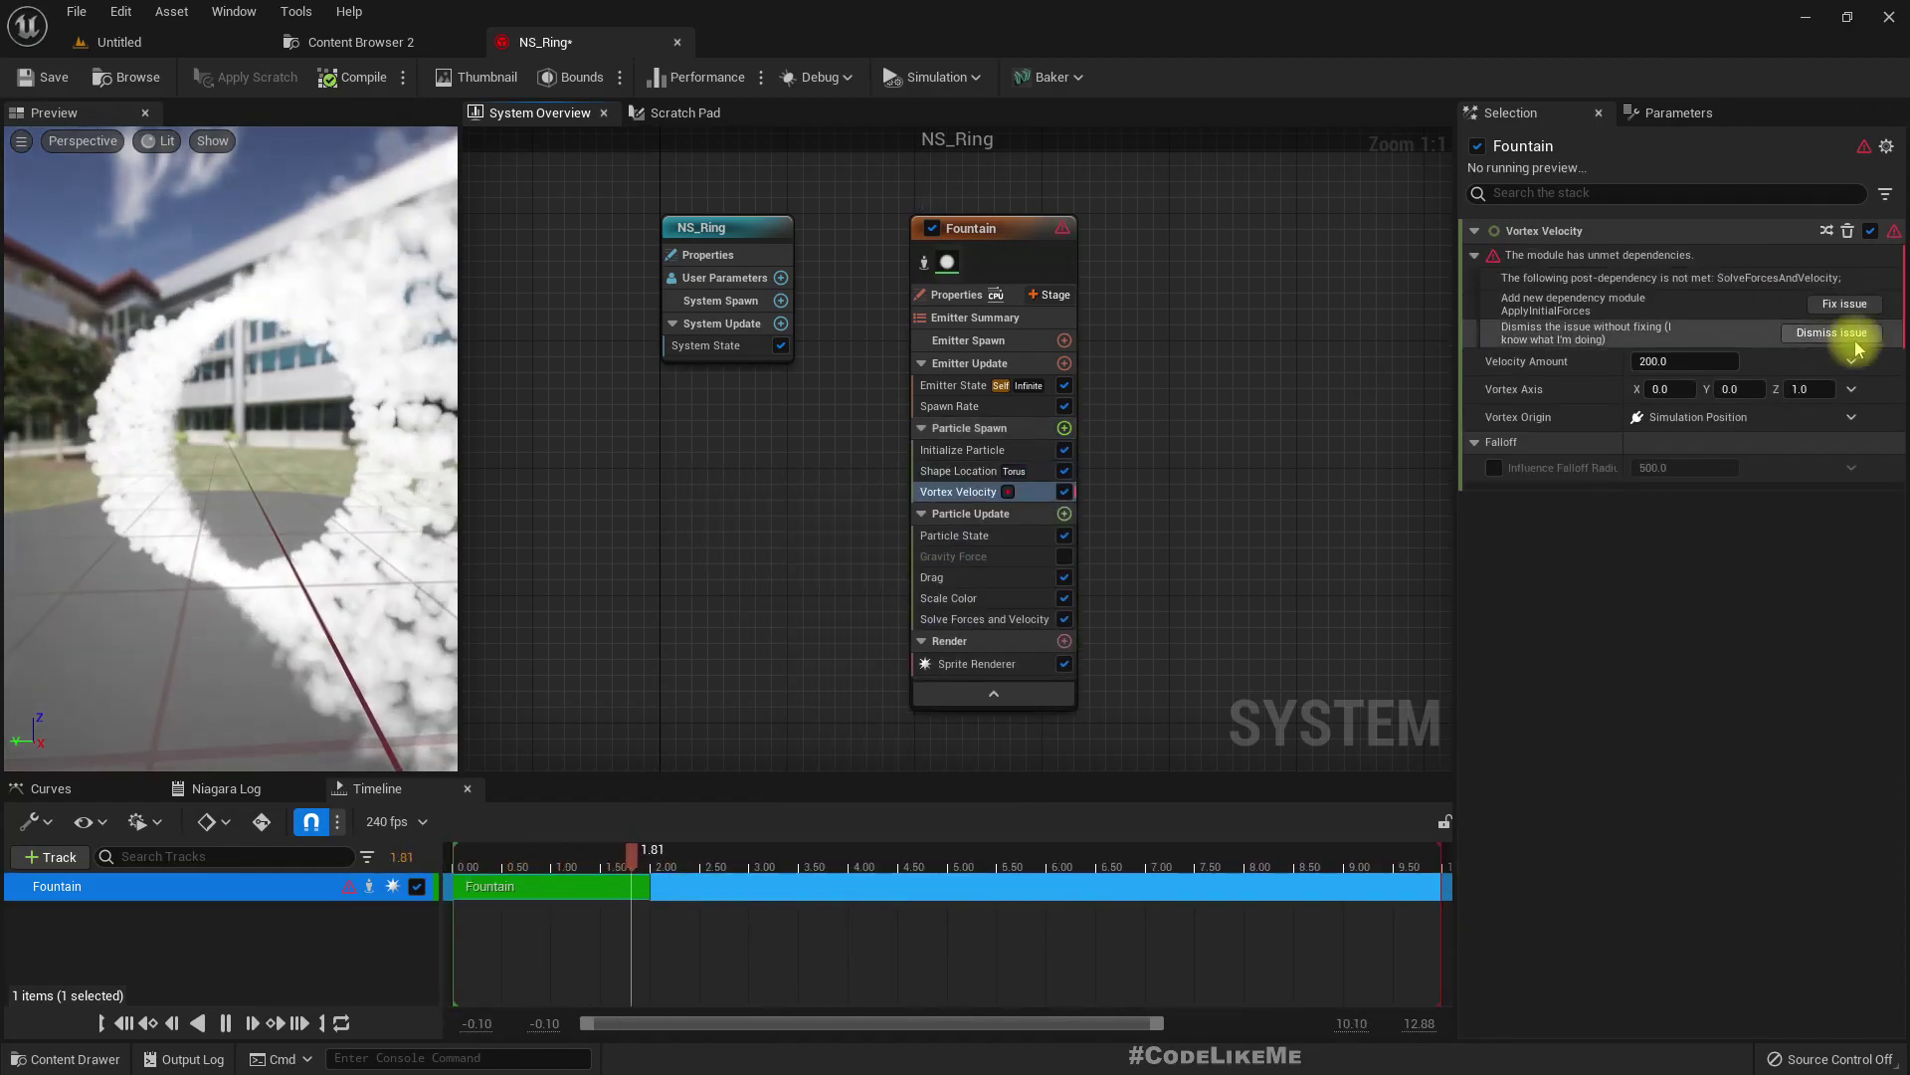
{"action": "left_click", "coordinate": [1845, 303]}
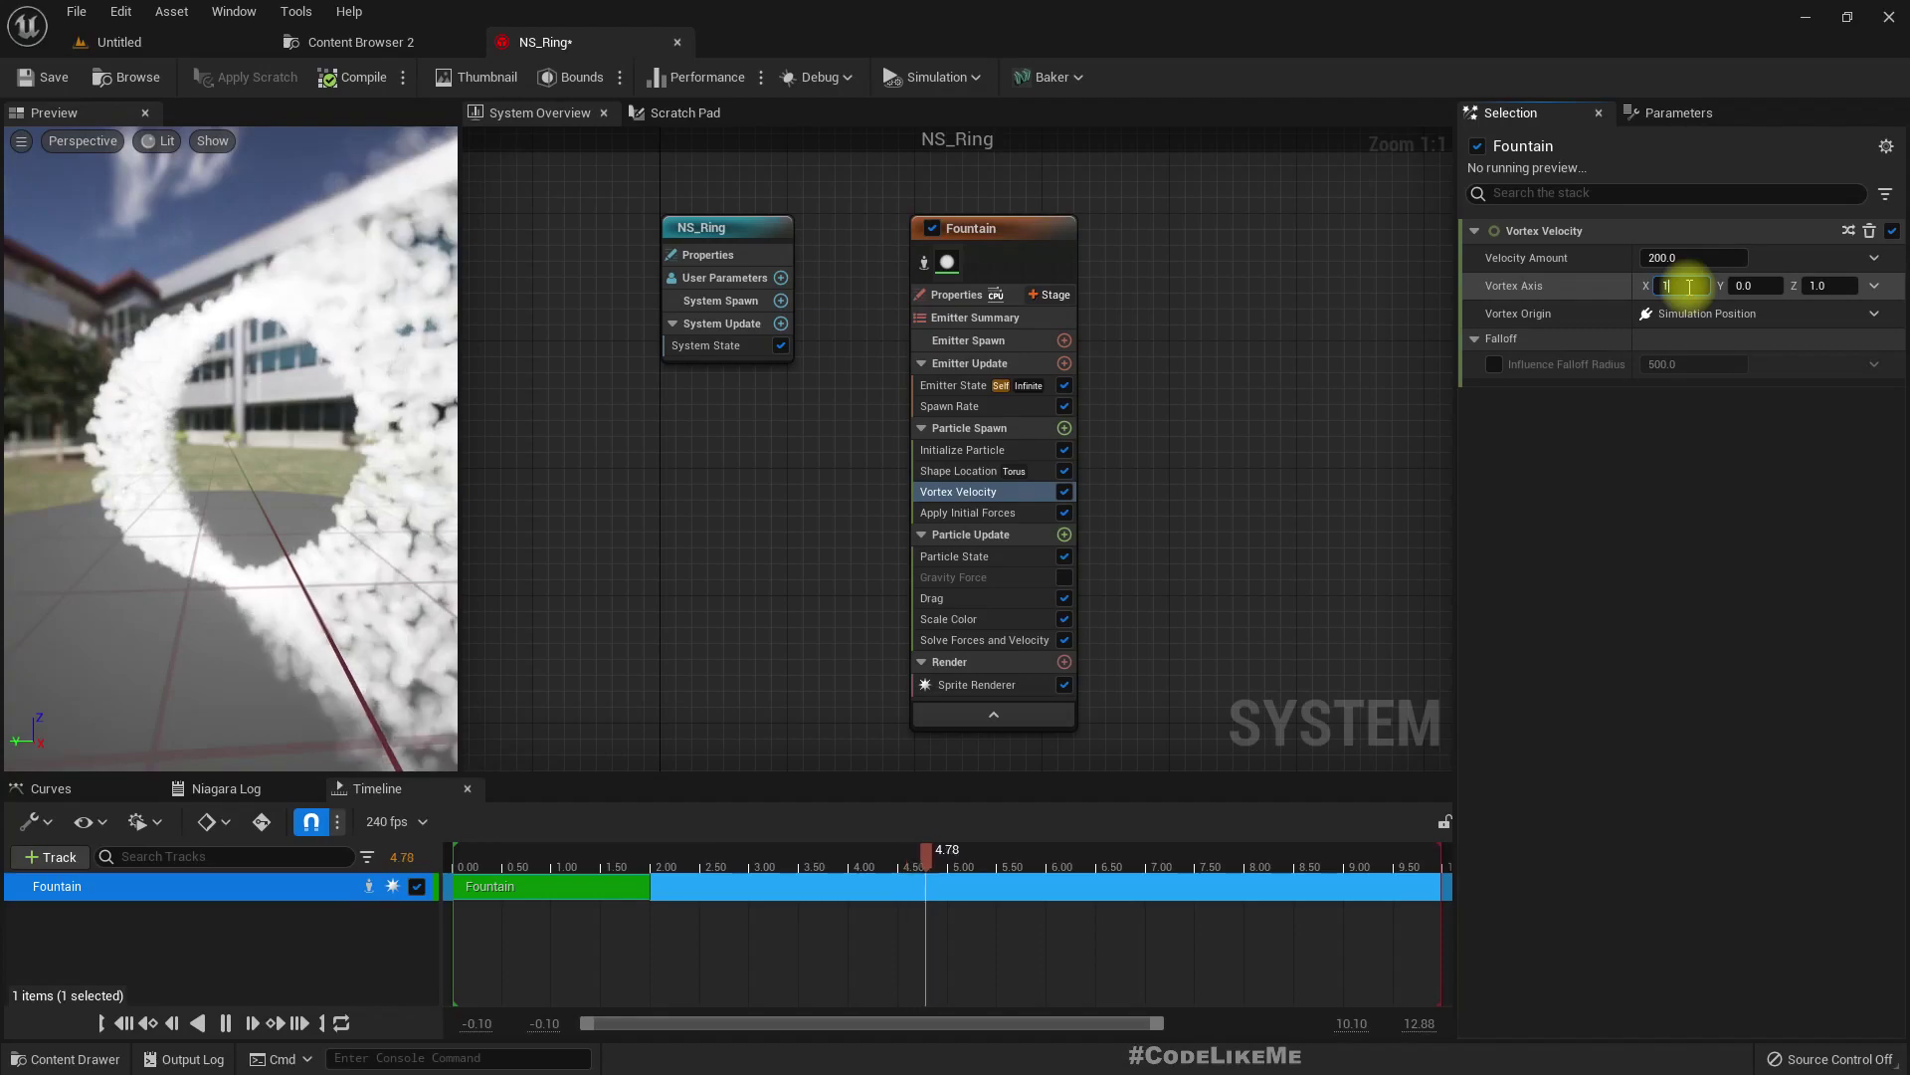
Set the Vortex Velocity module's Vortex Axis to X 1, Y 0, Z 0 and check the ring in the level
{"action": "key", "text": "Return"}
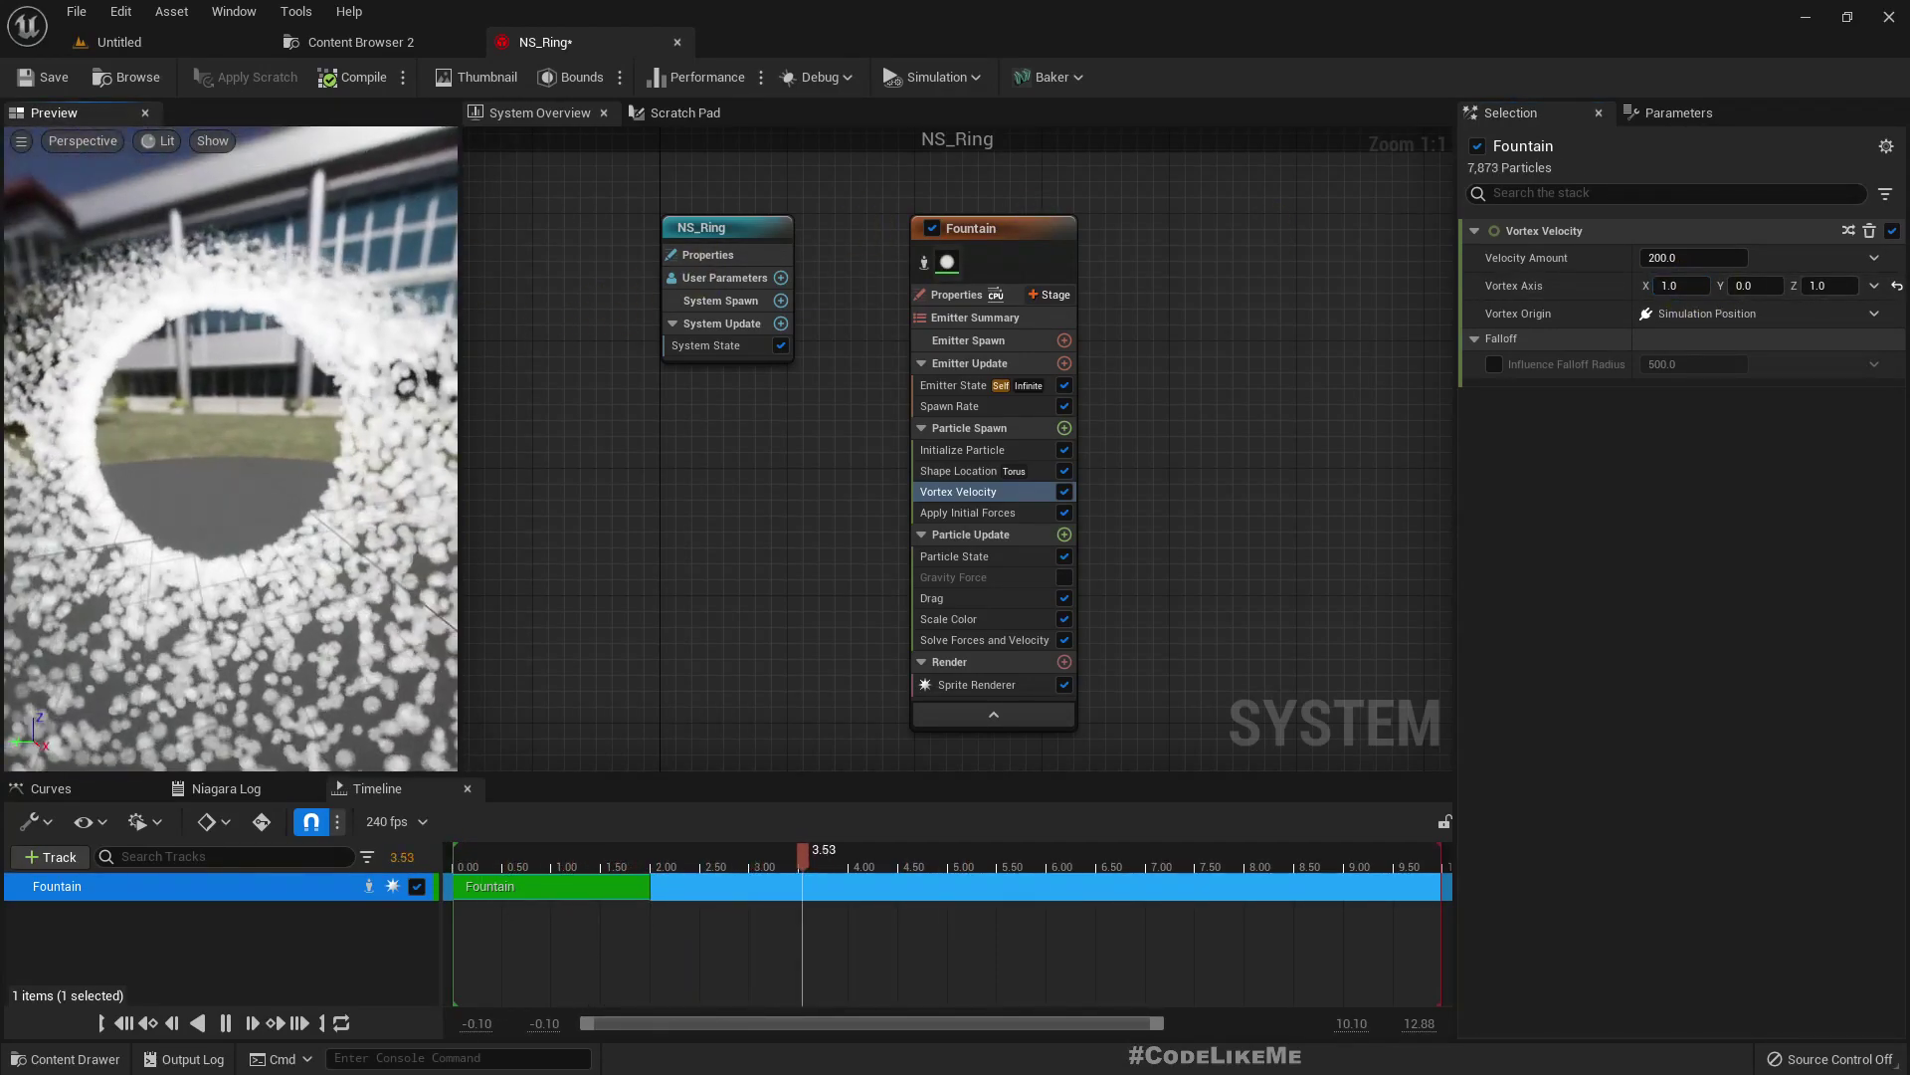
{"action": "left_click_drag", "start_coordinate": [271, 392], "coordinate": [214, 392]}
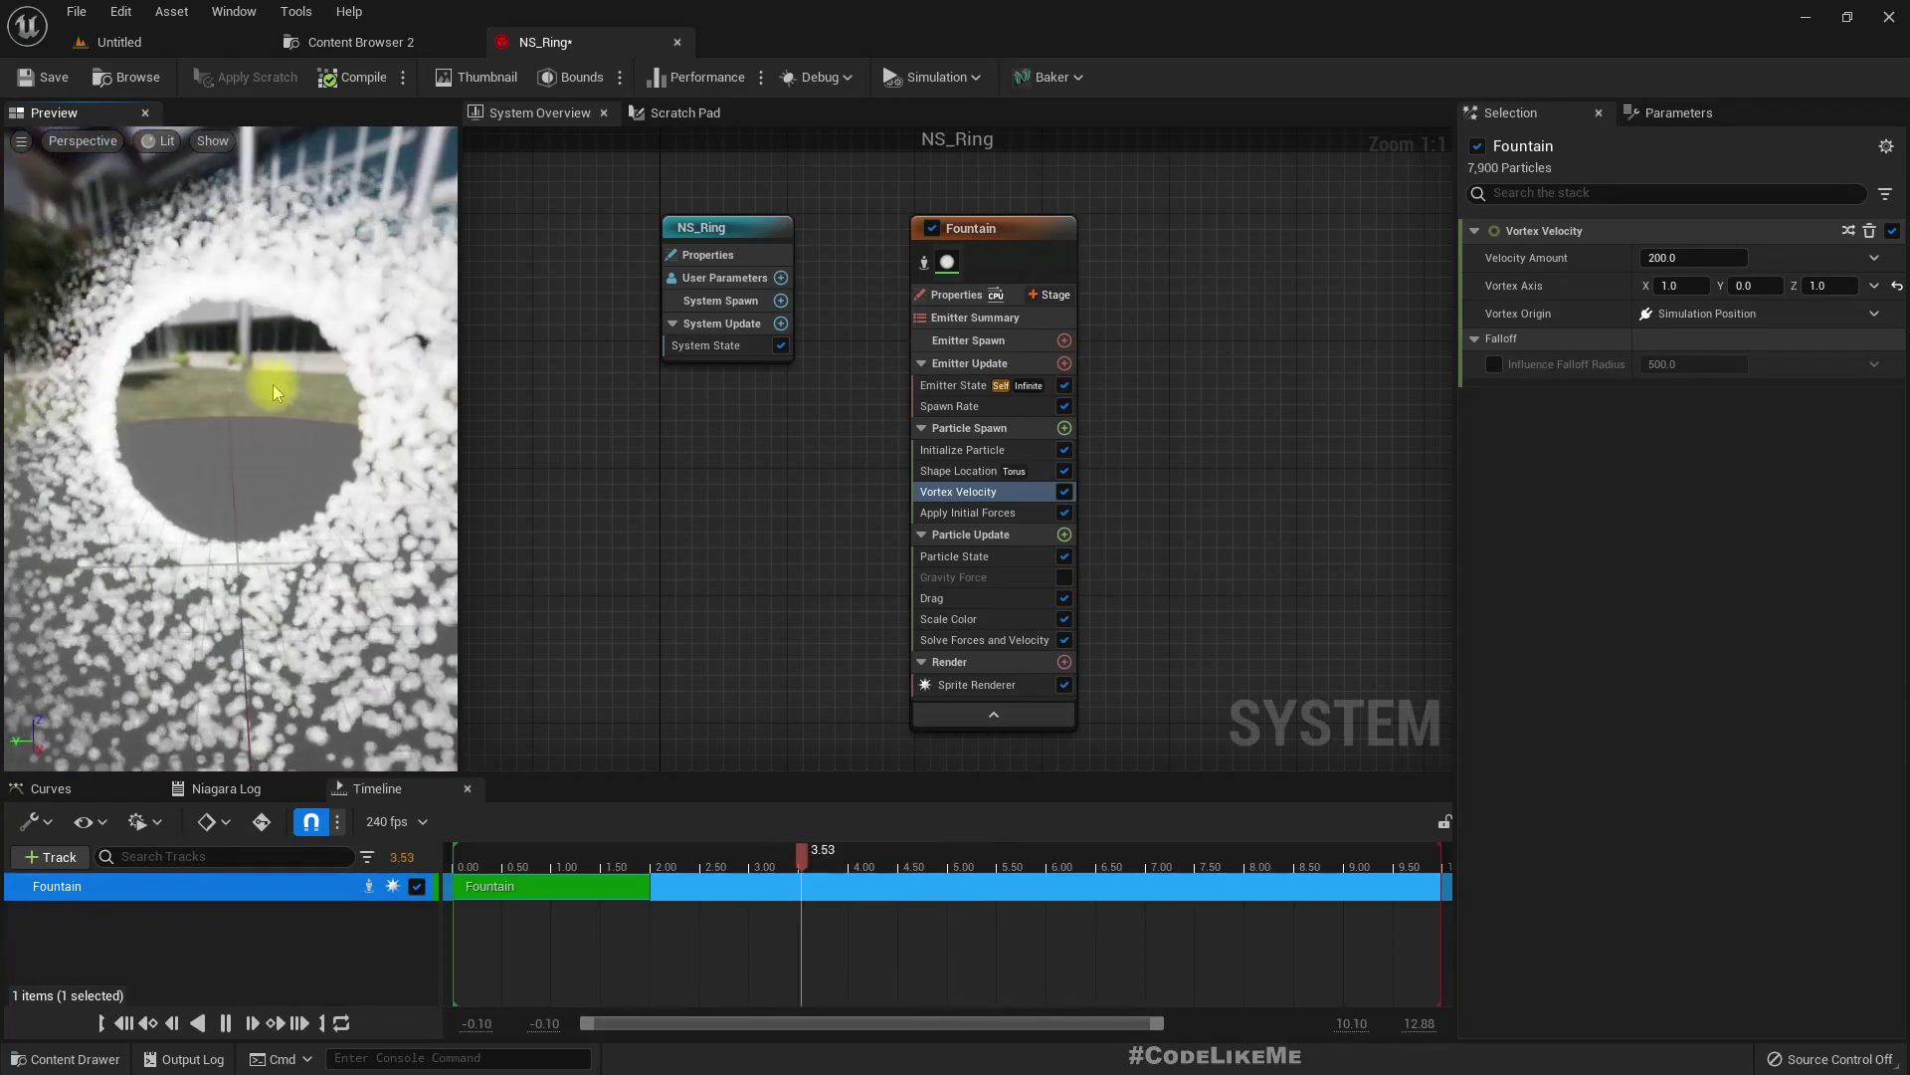
{"action": "left_click", "coordinate": [1829, 286]}
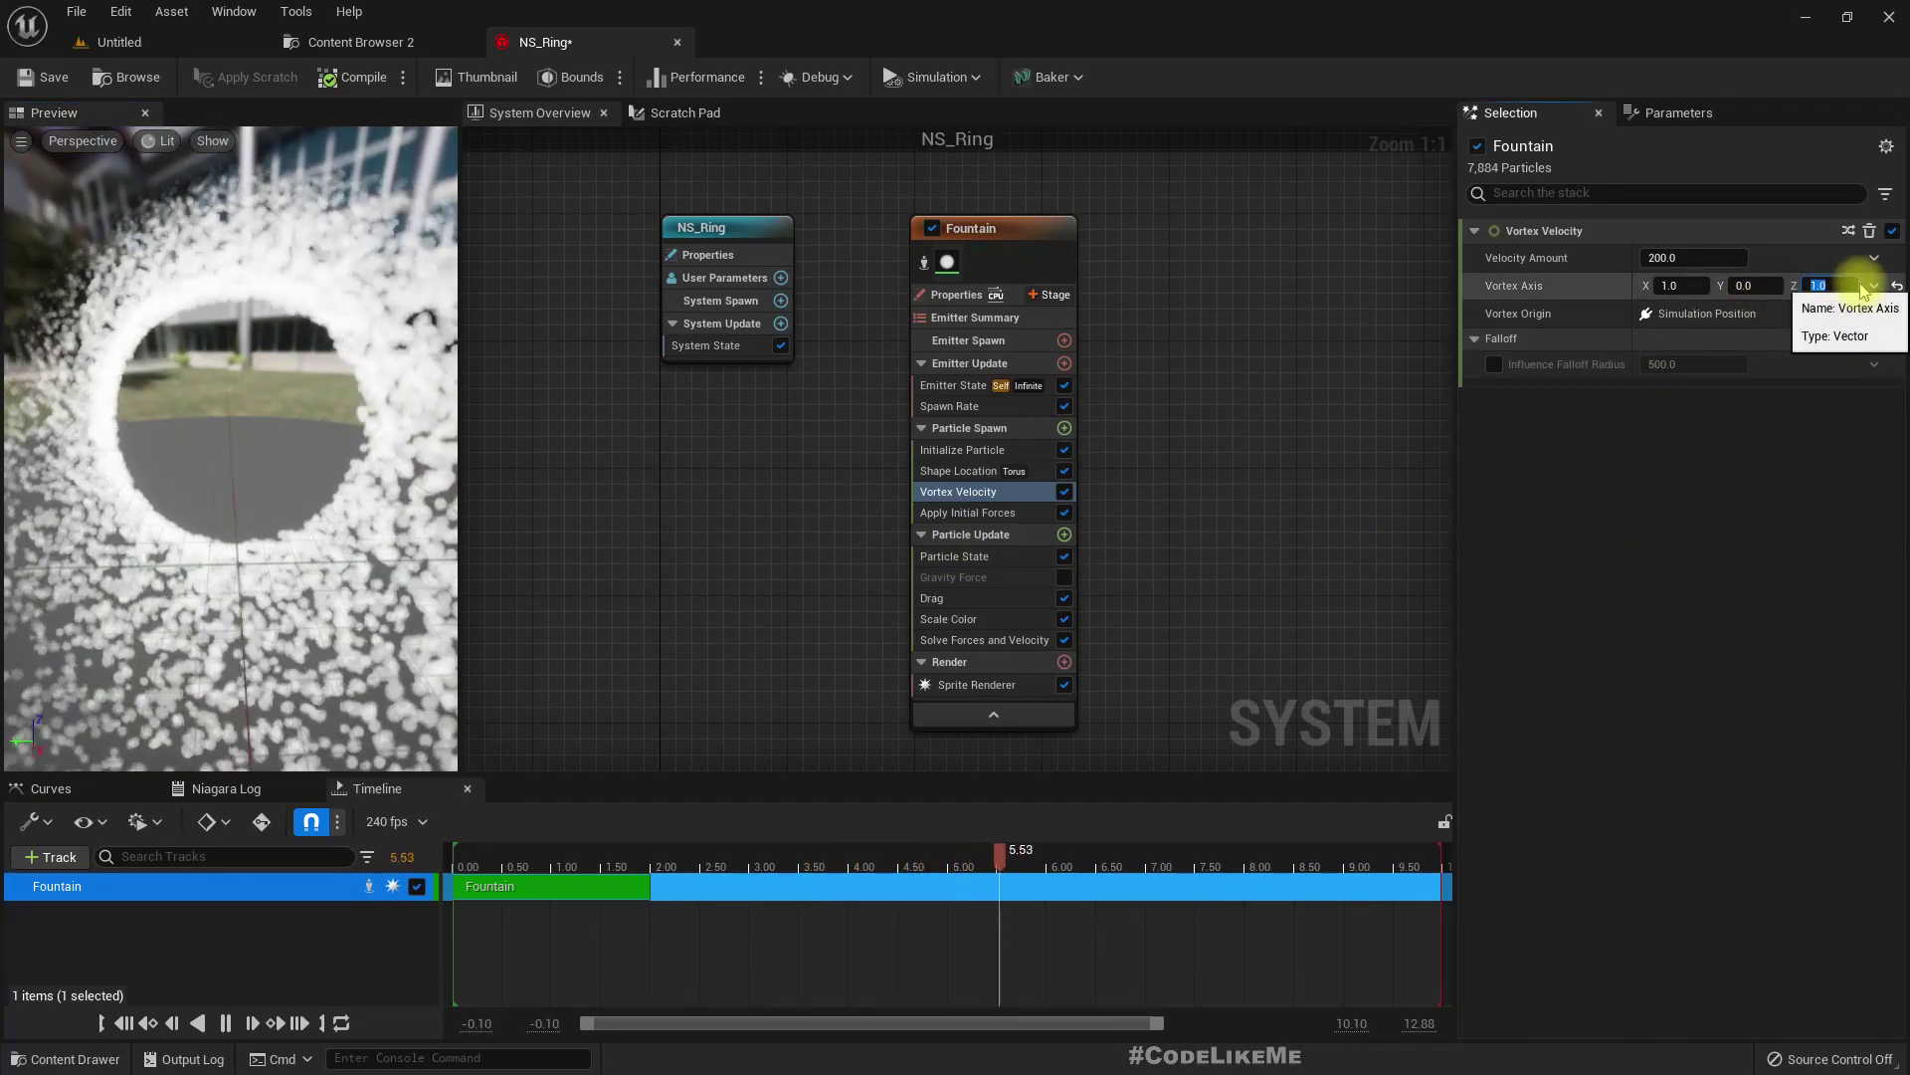
{"action": "type", "text": "0"}
{"action": "key", "text": "Return"}
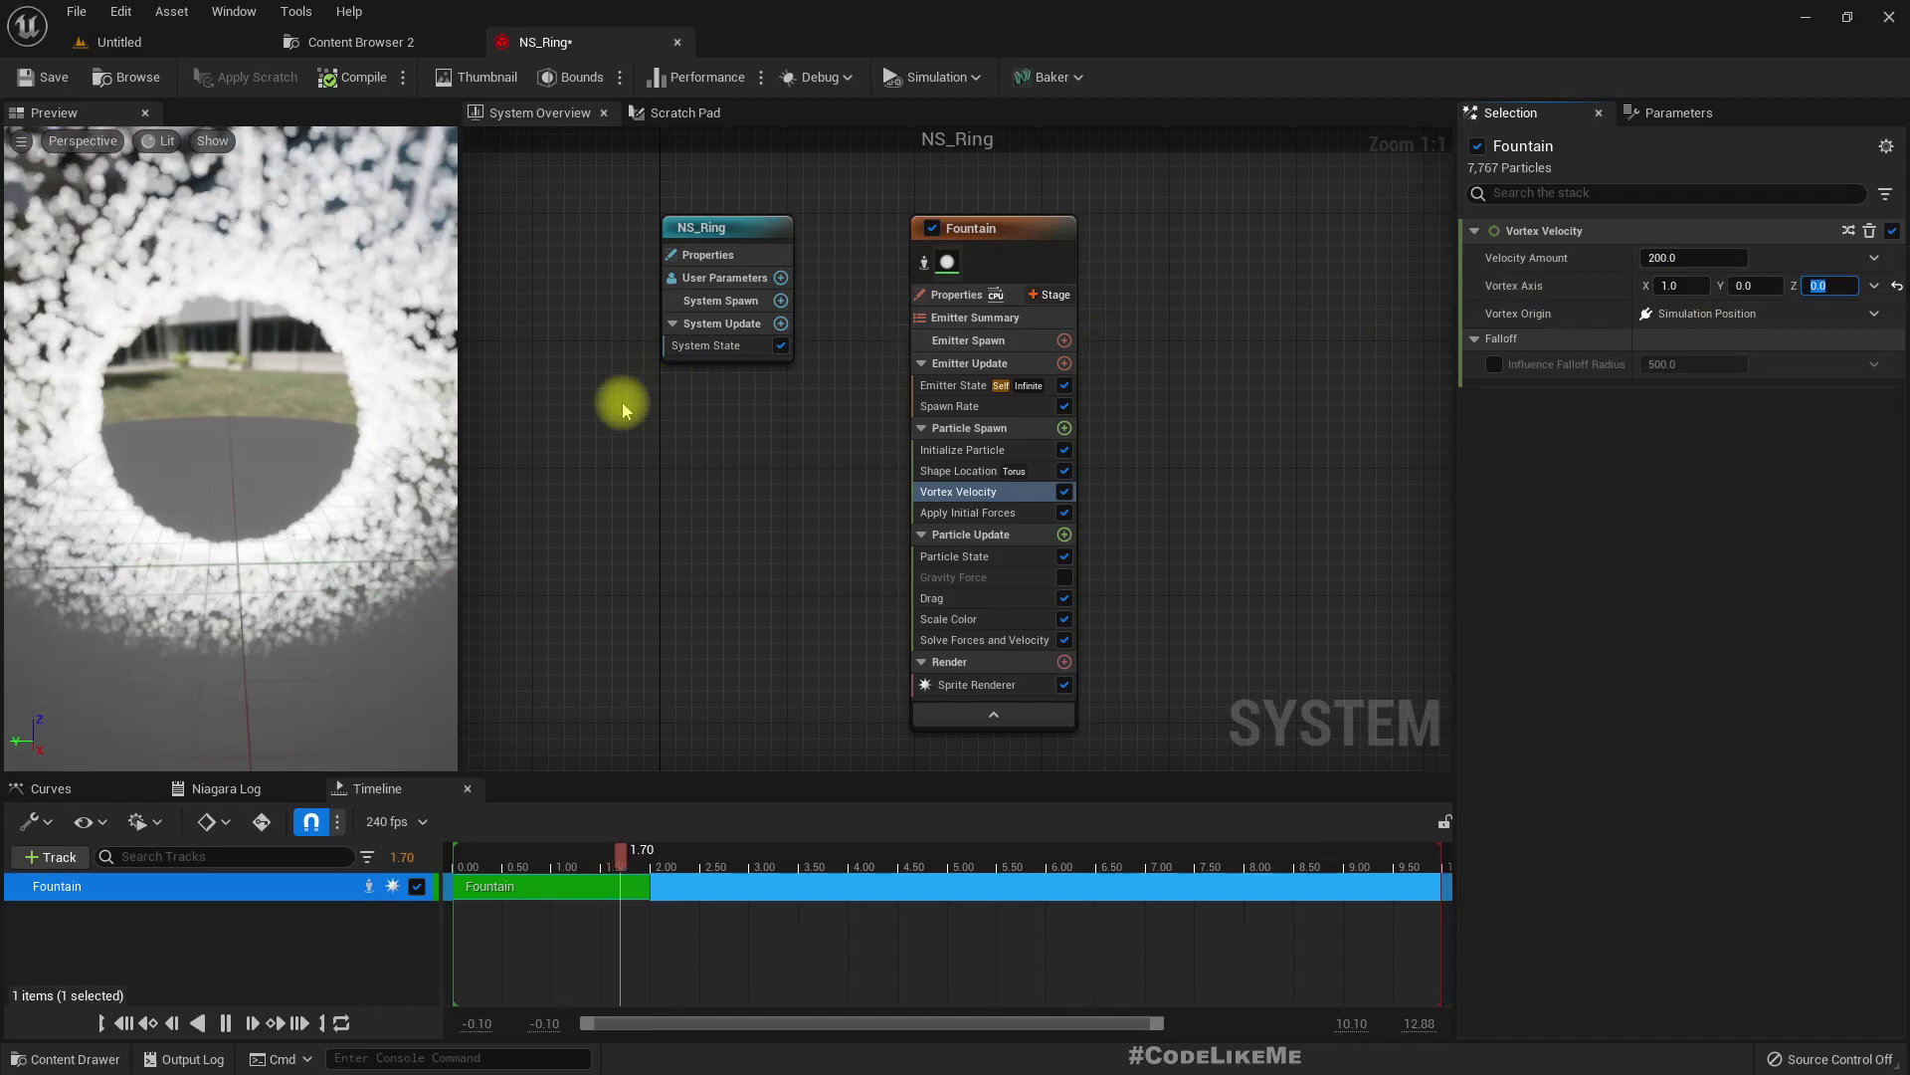
{"action": "left_click_drag", "start_coordinate": [299, 418], "coordinate": [273, 393]}
{"action": "right_click_drag", "start_coordinate": [274, 393], "coordinate": [229, 458]}
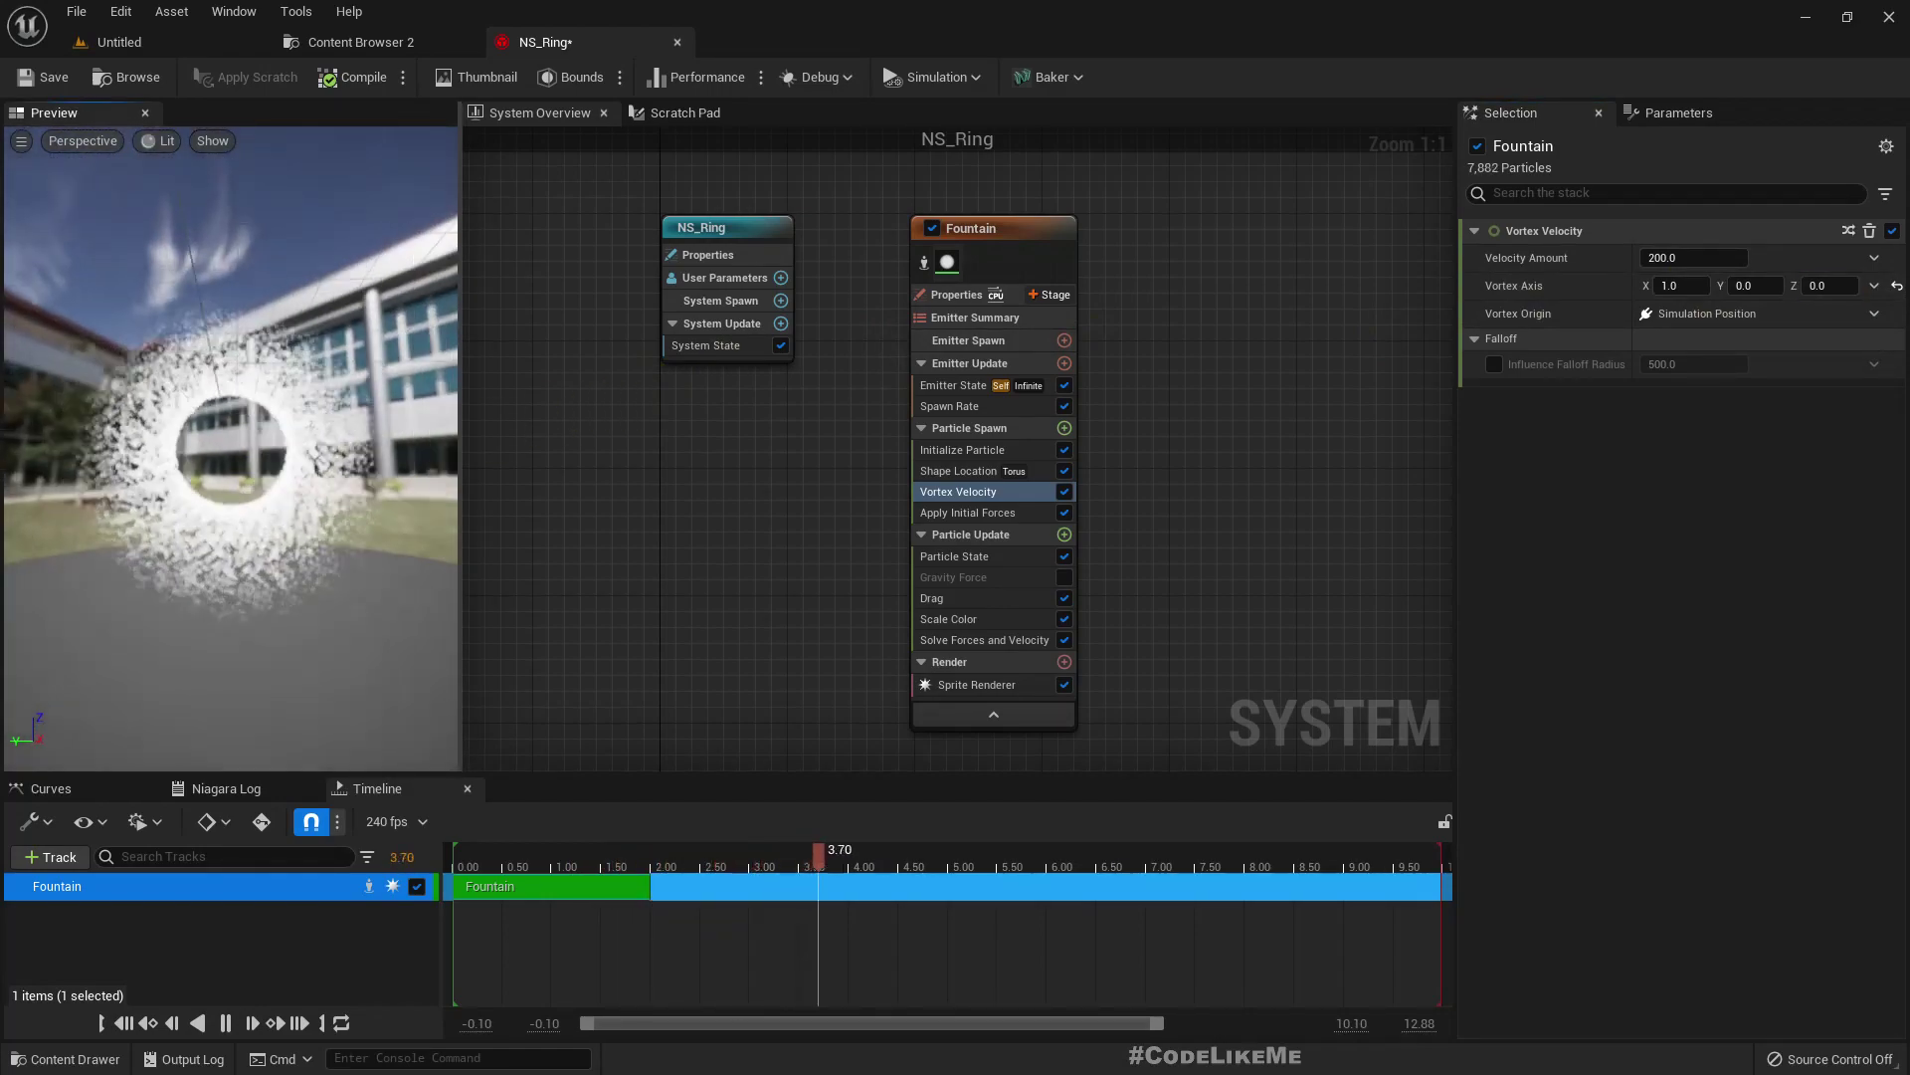
{"action": "left_click_drag", "start_coordinate": [228, 458], "coordinate": [217, 299]}
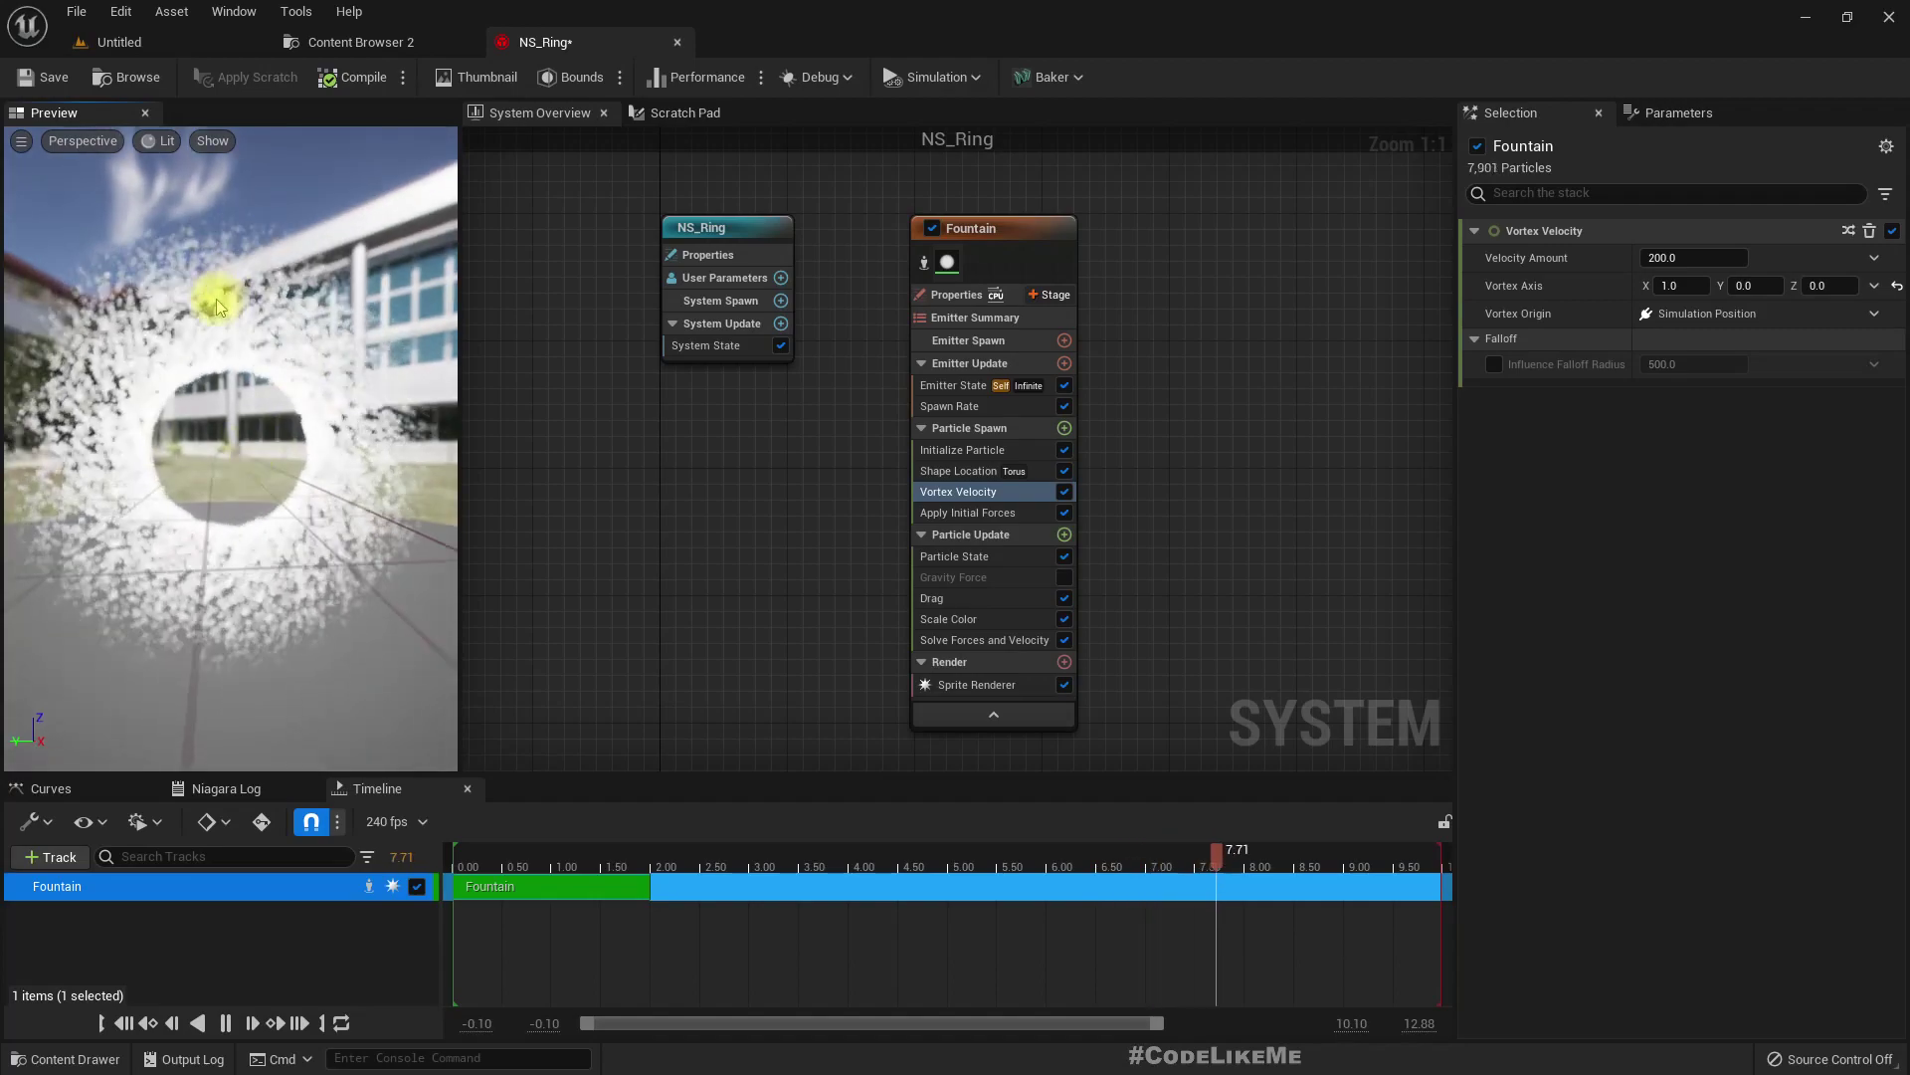
{"action": "left_click", "coordinate": [220, 48]}
{"action": "right_click_drag", "start_coordinate": [879, 375], "coordinate": [811, 280]}
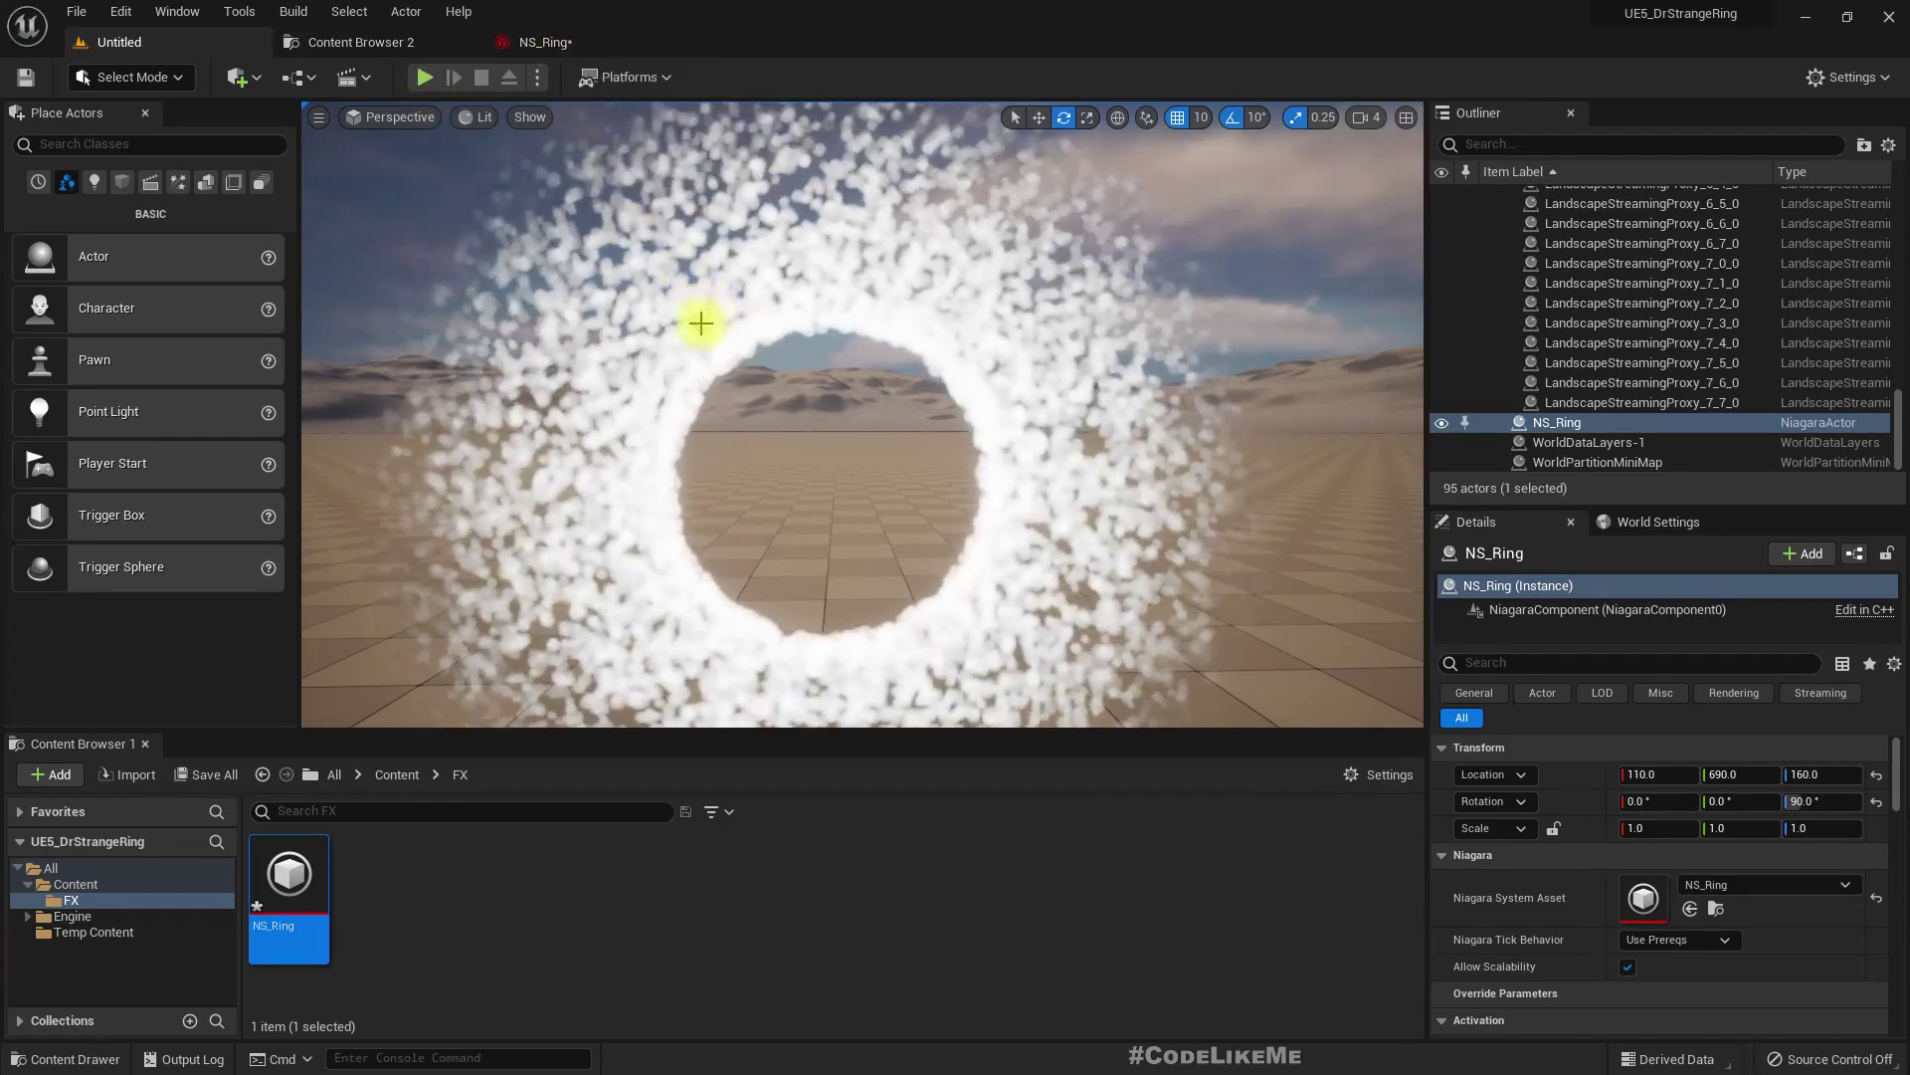
{"action": "right_click_drag", "start_coordinate": [695, 320], "coordinate": [694, 320]}
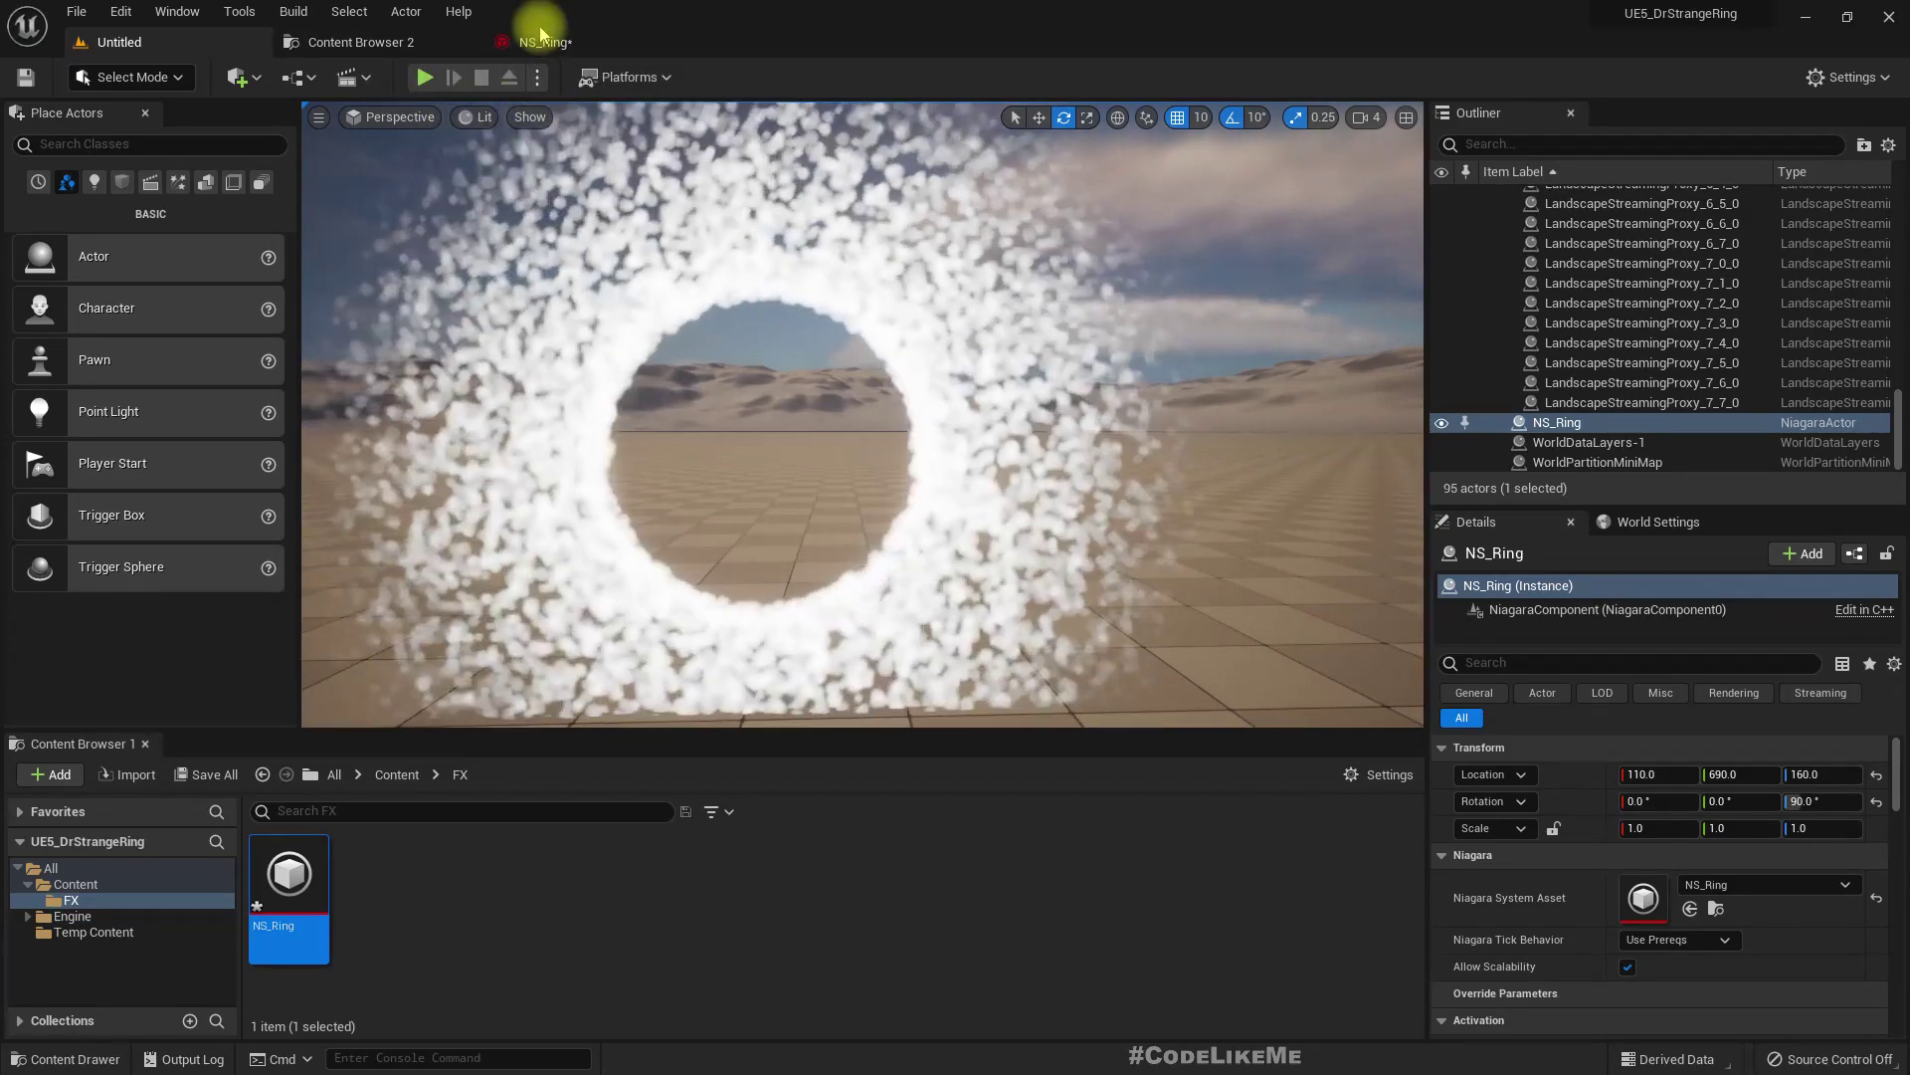
In the NS_Ring system, set the Vortex Velocity amount to a Random Range Float with minimum 300 and maximum 500
{"action": "left_click", "coordinate": [543, 42]}
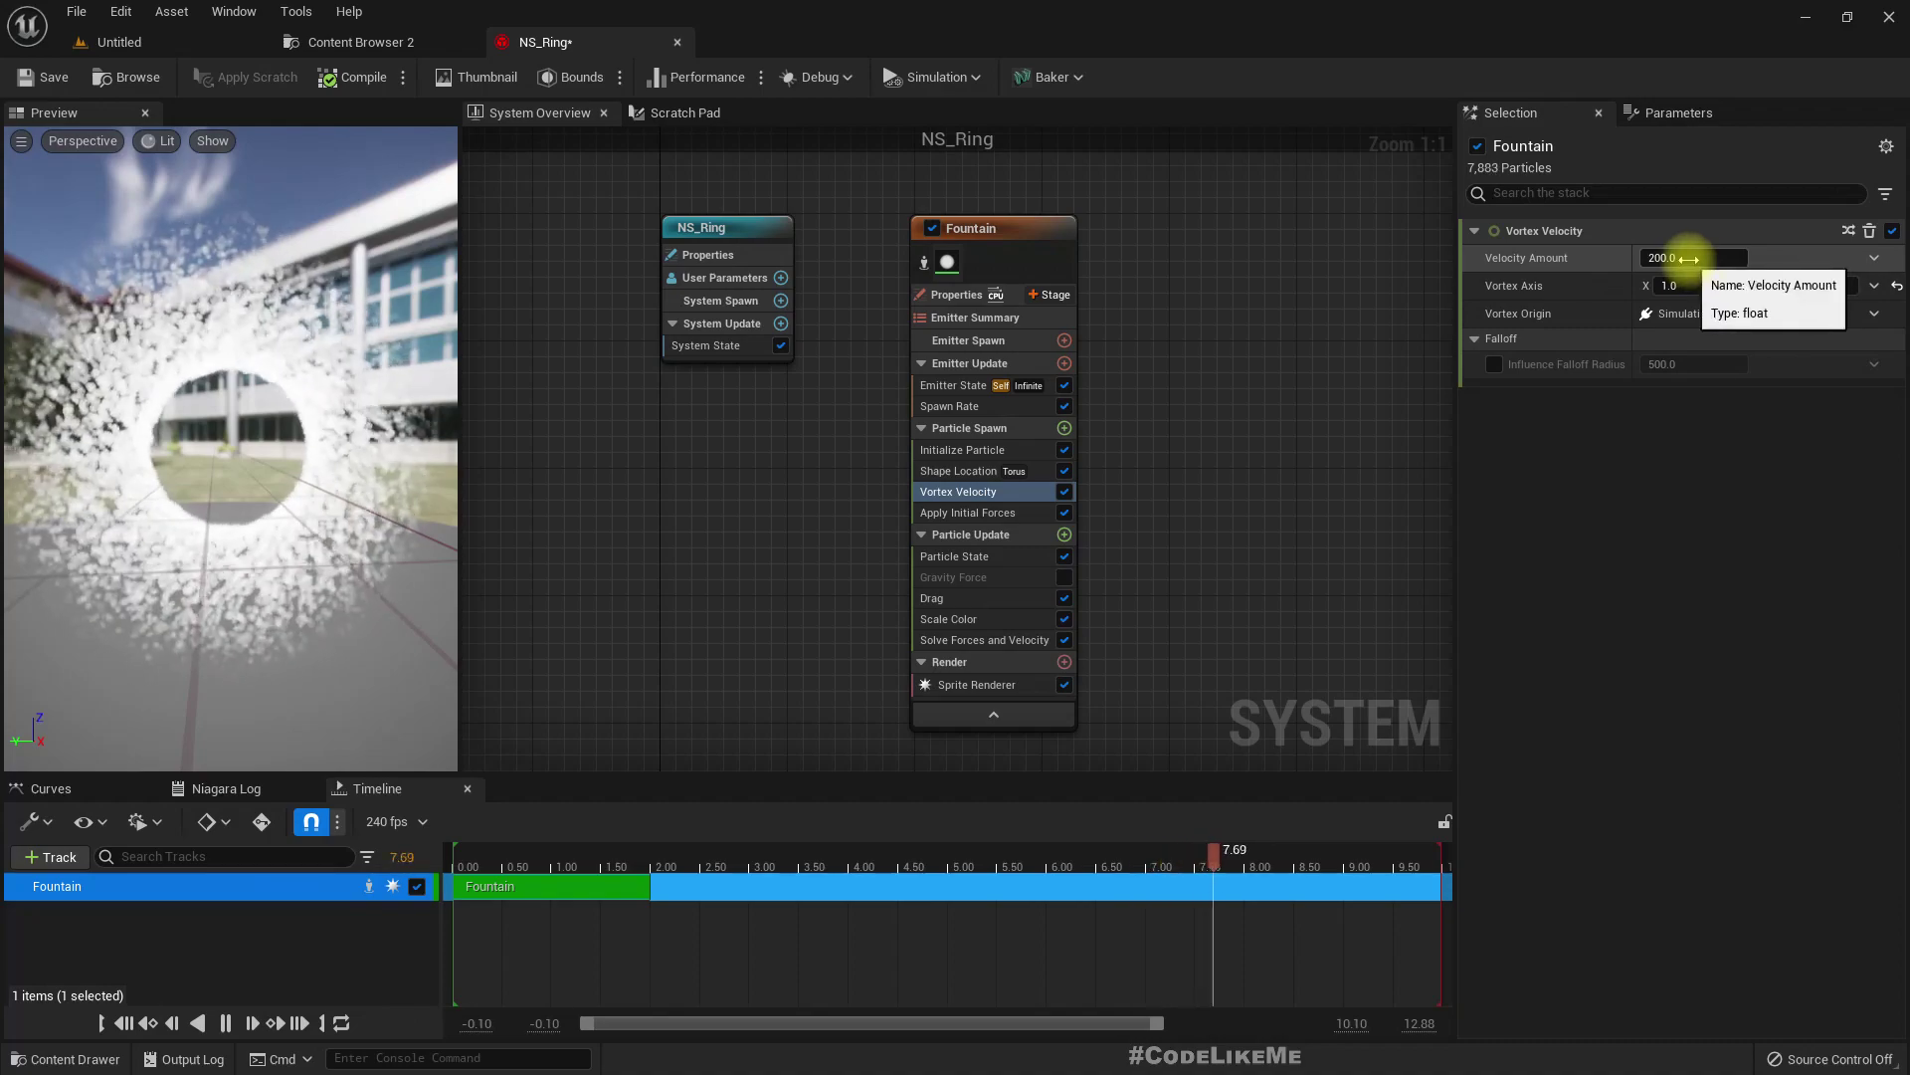
{"action": "left_click", "coordinate": [1874, 259]}
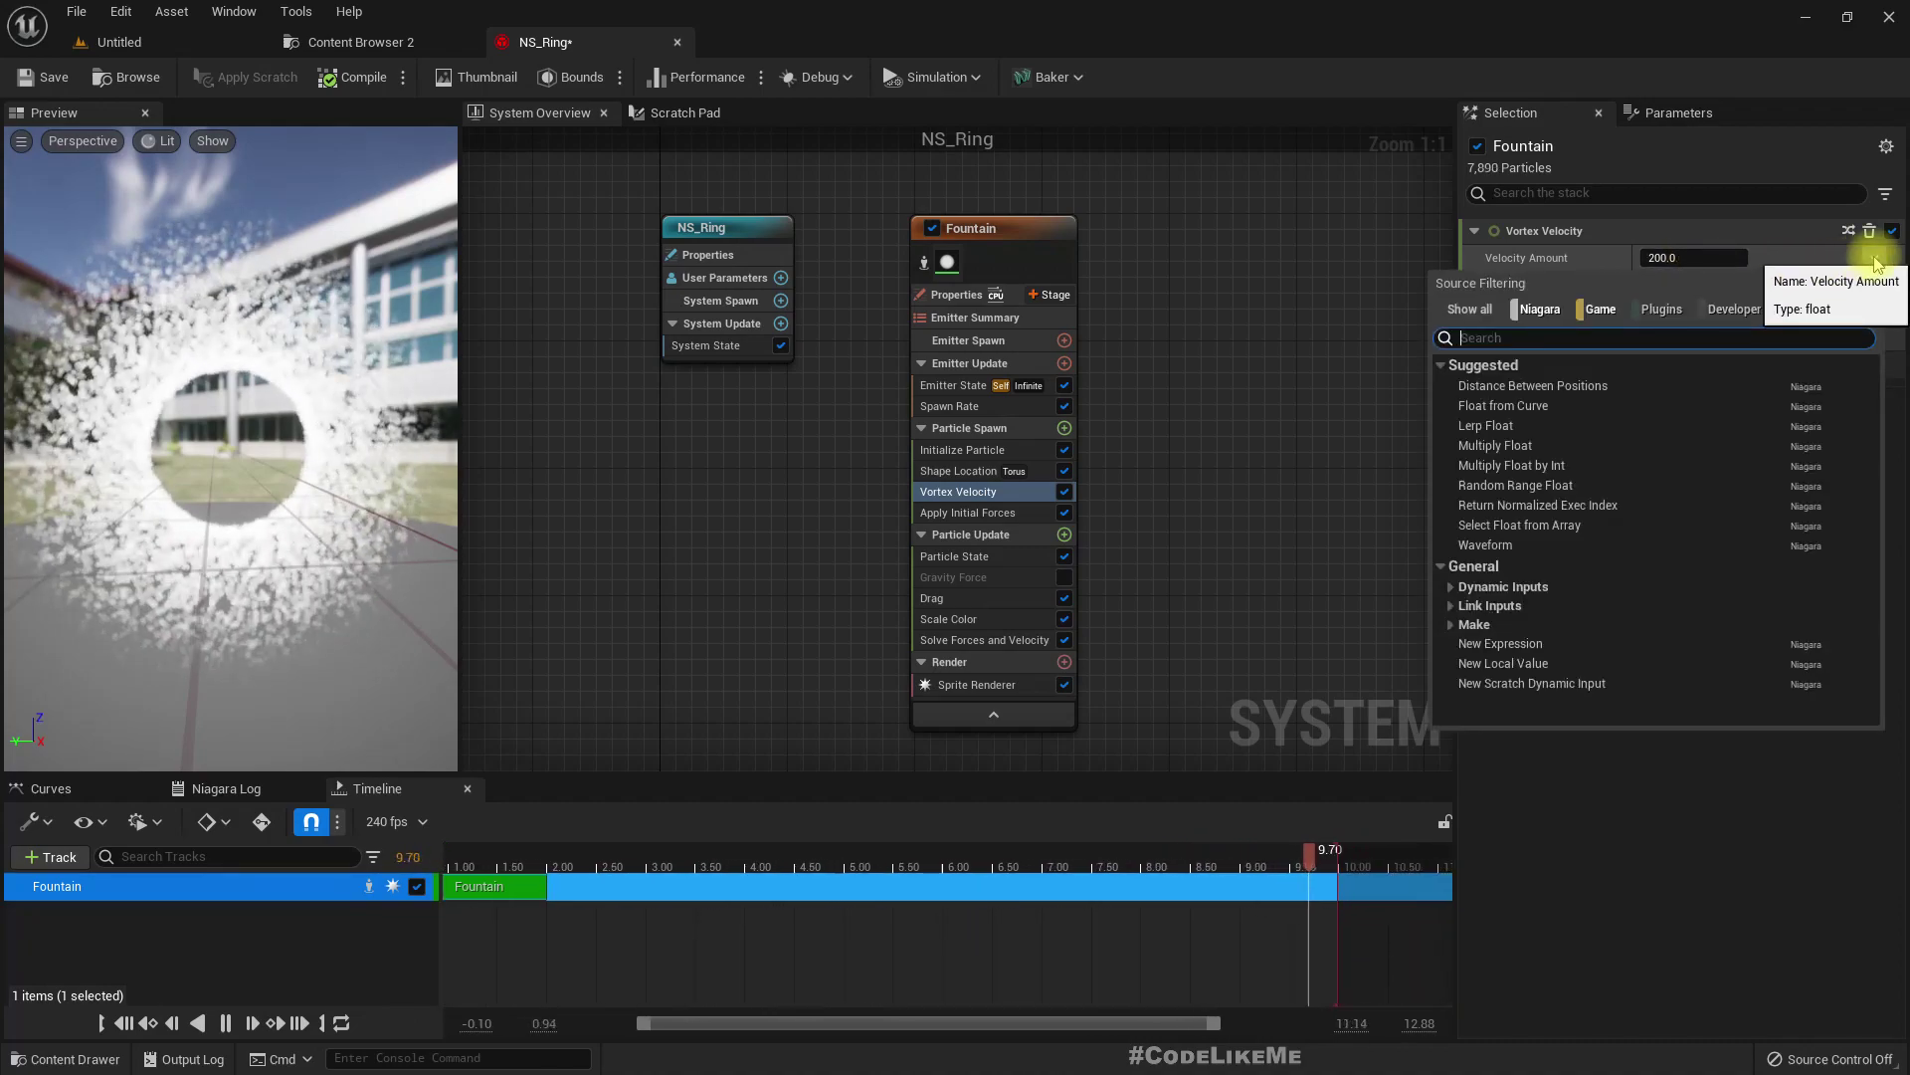
{"action": "type", "text": "ra"}
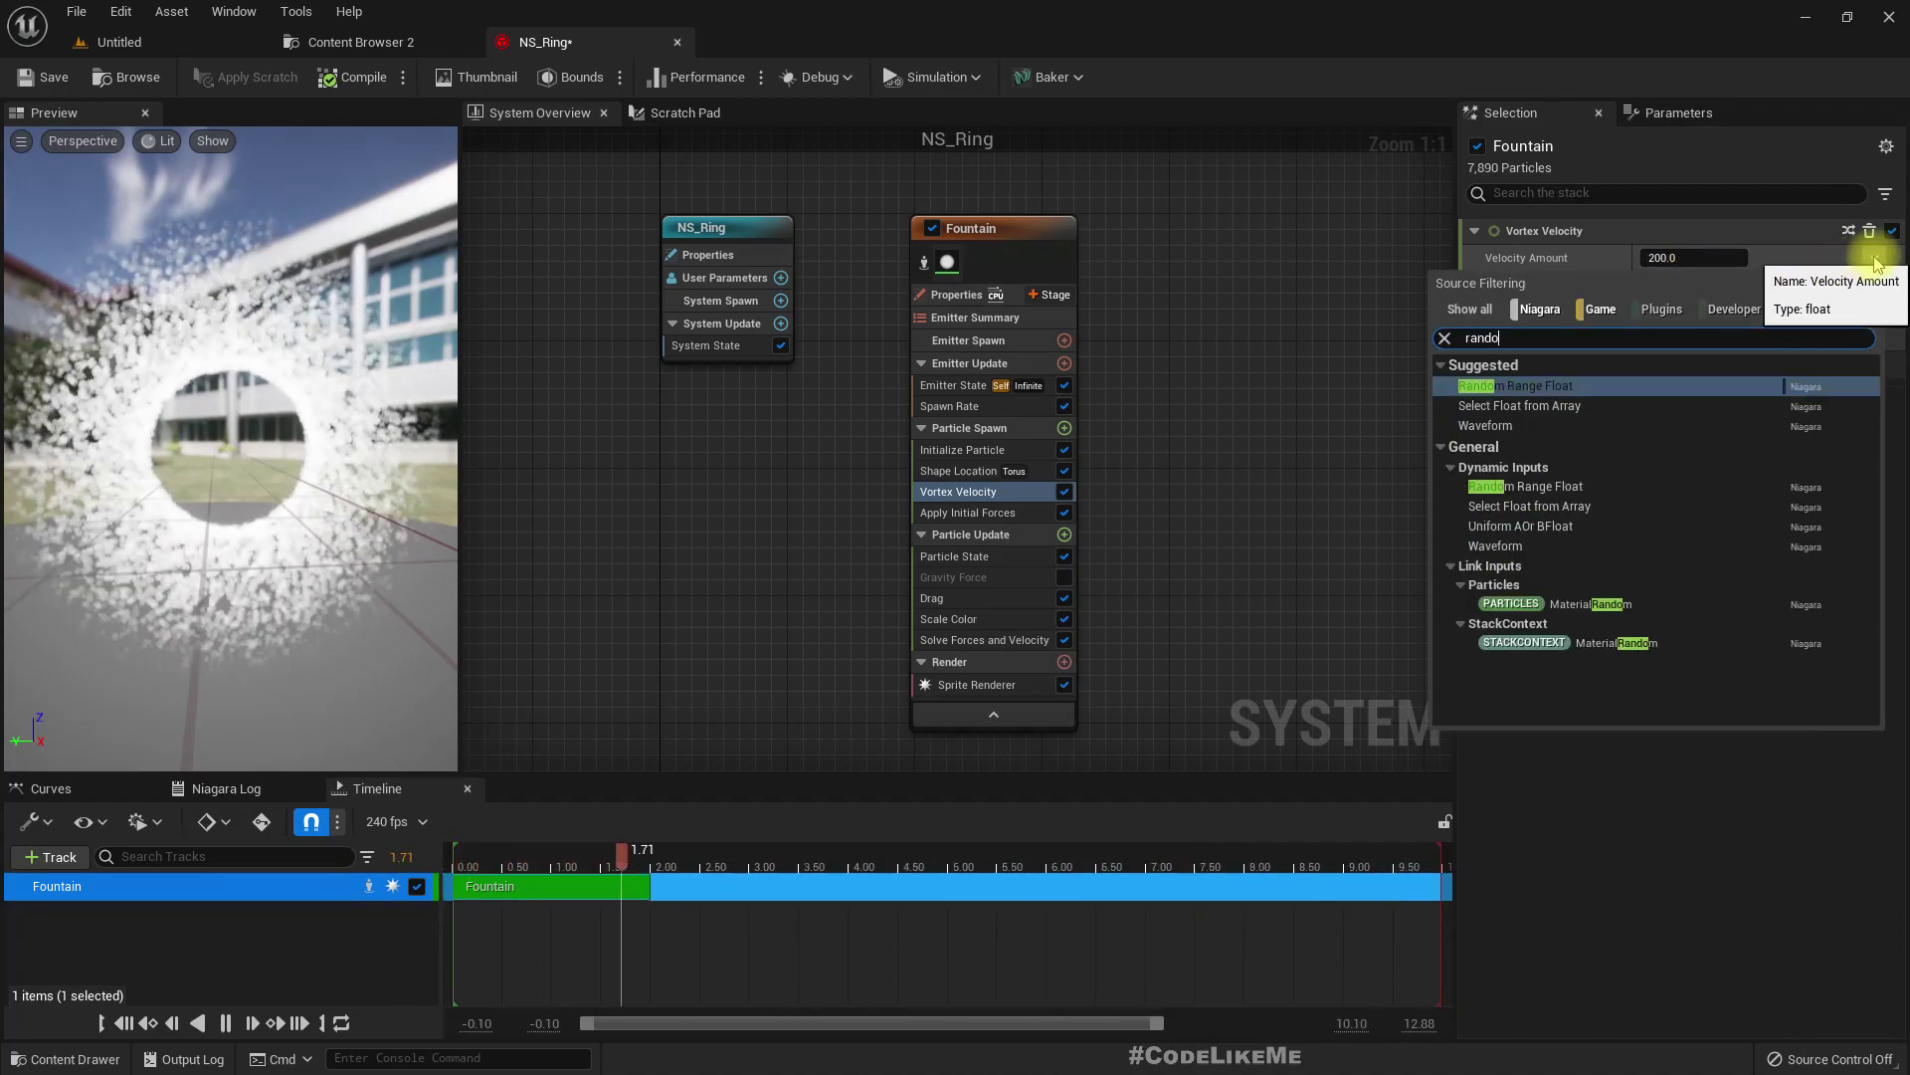
{"action": "type", "text": "ndo"}
{"action": "key", "text": "Return"}
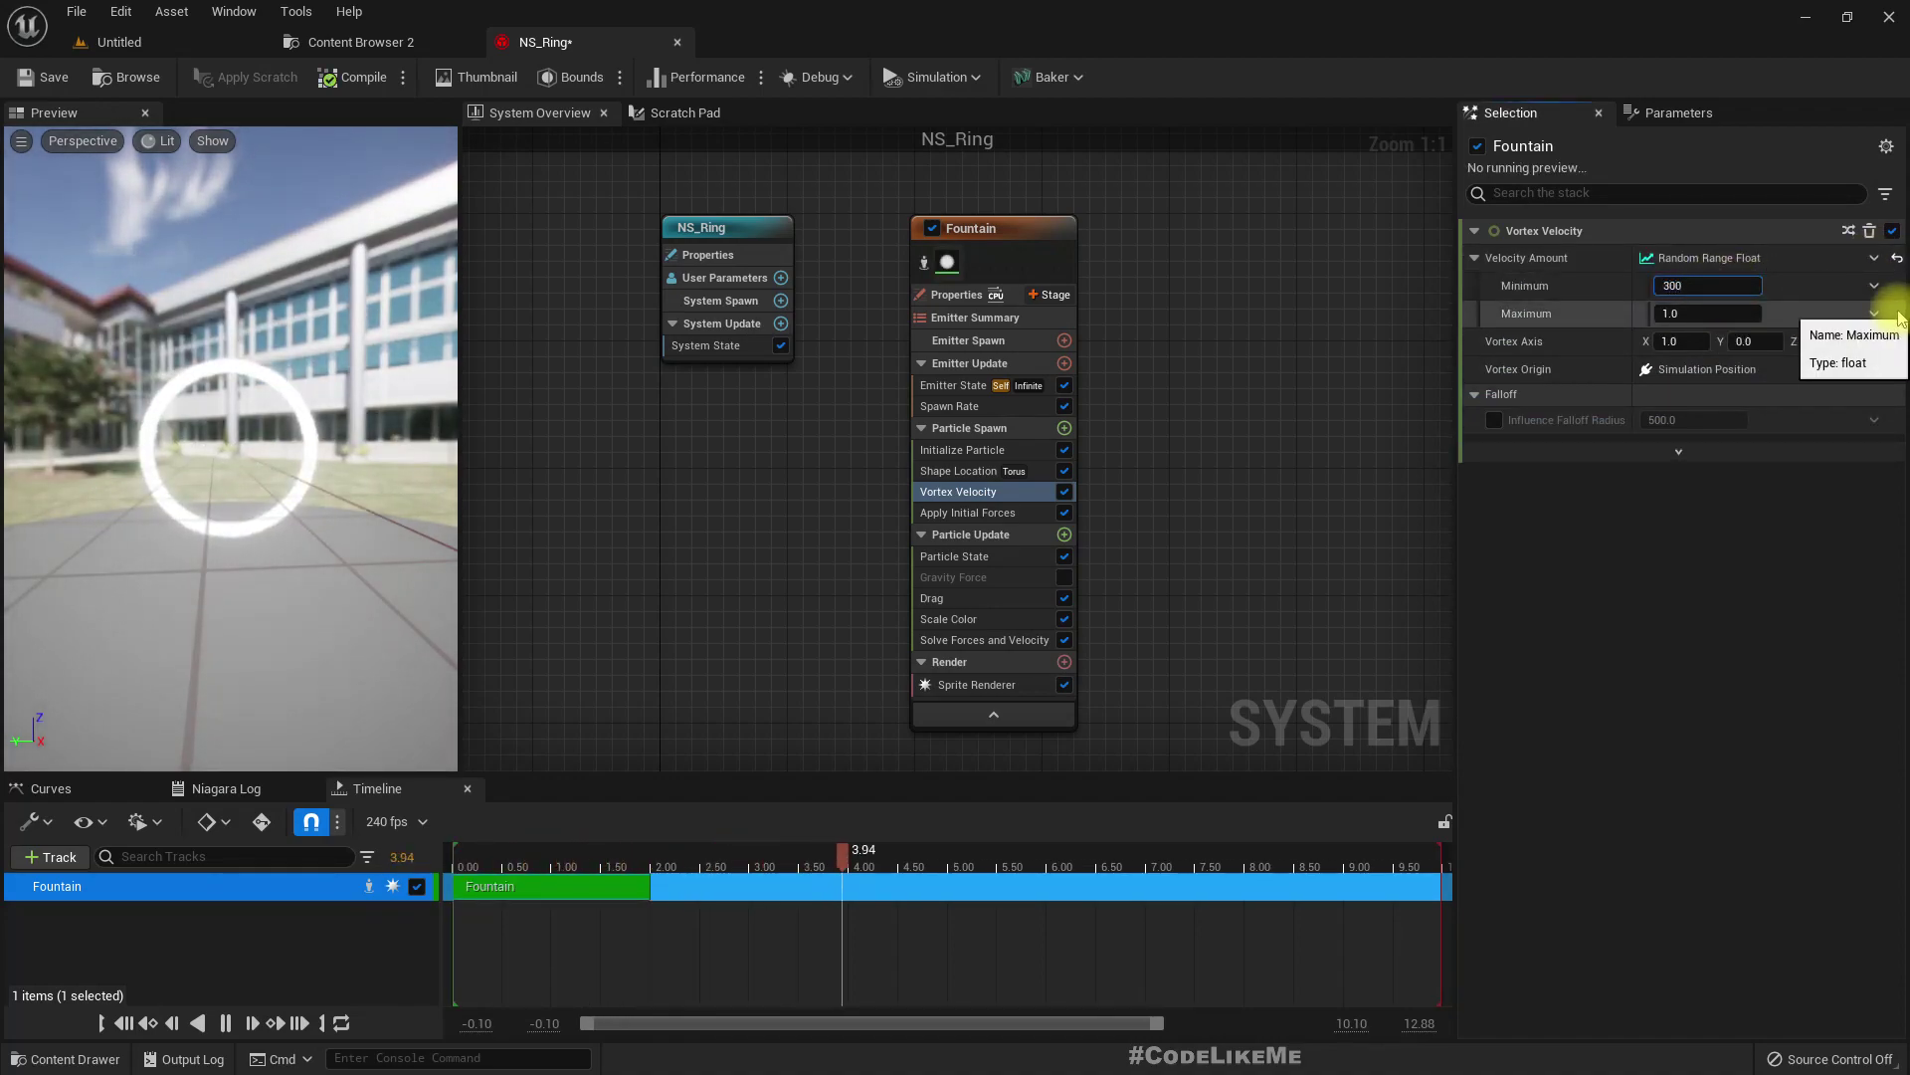
{"action": "type", "text": "500"}
{"action": "key", "text": "Return"}
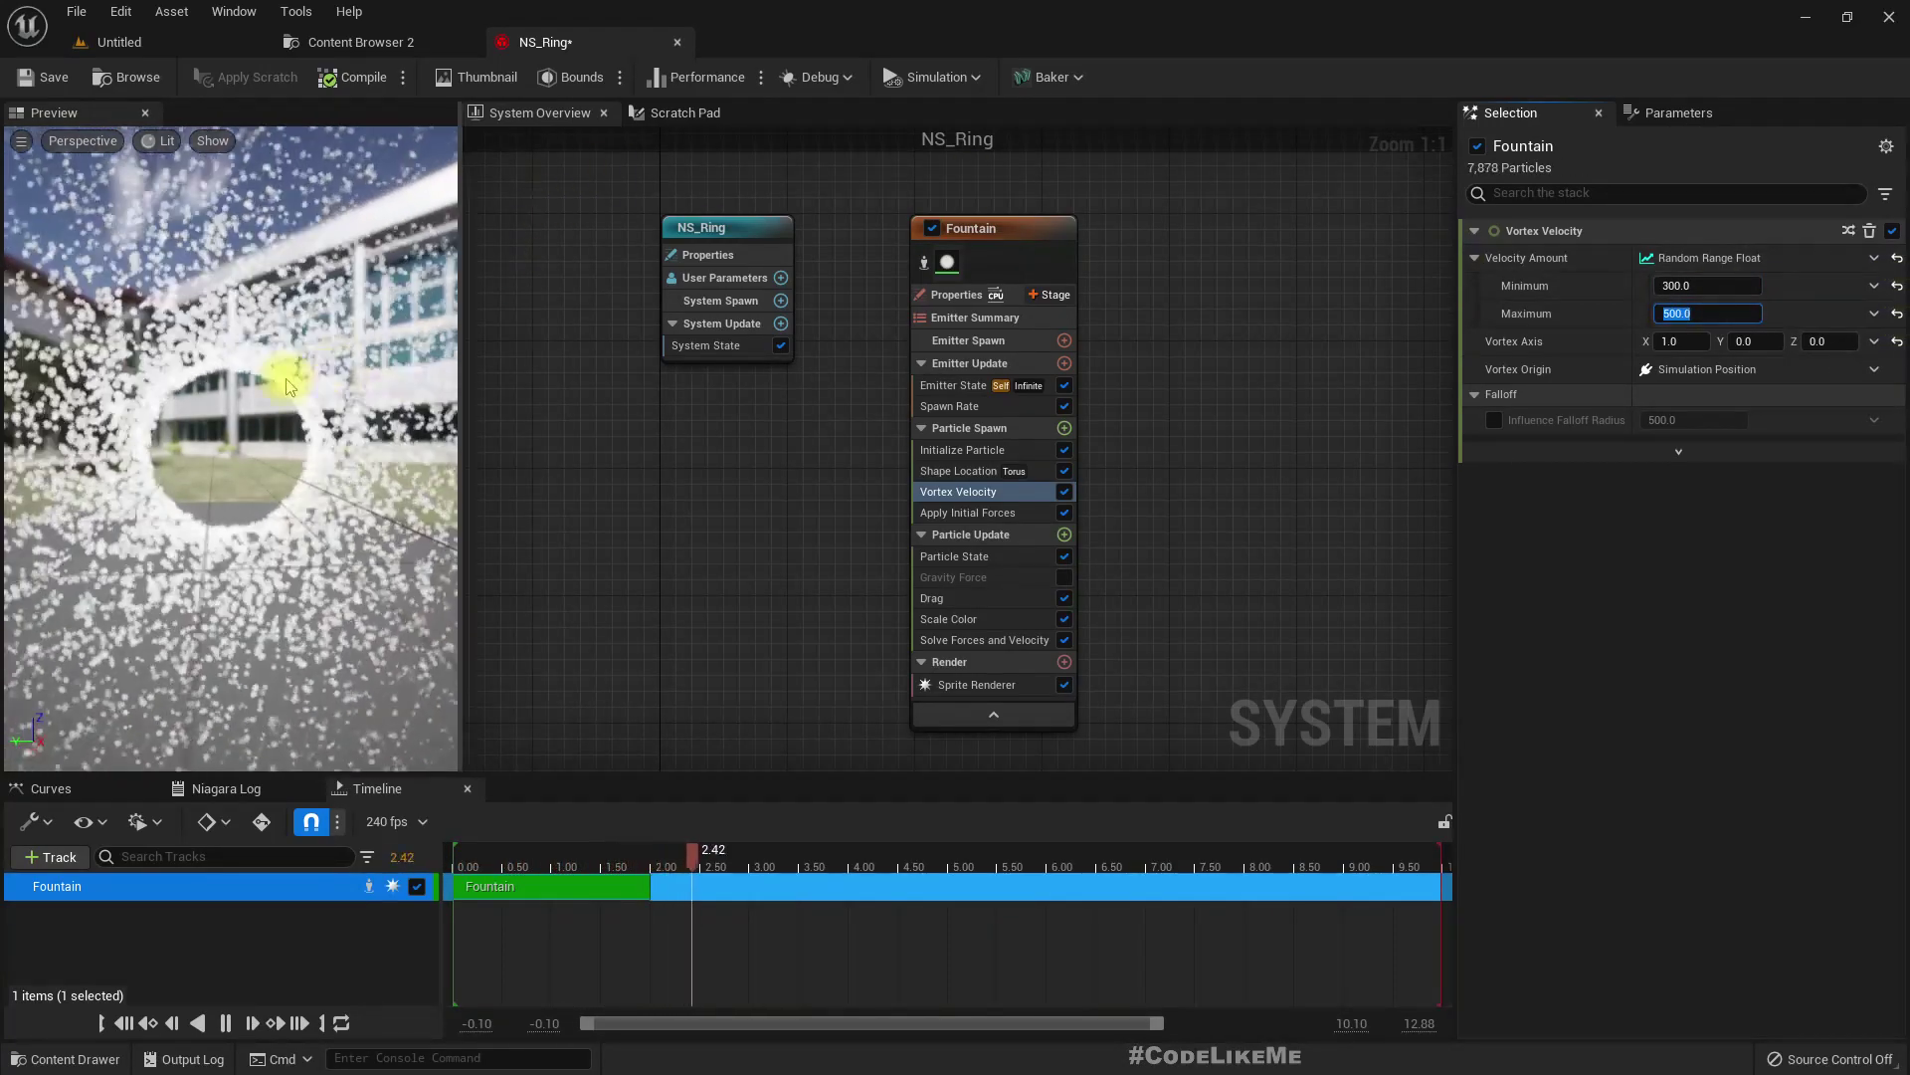
{"action": "scroll", "coordinate": [217, 345], "scroll_direction": "up", "scroll_amount": 5}
{"action": "scroll", "coordinate": [217, 344], "scroll_direction": "down", "scroll_amount": 5}
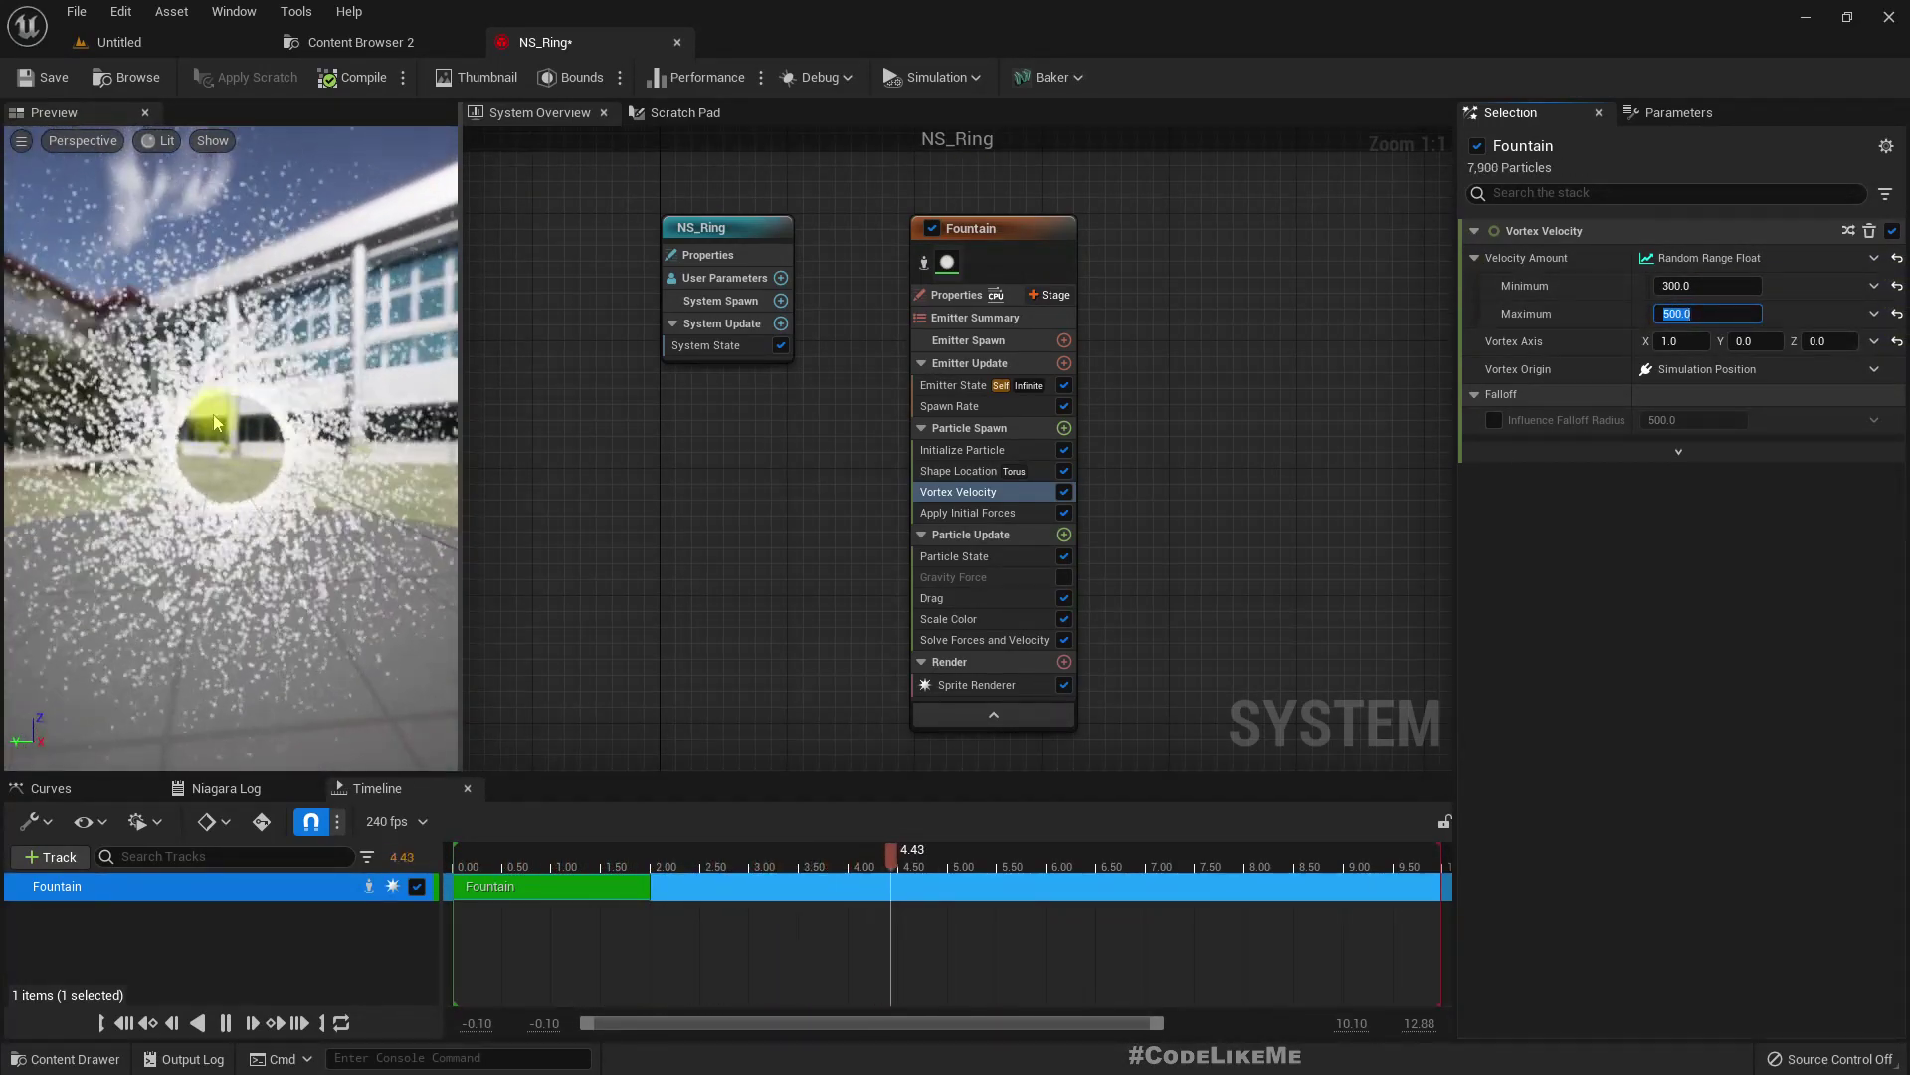
{"action": "scroll", "coordinate": [213, 414], "scroll_direction": "up", "scroll_amount": 3}
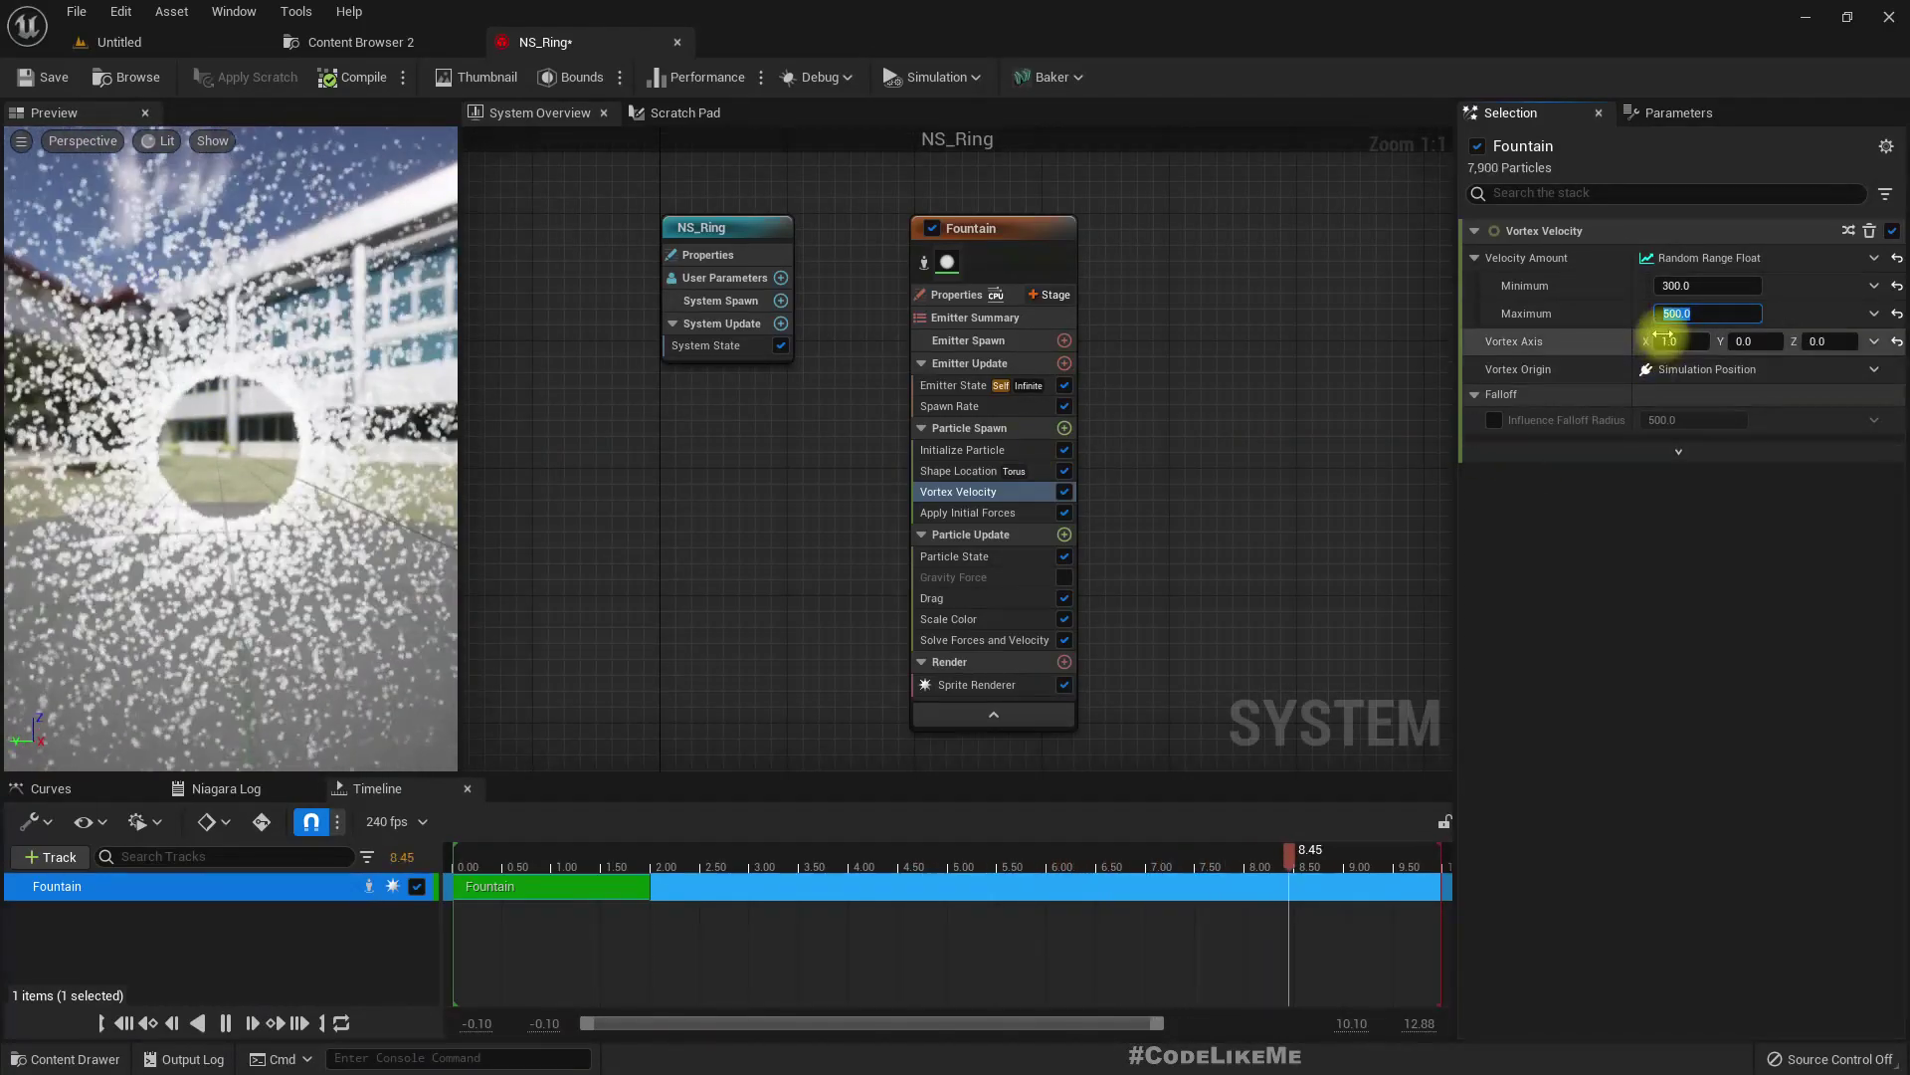
Set Initialize Particle's Sprite Size Mode to Random Non-Uniform, with minimum X 2, Y 8 and maximum X 4, Y 12
{"action": "left_click", "coordinate": [963, 450]}
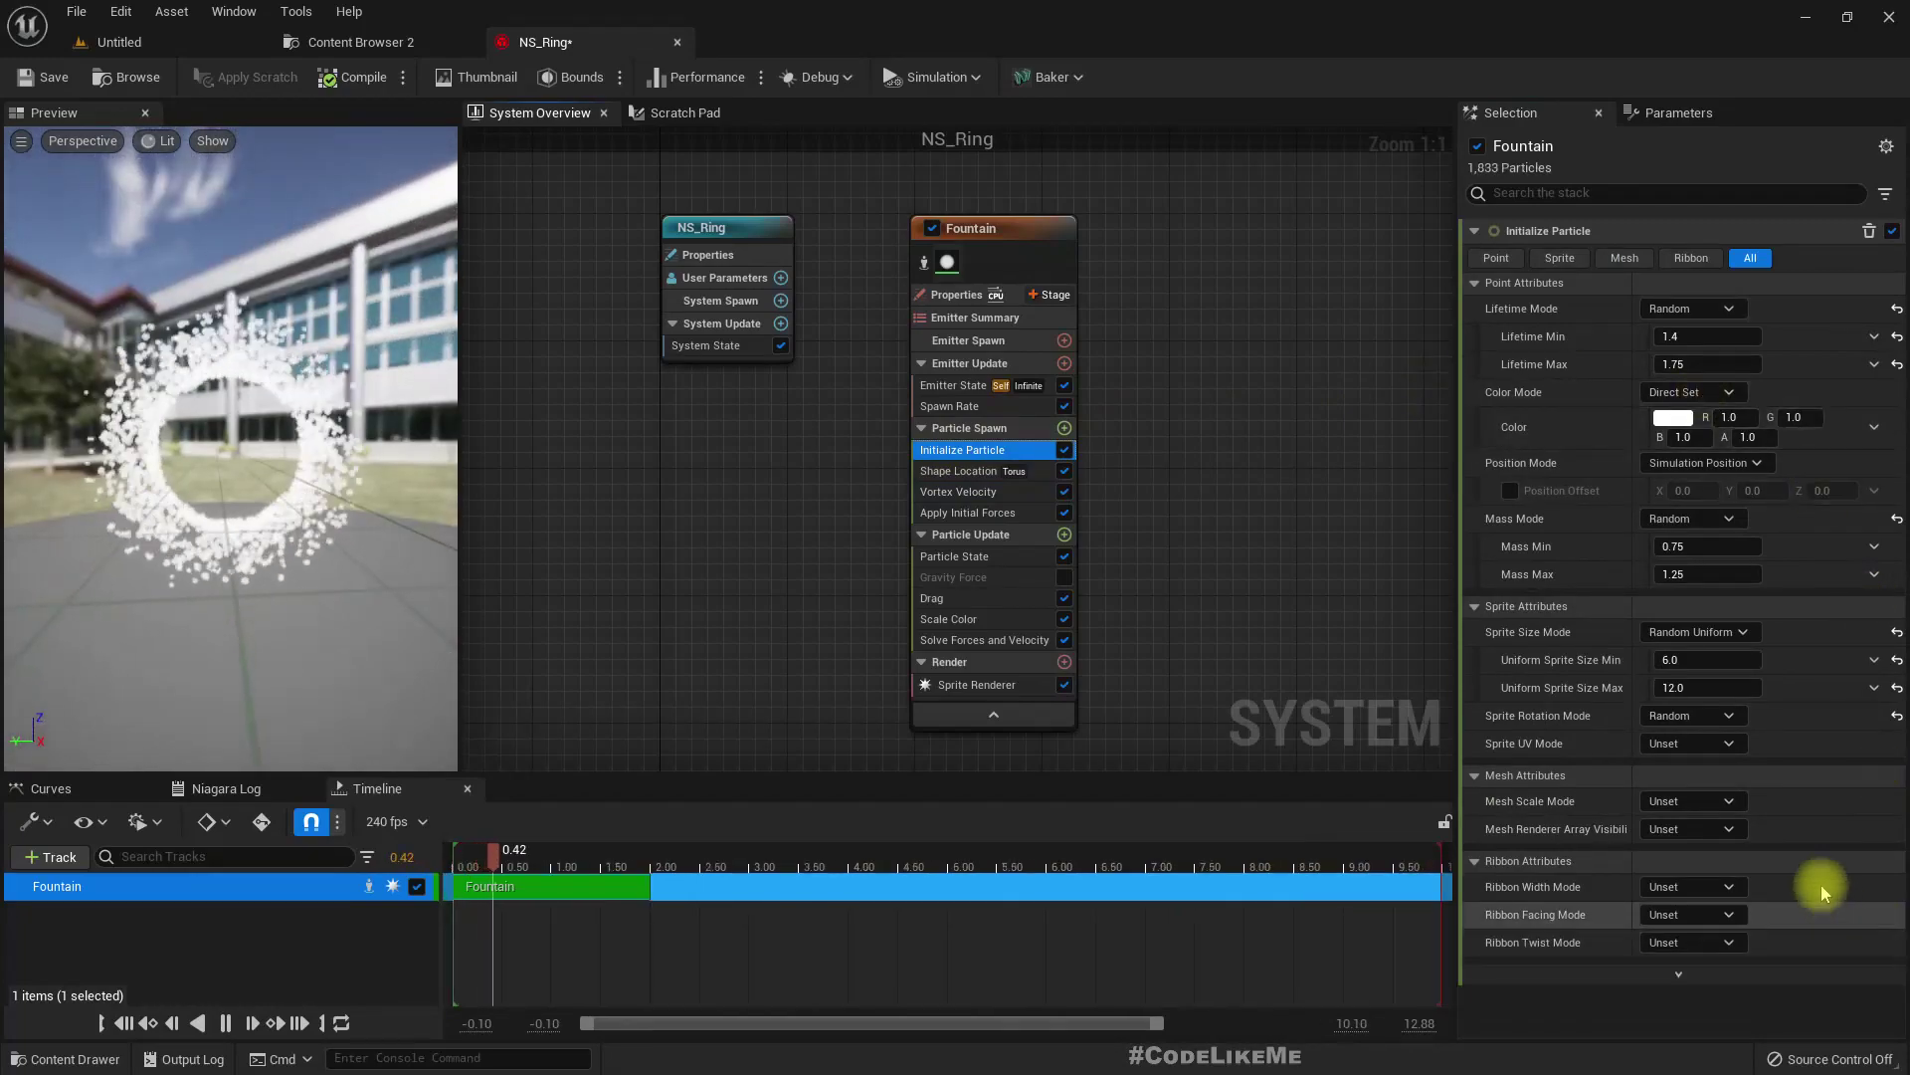
{"action": "left_click", "coordinate": [1700, 634]}
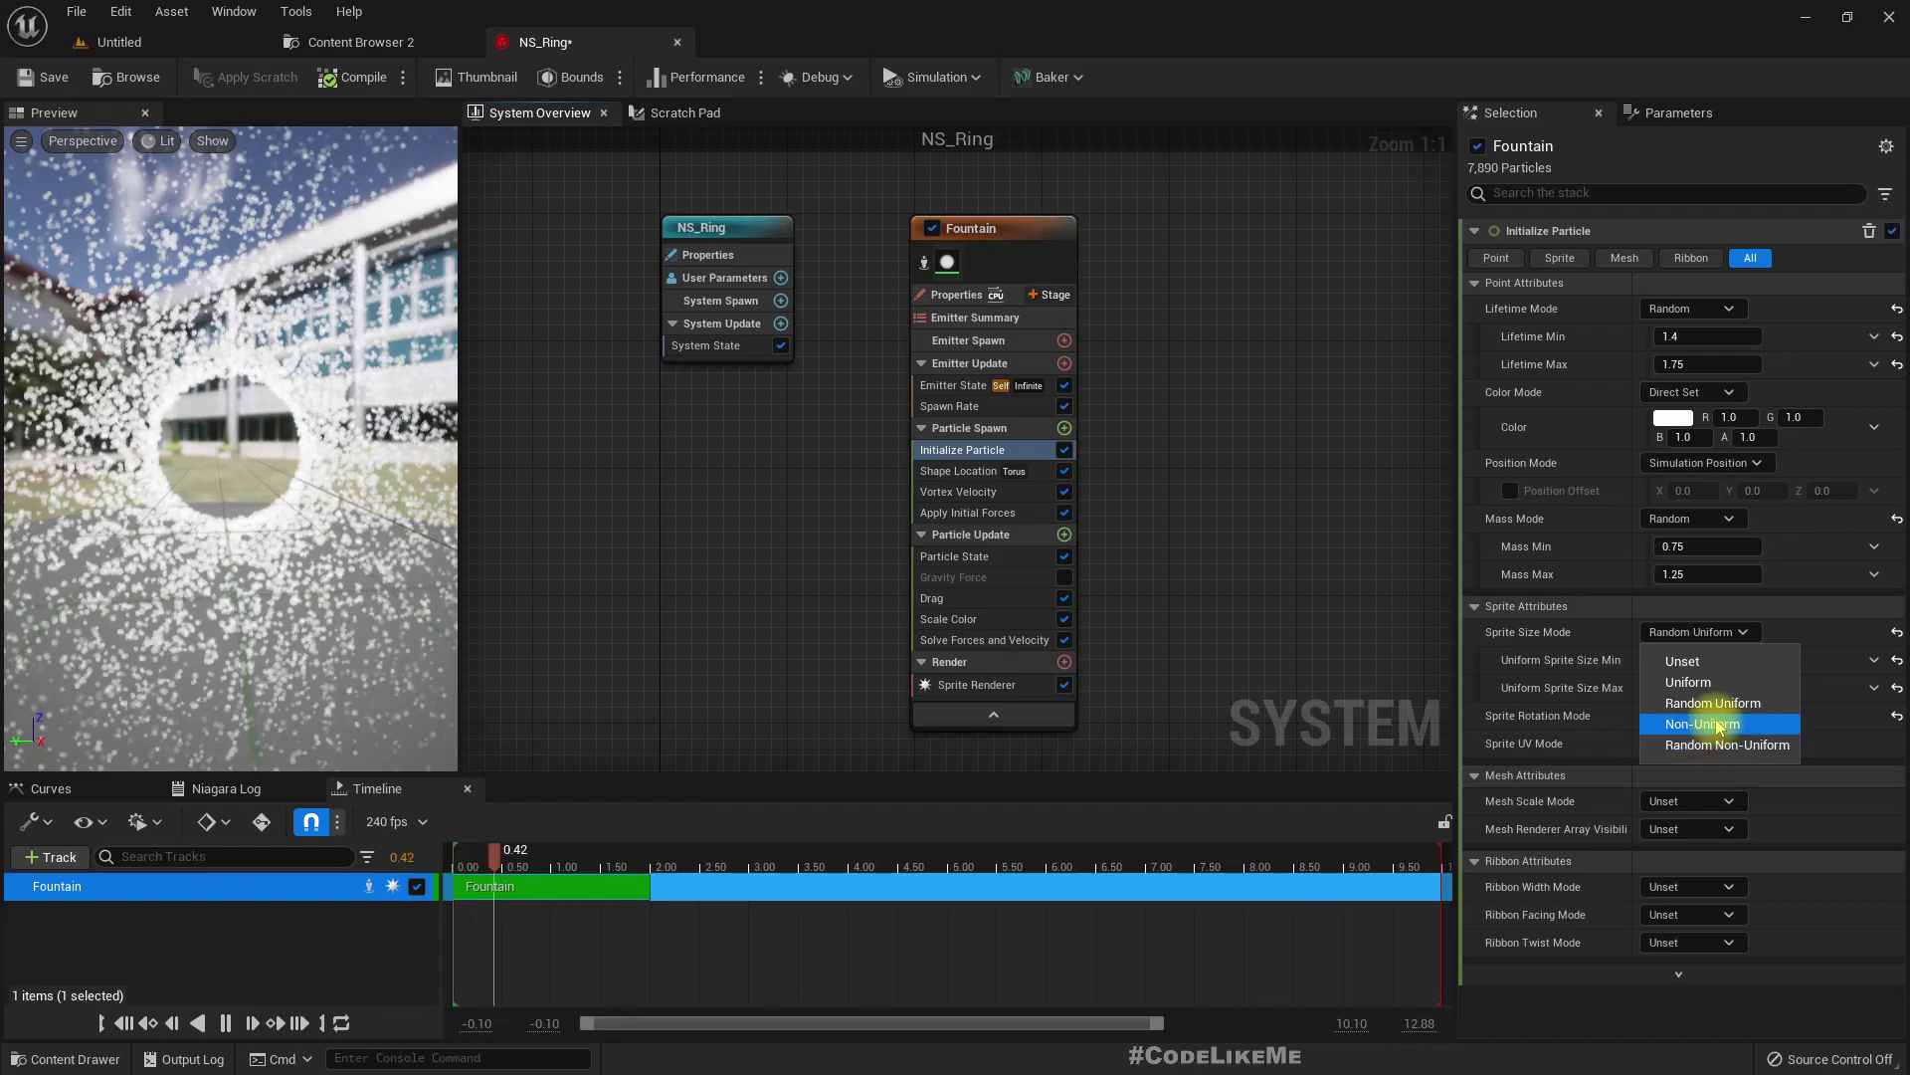
{"action": "left_click", "coordinate": [1728, 746]}
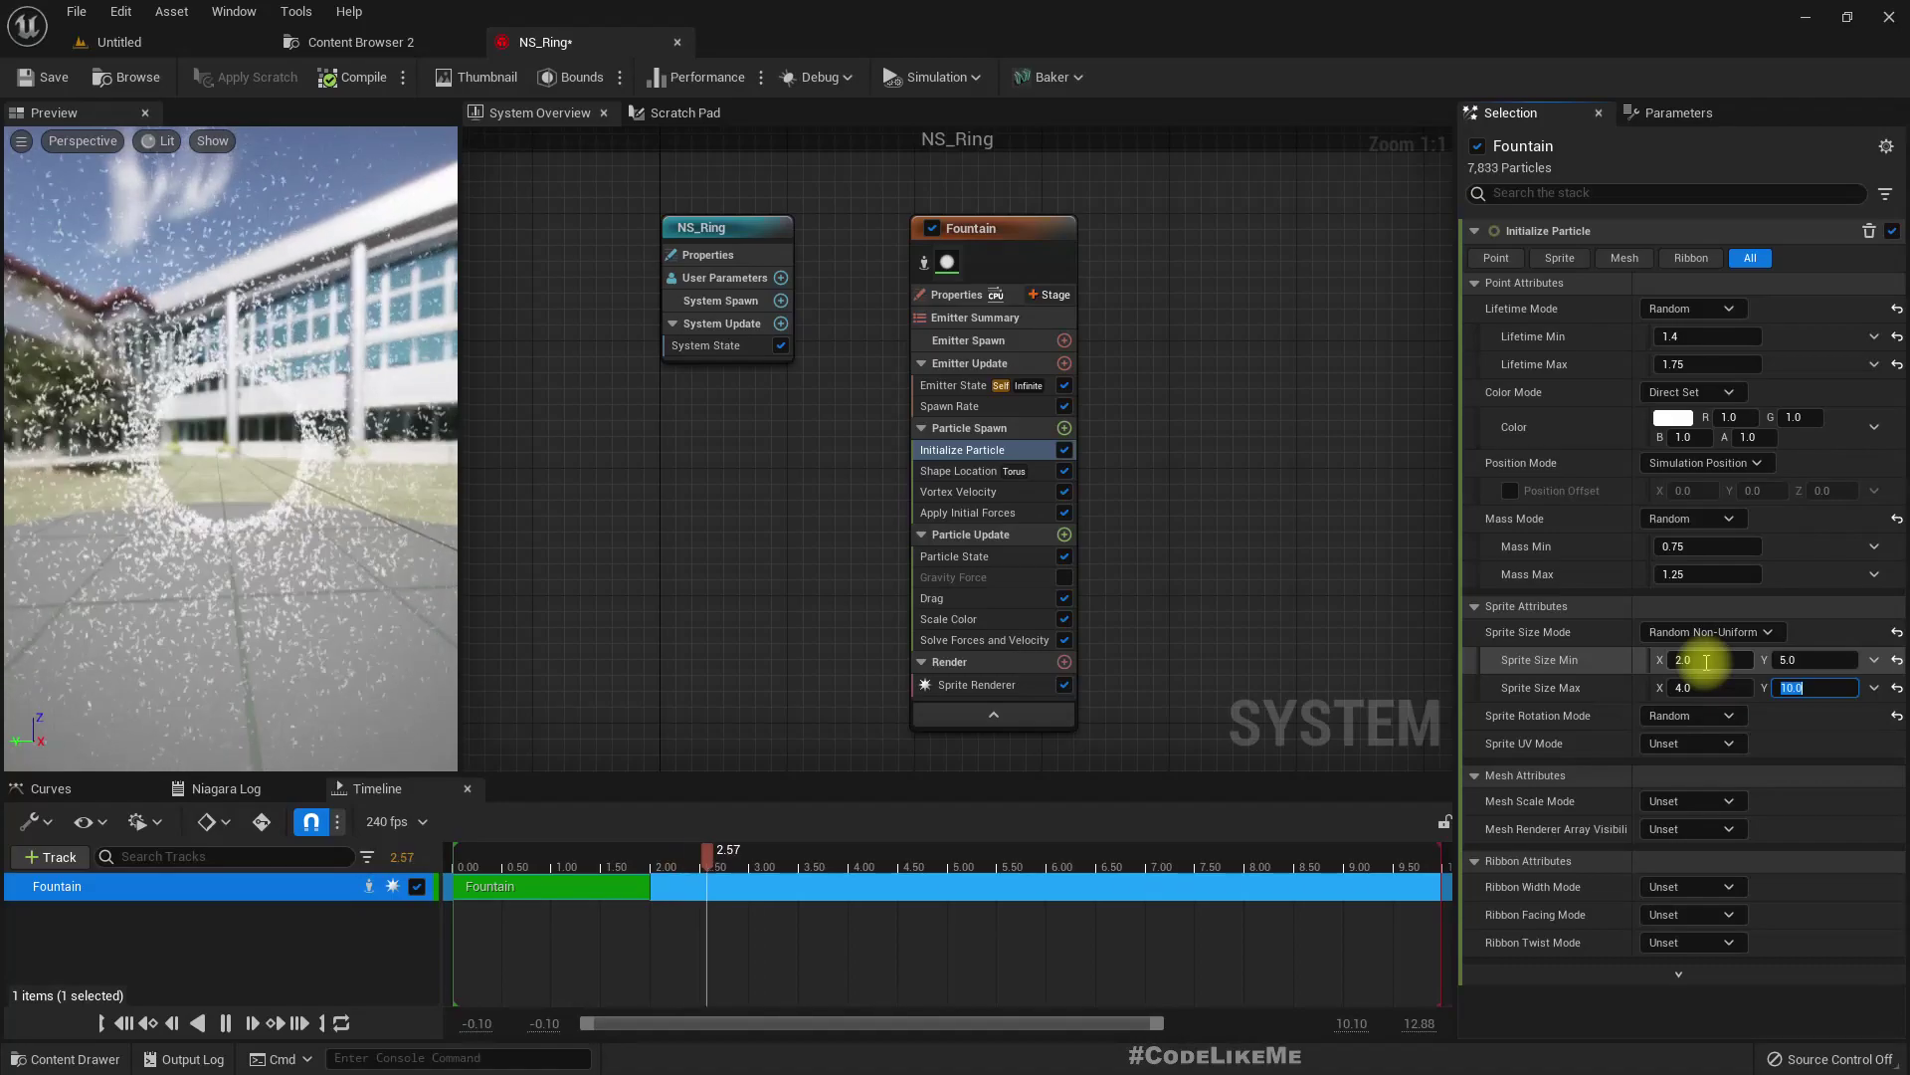
{"action": "left_click", "coordinate": [1804, 660]}
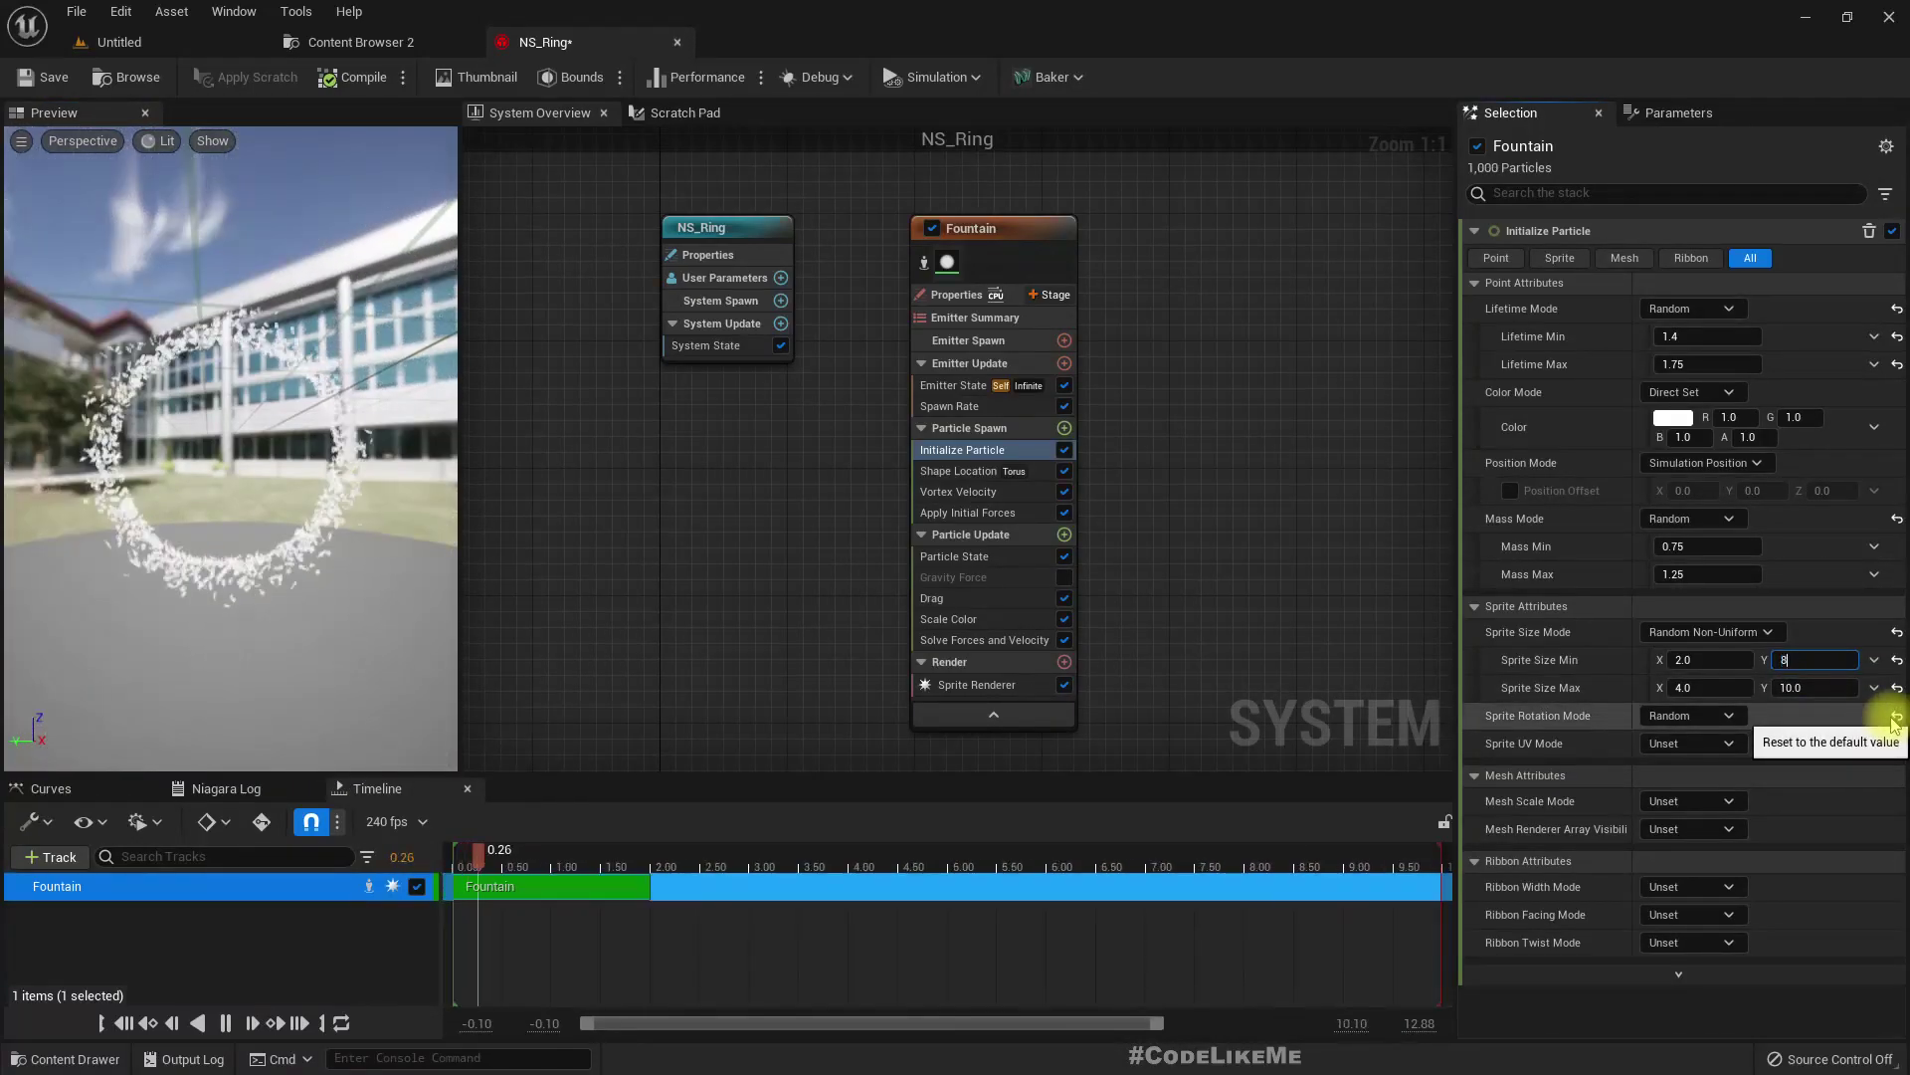
{"action": "type", "text": "8"}
{"action": "key", "text": "Tab"}
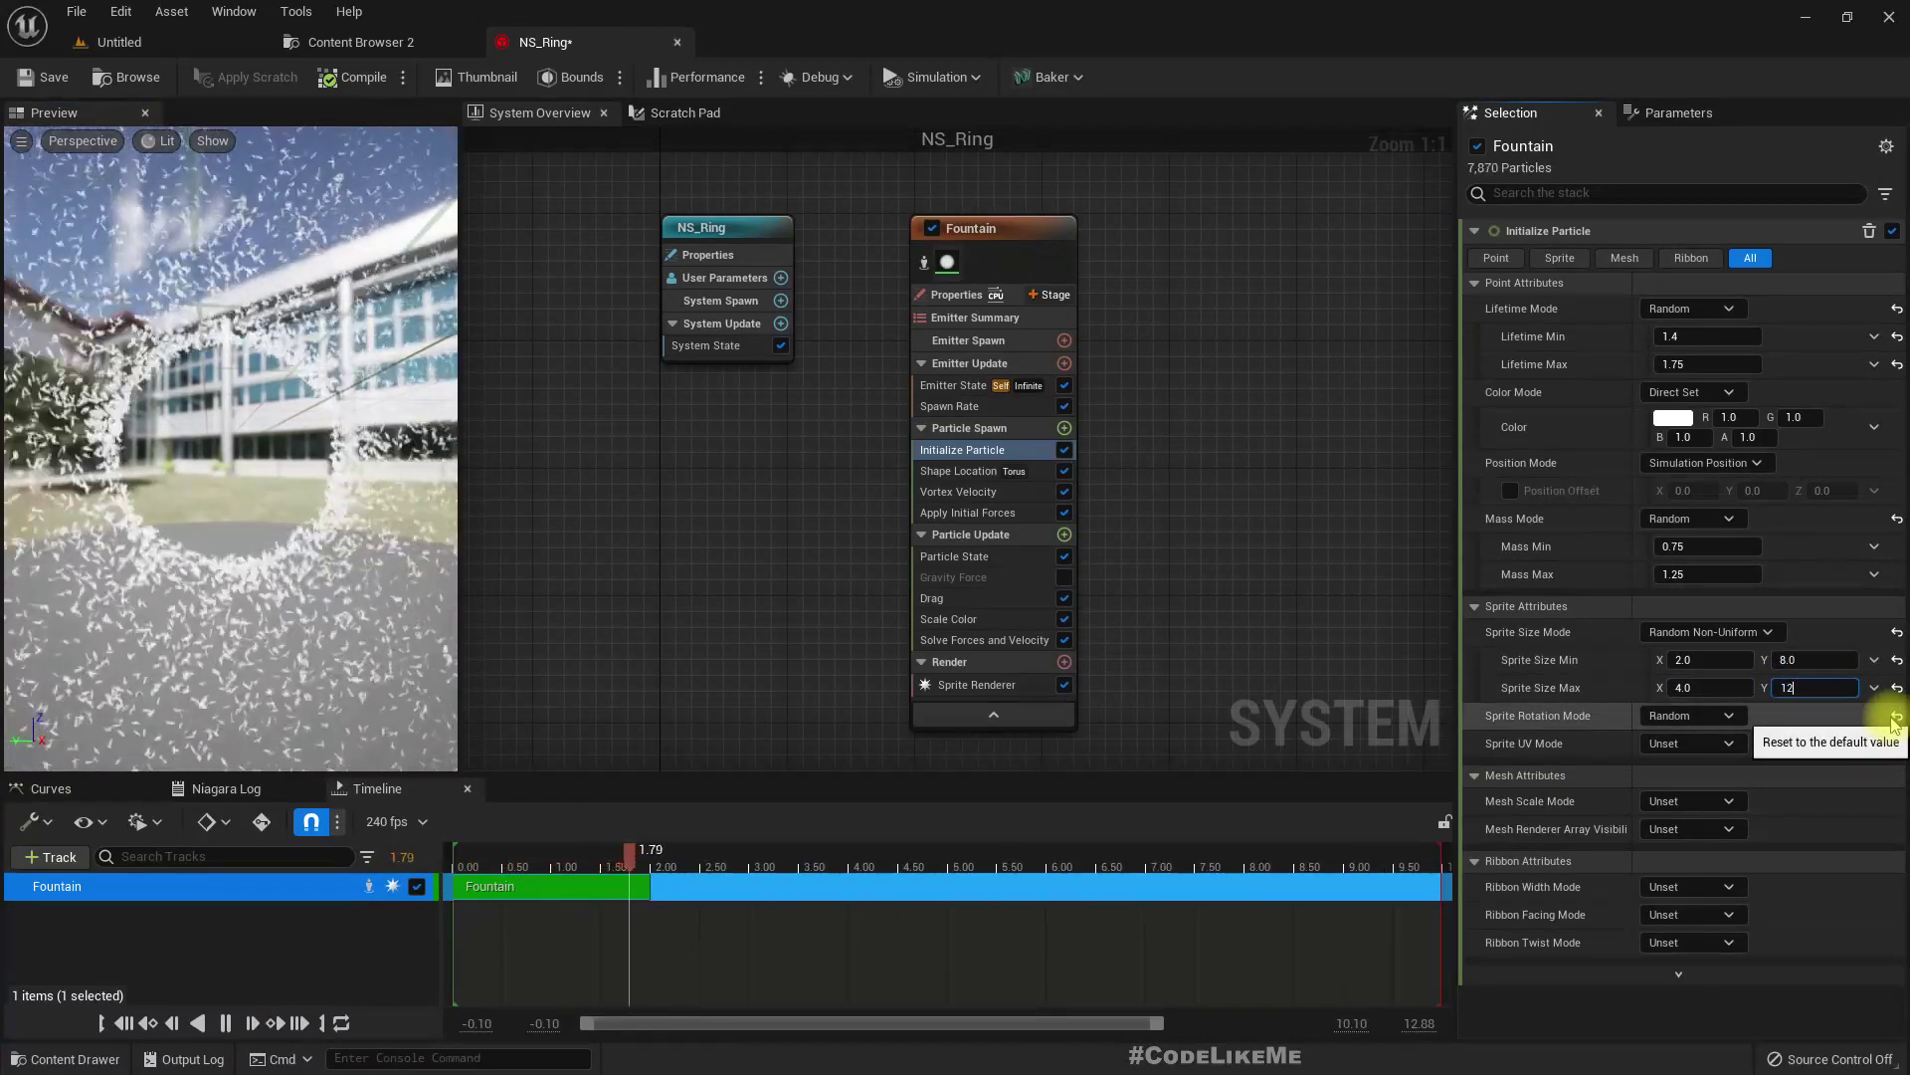
{"action": "type", "text": "12"}
{"action": "key", "text": "Return"}
Narrow the sprites by setting Sprite Size Min X to 1 and Sprite Size Max X to 3
{"action": "left_click", "coordinate": [1707, 660]}
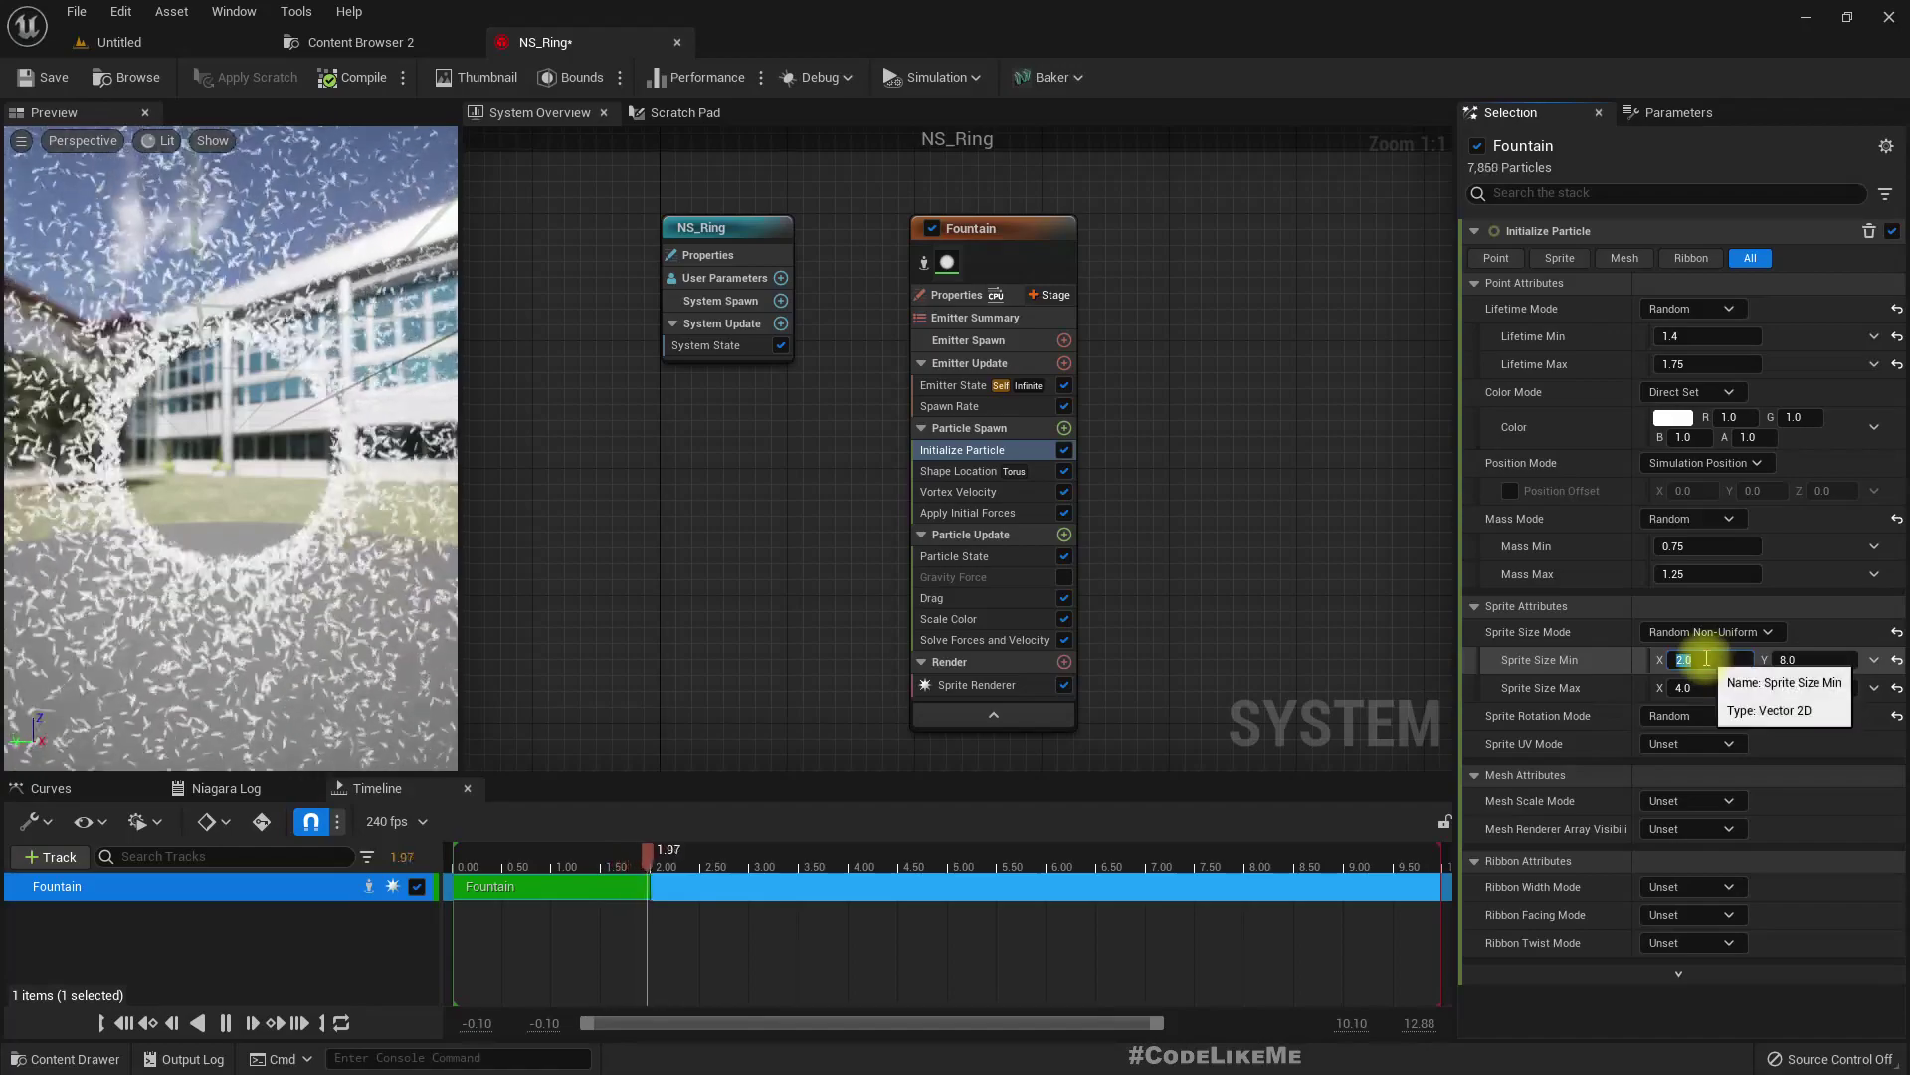
{"action": "type", "text": "1"}
{"action": "key", "text": "Tab"}
{"action": "key", "text": "Tab"}
{"action": "type", "text": "3"}
{"action": "key", "text": "Return"}
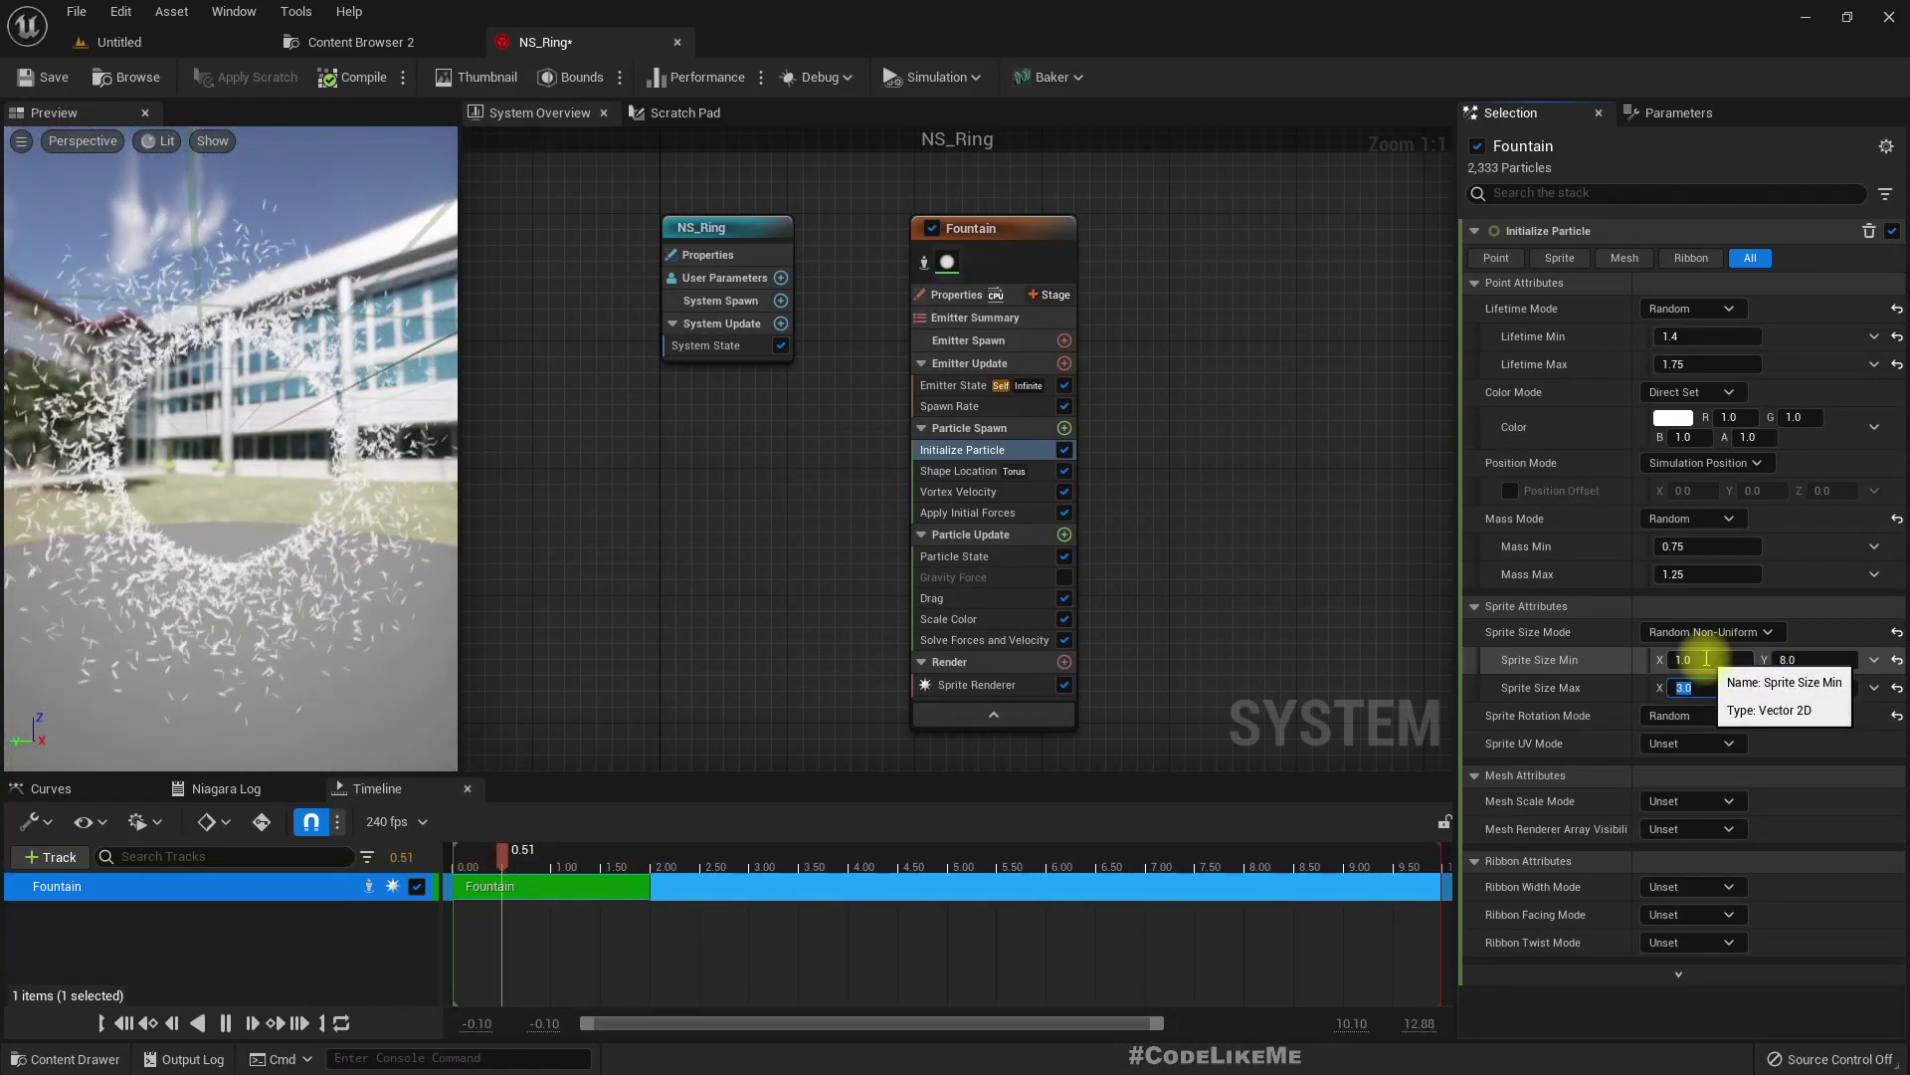
Set the Sprite Renderer's Alignment to Velocity Aligned and check the streaks in the level
{"action": "left_click", "coordinate": [977, 685]}
{"action": "left_click", "coordinate": [1669, 394]}
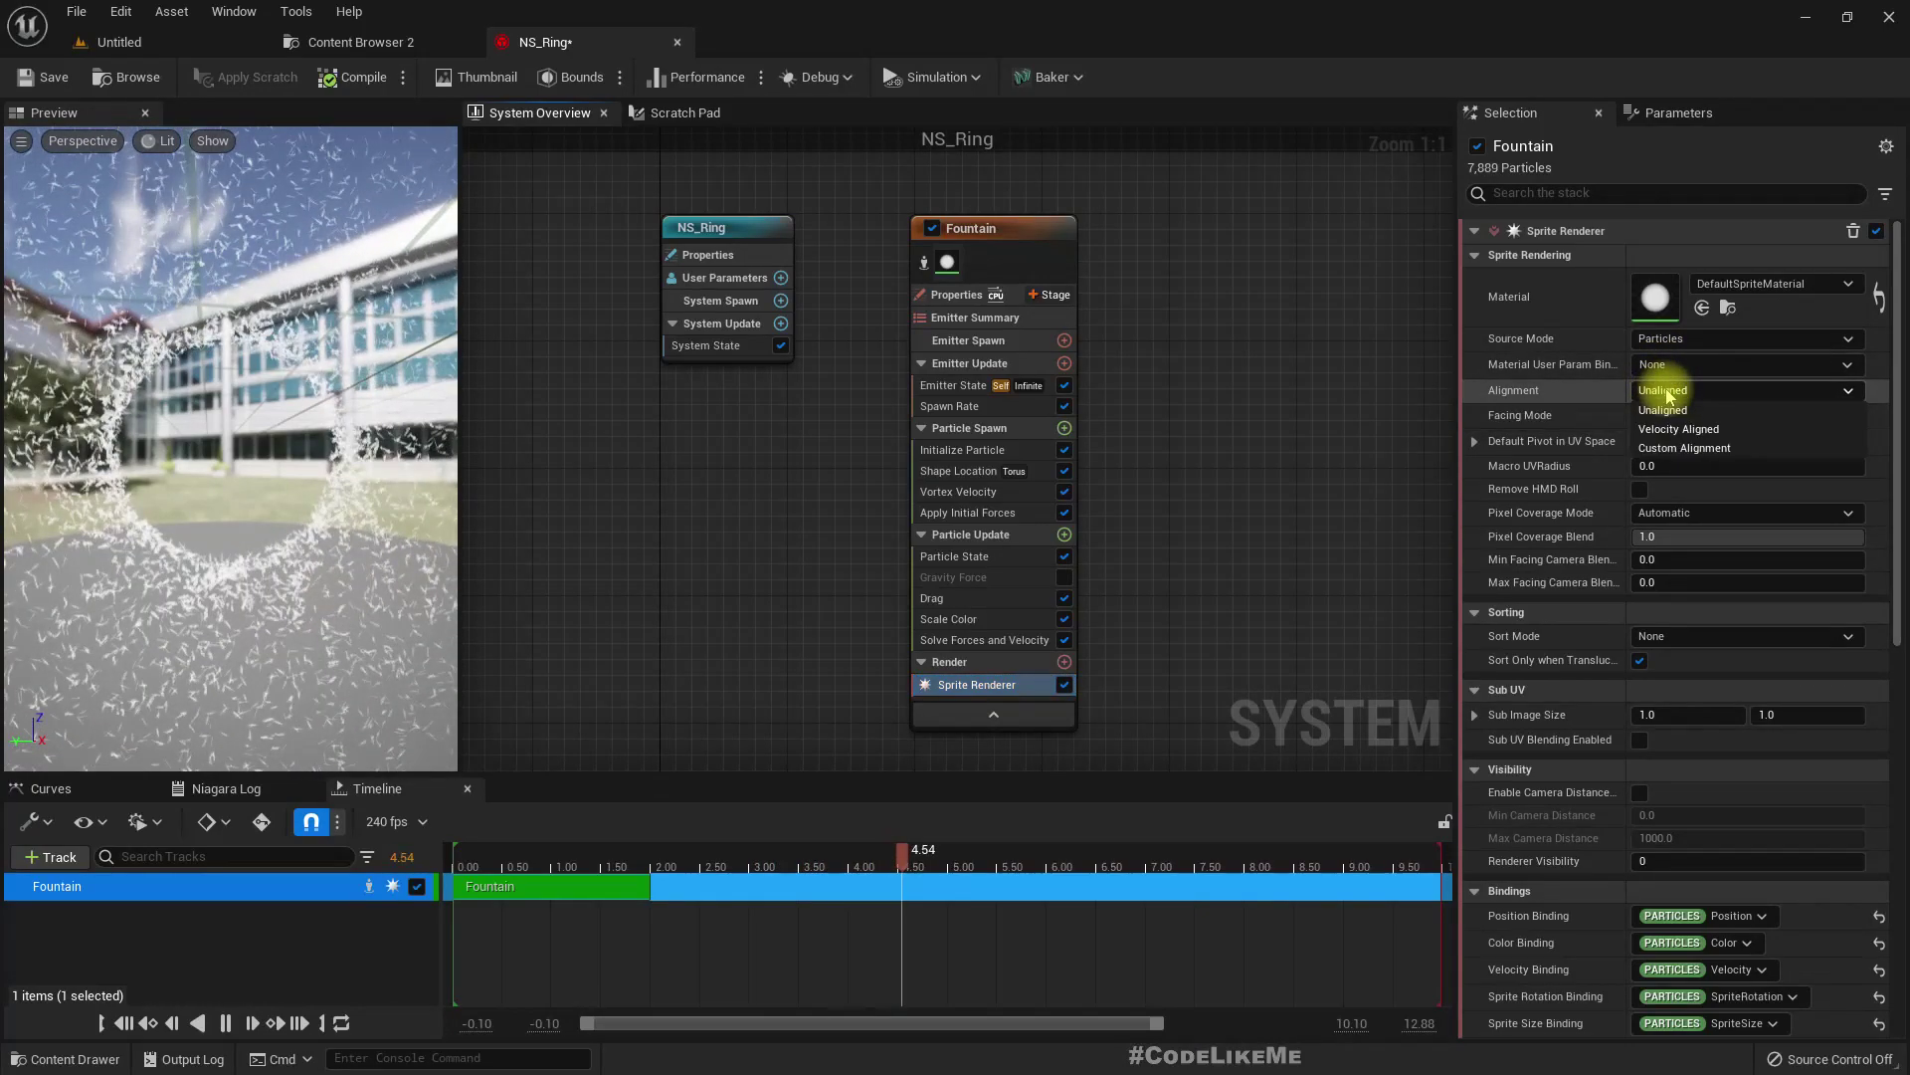
{"action": "left_click", "coordinate": [1675, 430]}
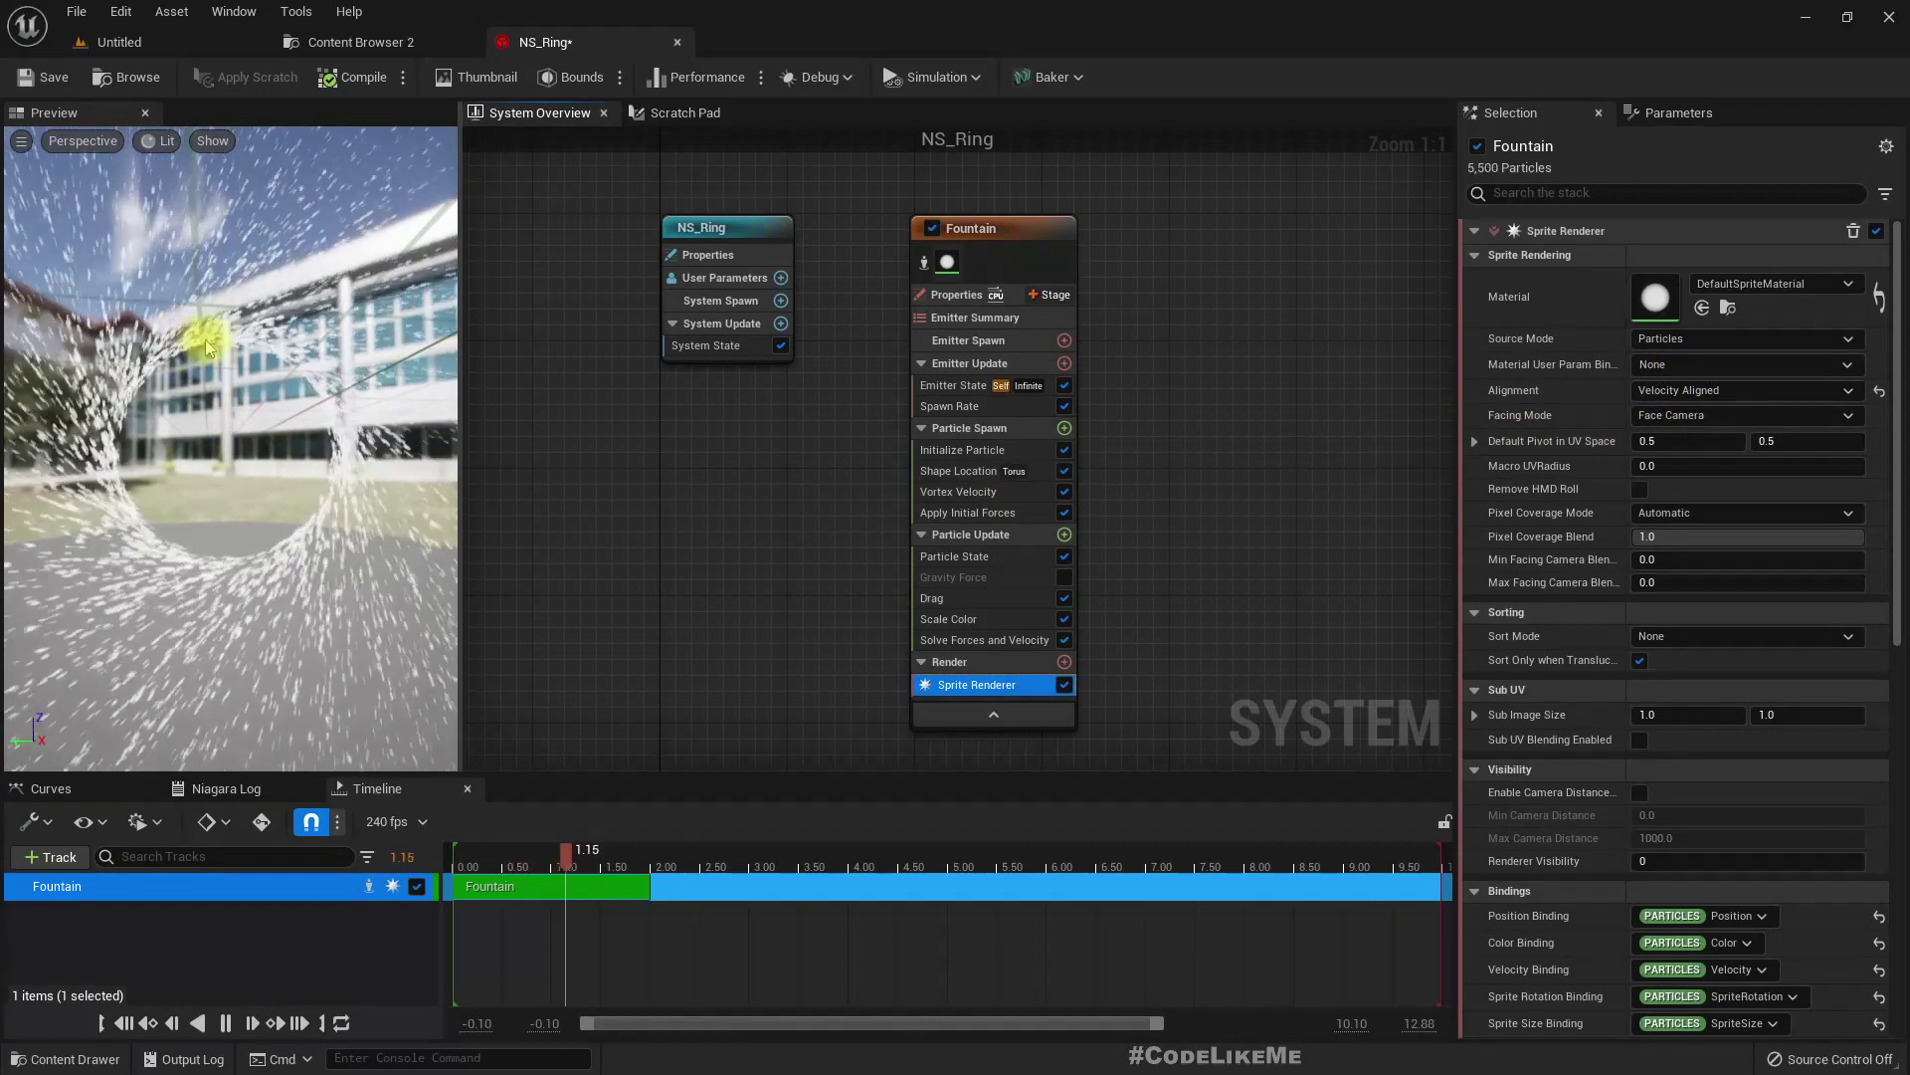
{"action": "left_click_drag", "start_coordinate": [285, 460], "coordinate": [329, 570]}
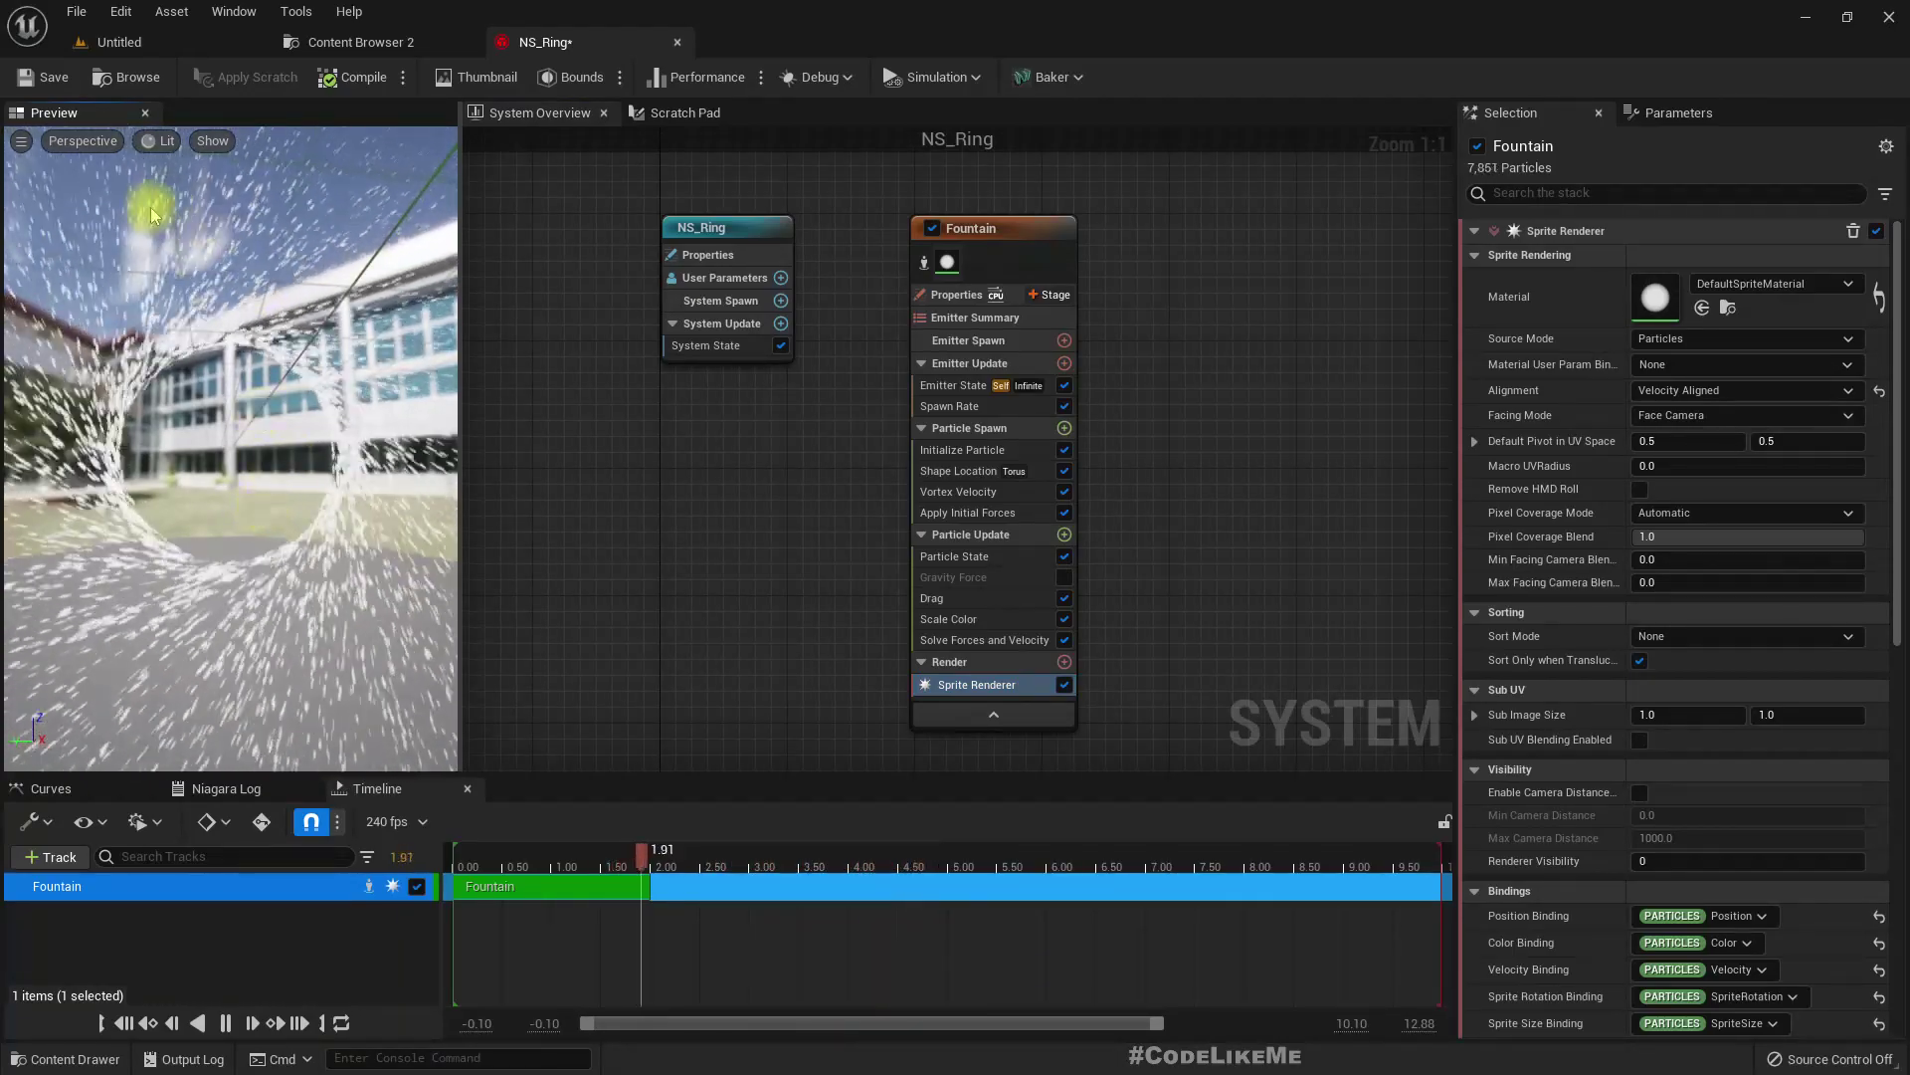
{"action": "left_click", "coordinate": [114, 42]}
{"action": "mouse_move", "coordinate": [901, 418]}
{"action": "right_mouse_down"}
{"action": "mouse_move", "coordinate": [796, 502]}
{"action": "mouse_move", "coordinate": [900, 427]}
{"action": "right_mouse_up"}
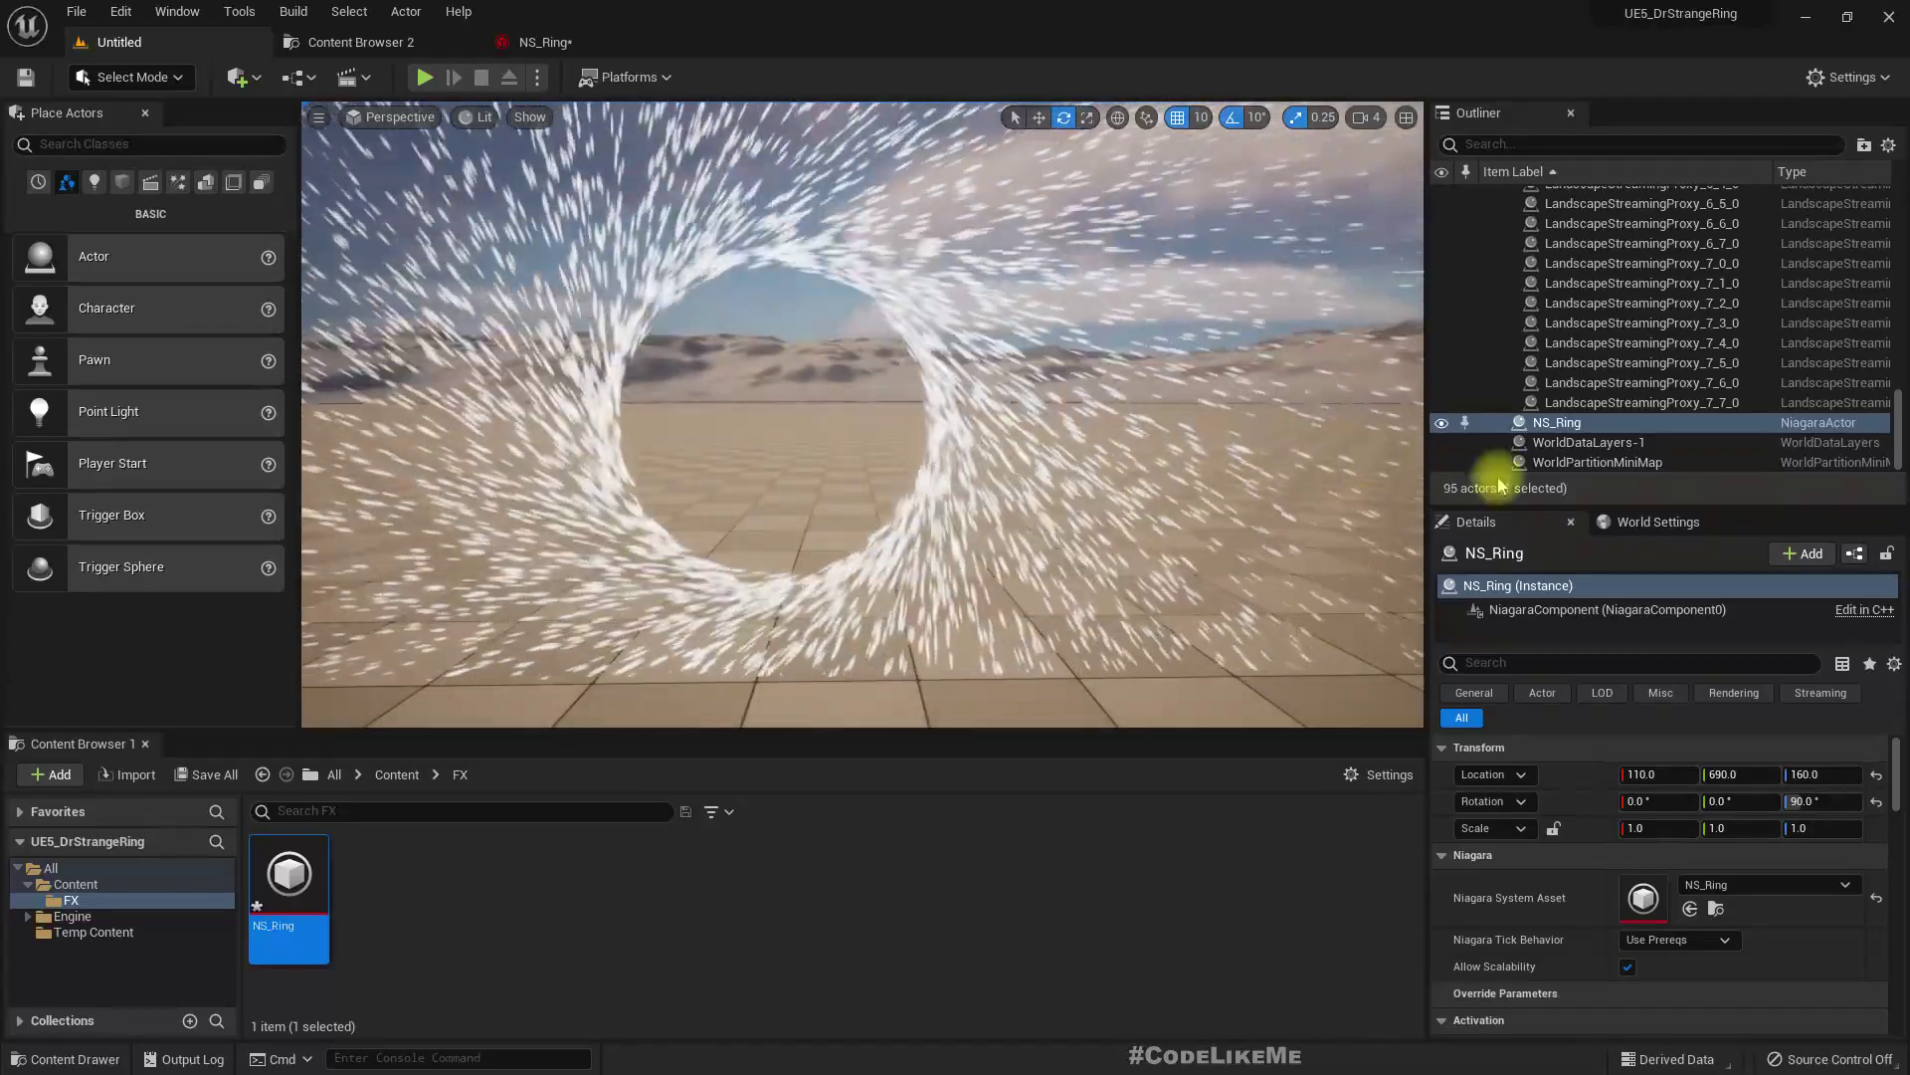
Rotate the NS_Ring actor to about 147.6° around its Z axis in the level
{"action": "left_click", "coordinate": [1582, 442]}
{"action": "left_click", "coordinate": [1556, 423]}
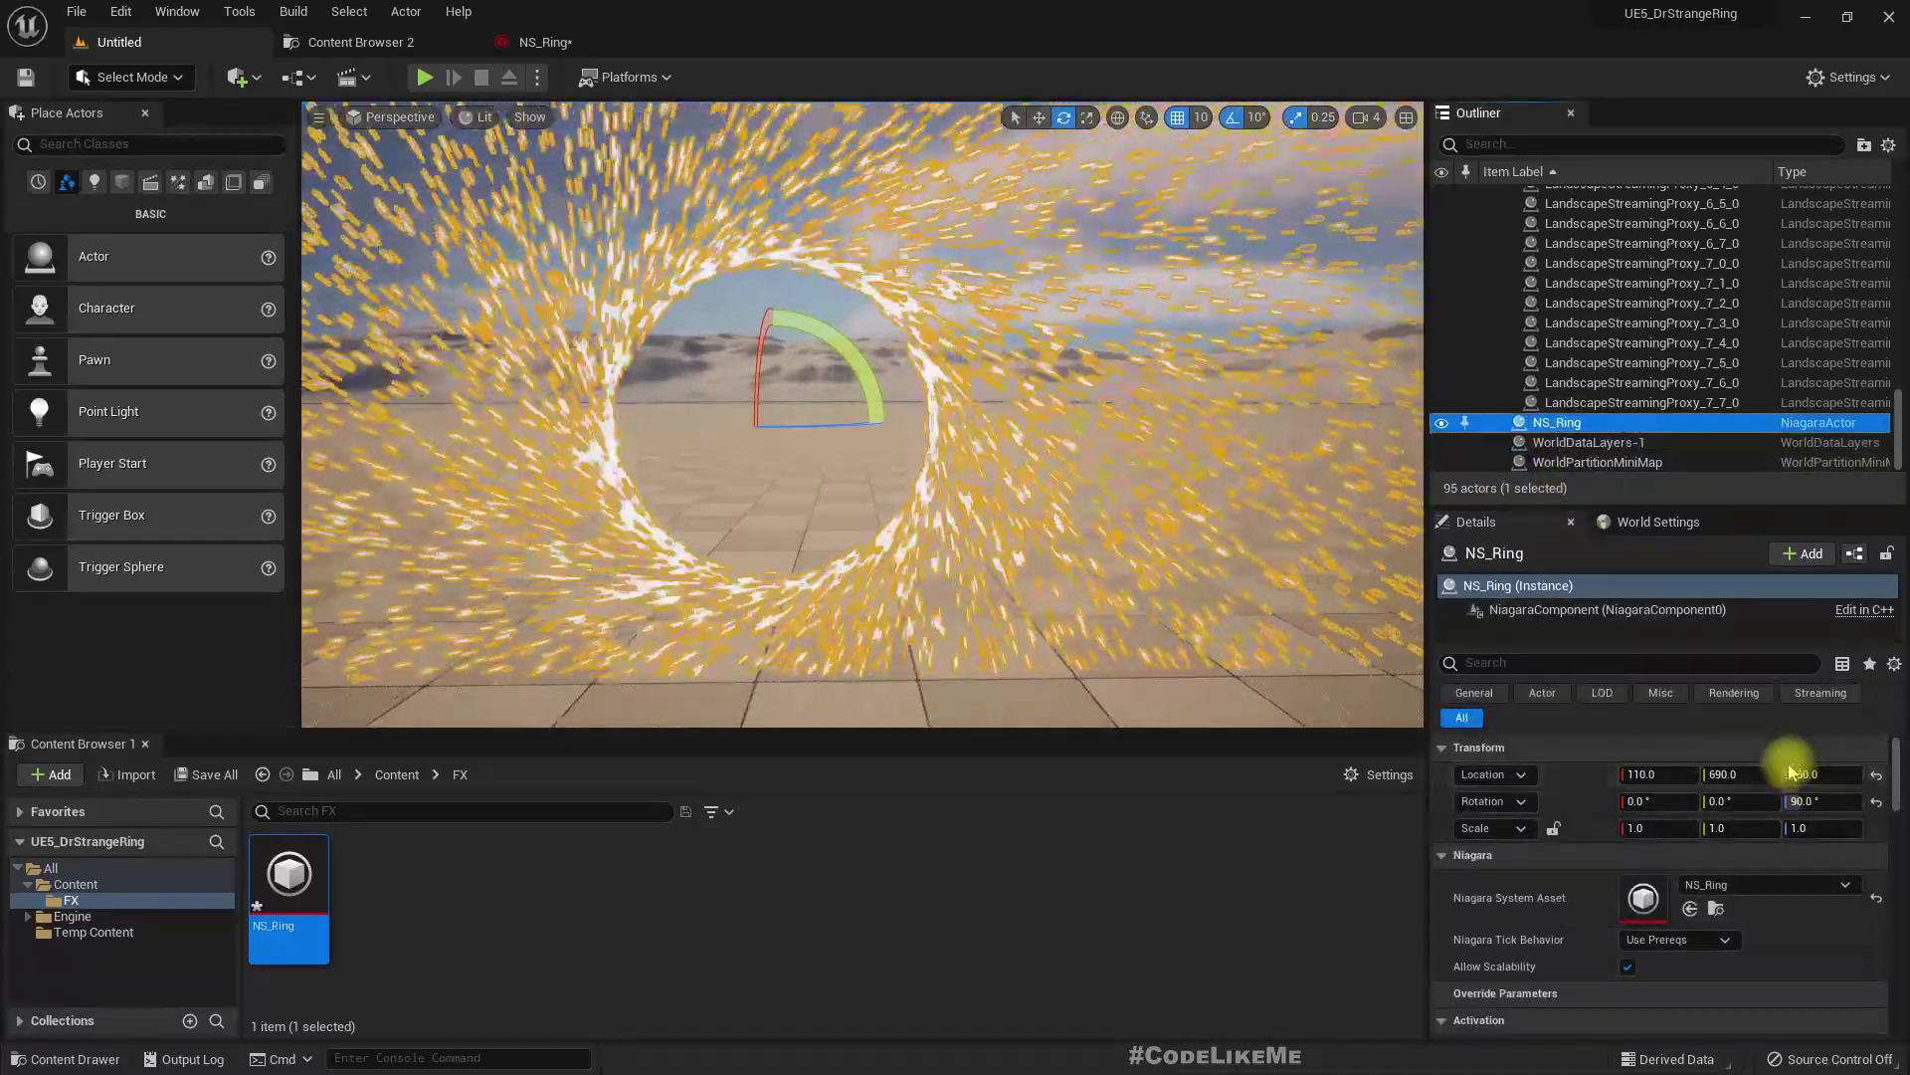
{"action": "left_click_drag", "start_coordinate": [1815, 799], "coordinate": [1875, 799]}
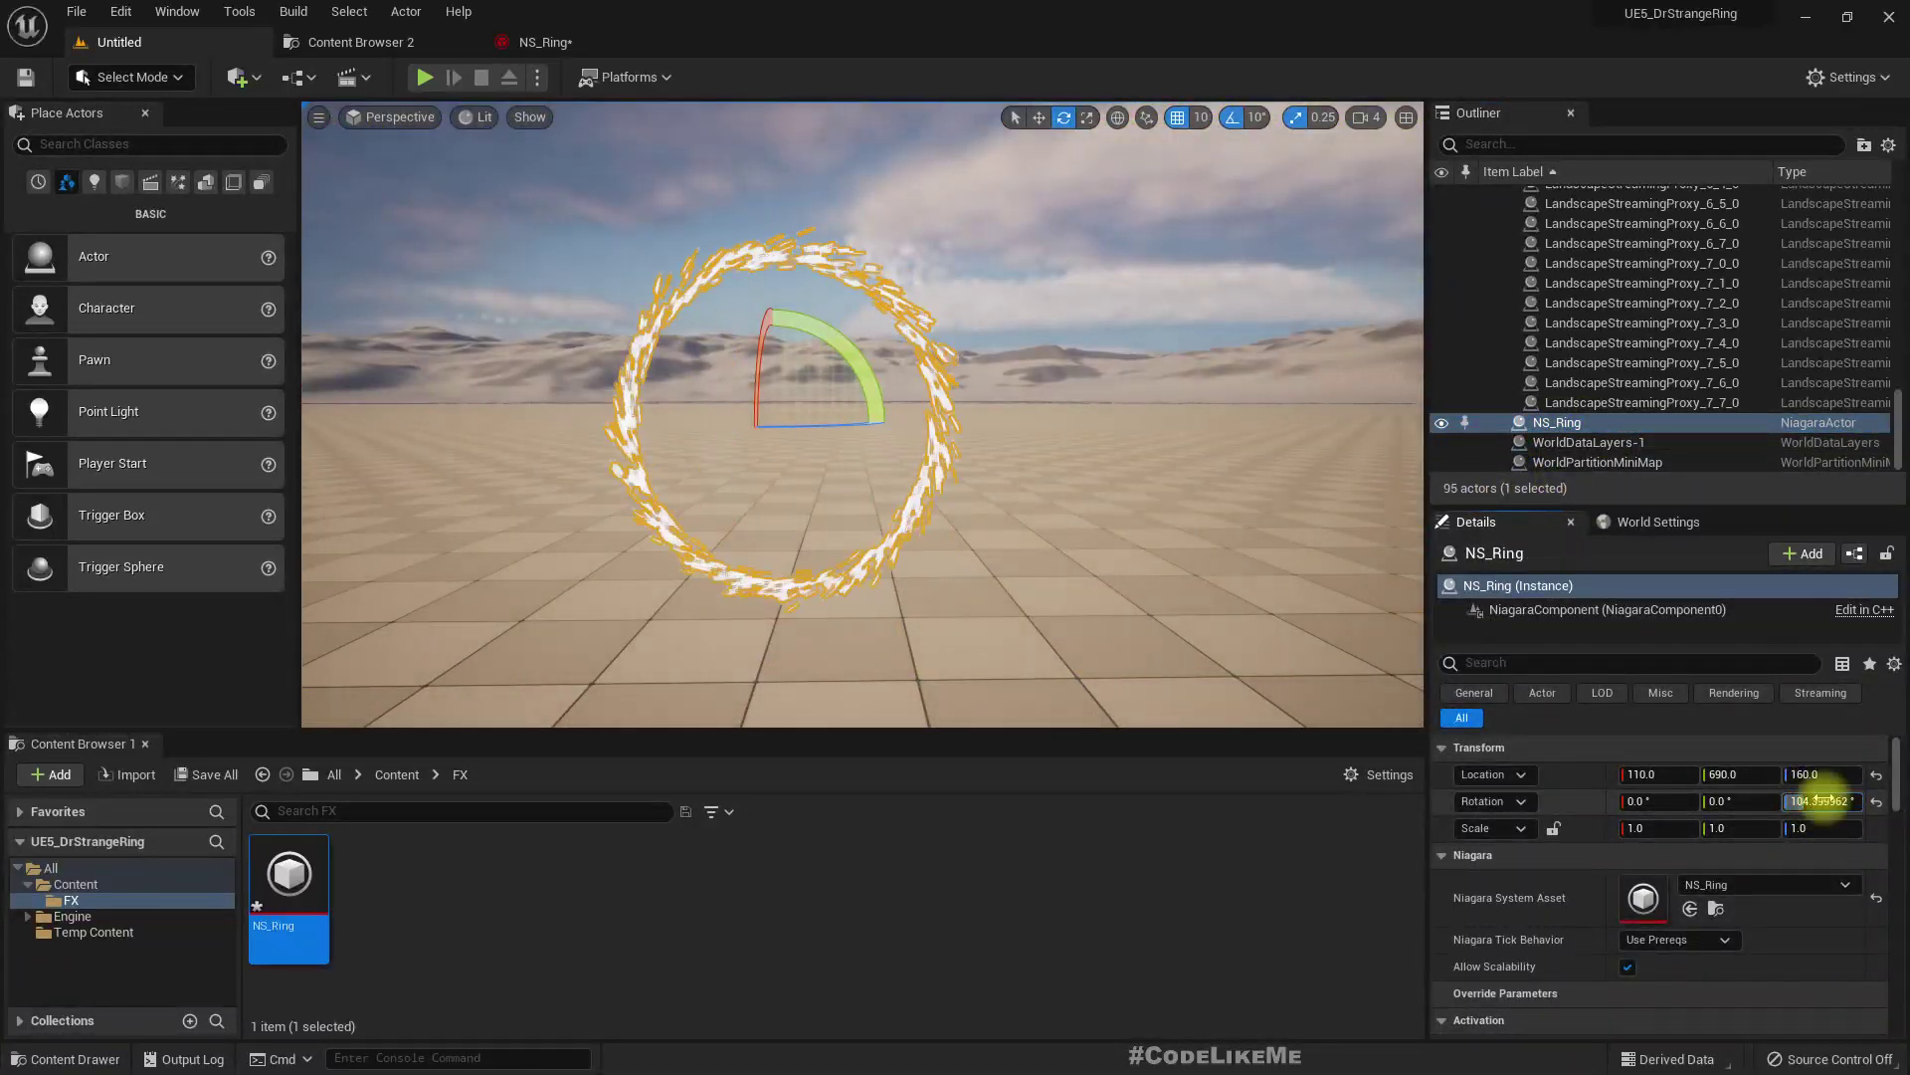
{"action": "right_click_drag", "start_coordinate": [1097, 464], "coordinate": [1284, 493]}
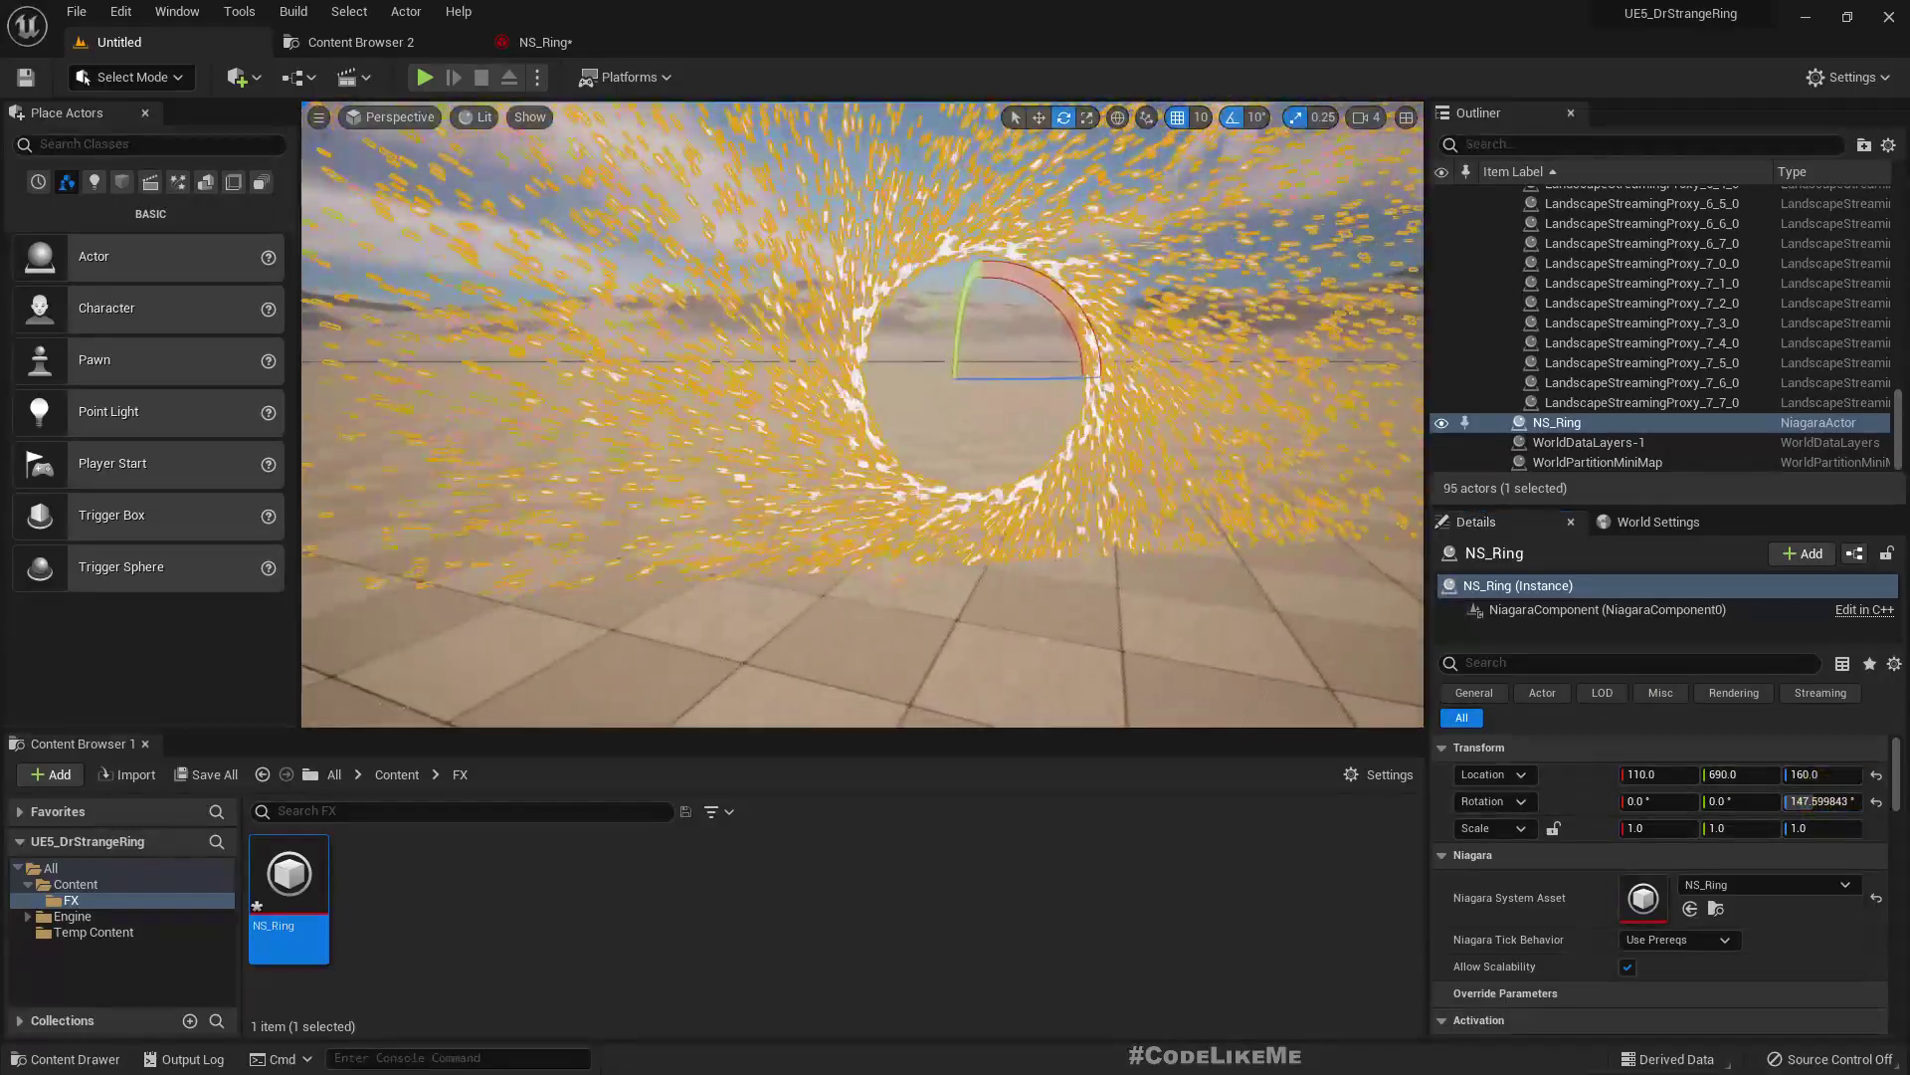
{"action": "right_click_drag", "start_coordinate": [862, 412], "coordinate": [850, 423]}
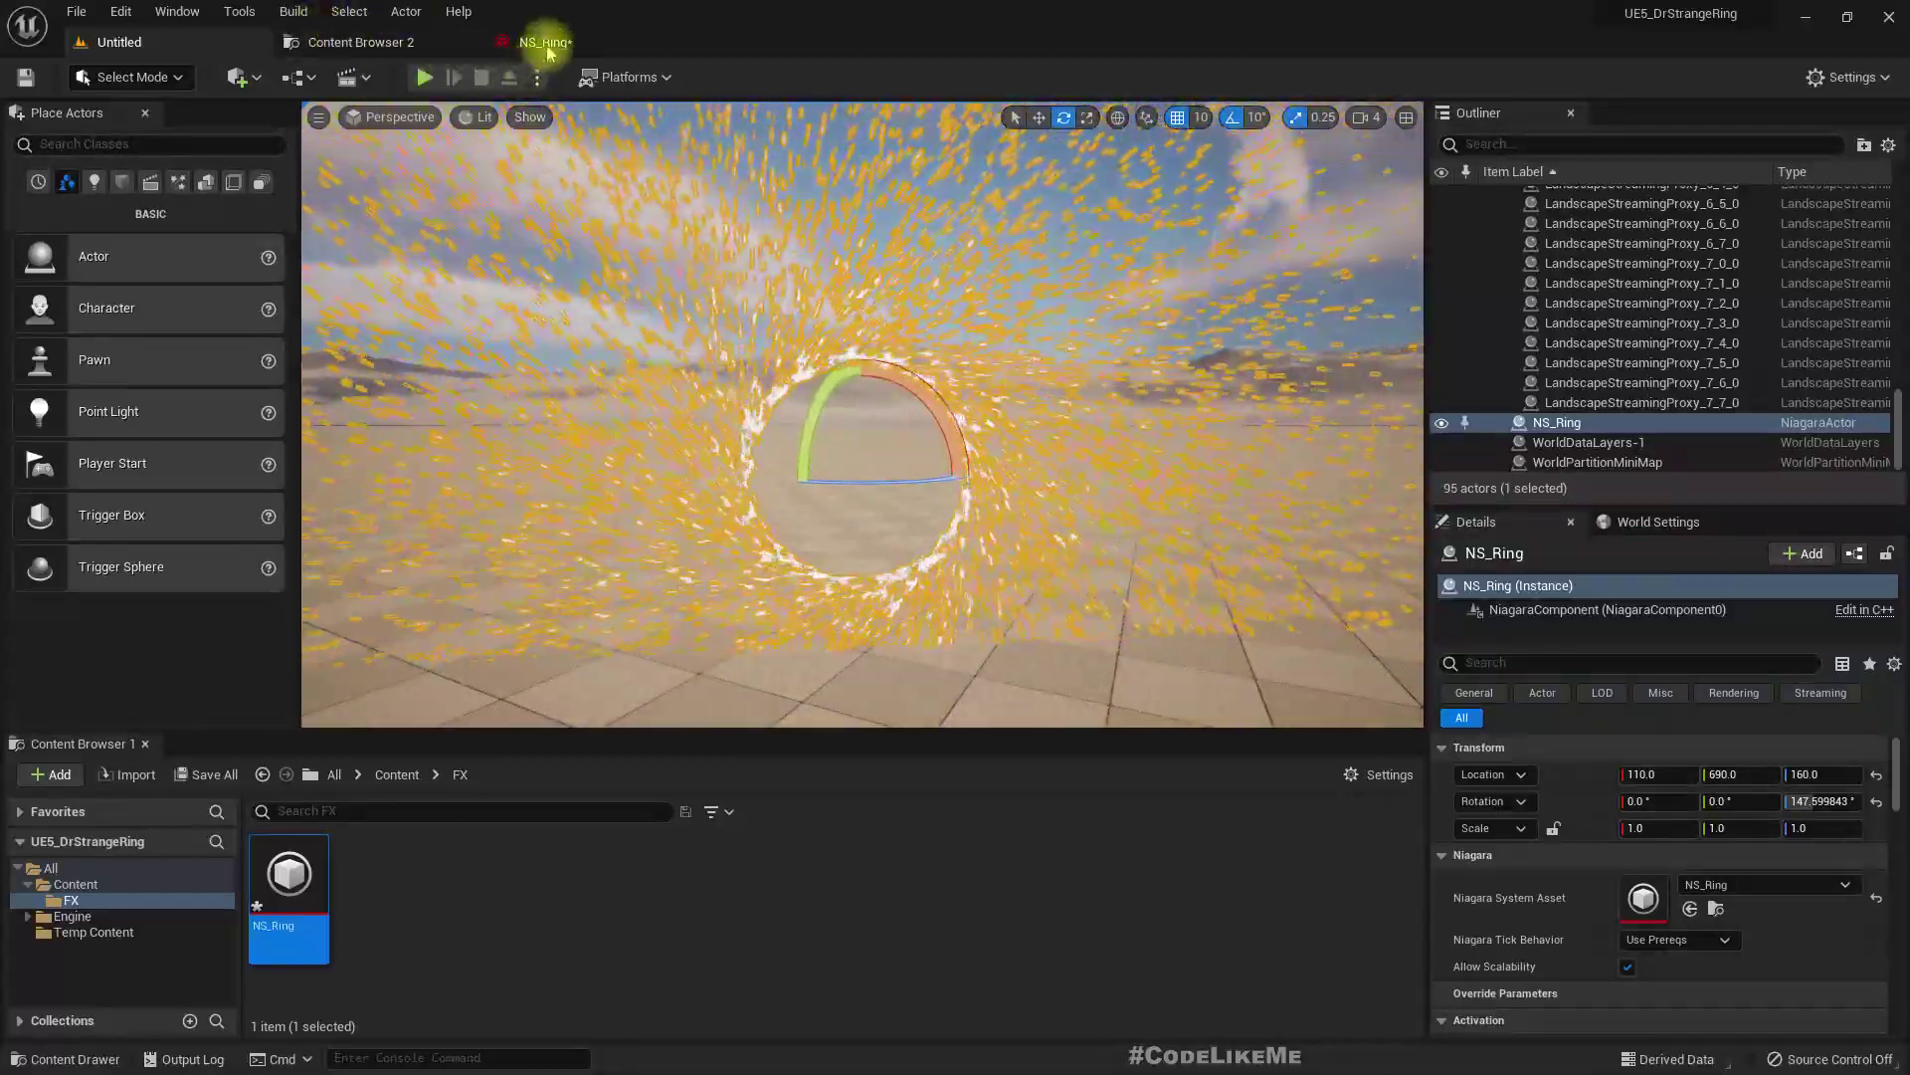
Add a Collision module to the Fountain emitter's Particle Update group and check the particles against the ground in the level's game view
{"action": "left_click", "coordinate": [545, 43]}
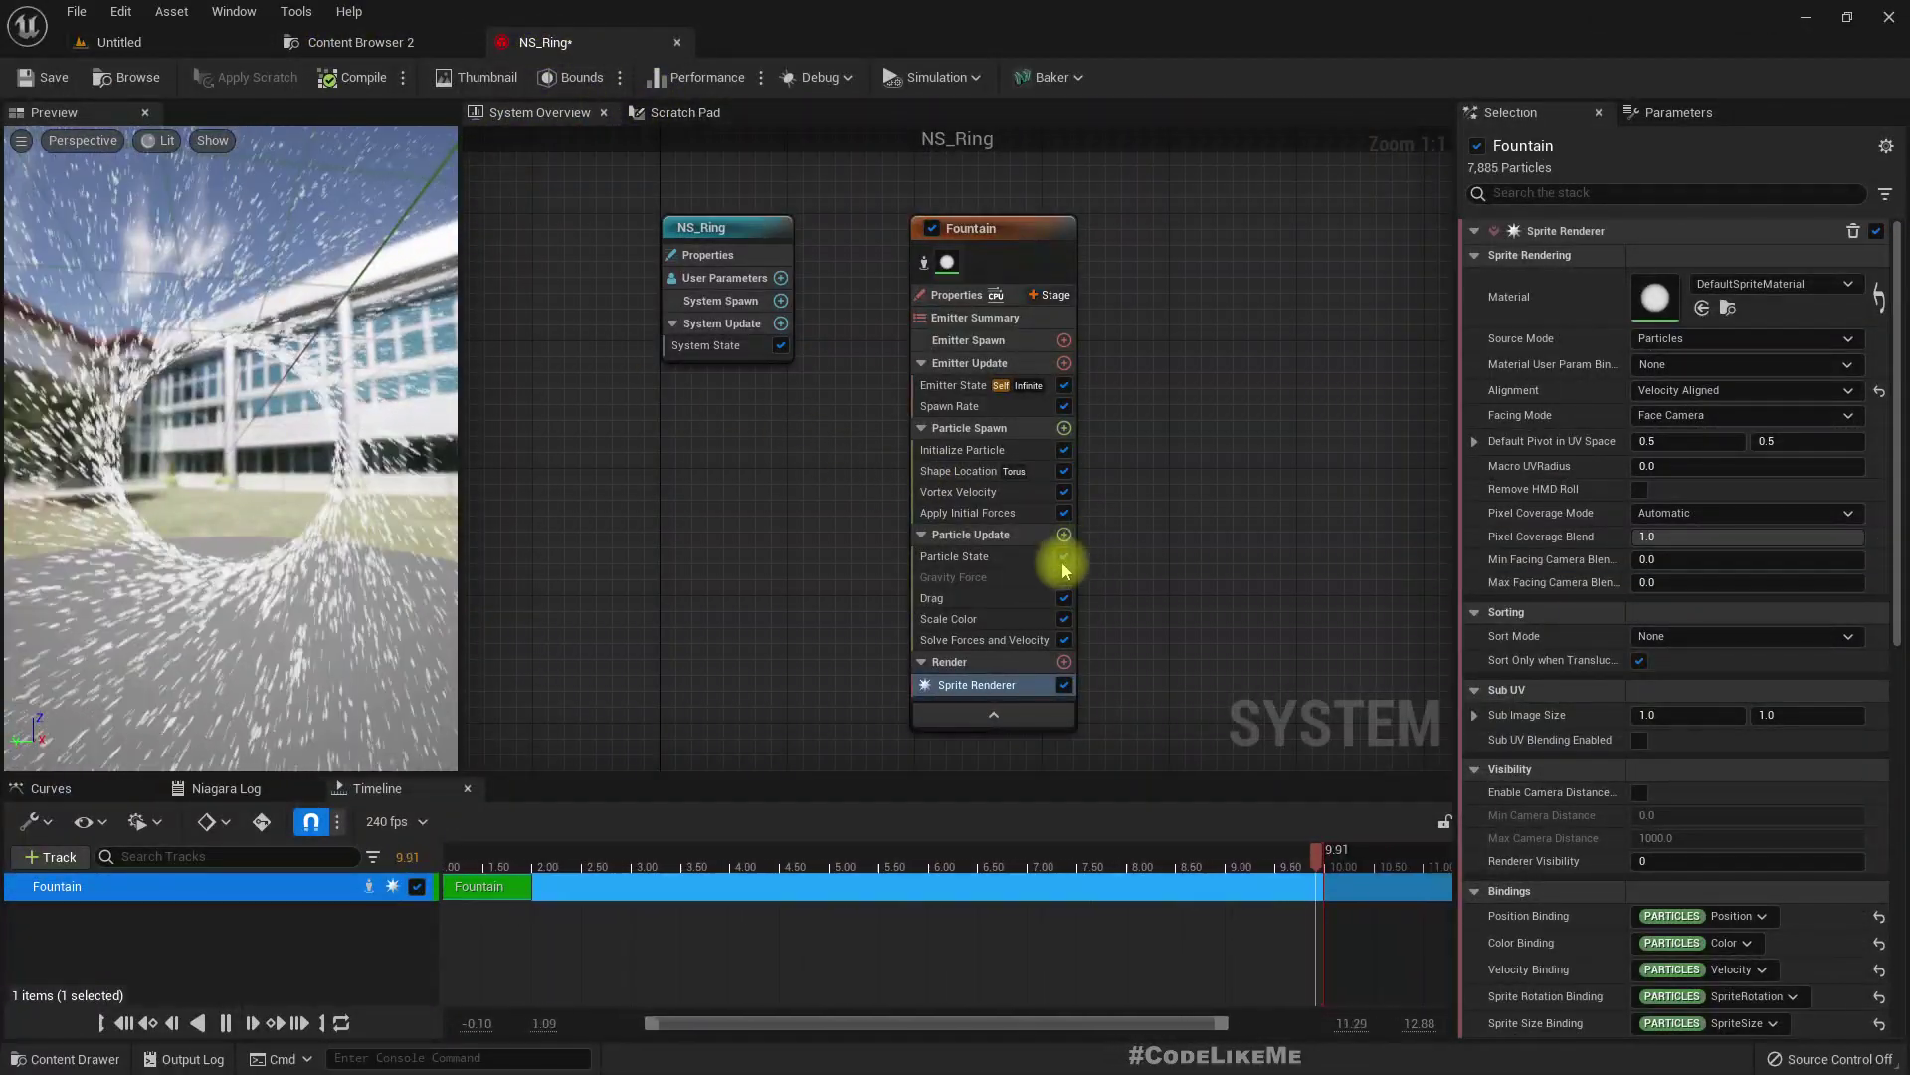
{"action": "left_click", "coordinate": [1064, 535]}
{"action": "type", "text": "collision"}
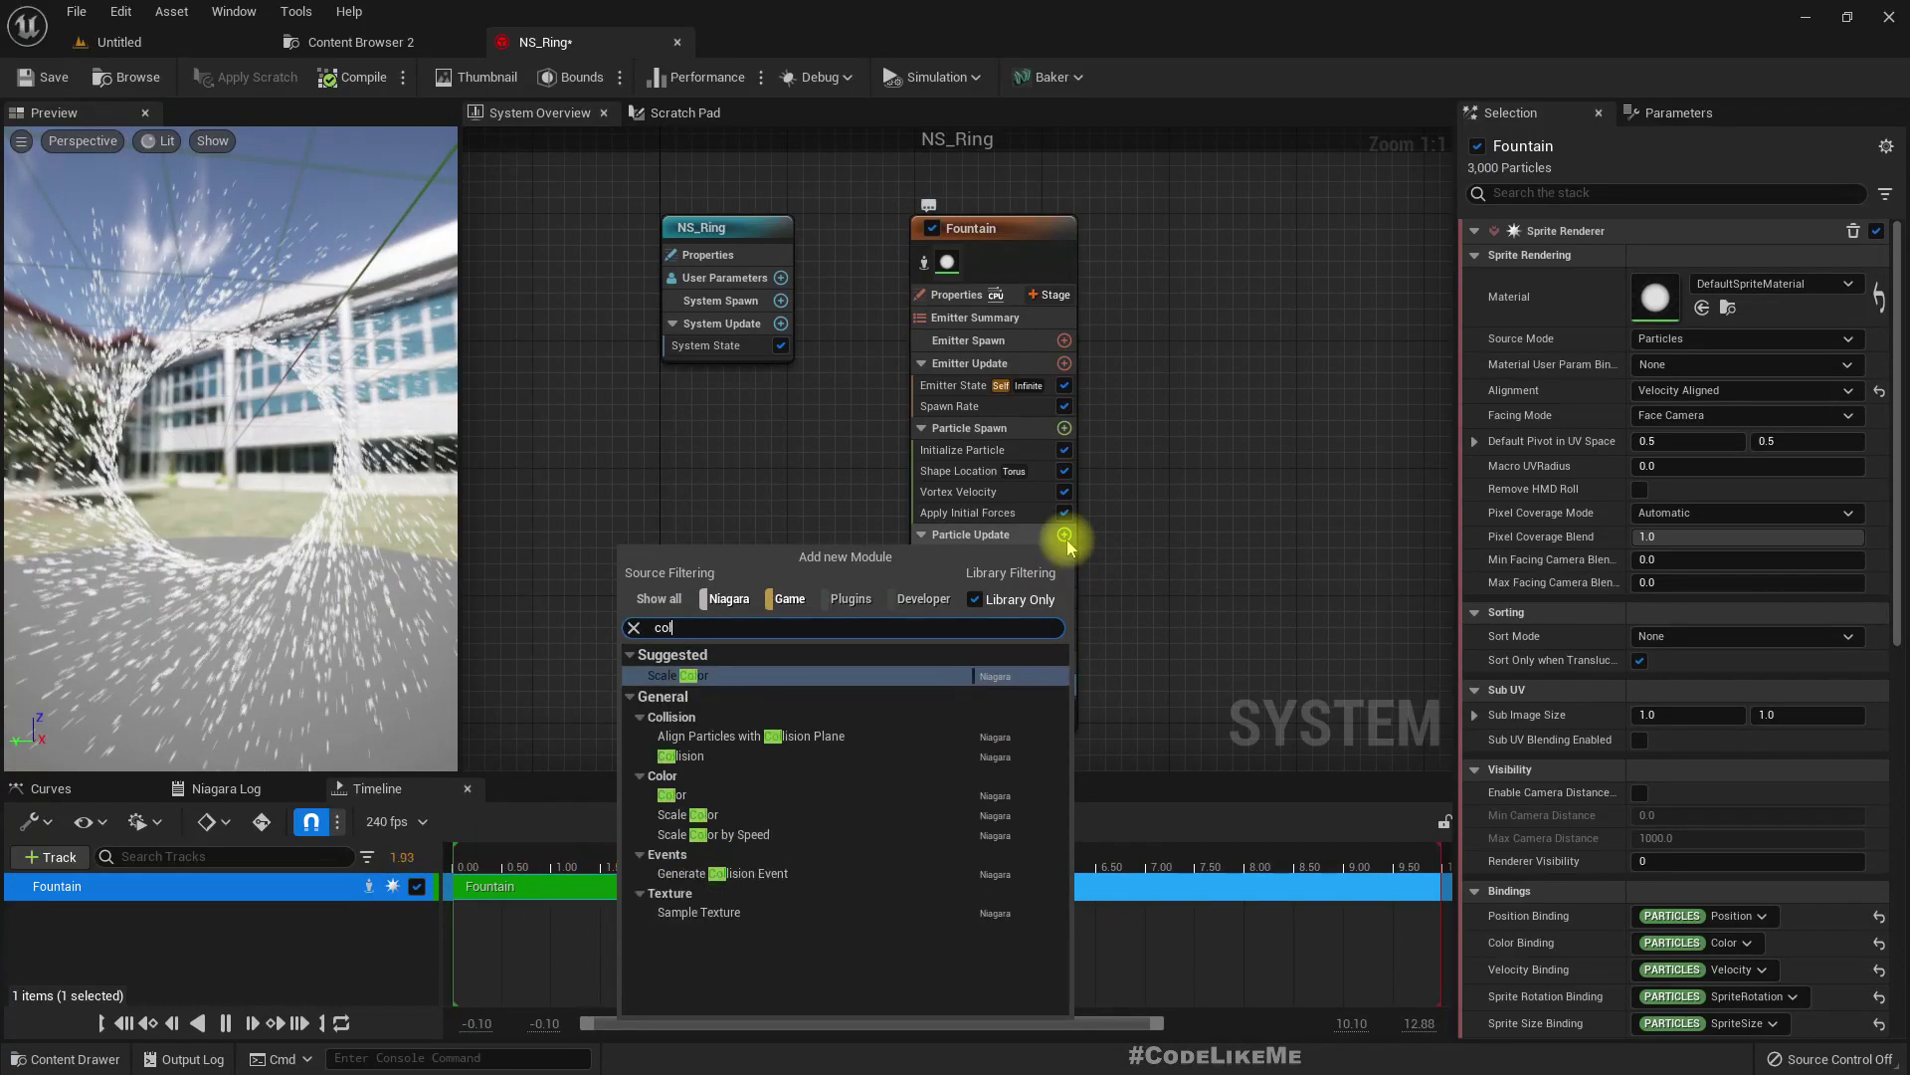
{"action": "key", "text": "Return"}
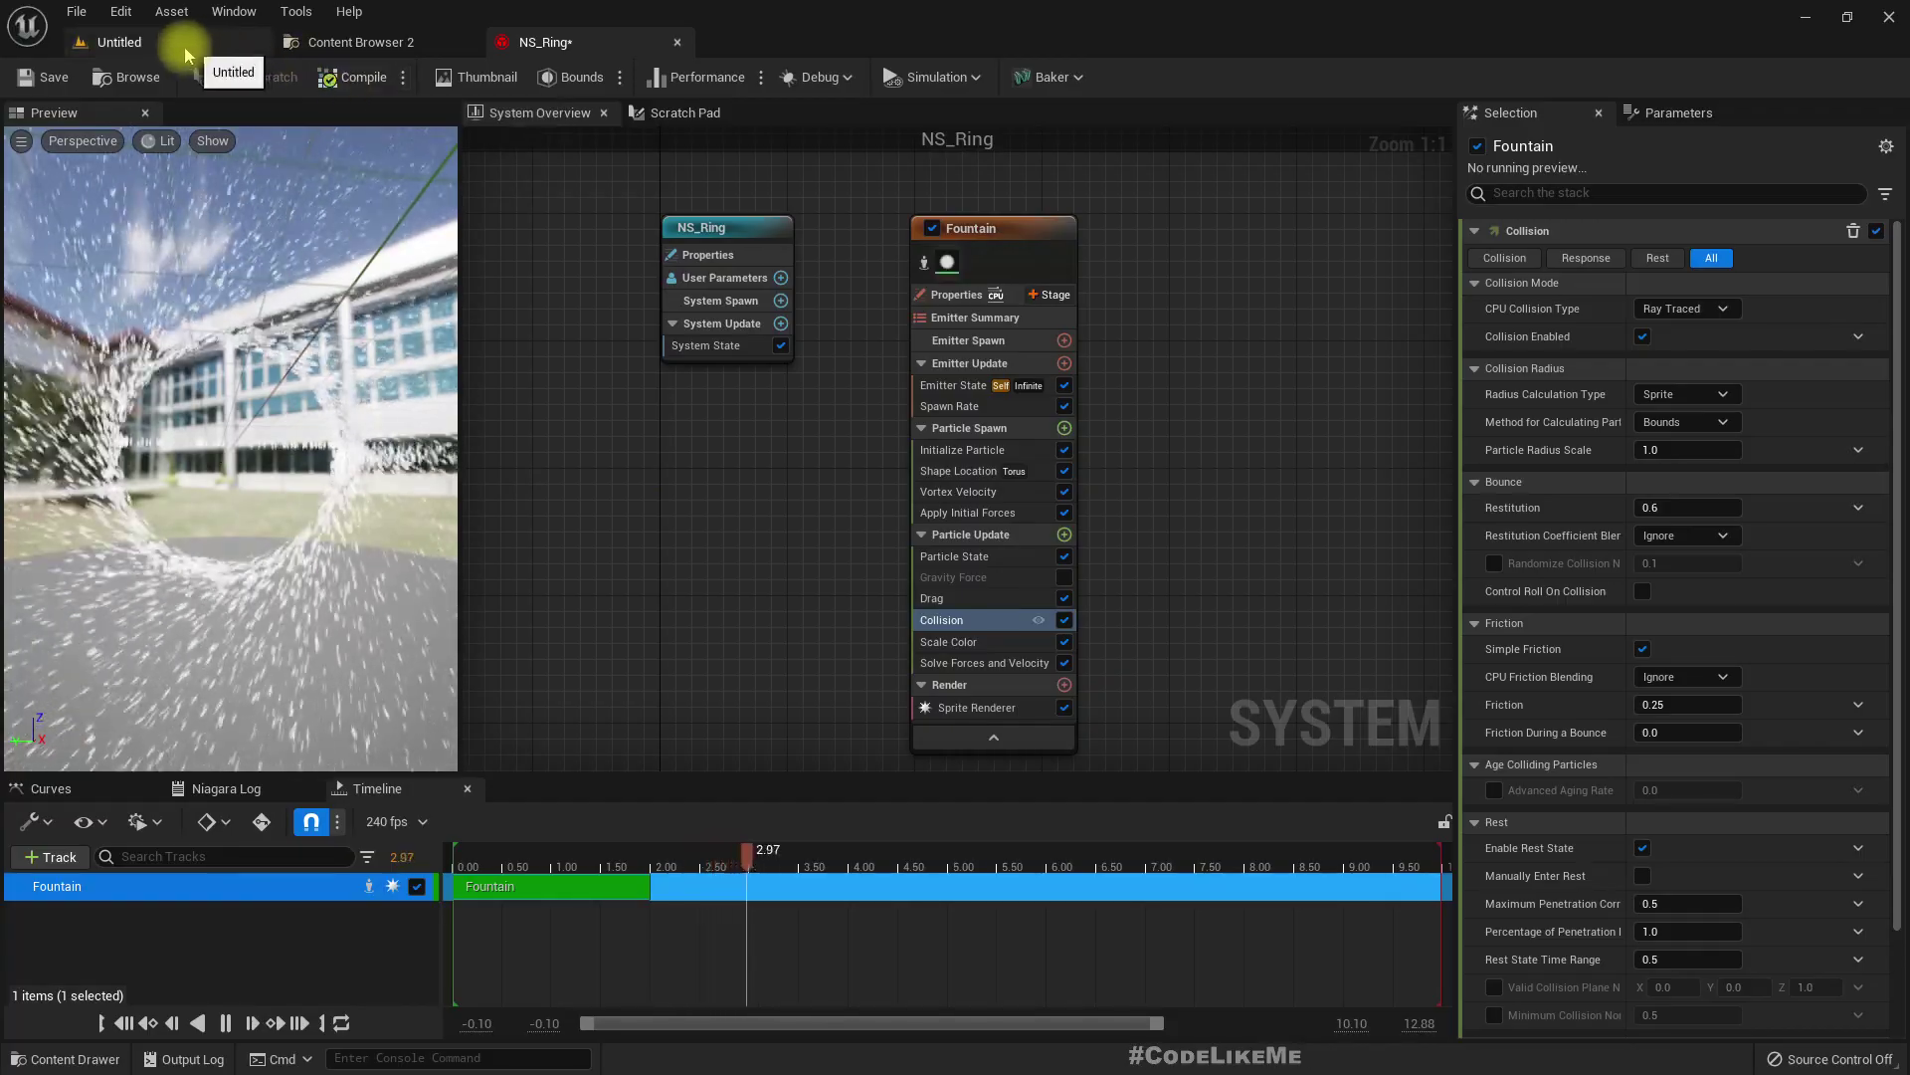
{"action": "left_click", "coordinate": [261, 42]}
{"action": "right_click_drag", "start_coordinate": [809, 329], "coordinate": [851, 348]}
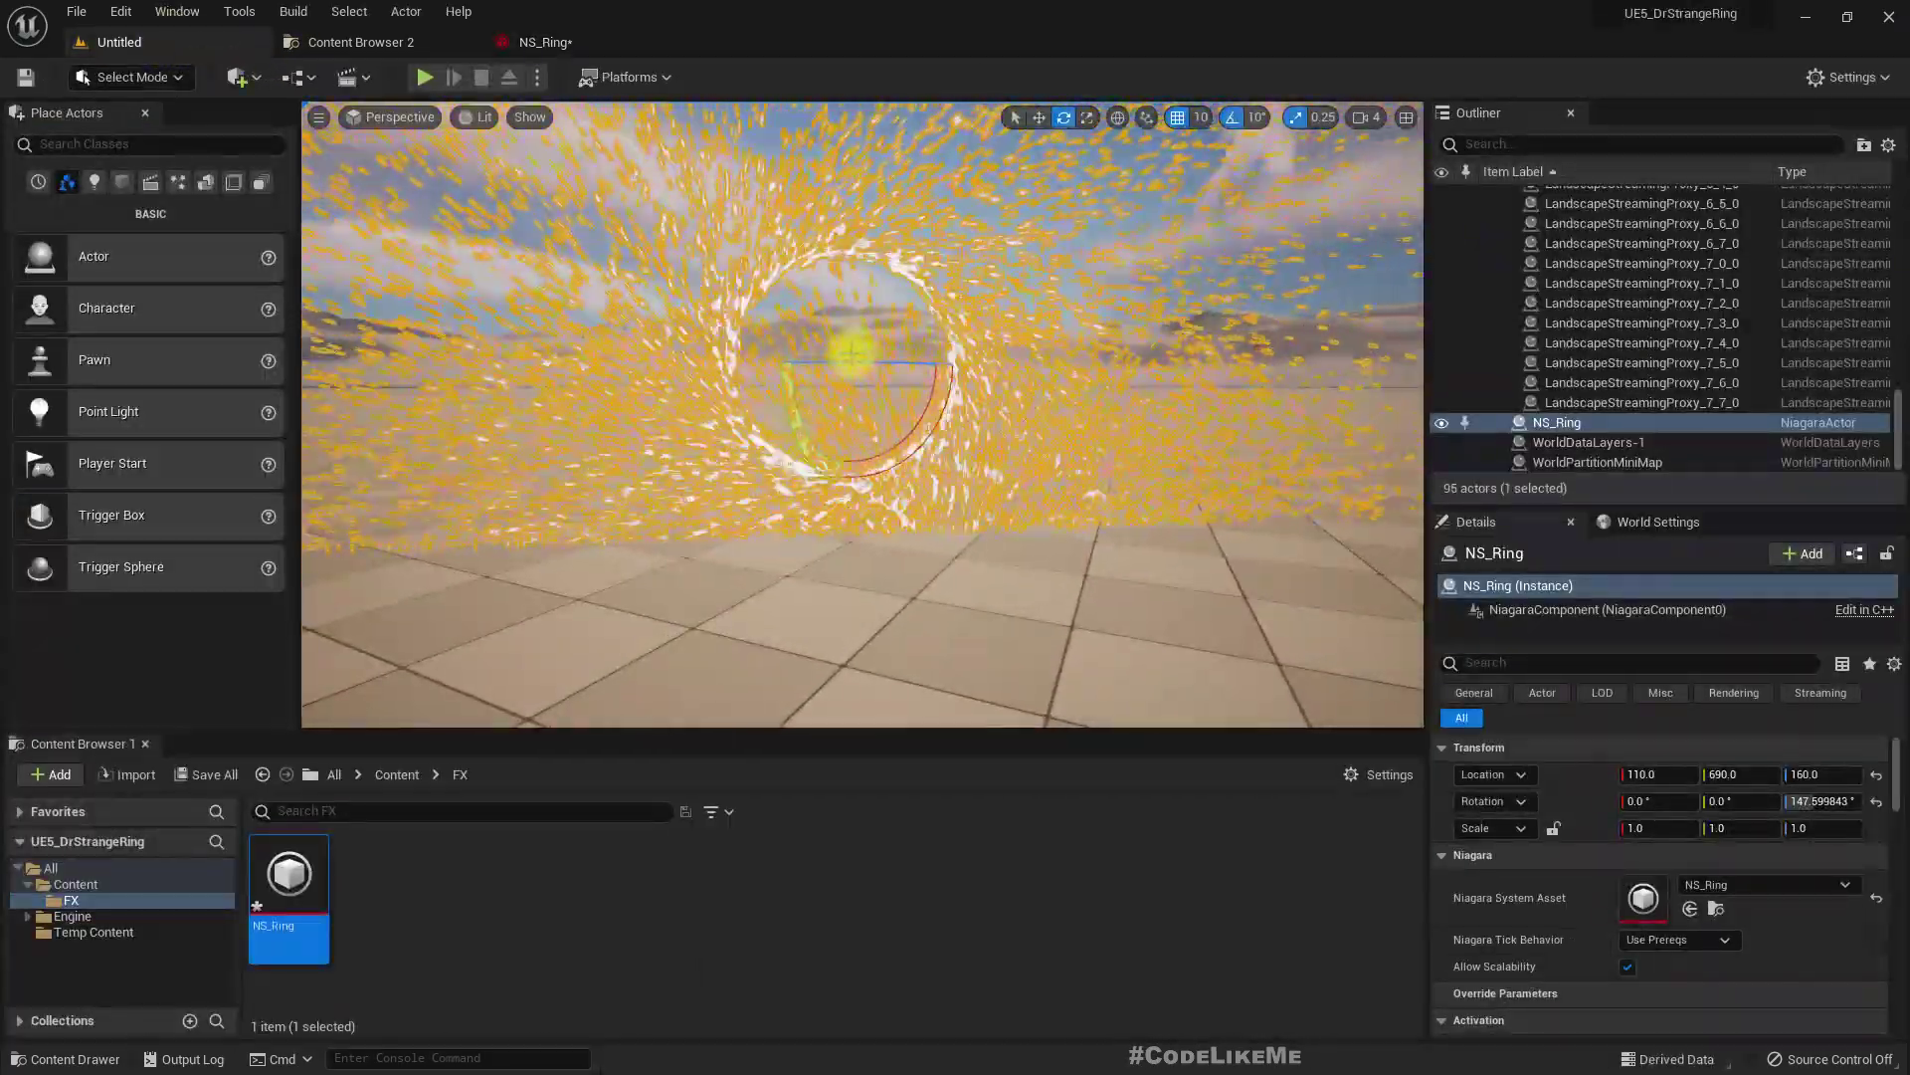
{"action": "key", "text": "g"}
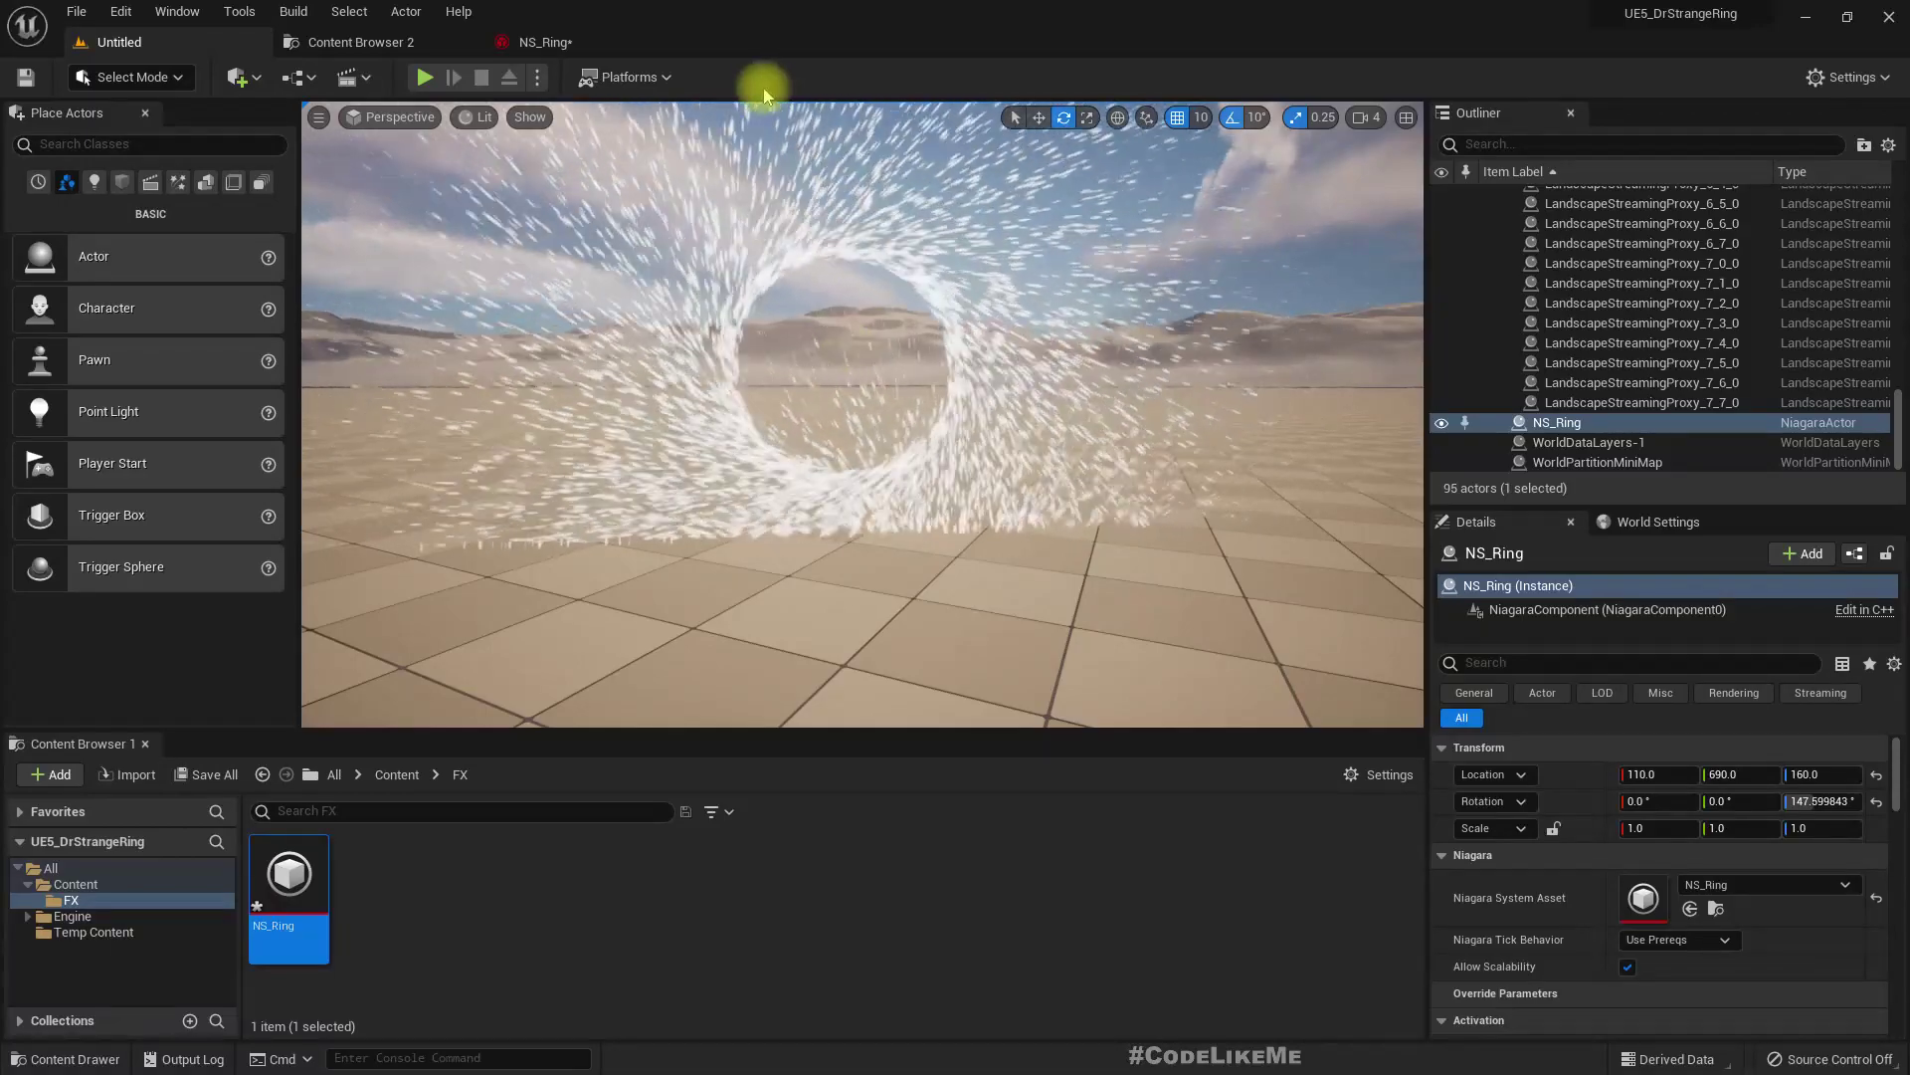
Set Initialize Particle's Lifetime Min to 0.3 and Lifetime Max to 0.5, and inspect the ring in the level
{"action": "left_click", "coordinate": [515, 39]}
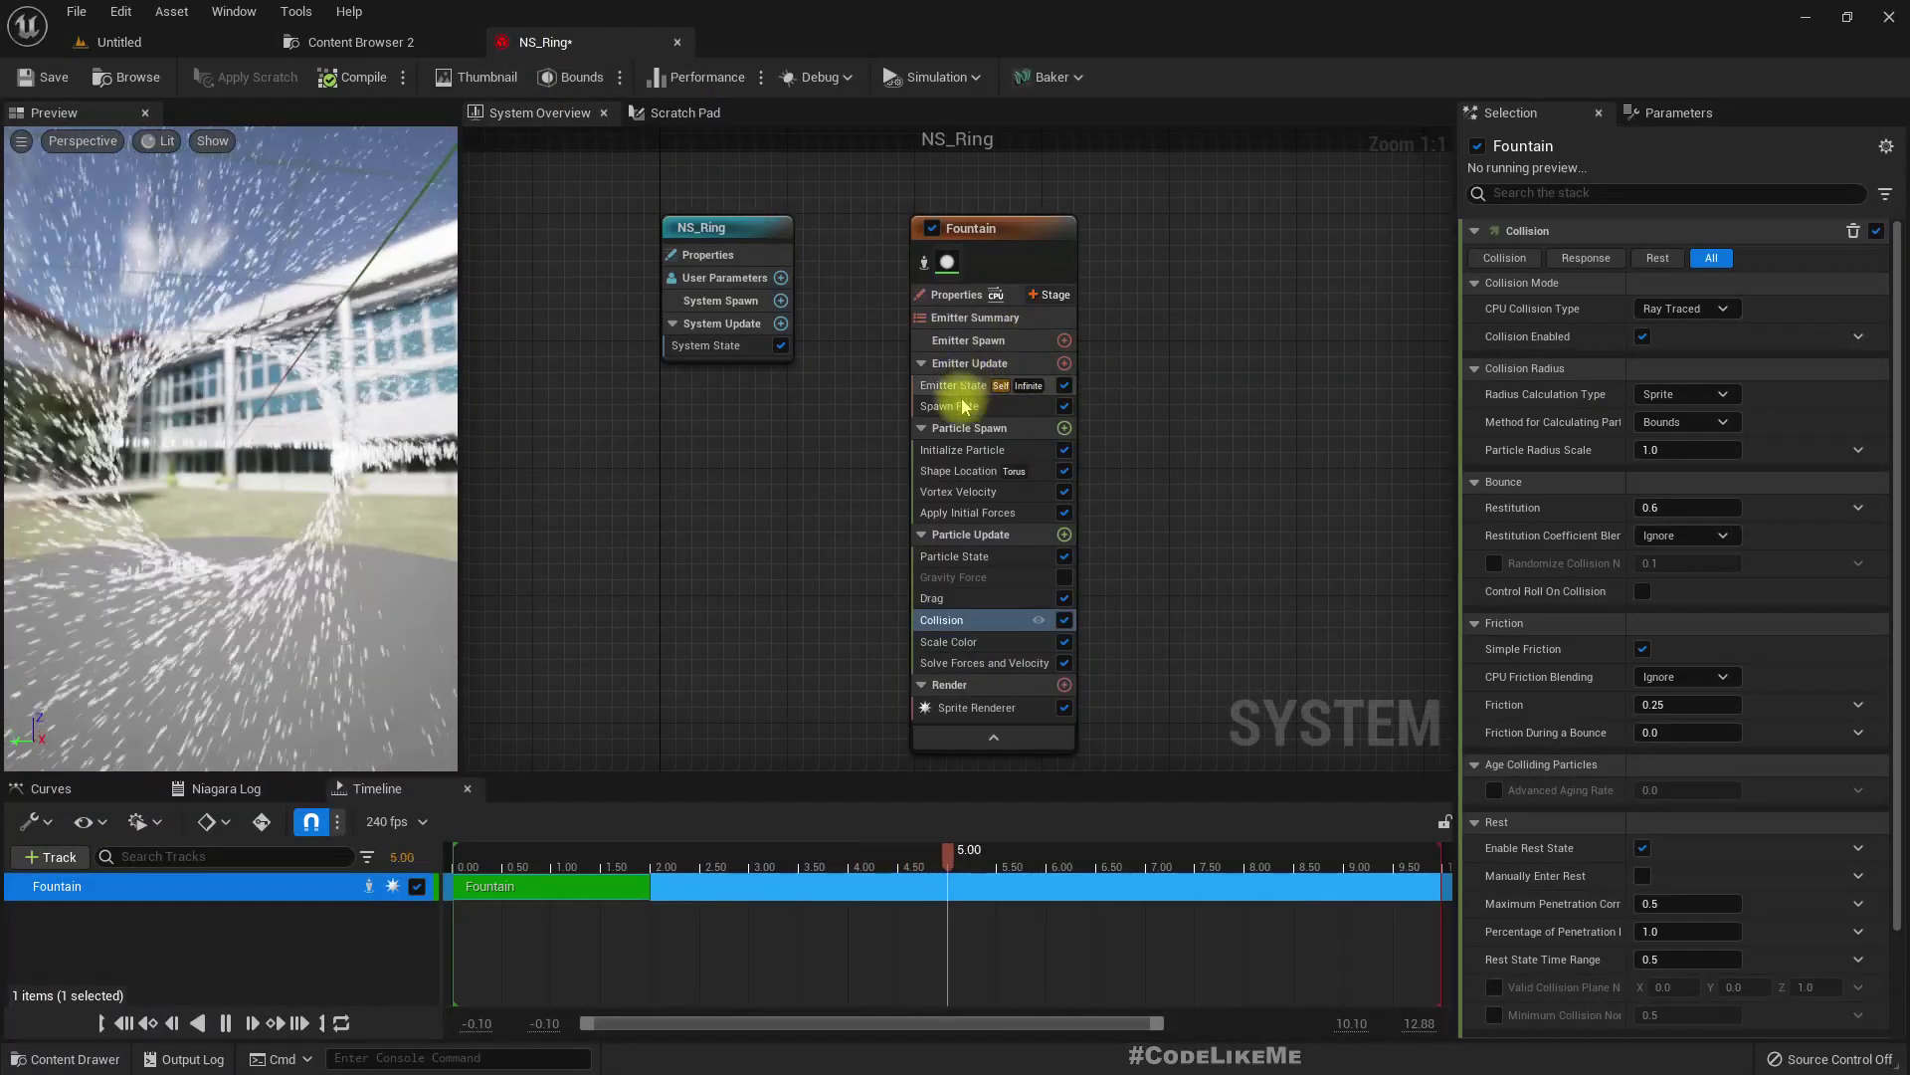
{"action": "left_click", "coordinate": [970, 450]}
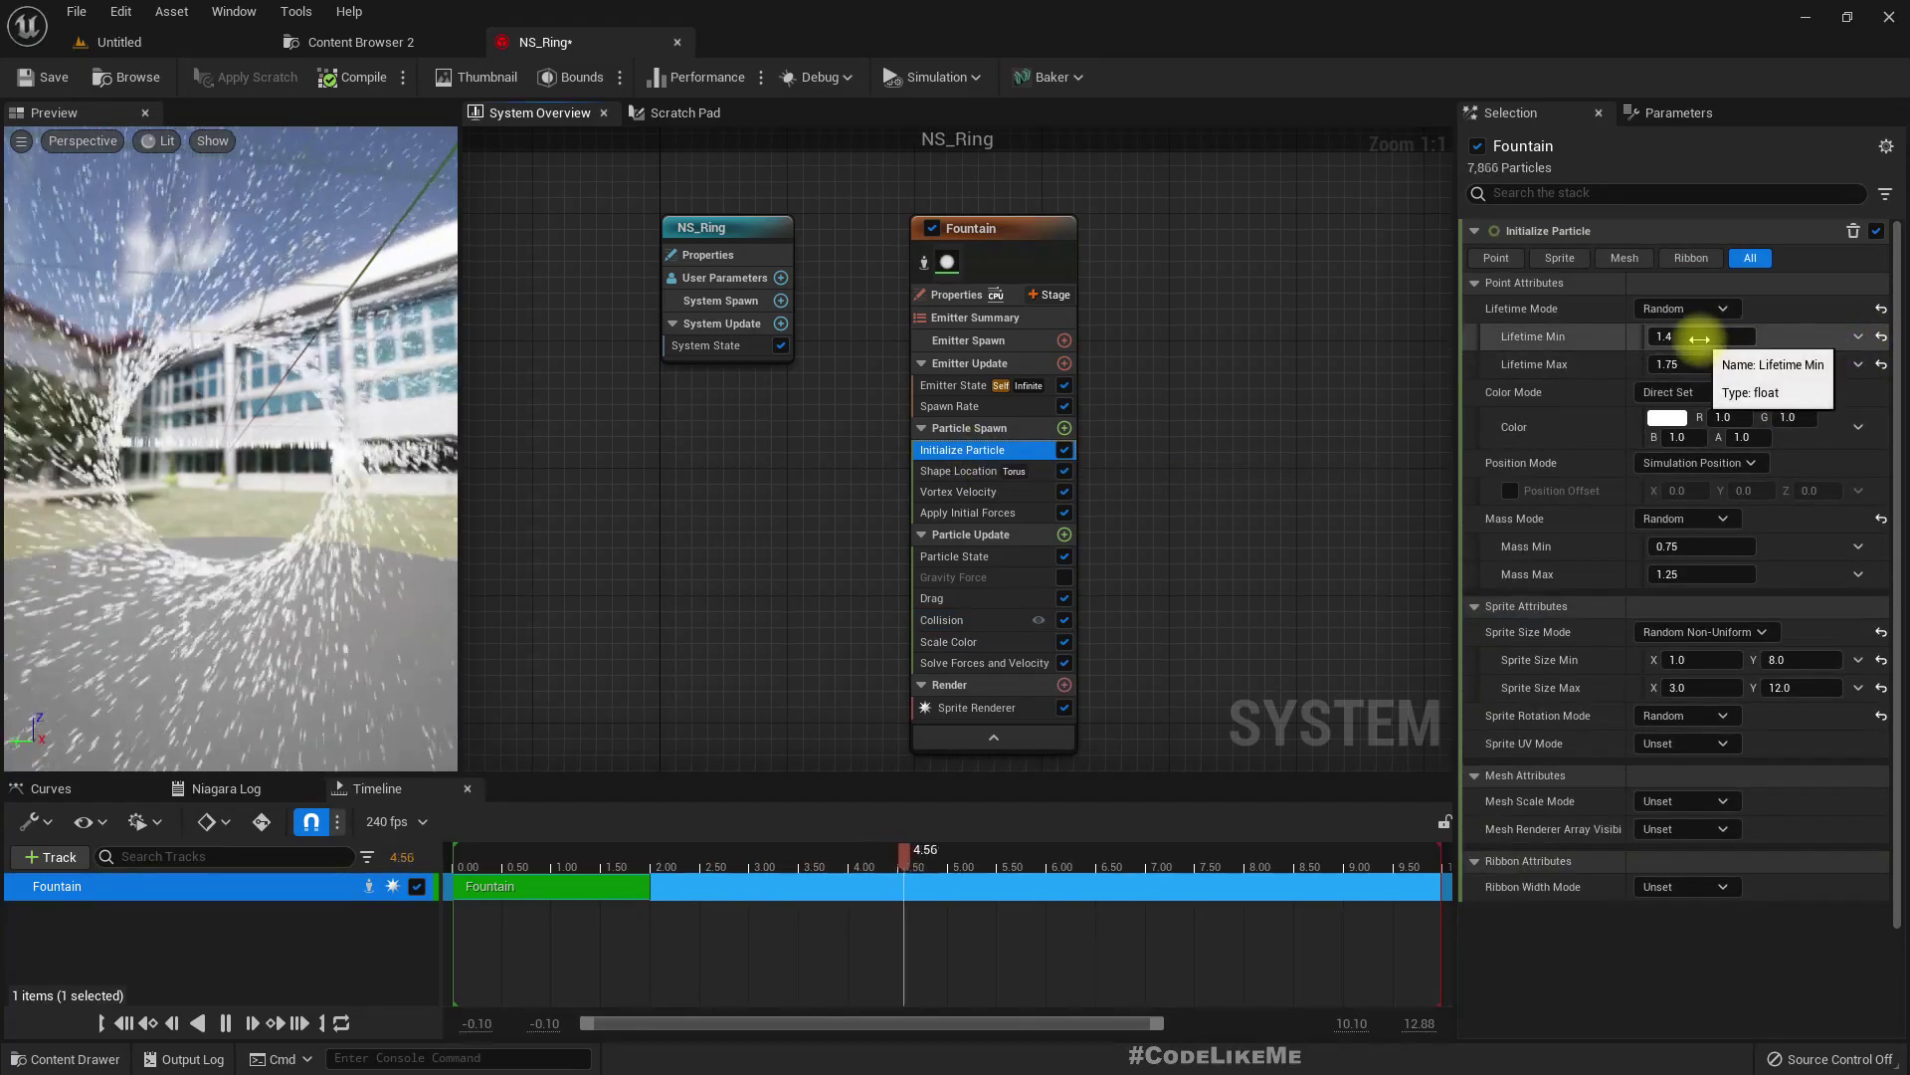
{"action": "left_click", "coordinate": [1710, 338]}
{"action": "type", "text": "0.3"}
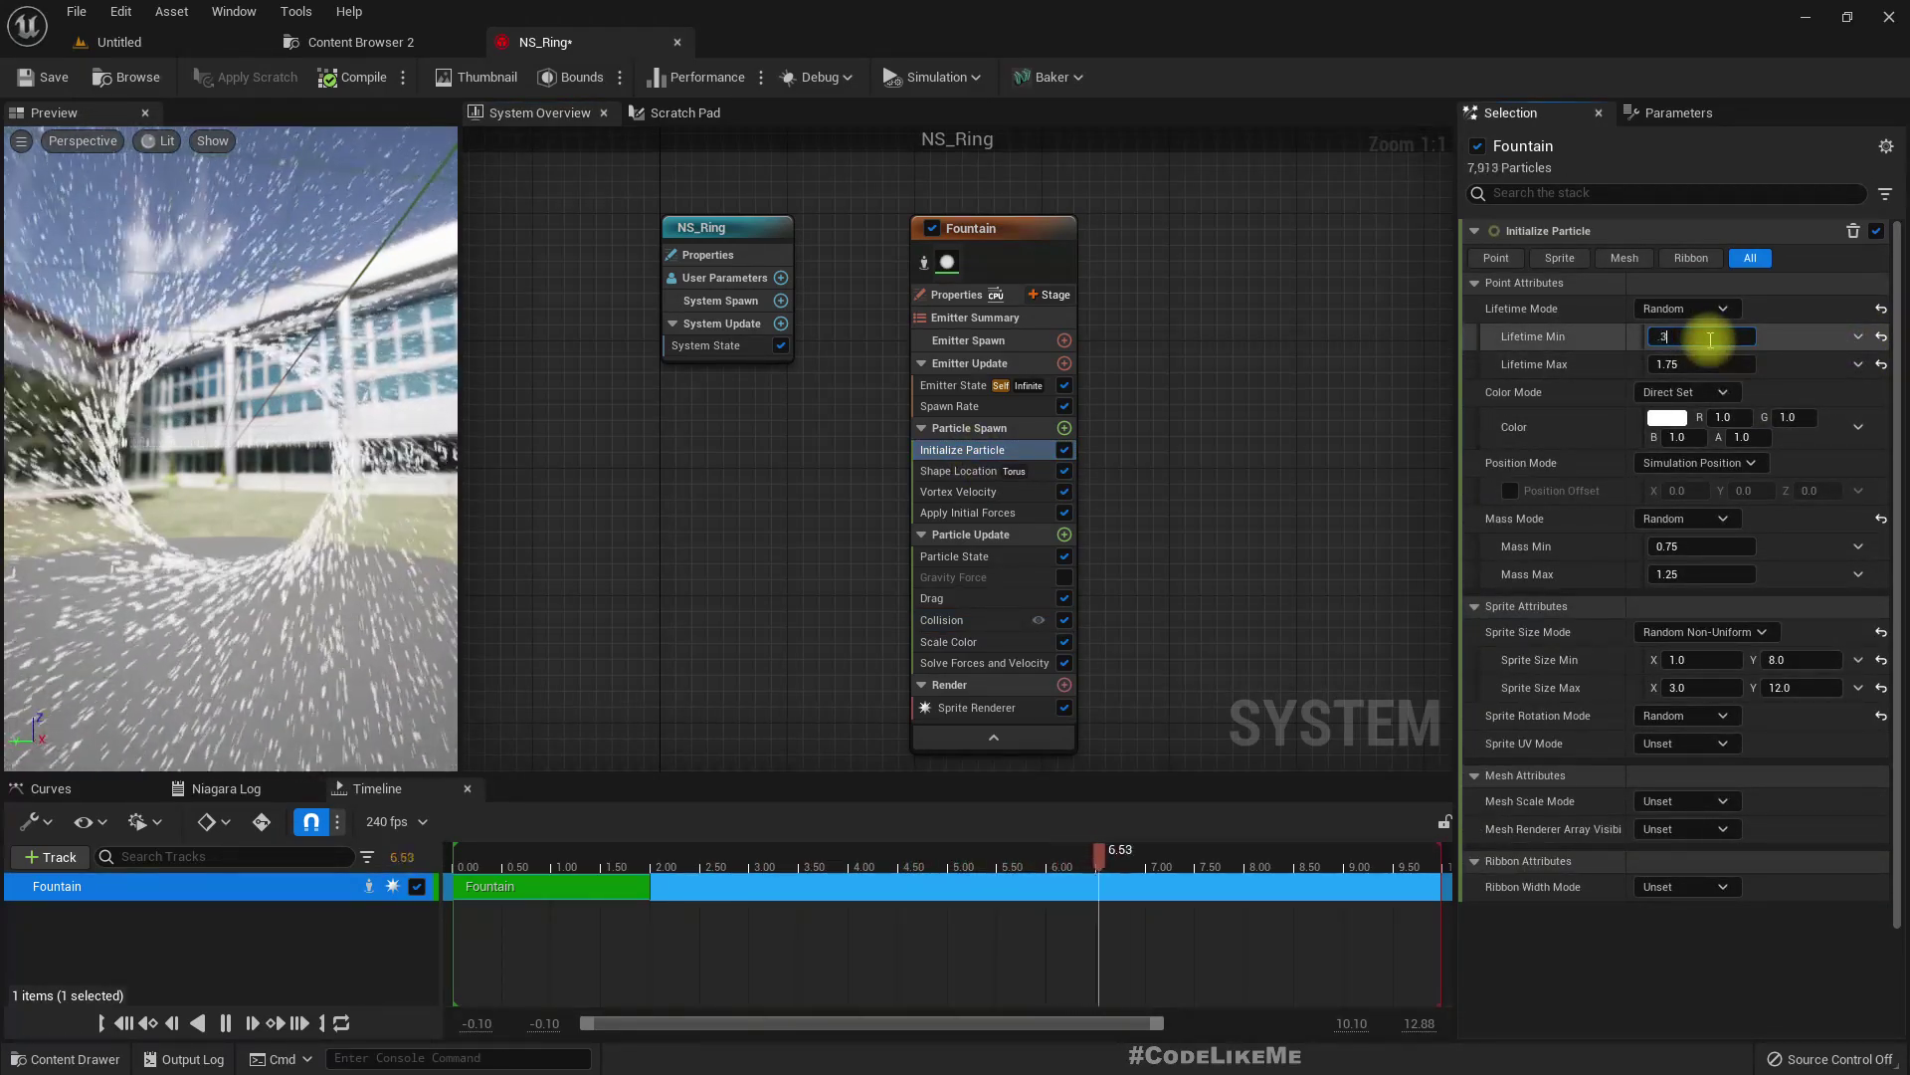
{"action": "key", "text": "Tab"}
{"action": "type", "text": "0.5"}
{"action": "key", "text": "Return"}
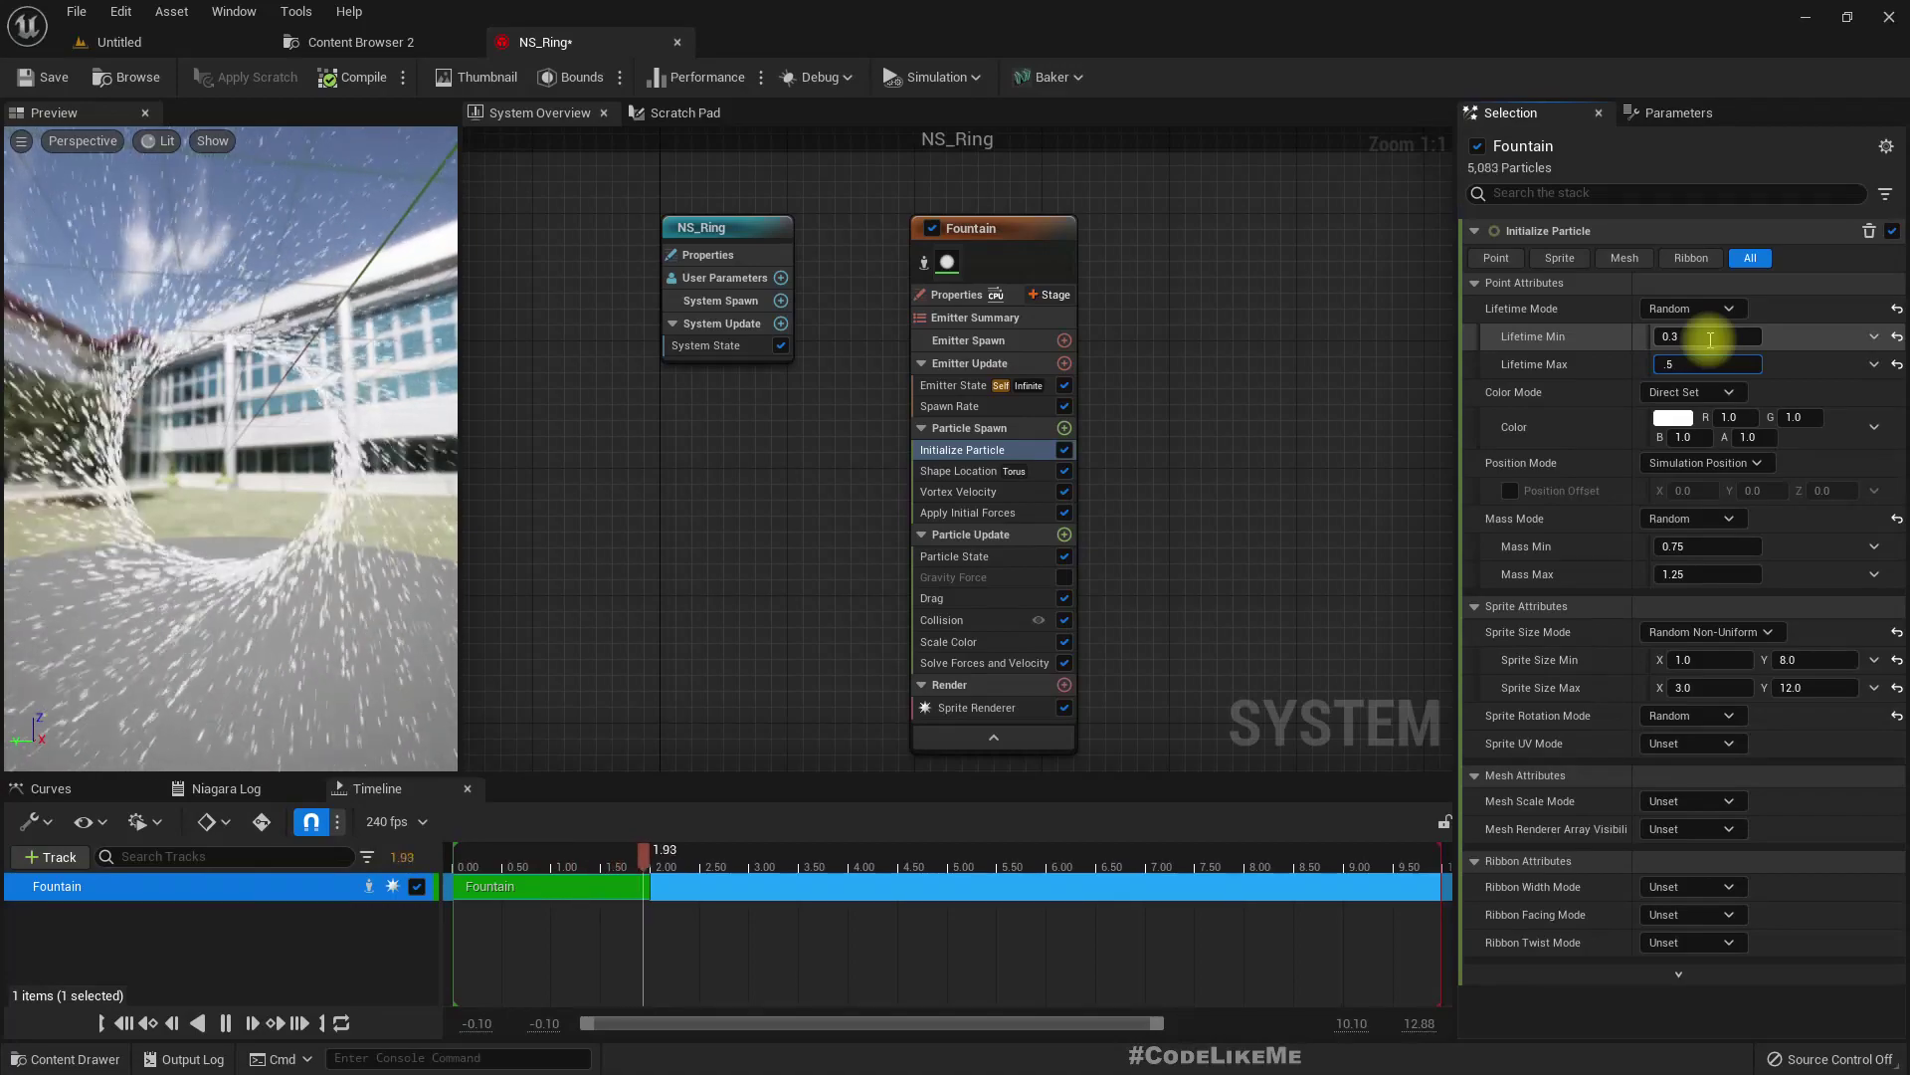
{"action": "left_click", "coordinate": [350, 71]}
{"action": "left_click", "coordinate": [119, 42]}
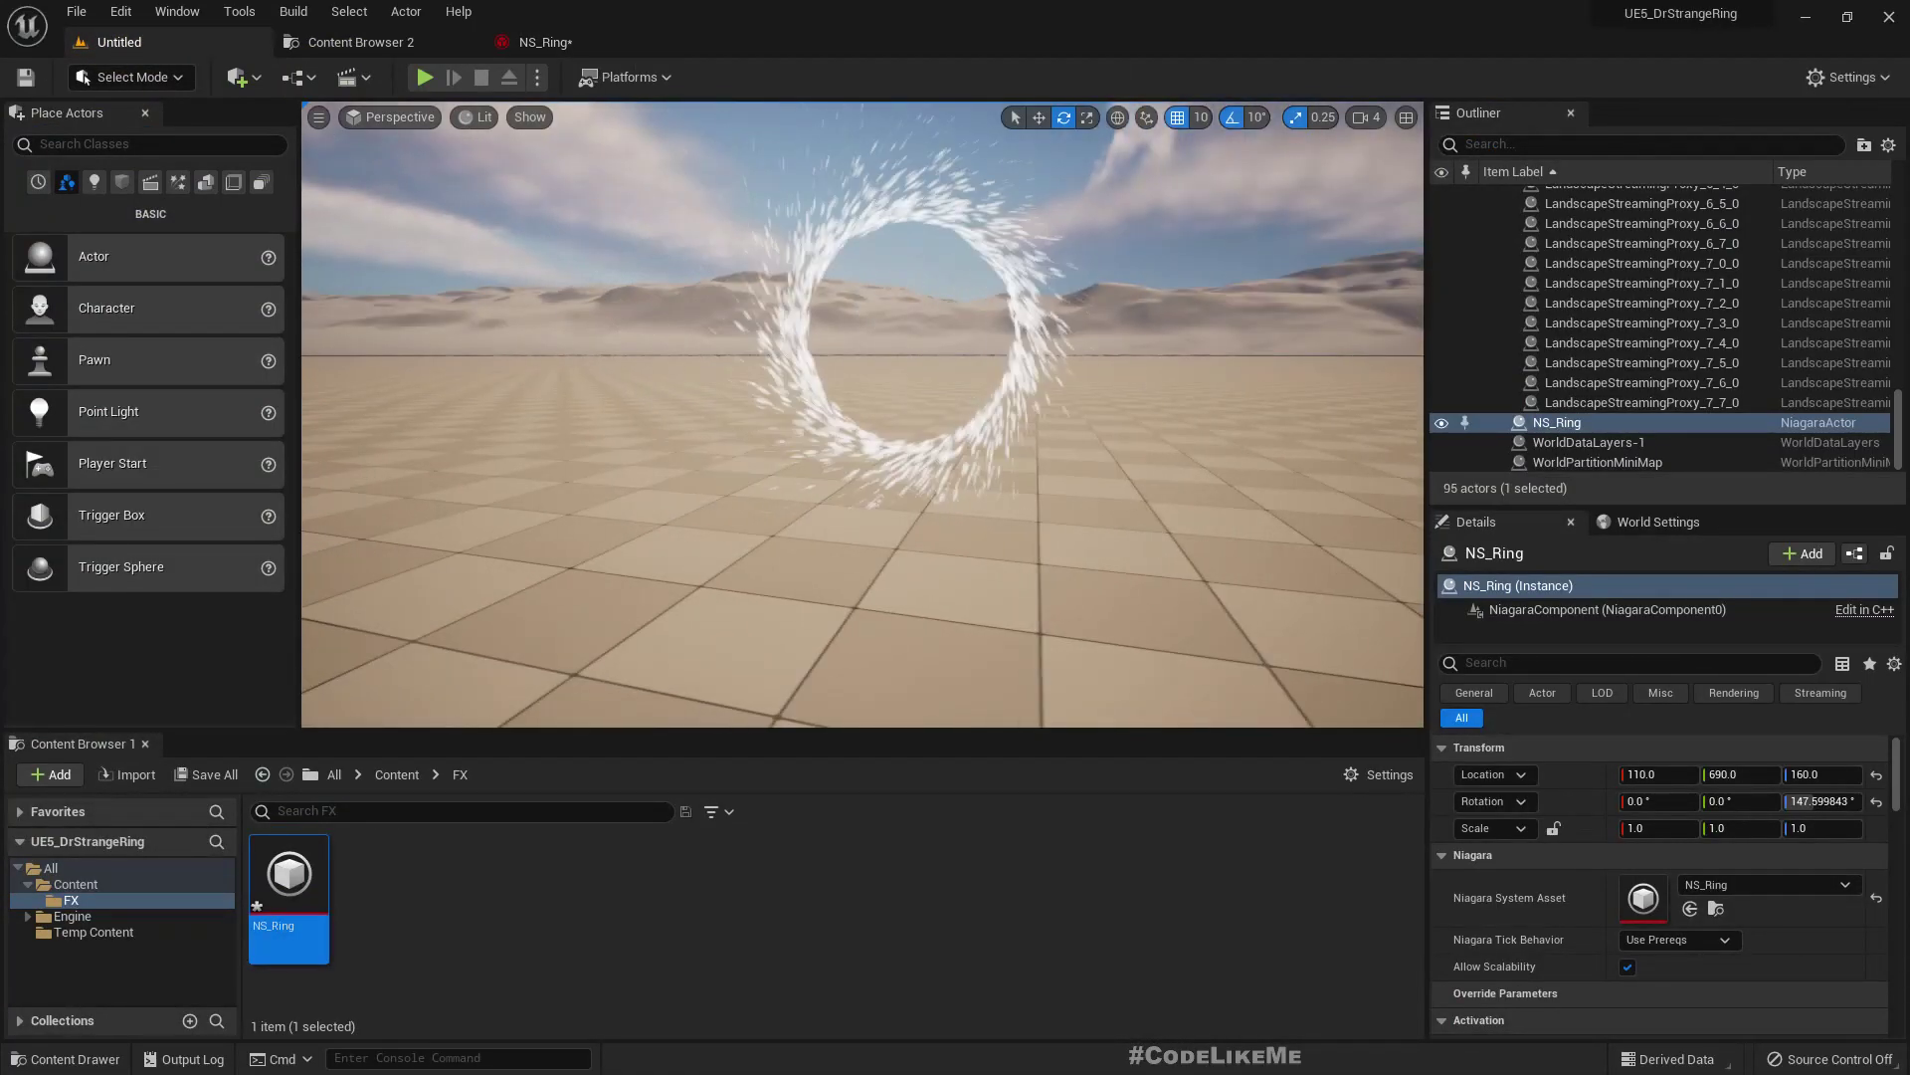
{"action": "right_click_drag", "start_coordinate": [862, 414], "coordinate": [796, 344]}
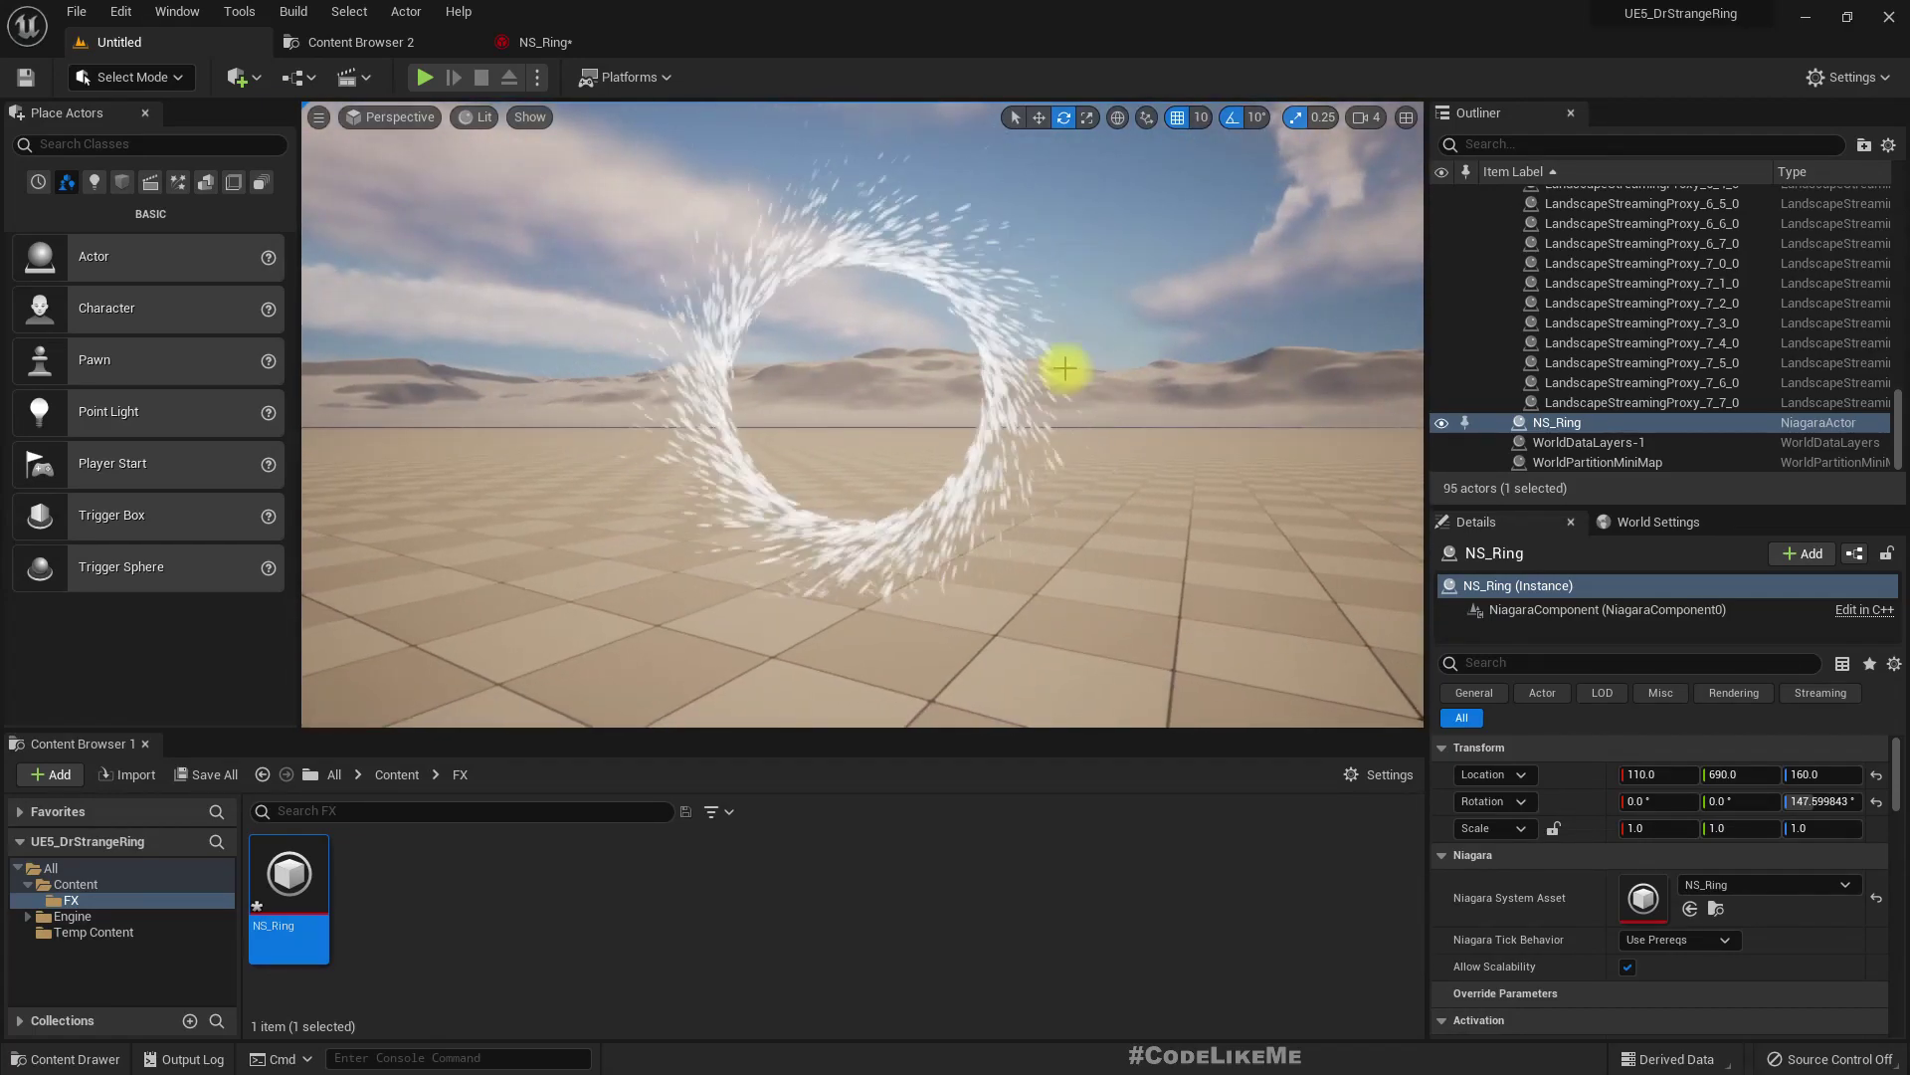
Set Initialize Particle's Color in NS_Ring to a bright, high-intensity orange with R 100, G 22 and B 0
{"action": "left_click", "coordinate": [542, 41]}
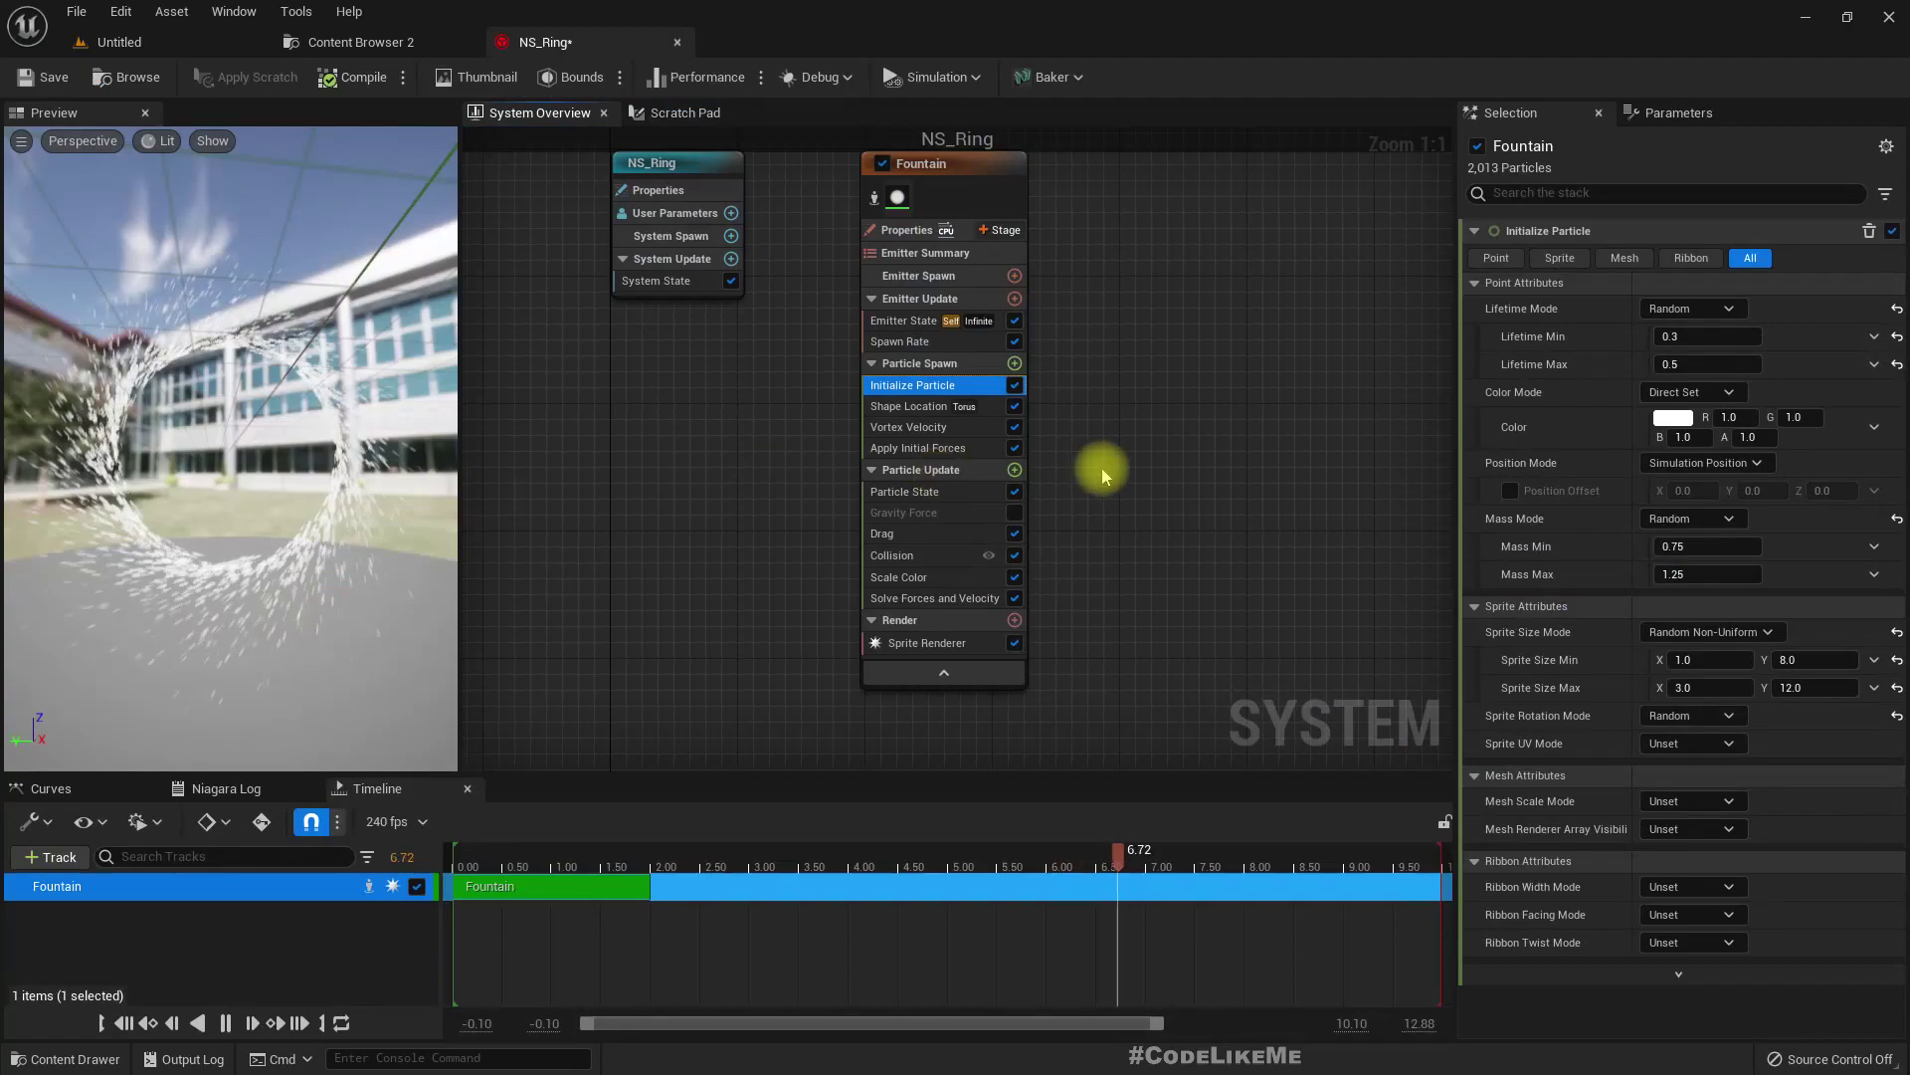
{"action": "left_click", "coordinate": [1672, 417]}
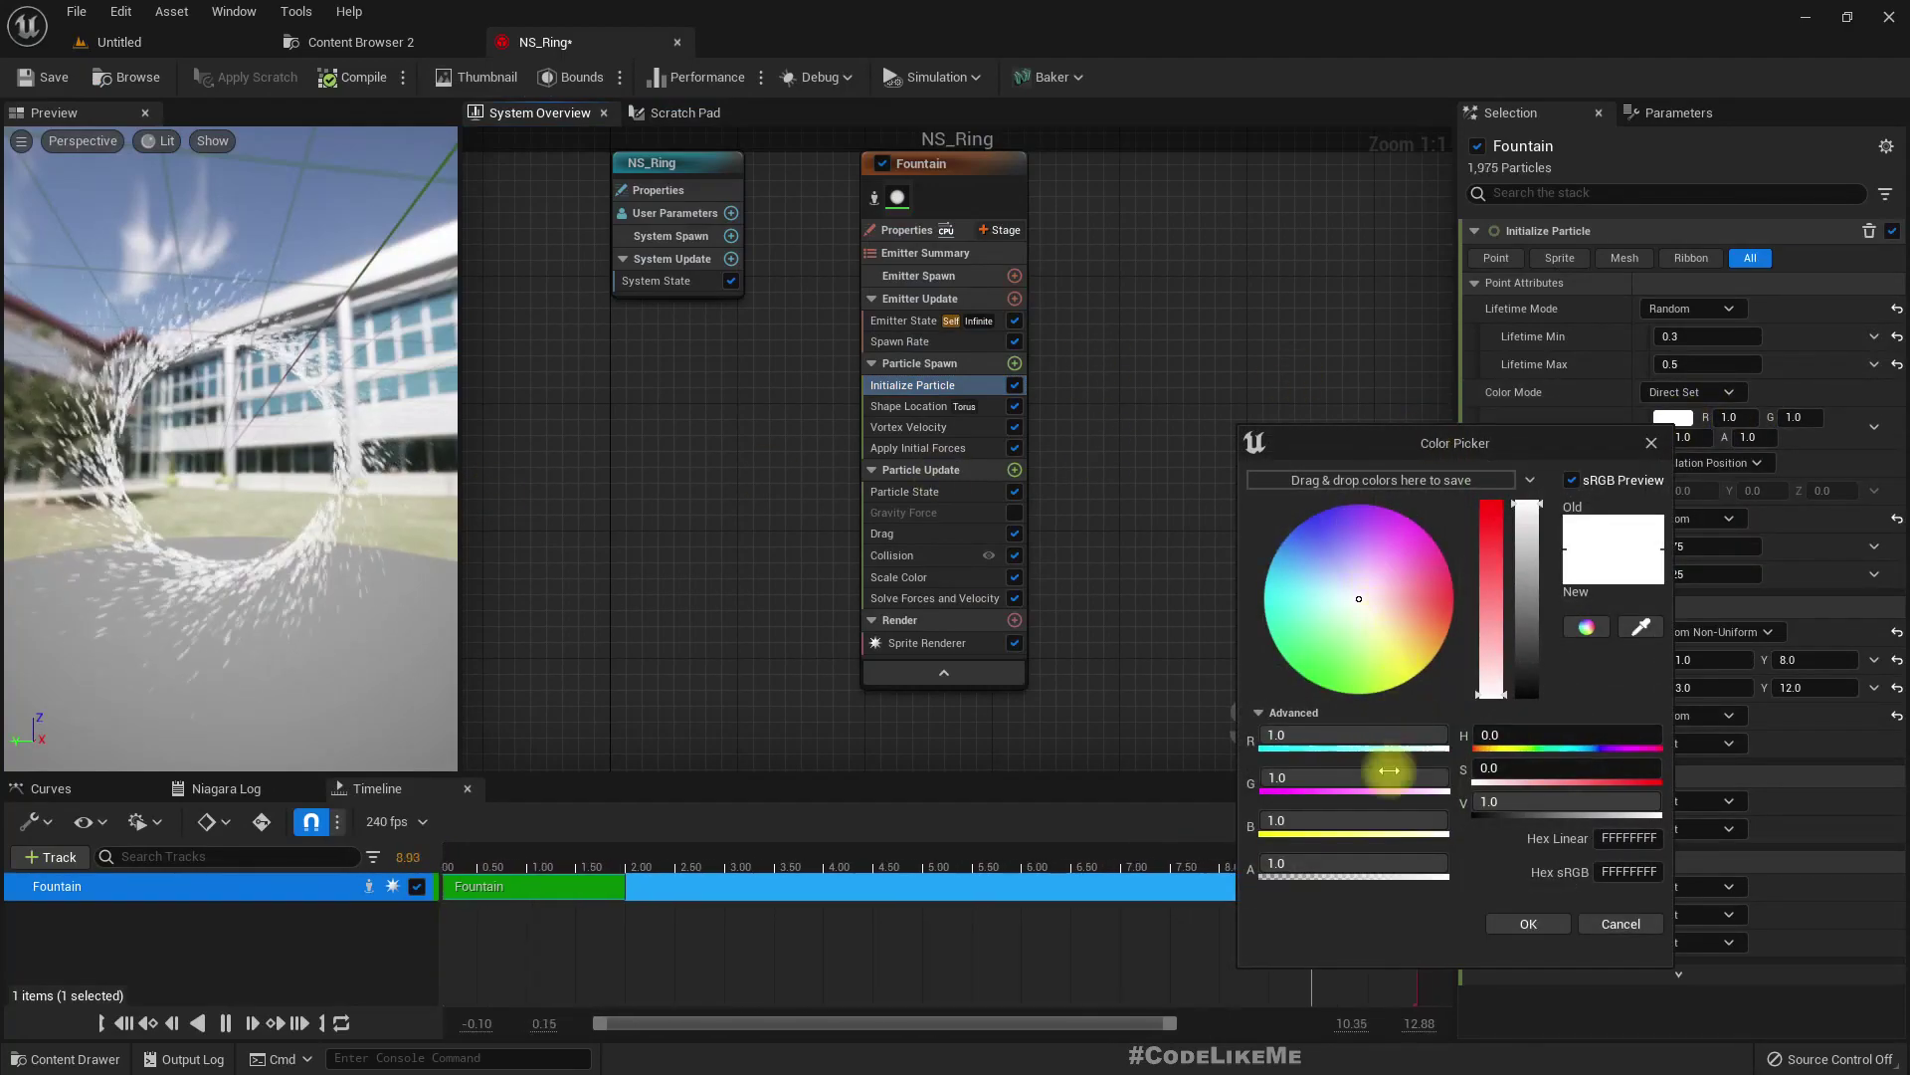
{"action": "left_click_drag", "start_coordinate": [1437, 652], "coordinate": [1622, 599]}
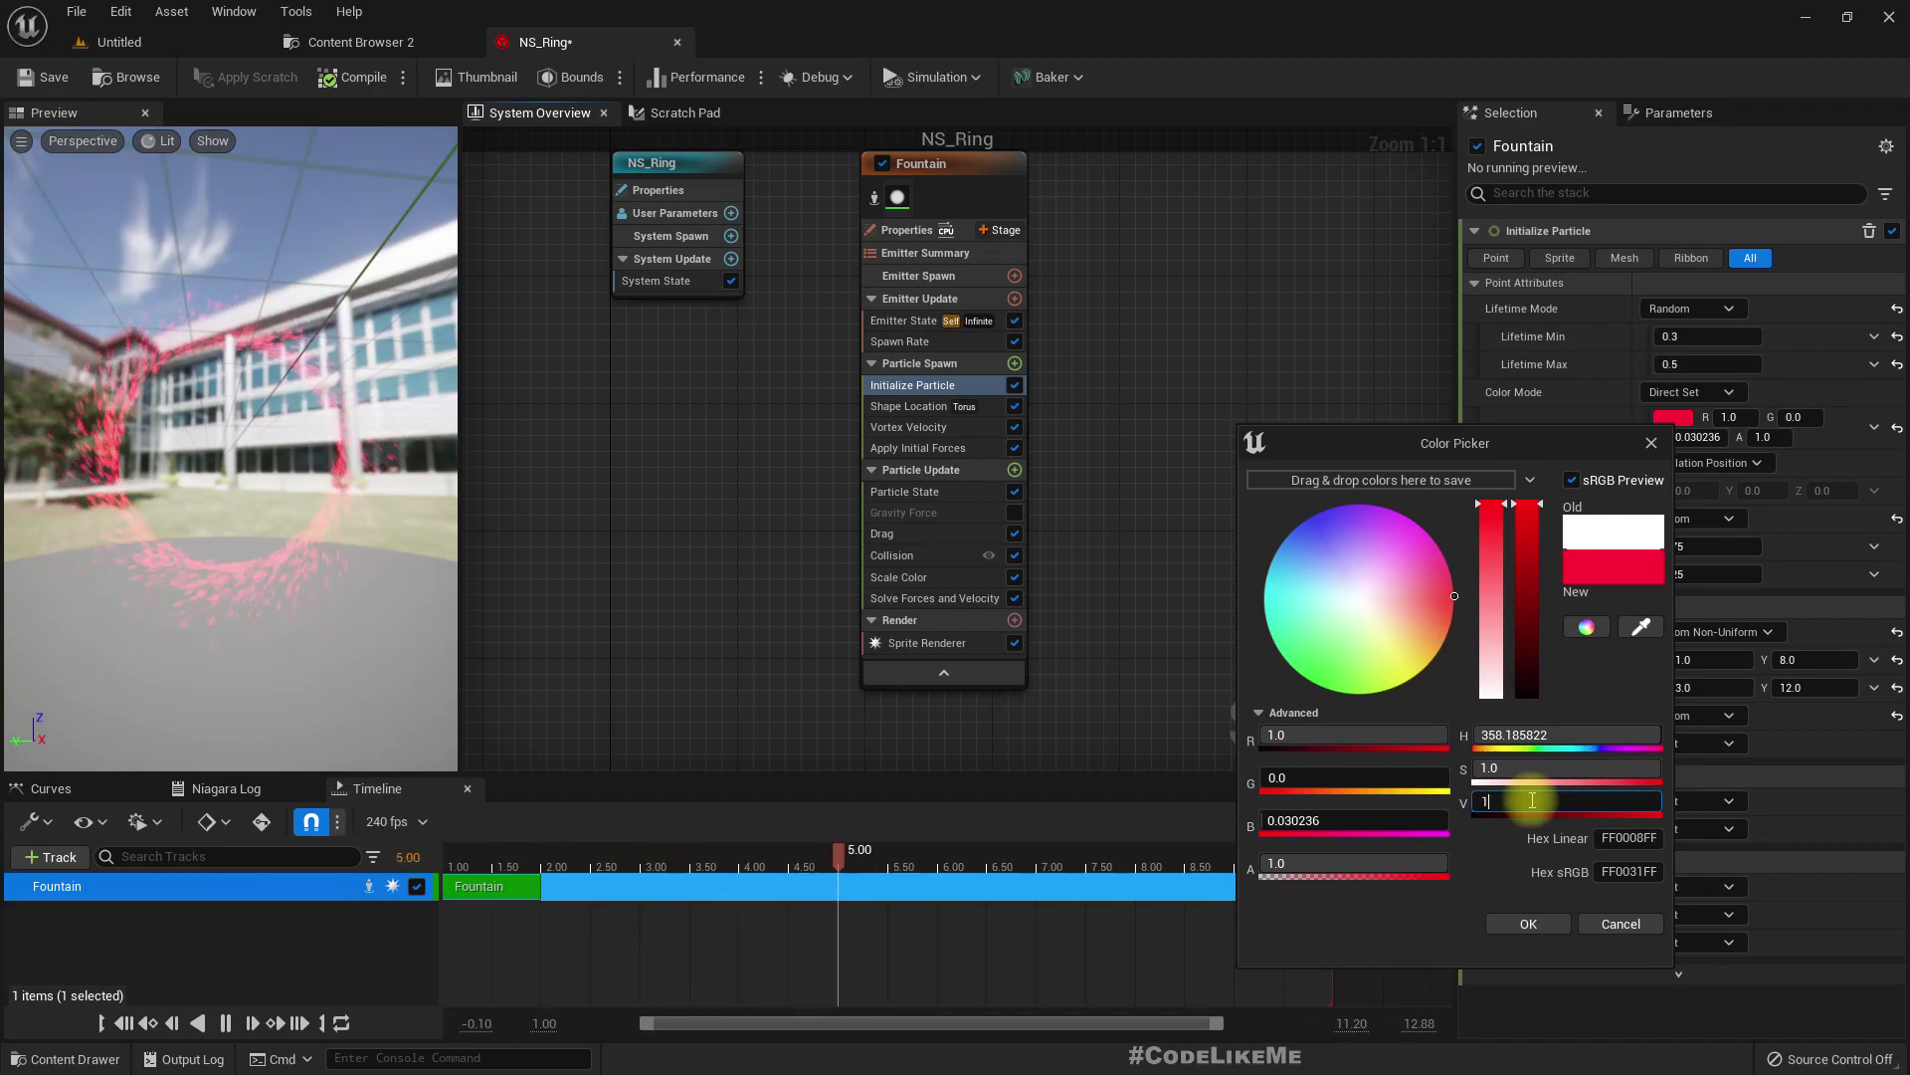
{"action": "key", "text": "Return"}
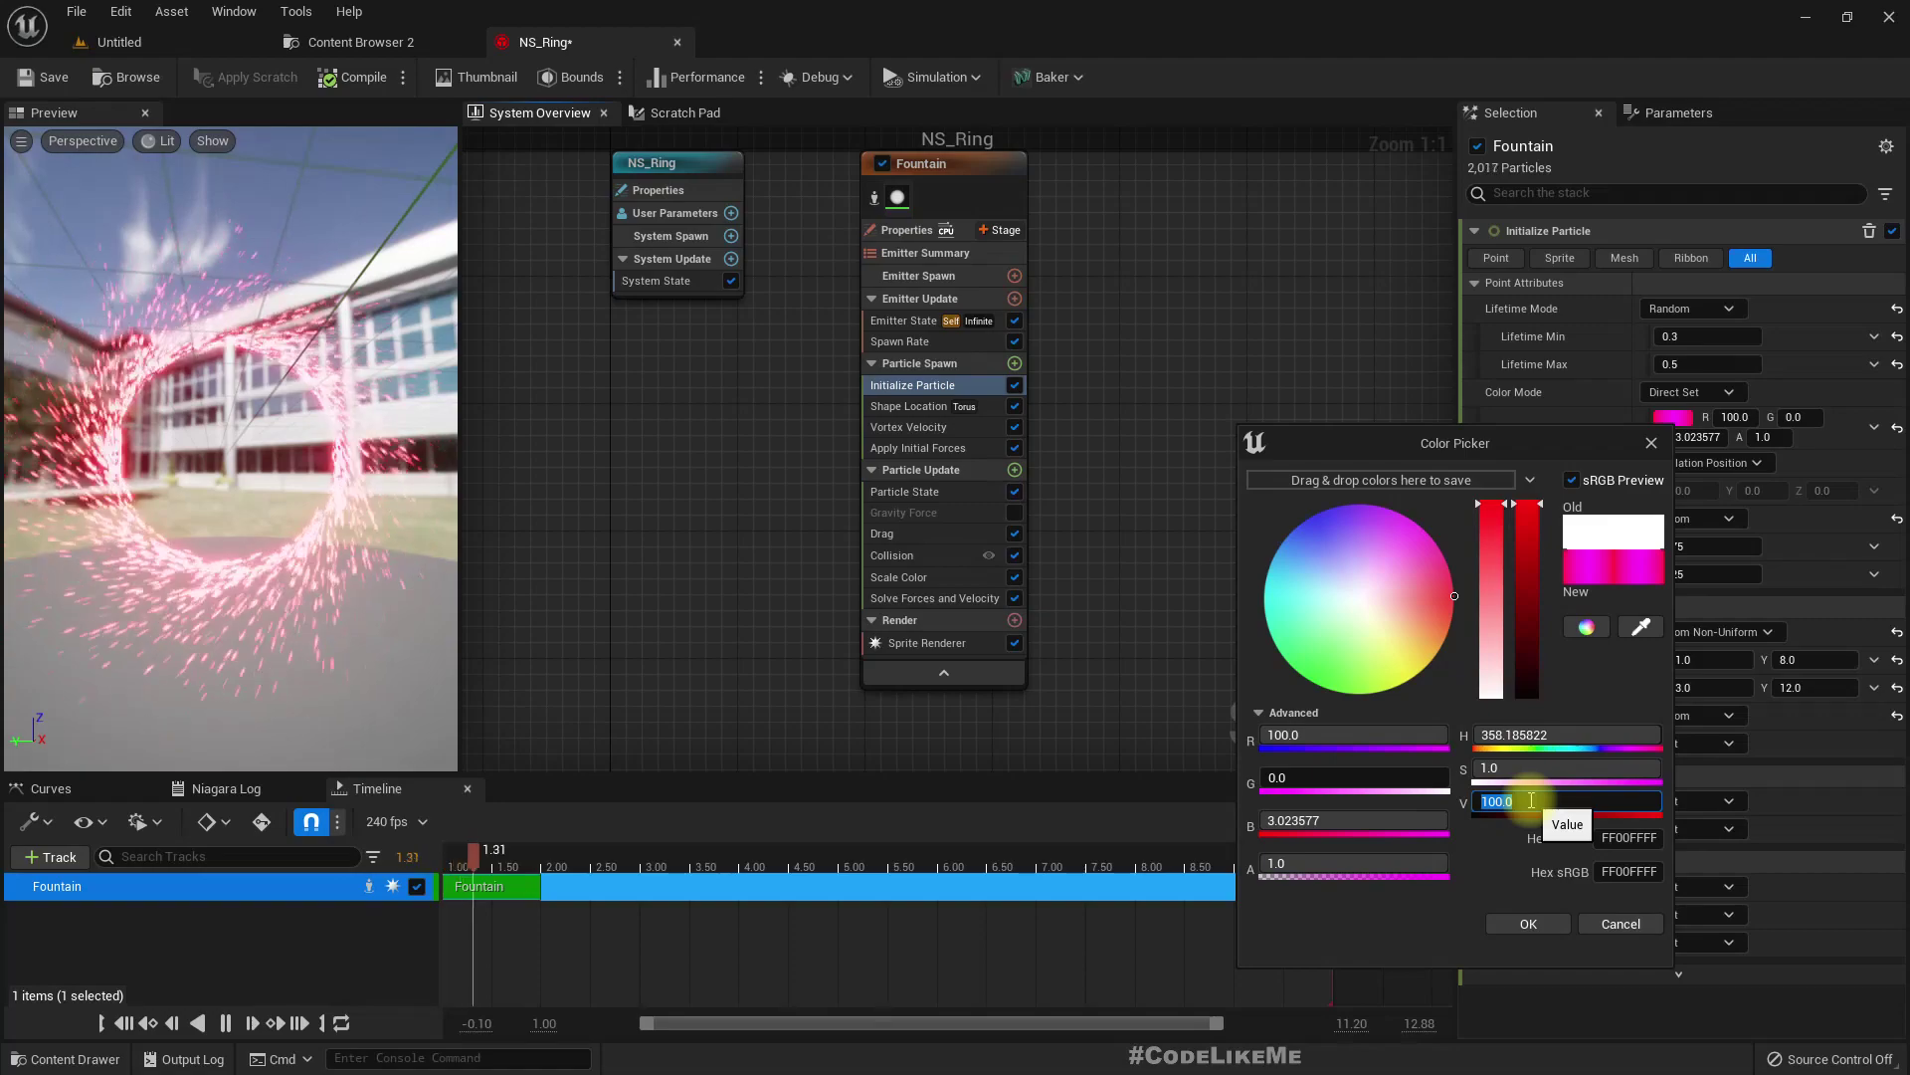
{"action": "left_click", "coordinate": [1446, 617]}
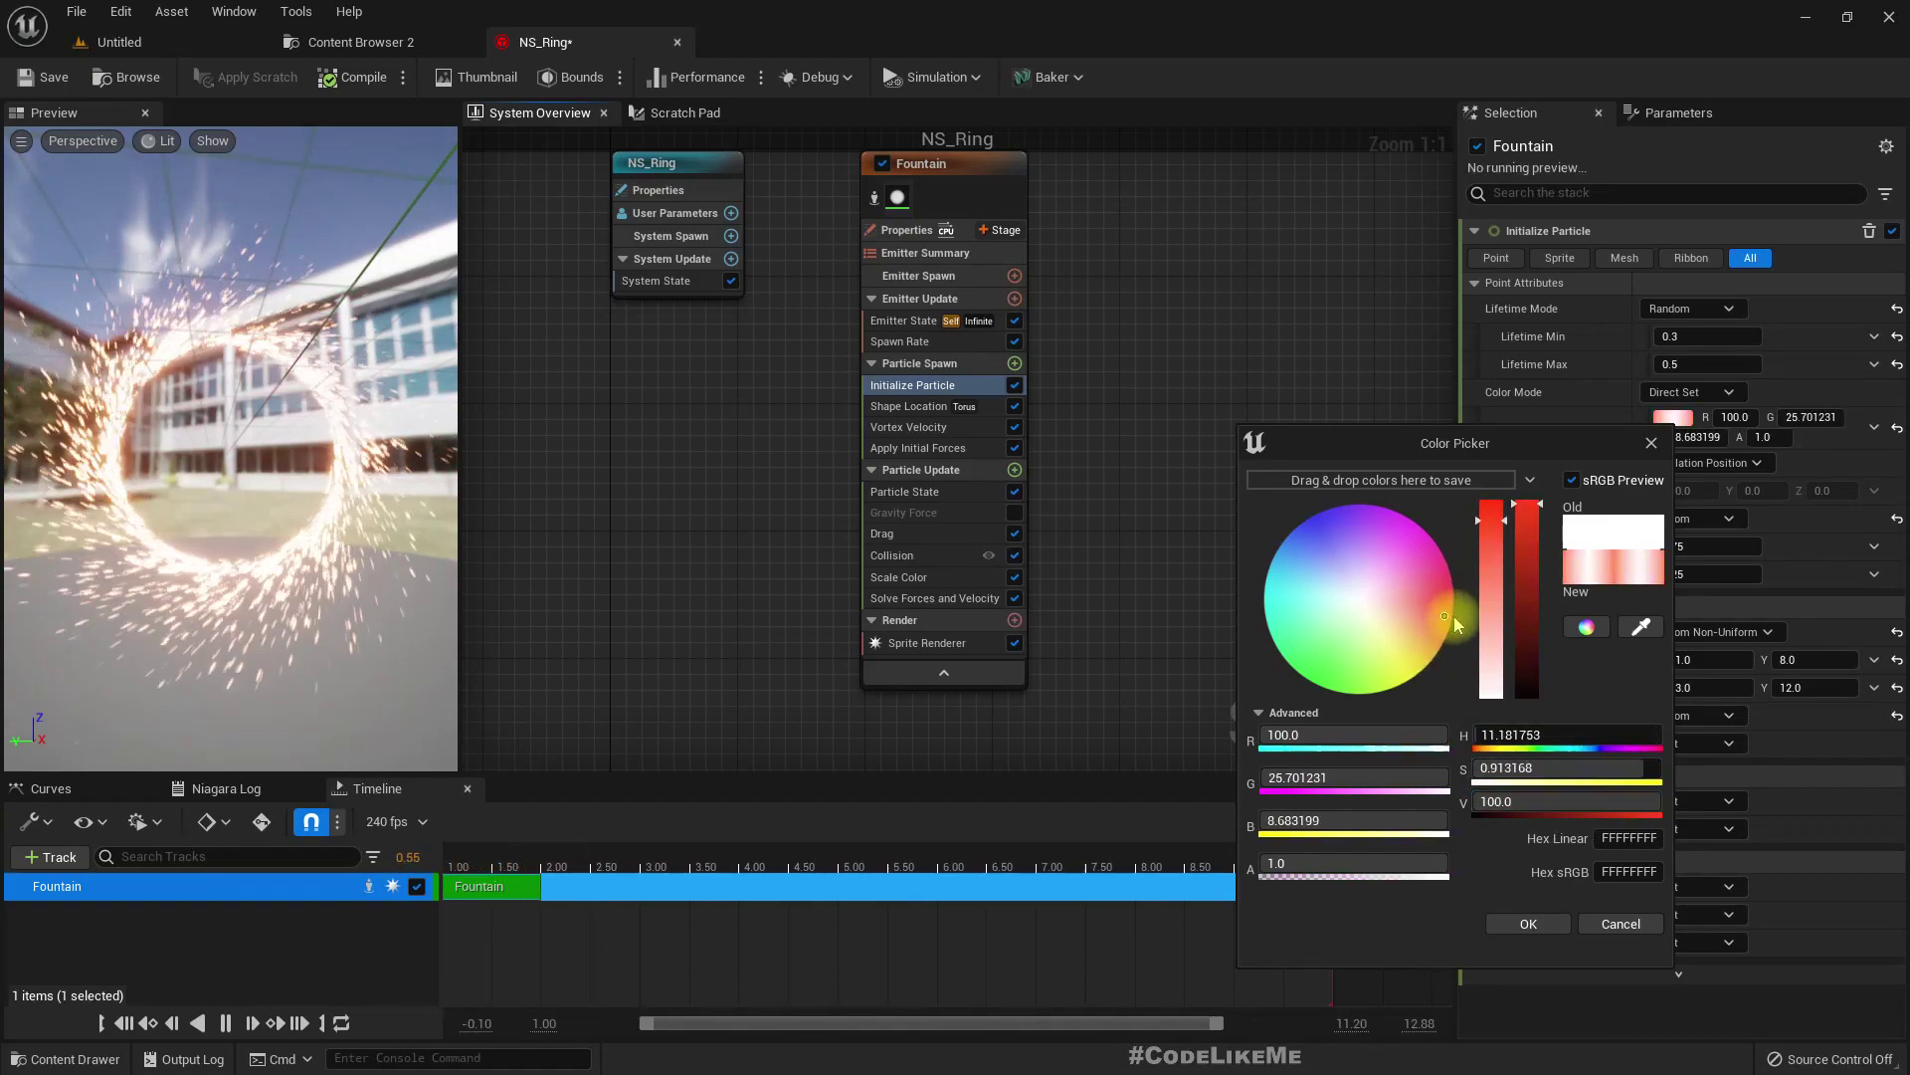
{"action": "left_click_drag", "start_coordinate": [1448, 611], "coordinate": [1468, 611]}
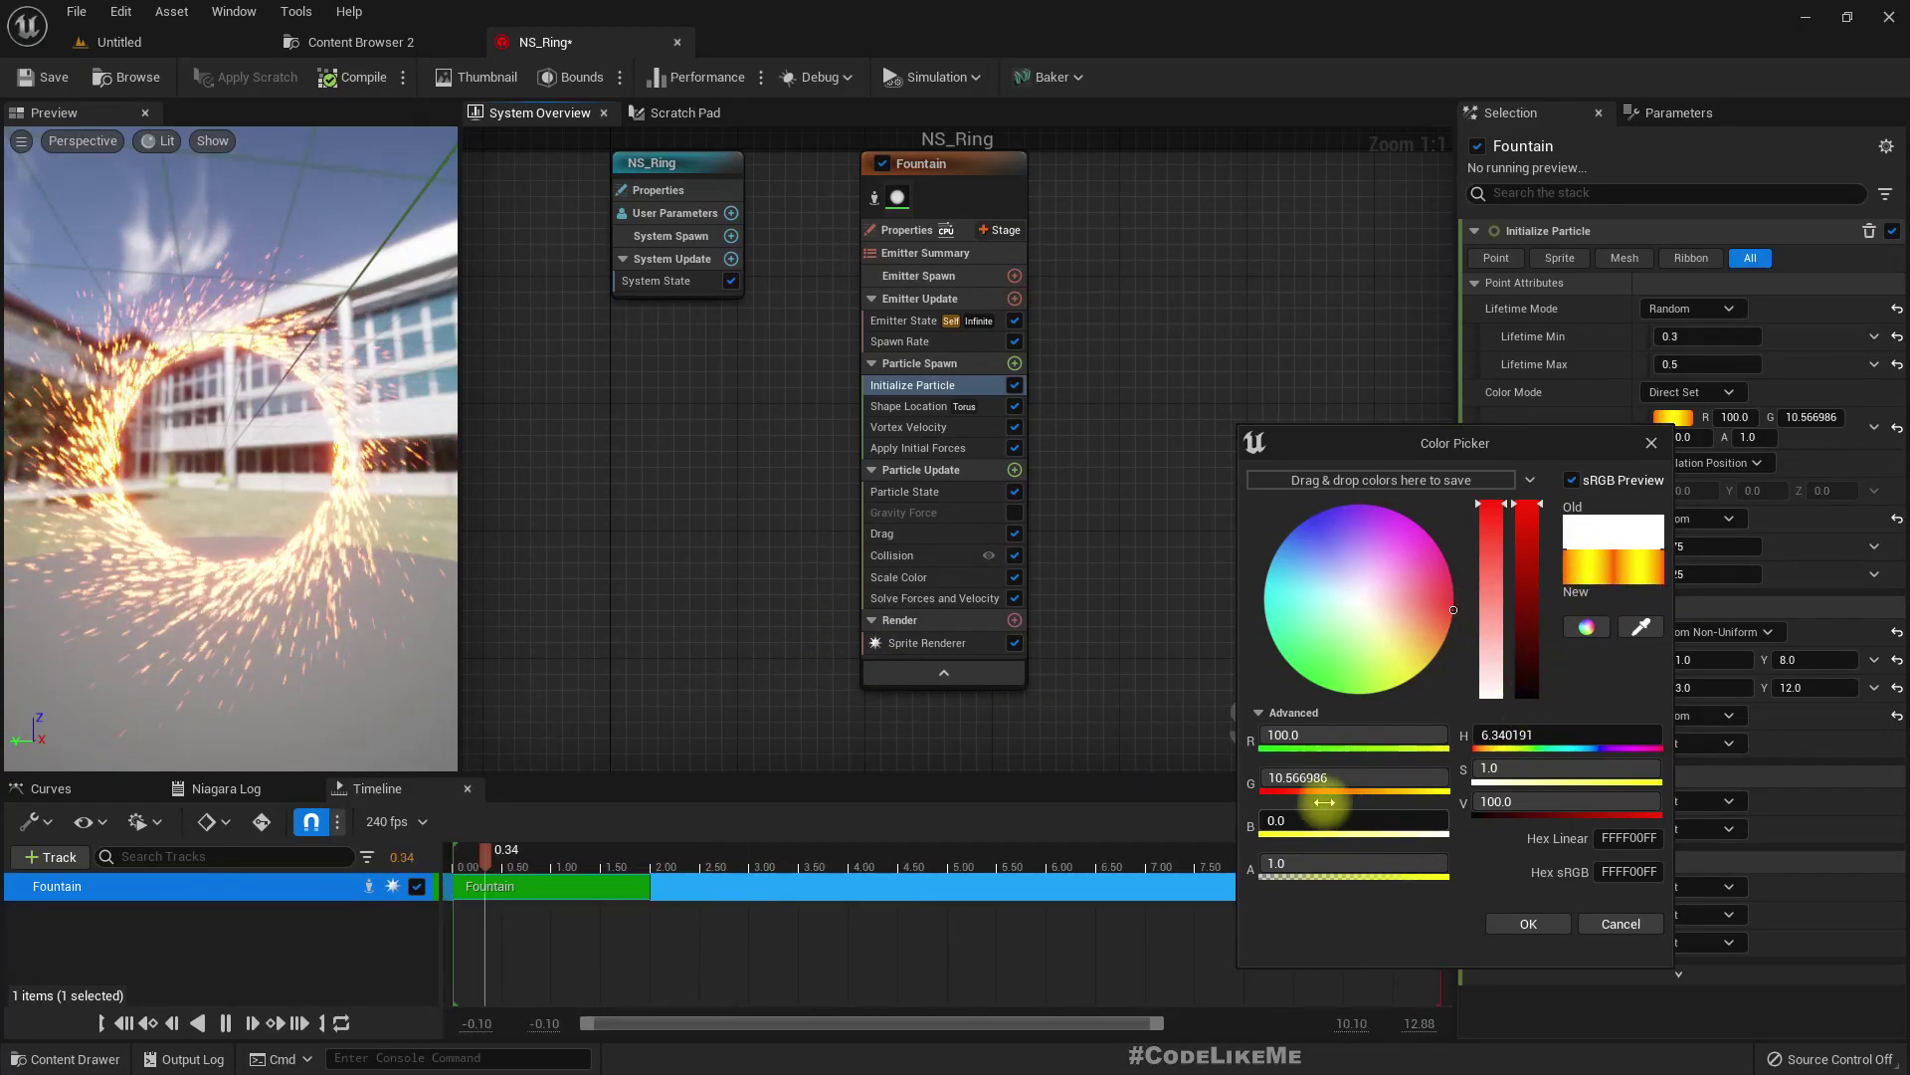
{"action": "key", "text": "Return"}
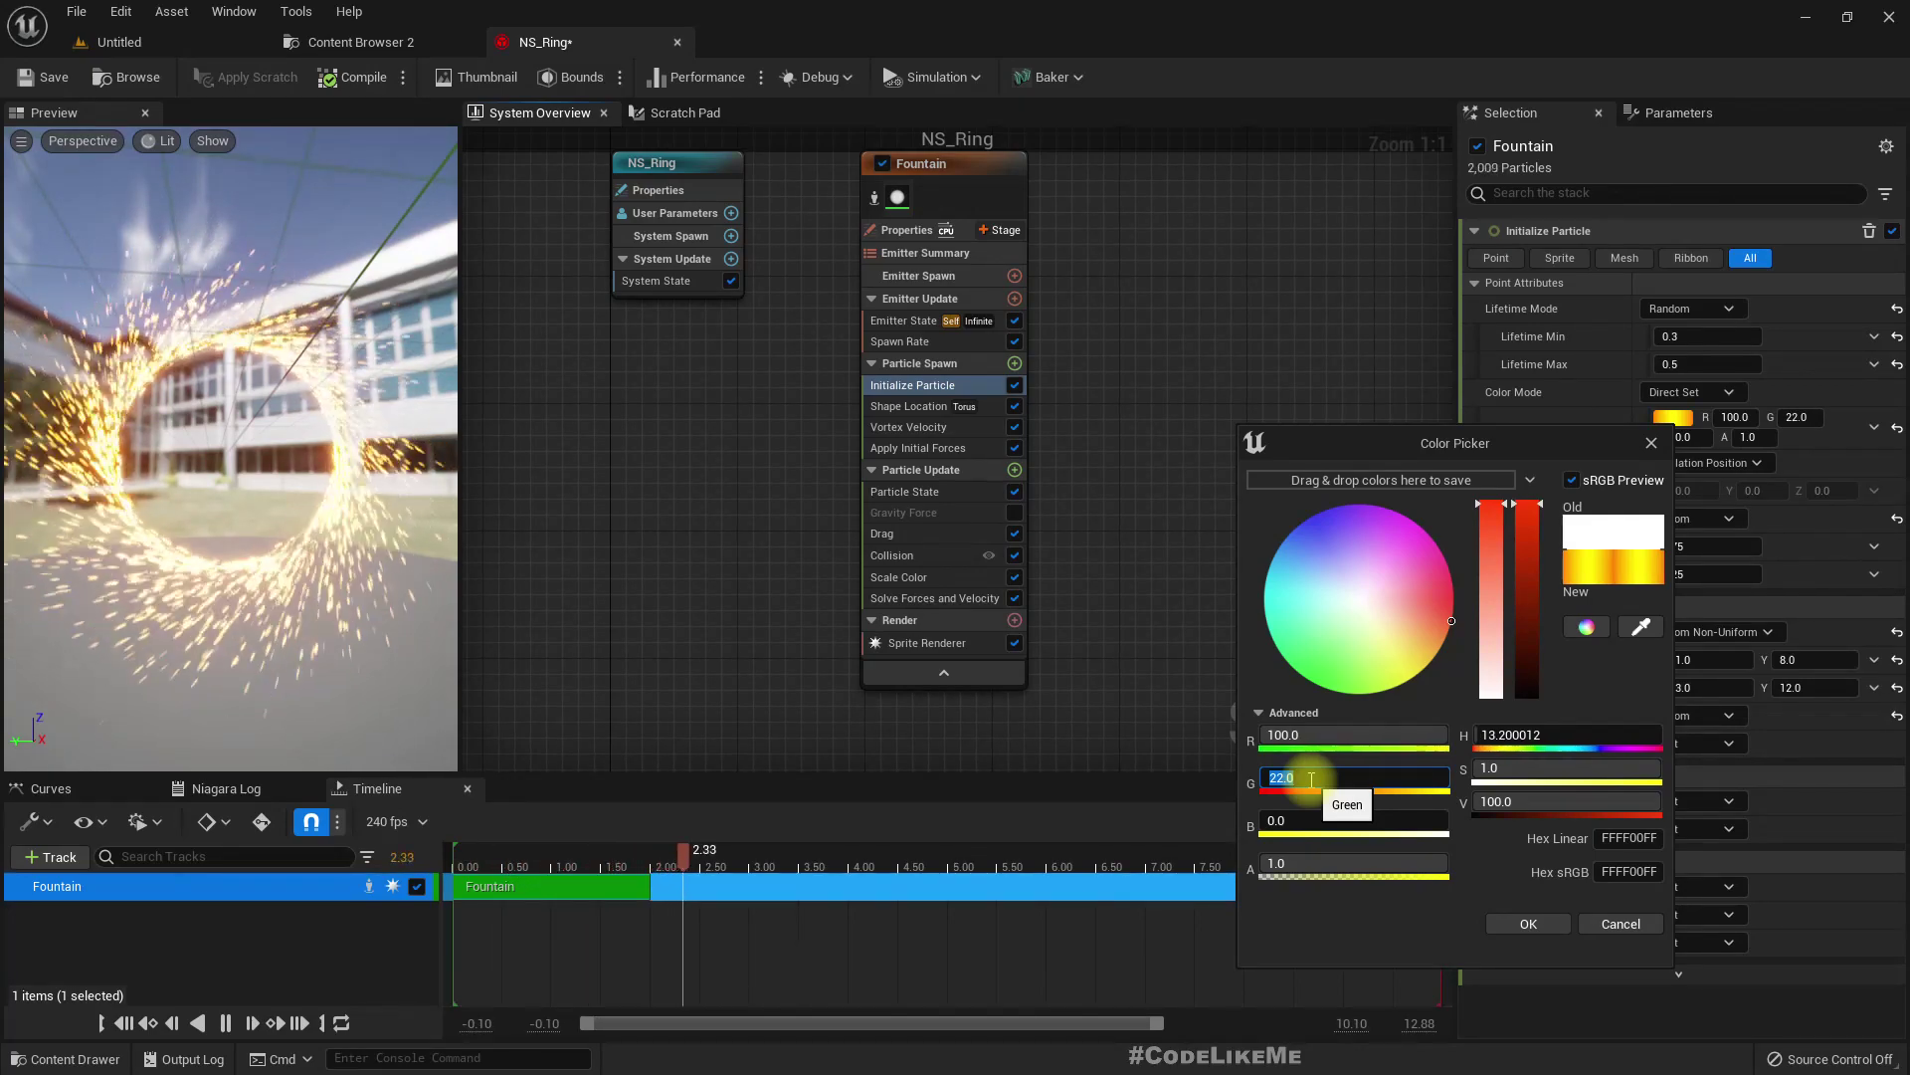
Inspect the orange sparks in the Niagara preview and the level, and accept the new particle color
{"action": "left_click_drag", "start_coordinate": [229, 448], "coordinate": [280, 448]}
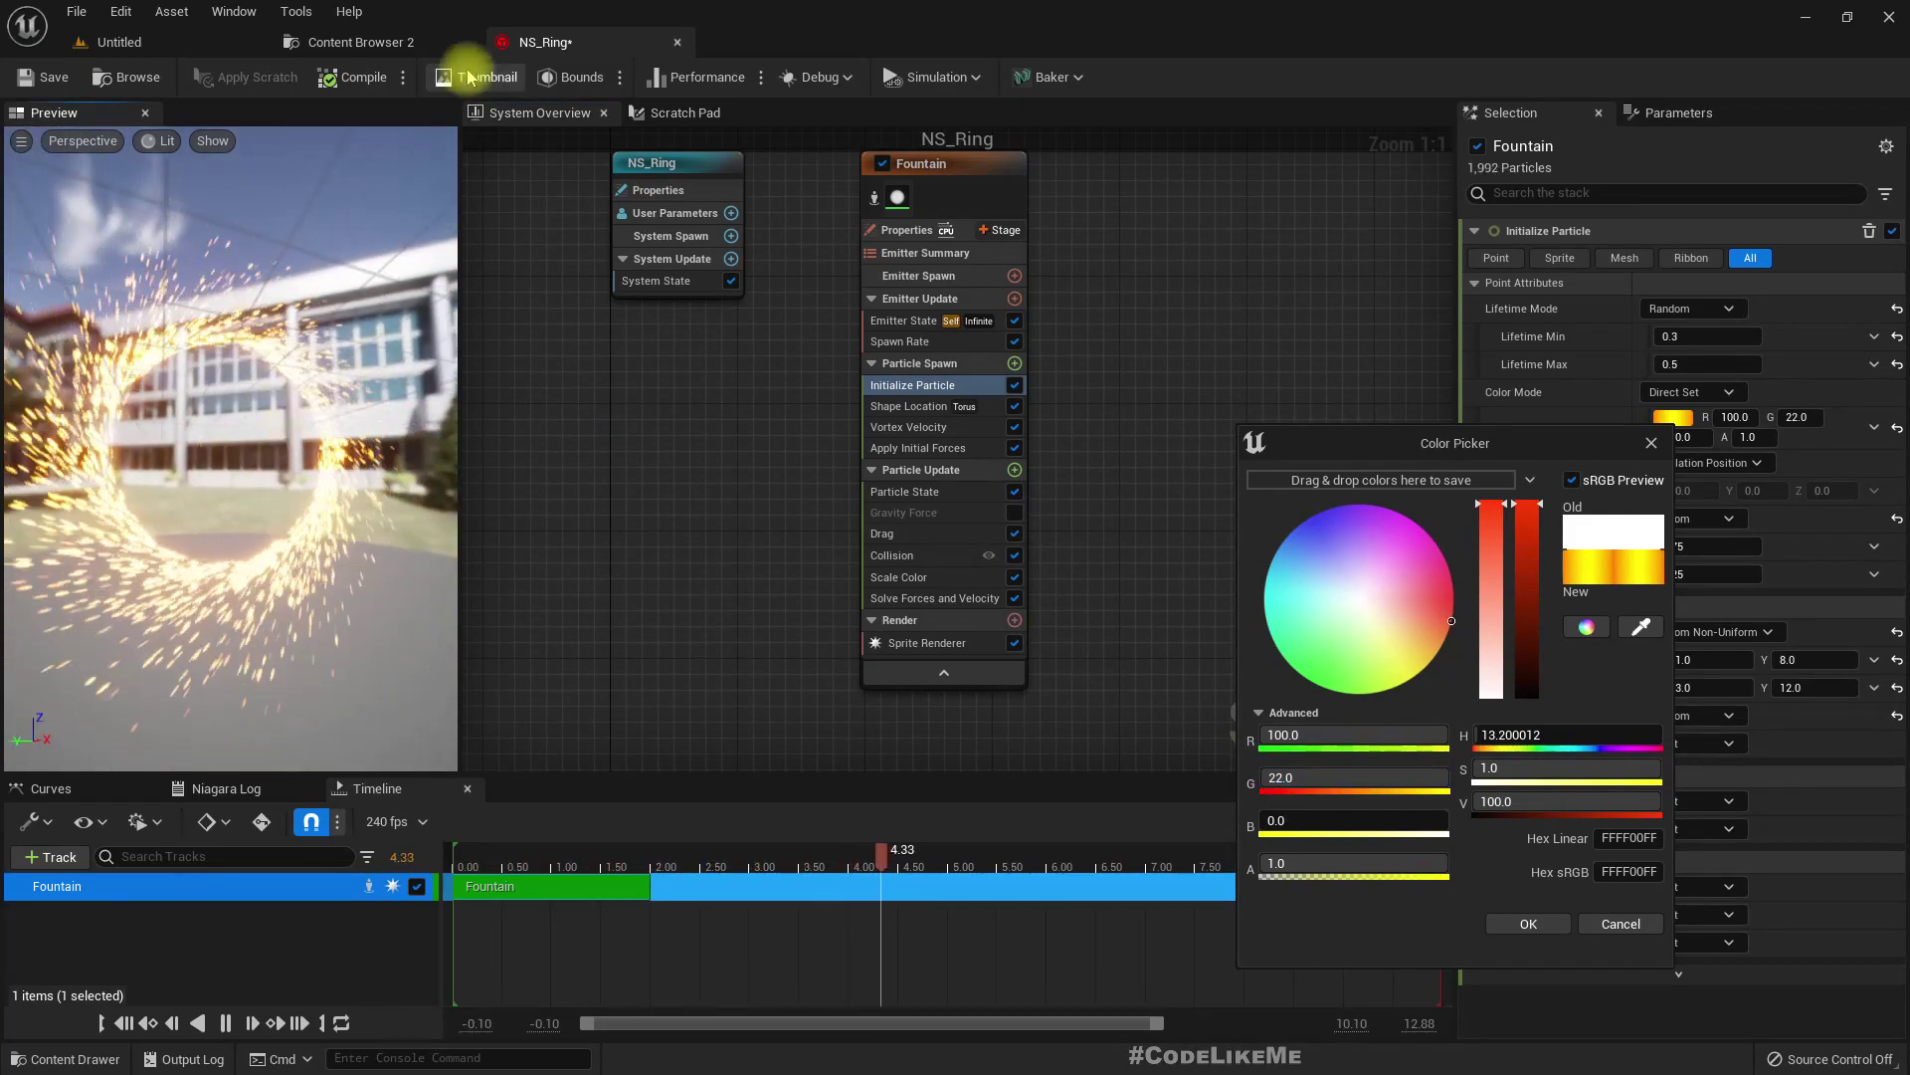
{"action": "left_click", "coordinate": [119, 42]}
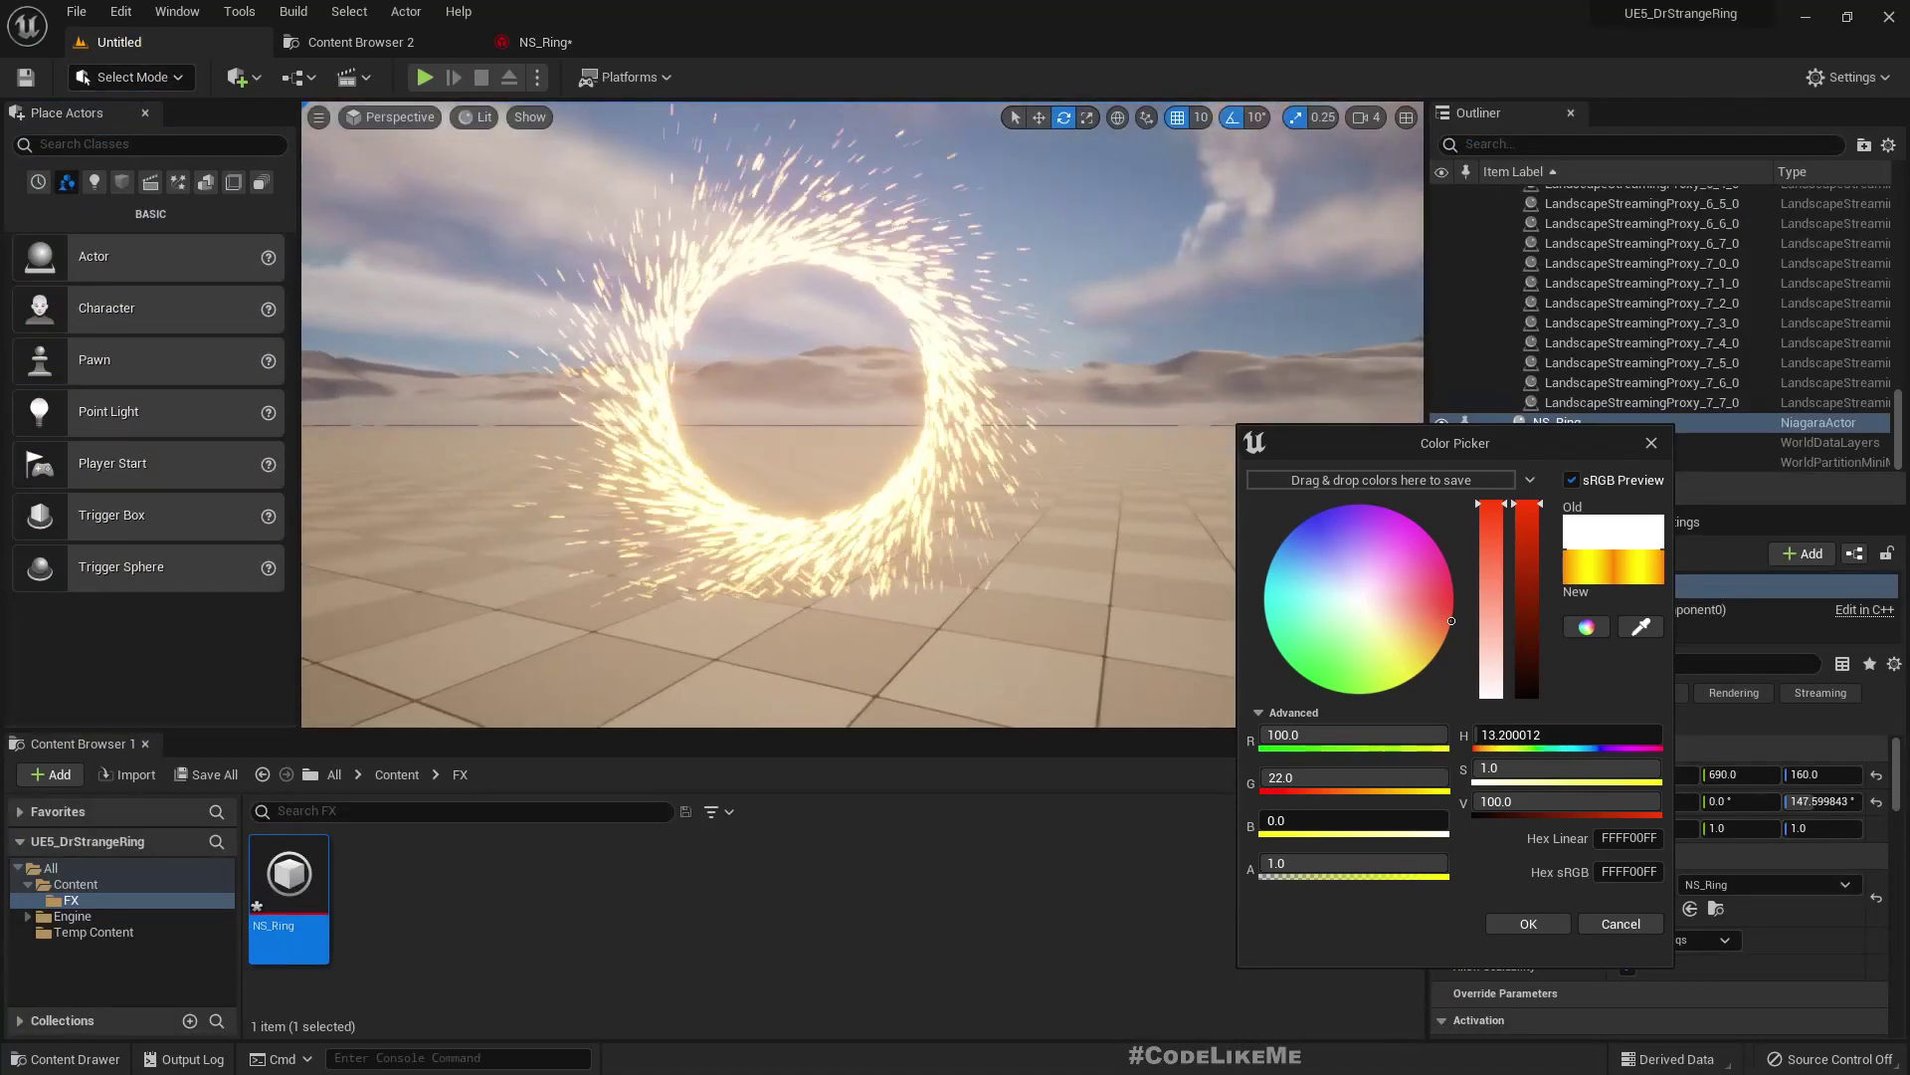
{"action": "mouse_move", "coordinate": [862, 414]}
{"action": "right_mouse_down"}
{"action": "mouse_move", "coordinate": [802, 244]}
{"action": "mouse_move", "coordinate": [831, 442]}
{"action": "mouse_move", "coordinate": [852, 408]}
{"action": "mouse_move", "coordinate": [923, 392]}
{"action": "mouse_move", "coordinate": [838, 382]}
{"action": "mouse_move", "coordinate": [886, 373]}
{"action": "mouse_move", "coordinate": [871, 402]}
{"action": "right_mouse_up"}
{"action": "key", "text": "w"}
{"action": "key", "text": "s"}
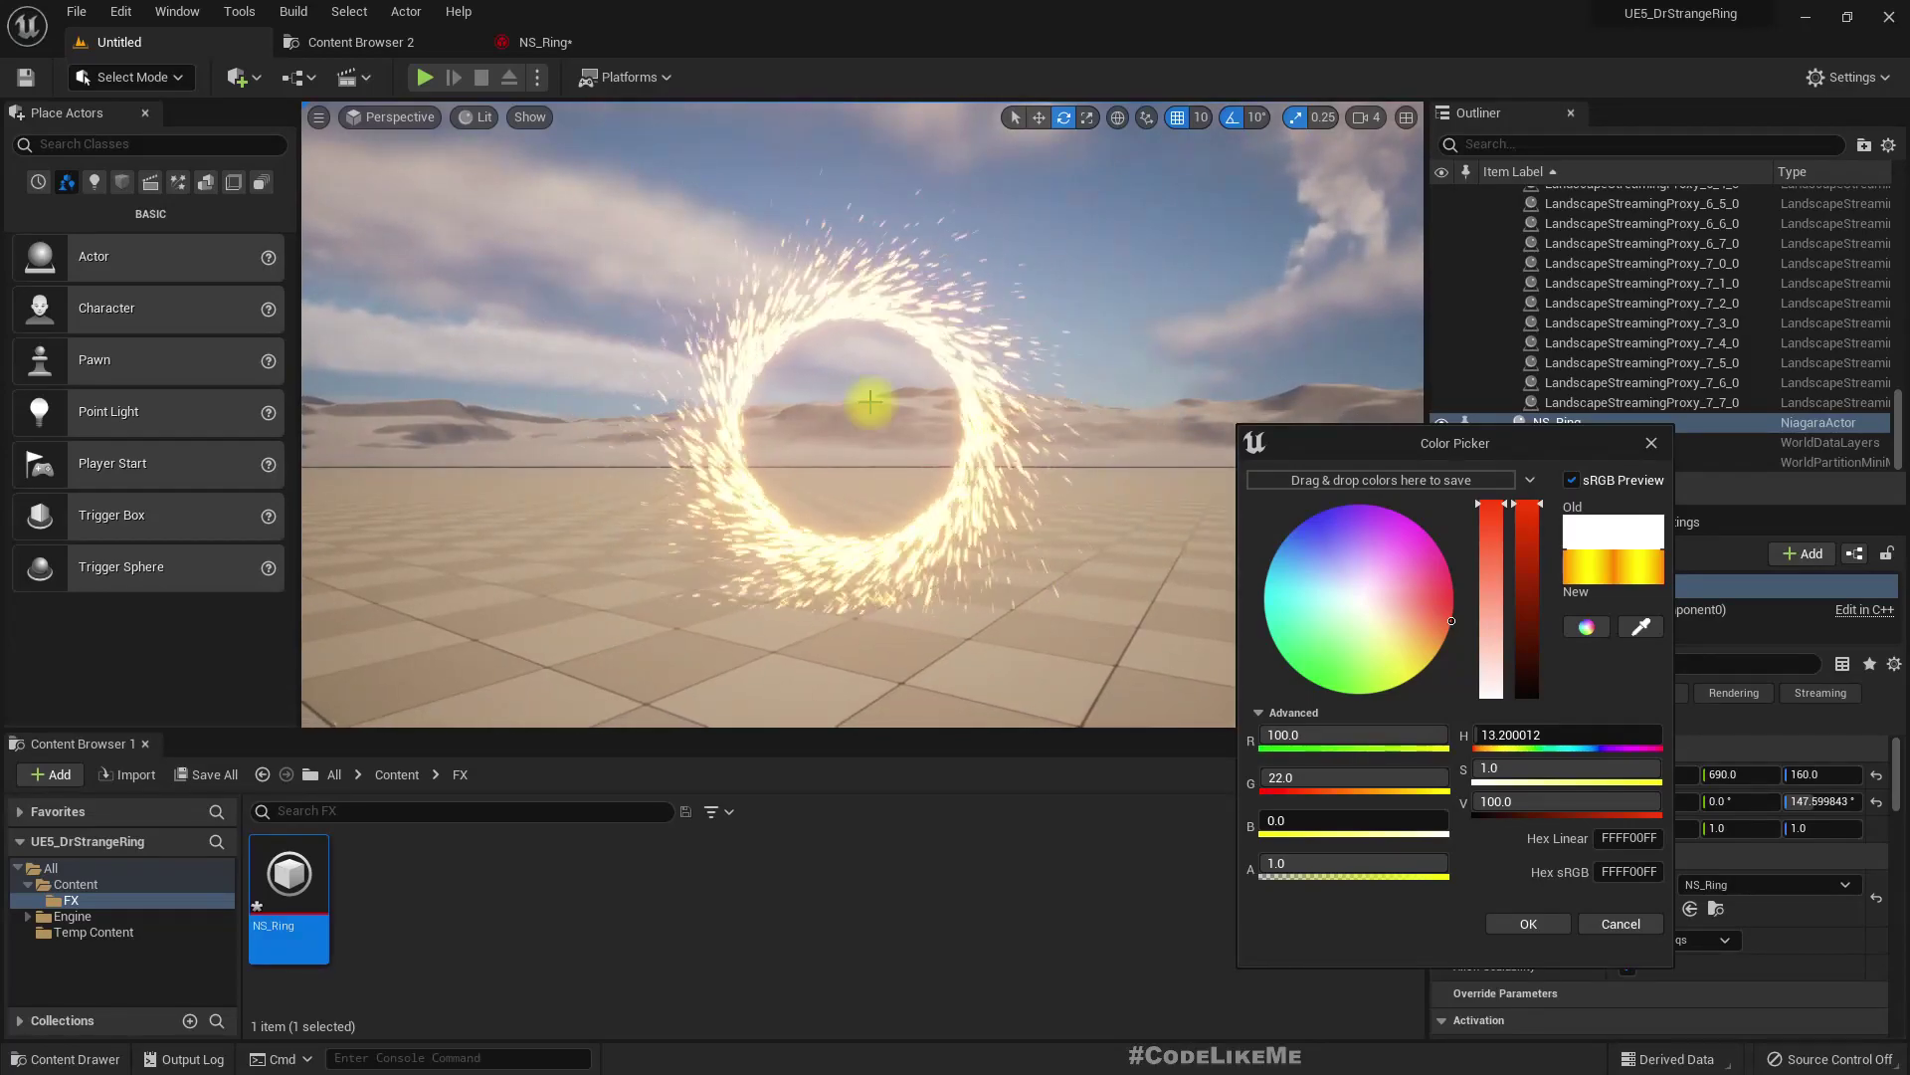
{"action": "left_click", "coordinate": [1523, 924]}
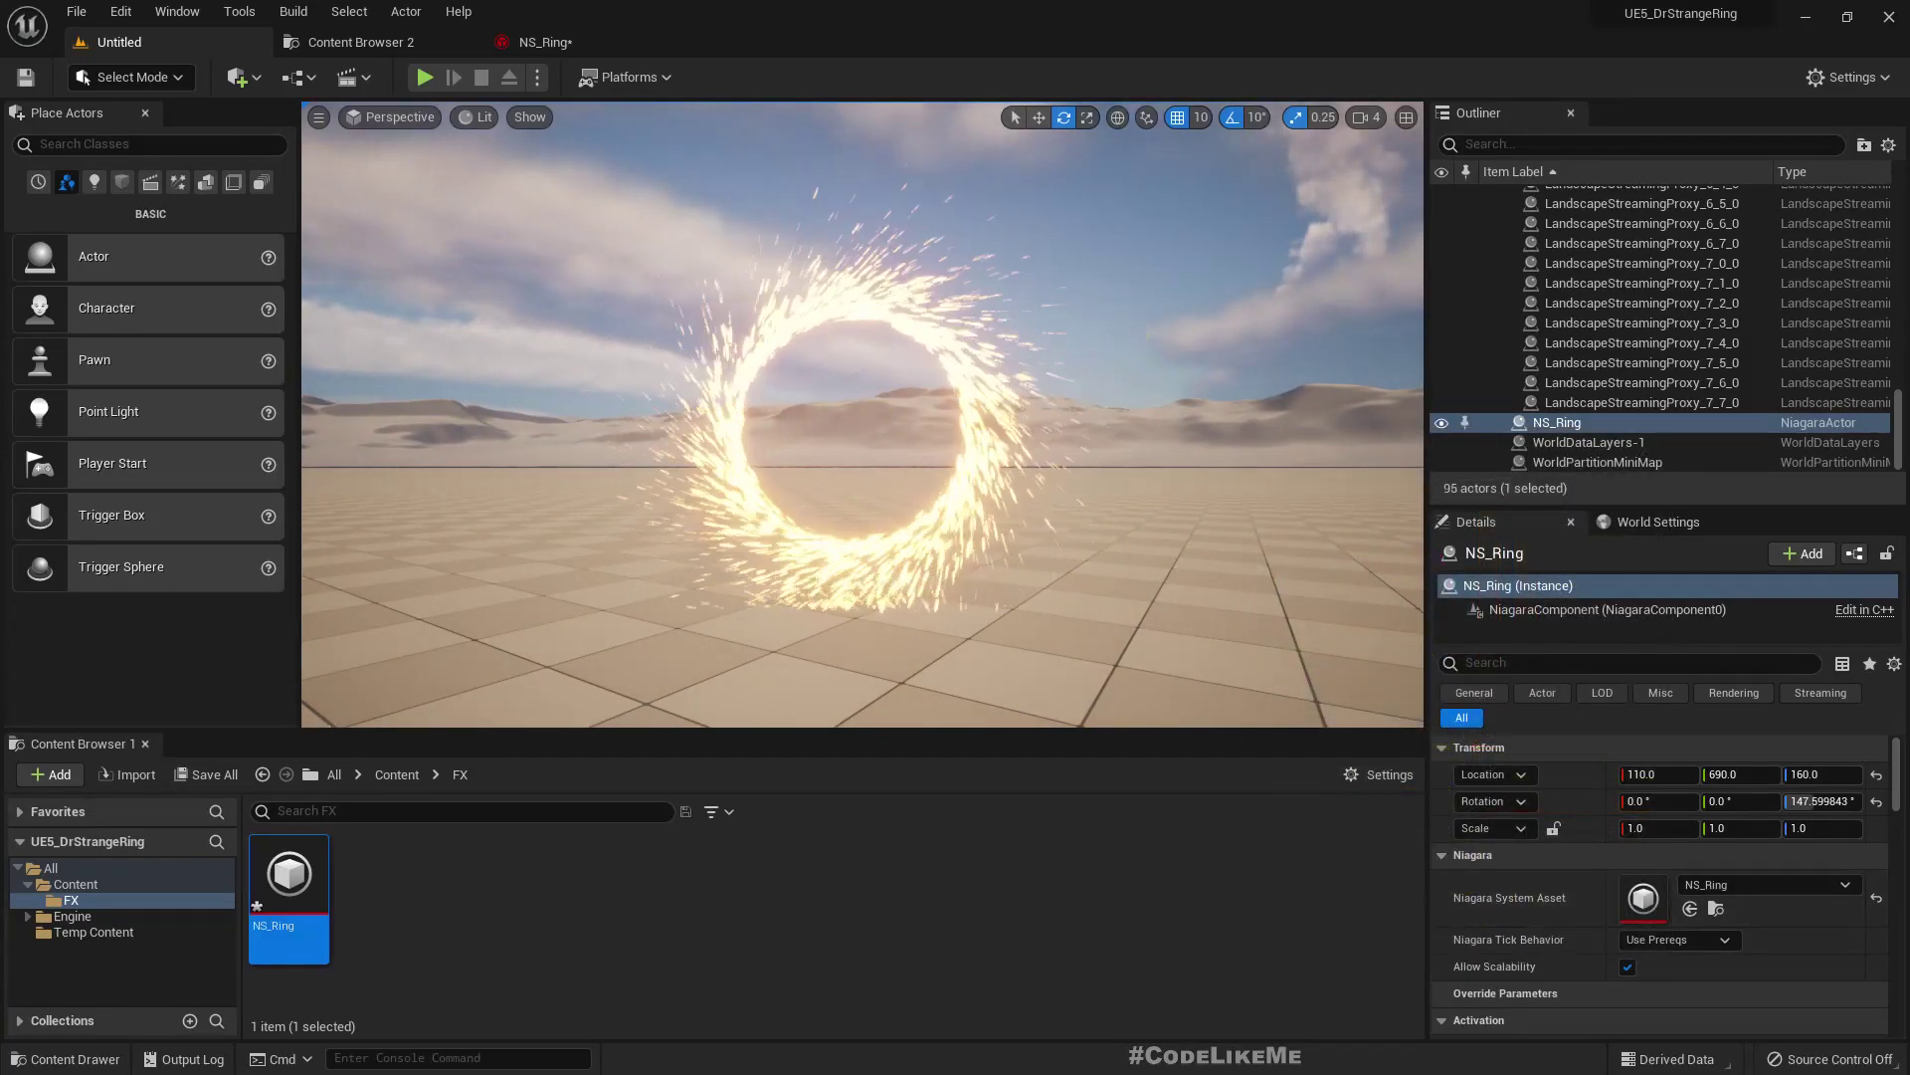
{"action": "mouse_move", "coordinate": [862, 414]}
{"action": "right_mouse_down"}
{"action": "mouse_move", "coordinate": [802, 390]}
{"action": "mouse_move", "coordinate": [852, 398]}
{"action": "right_mouse_up"}
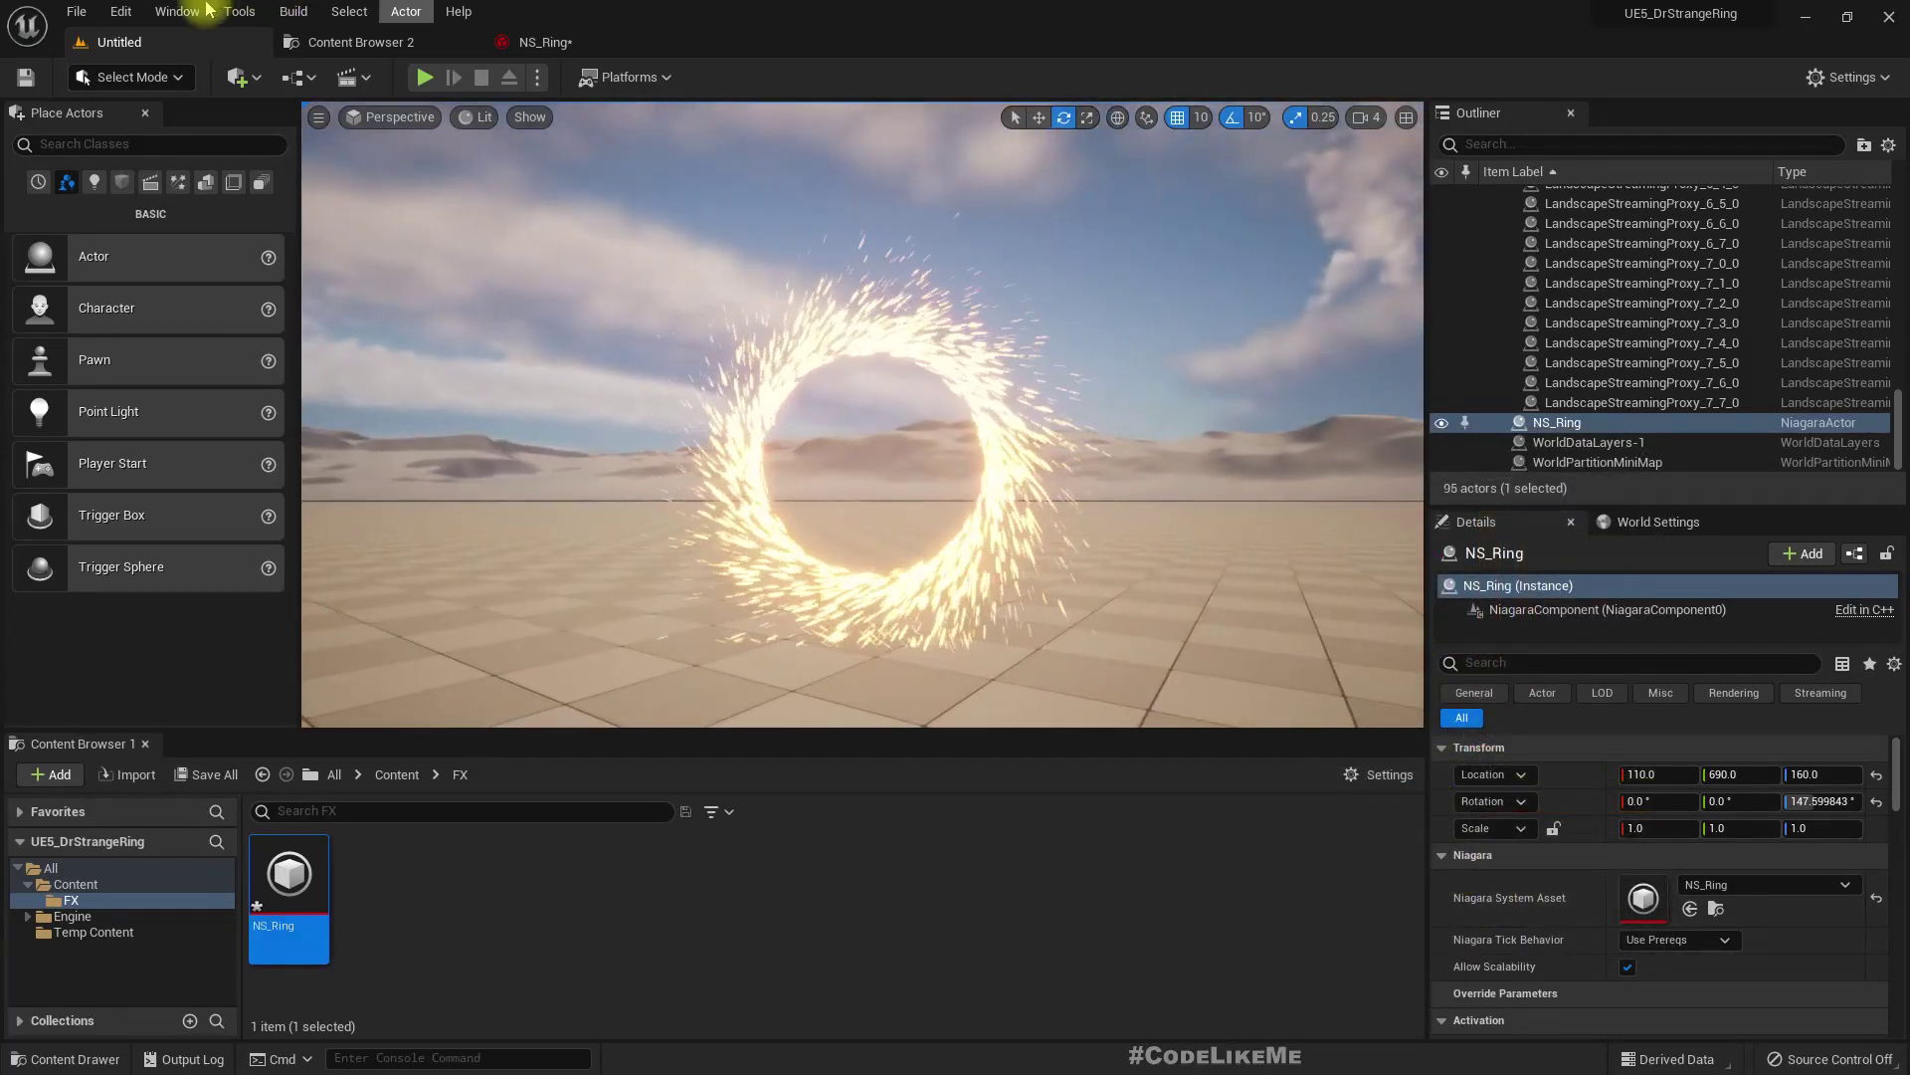
Find the PostProcessVolume actor and place it in the level beside the ring
{"action": "left_click", "coordinate": [126, 145]}
{"action": "type", "text": "post"}
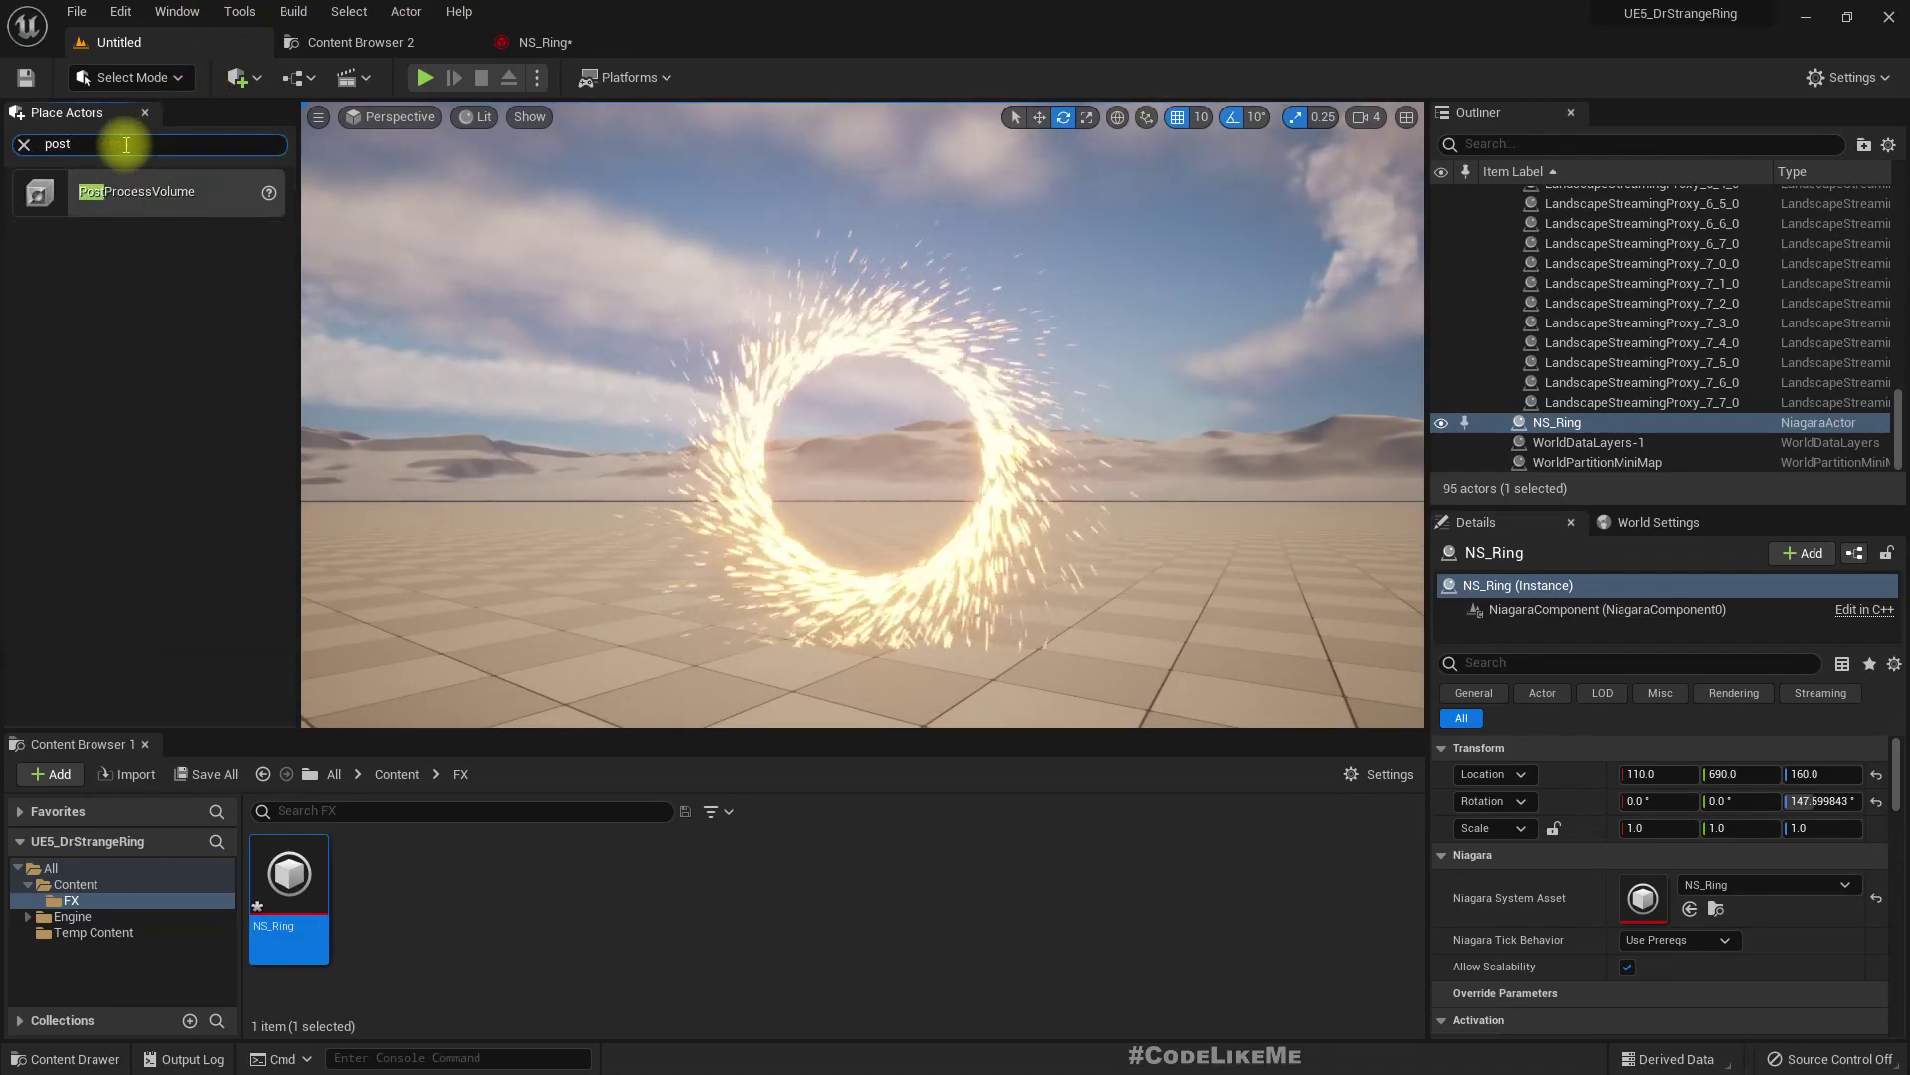
{"action": "left_click_drag", "start_coordinate": [127, 189], "coordinate": [478, 534]}
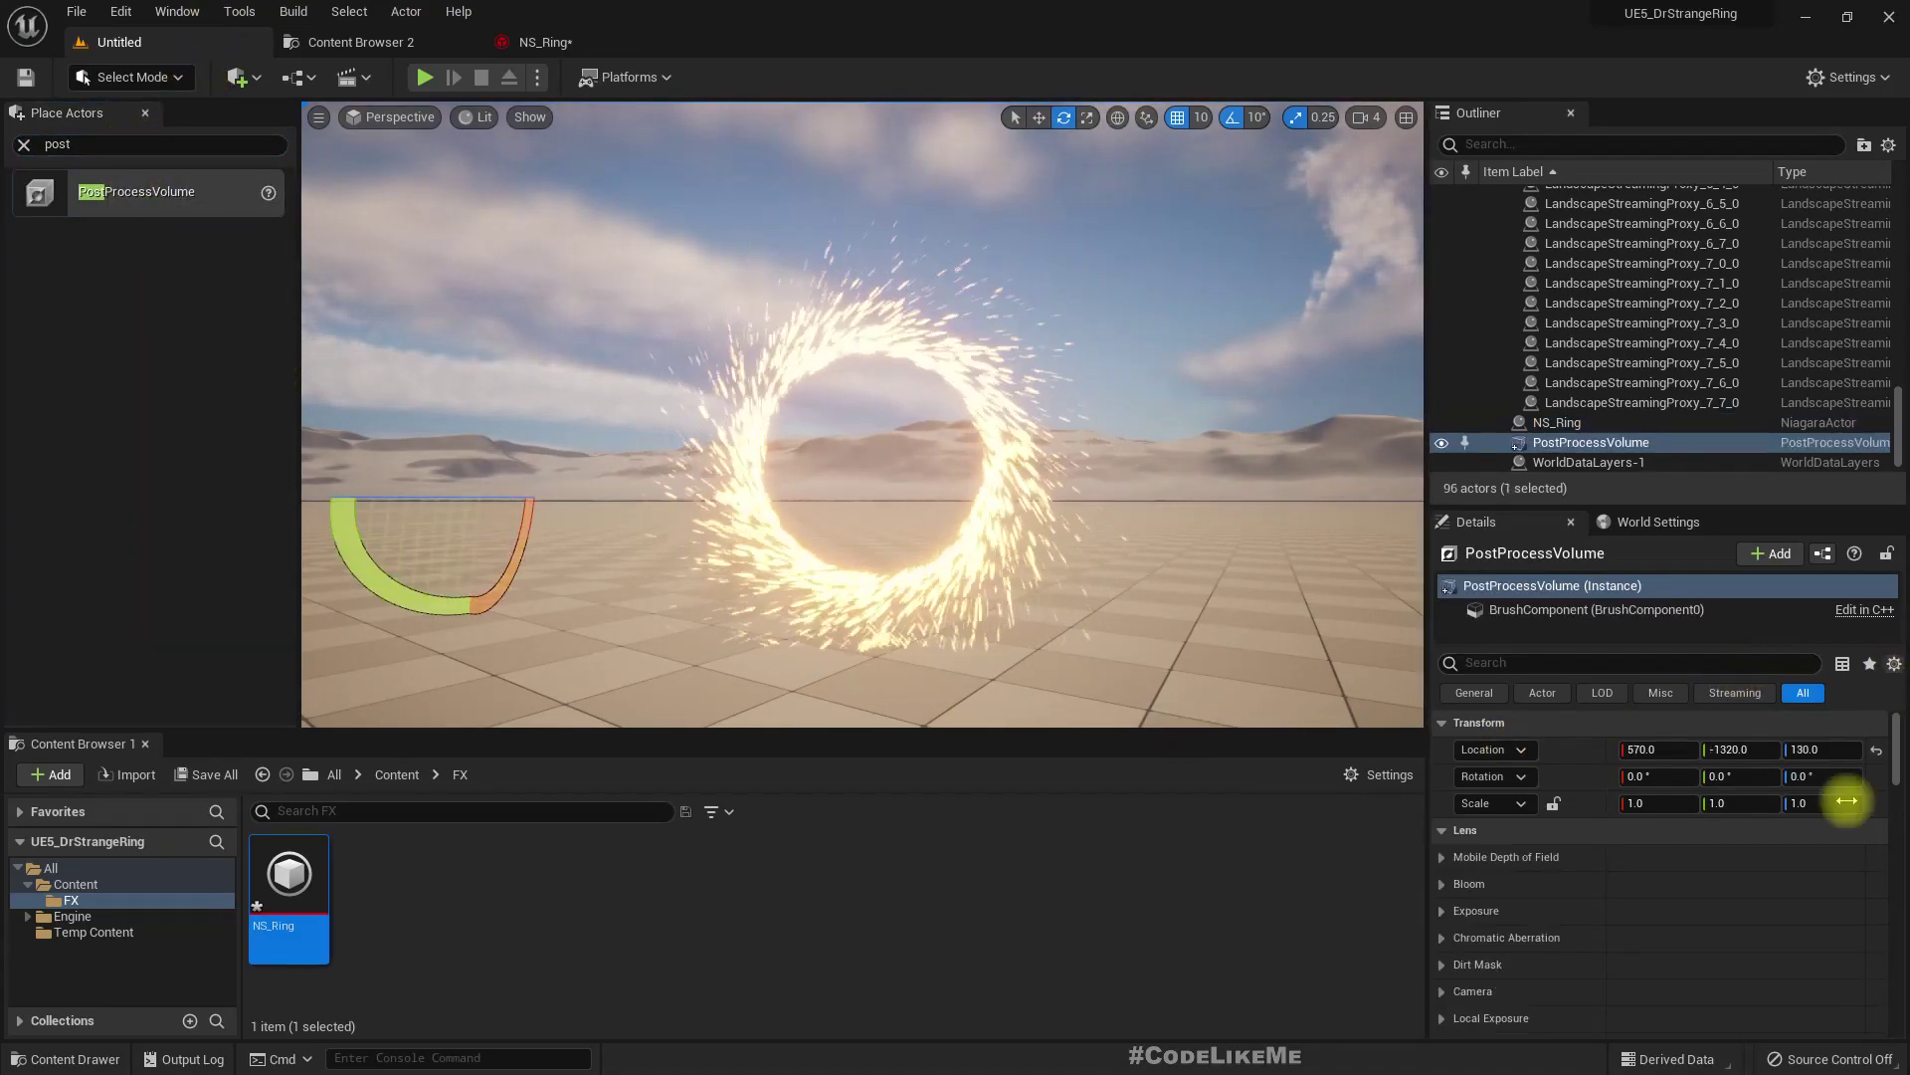
Enable Exposure Compensation in the PostProcessVolume's lens exposure settings and set it to -2.0
{"action": "scroll", "coordinate": [1642, 858], "scroll_direction": "down", "scroll_amount": 10}
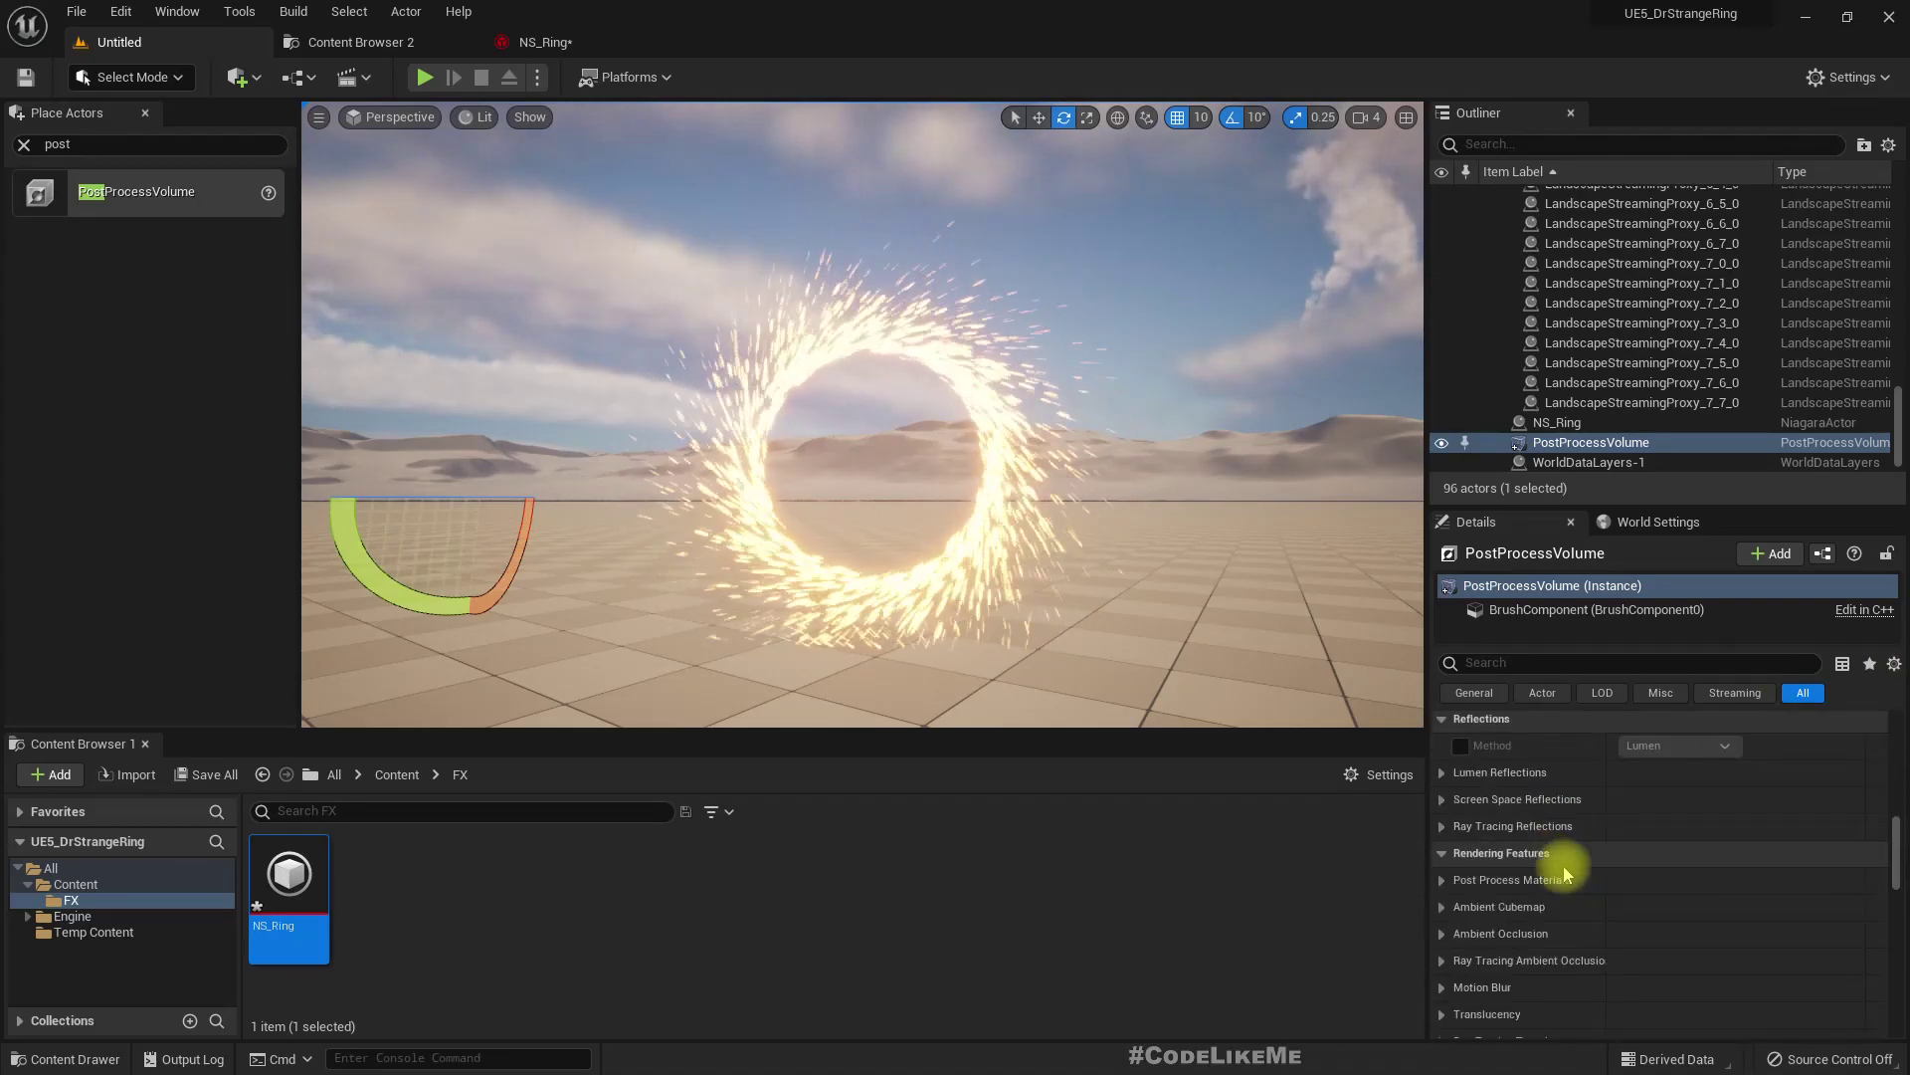
{"action": "scroll", "coordinate": [1566, 875], "scroll_direction": "down", "scroll_amount": 15}
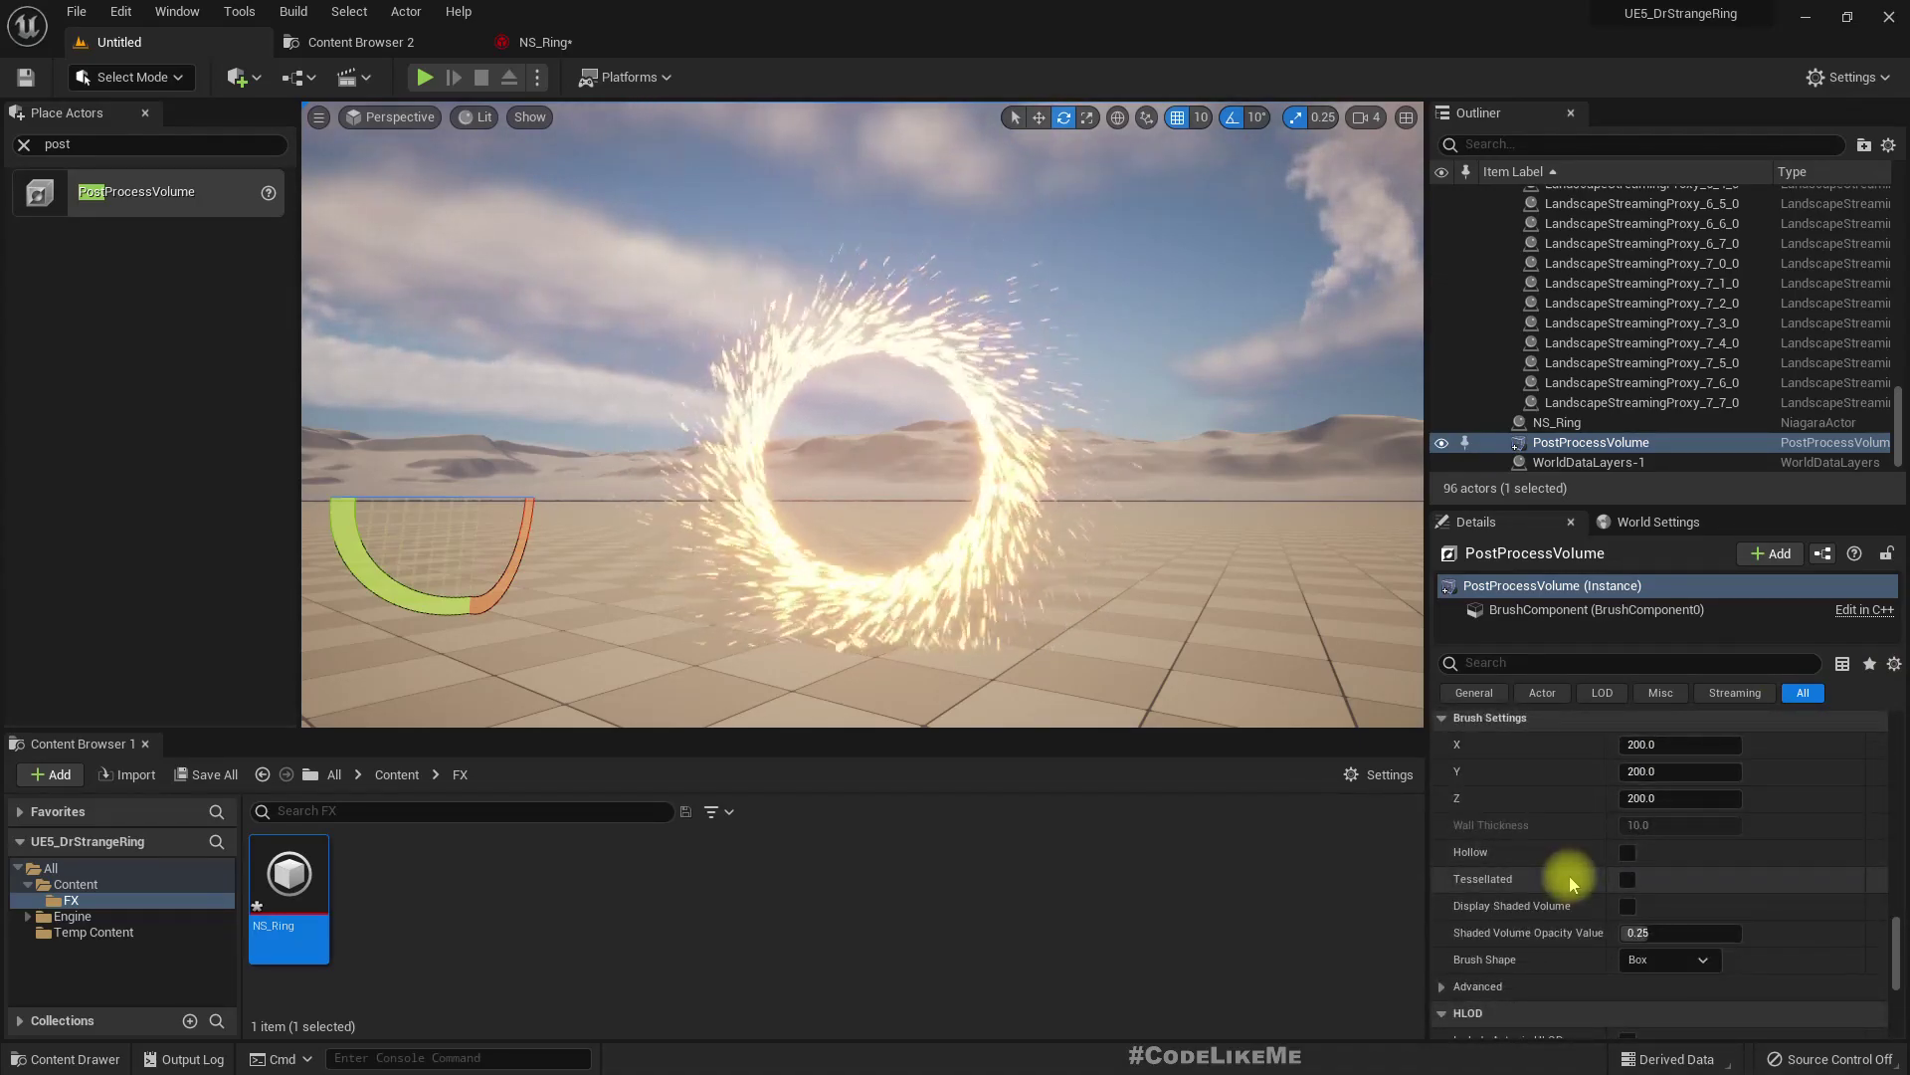
{"action": "scroll", "coordinate": [1572, 882], "scroll_direction": "down", "scroll_amount": 1}
{"action": "scroll", "coordinate": [1572, 882], "scroll_direction": "down", "scroll_amount": 4}
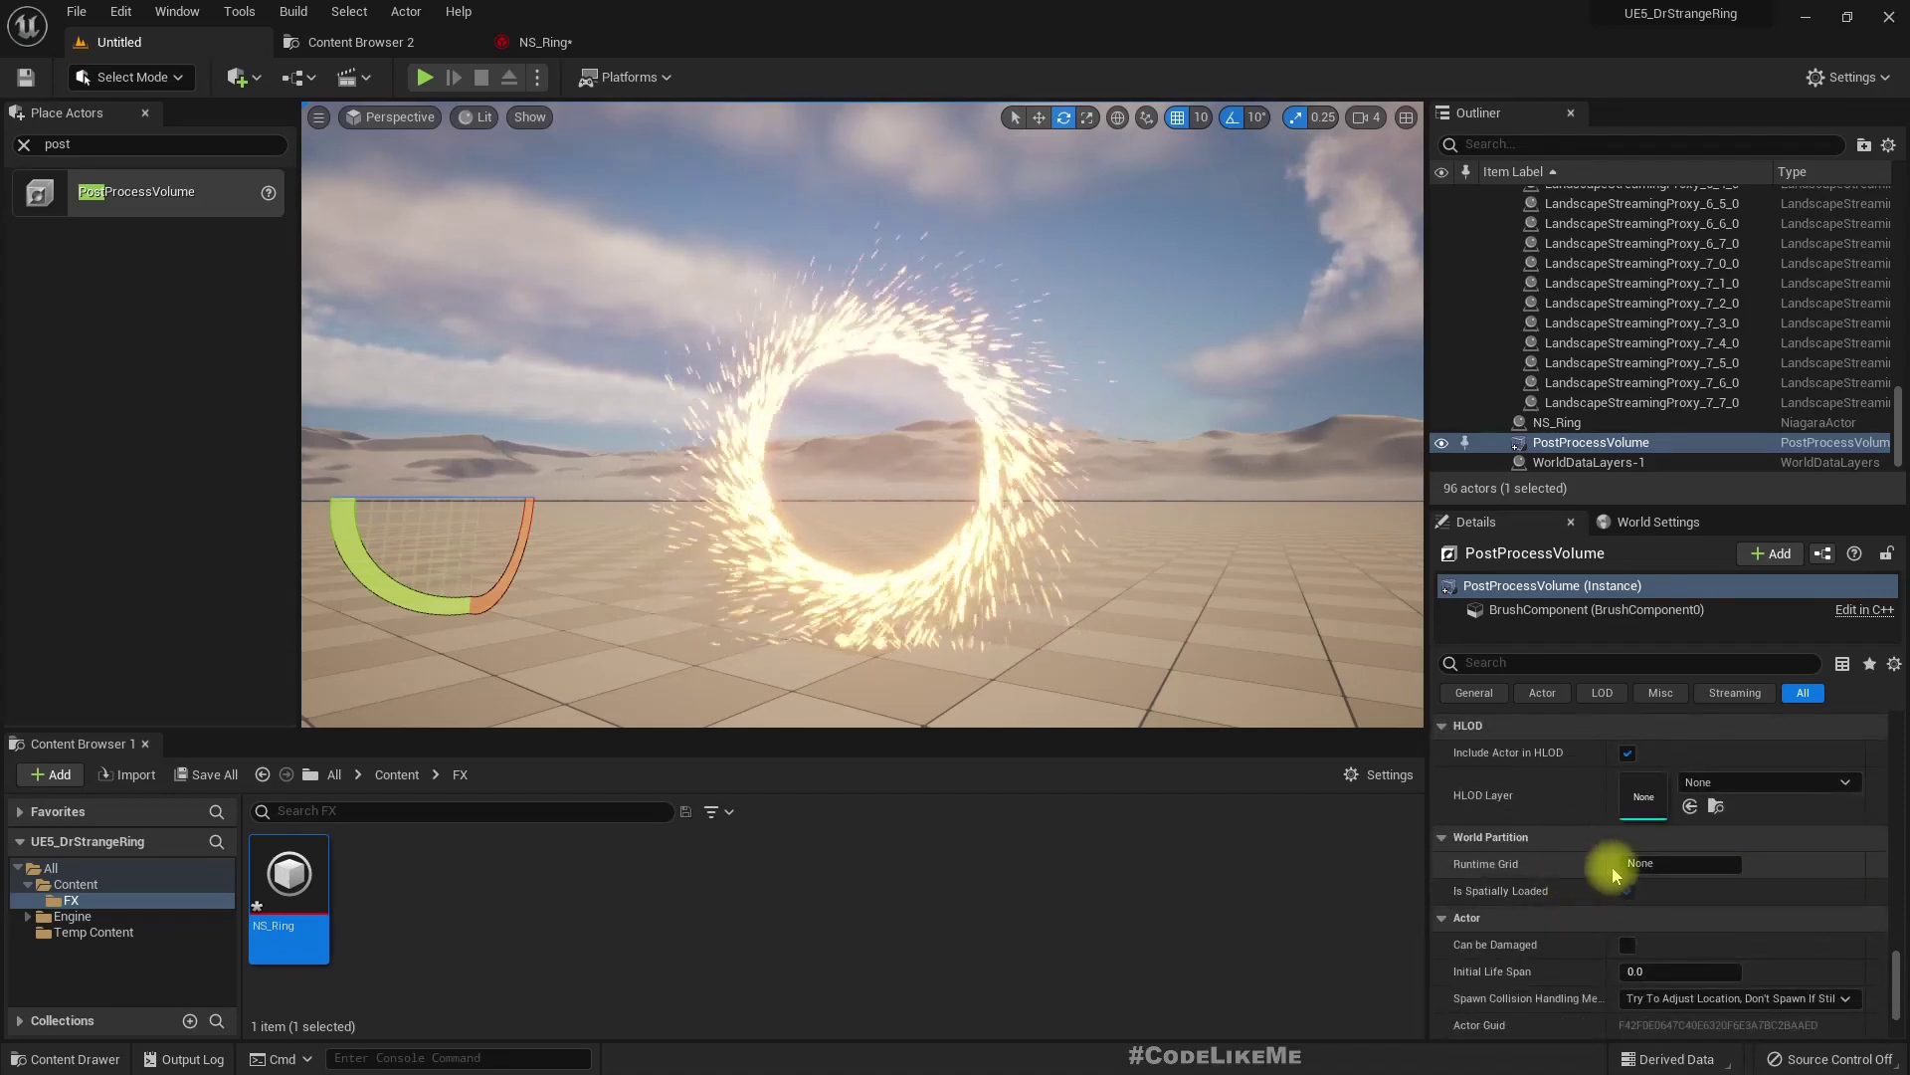
{"action": "scroll", "coordinate": [1614, 876], "scroll_direction": "down", "scroll_amount": 2}
{"action": "scroll", "coordinate": [1634, 884], "scroll_direction": "up", "scroll_amount": 5}
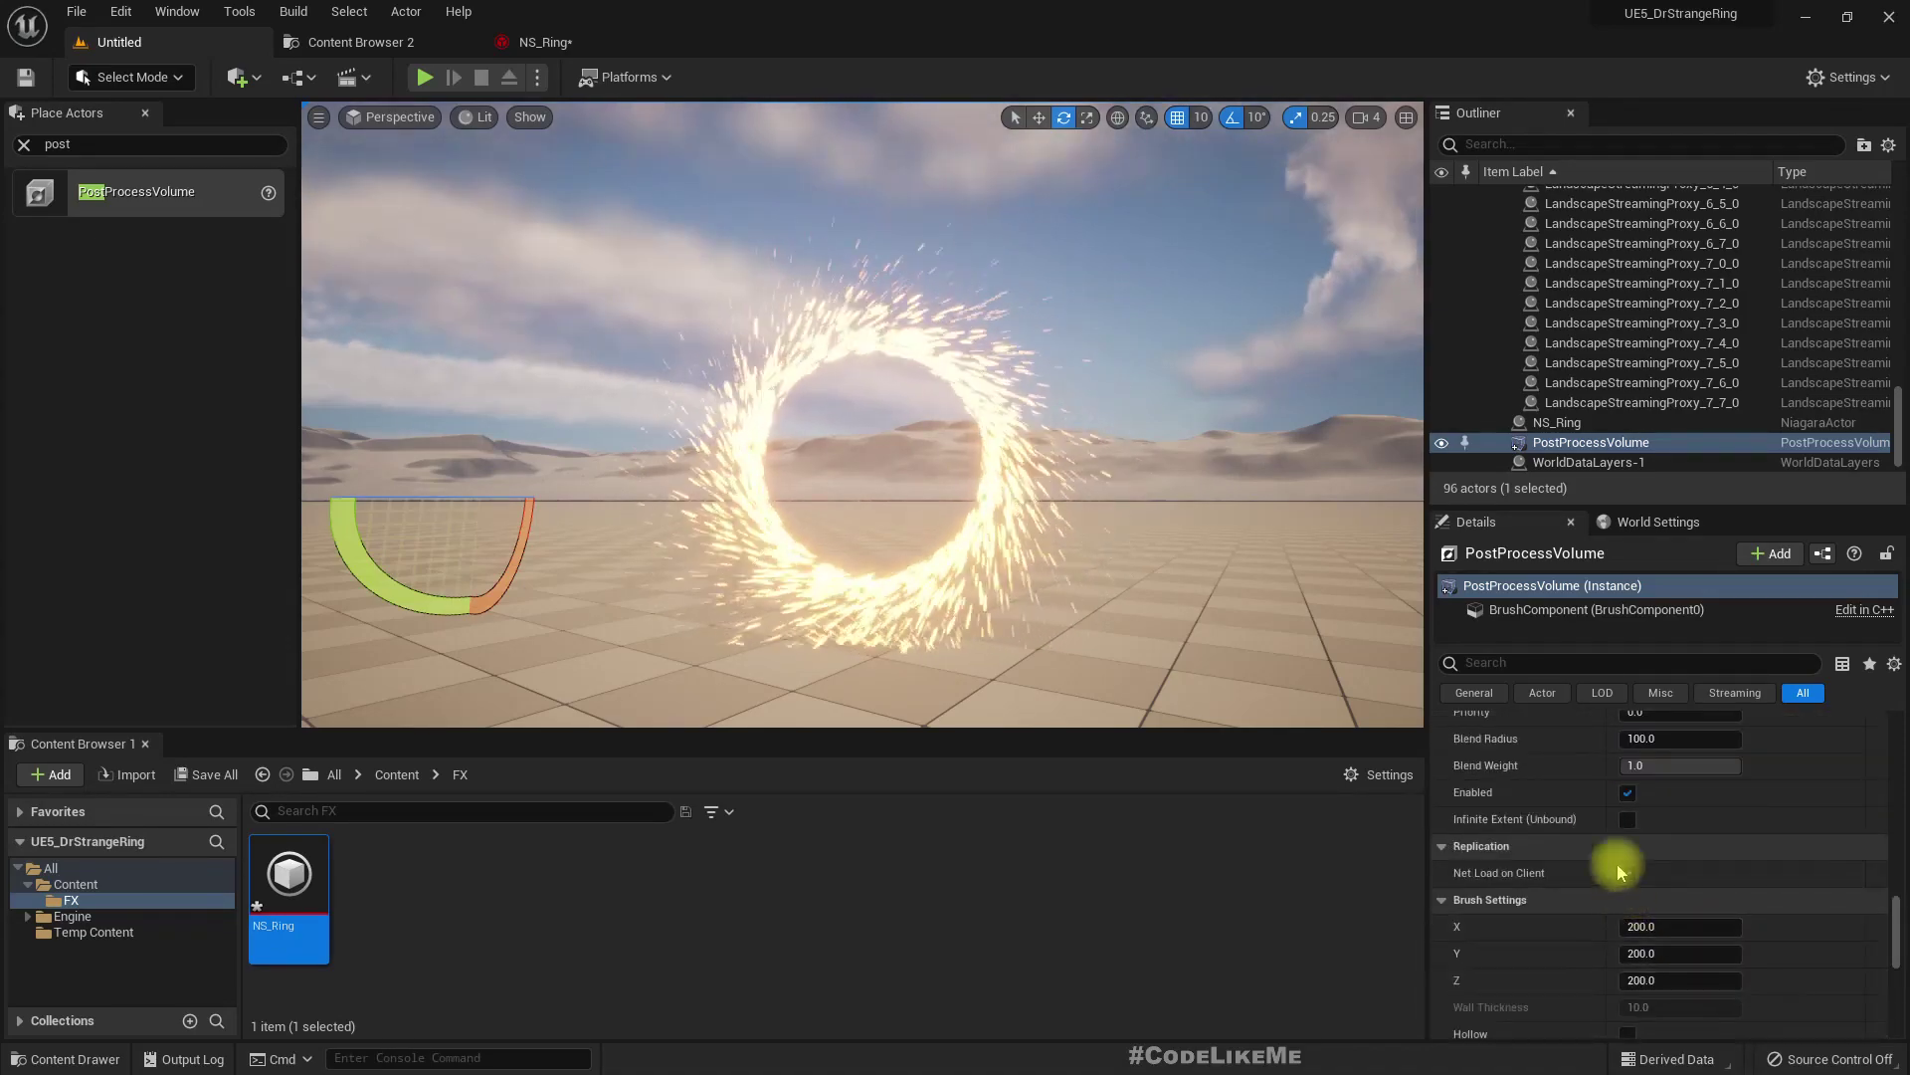
{"action": "left_click_drag", "start_coordinate": [1900, 930], "coordinate": [1891, 746]}
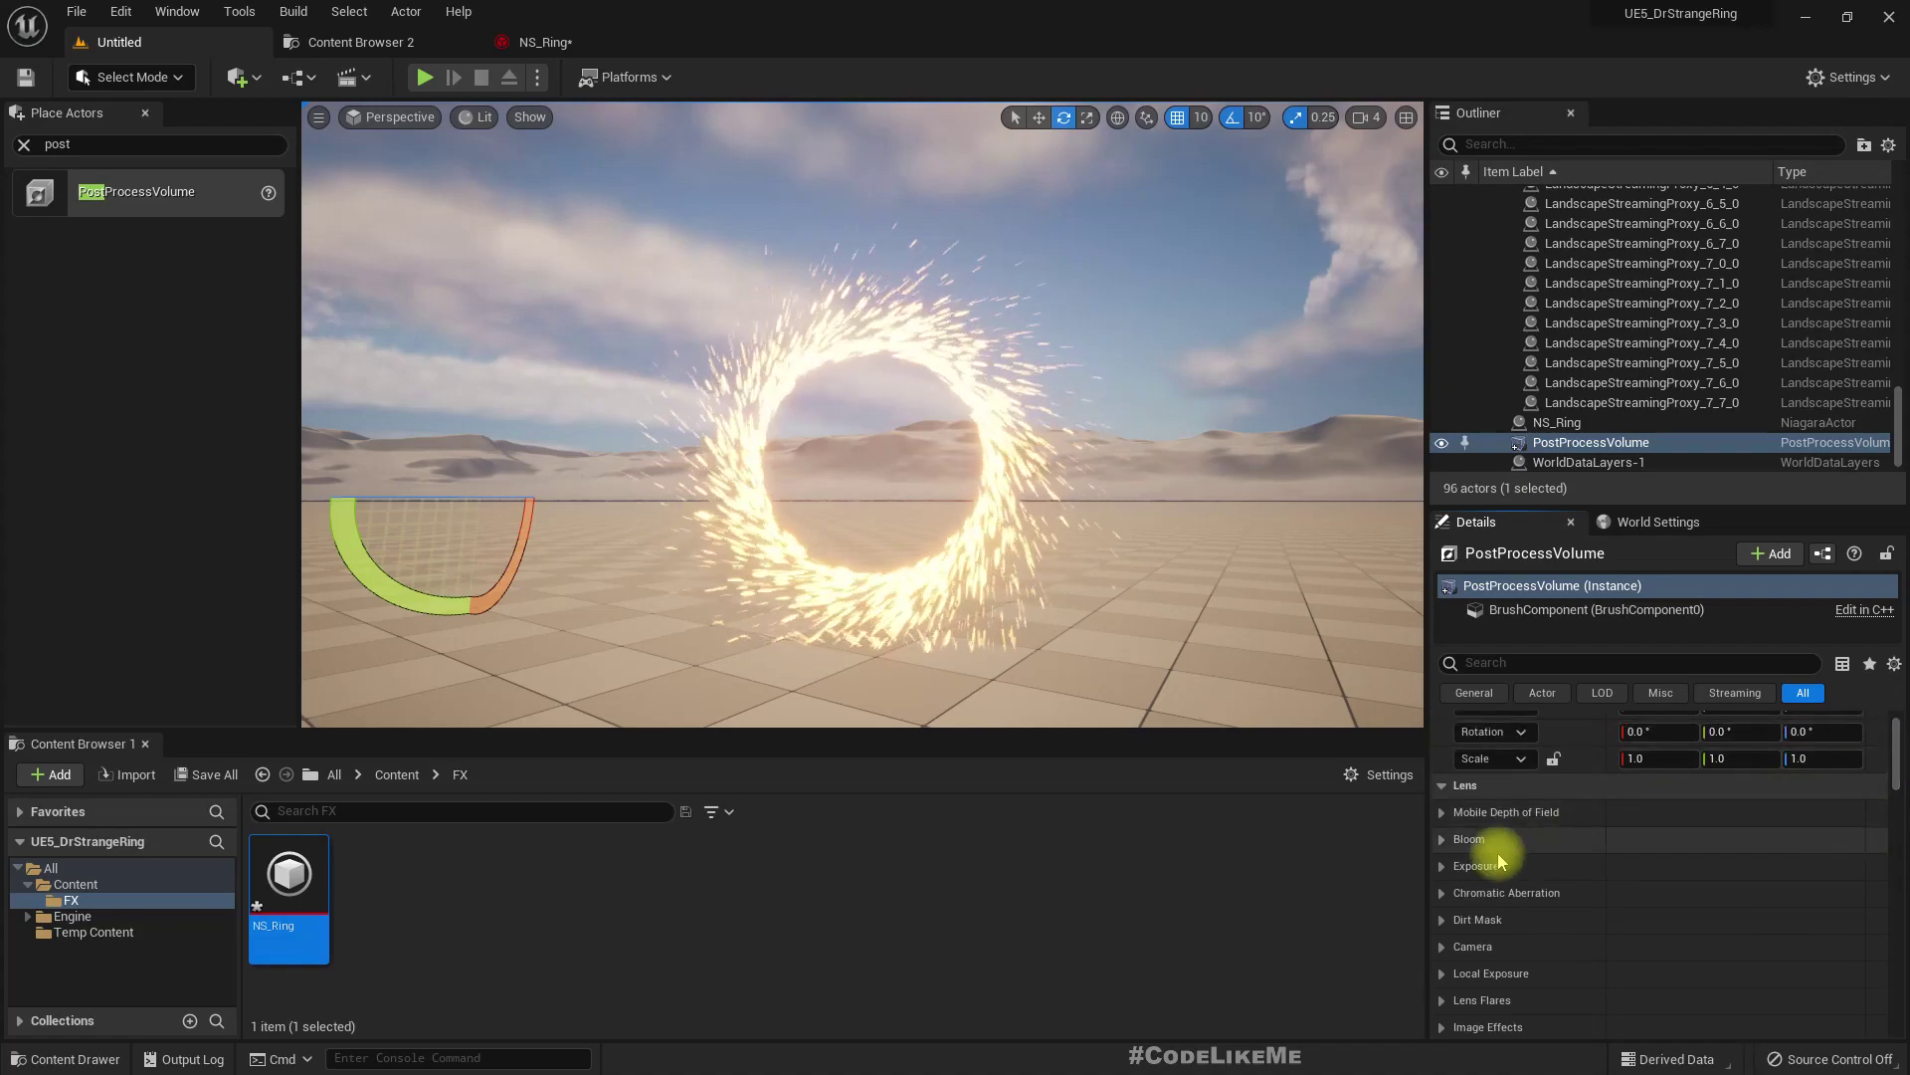
{"action": "left_click", "coordinate": [1442, 866]}
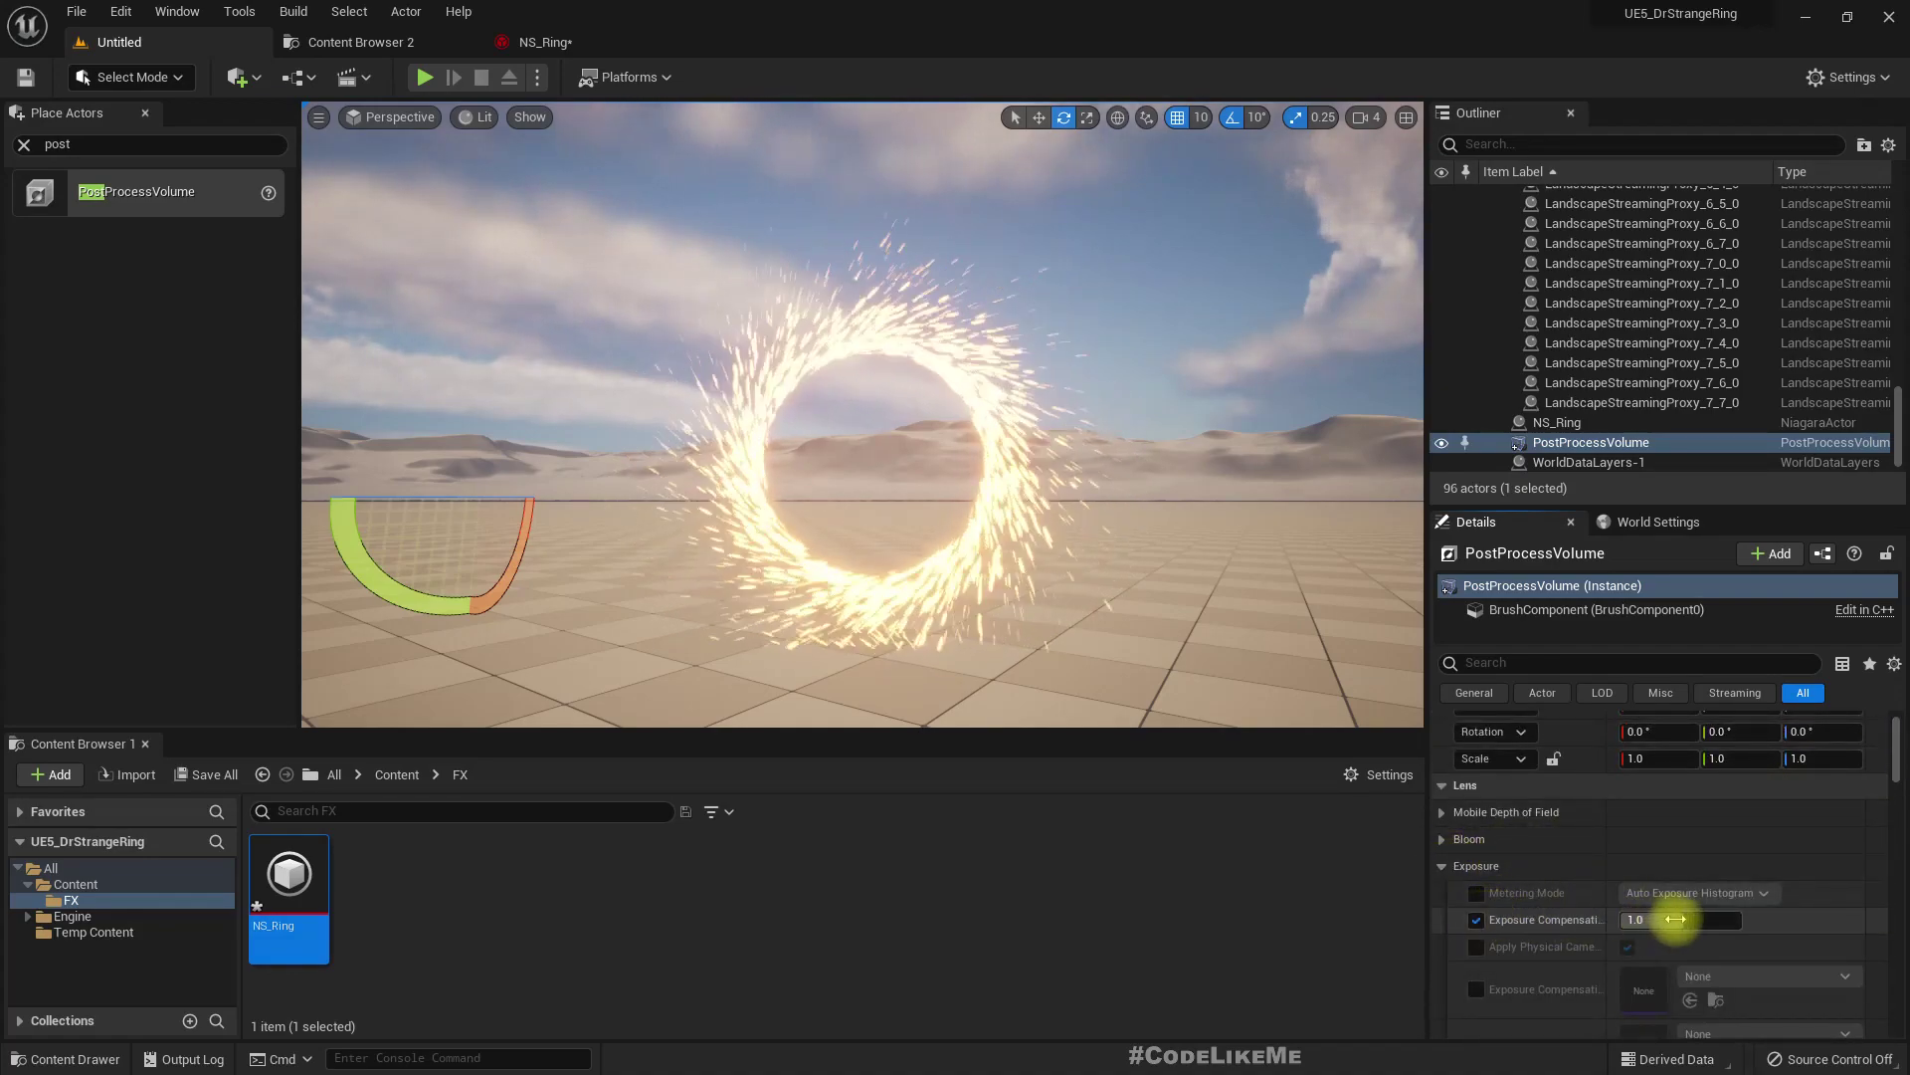
{"action": "key", "text": "Return"}
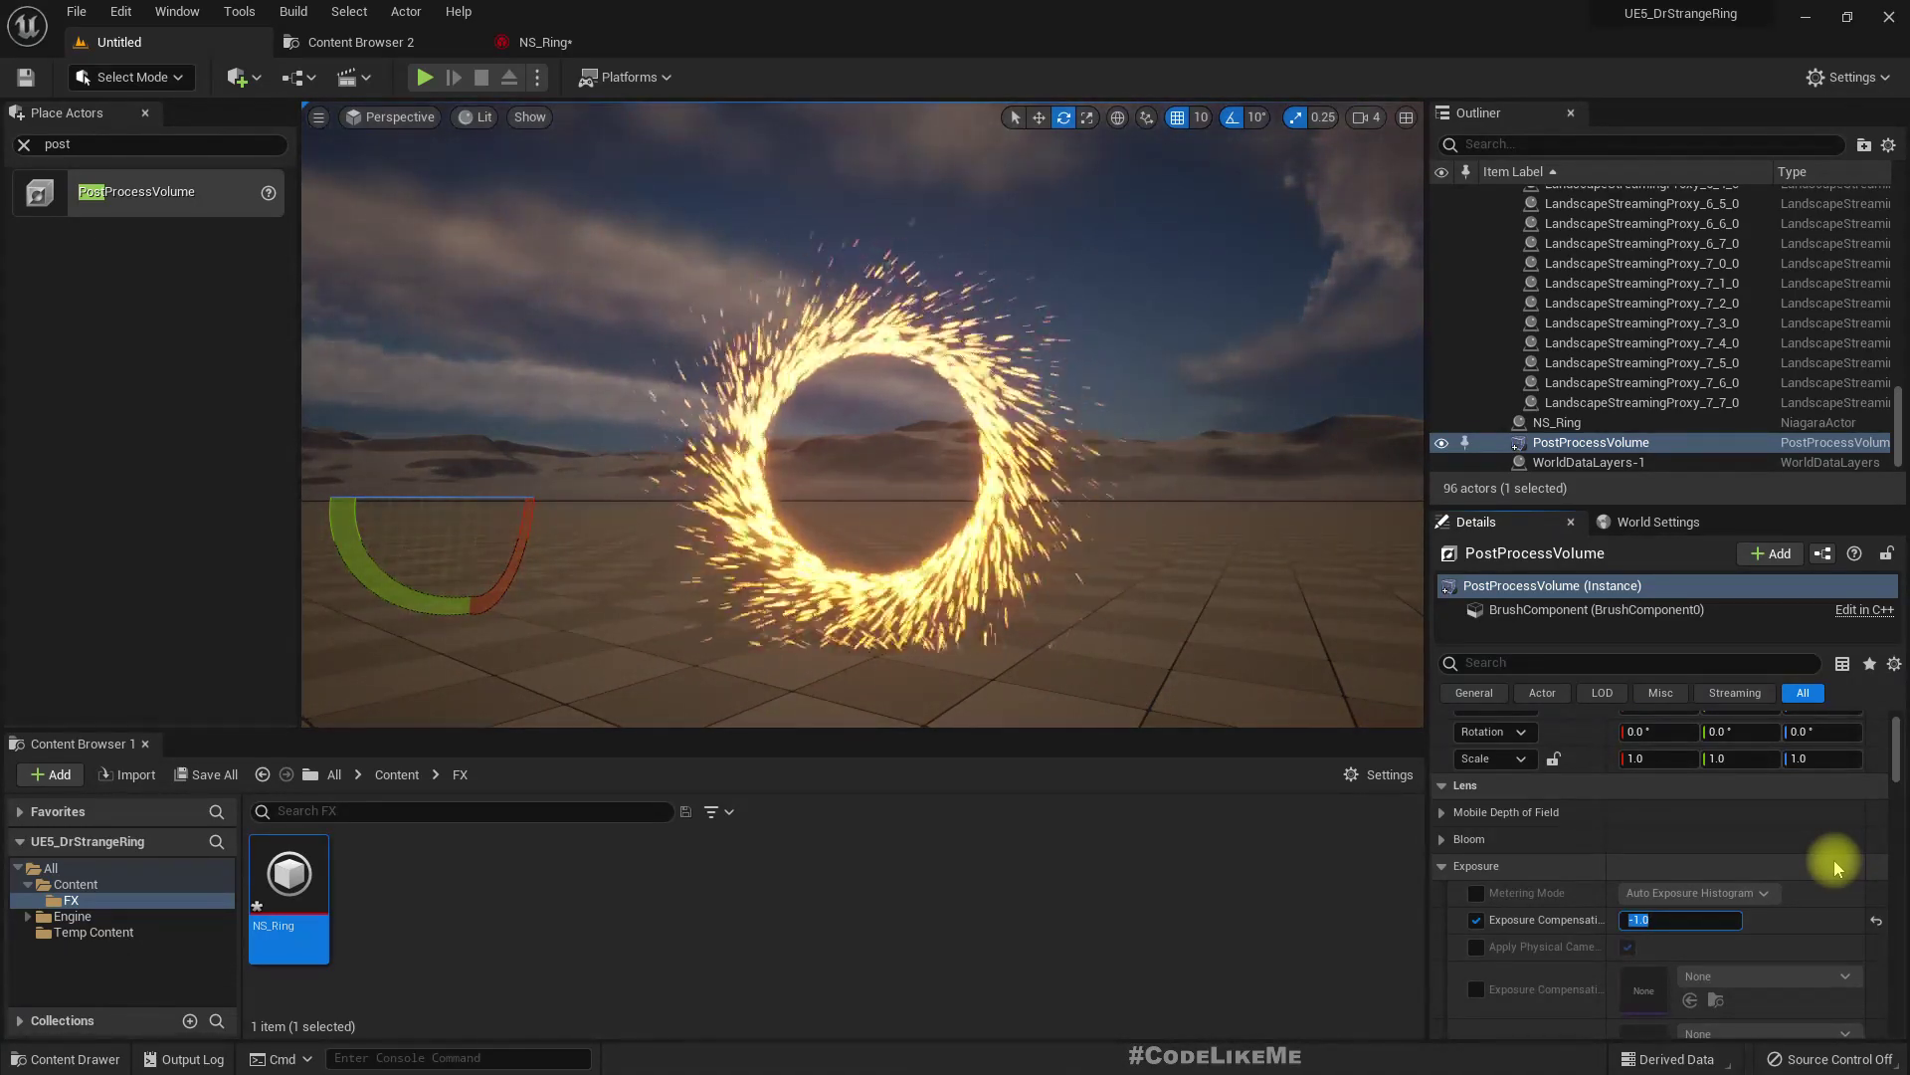
{"action": "type", "text": "-2"}
{"action": "key", "text": "Return"}
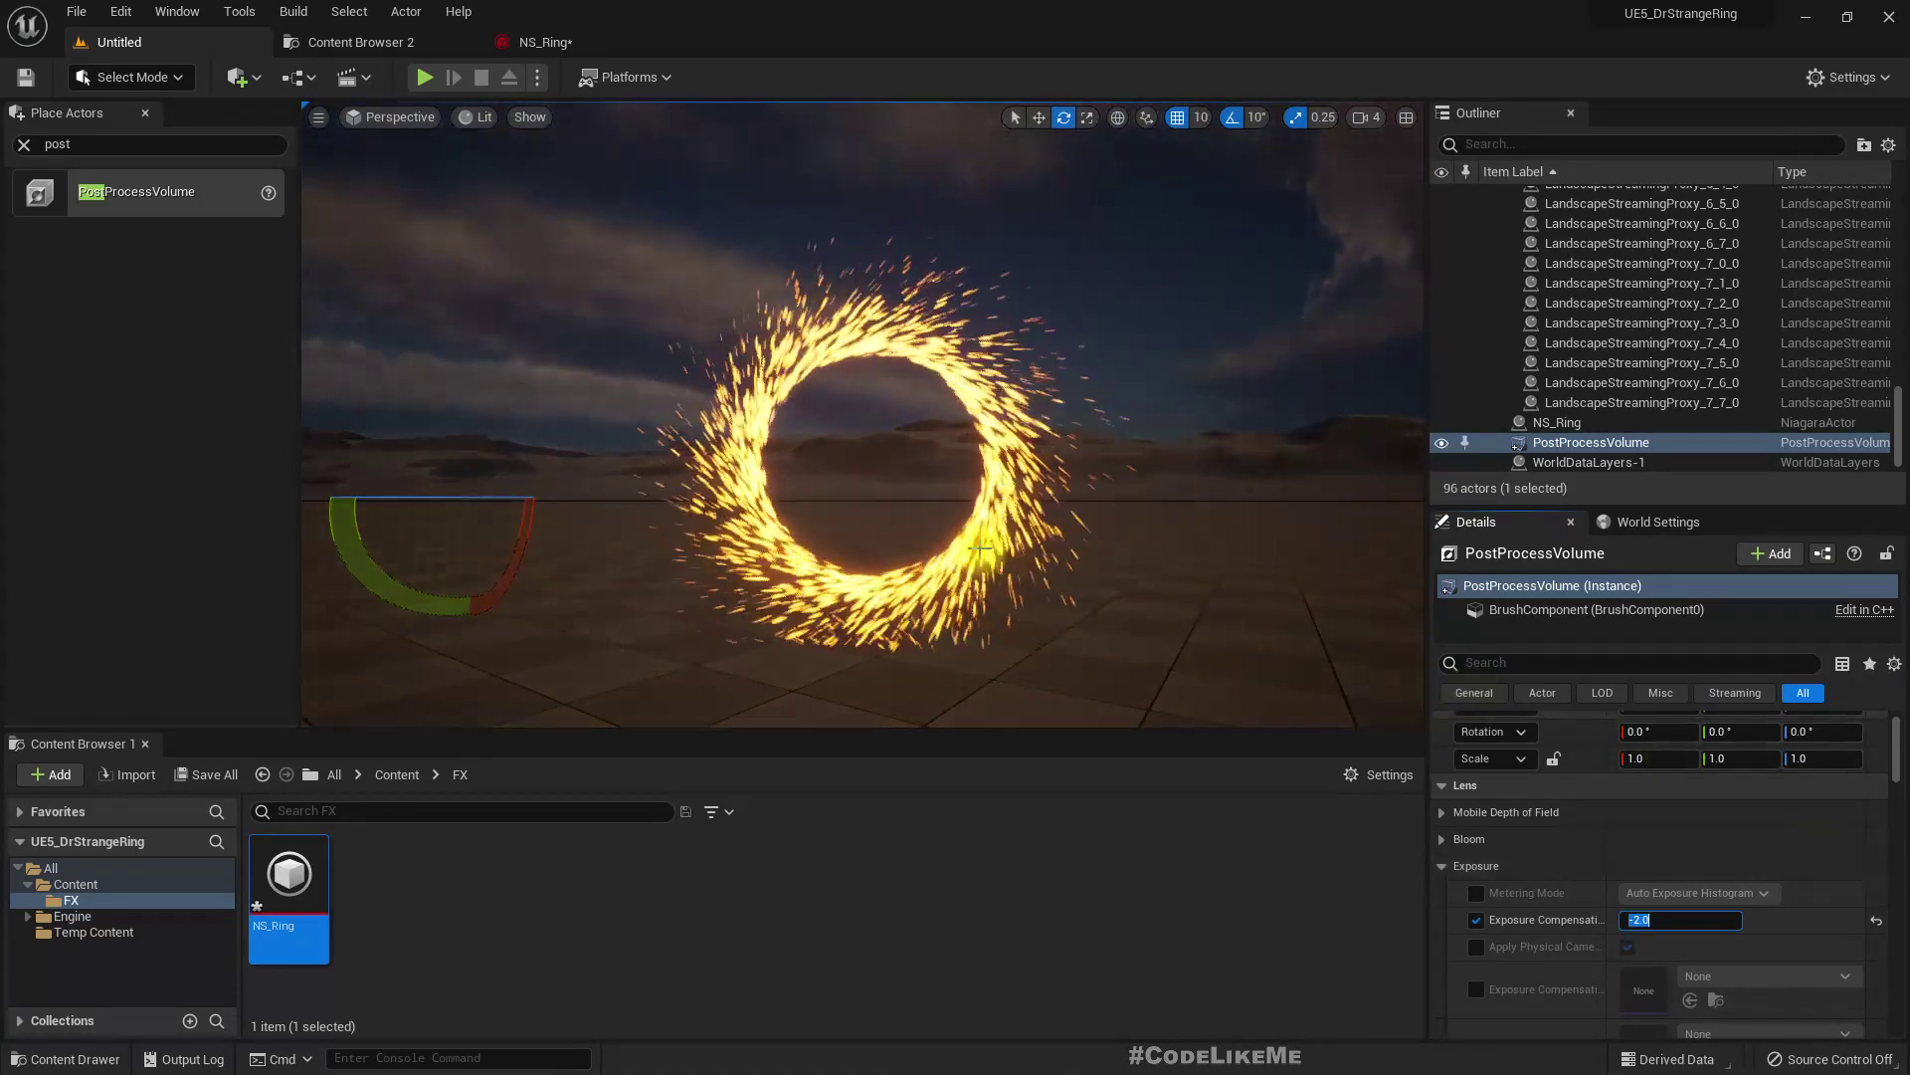
Examine the ring against the level's lighting full screen and from several camera distances and angles
{"action": "left_click", "coordinate": [1108, 274]}
{"action": "right_click_drag", "start_coordinate": [1108, 274], "coordinate": [905, 277]}
{"action": "key", "text": "F11"}
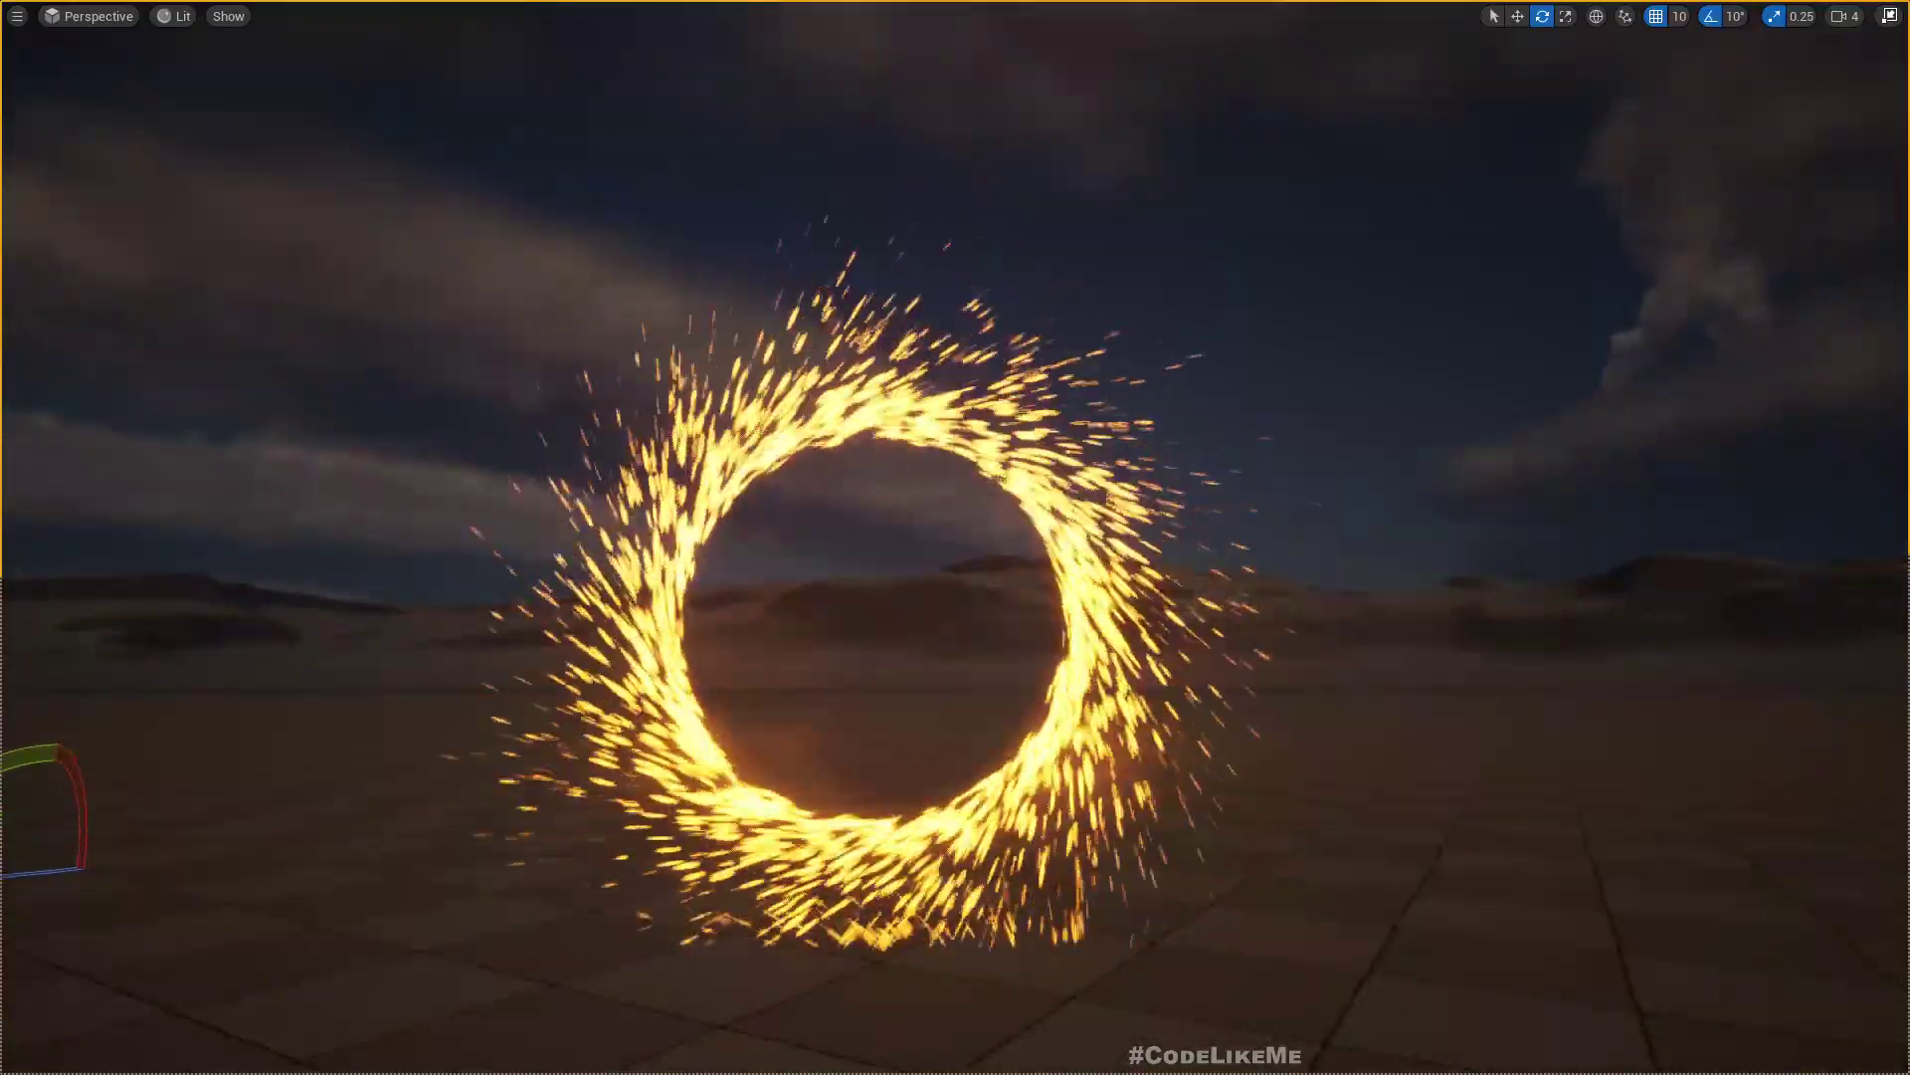
{"action": "key", "text": "F11"}
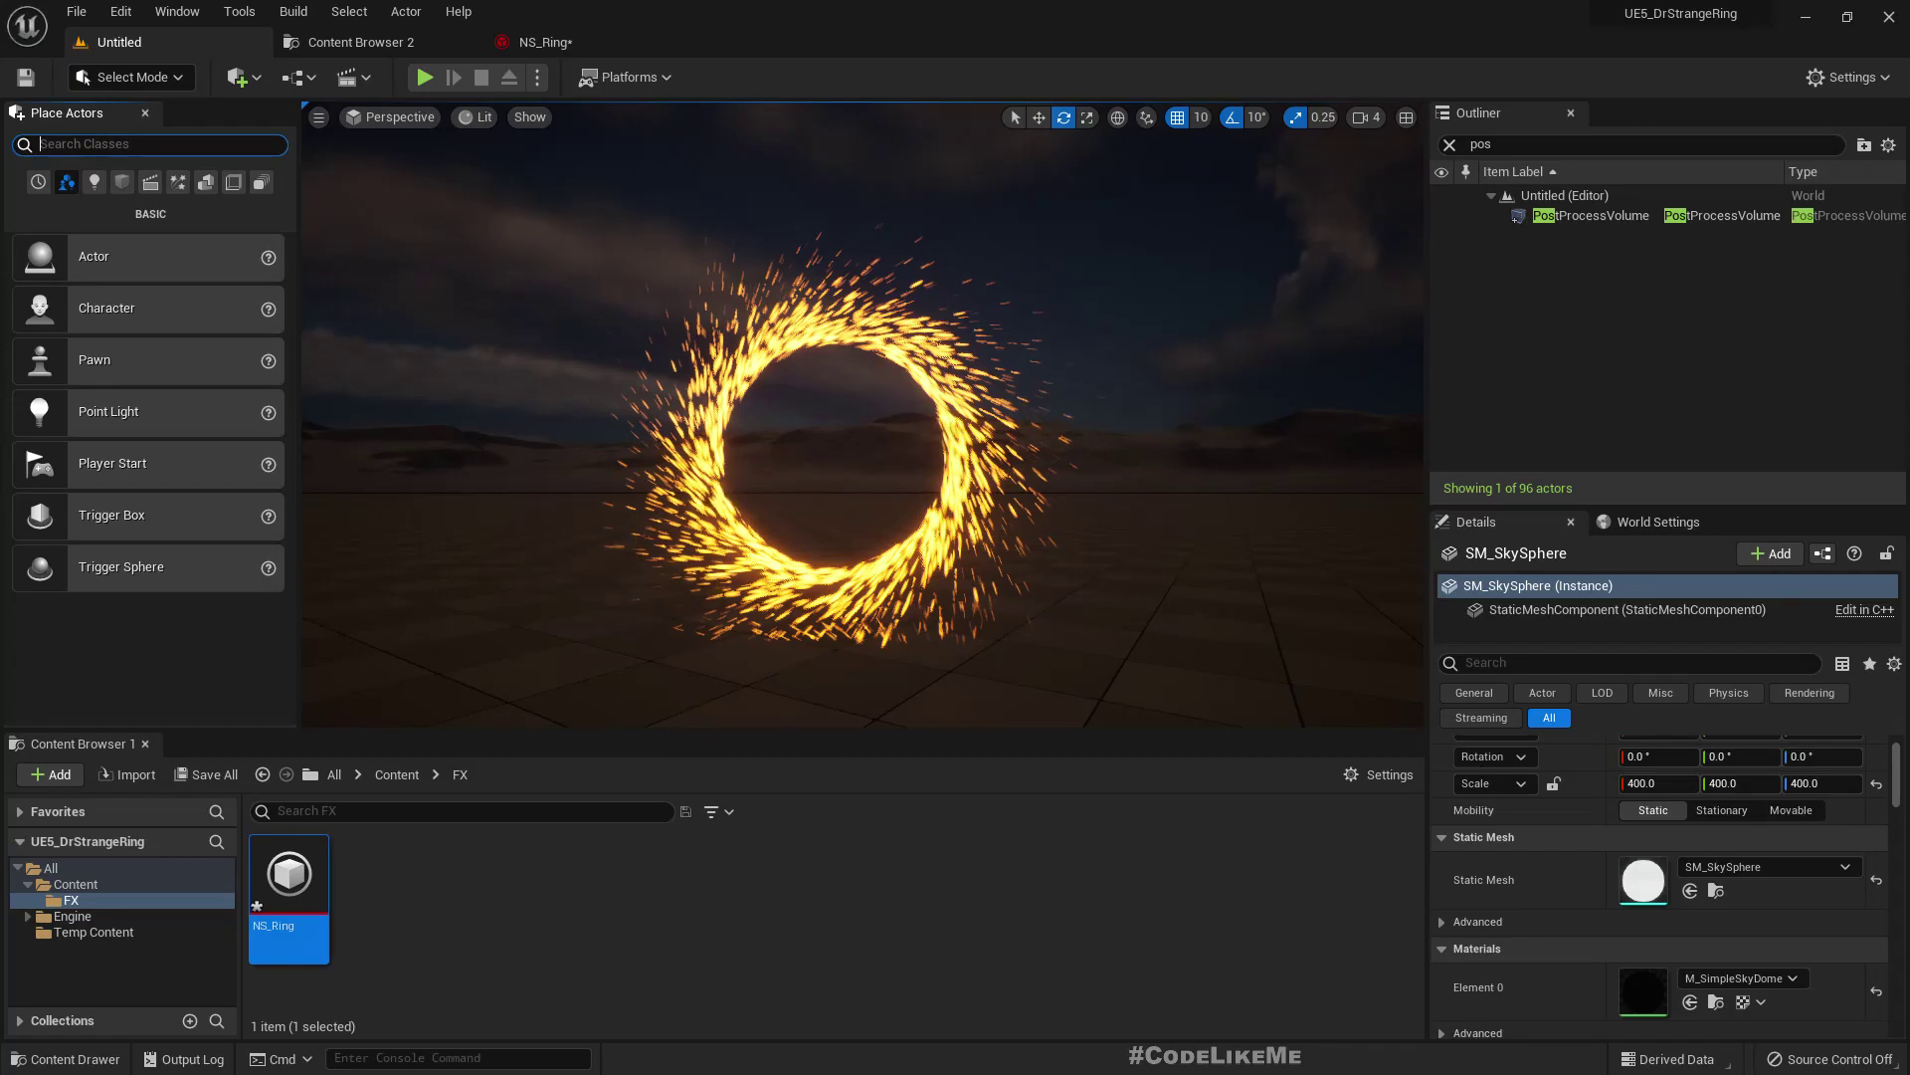
{"action": "right_click_drag", "start_coordinate": [862, 414], "coordinate": [808, 537]}
{"action": "key", "text": "w"}
{"action": "key", "text": "w"}
{"action": "key", "text": "s"}
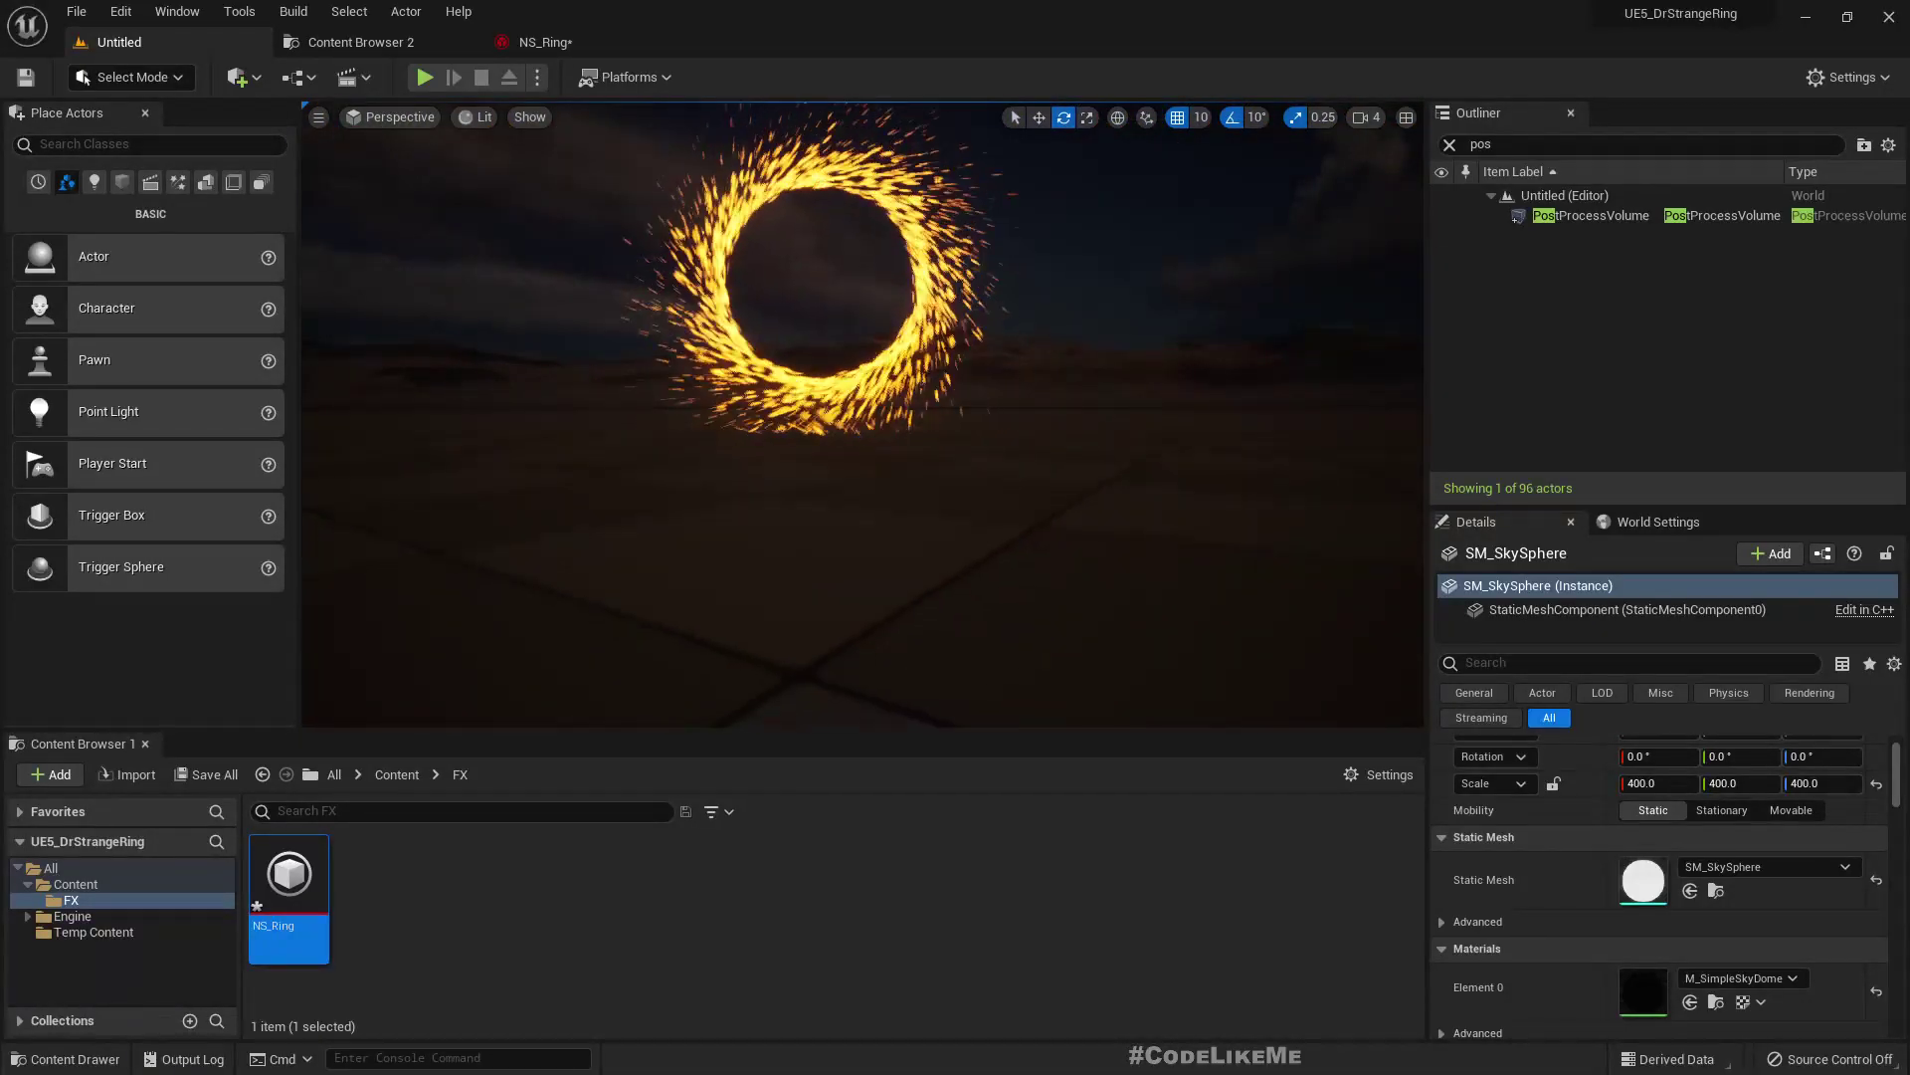
{"action": "right_click_drag", "start_coordinate": [1075, 309], "coordinate": [1074, 288]}
Create a material named M_Portal in the FX folder and open its material graph
{"action": "right_click", "coordinate": [447, 897]}
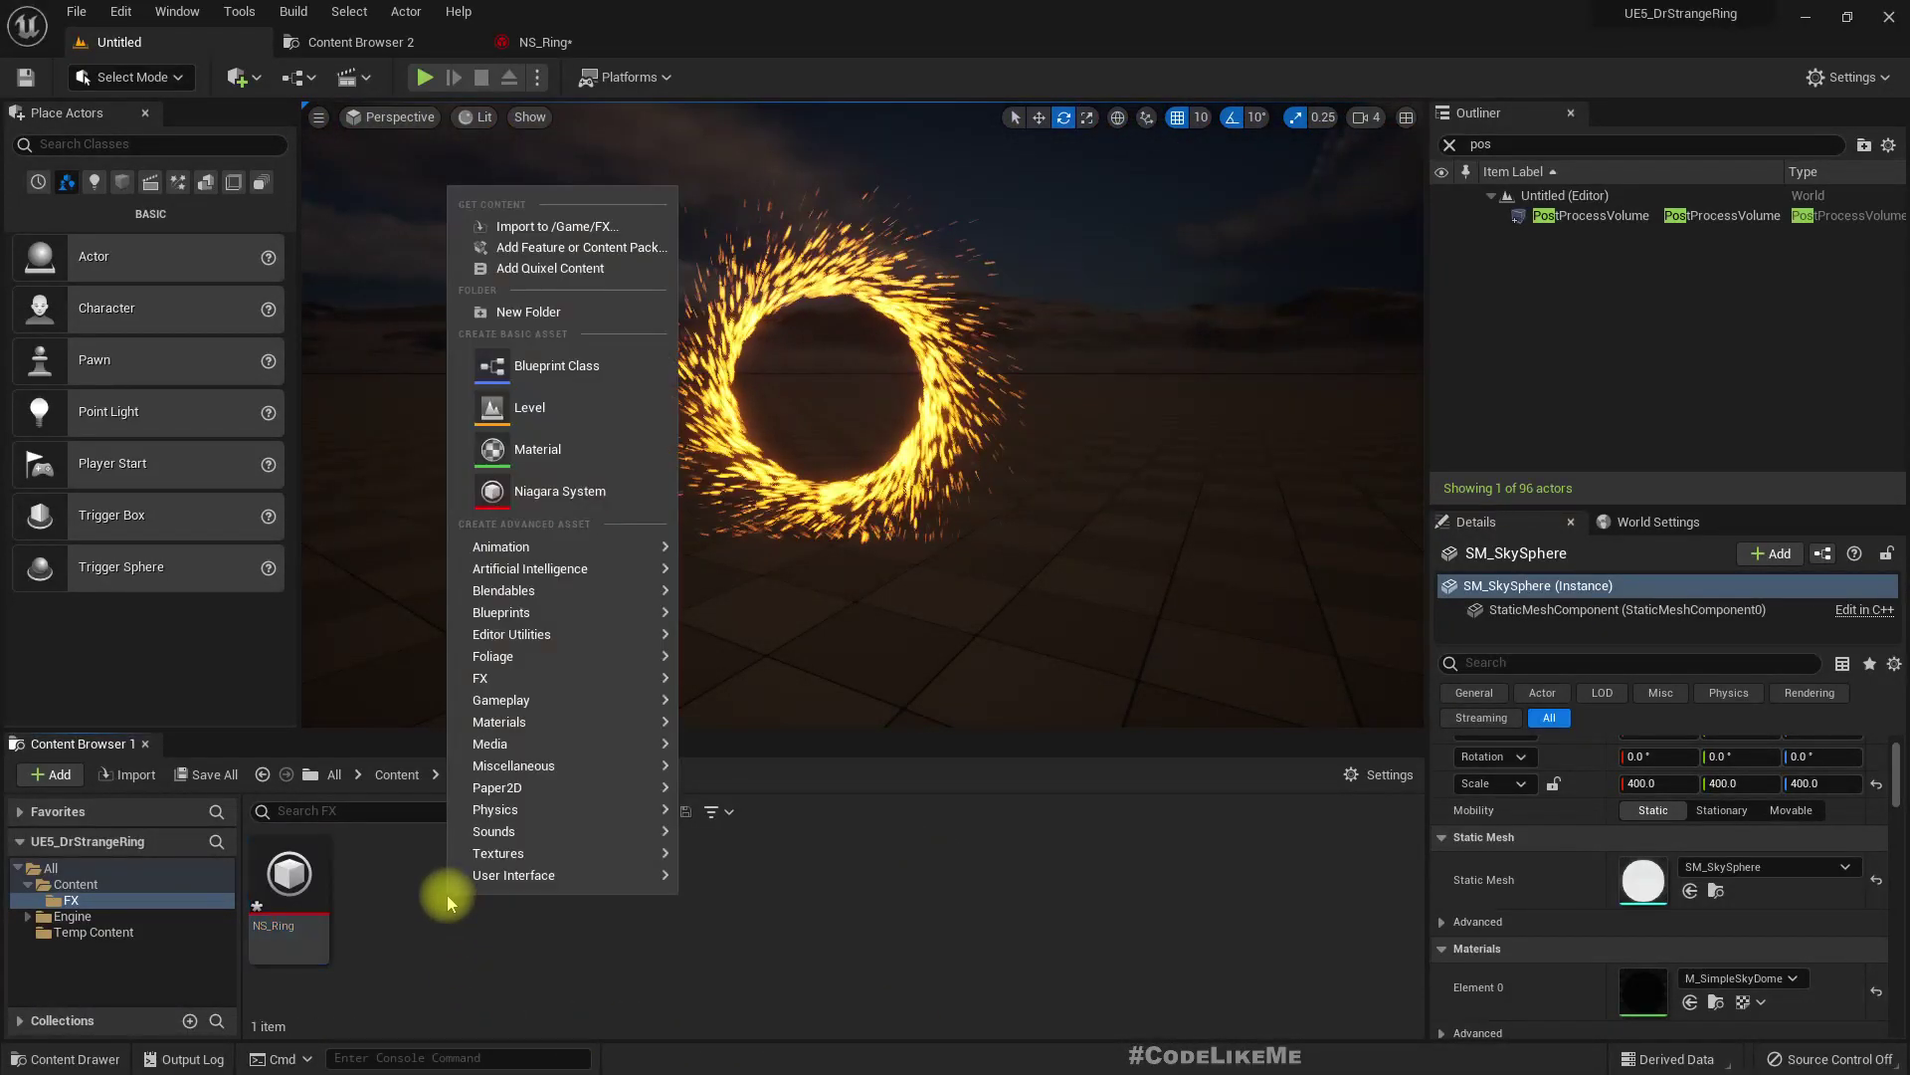
{"action": "left_click", "coordinate": [537, 449]}
{"action": "type", "text": "M"}
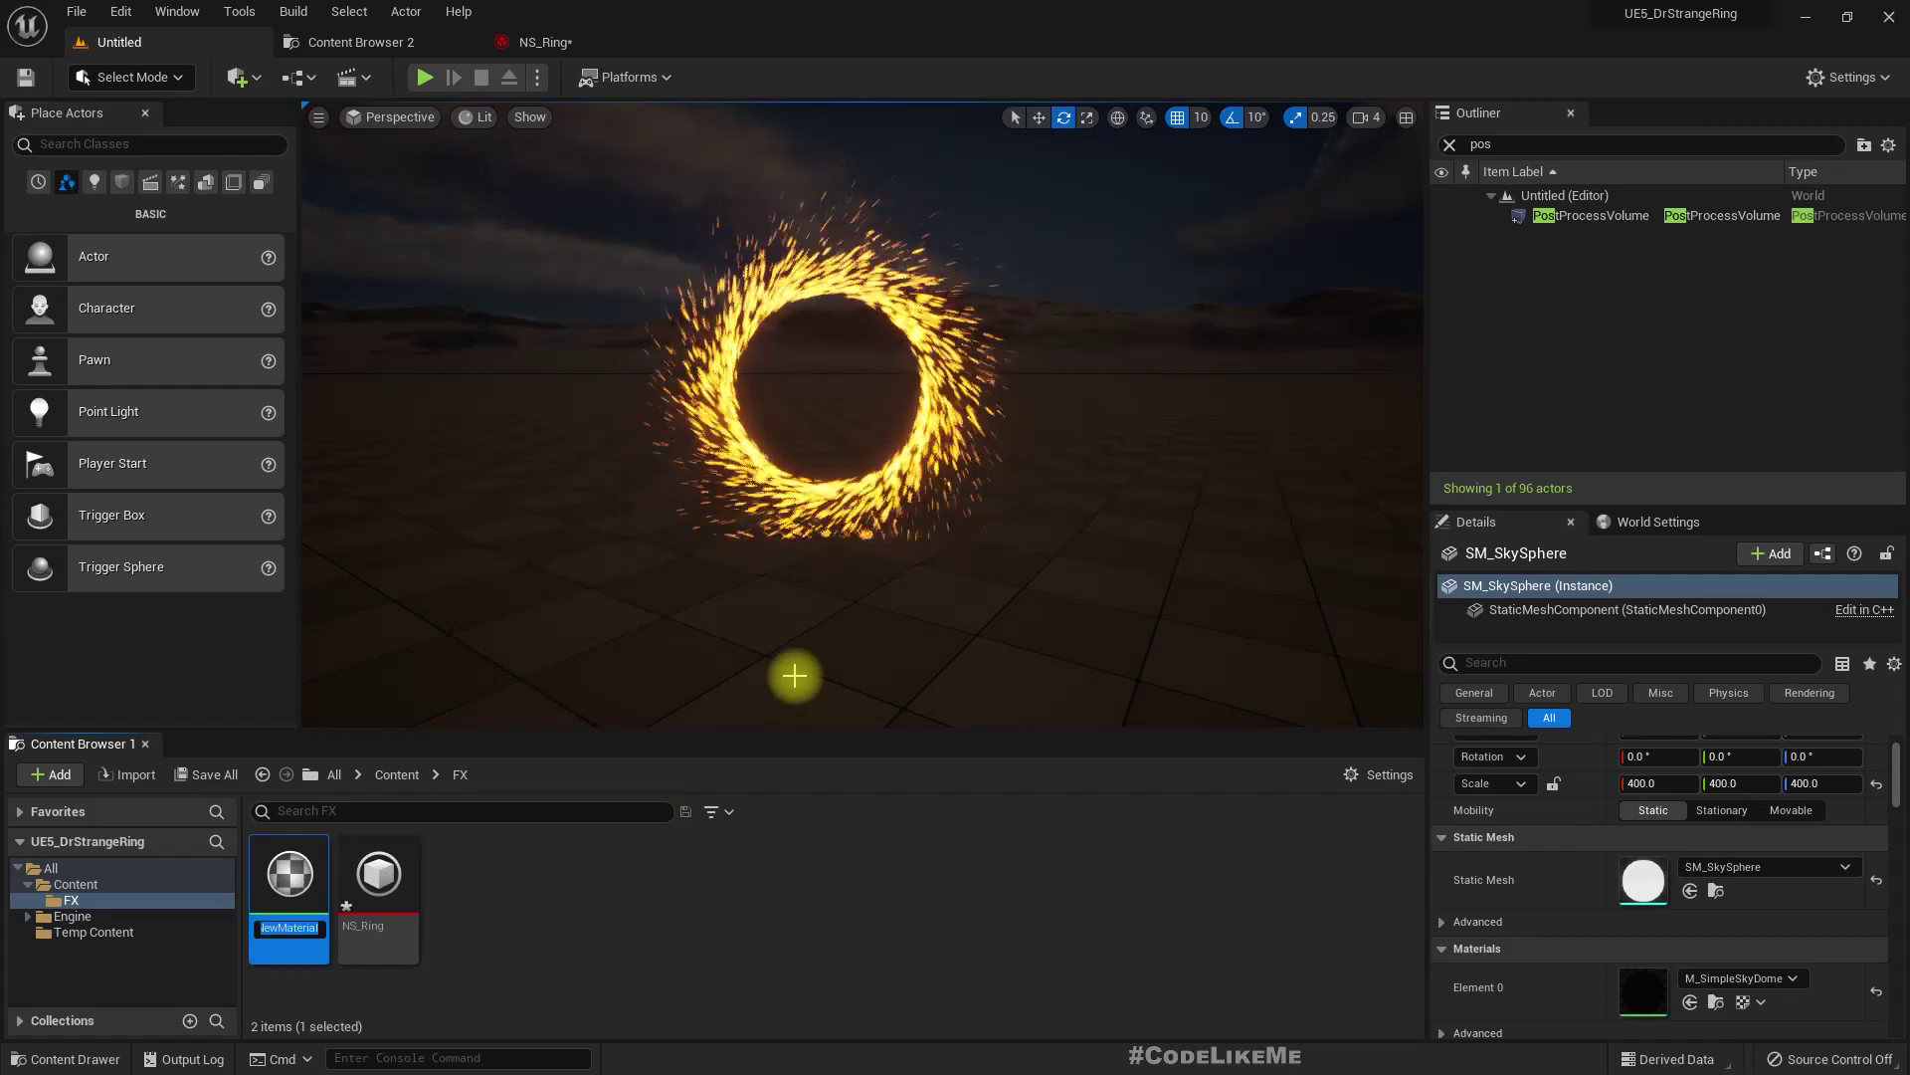
{"action": "type", "text": "_Portal"}
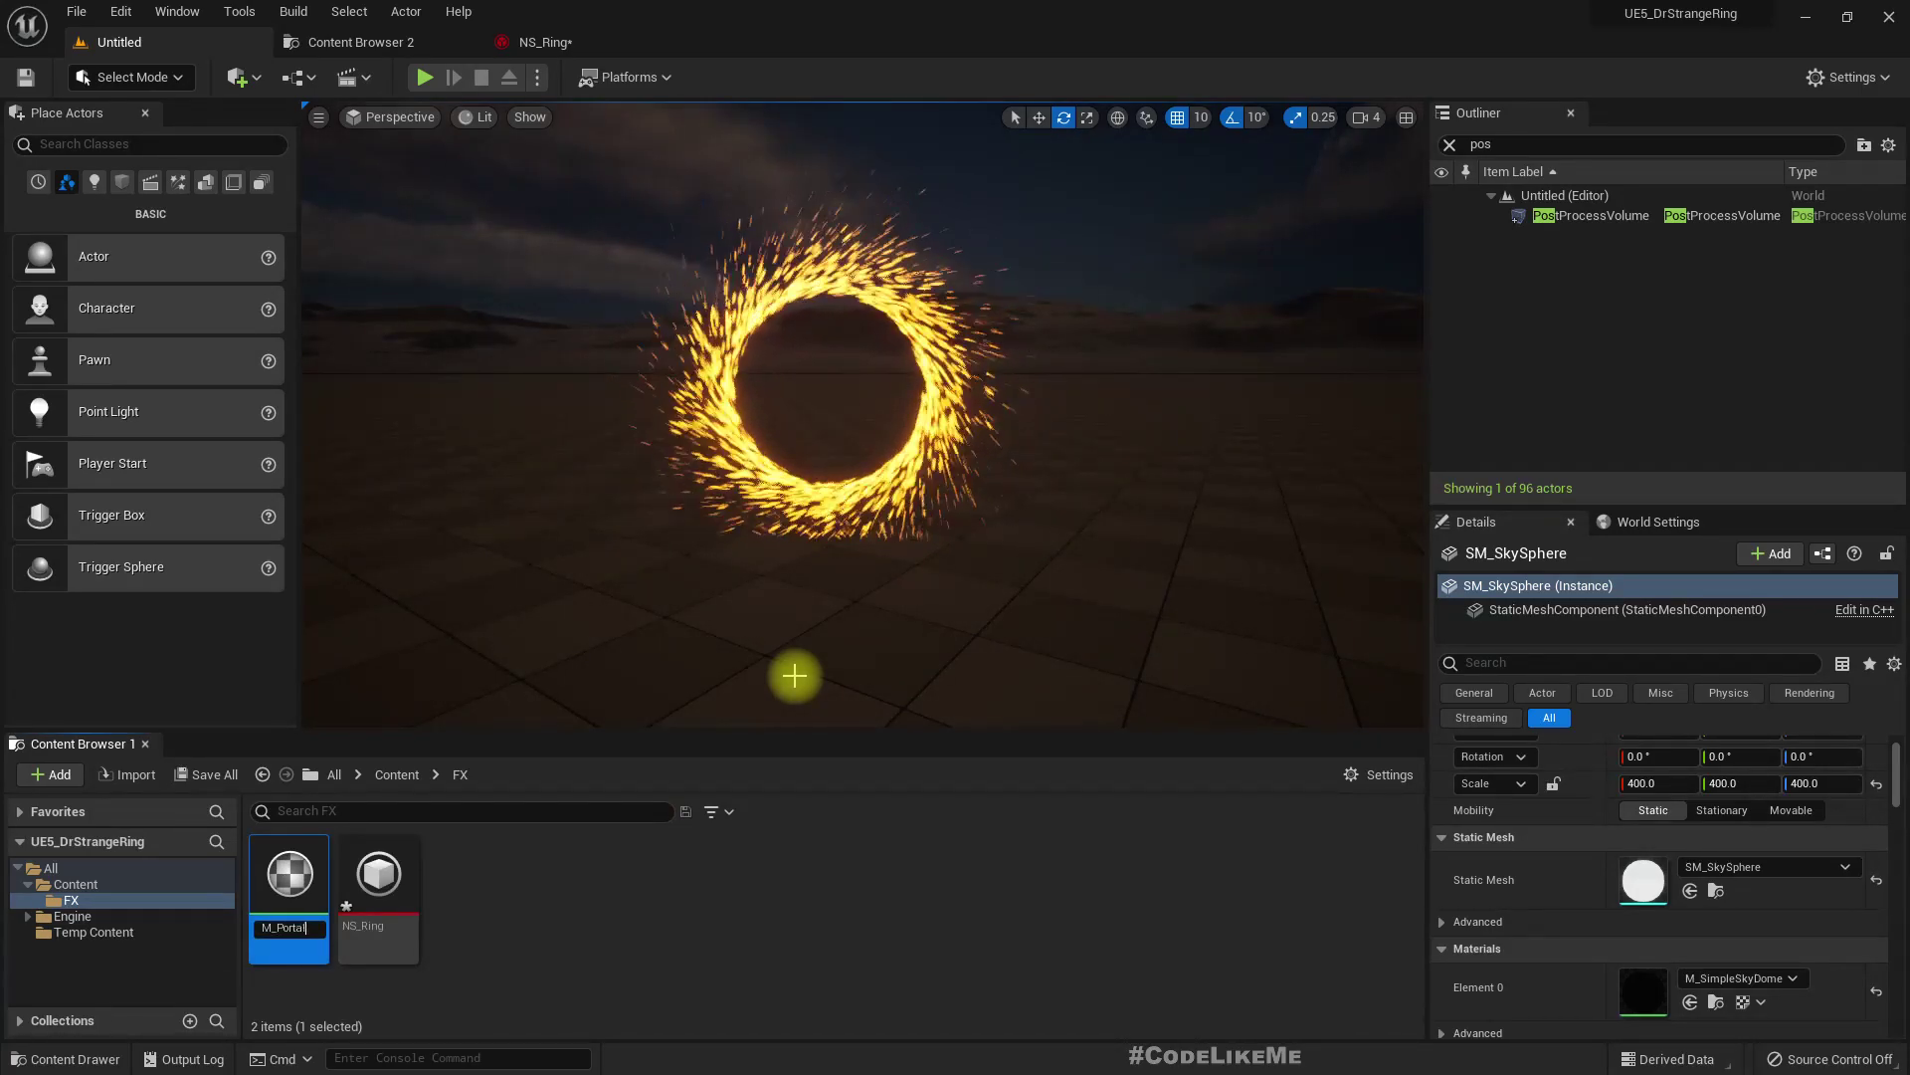
{"action": "key", "text": "Return"}
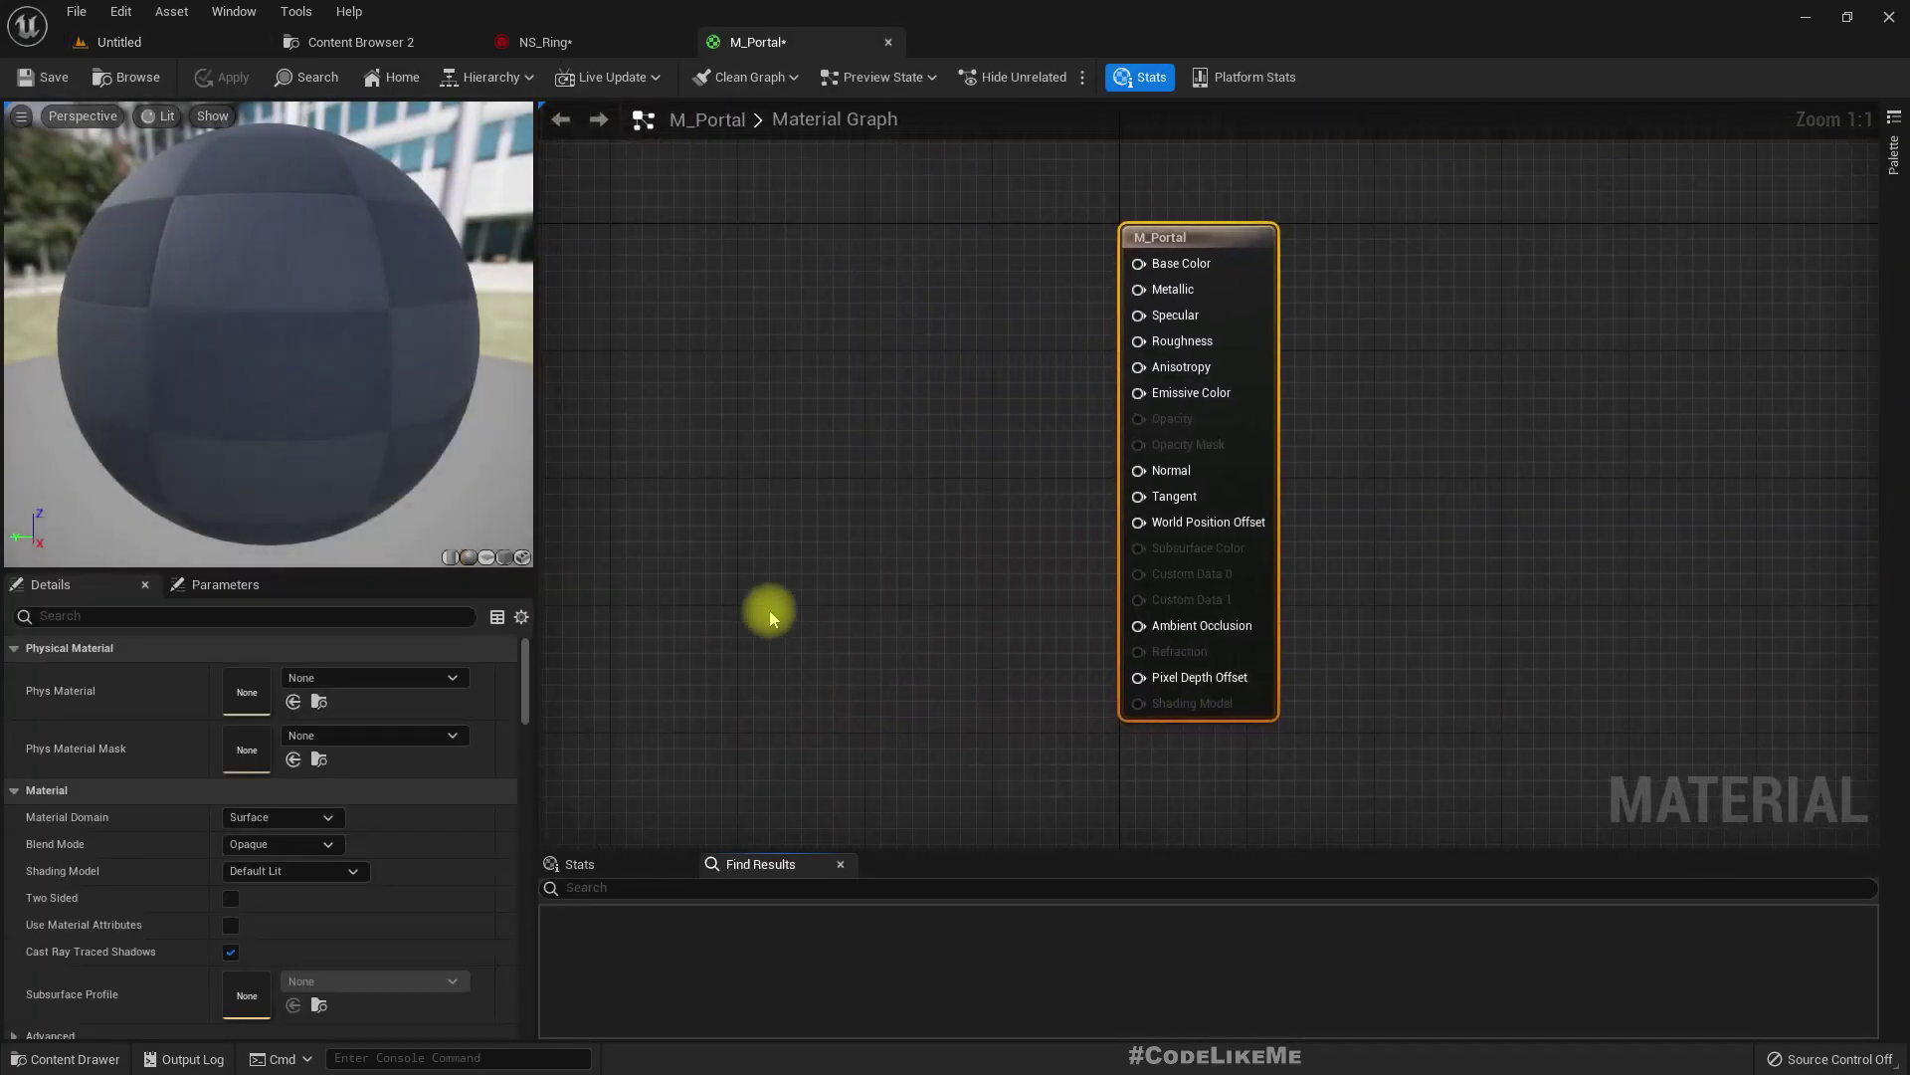
{"action": "right_click_drag", "start_coordinate": [808, 534], "coordinate": [822, 533]}
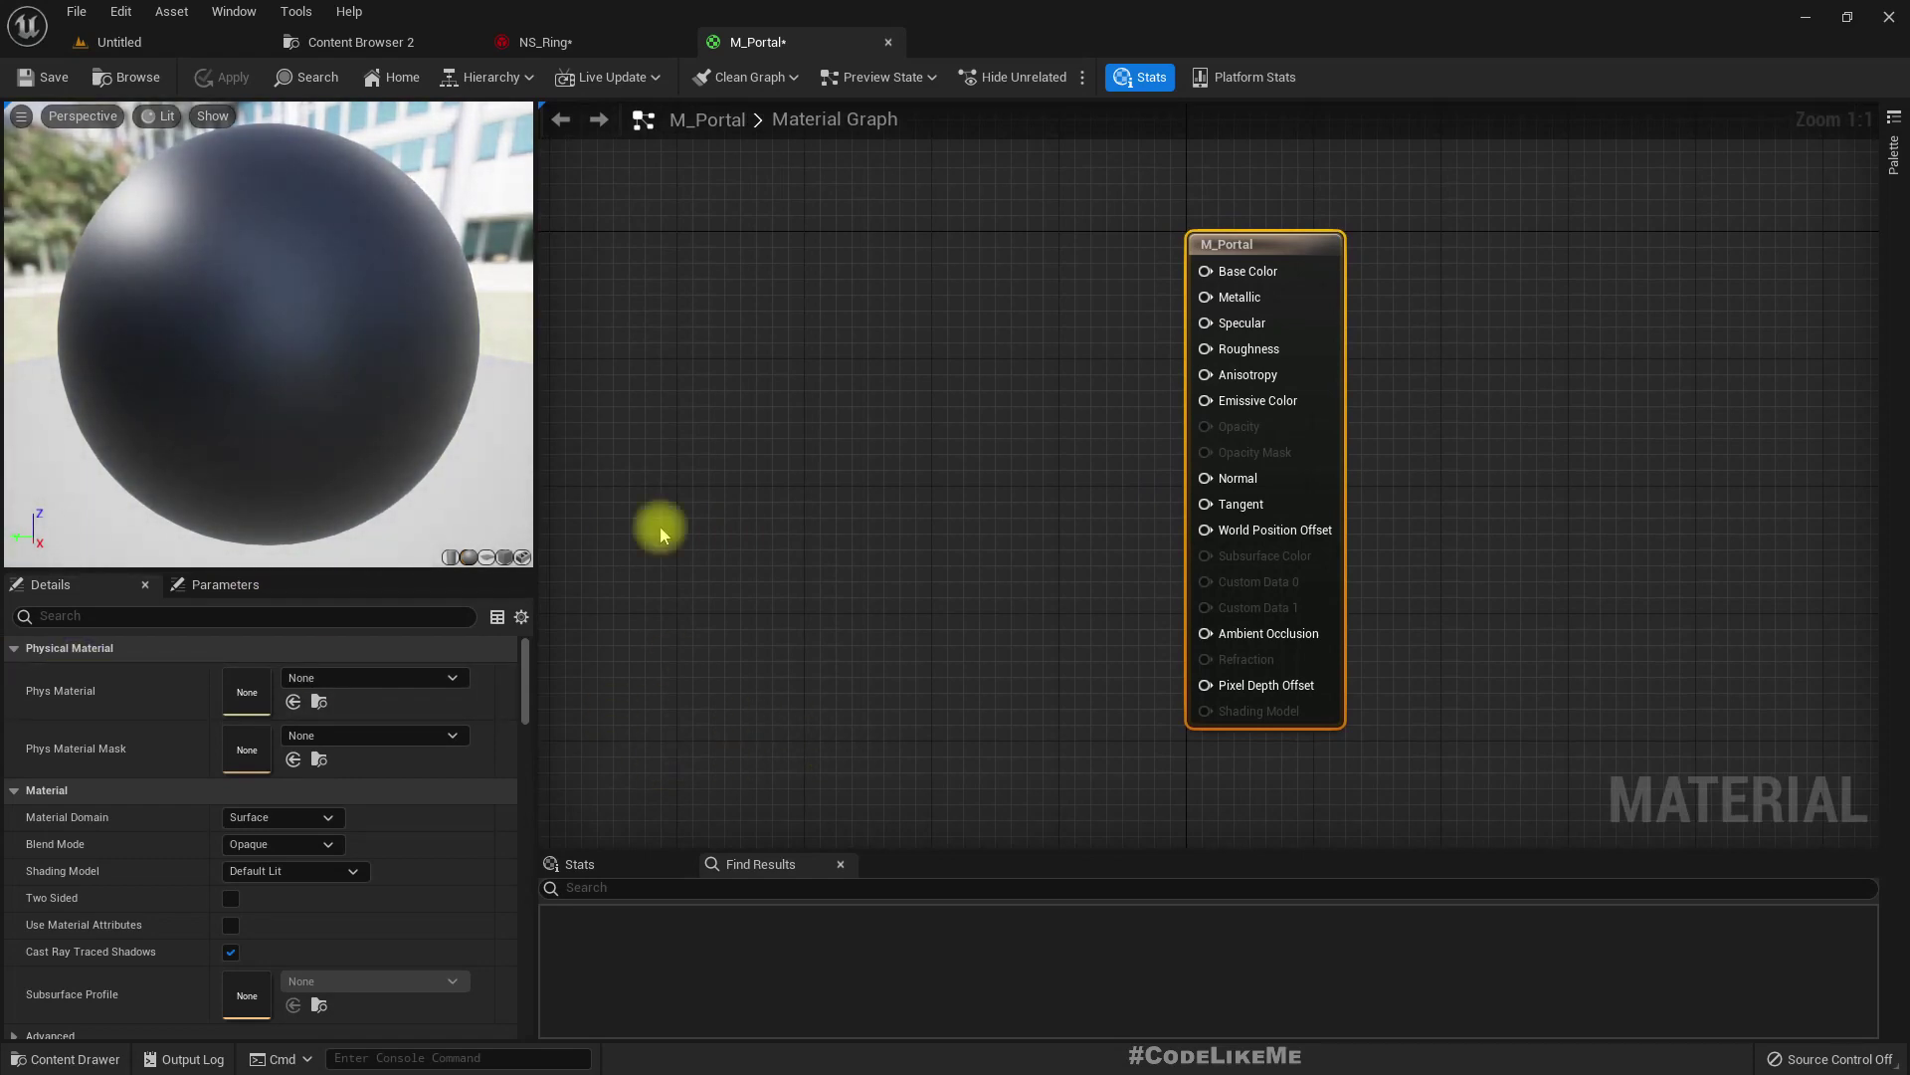
Check in the Content Browser view settings whether Show Engine Content is enabled
{"action": "left_click", "coordinate": [320, 38]}
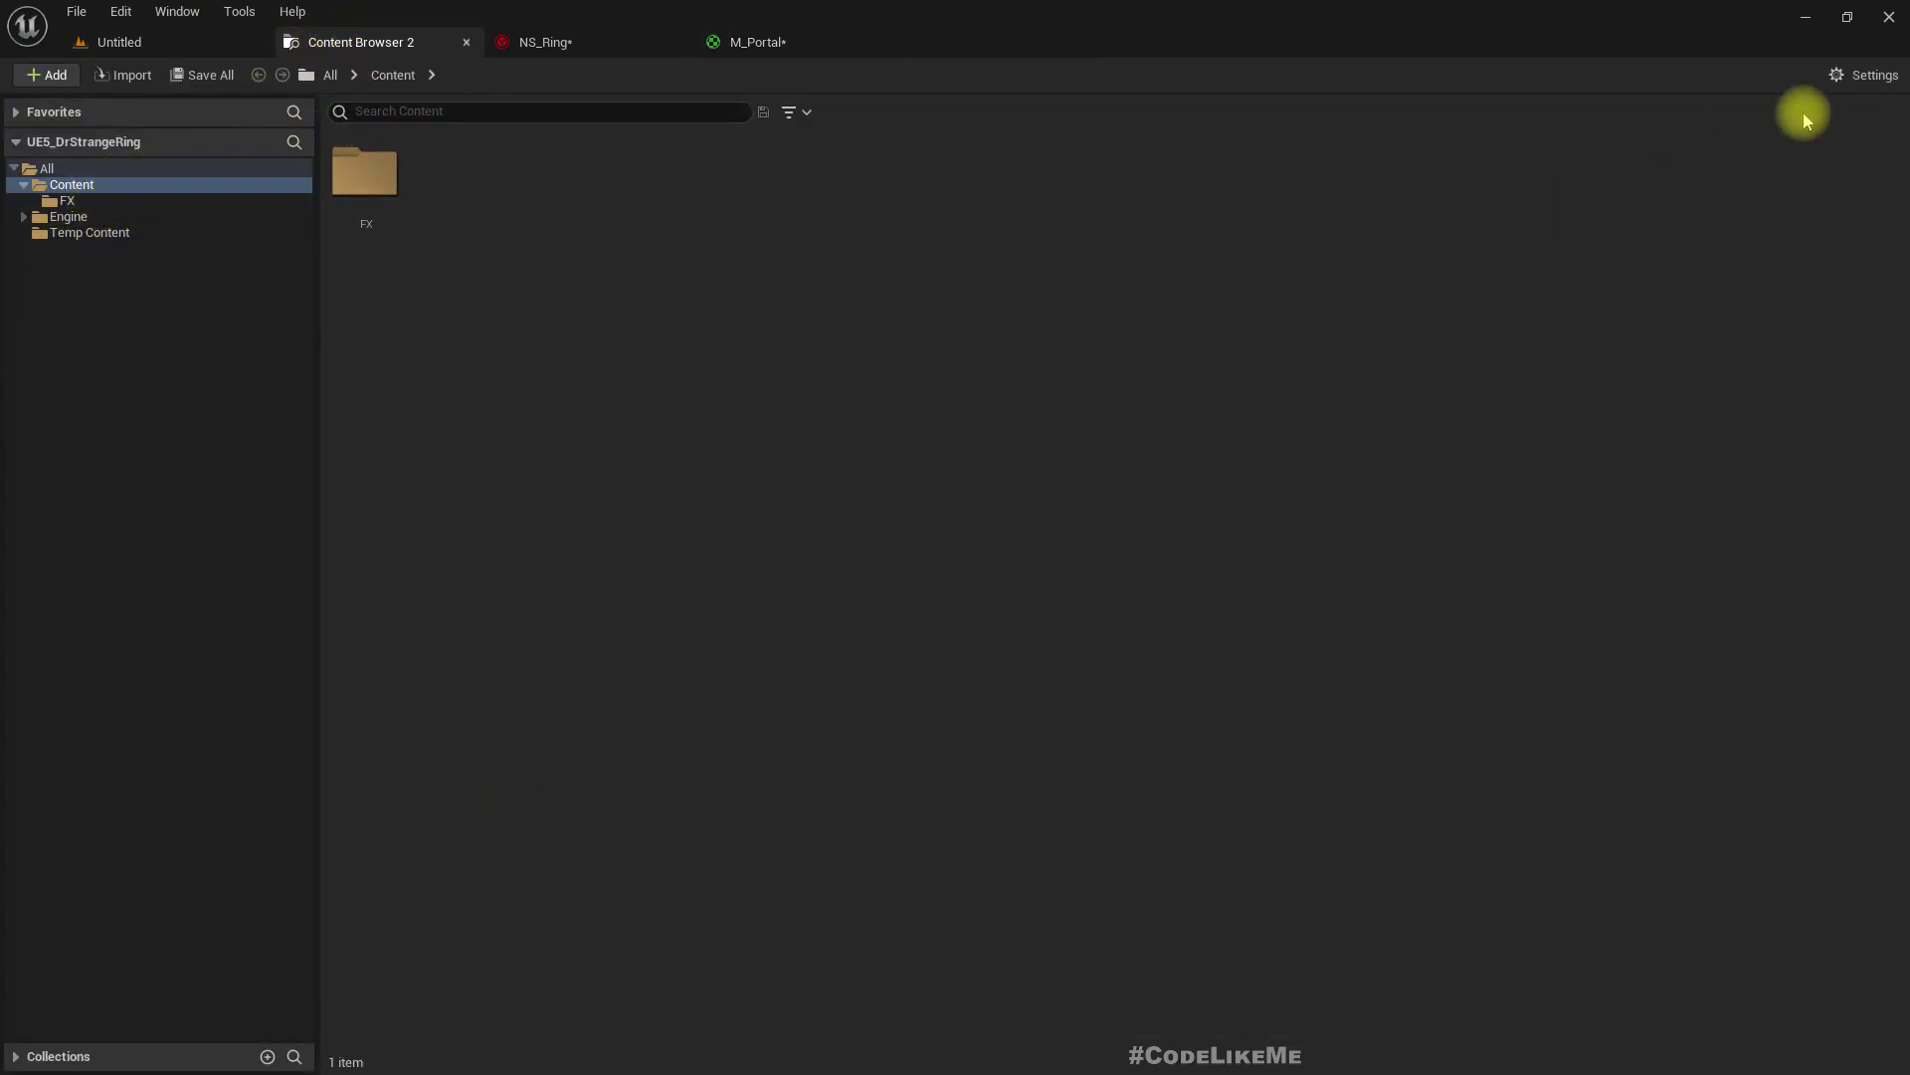
{"action": "left_click", "coordinate": [1867, 77]}
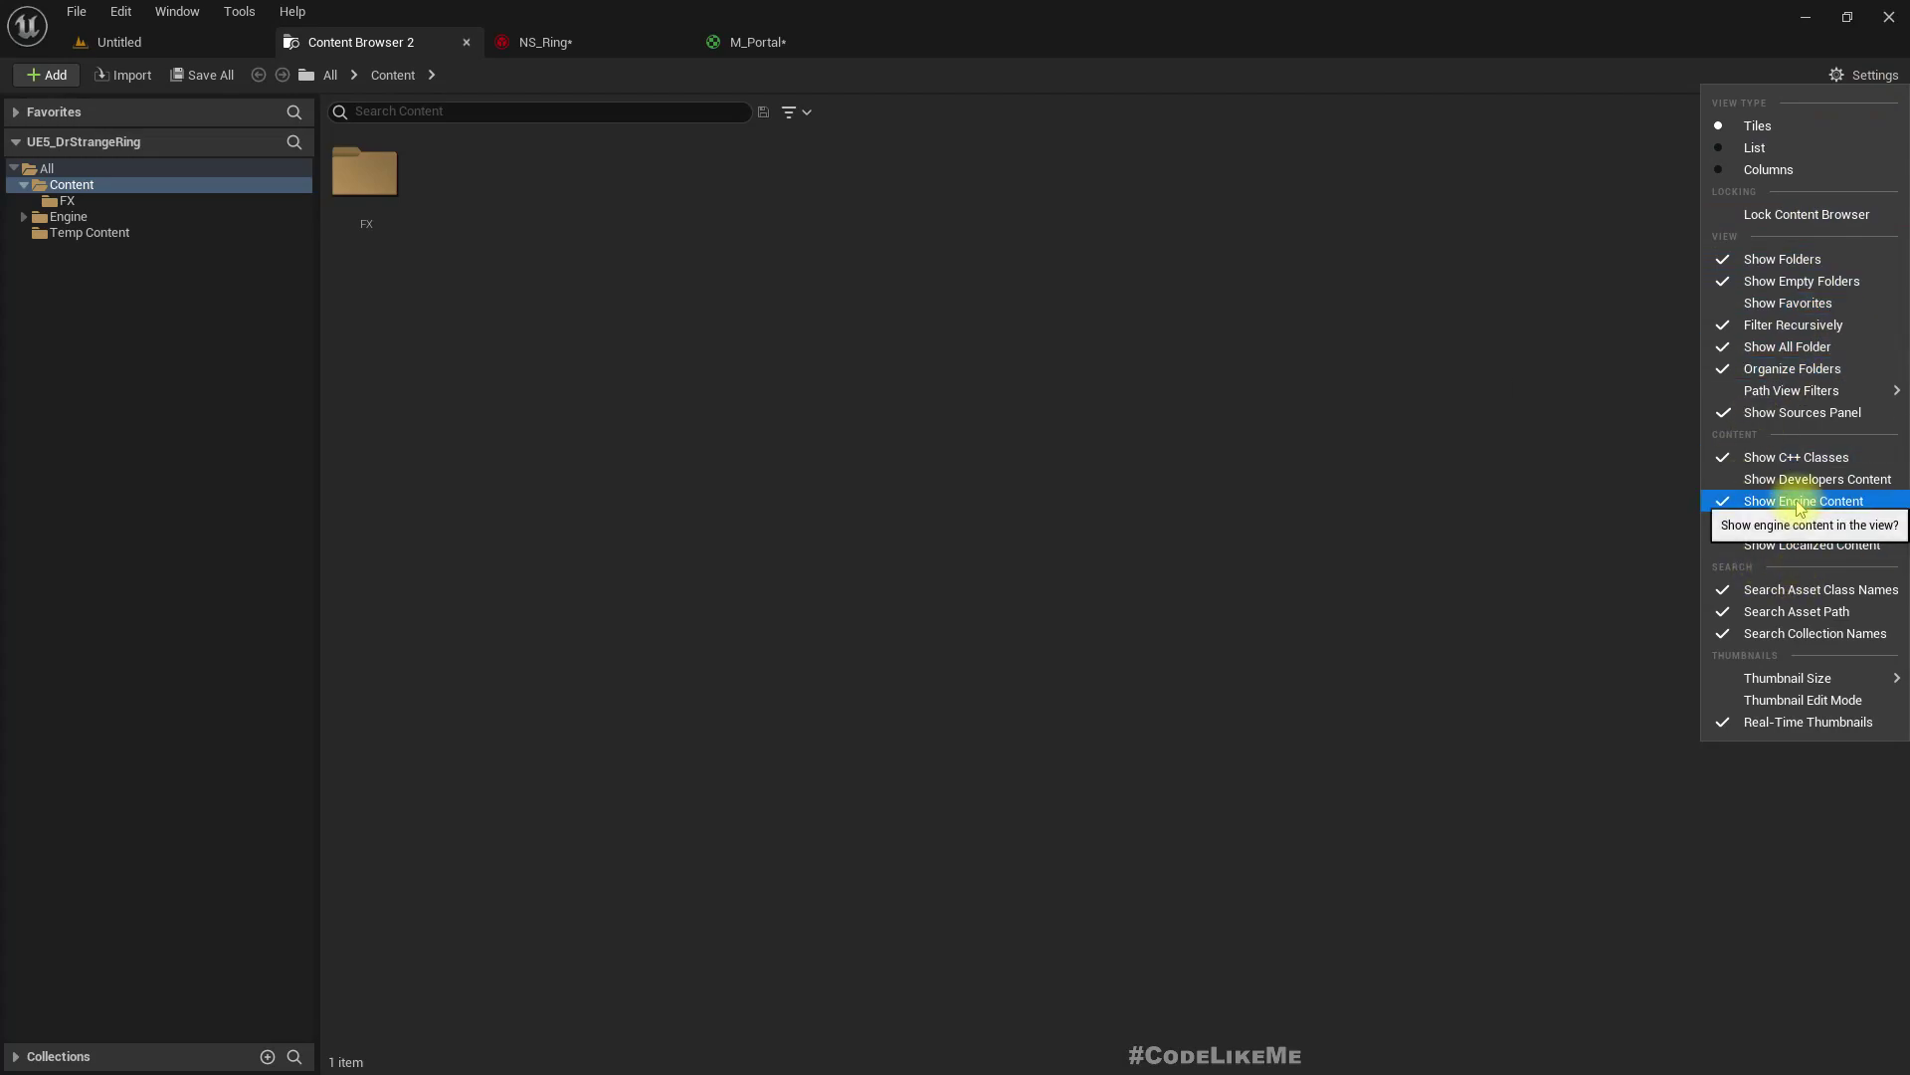
{"action": "left_click", "coordinate": [550, 42]}
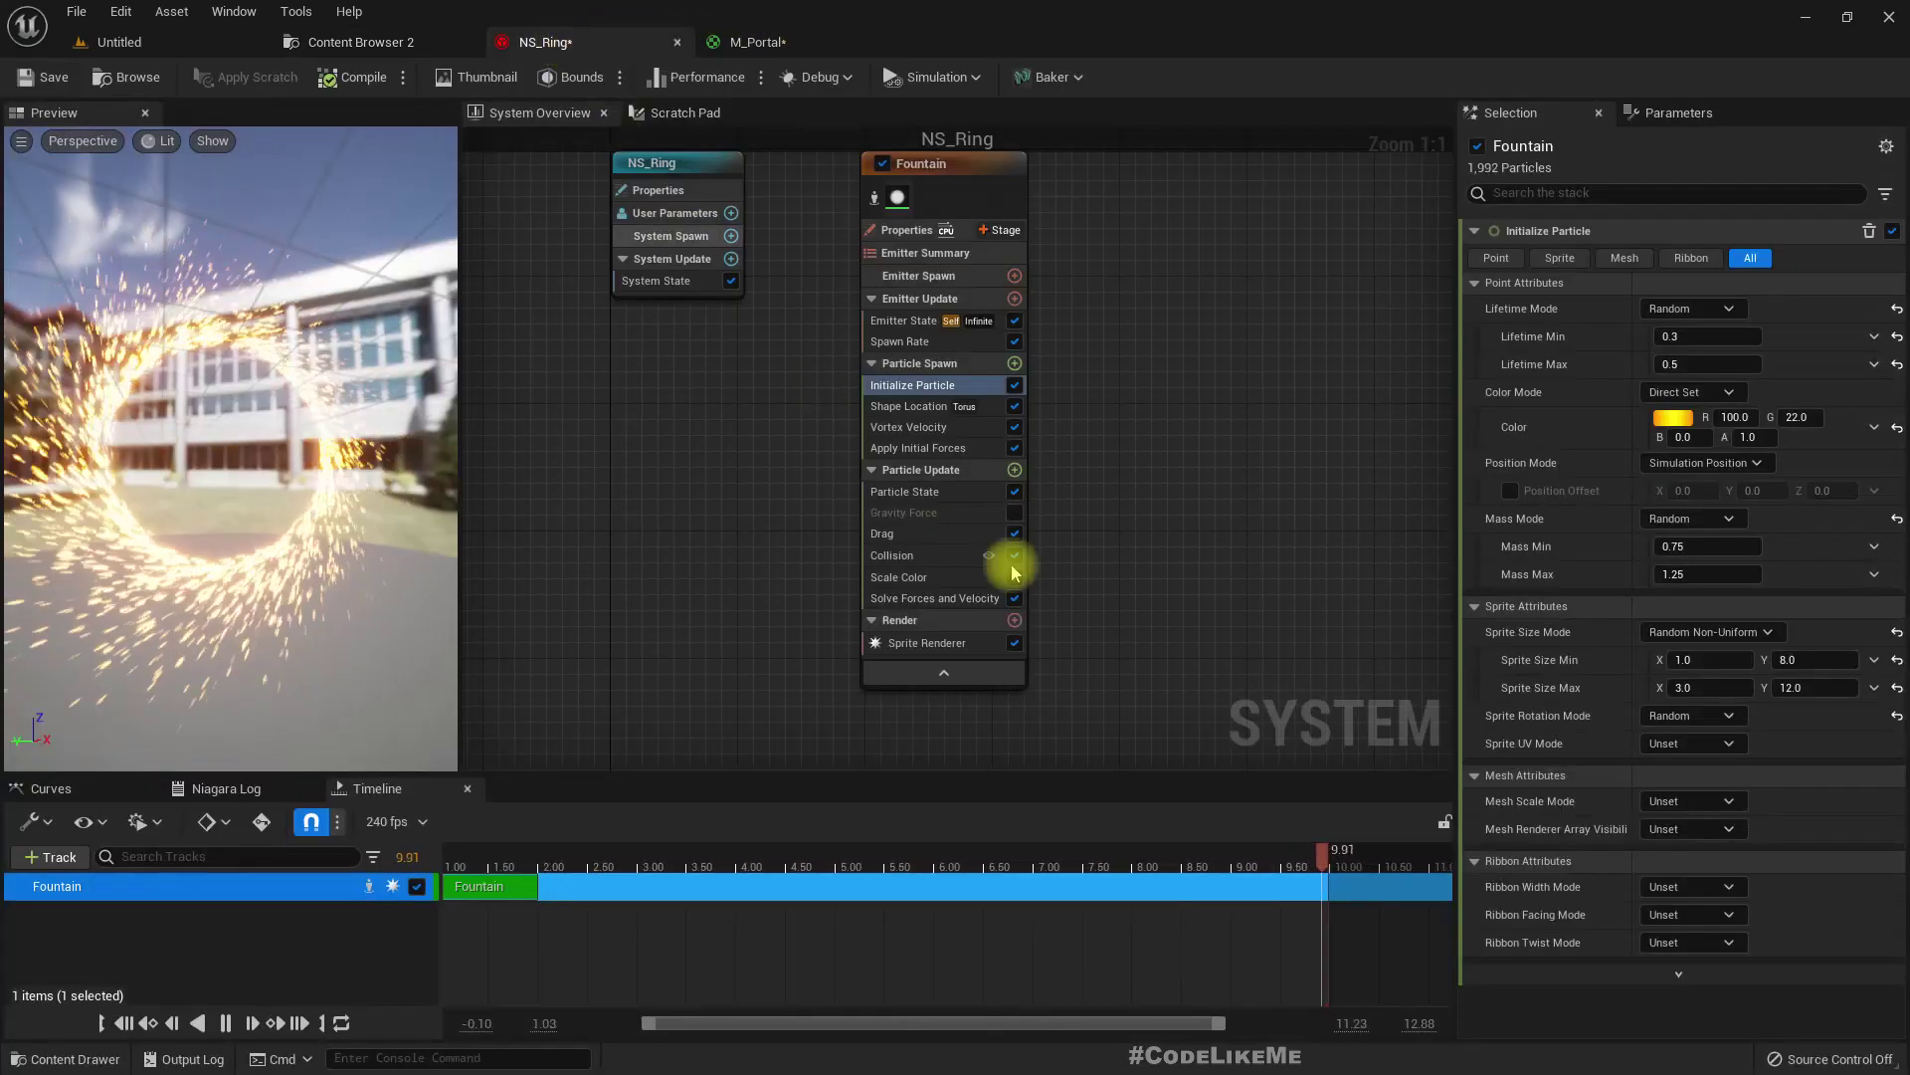
Add a Texture Sample node to the M_Portal material graph
{"action": "left_click", "coordinate": [793, 40]}
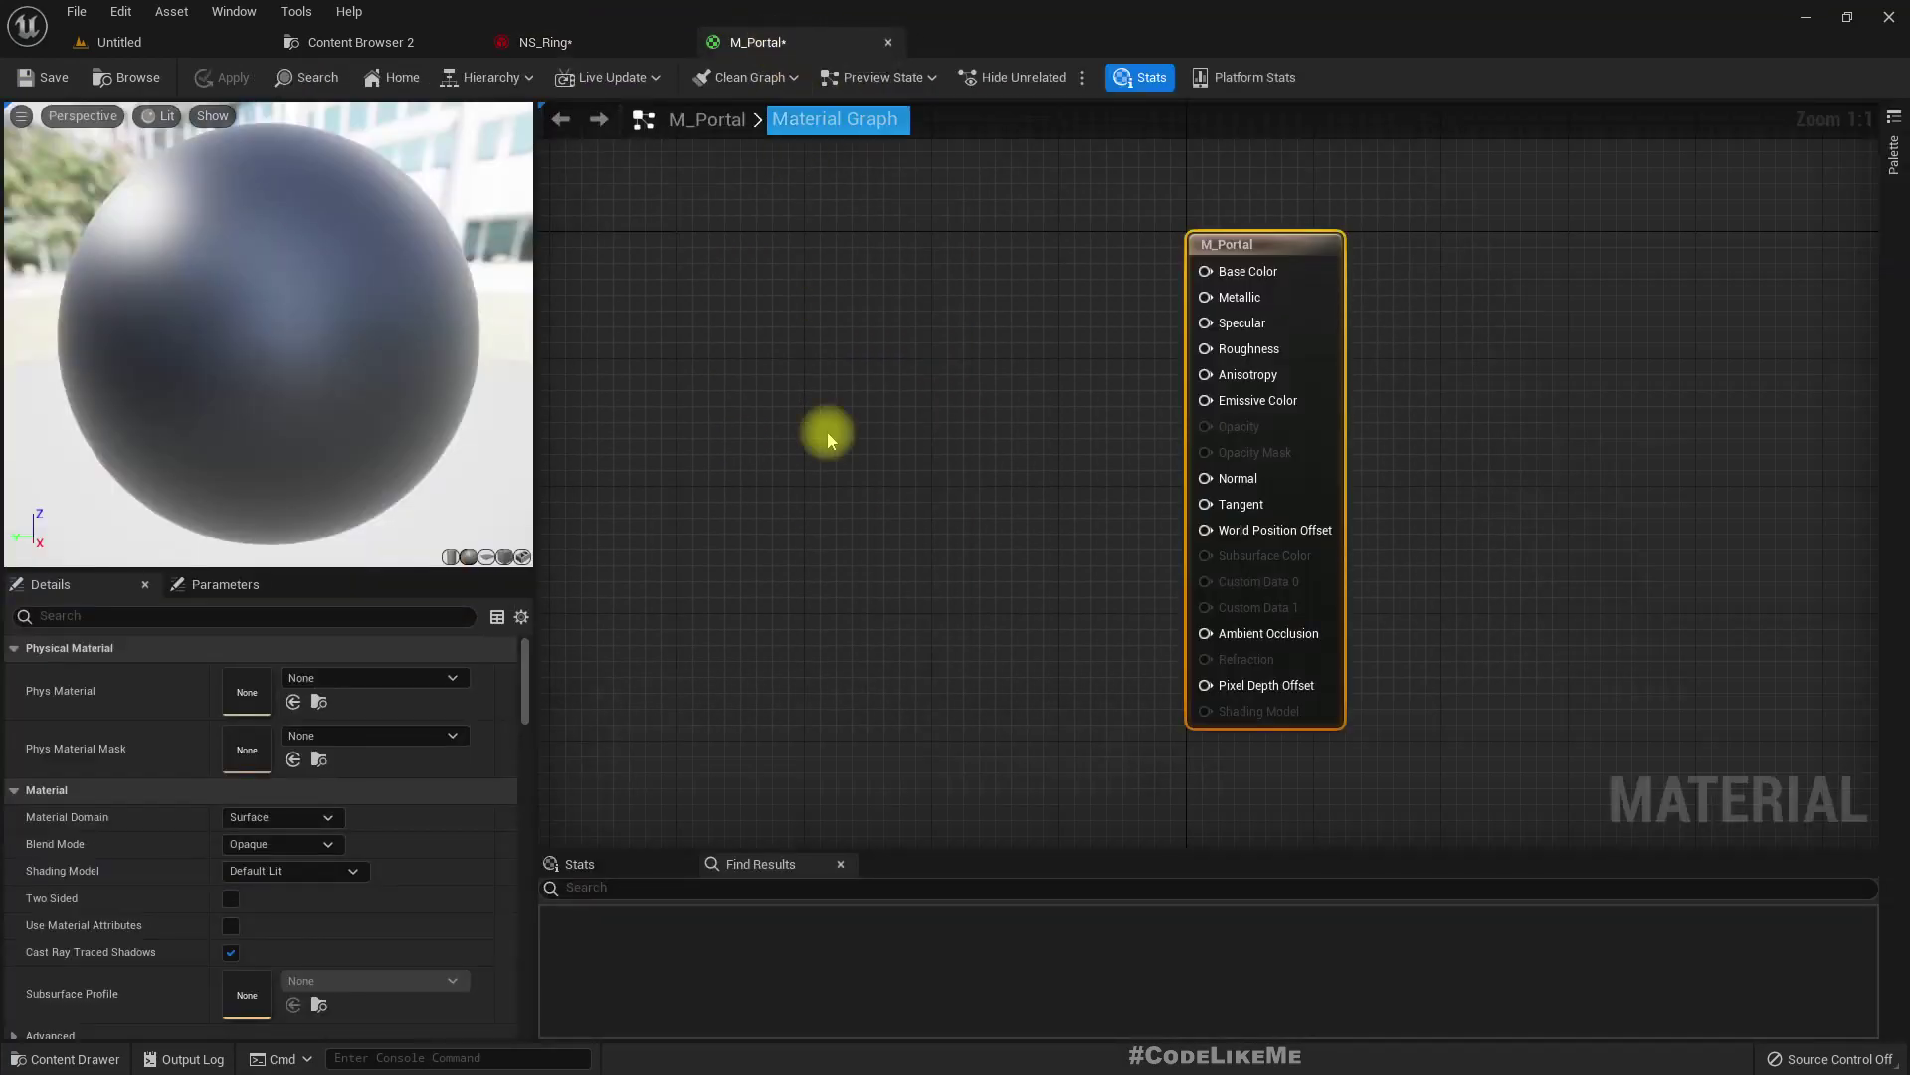
{"action": "right_click", "coordinate": [793, 475]}
{"action": "type", "text": "texture"}
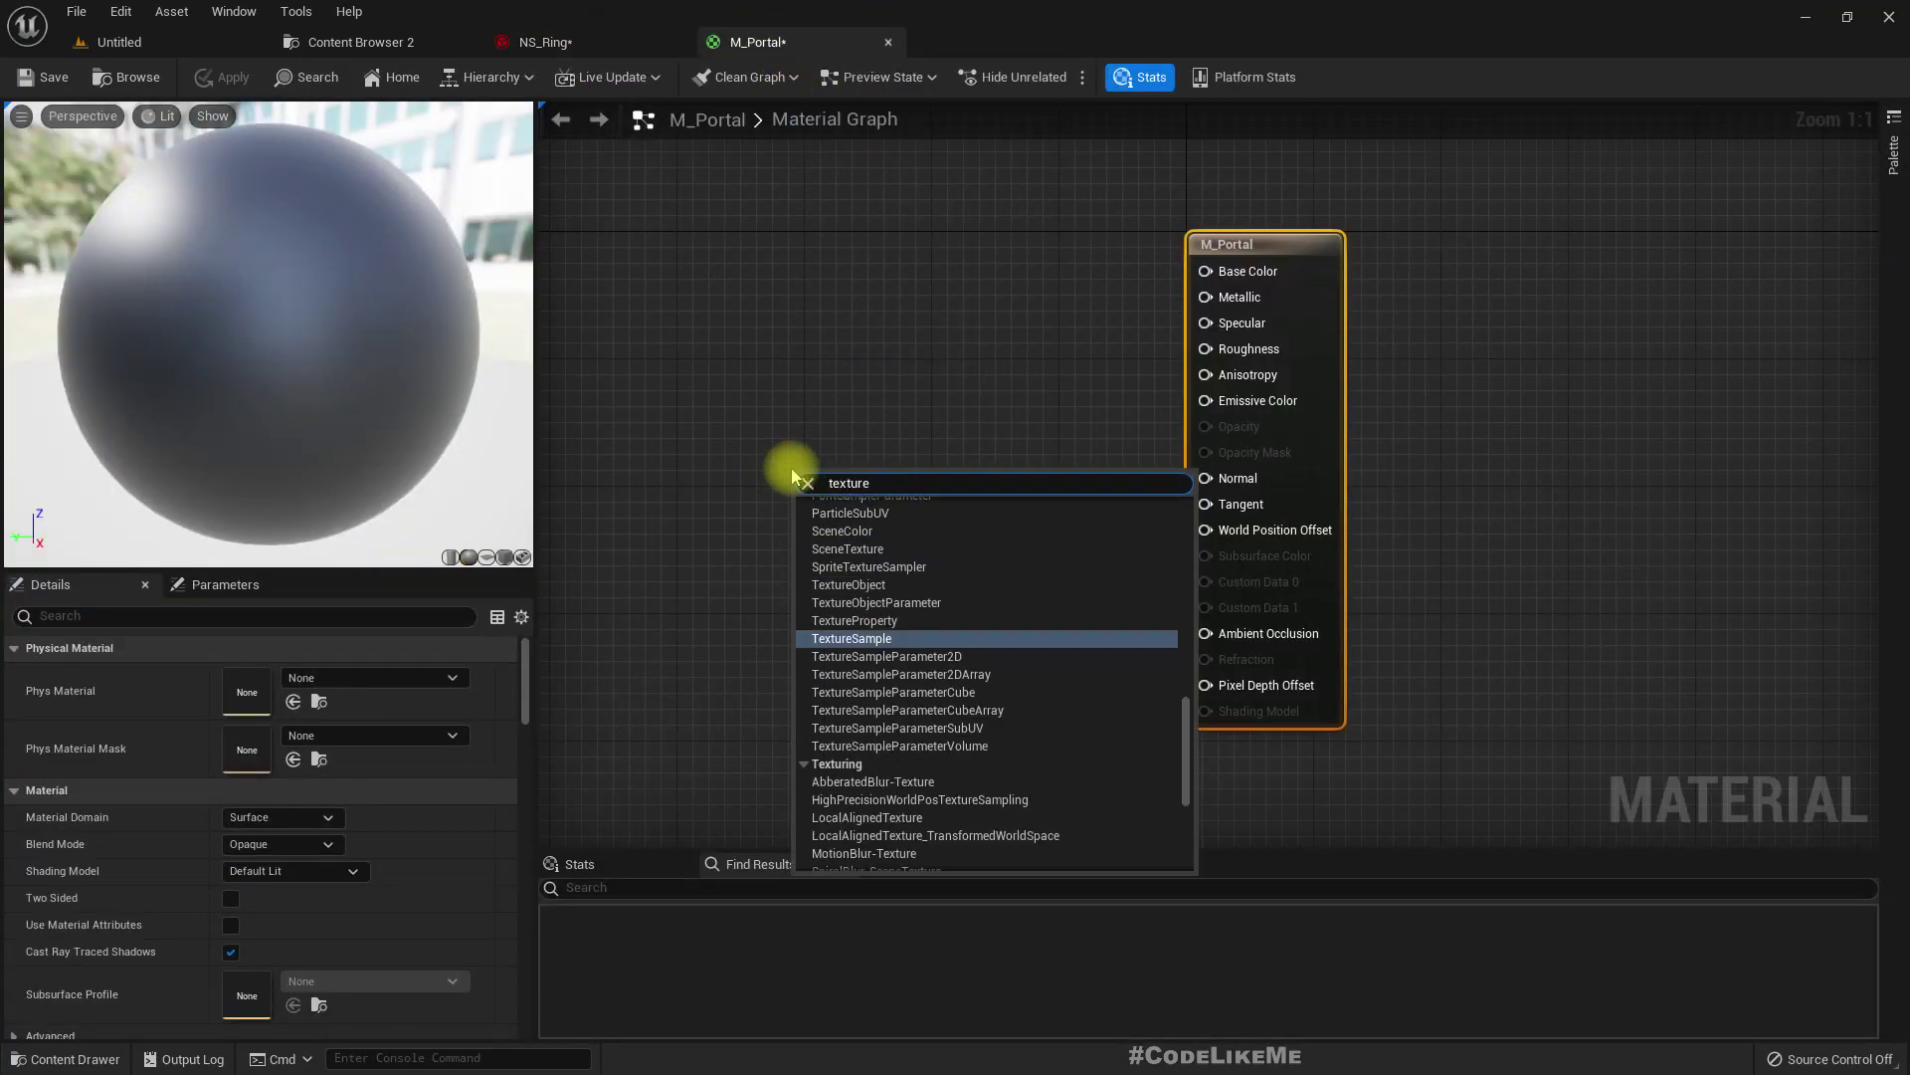
{"action": "key", "text": "Return"}
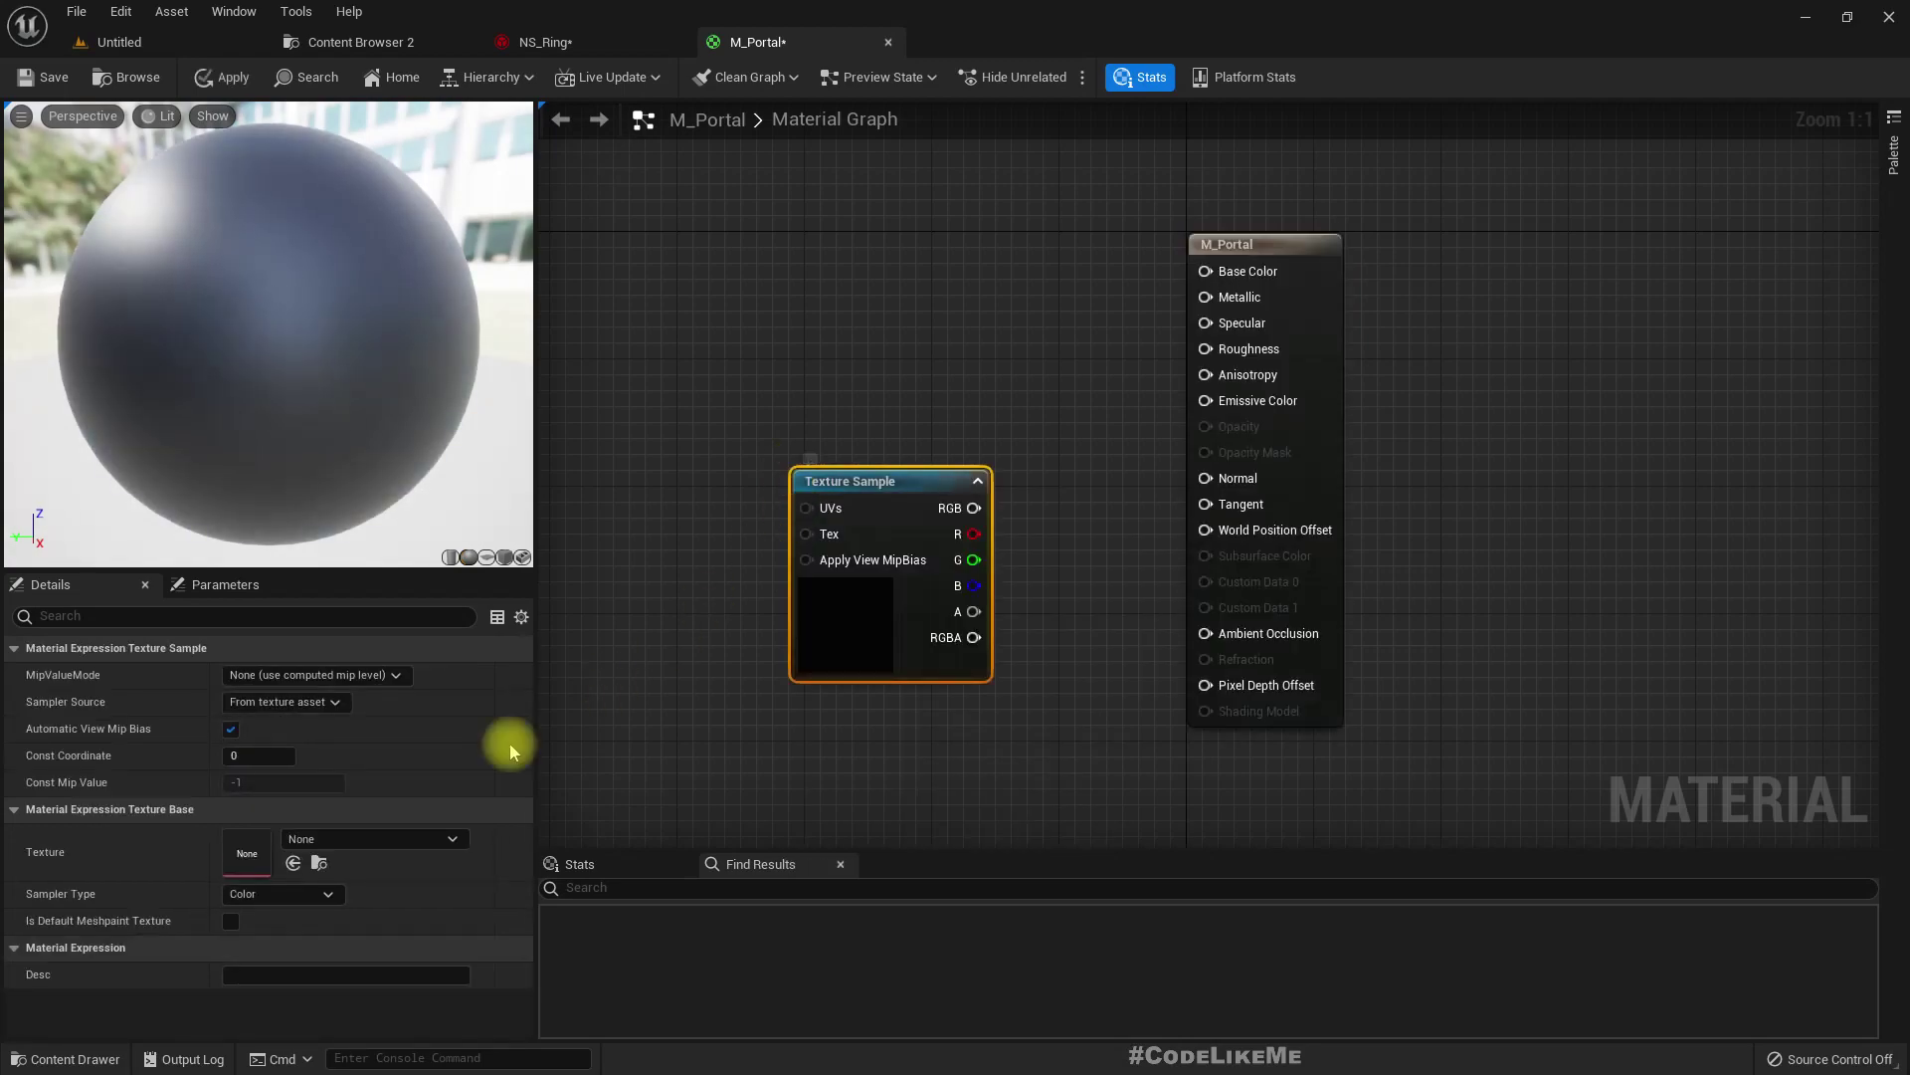
Look through the texture assets available for the Texture Sample to find a suitable portal image
{"action": "left_click", "coordinate": [299, 838]}
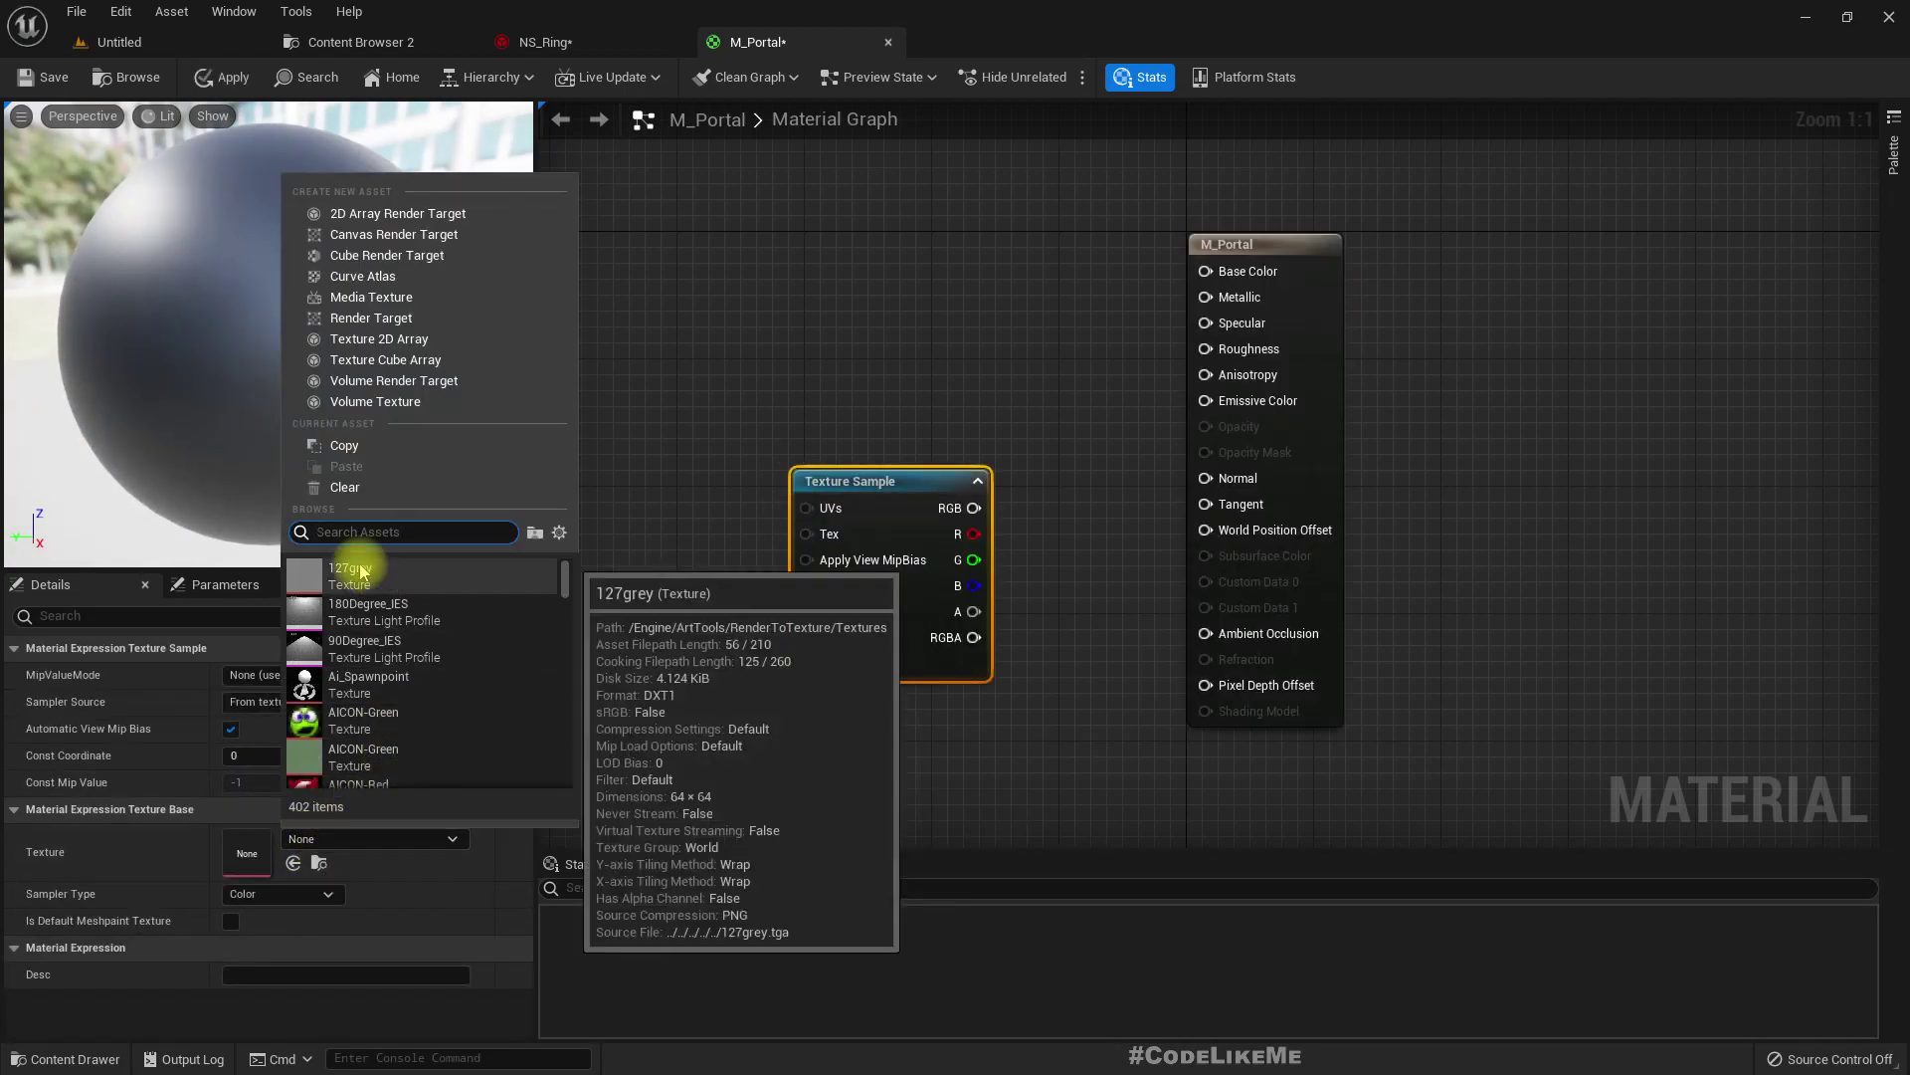
{"action": "type", "text": "cour"}
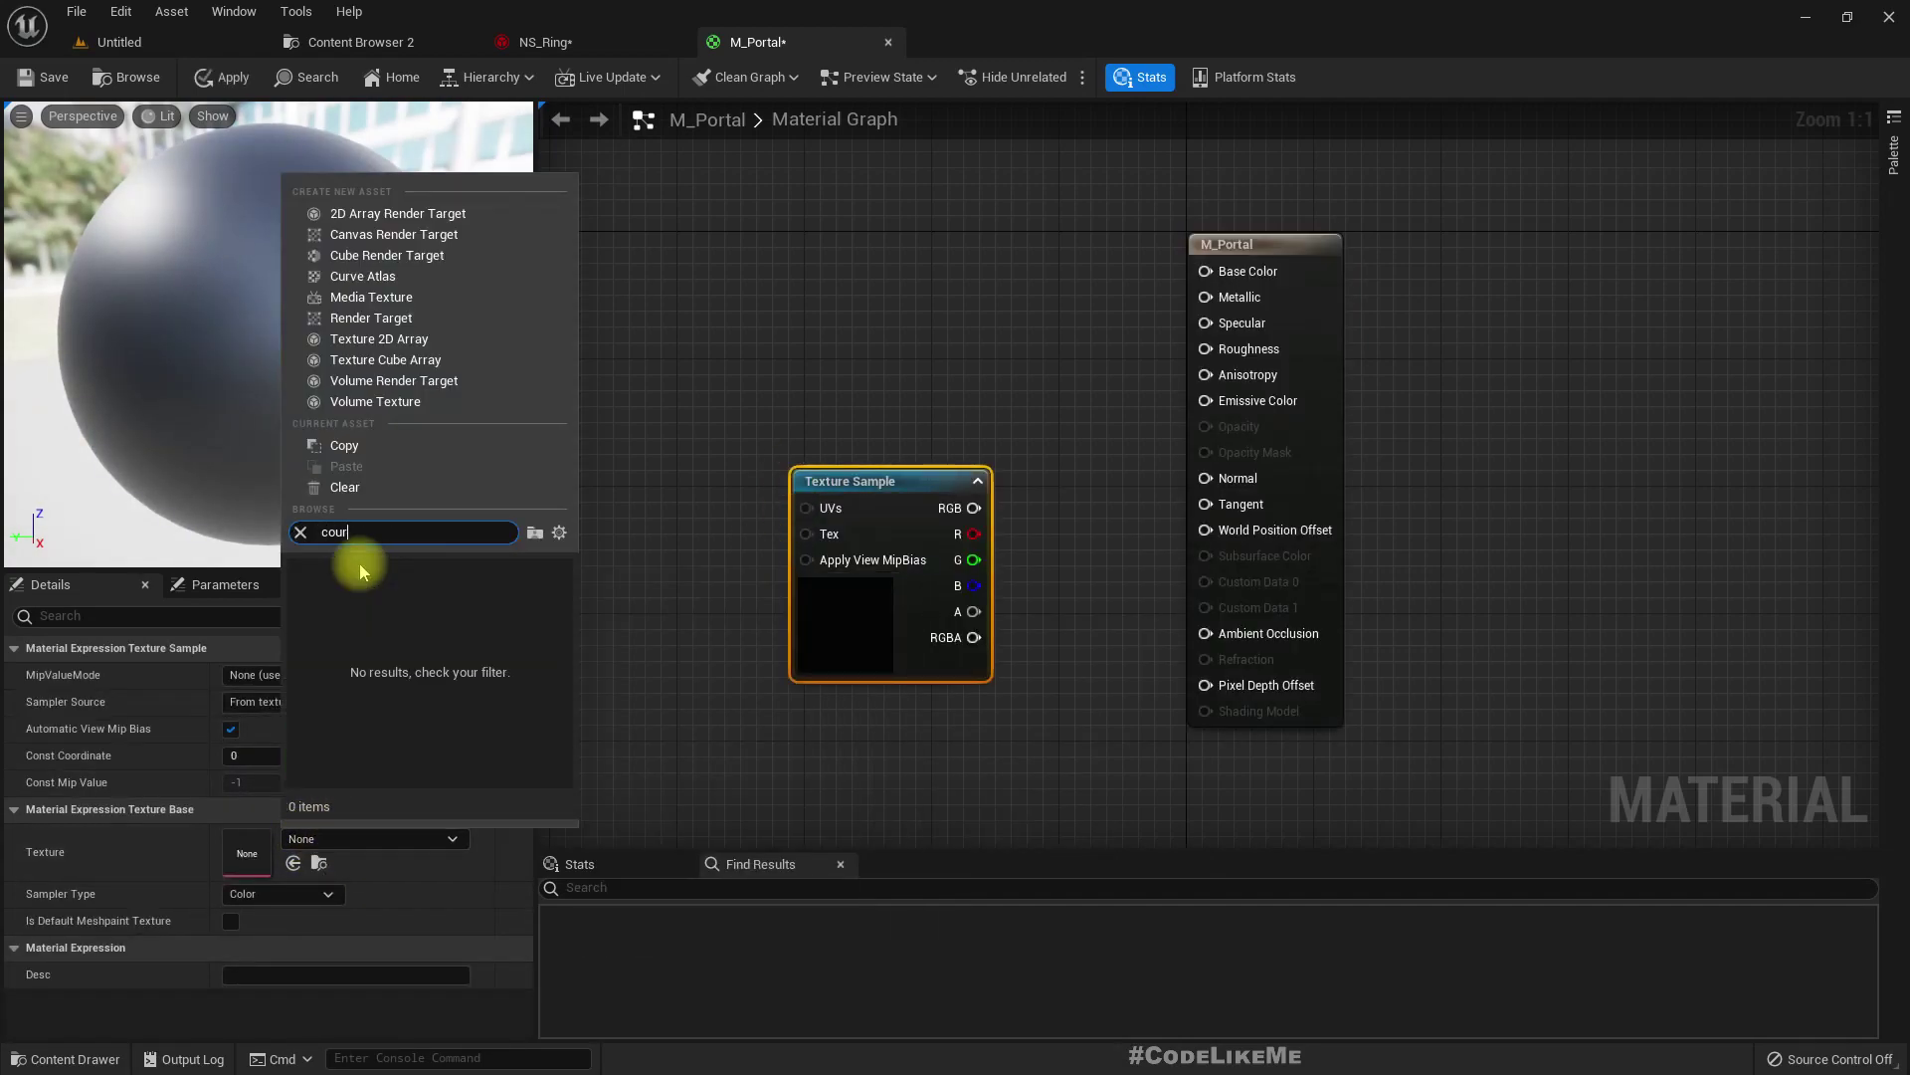
{"action": "key", "text": "BackSpace"}
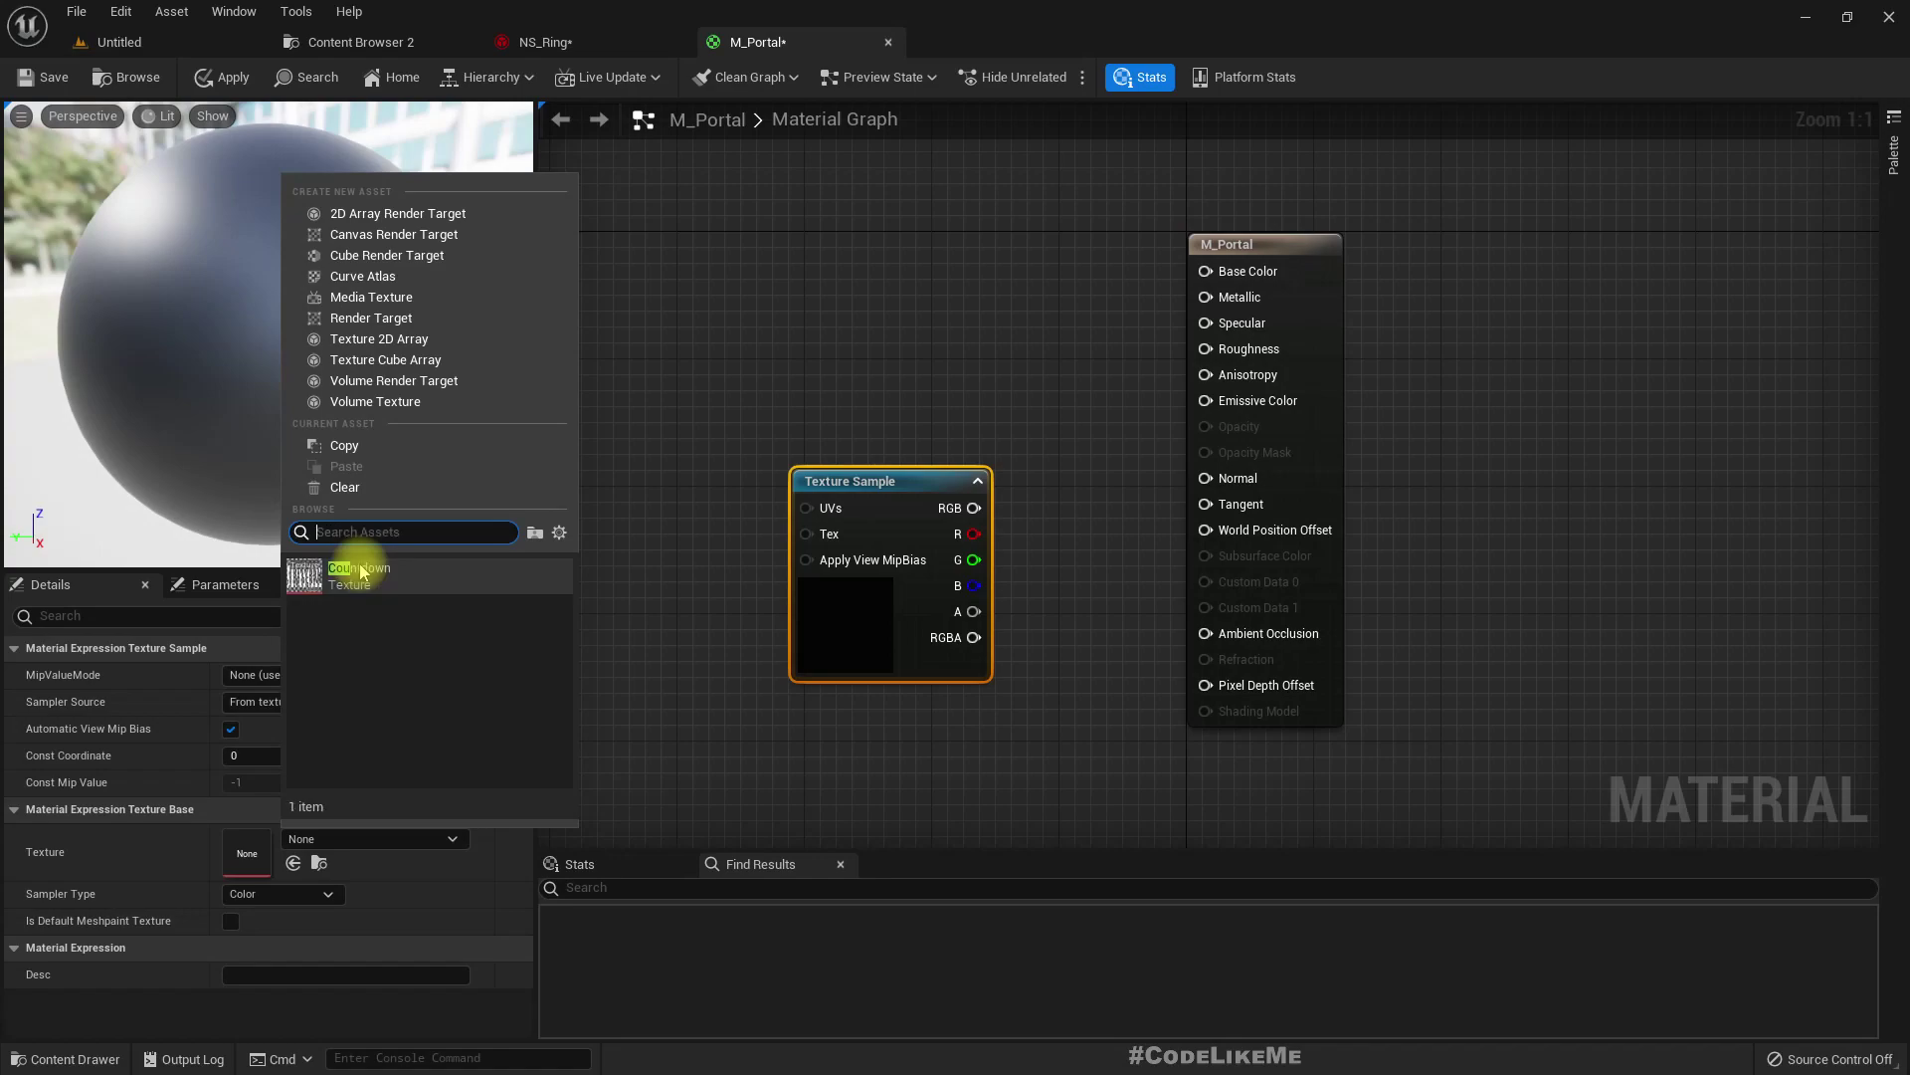
{"action": "scroll", "coordinate": [428, 687], "scroll_direction": "down", "scroll_amount": 5}
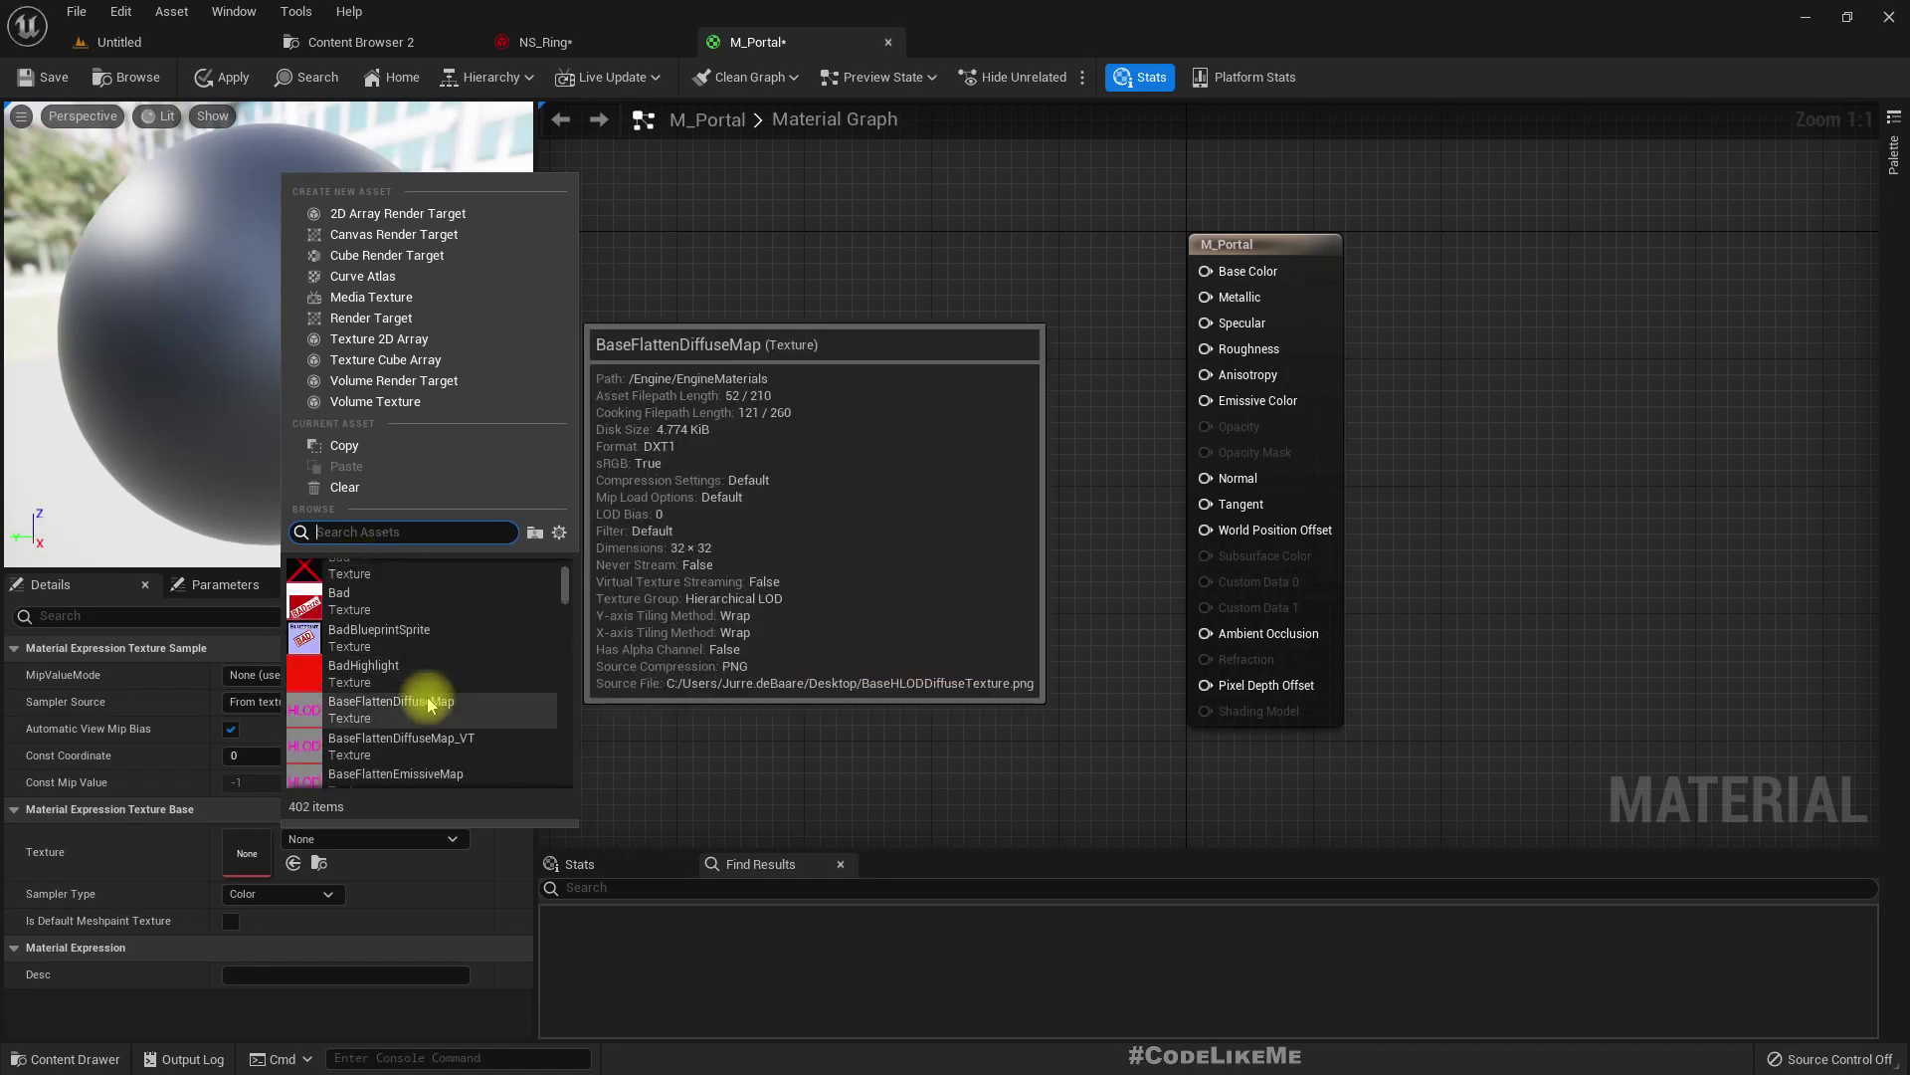
{"action": "scroll", "coordinate": [428, 701], "scroll_direction": "down", "scroll_amount": 3}
{"action": "scroll", "coordinate": [428, 701], "scroll_direction": "down", "scroll_amount": 2}
{"action": "scroll", "coordinate": [428, 701], "scroll_direction": "up", "scroll_amount": 2}
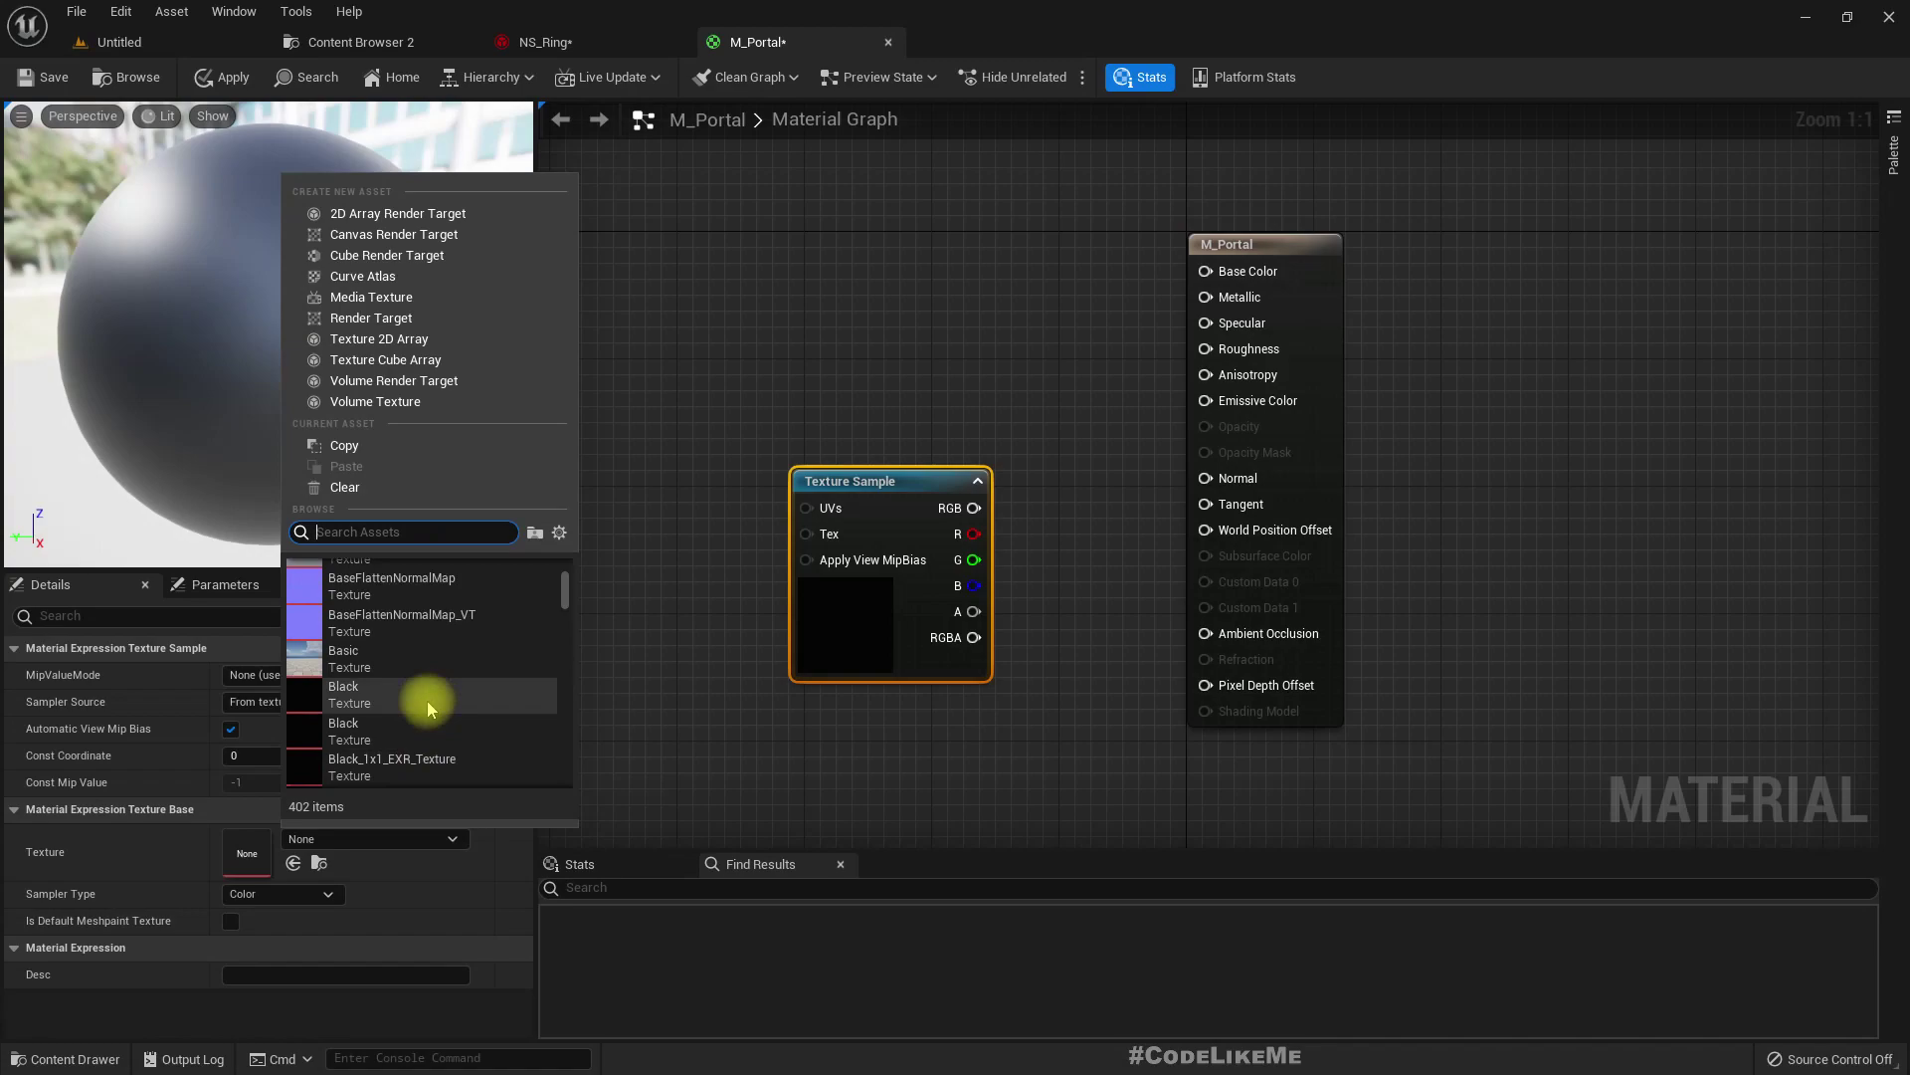
{"action": "scroll", "coordinate": [427, 701], "scroll_direction": "down", "scroll_amount": 10}
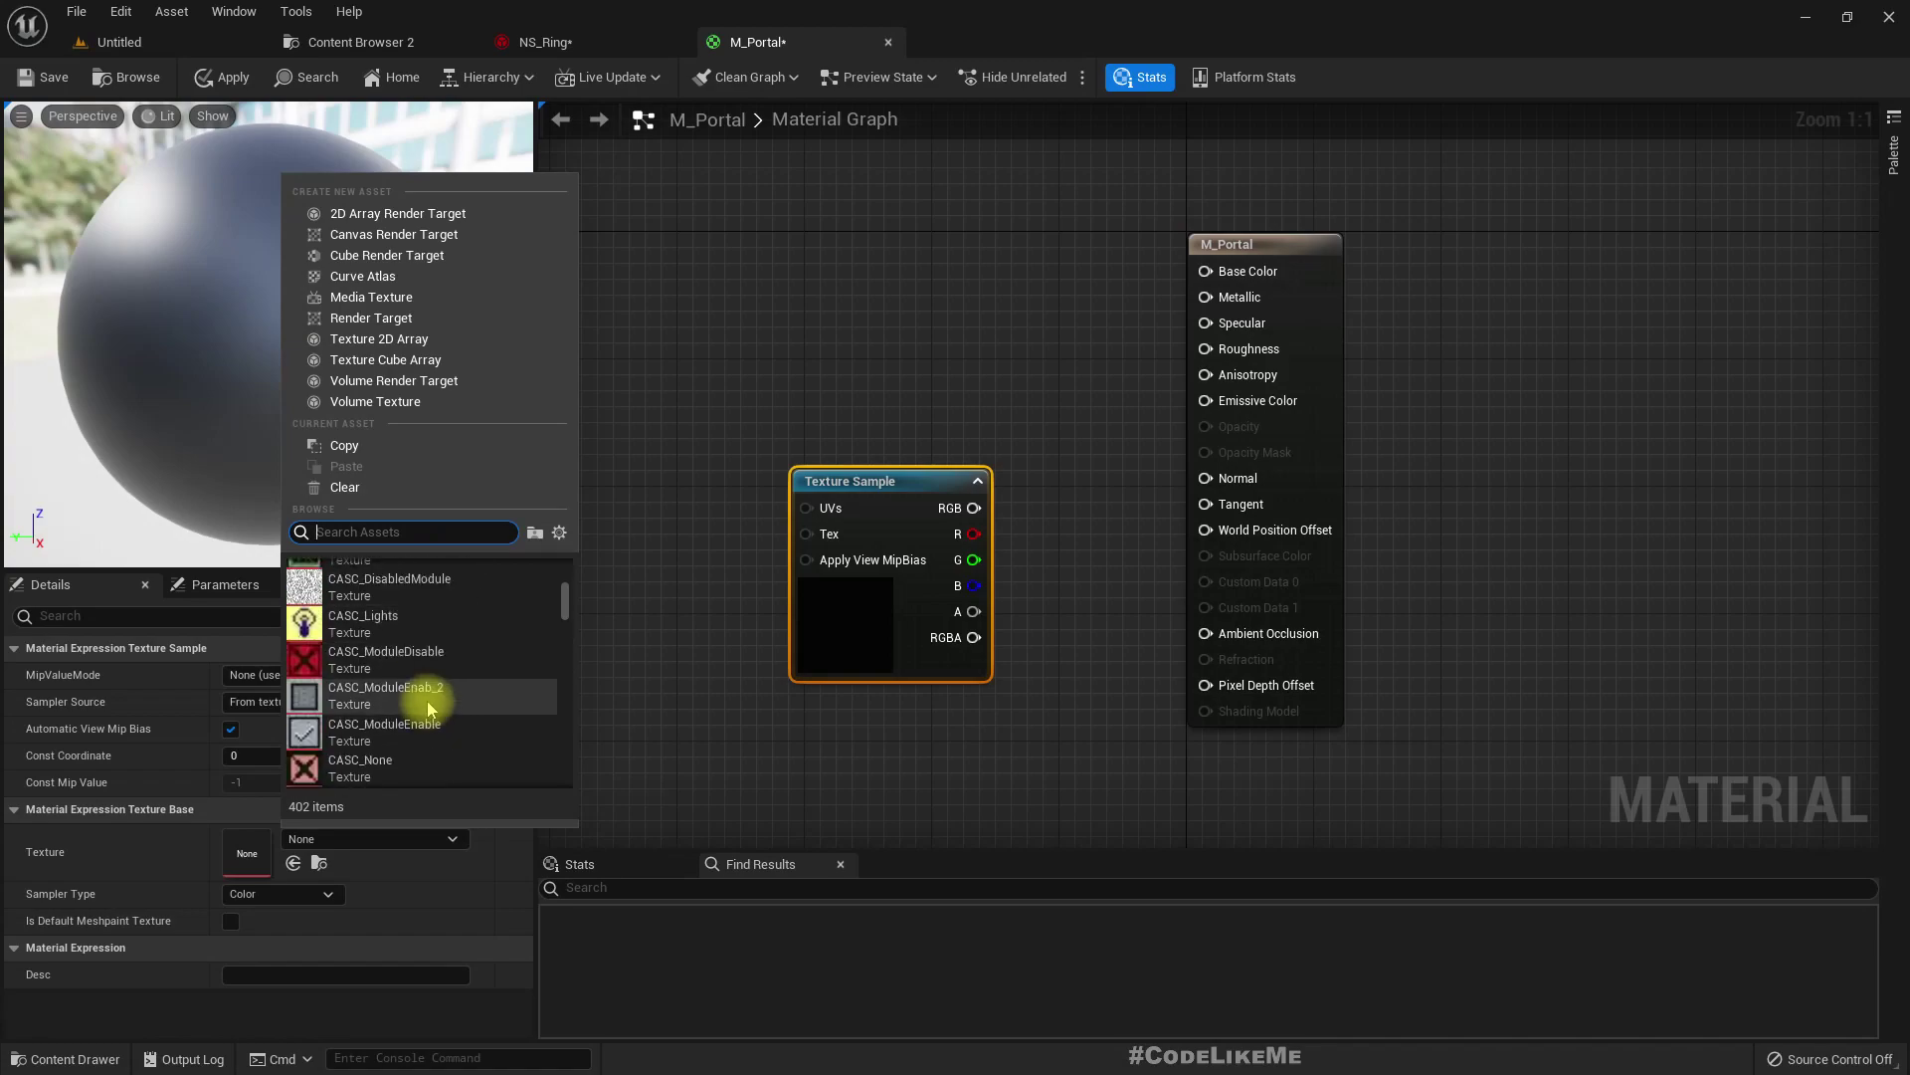
{"action": "scroll", "coordinate": [427, 701], "scroll_direction": "down", "scroll_amount": 6}
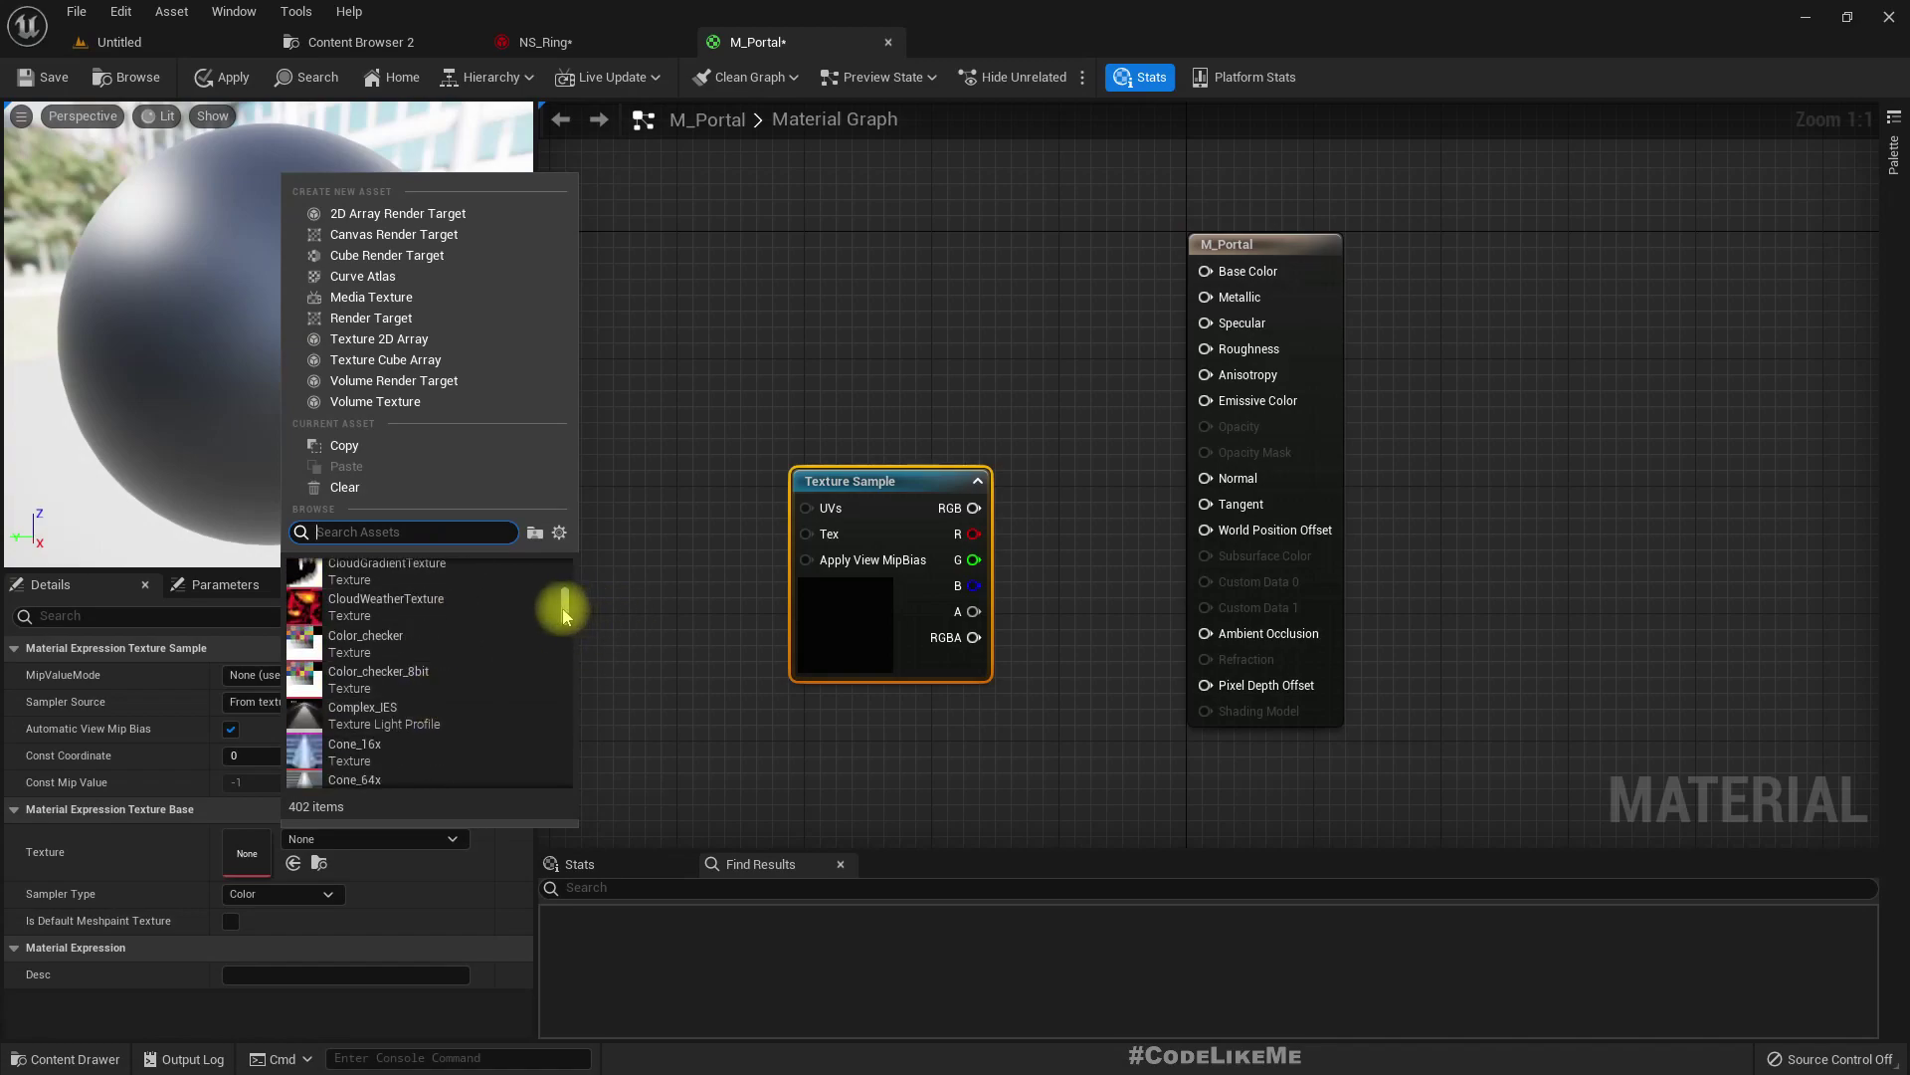
{"action": "left_click_drag", "start_coordinate": [569, 607], "coordinate": [567, 622]}
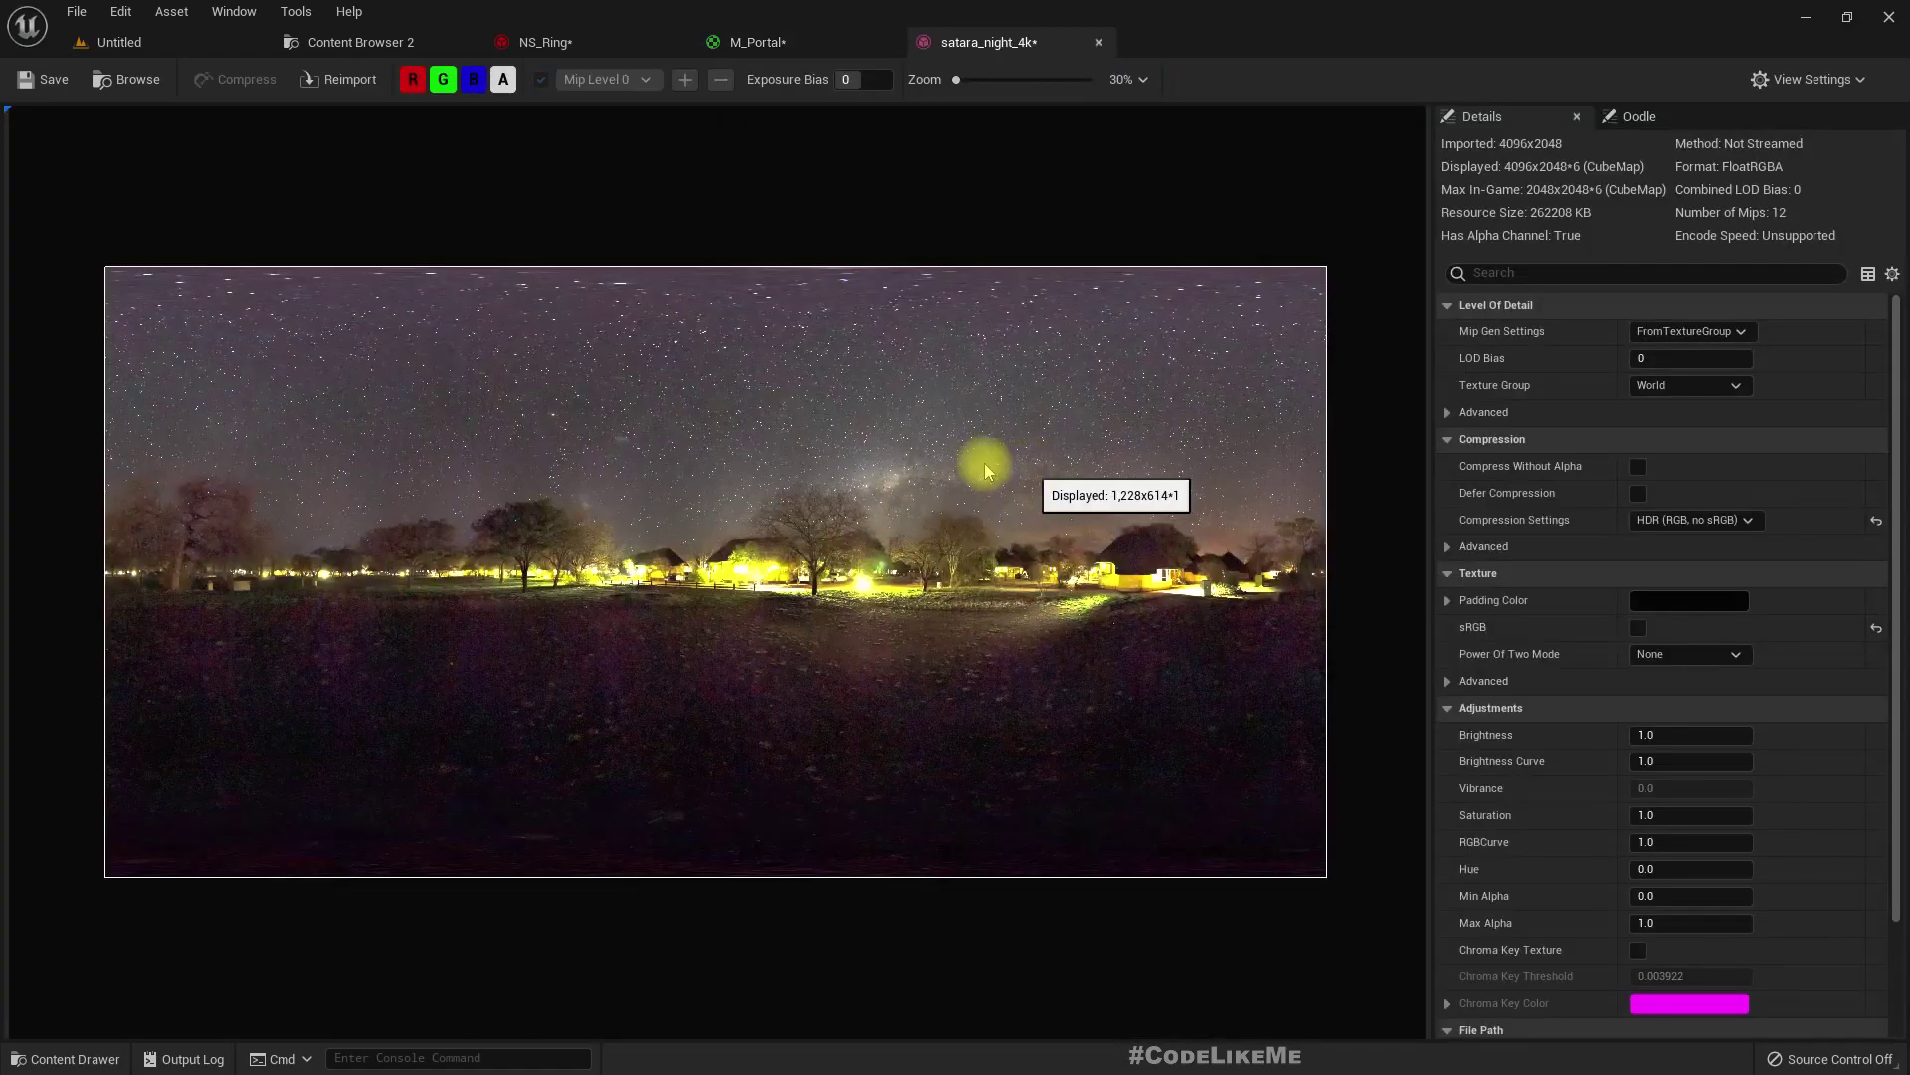
Use satara_night_4k from the FX folder as the Texture Sample's texture in the M_Portal graph
{"action": "left_click", "coordinate": [135, 78]}
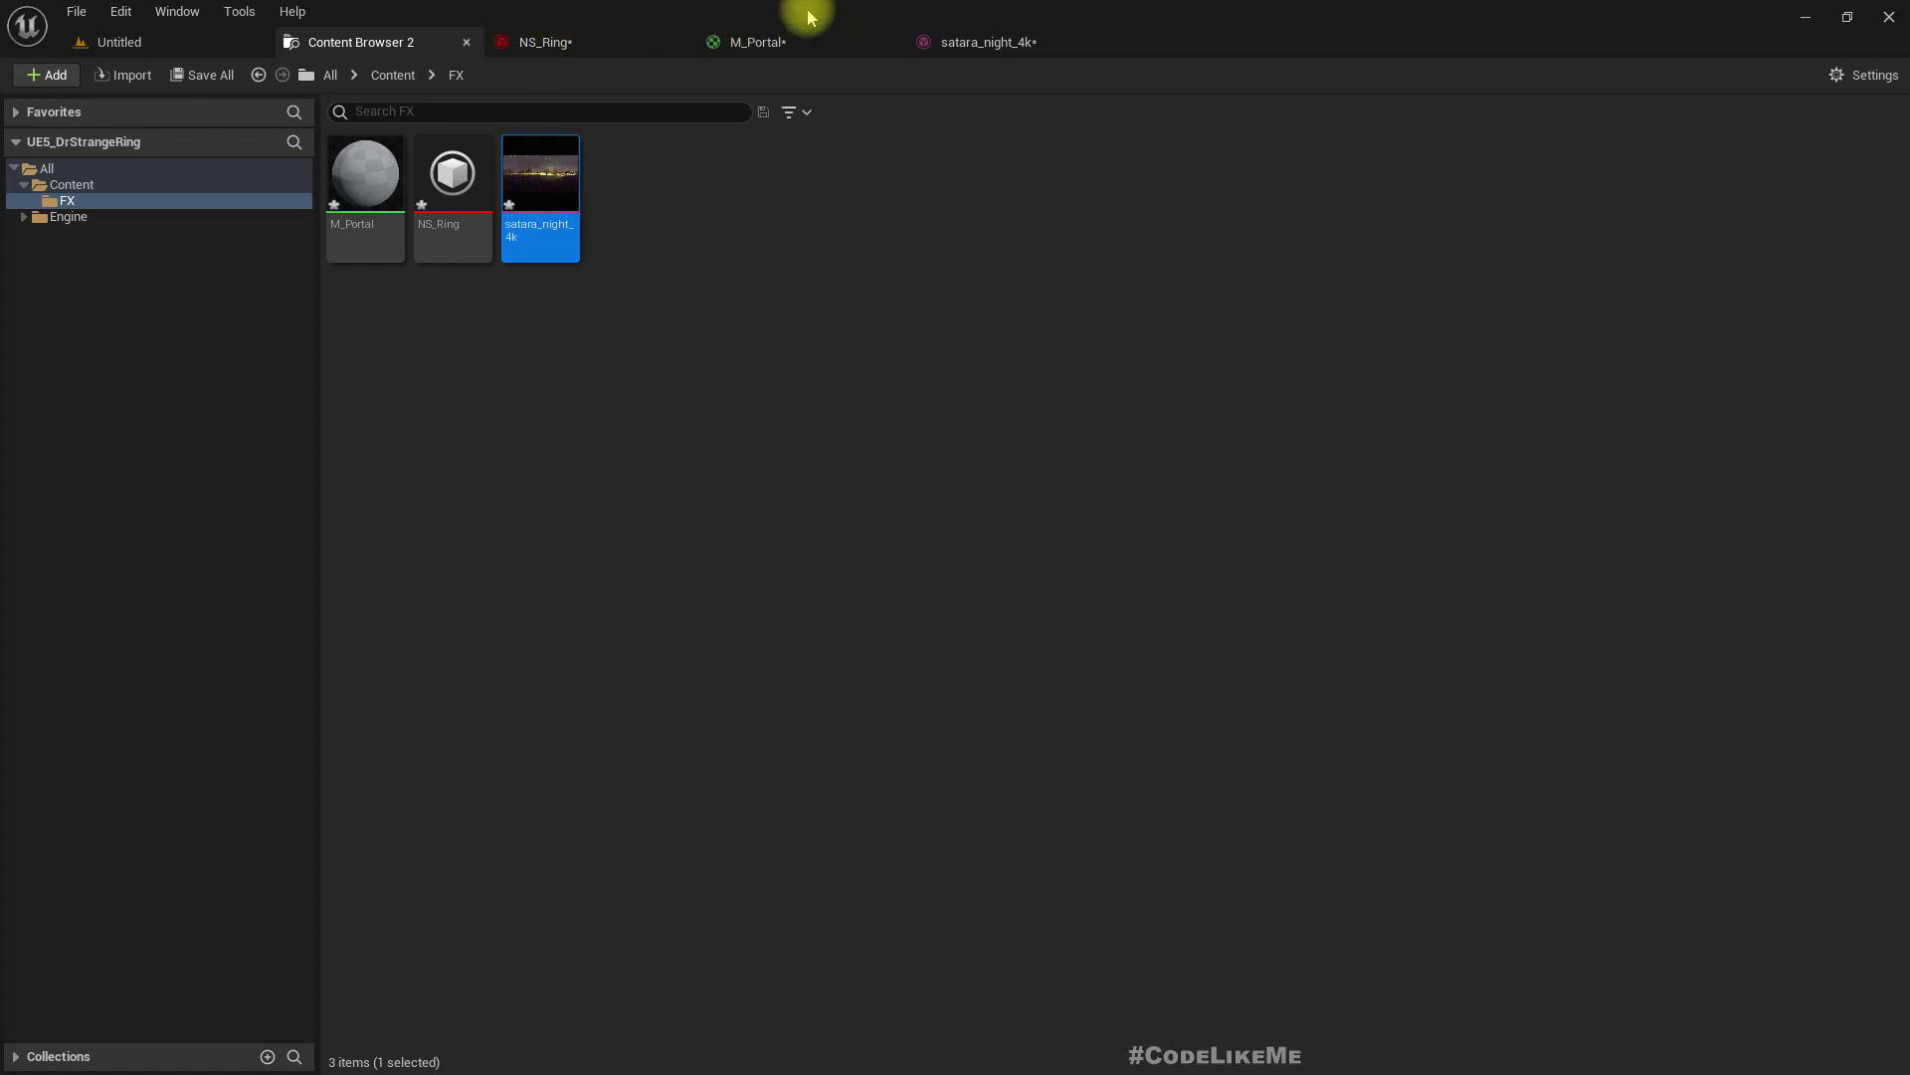
{"action": "left_click", "coordinate": [770, 36]}
{"action": "left_click", "coordinate": [546, 40]}
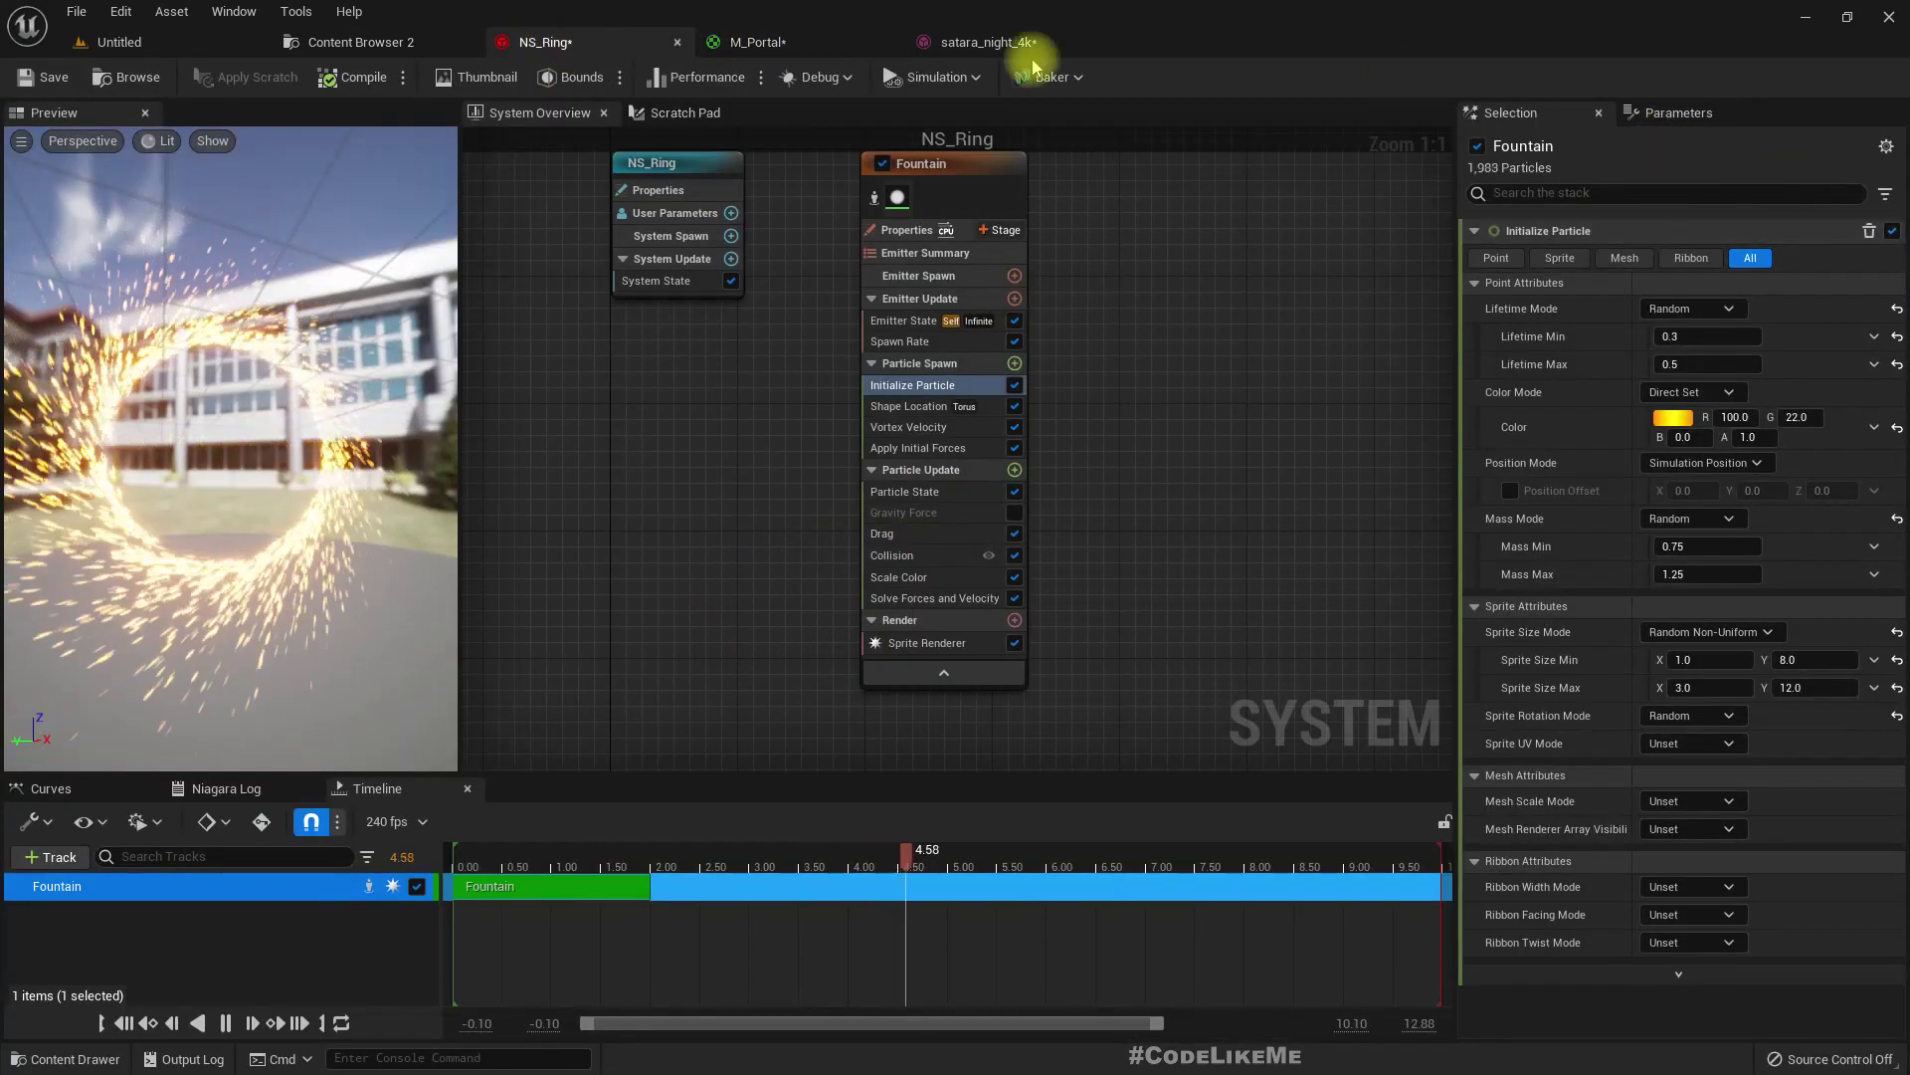
{"action": "left_click", "coordinate": [751, 39]}
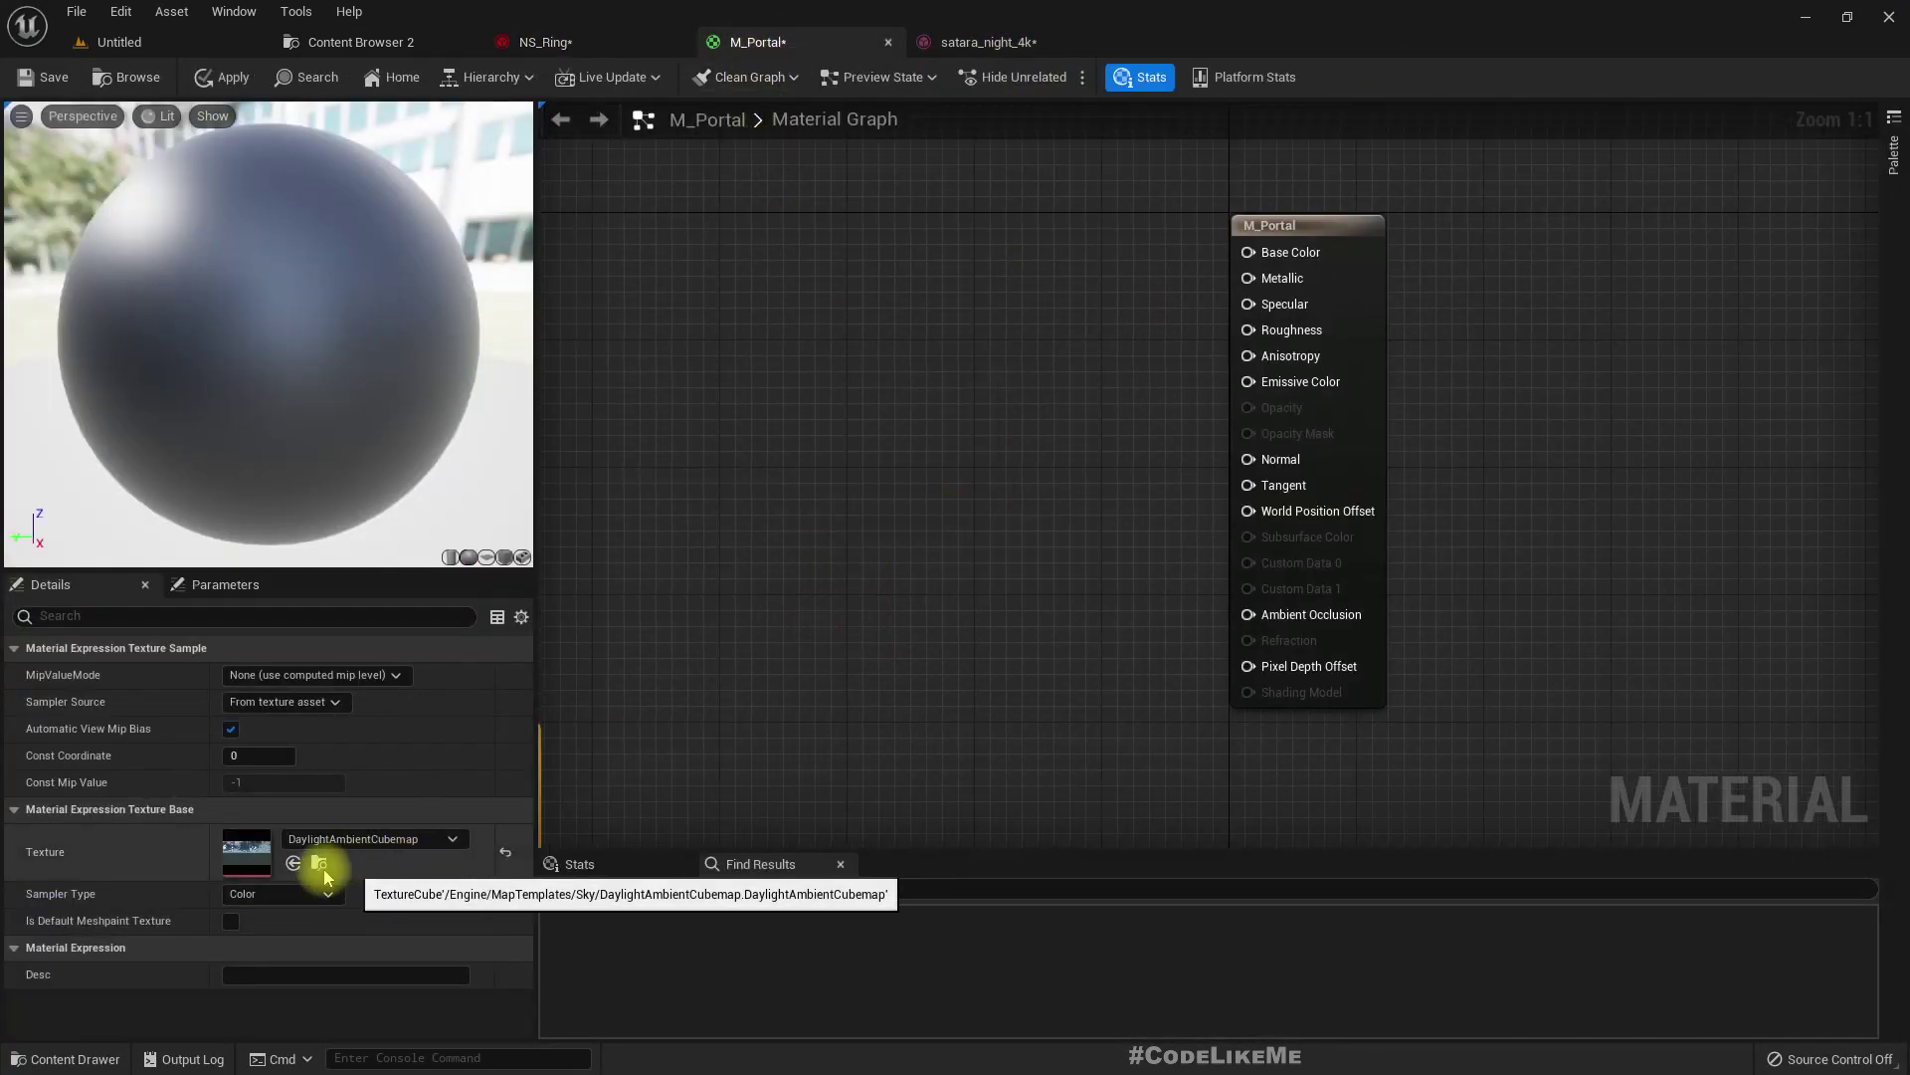
{"action": "right_click_drag", "start_coordinate": [865, 501], "coordinate": [1102, 359]}
{"action": "left_click_drag", "start_coordinate": [669, 595], "coordinate": [1162, 179]}
{"action": "right_click_drag", "start_coordinate": [1032, 445], "coordinate": [907, 663]}
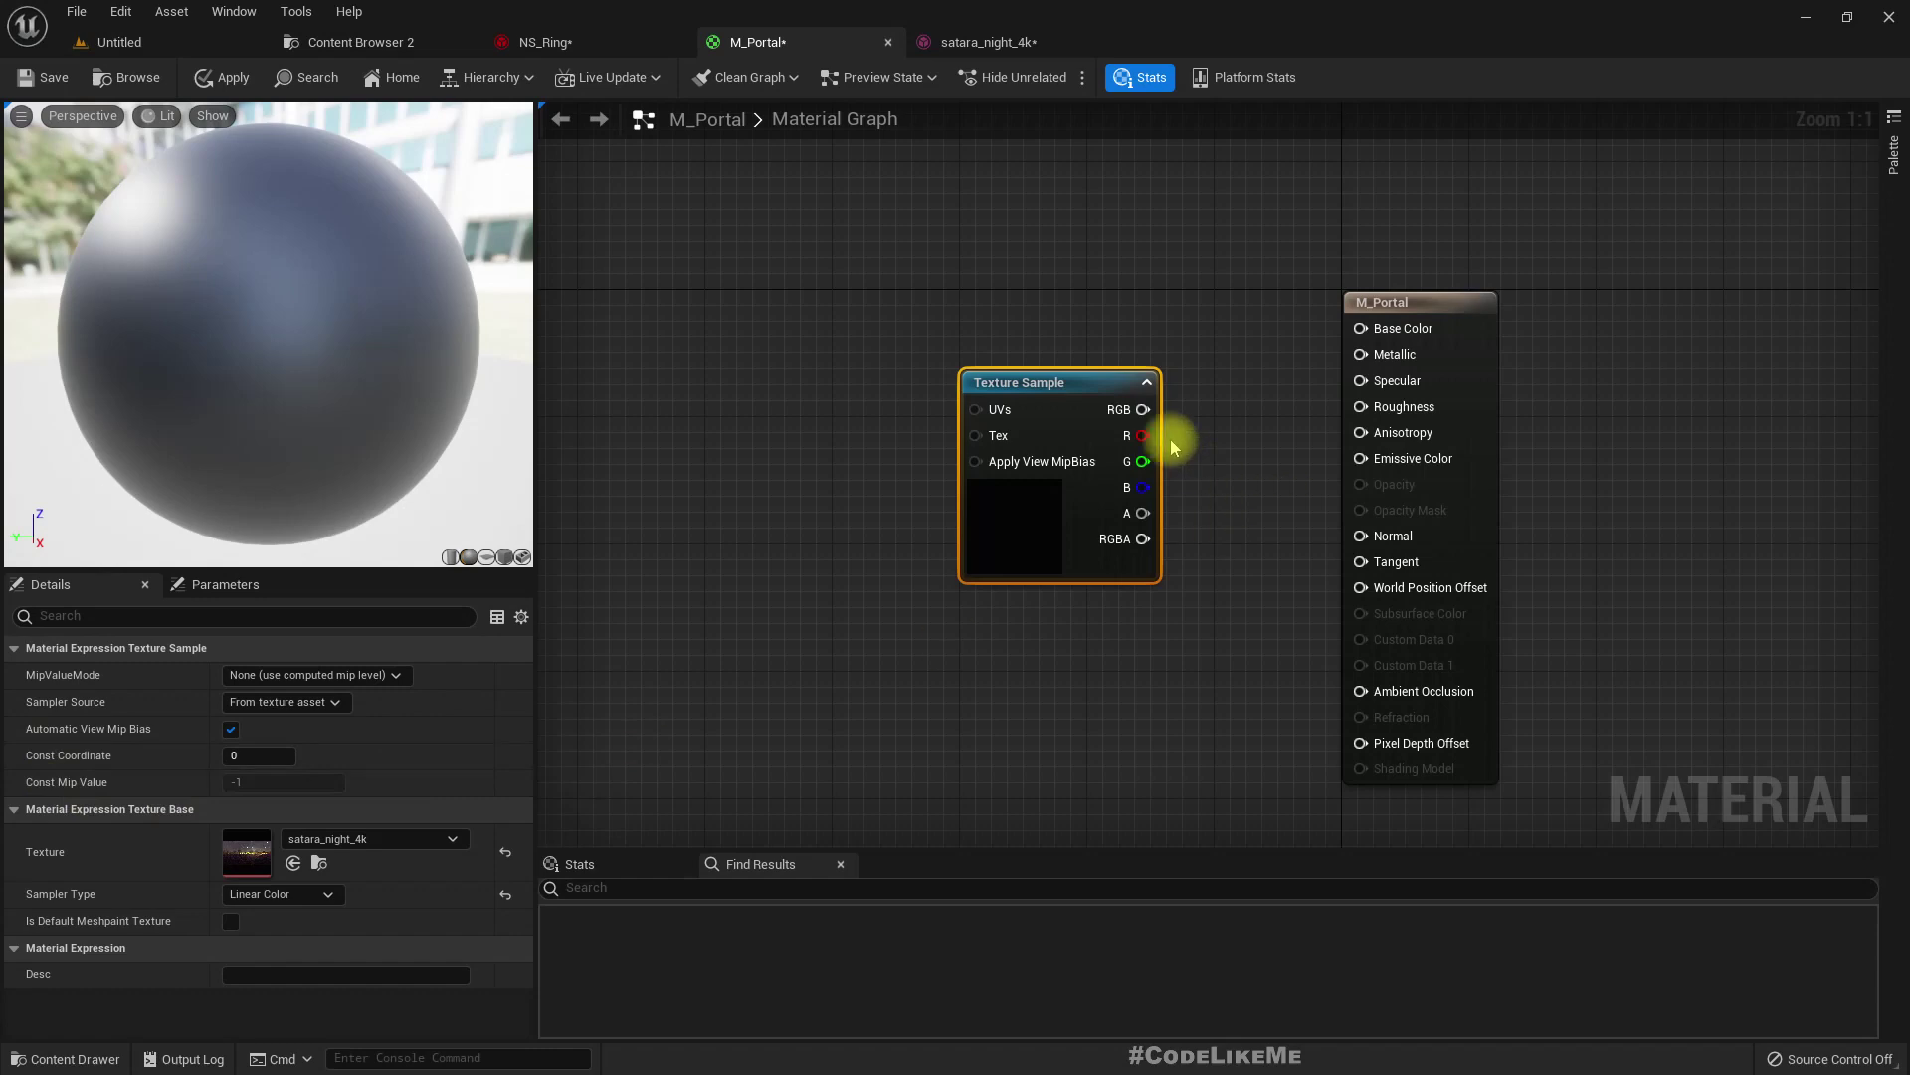
Set the M_Portal material's shading model to Unlit
{"action": "left_click_drag", "start_coordinate": [1143, 409], "coordinate": [1284, 454]}
{"action": "left_click_drag", "start_coordinate": [1006, 388], "coordinate": [1045, 331]}
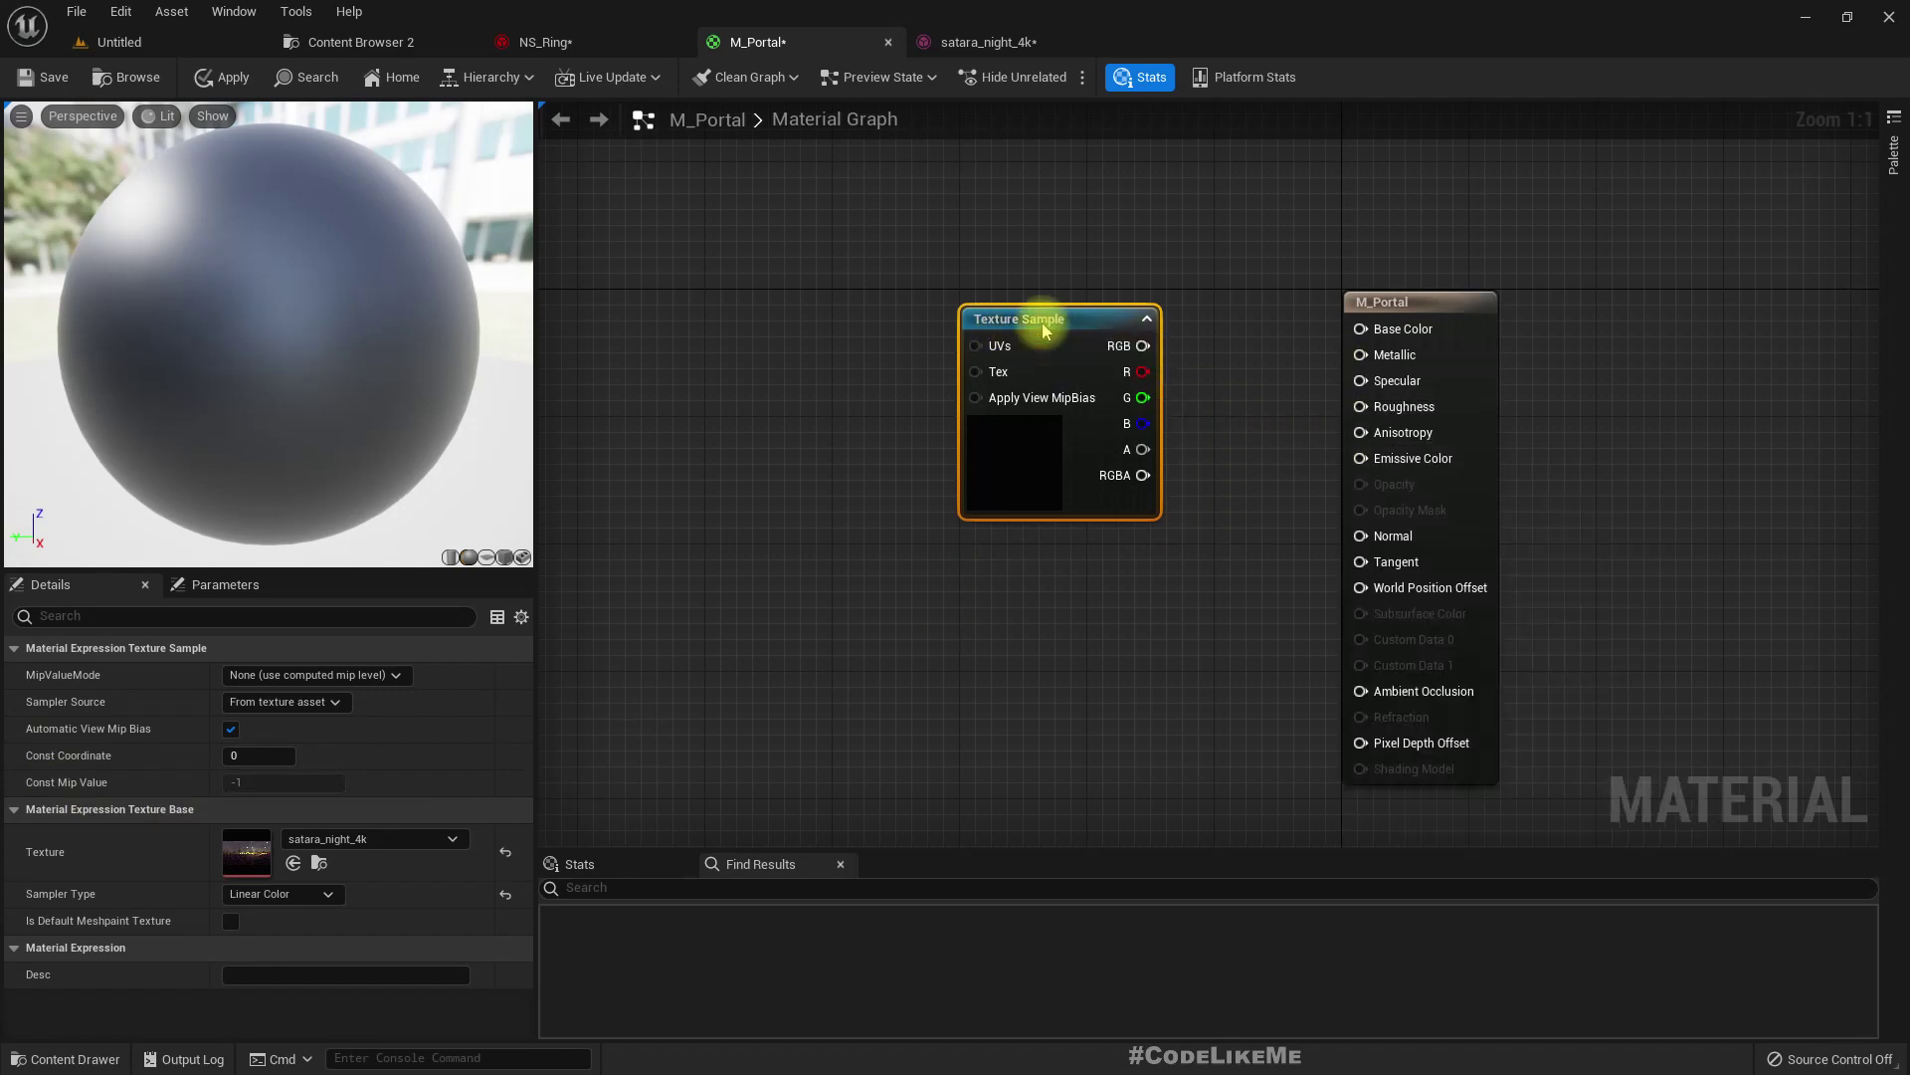
{"action": "left_click", "coordinate": [1439, 362]}
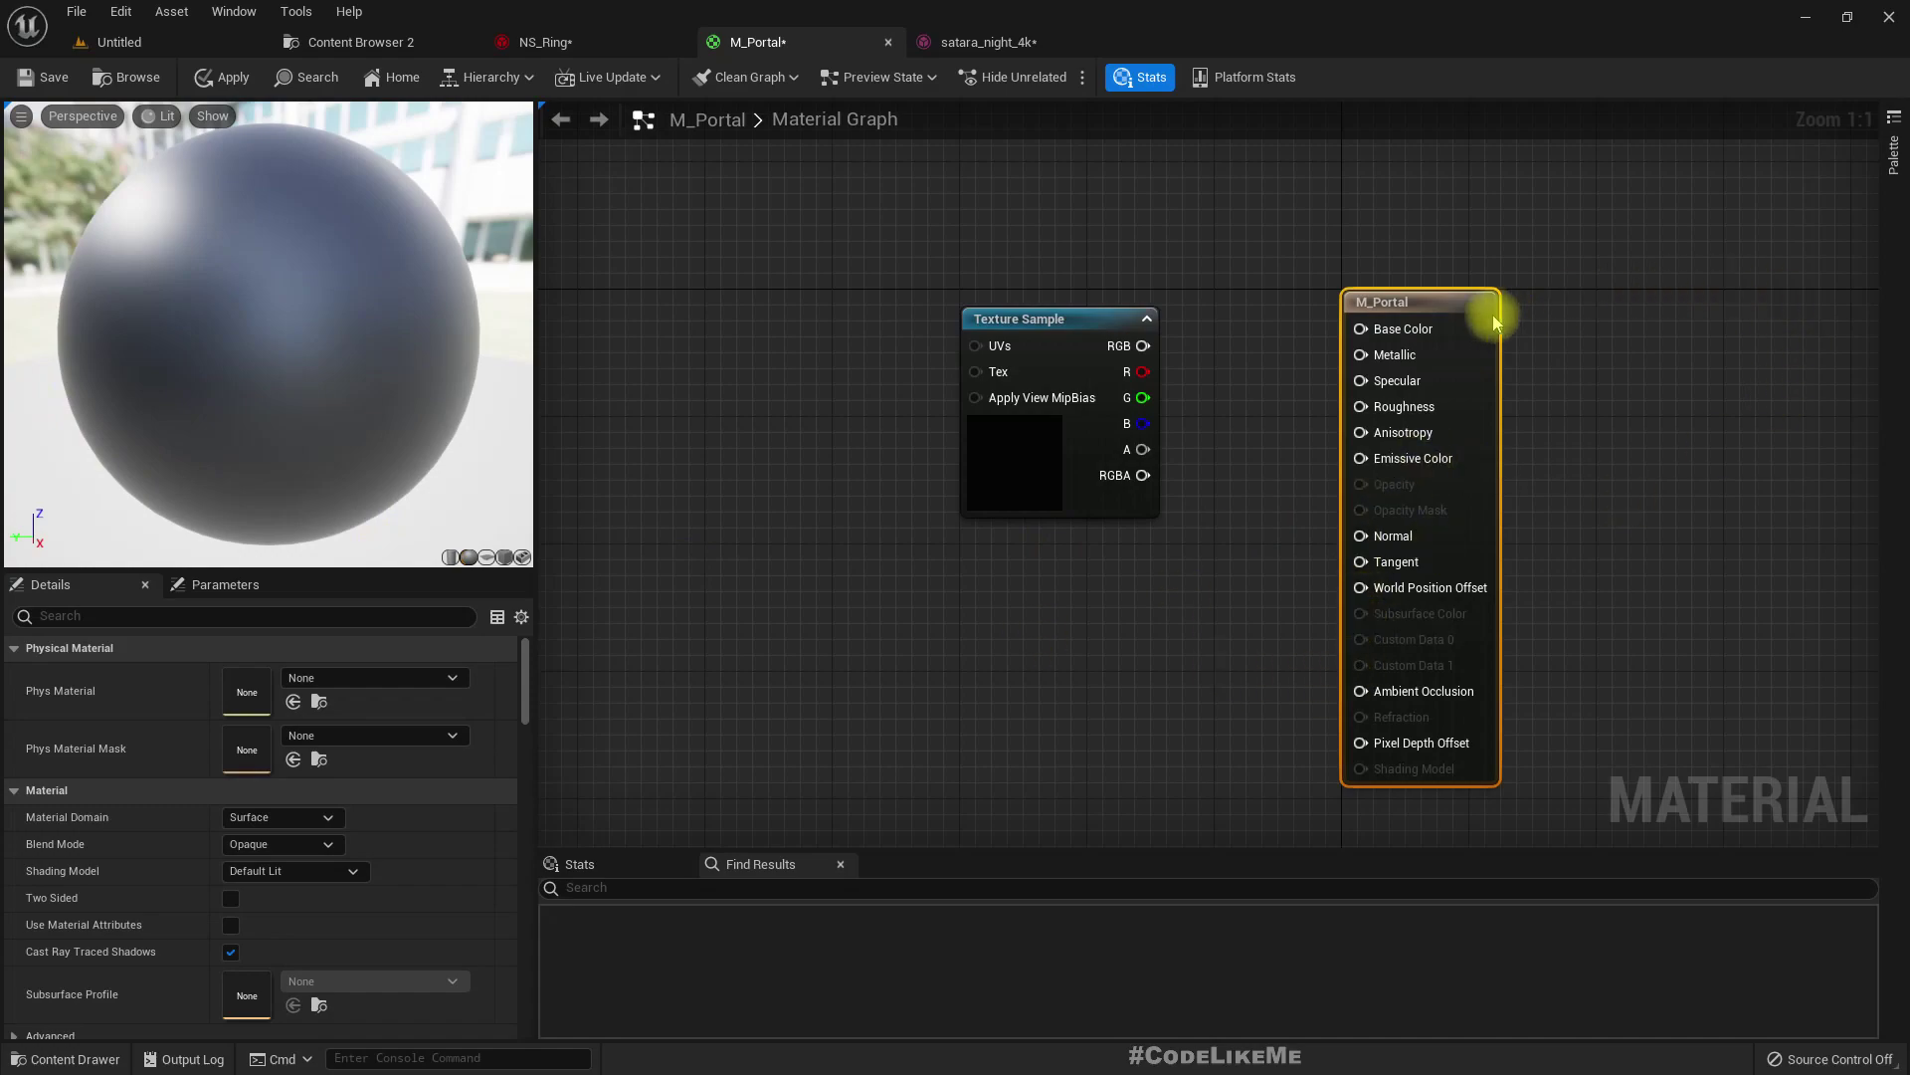
{"action": "left_click_drag", "start_coordinate": [1072, 421], "coordinate": [970, 476]}
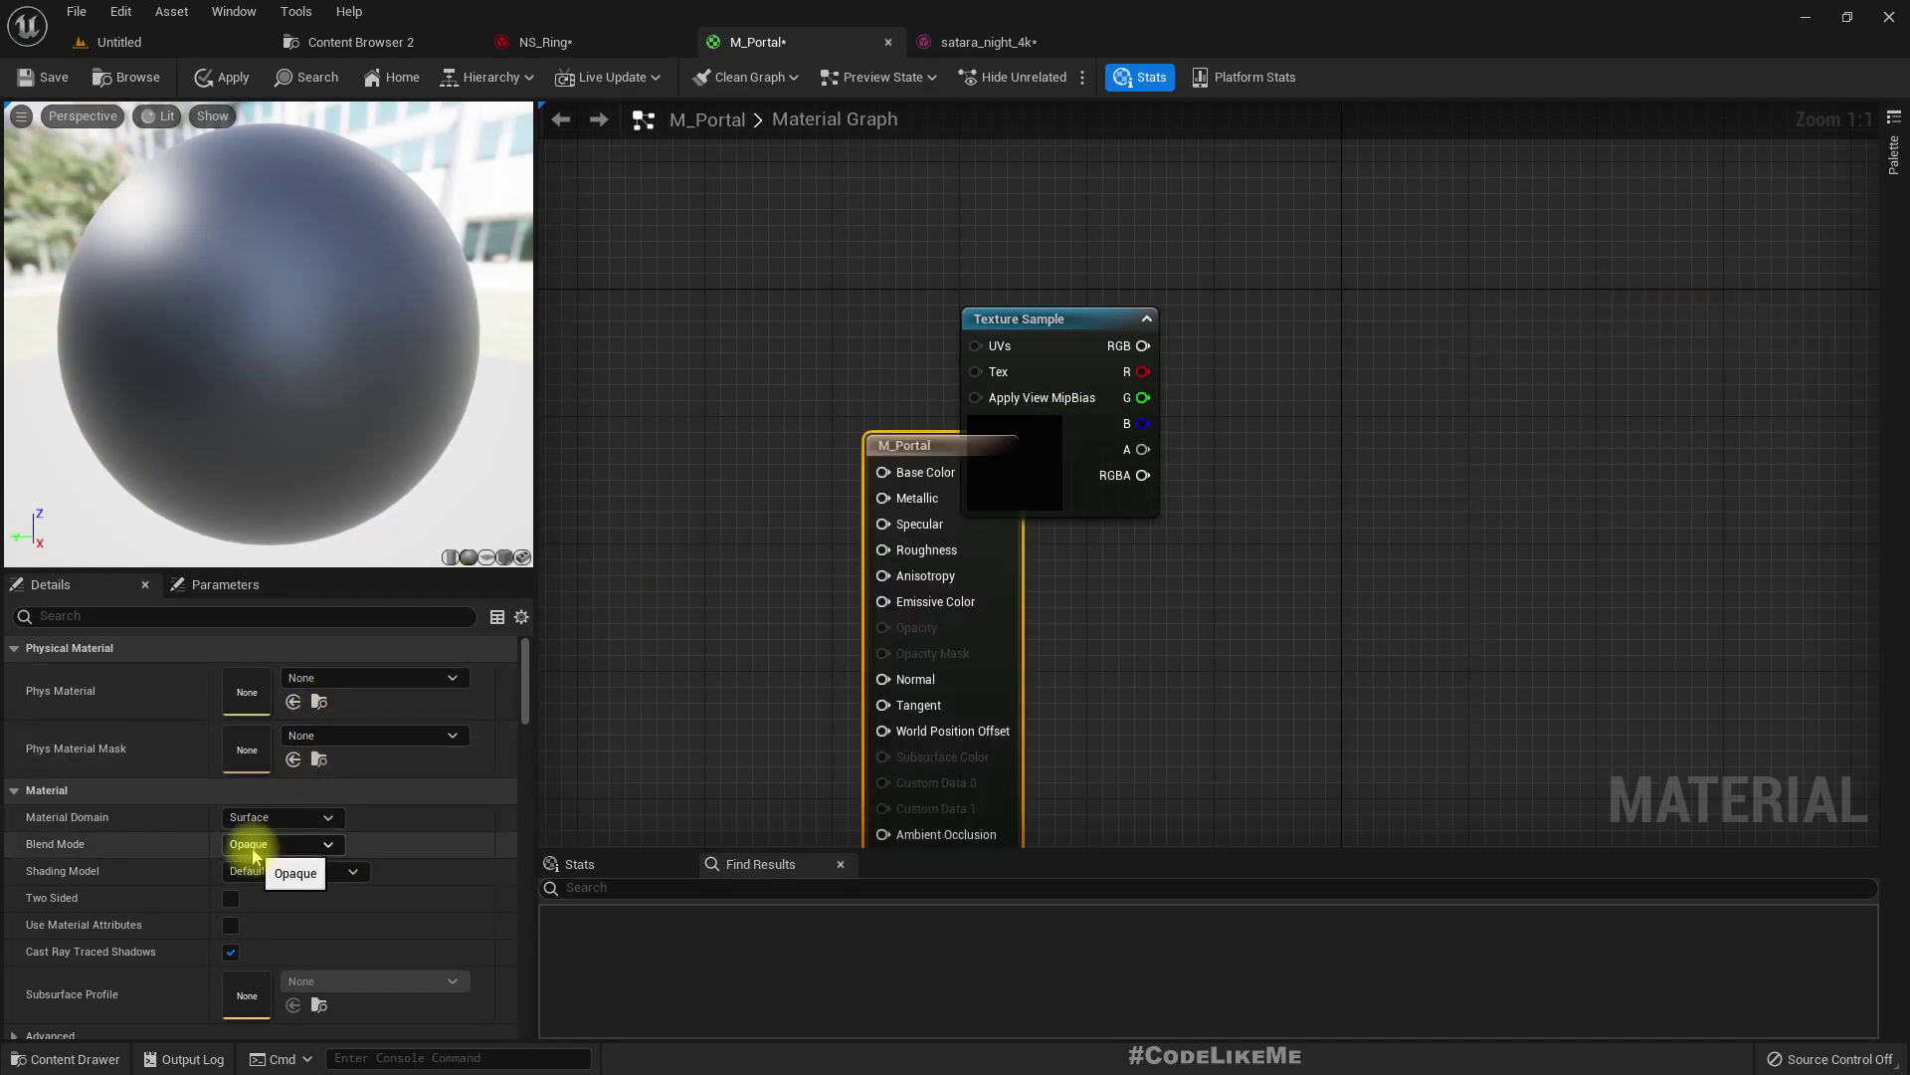
{"action": "left_click", "coordinate": [248, 876]}
{"action": "left_click", "coordinate": [249, 623]}
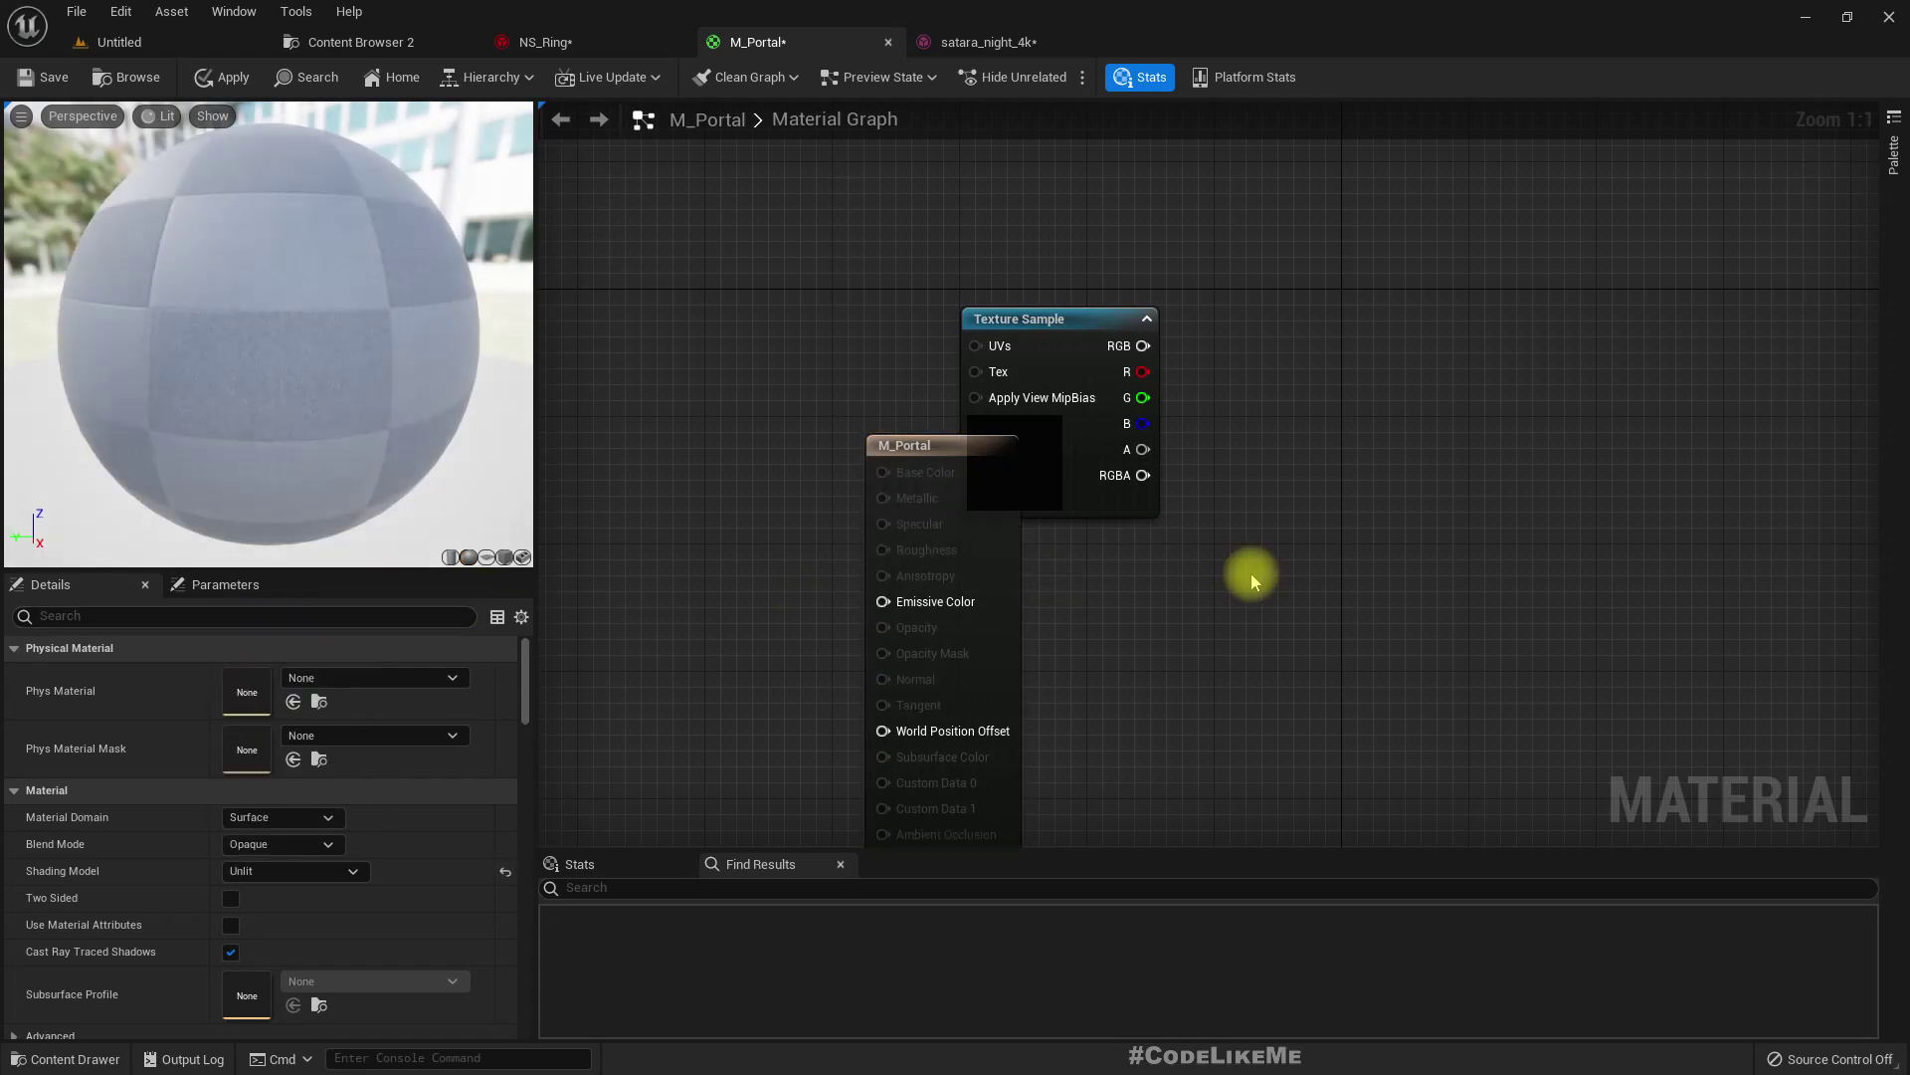
Move the M_Portal result node clear of the Texture Sample and connect the sample's RGB output to Emissive Color
{"action": "left_click_drag", "start_coordinate": [876, 438], "coordinate": [1324, 311]}
{"action": "left_click_drag", "start_coordinate": [1361, 477], "coordinate": [1143, 345]}
{"action": "left_click_drag", "start_coordinate": [1373, 318], "coordinate": [1453, 270]}
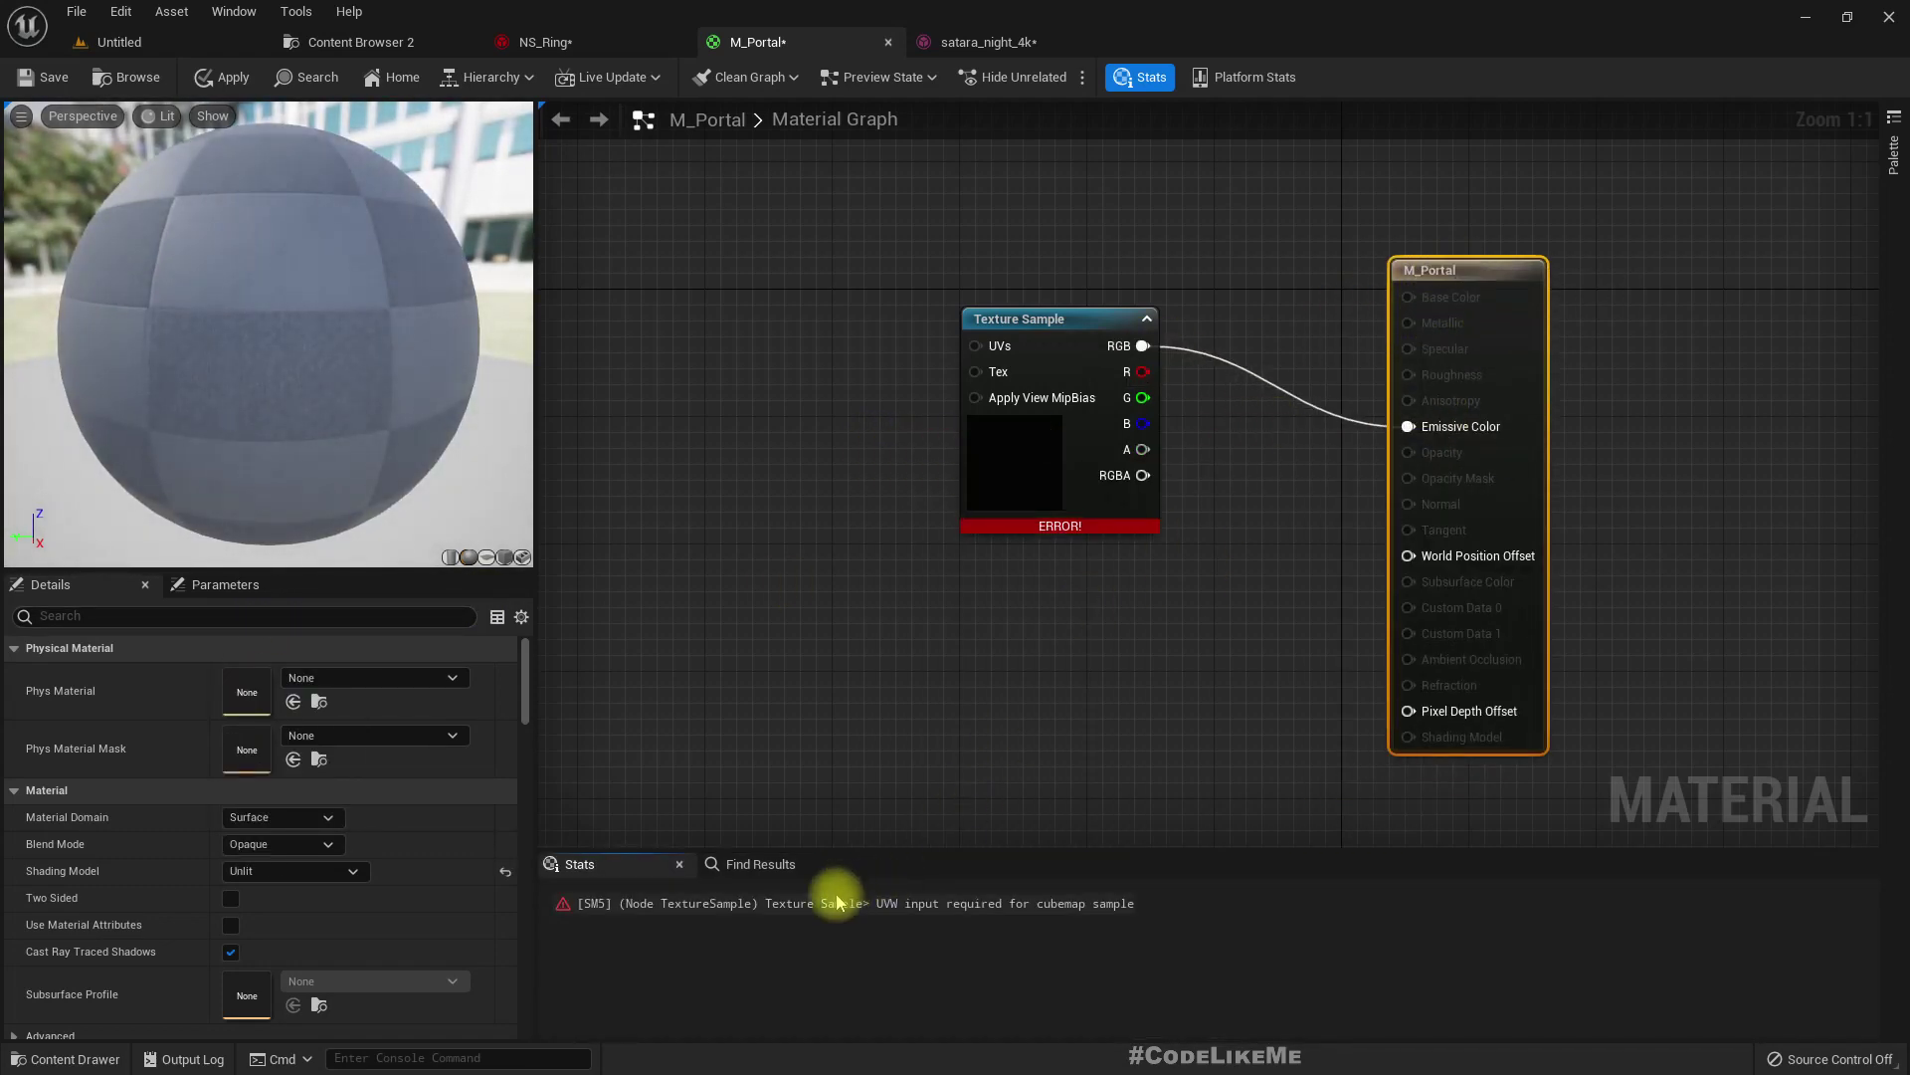
Try resetting the Texture Sample's sampler type and restoring Linear Color, and attempt to apply the material
{"action": "left_click", "coordinate": [793, 906]}
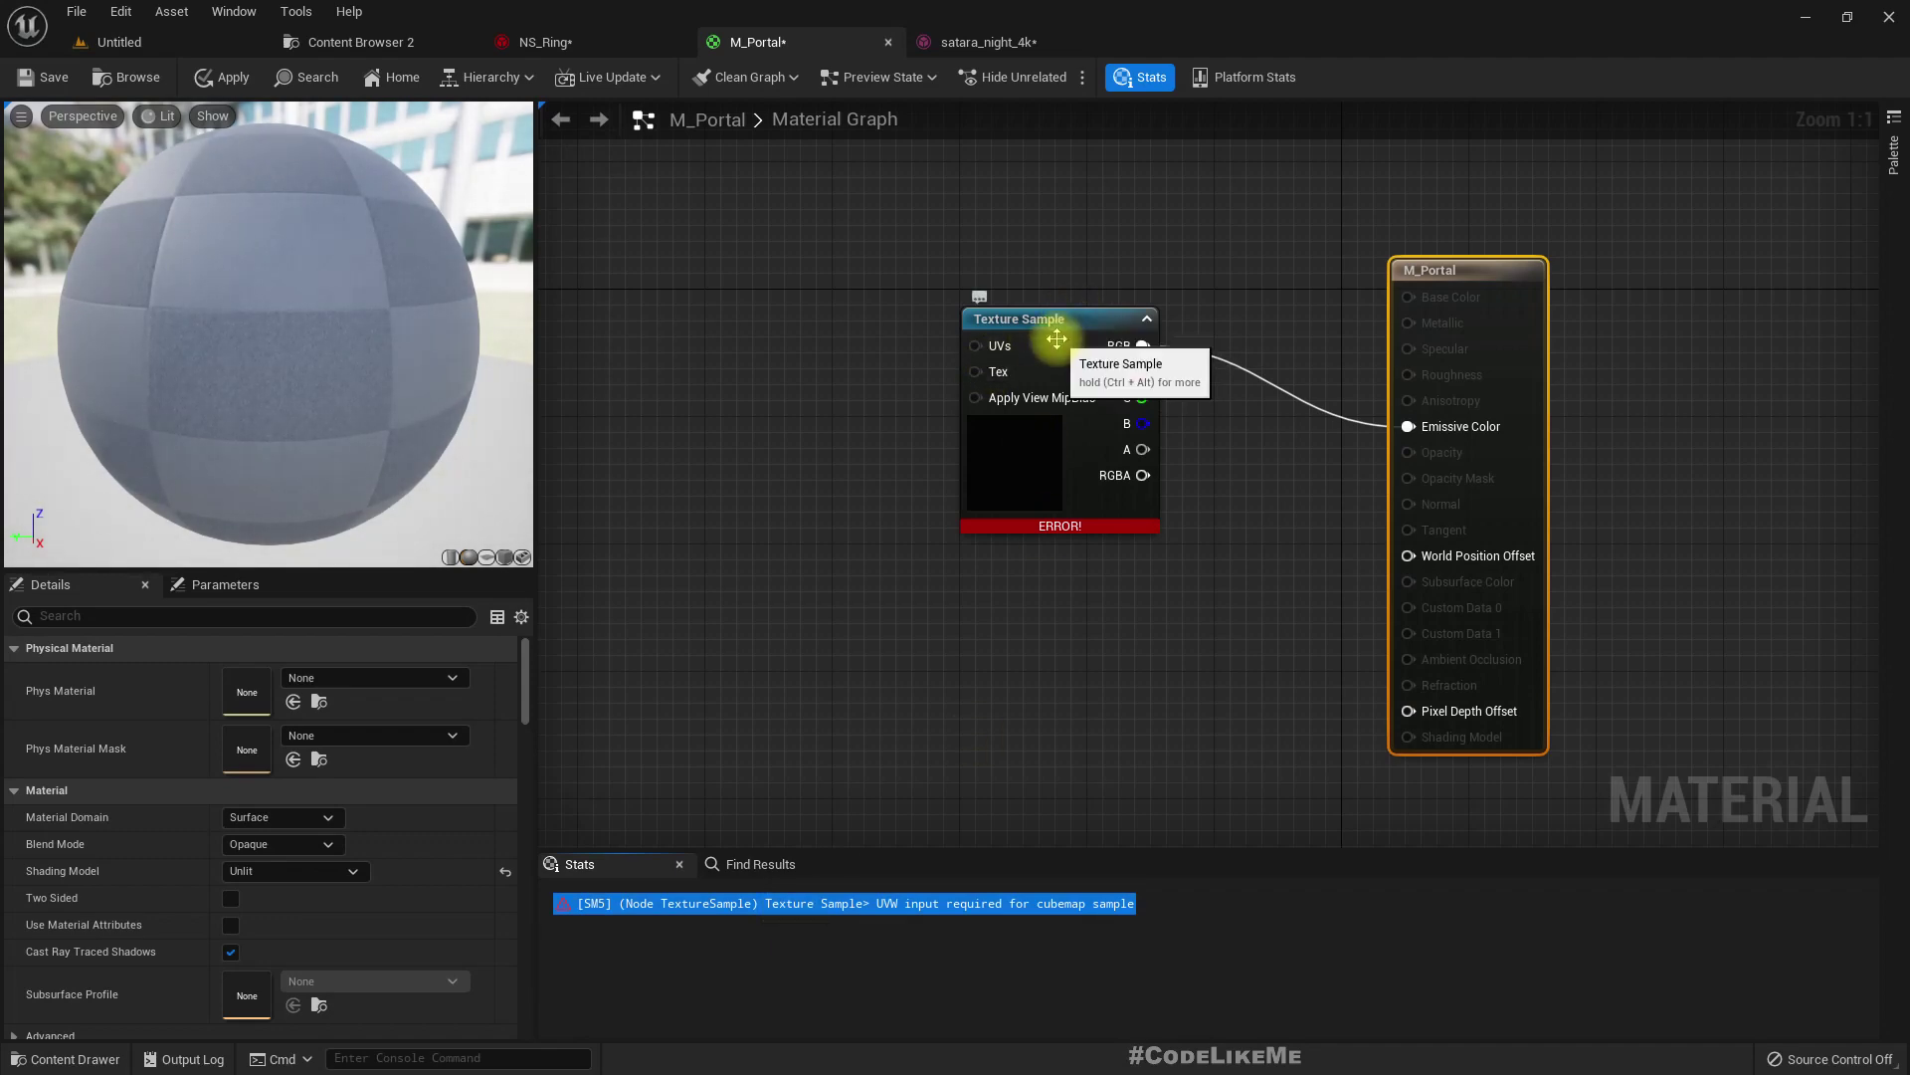
{"action": "left_click_drag", "start_coordinate": [1057, 339], "coordinate": [977, 356]}
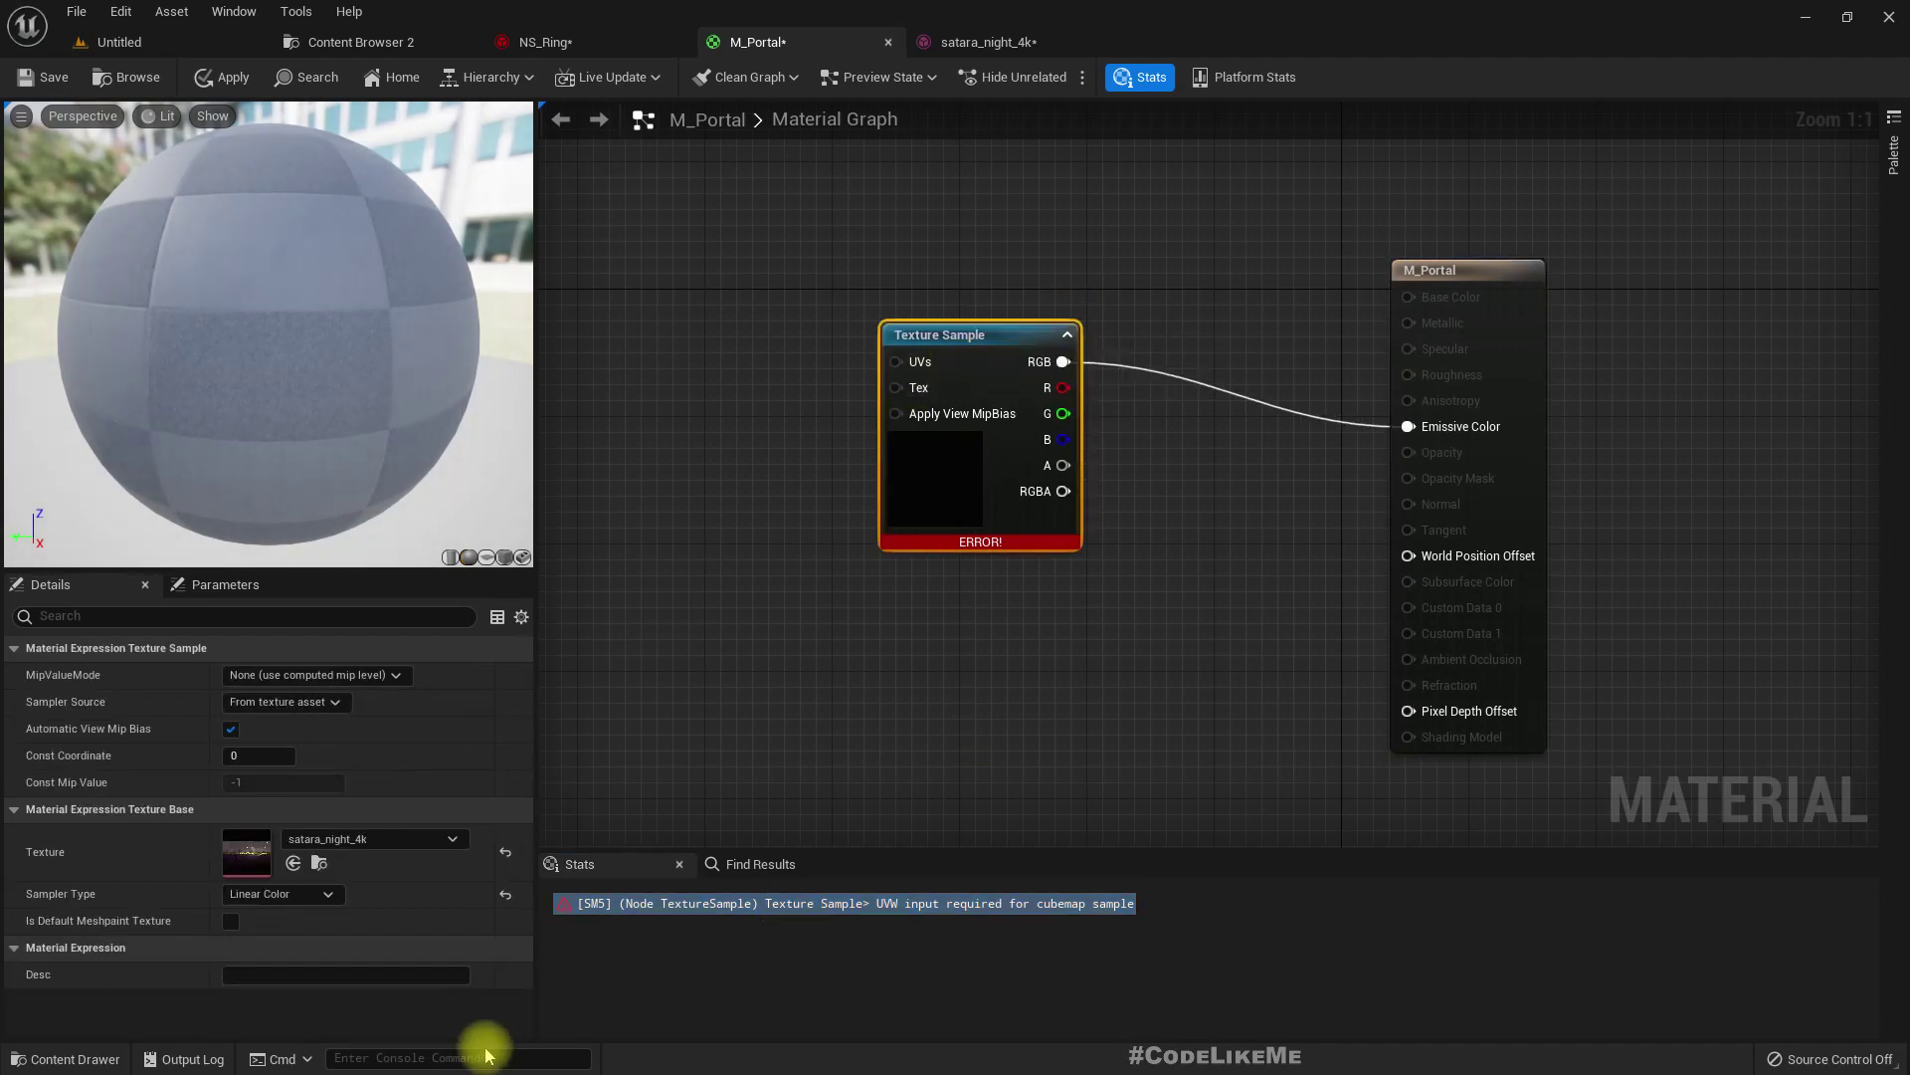
{"action": "left_click", "coordinate": [506, 894]}
{"action": "left_click", "coordinate": [293, 896]}
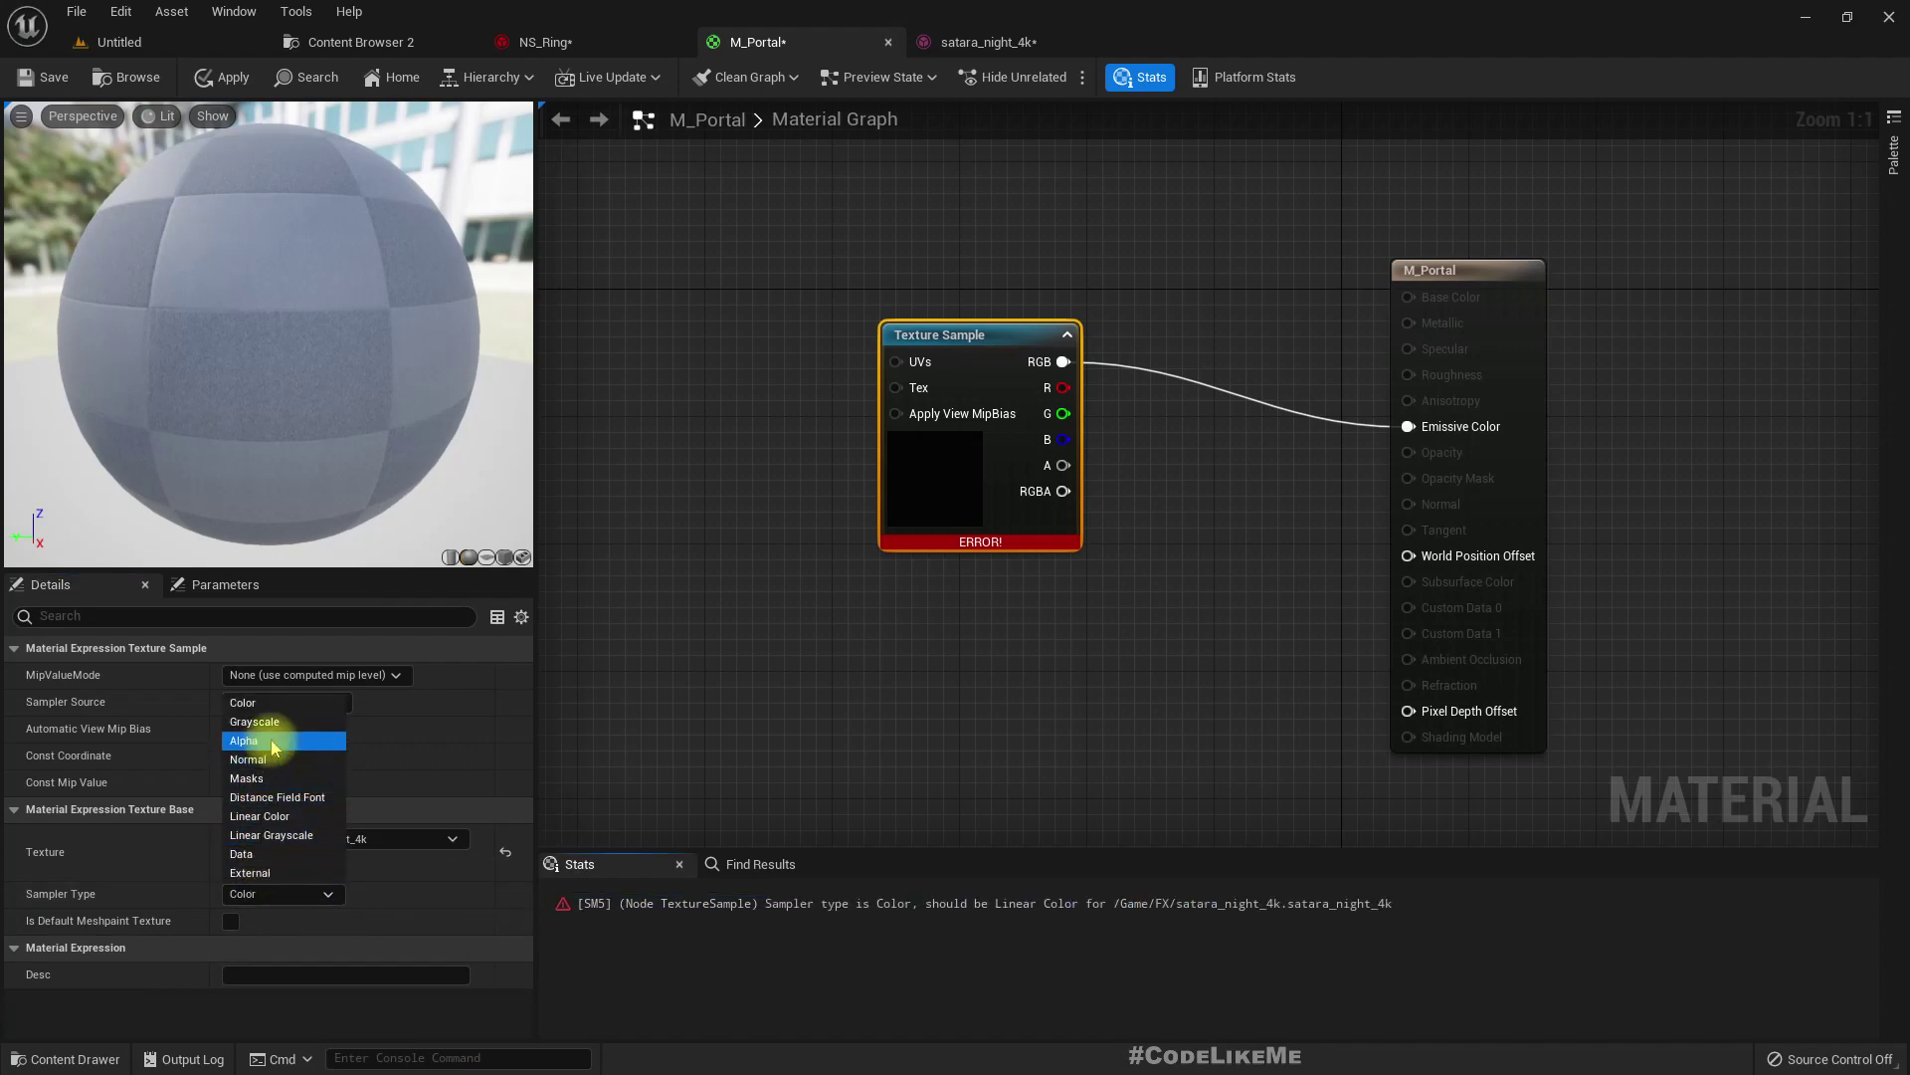
{"action": "left_click", "coordinate": [787, 712]}
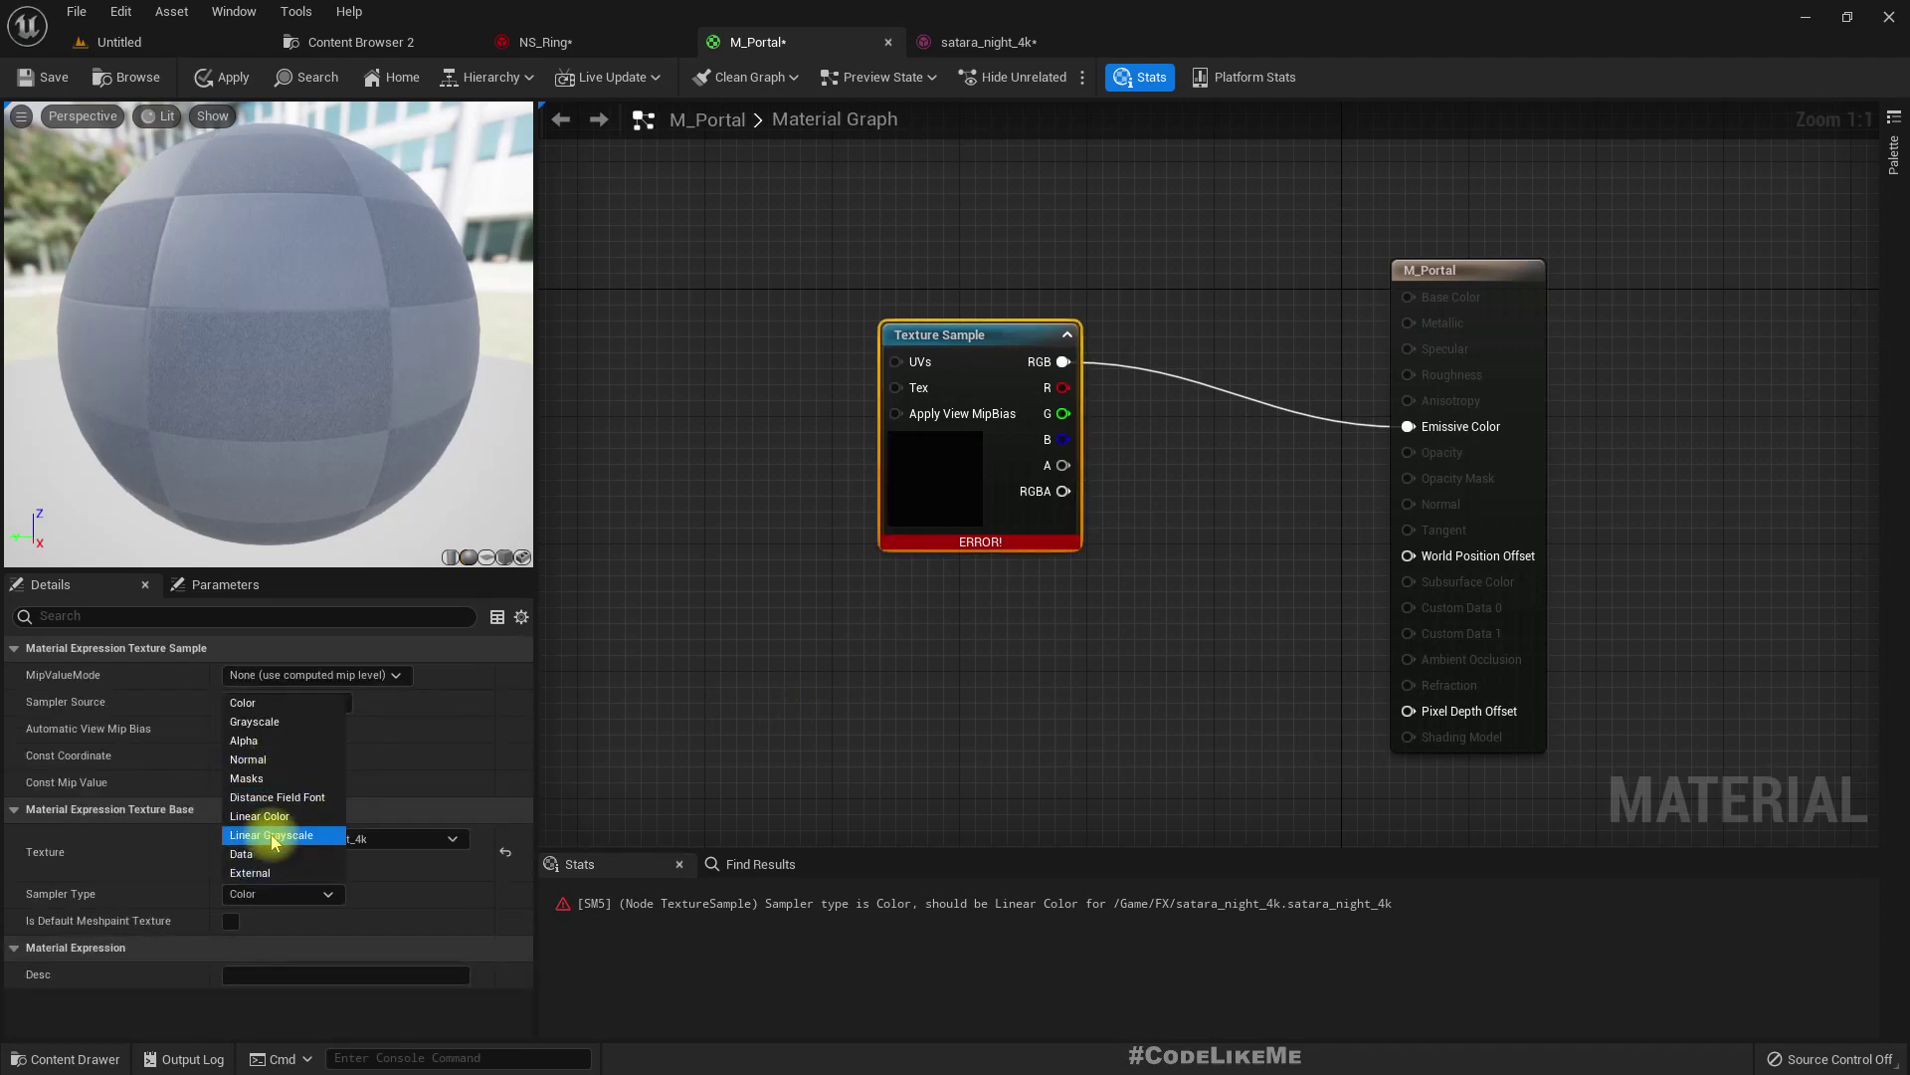
{"action": "left_click", "coordinate": [280, 818]}
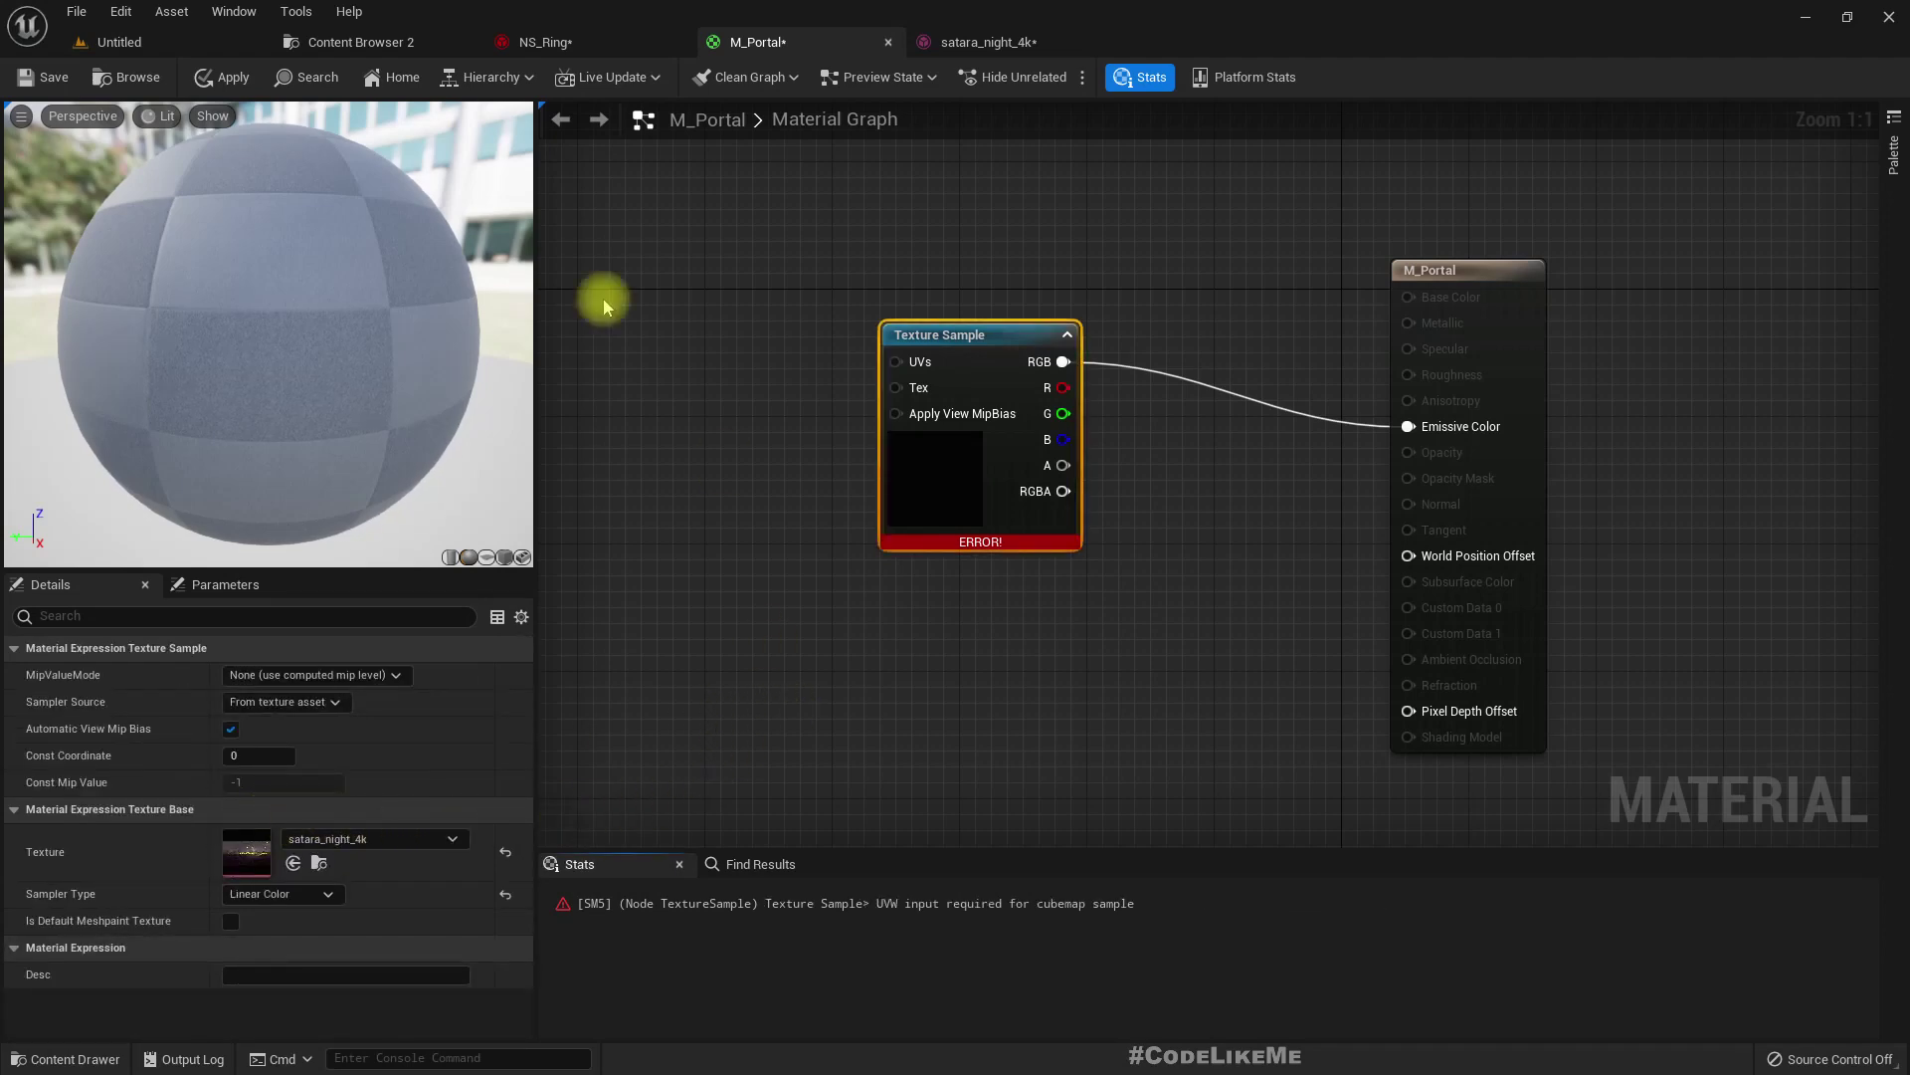
{"action": "left_click", "coordinate": [228, 79]}
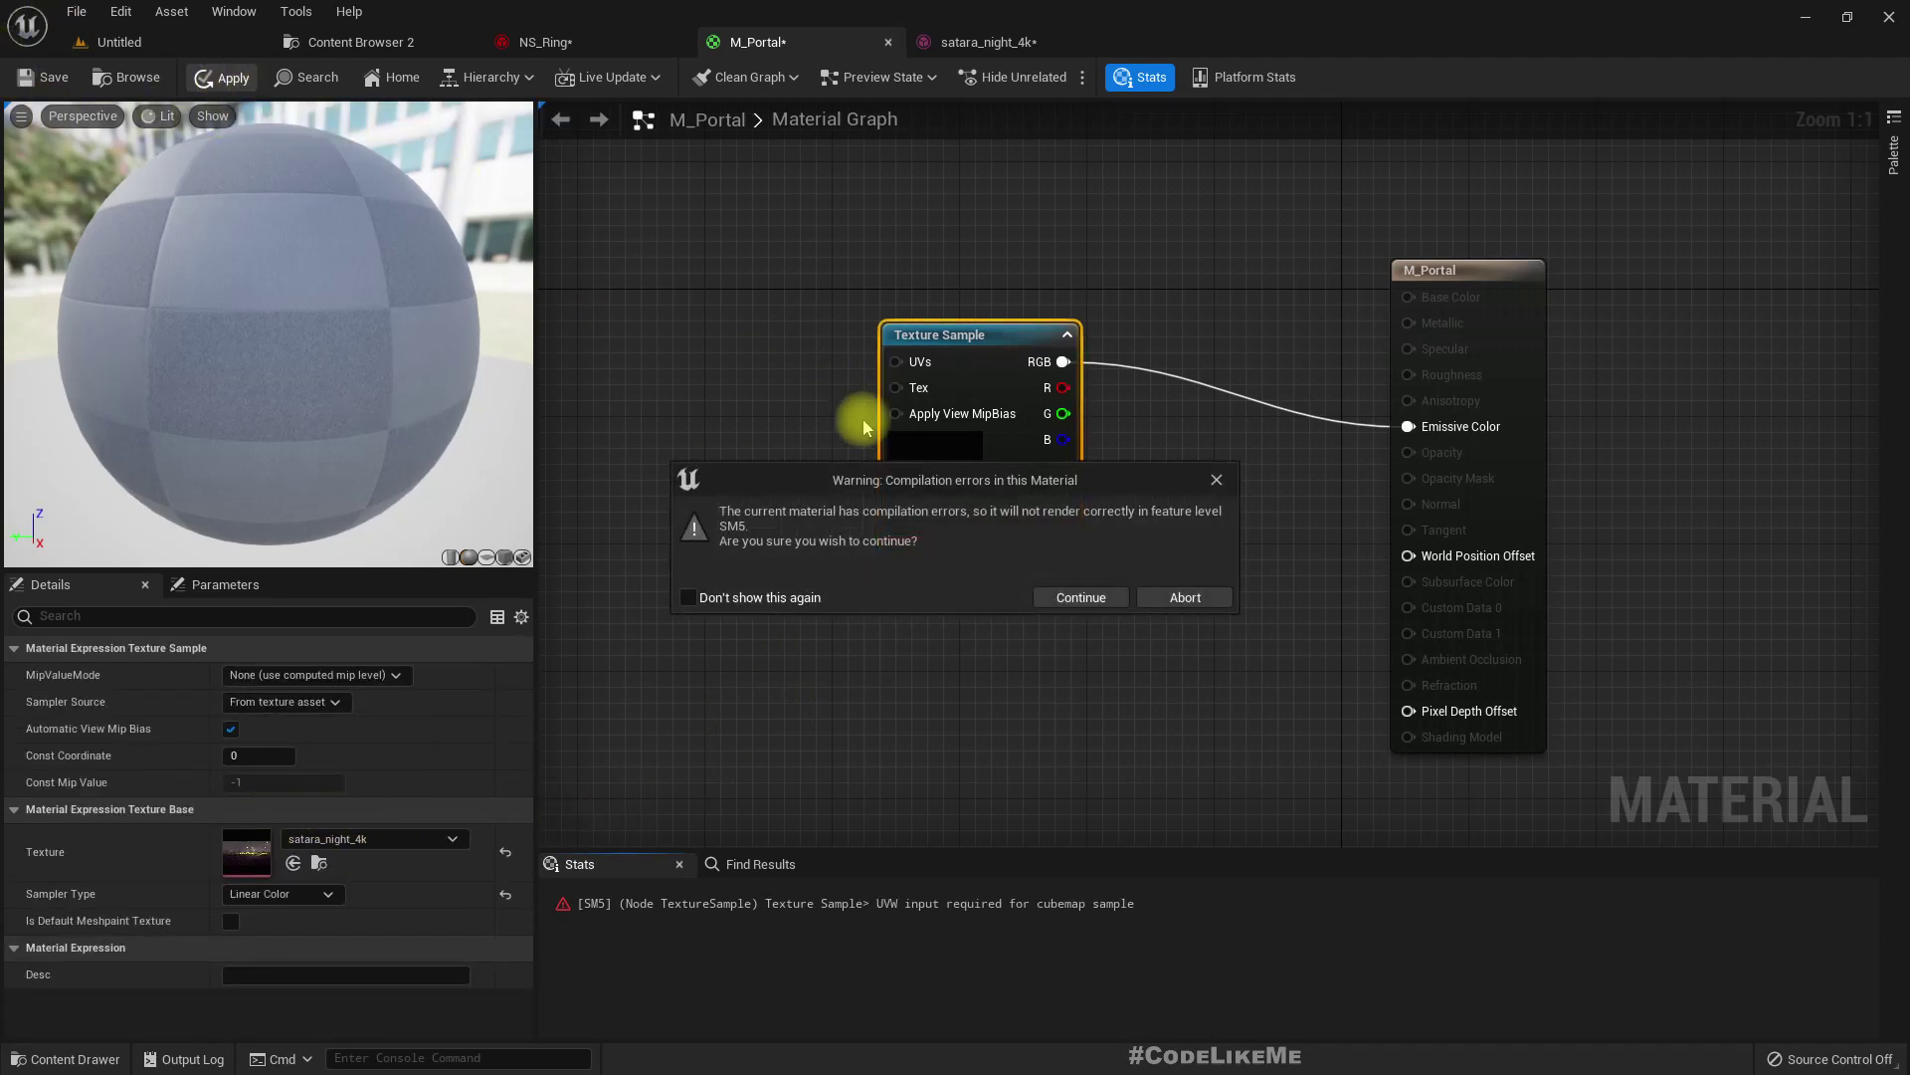
{"action": "left_click", "coordinate": [1186, 598]}
Replace the Texture Sample with a new one made from the satara_night_4k asset and connect its RGB output to Emissive Color
{"action": "key", "text": "Delete"}
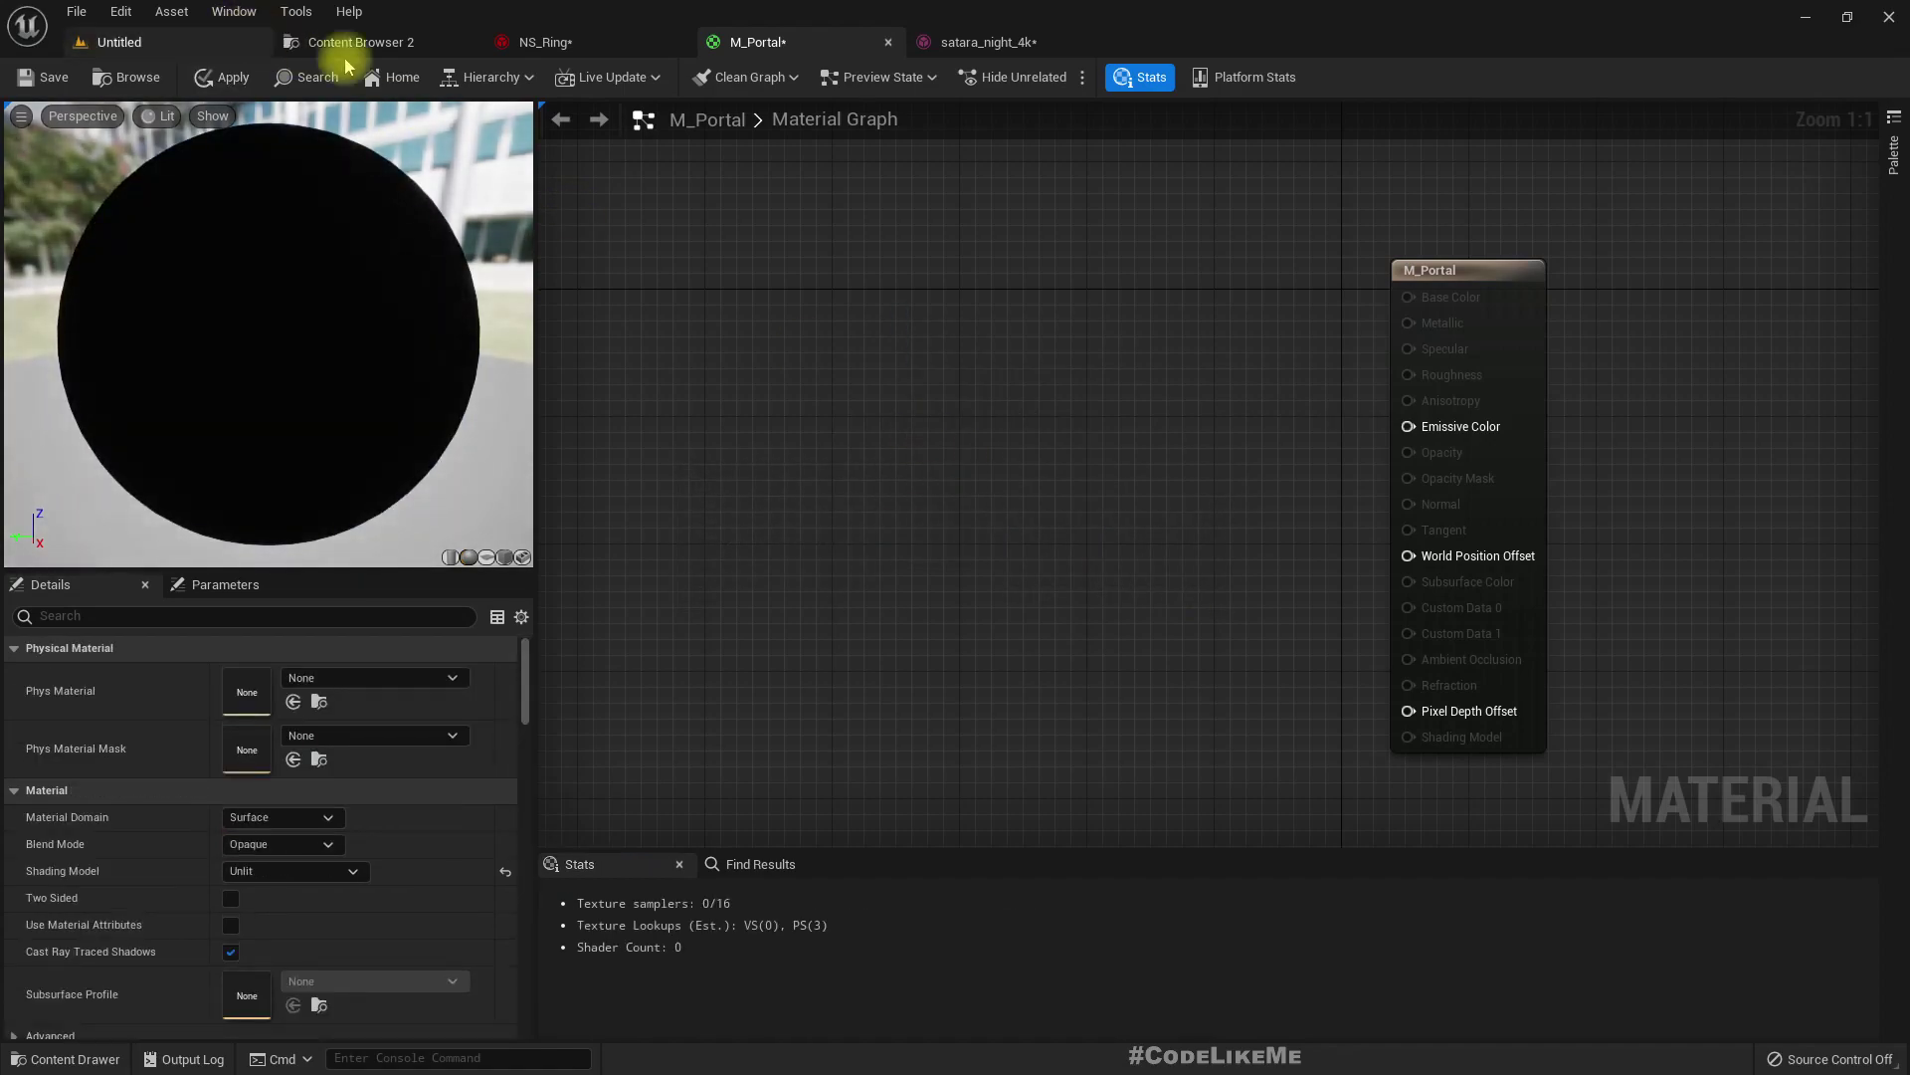
{"action": "left_click", "coordinate": [348, 42]}
{"action": "left_click_drag", "start_coordinate": [557, 192], "coordinate": [813, 370]}
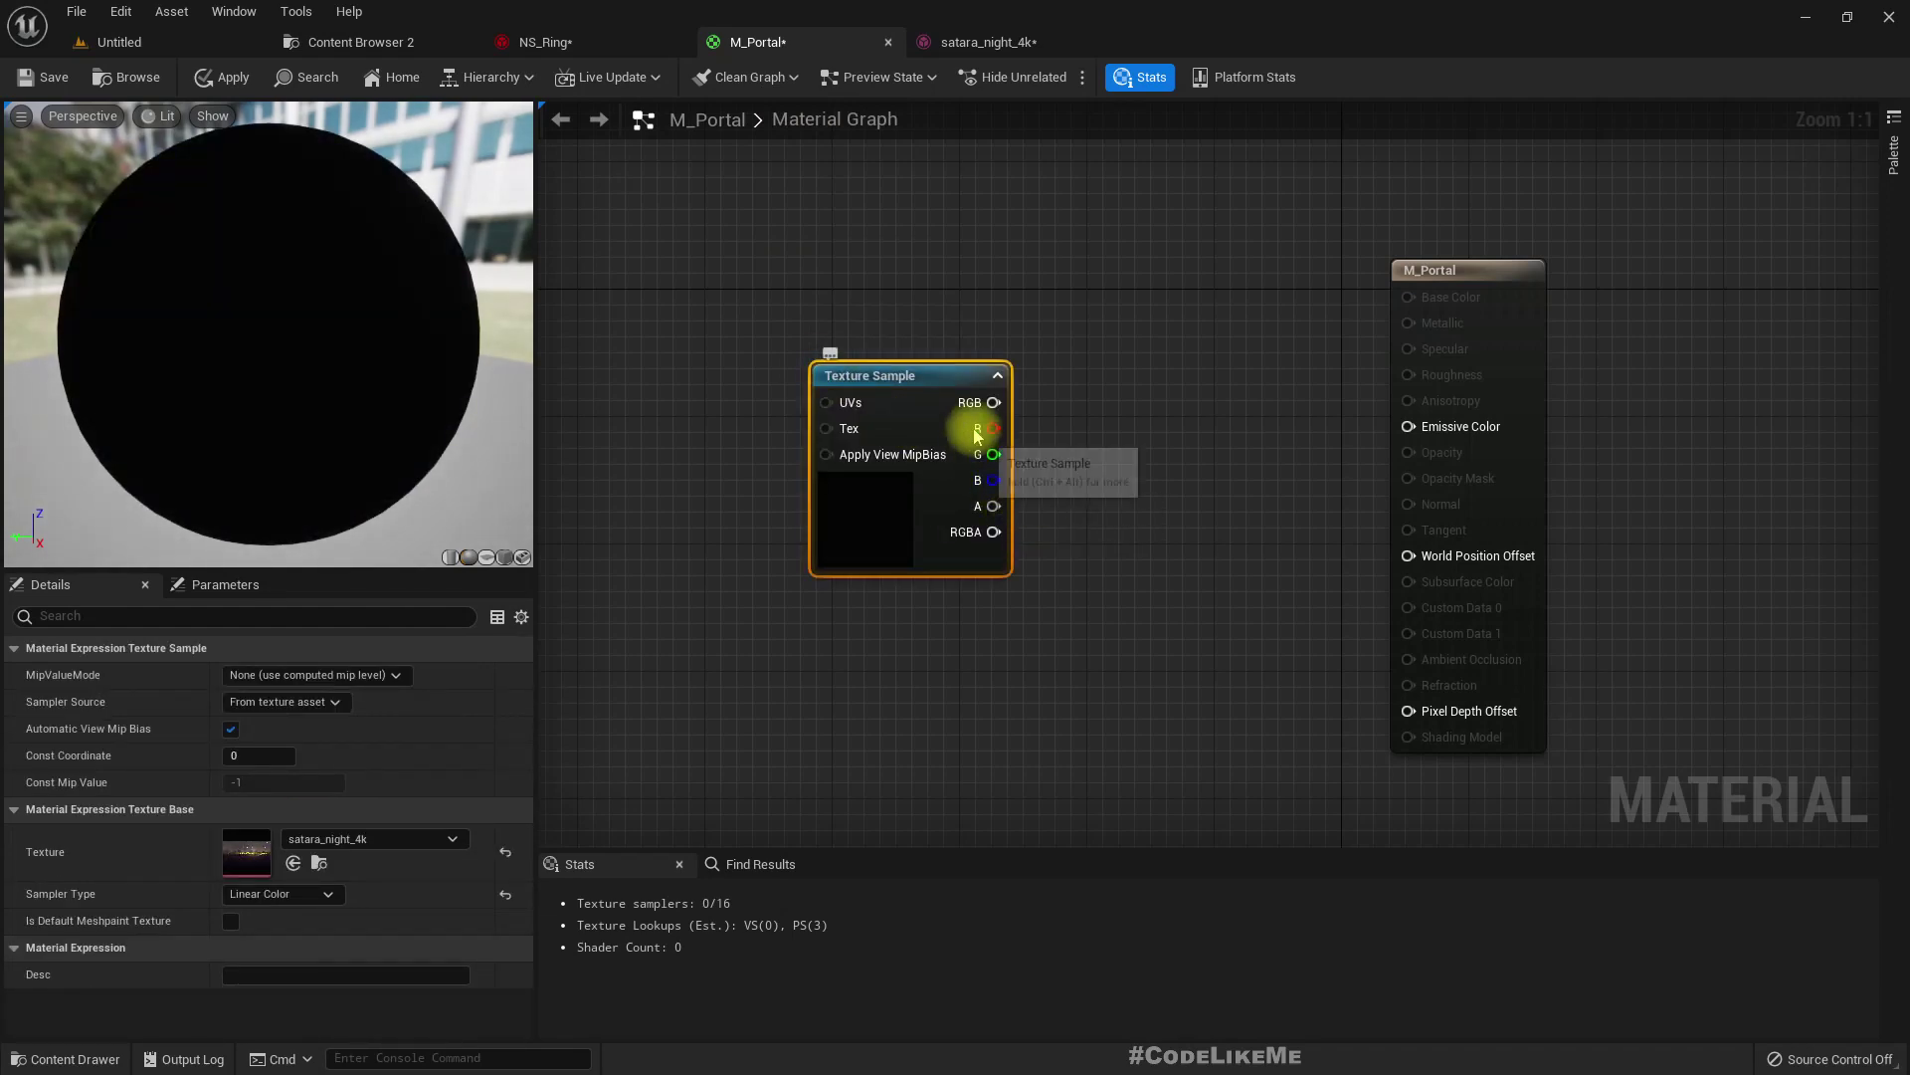
{"action": "left_click_drag", "start_coordinate": [994, 402], "coordinate": [1497, 435]}
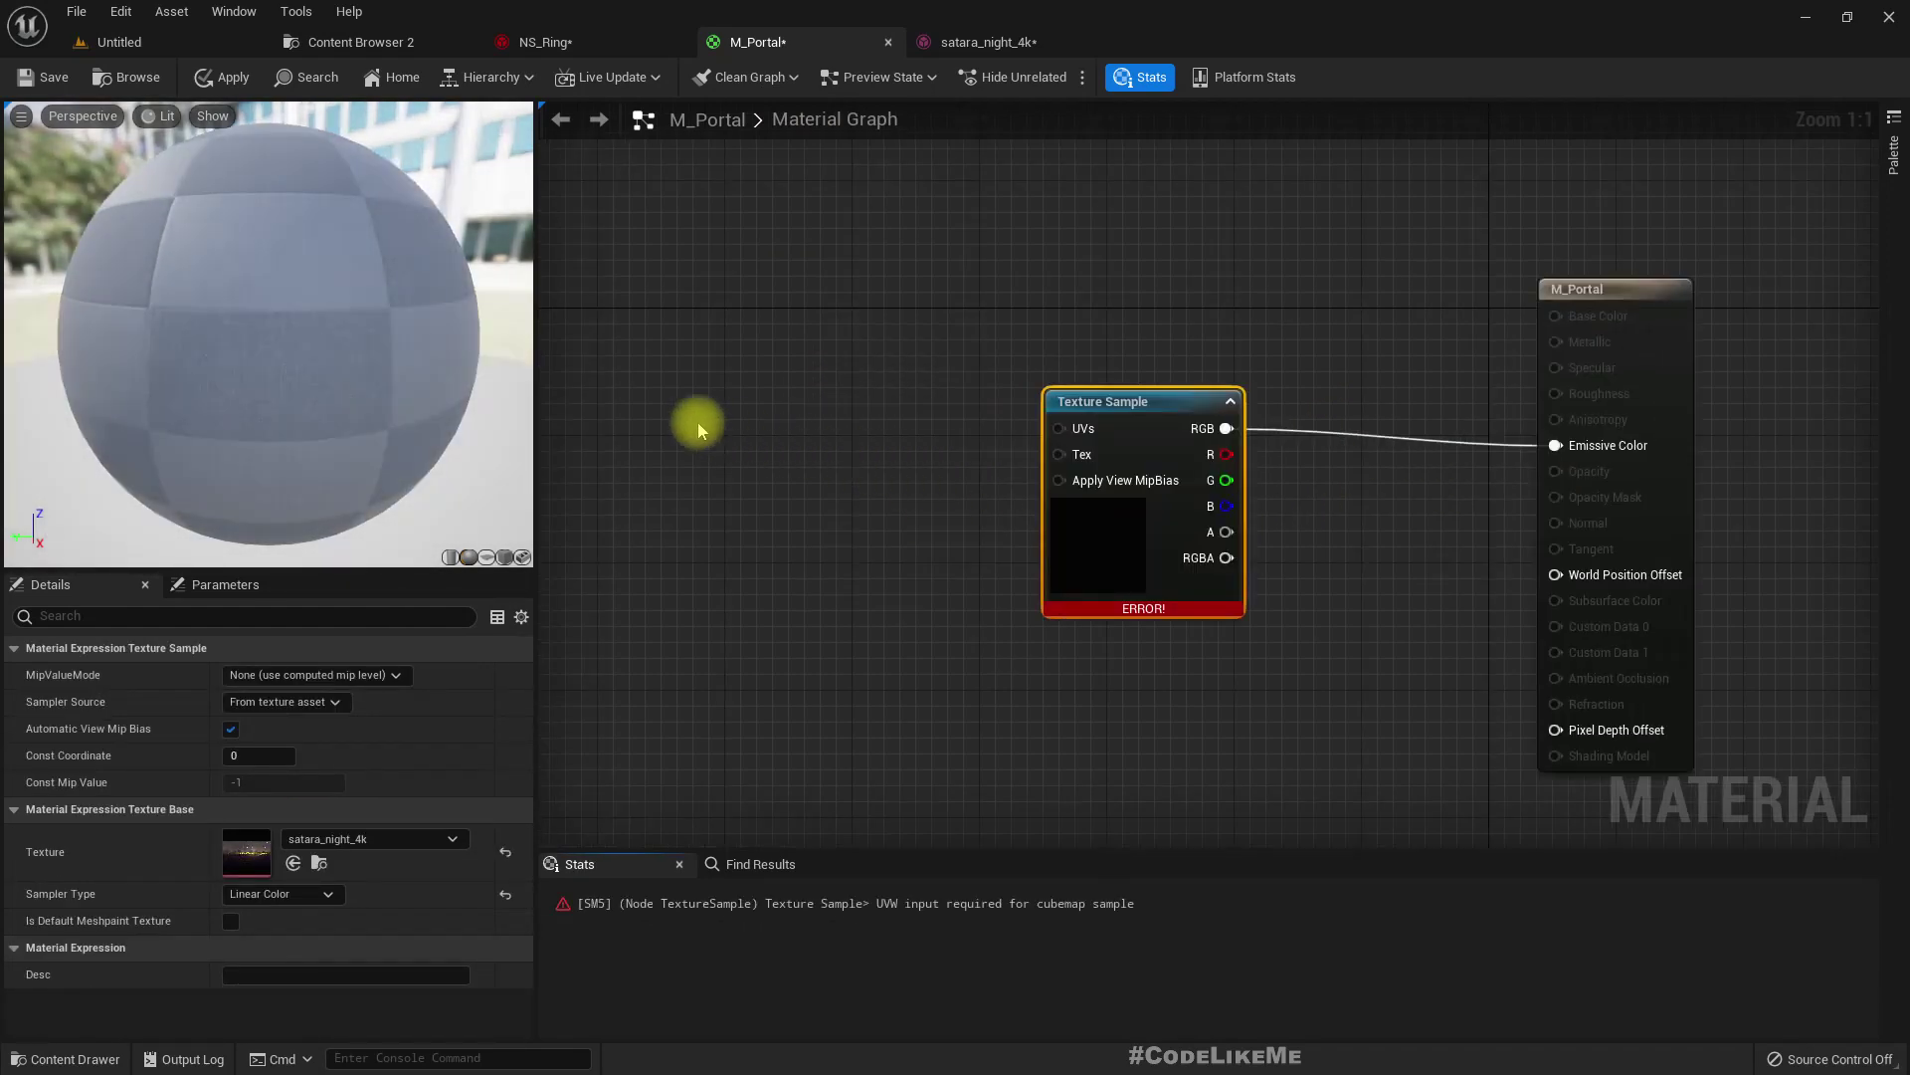
Add a CameraVectorWS node in free space ahead of the Texture Sample
{"action": "right_click_drag", "start_coordinate": [627, 423], "coordinate": [720, 431]}
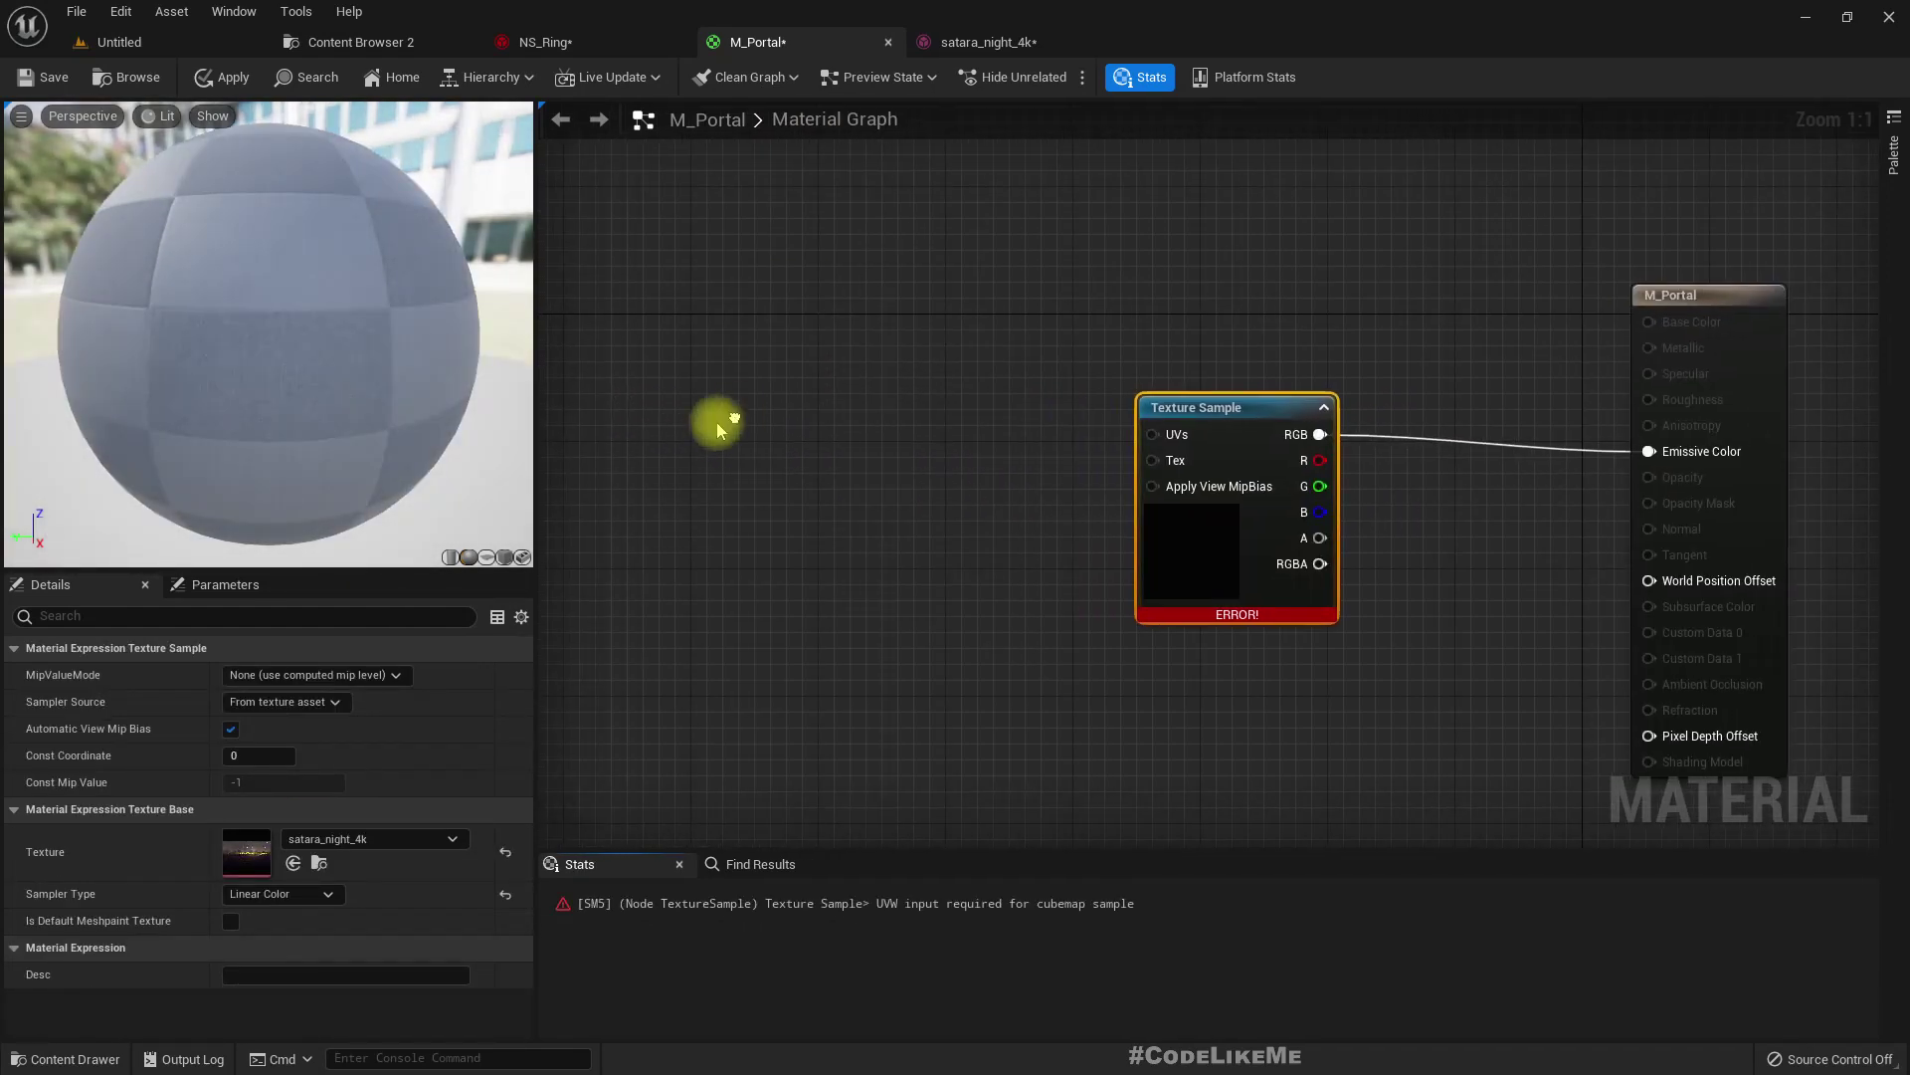
{"action": "right_click", "coordinate": [656, 430]}
{"action": "type", "text": "ca"}
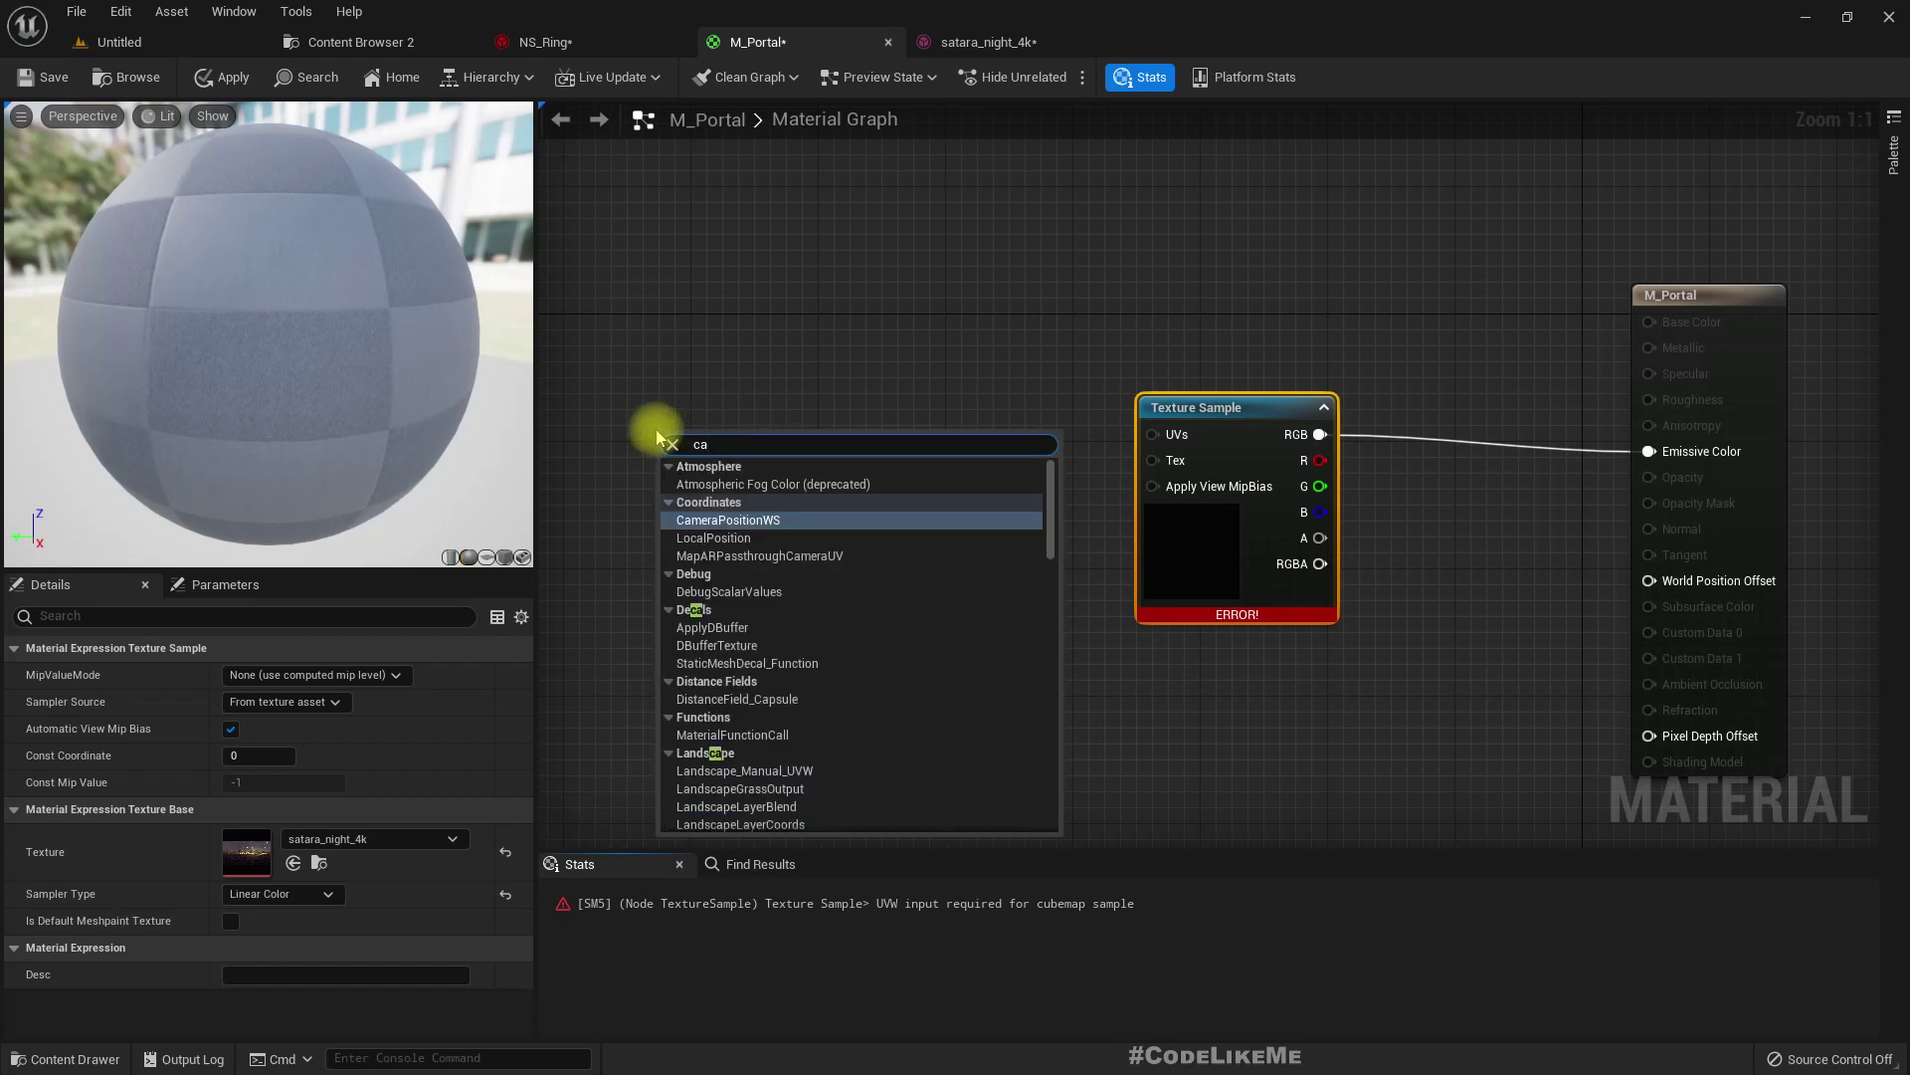
{"action": "type", "text": "merav"}
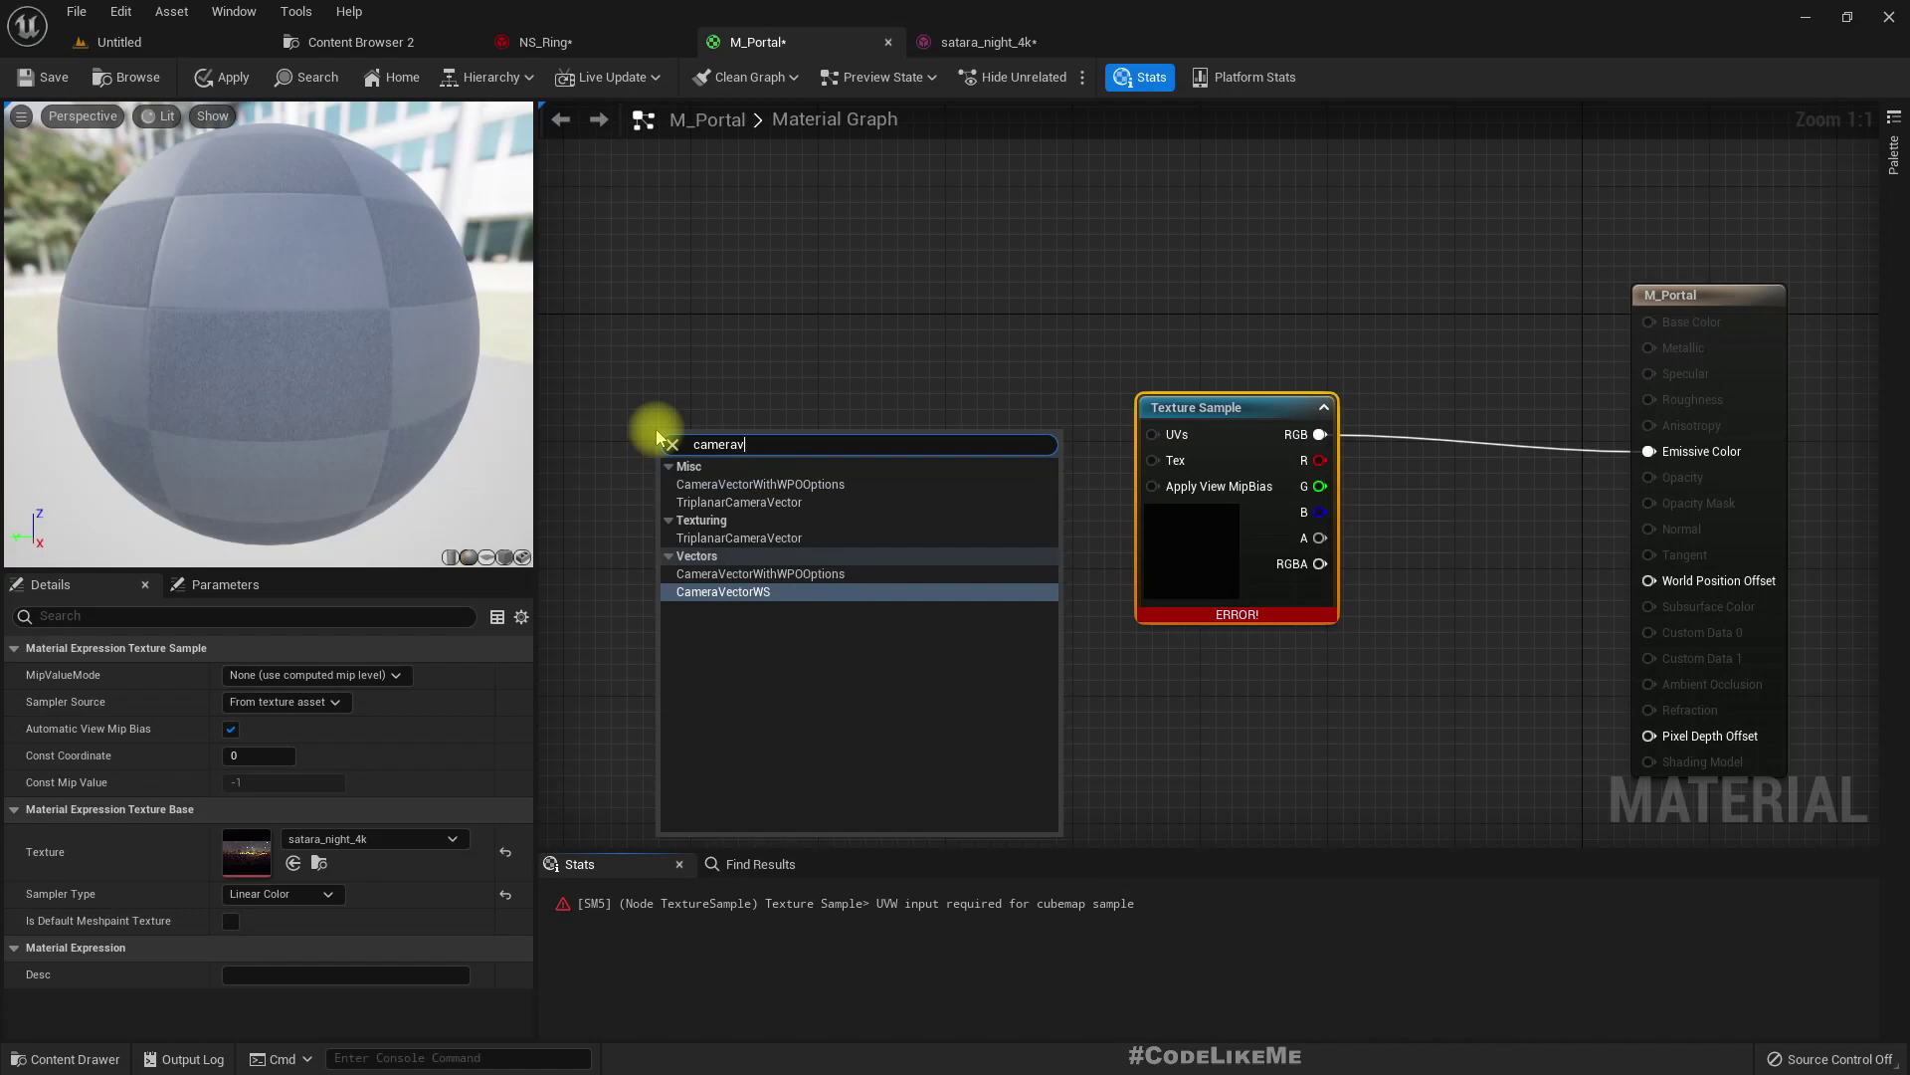
{"action": "key", "text": "Return"}
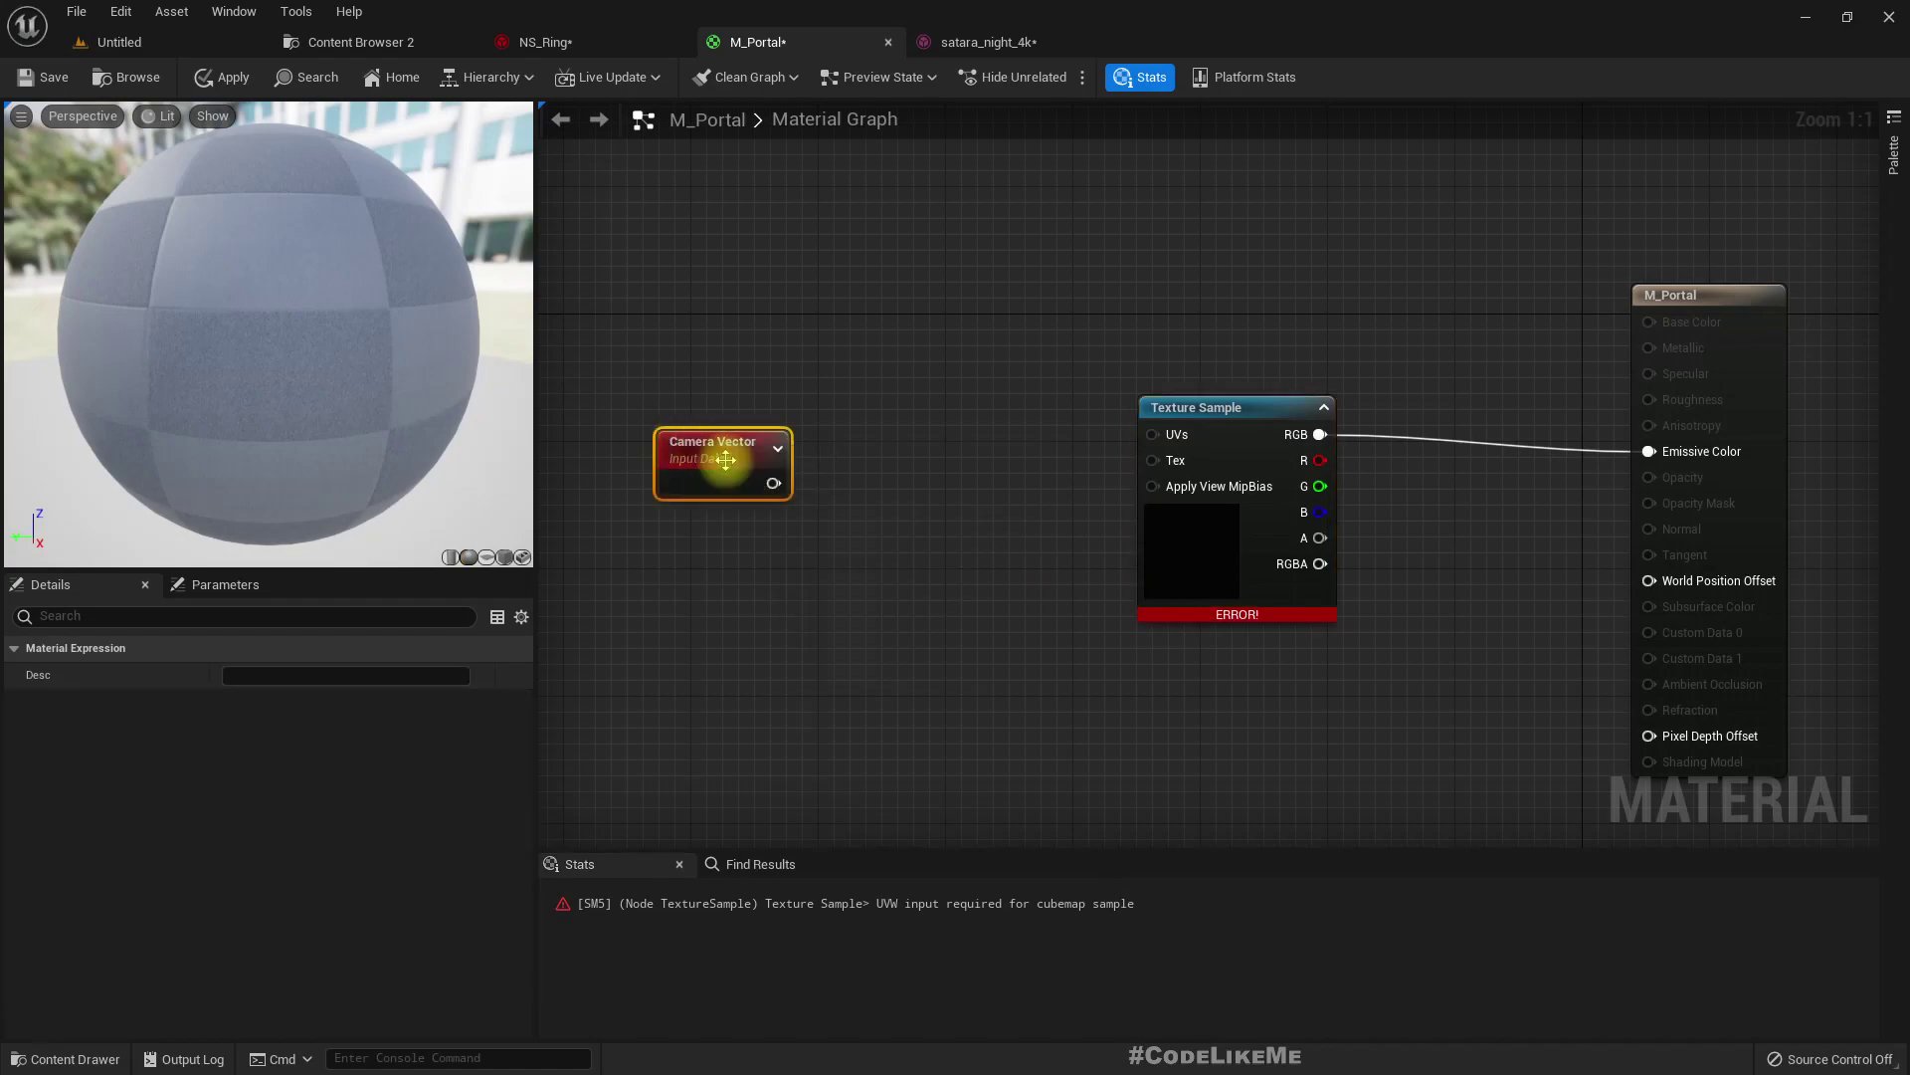
Feed the Camera Vector output into a new Multiply node with Const B set to -1.0
{"action": "left_click_drag", "start_coordinate": [774, 488], "coordinate": [857, 481]}
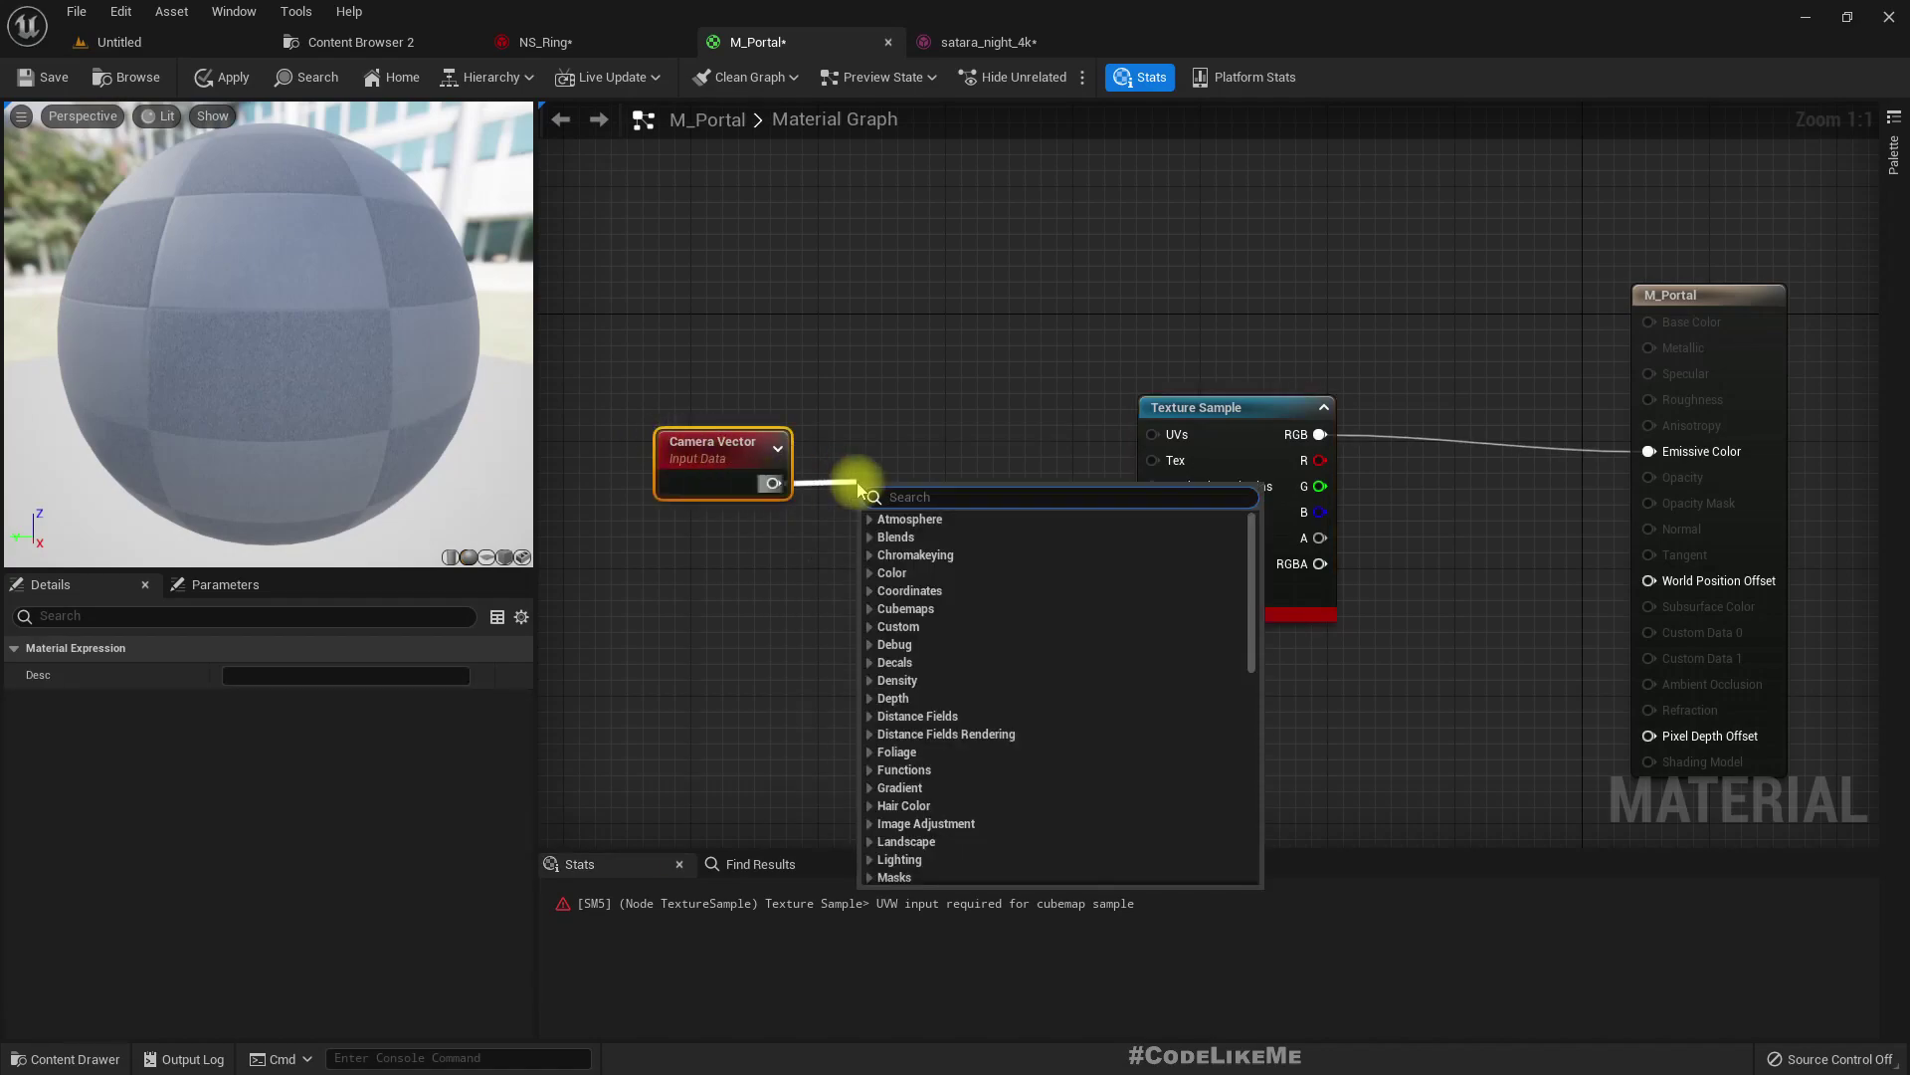
{"action": "type", "text": "multiply"}
{"action": "key", "text": "Return"}
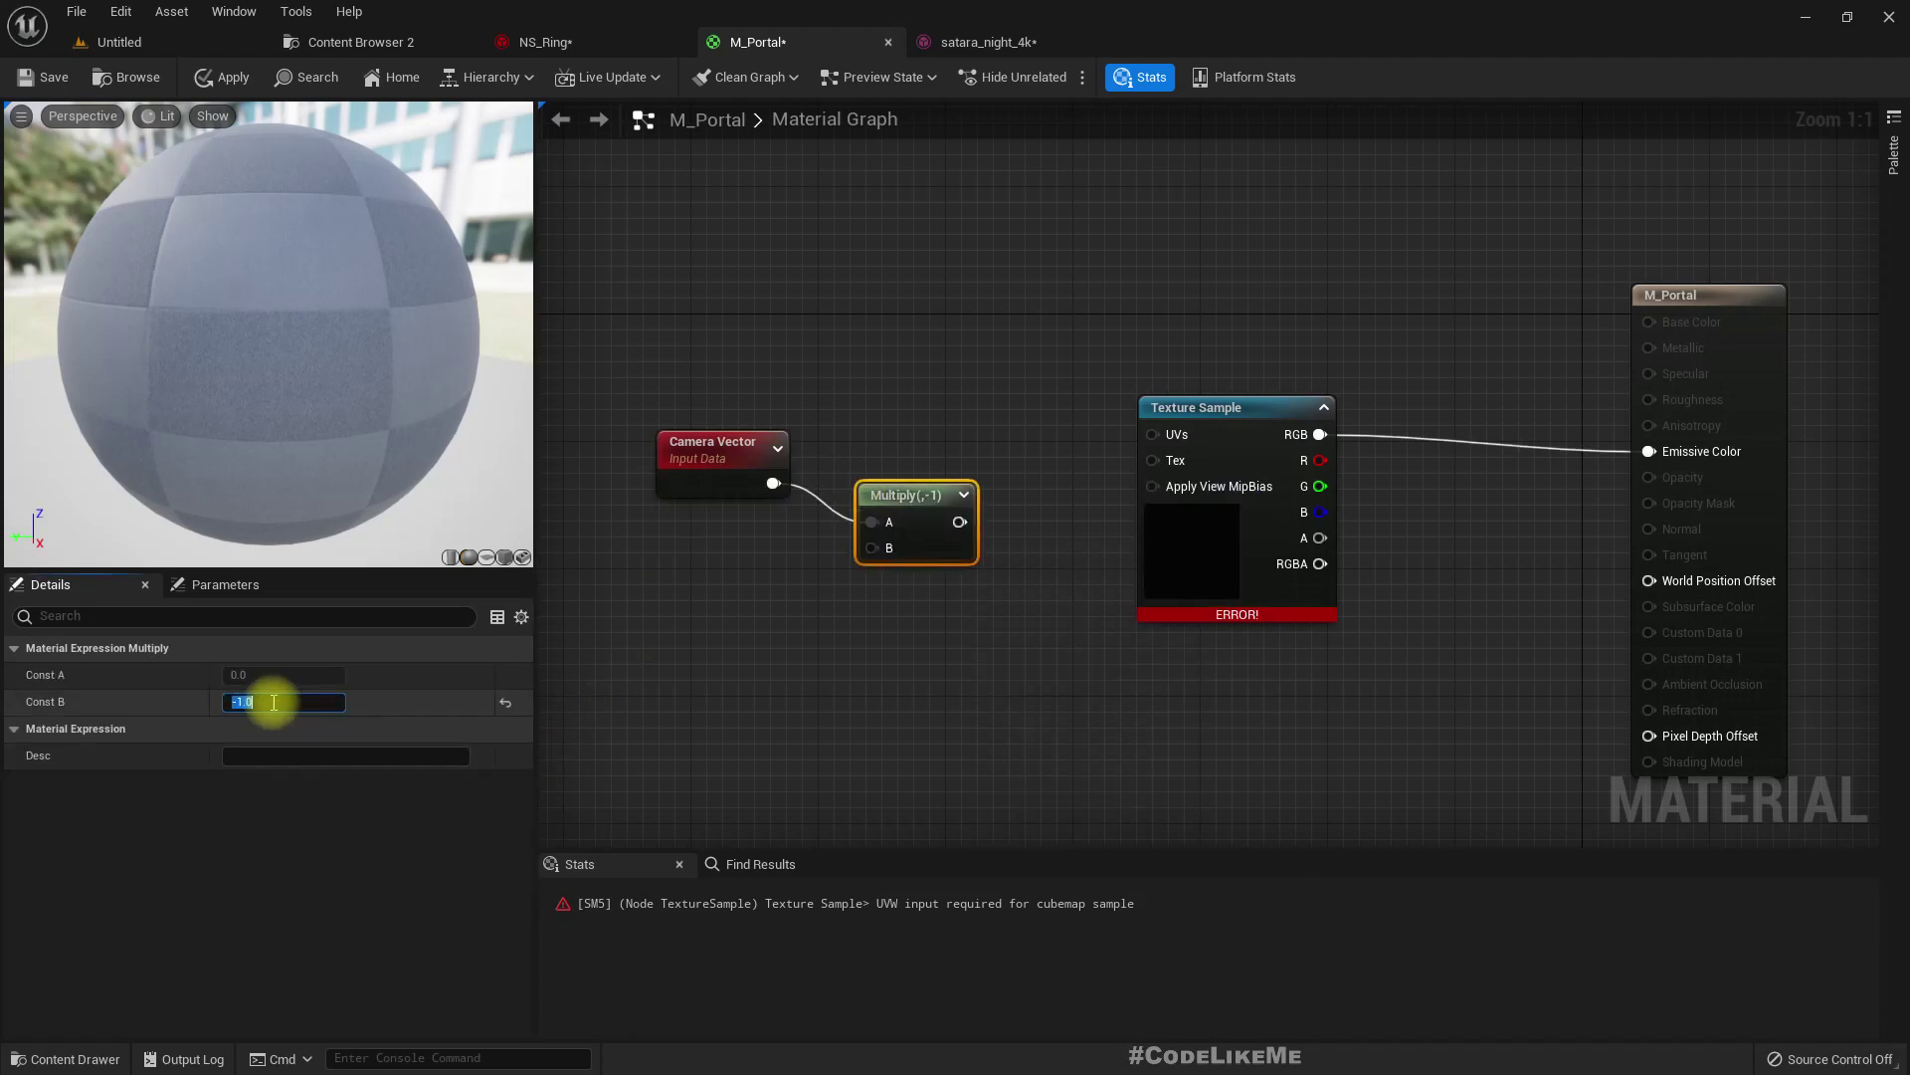
Feed the Multiply result into a new LongLatToUV node, connect its output to the Texture Sample's UVs, and apply the material
{"action": "left_click_drag", "start_coordinate": [895, 497], "coordinate": [894, 460]}
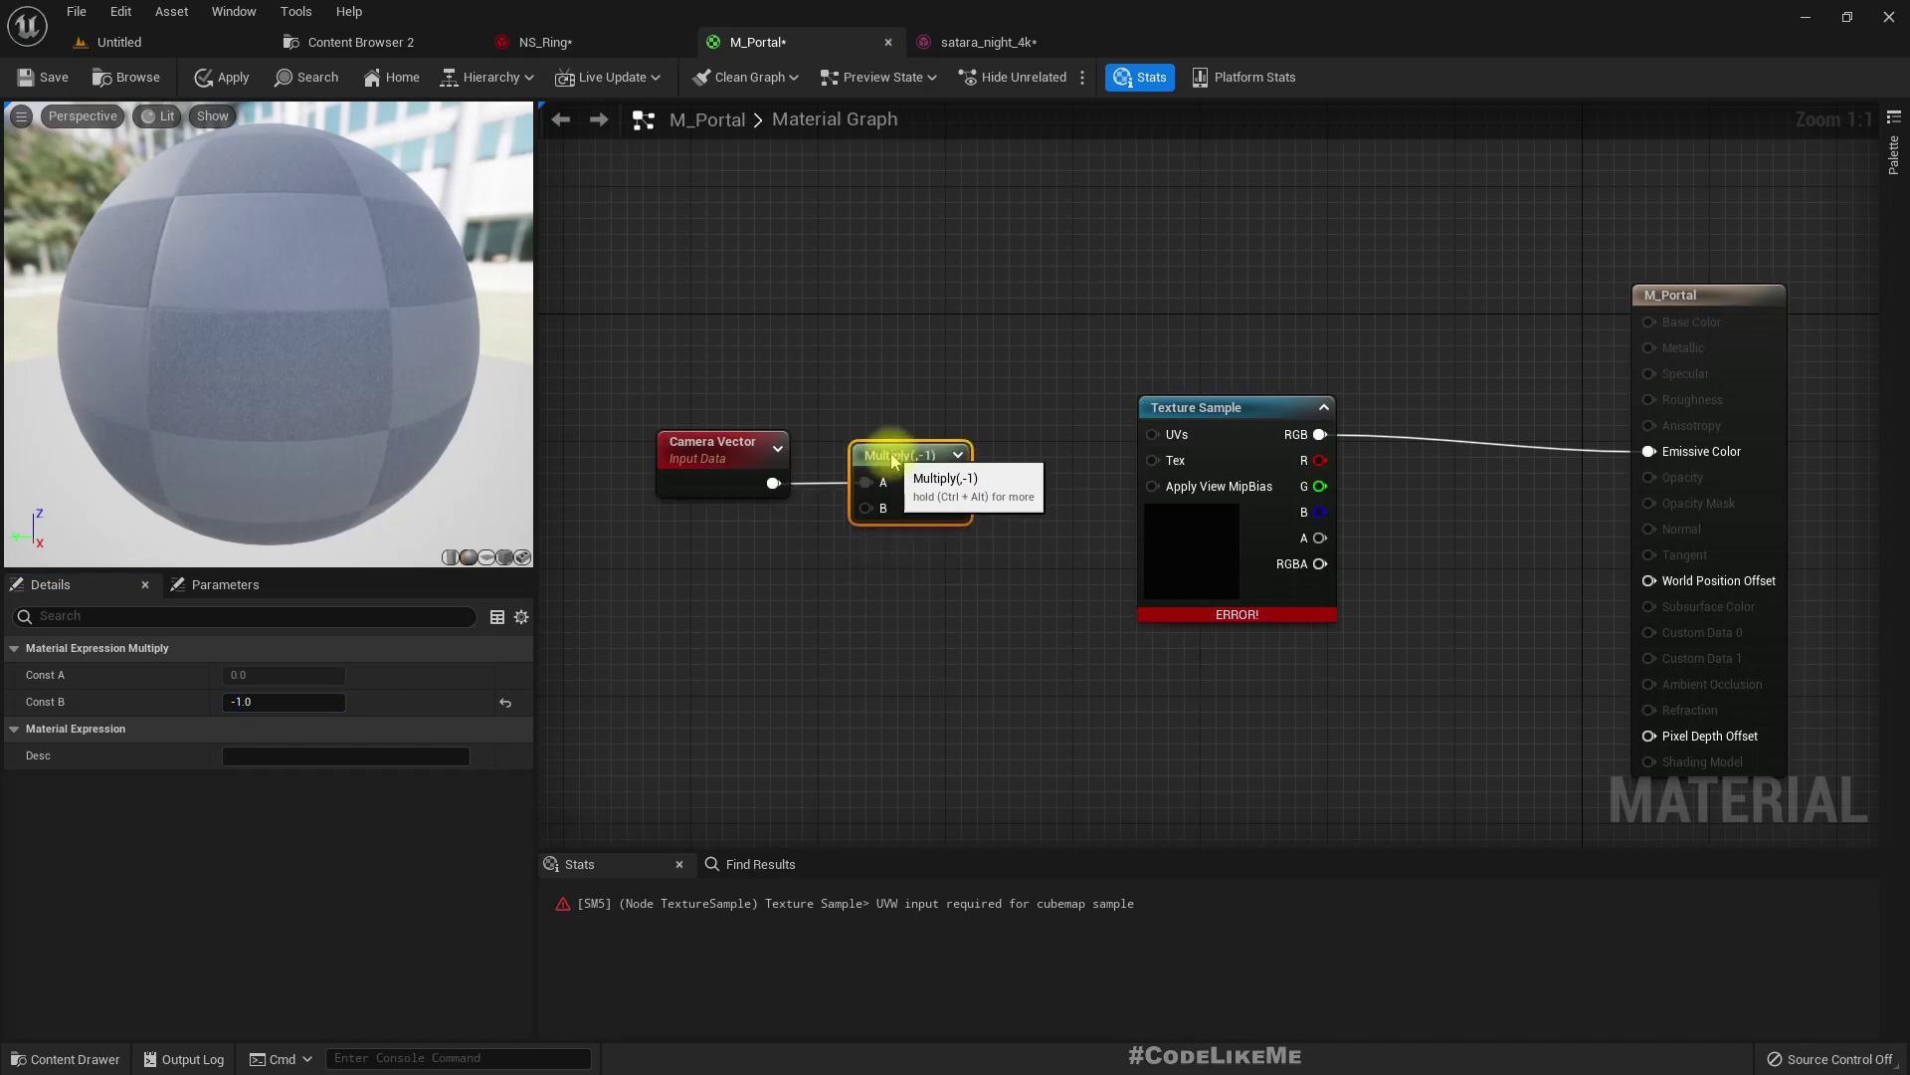
{"action": "left_click_drag", "start_coordinate": [717, 390], "coordinate": [928, 484]}
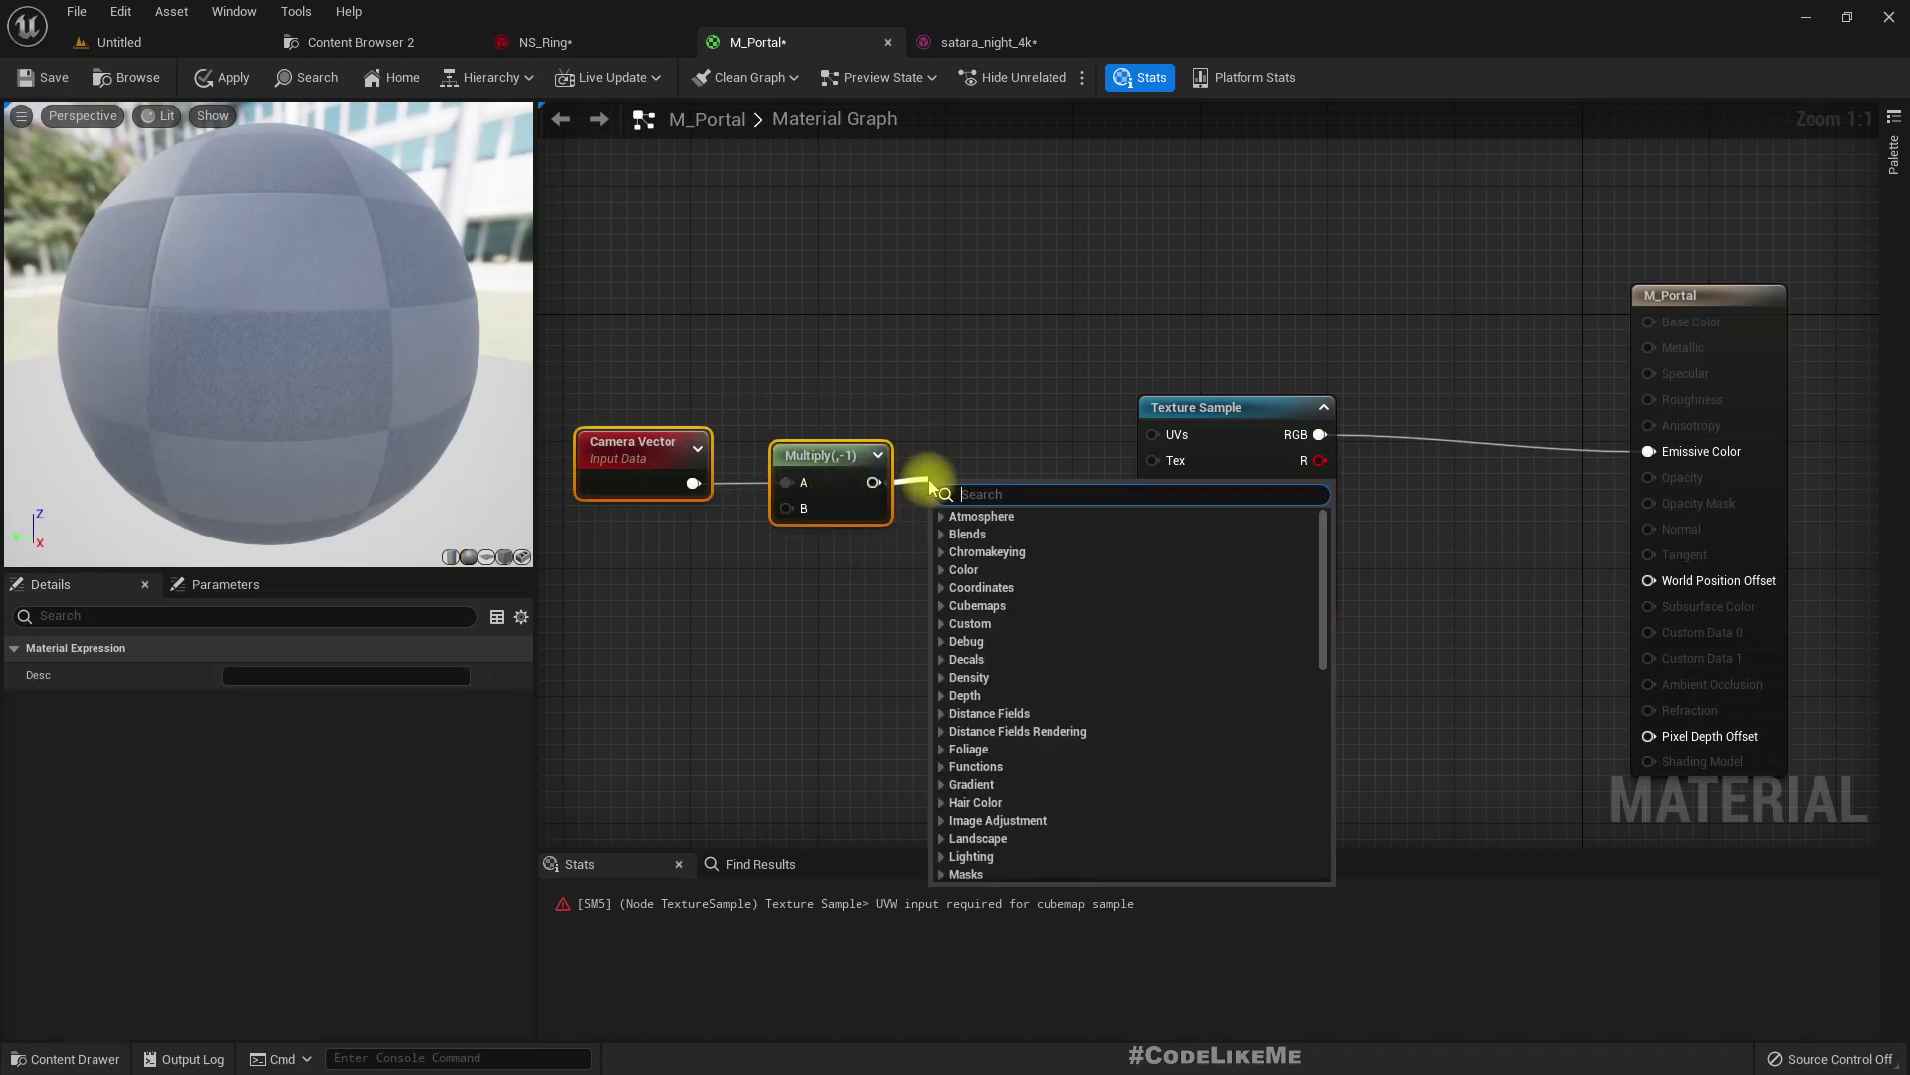
{"action": "type", "text": "longl"}
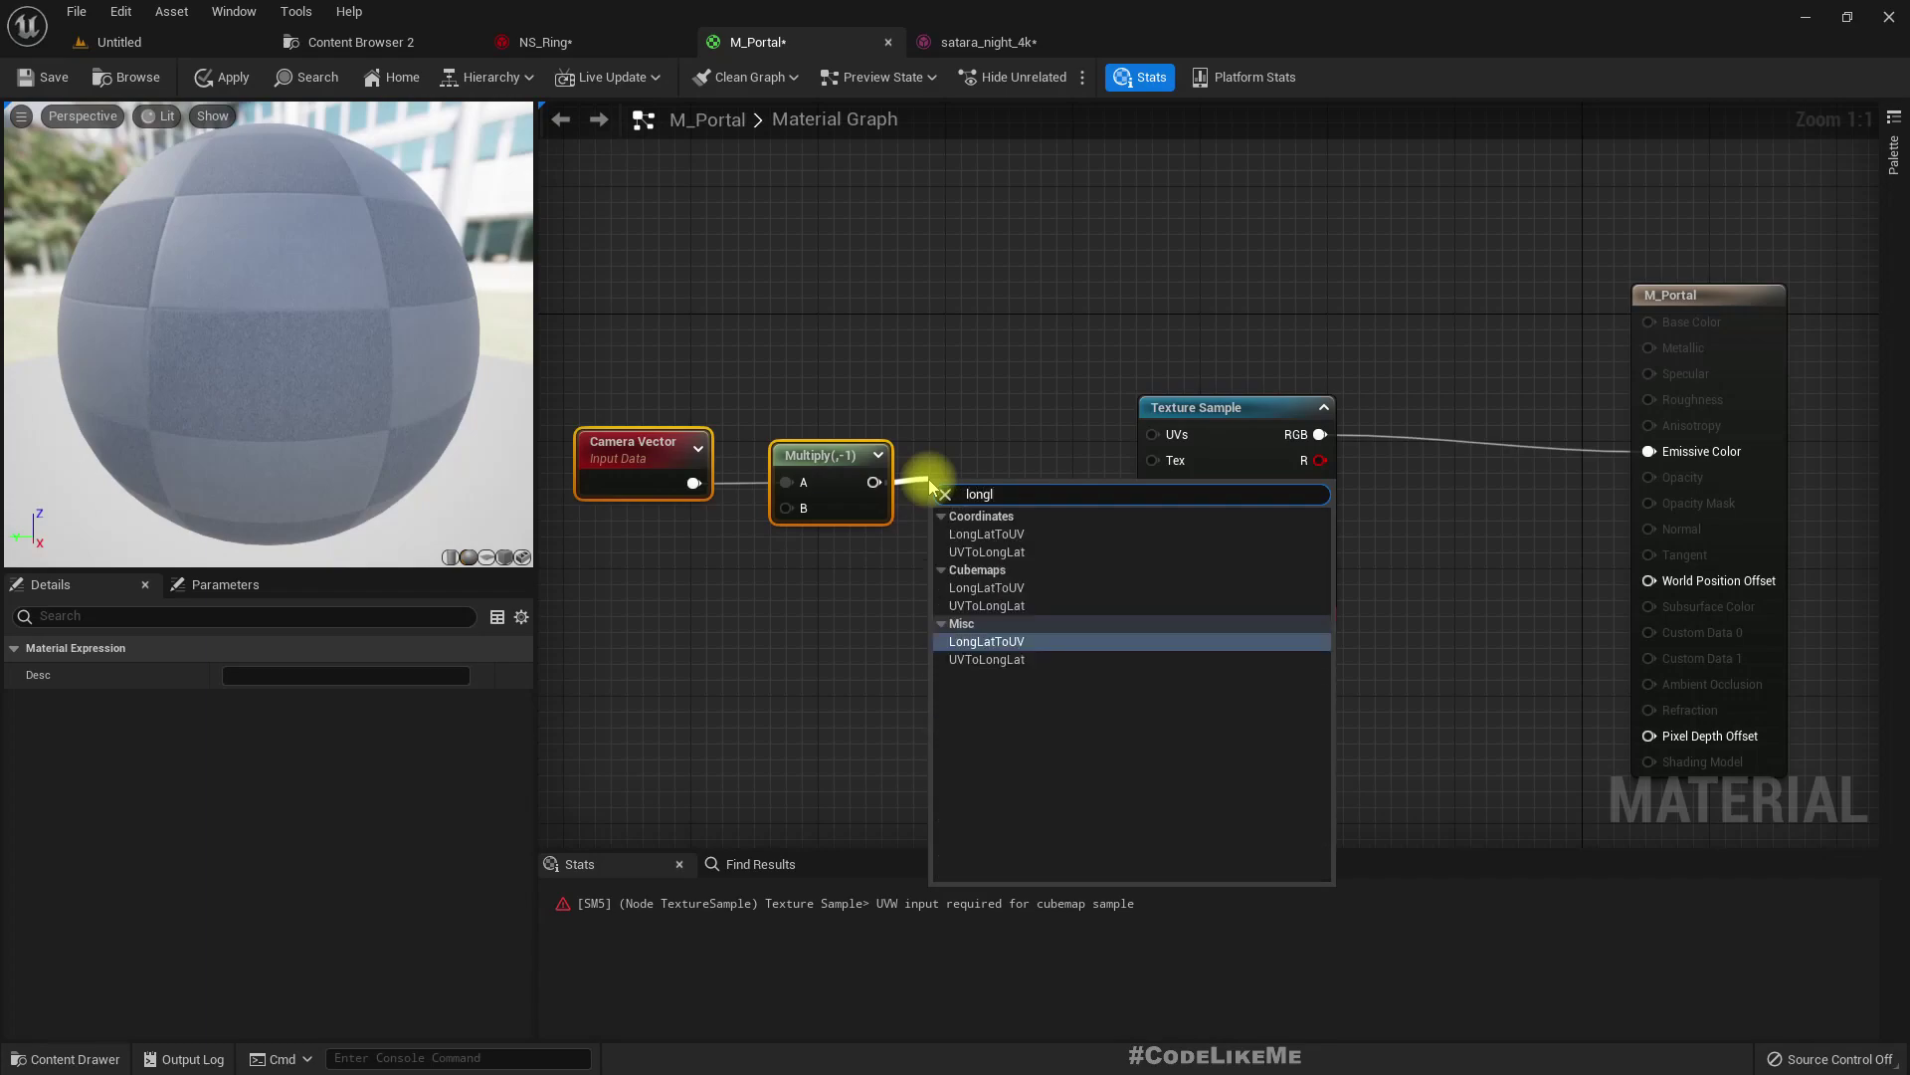
{"action": "key", "text": "Return"}
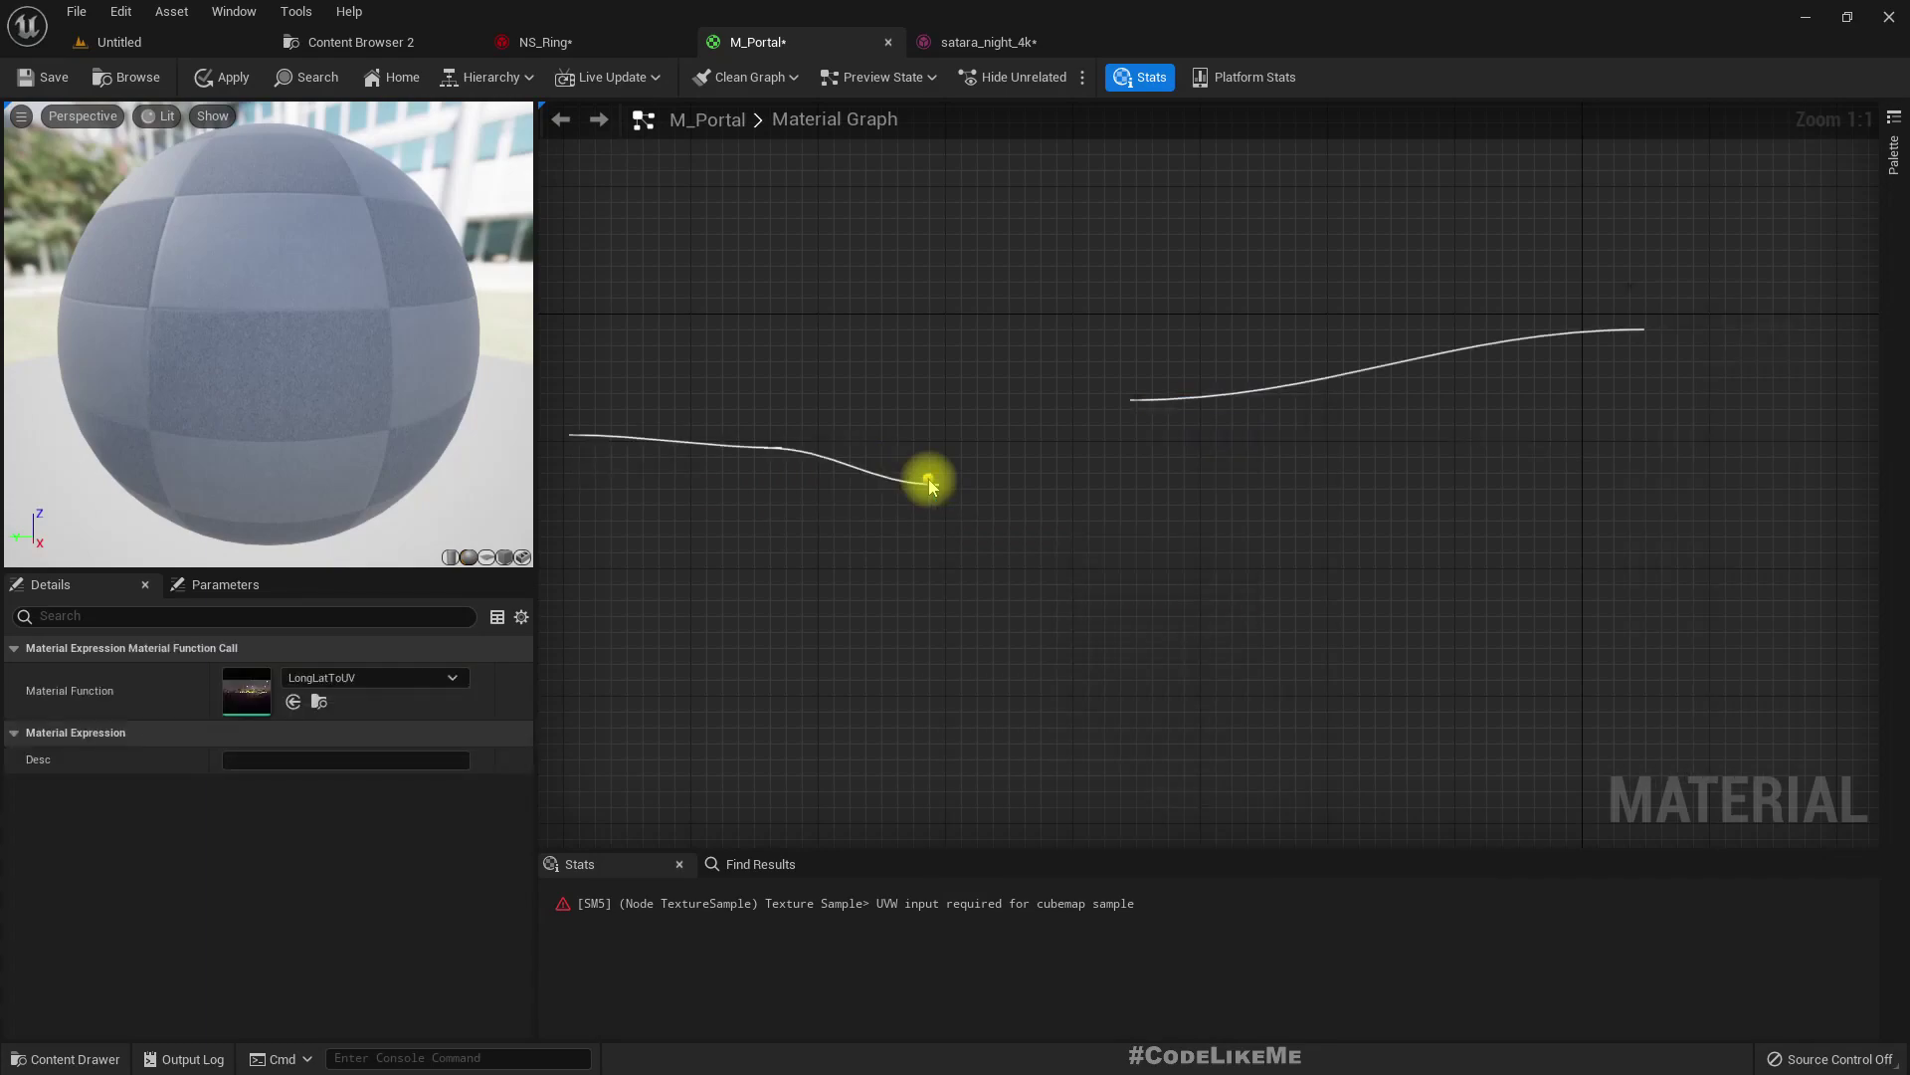
{"action": "left_click_drag", "start_coordinate": [1067, 517], "coordinate": [1152, 434]}
{"action": "left_click_drag", "start_coordinate": [1019, 495], "coordinate": [1006, 457]}
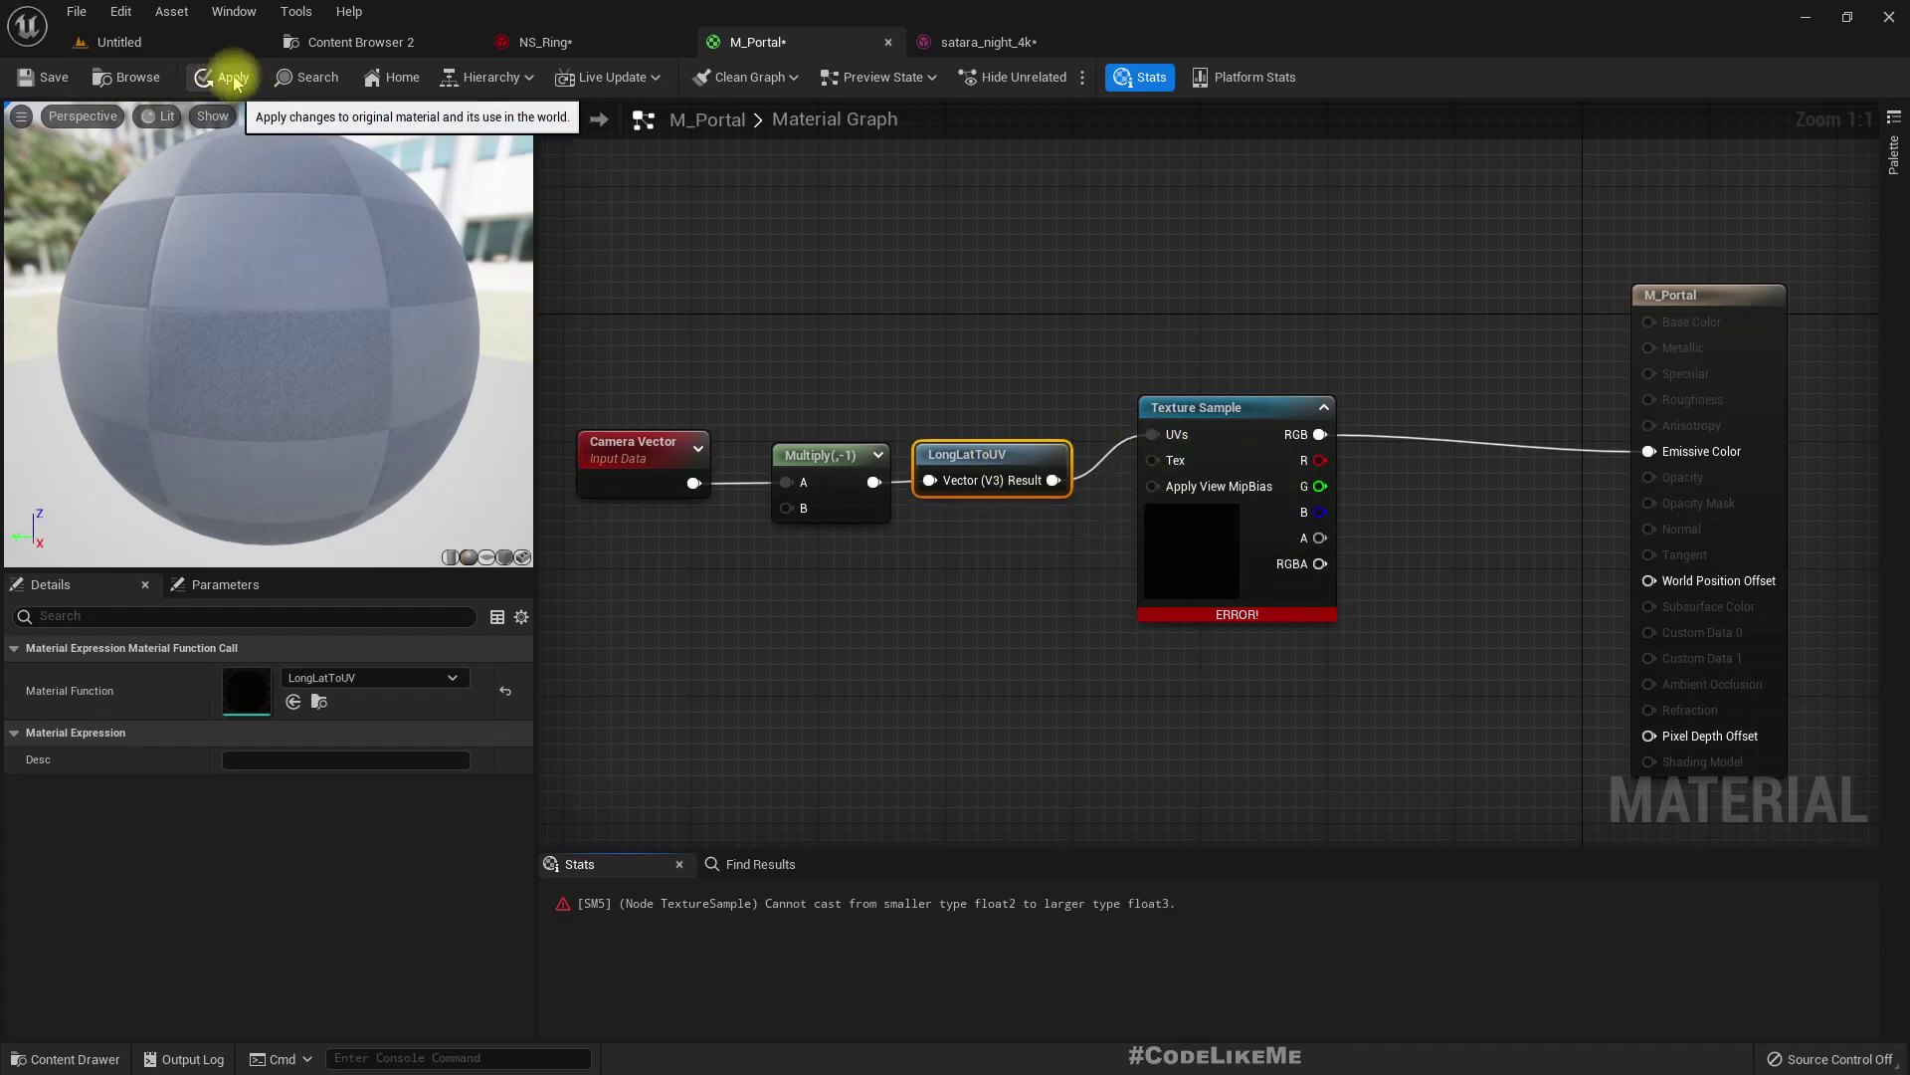
{"action": "left_click", "coordinate": [221, 77]}
{"action": "left_click", "coordinate": [1177, 601]}
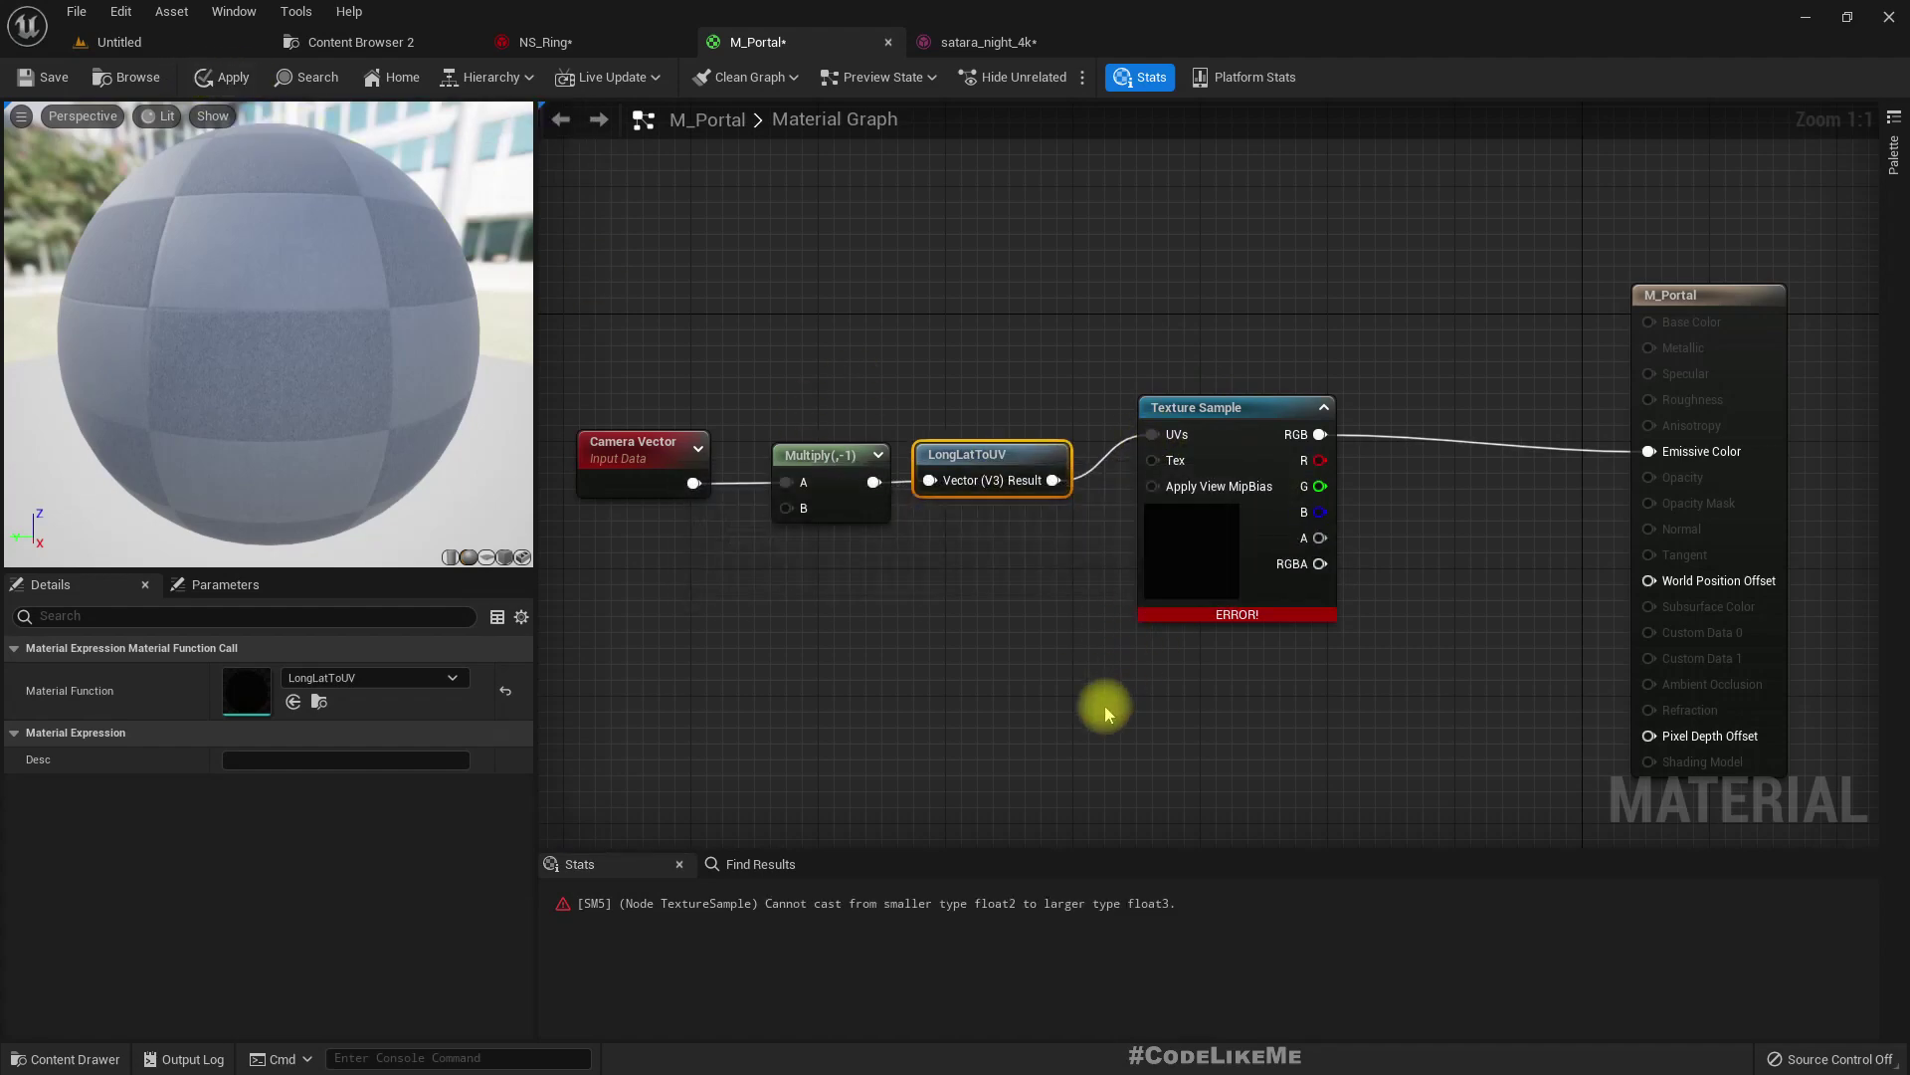
Force-delete the satara_night_4k texture cube from the FX folder
{"action": "left_click", "coordinate": [1206, 589]}
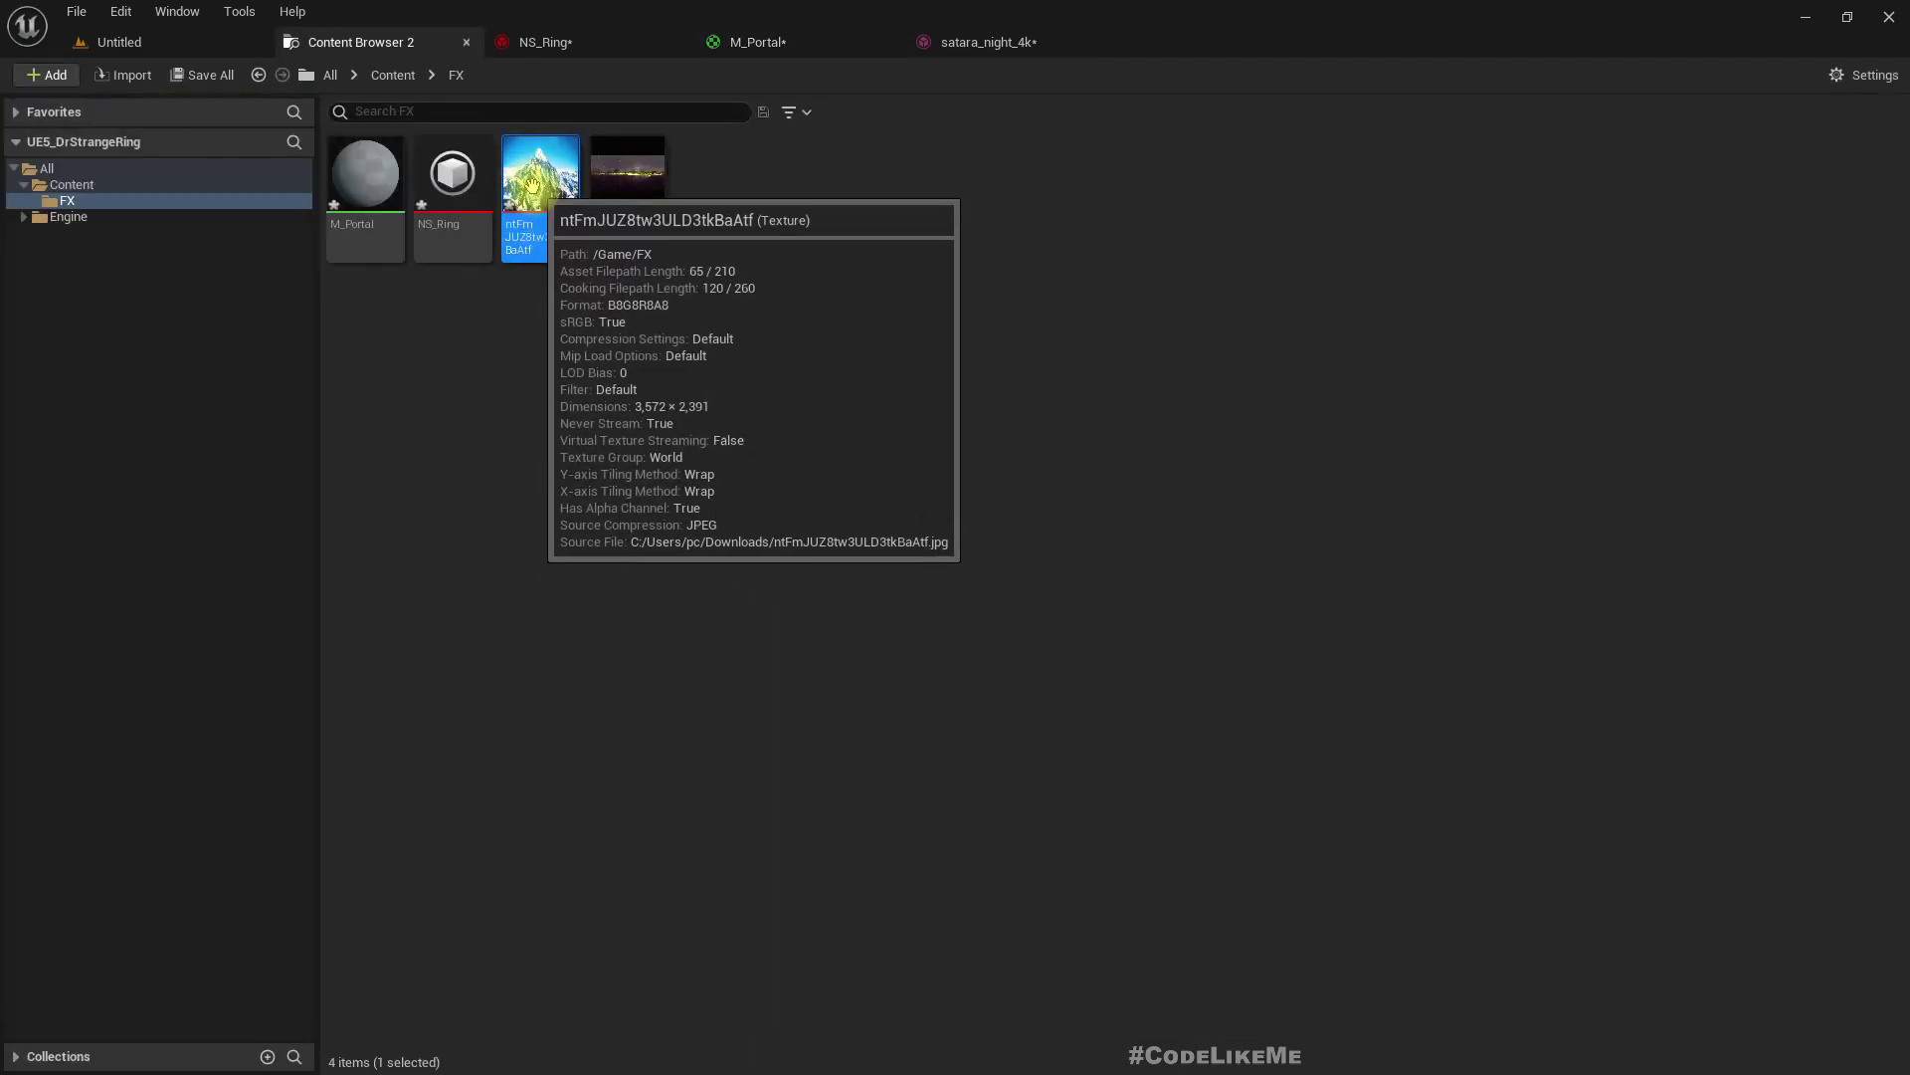
{"action": "left_click", "coordinate": [658, 199]}
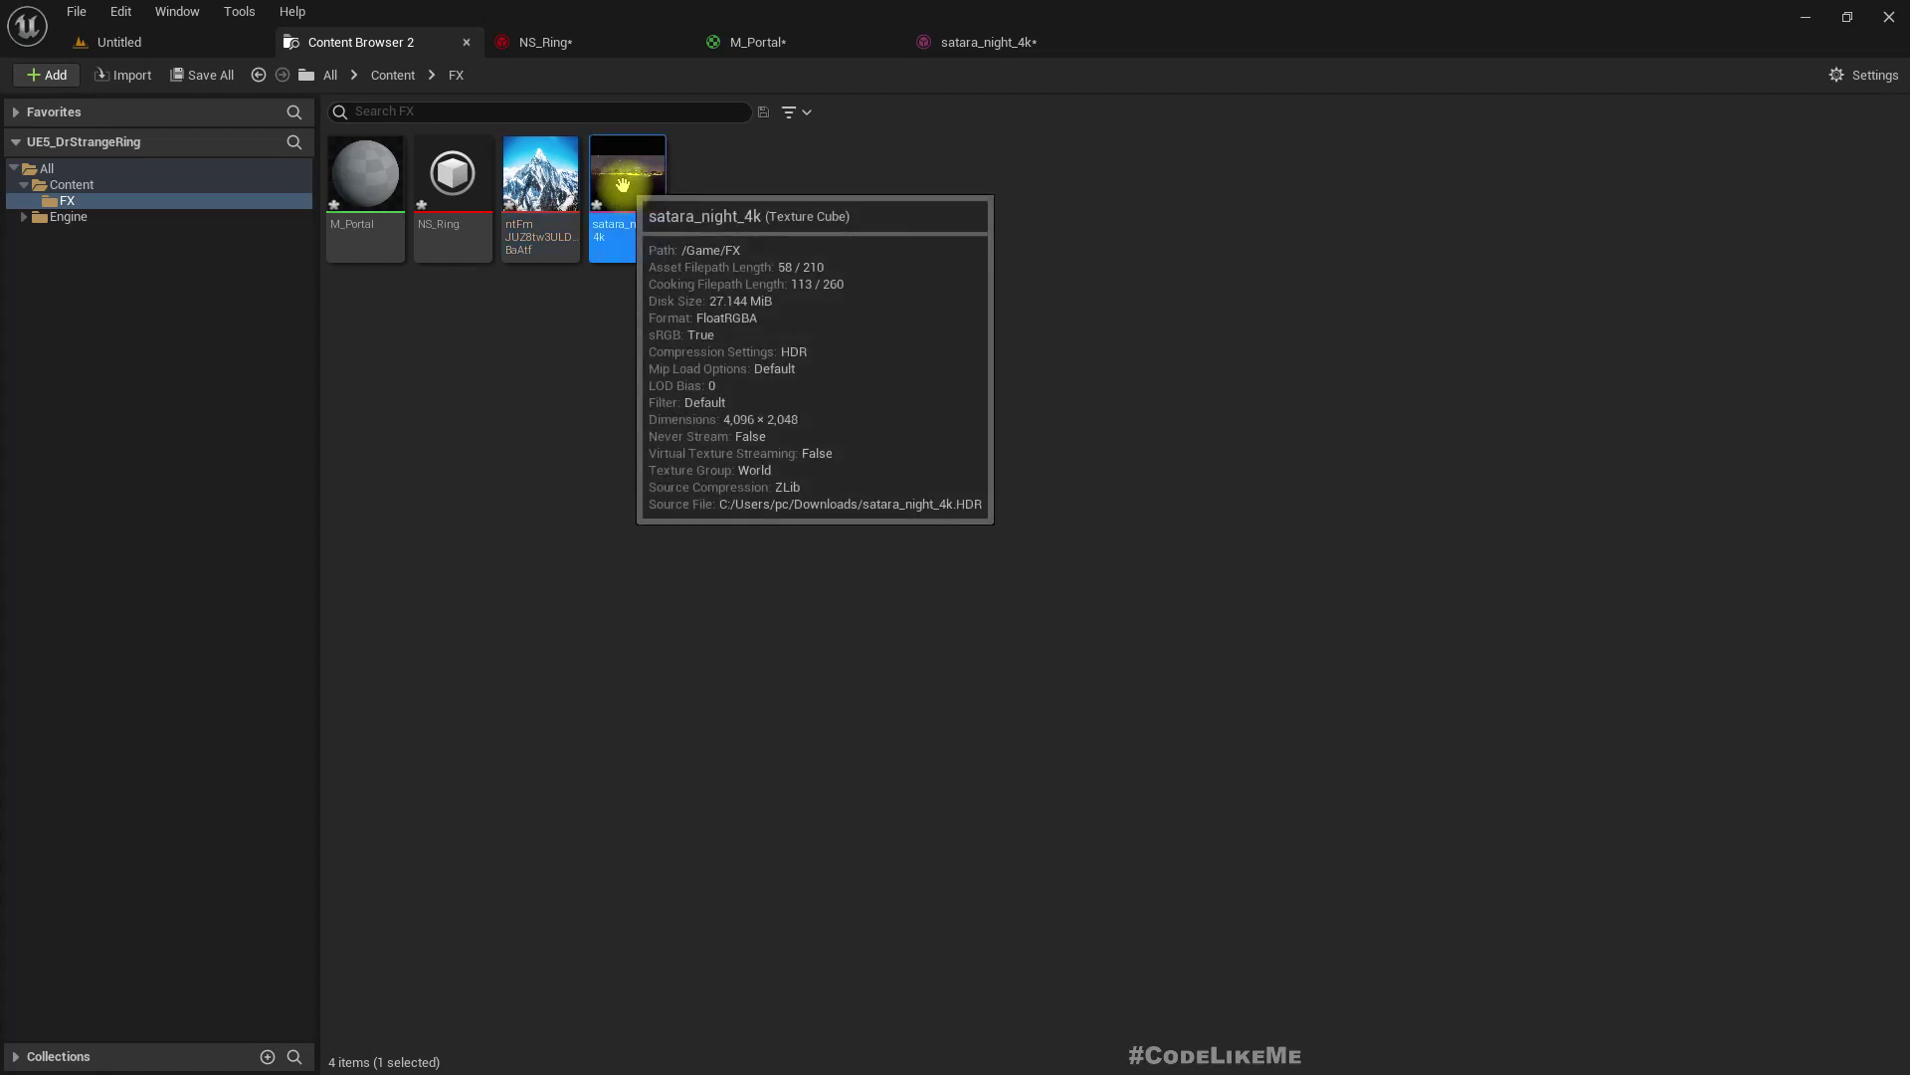
{"action": "key", "text": "Delete"}
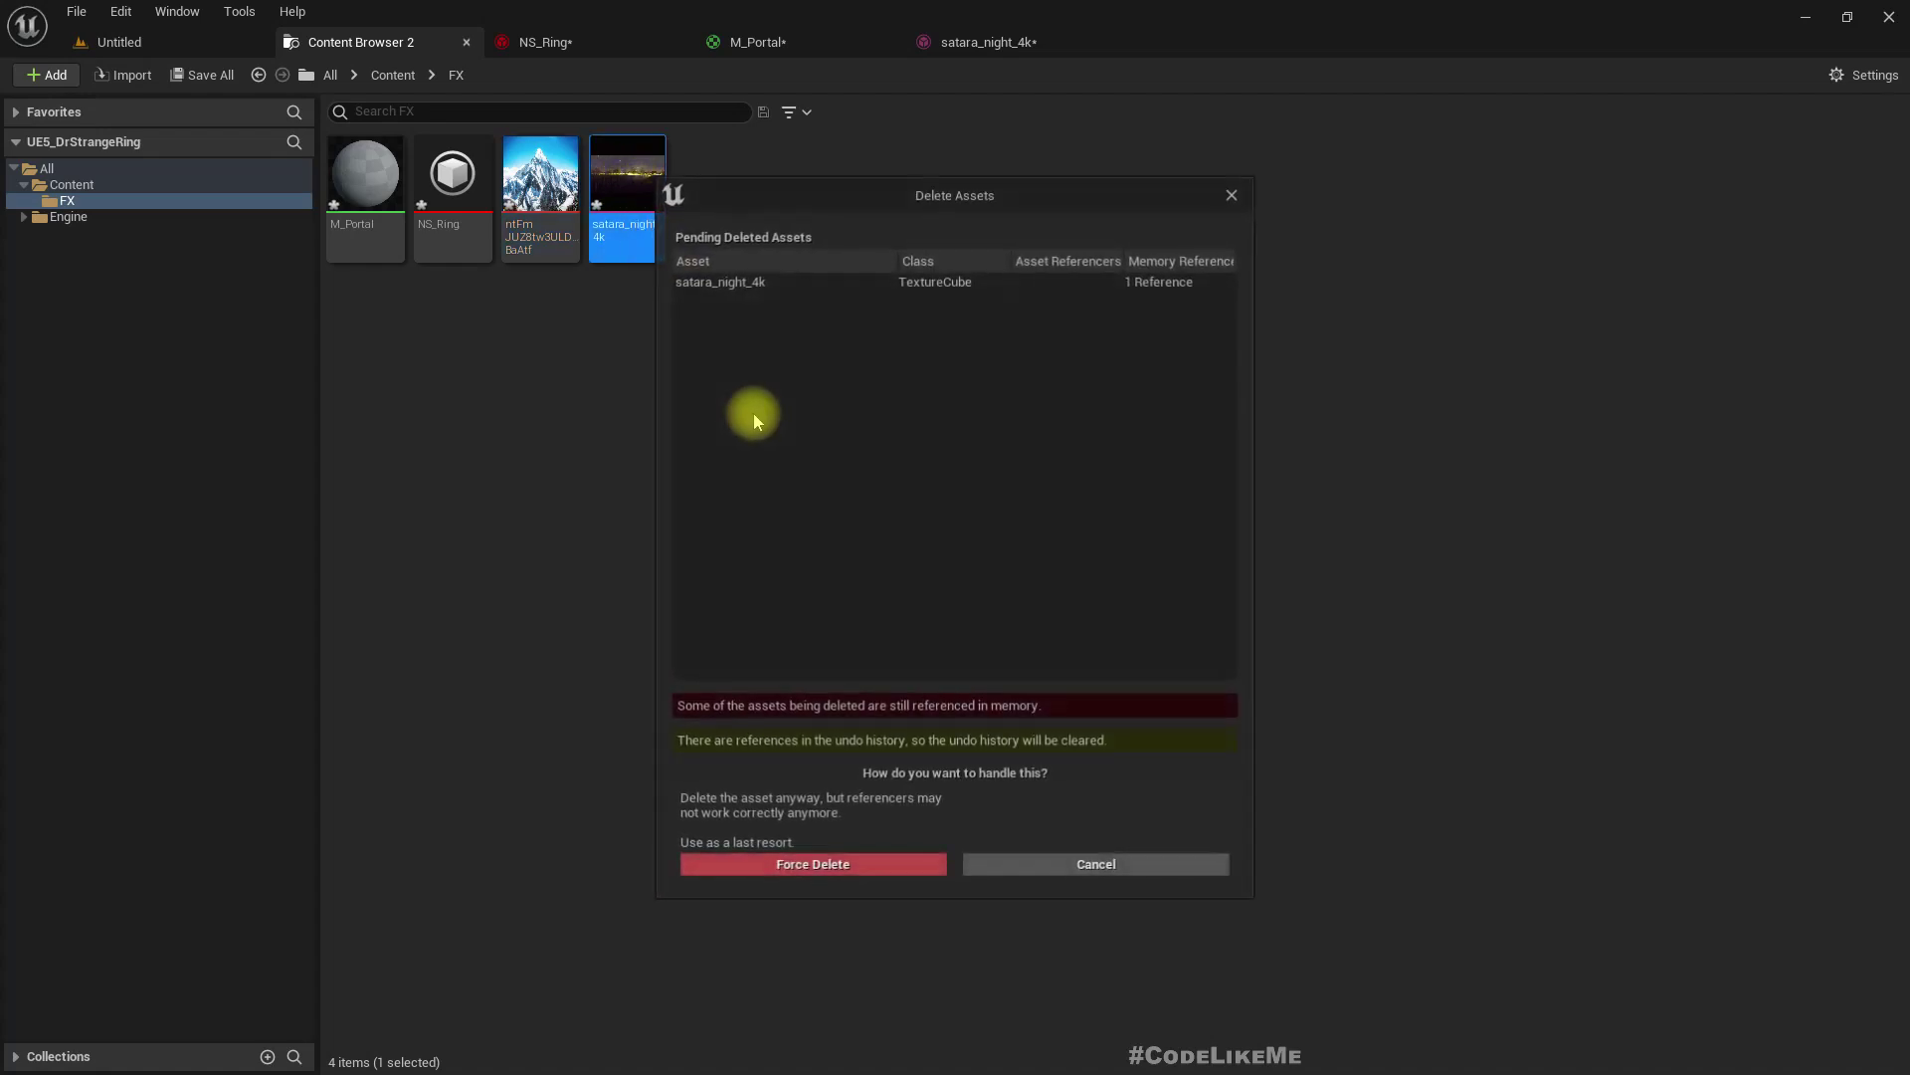
{"action": "left_click", "coordinate": [807, 862]}
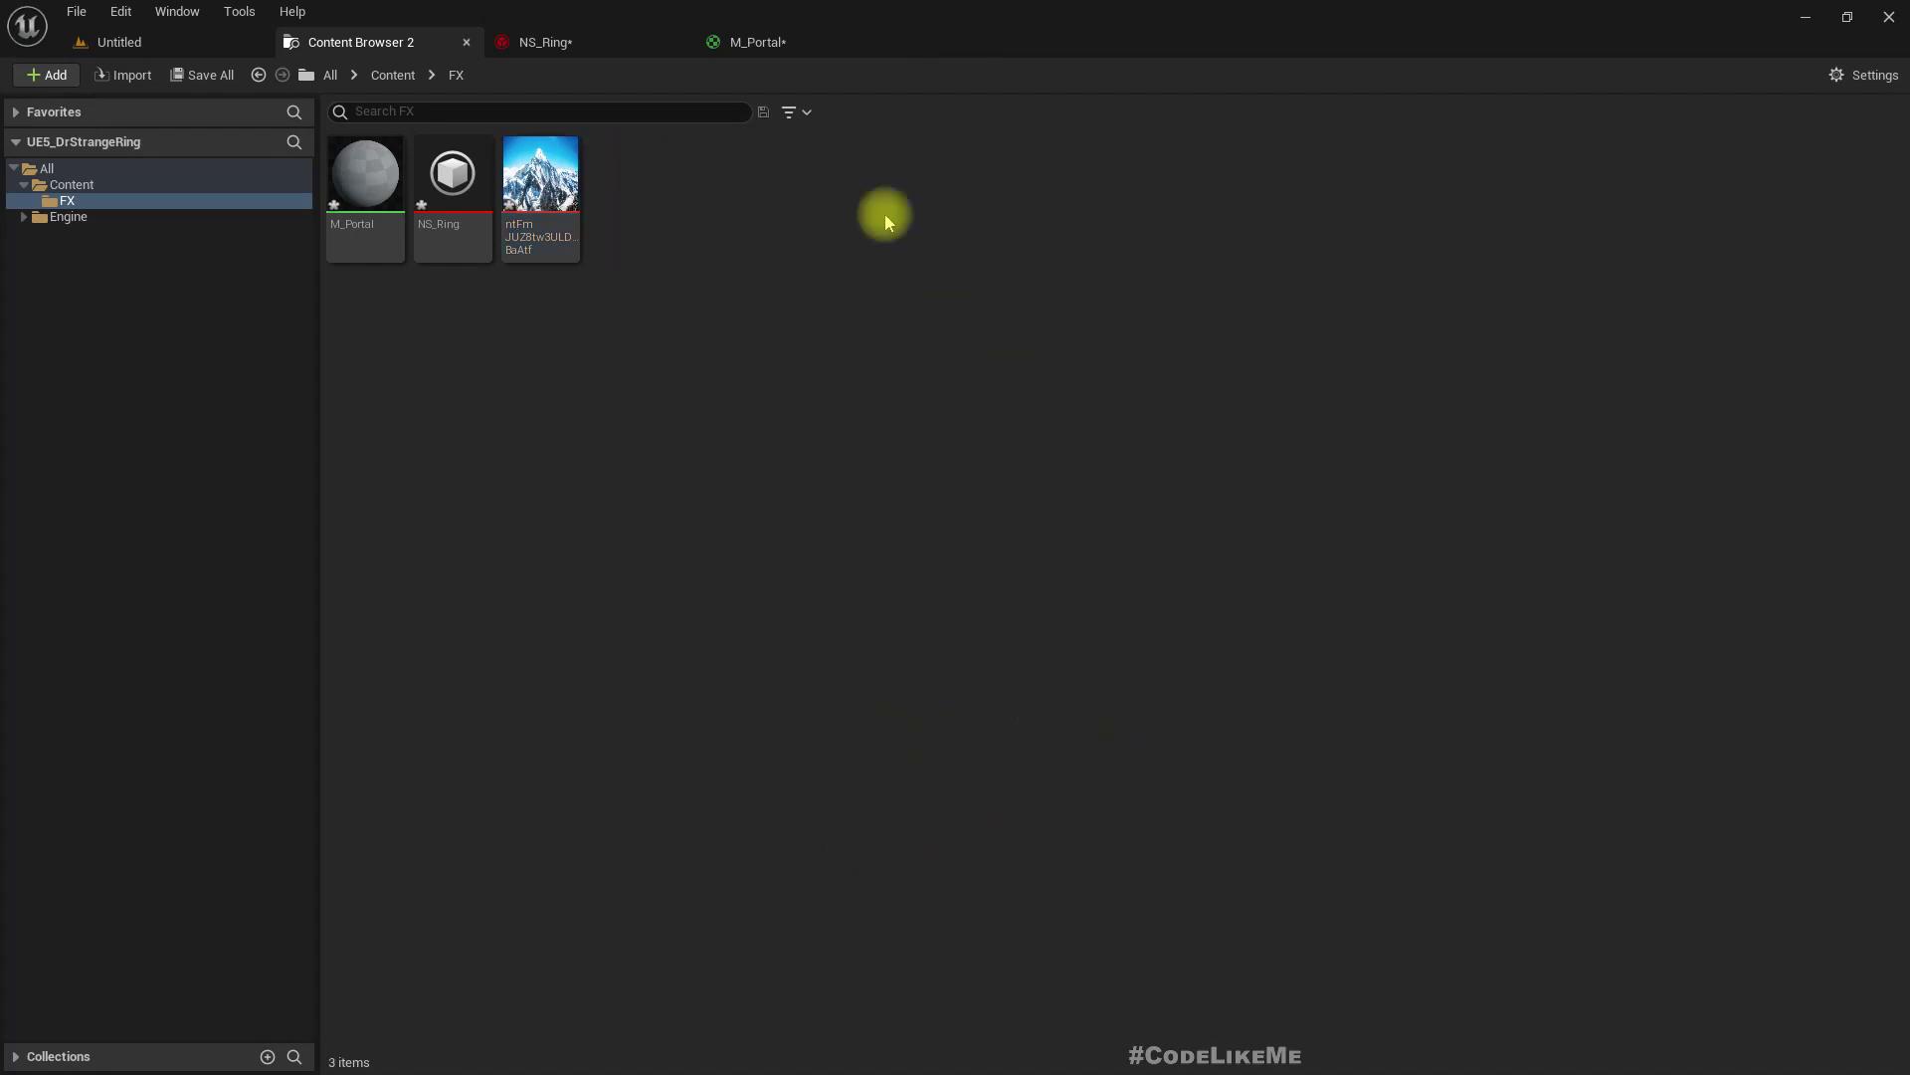
Use the snowy mountain texture for M_Portal's Texture Sample between LongLatToUV and Emissive Color, and check it in the material preview
{"action": "left_click", "coordinate": [758, 41]}
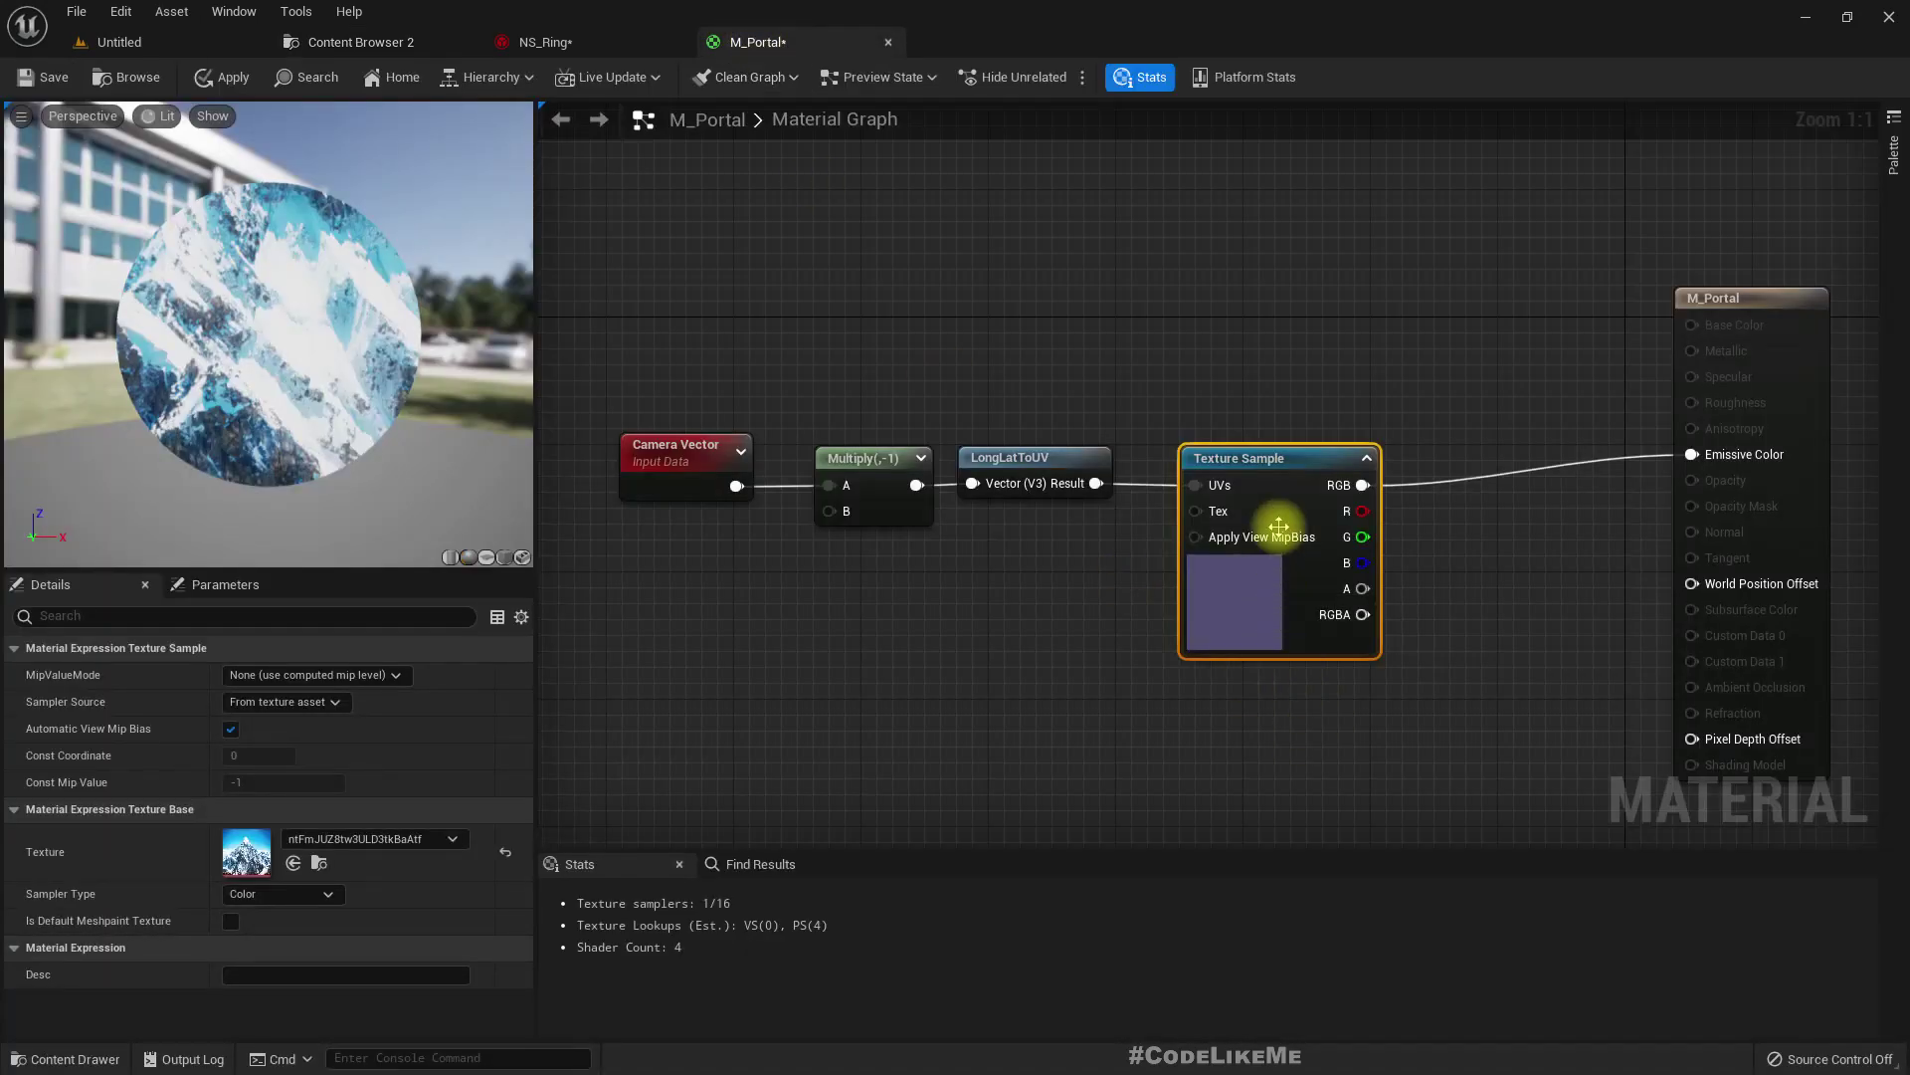
{"action": "left_click_drag", "start_coordinate": [1279, 525], "coordinate": [1294, 510]}
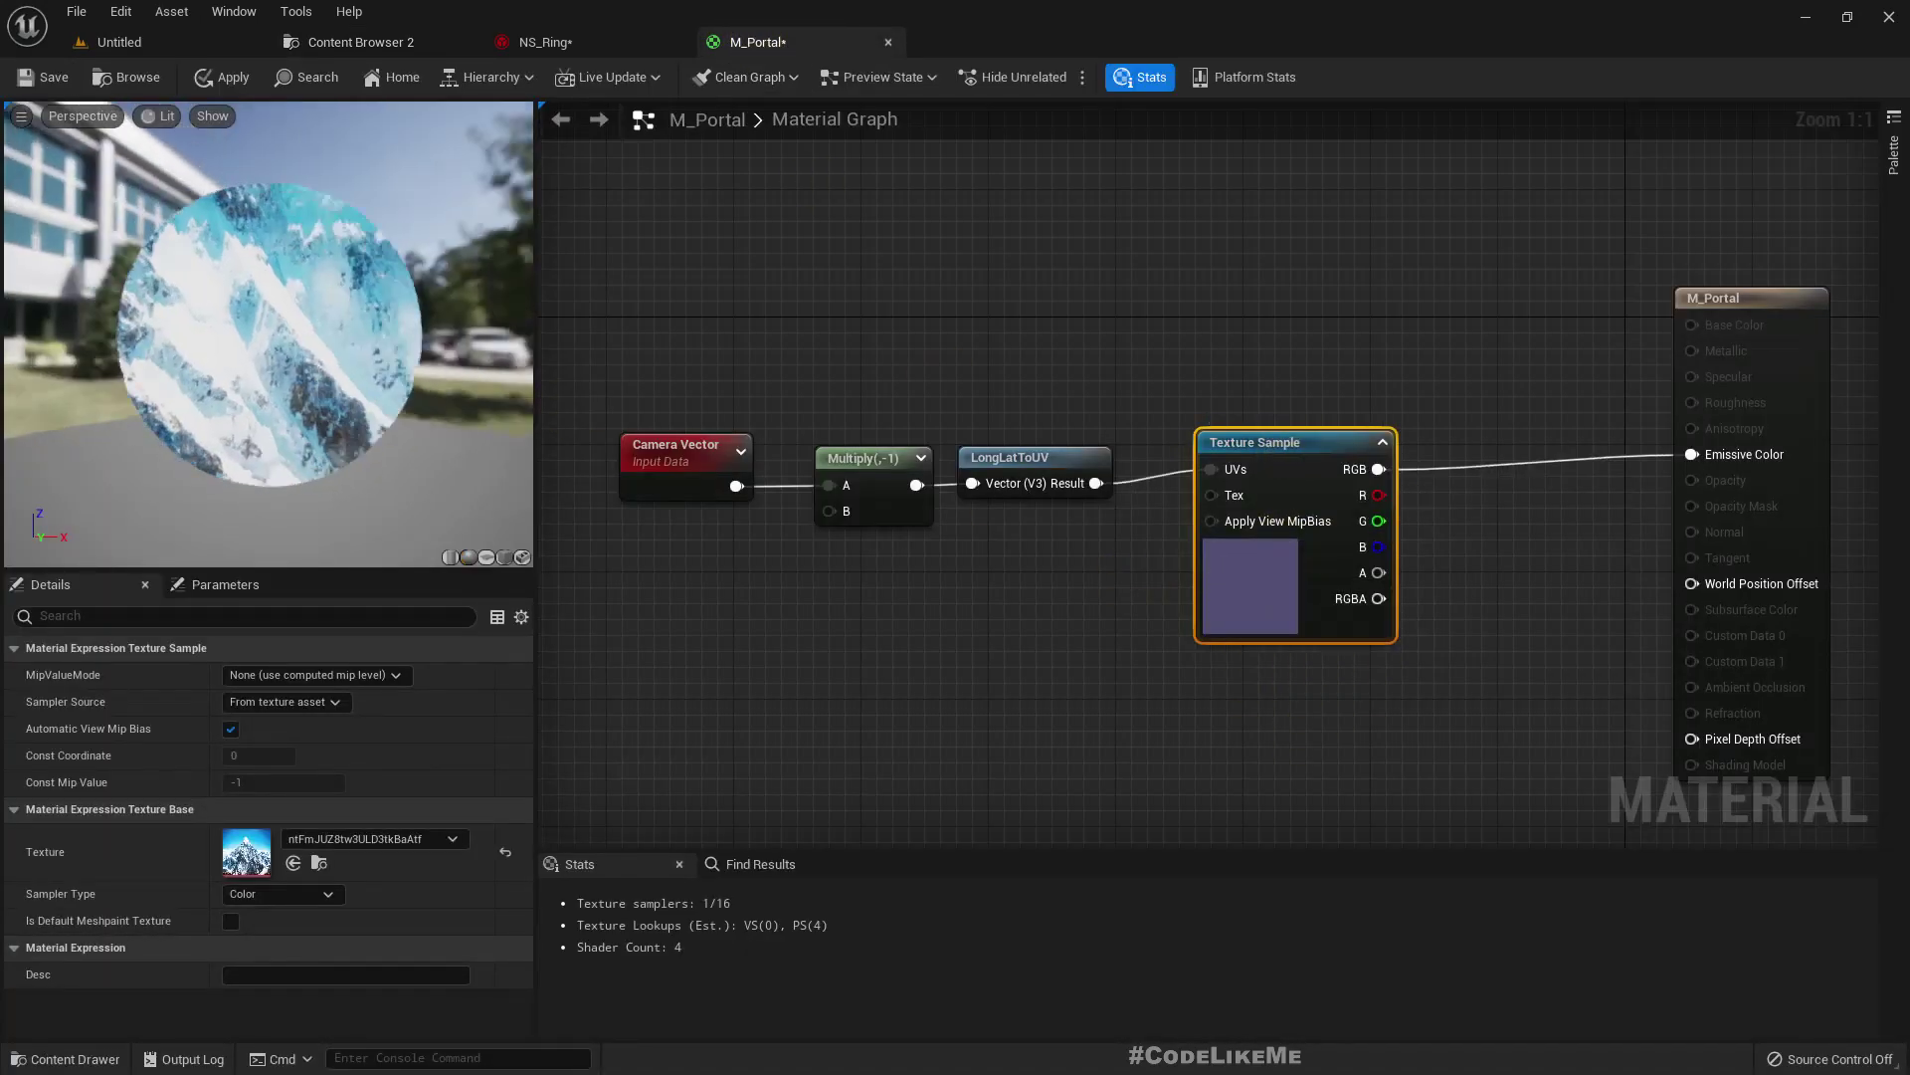
{"action": "left_click_drag", "start_coordinate": [269, 334], "coordinate": [422, 154]}
Place a Cylinder shape in the level near the fiery ring and rotate it 90° about Y
{"action": "left_click", "coordinate": [124, 40]}
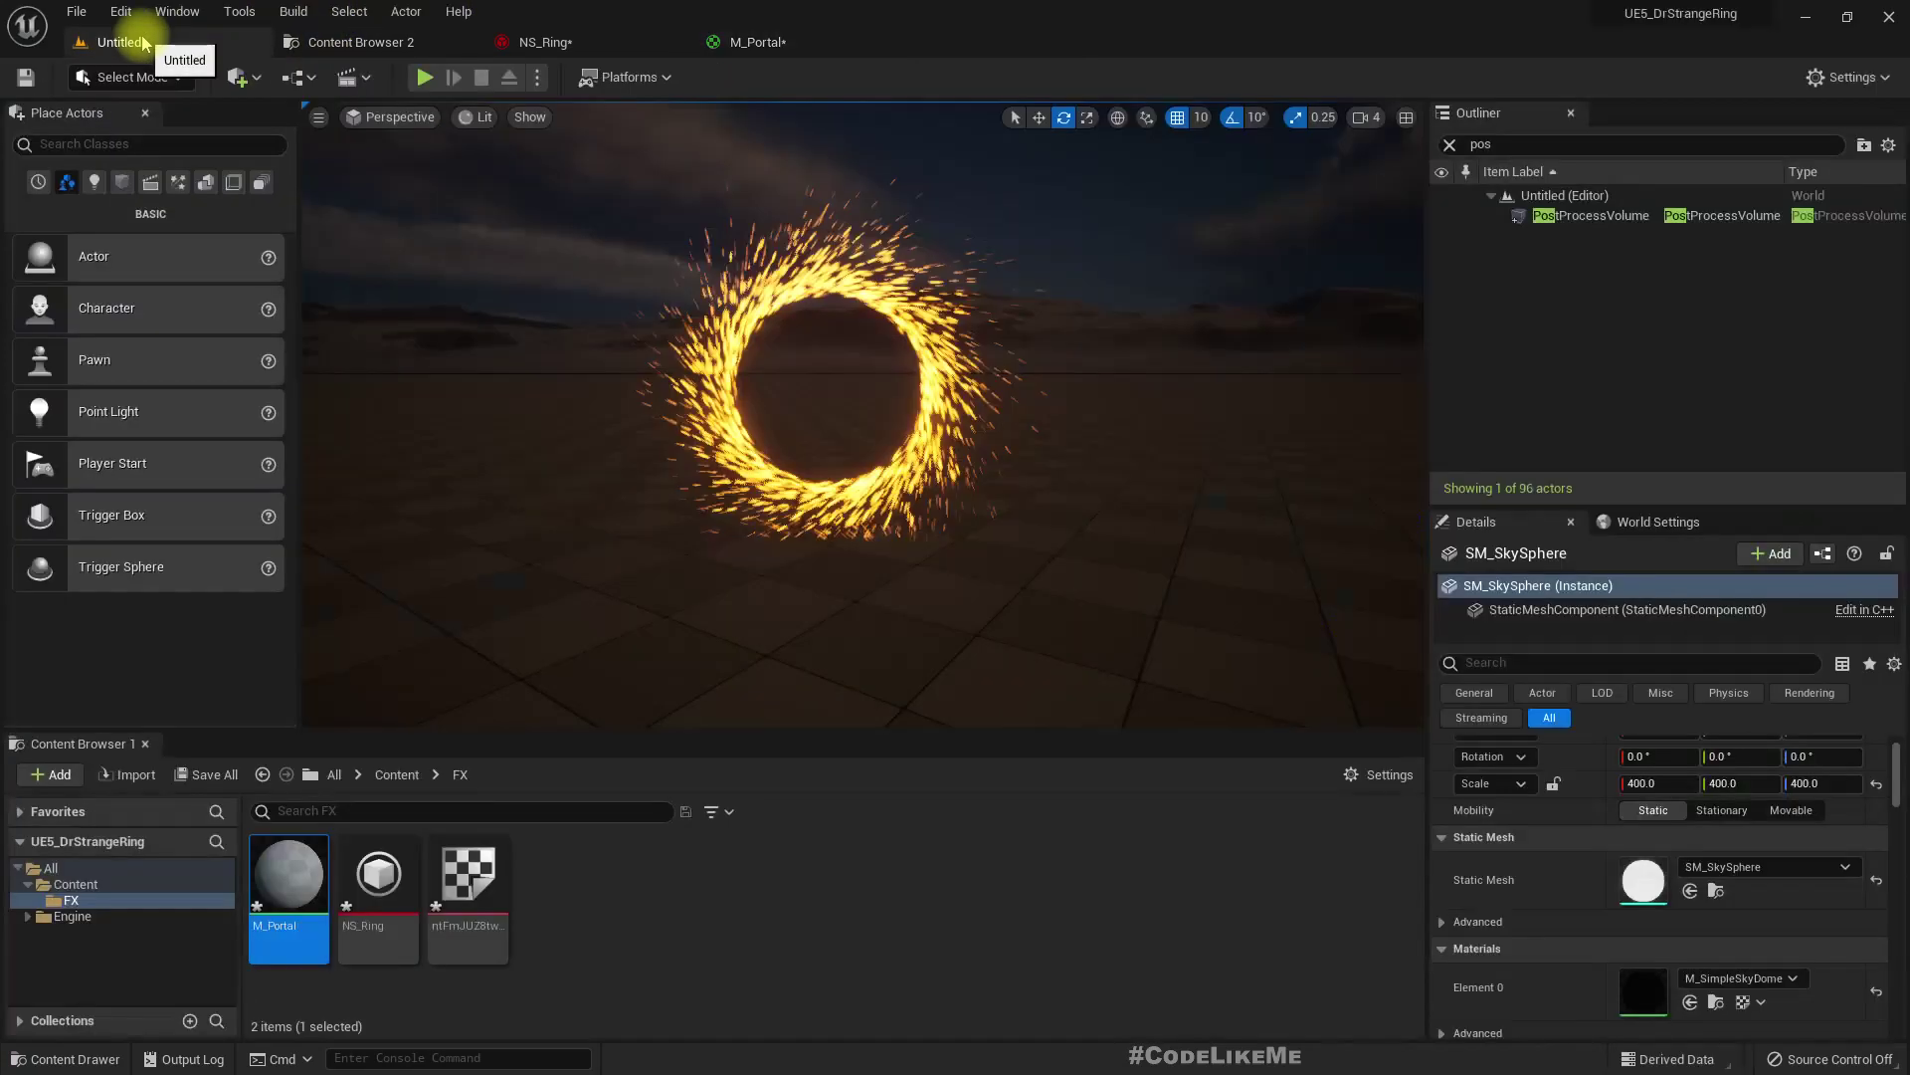
{"action": "left_click", "coordinate": [122, 182]}
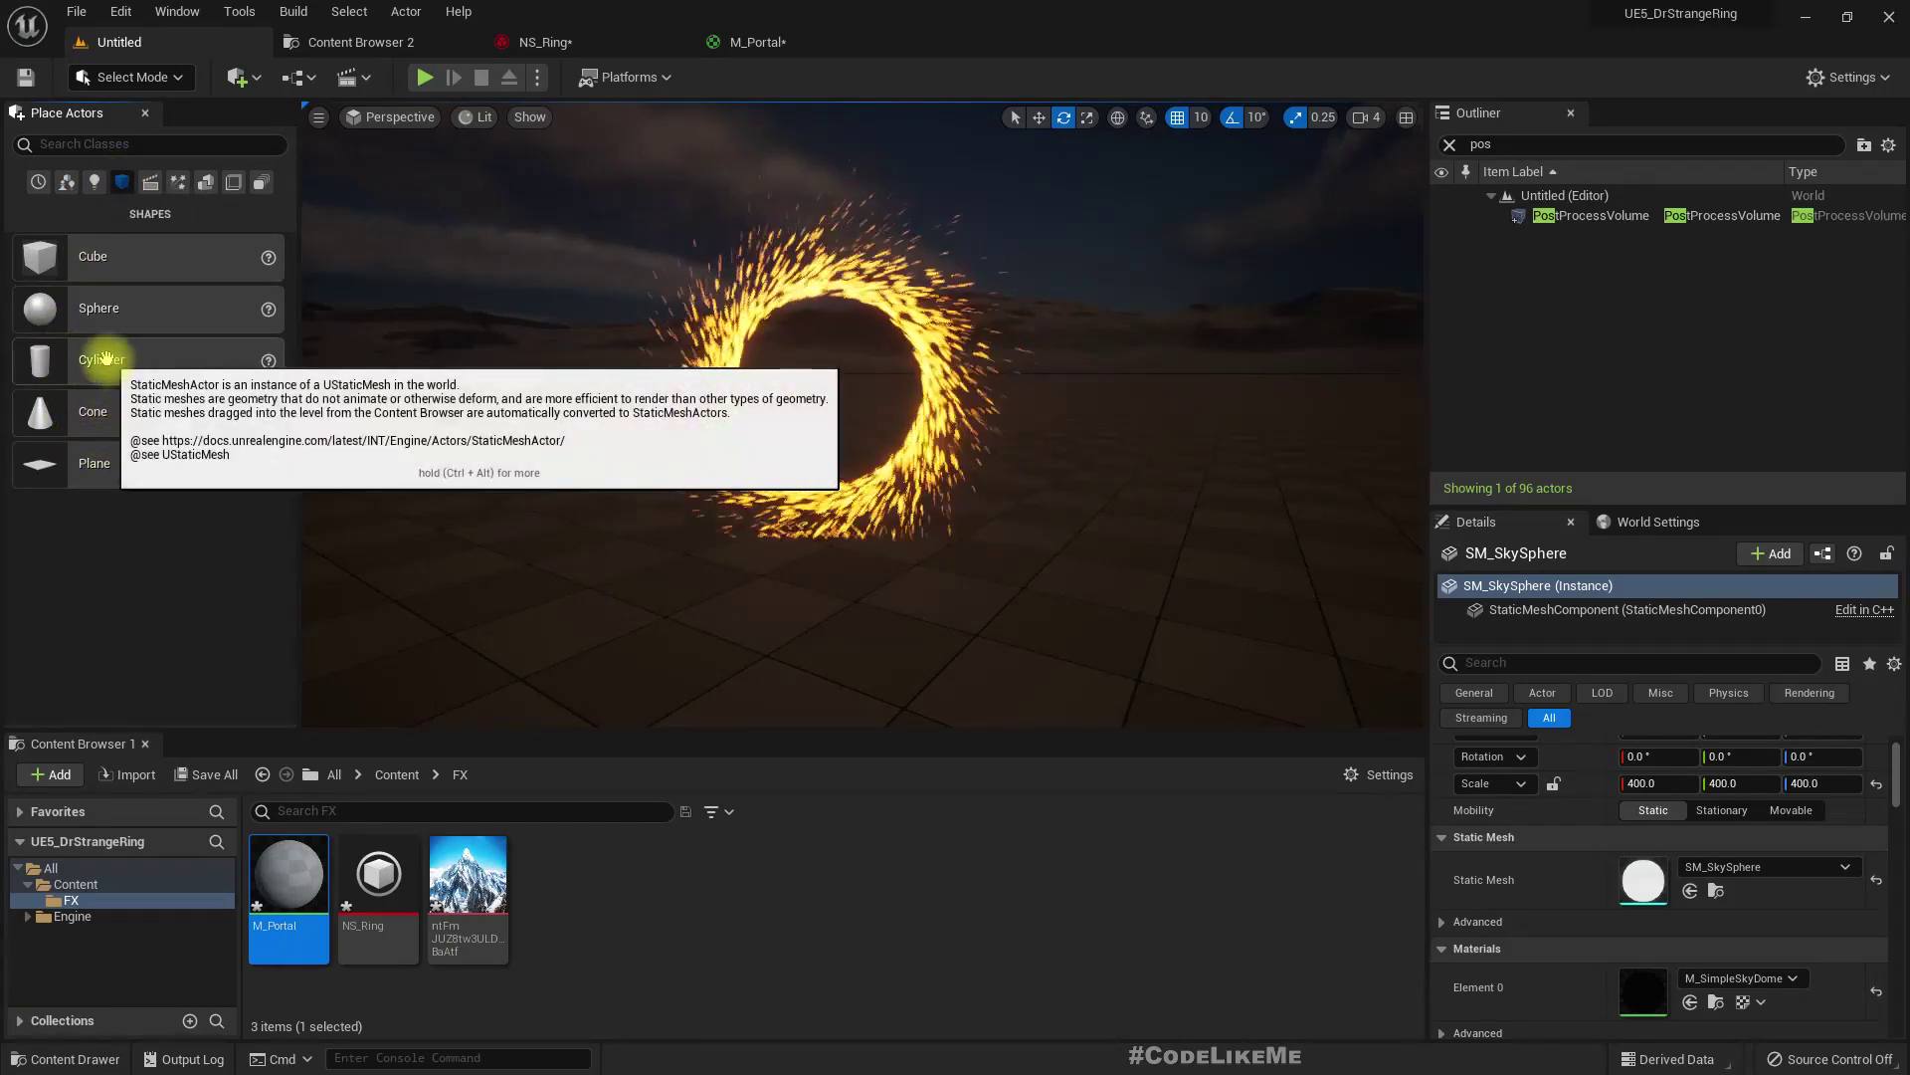
{"action": "left_click_drag", "start_coordinate": [99, 359], "coordinate": [821, 545]}
{"action": "right_click_drag", "start_coordinate": [874, 548], "coordinate": [811, 454]}
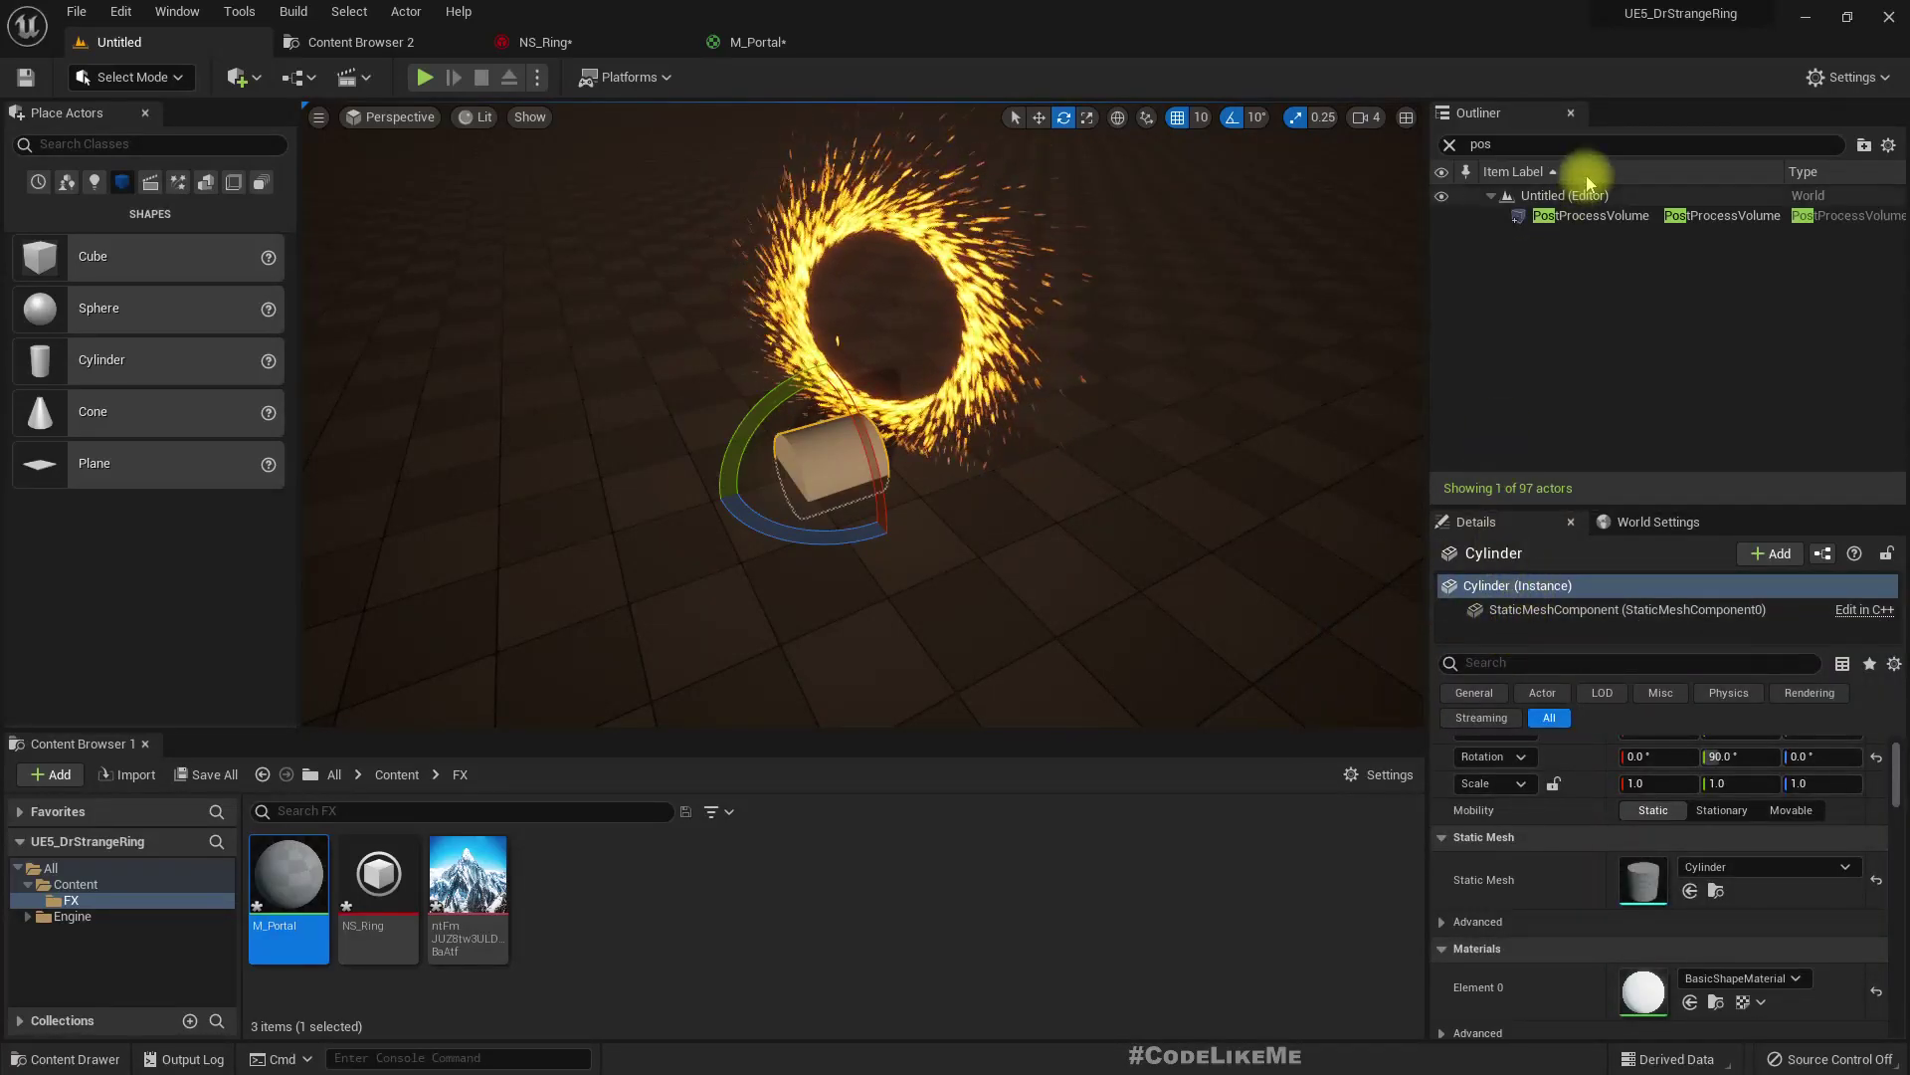
Clear the Outliner filter and reset the NS_Ring actor's rotation to its default
{"action": "left_click", "coordinate": [1450, 145]}
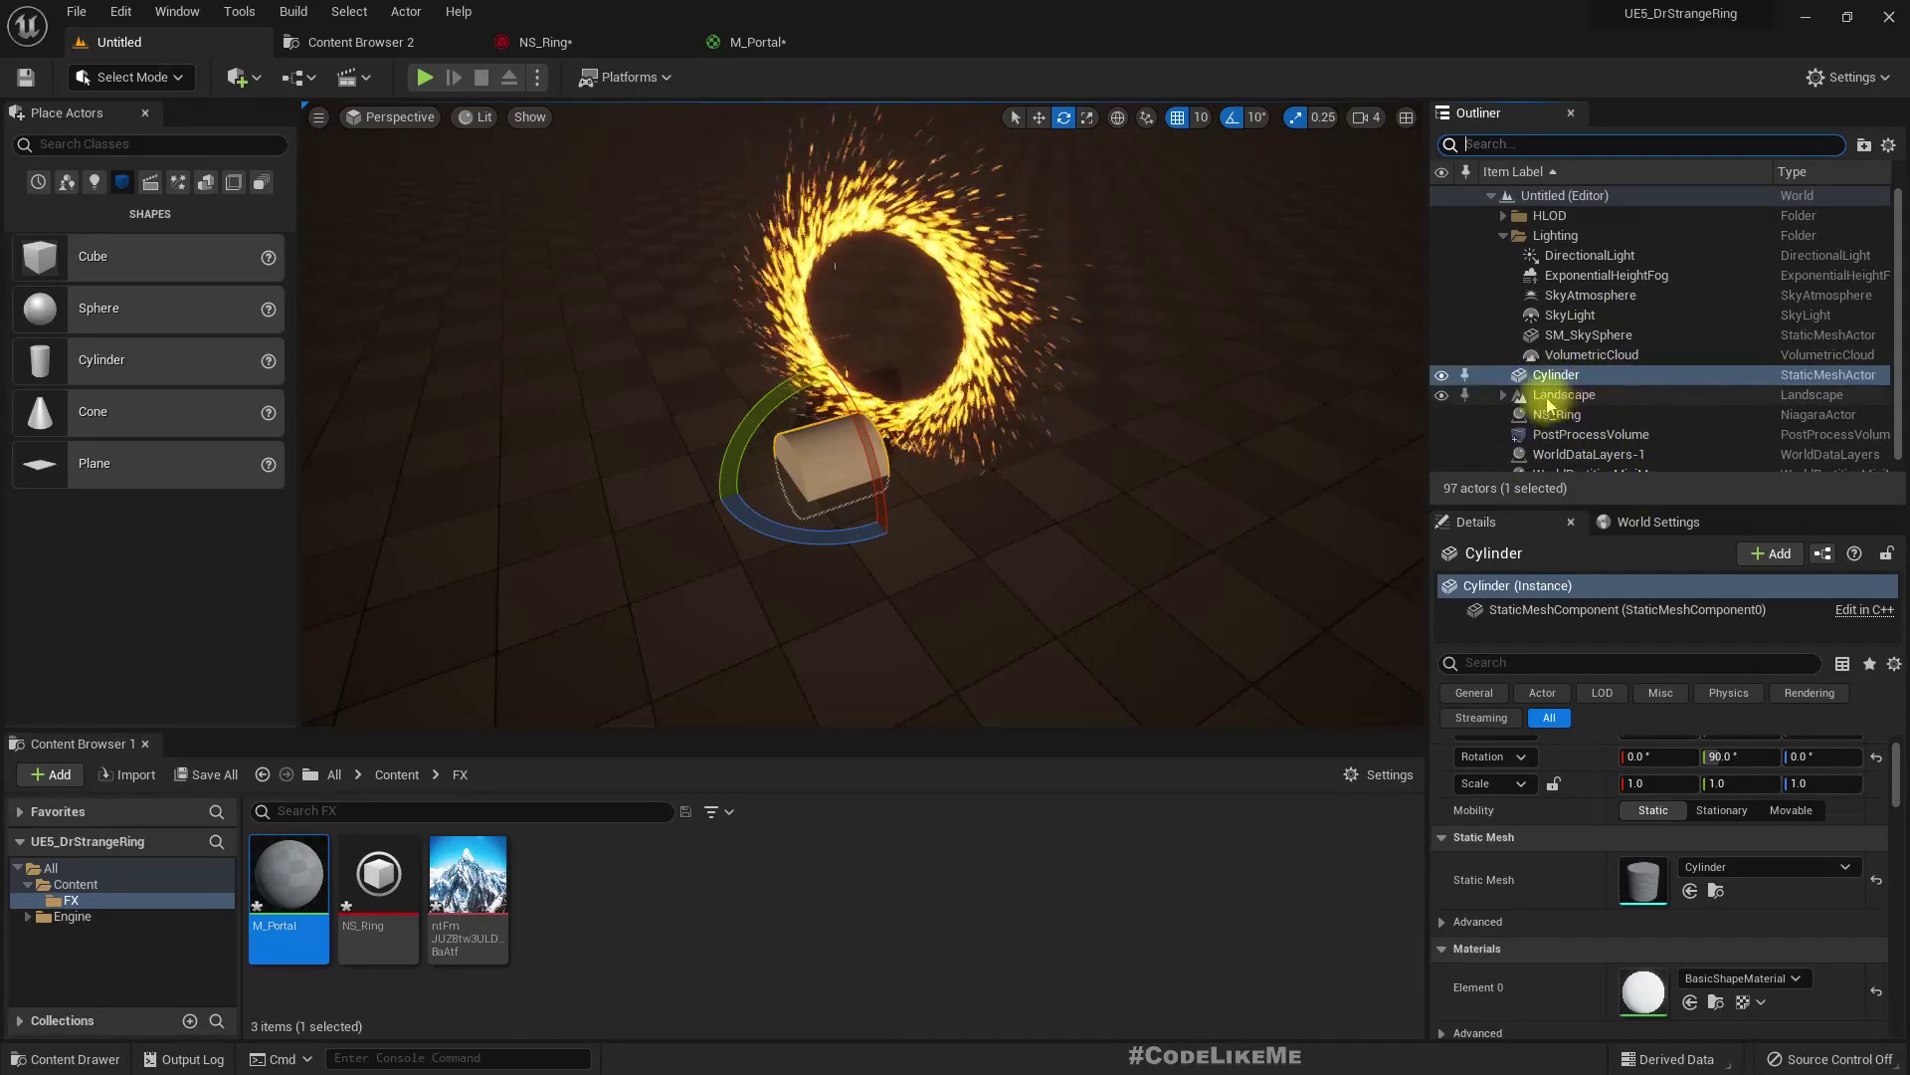
{"action": "mouse_move", "coordinate": [1548, 379]}
{"action": "left_mouse_down"}
{"action": "mouse_move", "coordinate": [1566, 422]}
{"action": "mouse_move", "coordinate": [1560, 371]}
{"action": "left_mouse_up"}
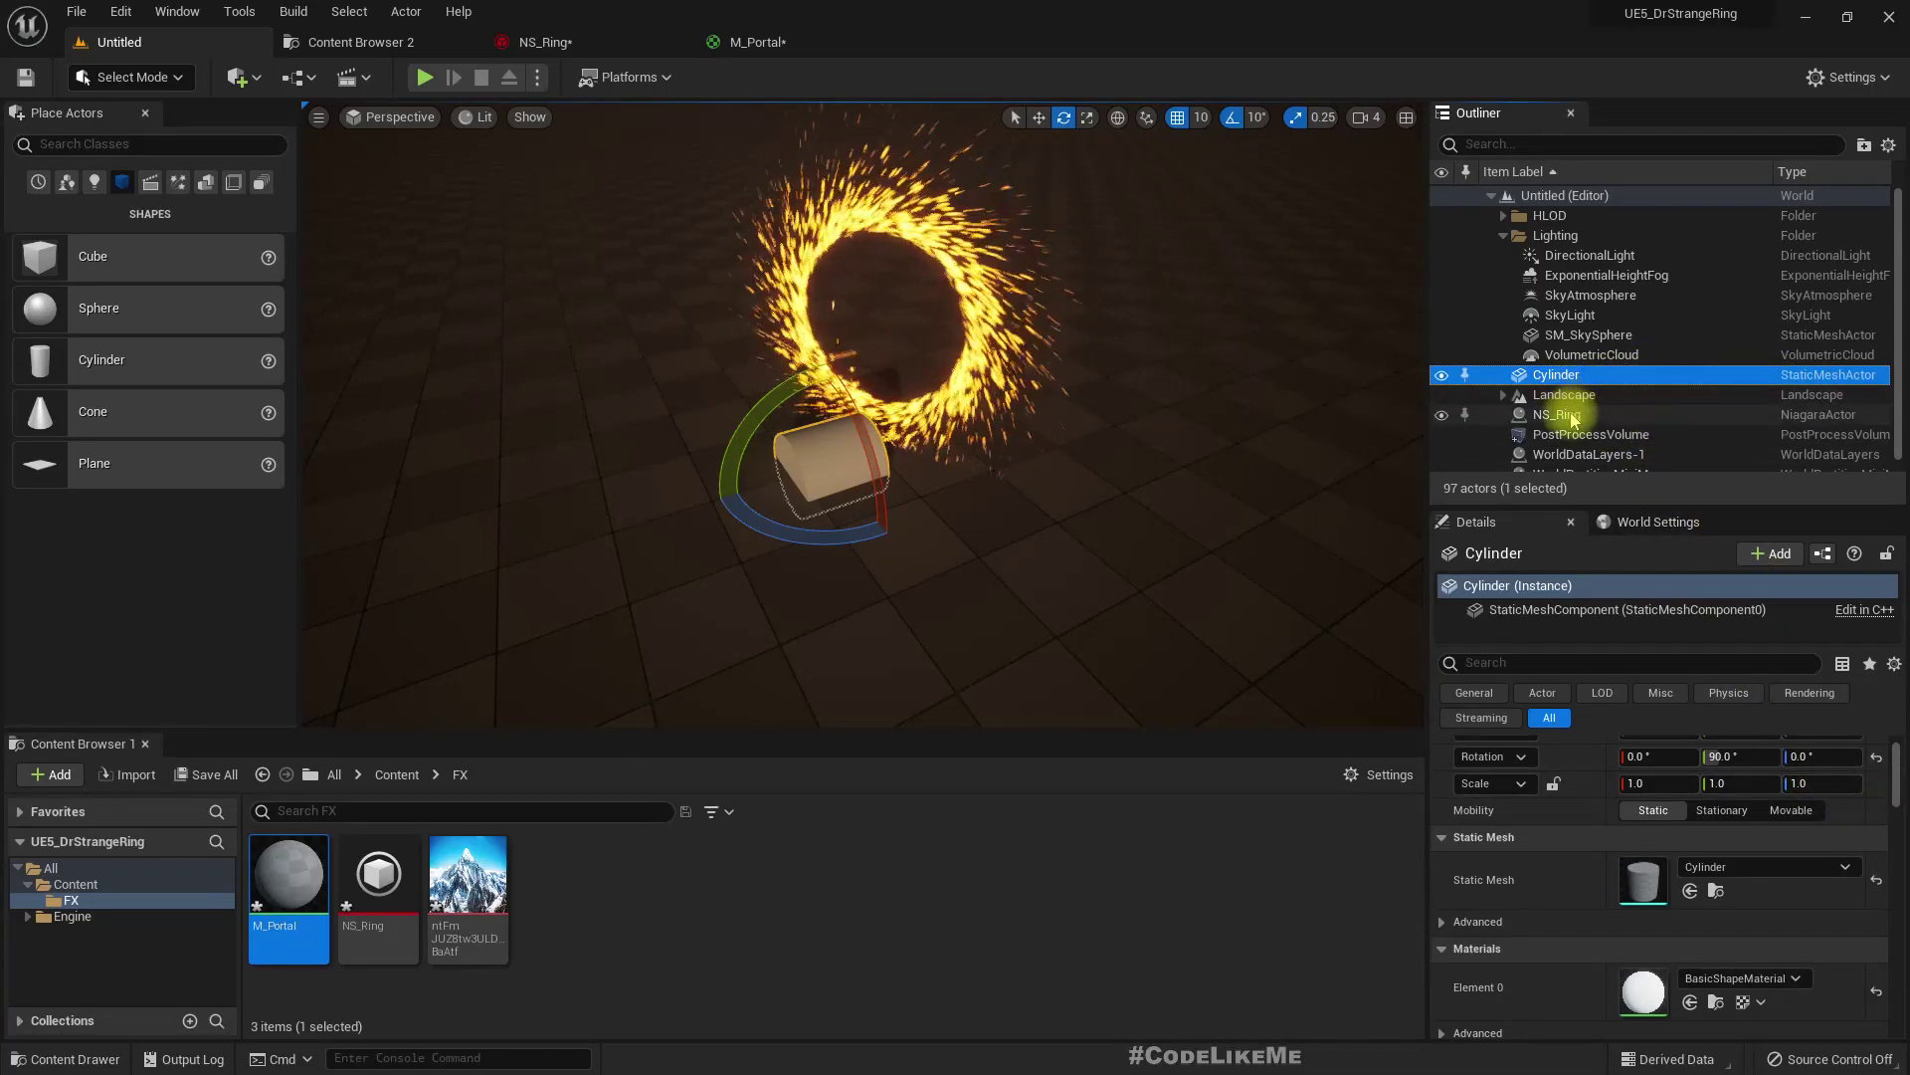
{"action": "left_click", "coordinate": [1564, 413]}
{"action": "left_click", "coordinate": [1878, 758]}
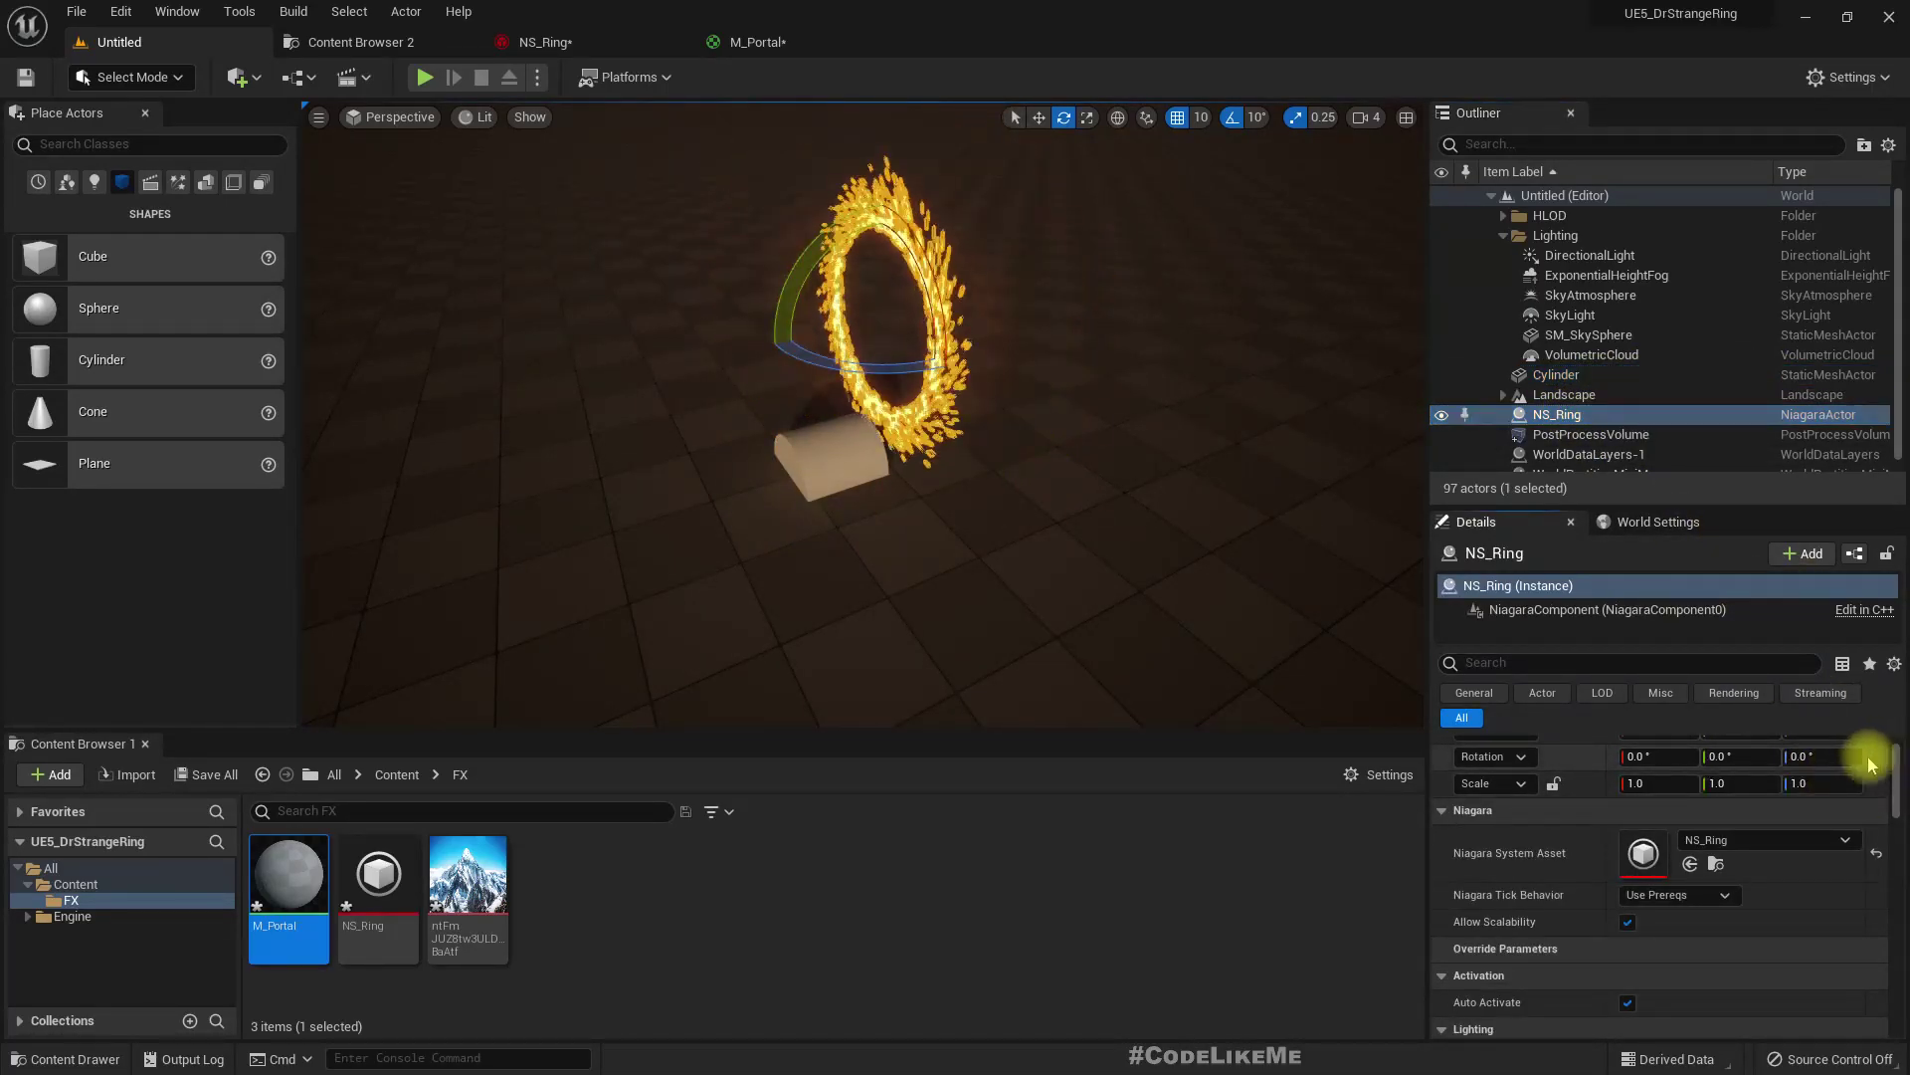
{"action": "right_click_drag", "start_coordinate": [862, 413], "coordinate": [970, 388]}
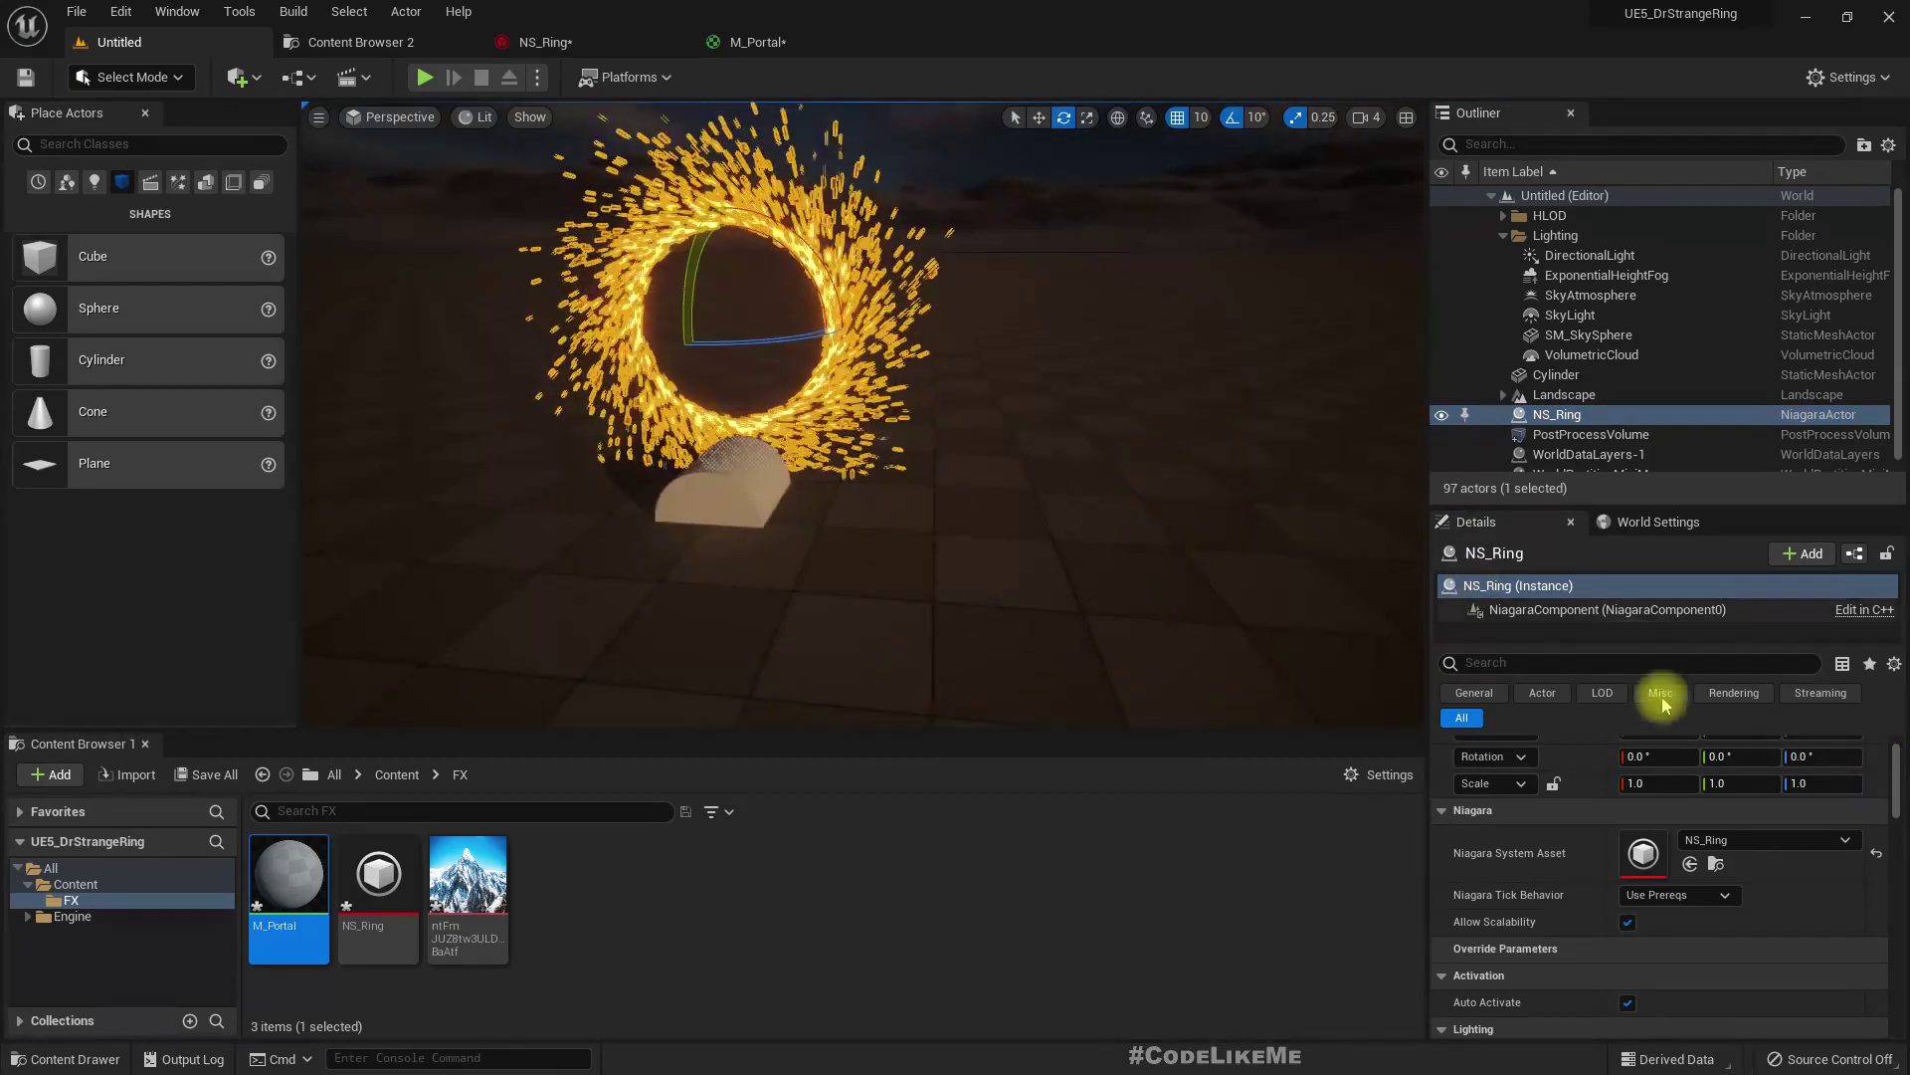
Copy the NS_Ring actor's location and paste it onto the Cylinder
{"action": "scroll", "coordinate": [1687, 806], "scroll_direction": "up", "scroll_amount": 1}
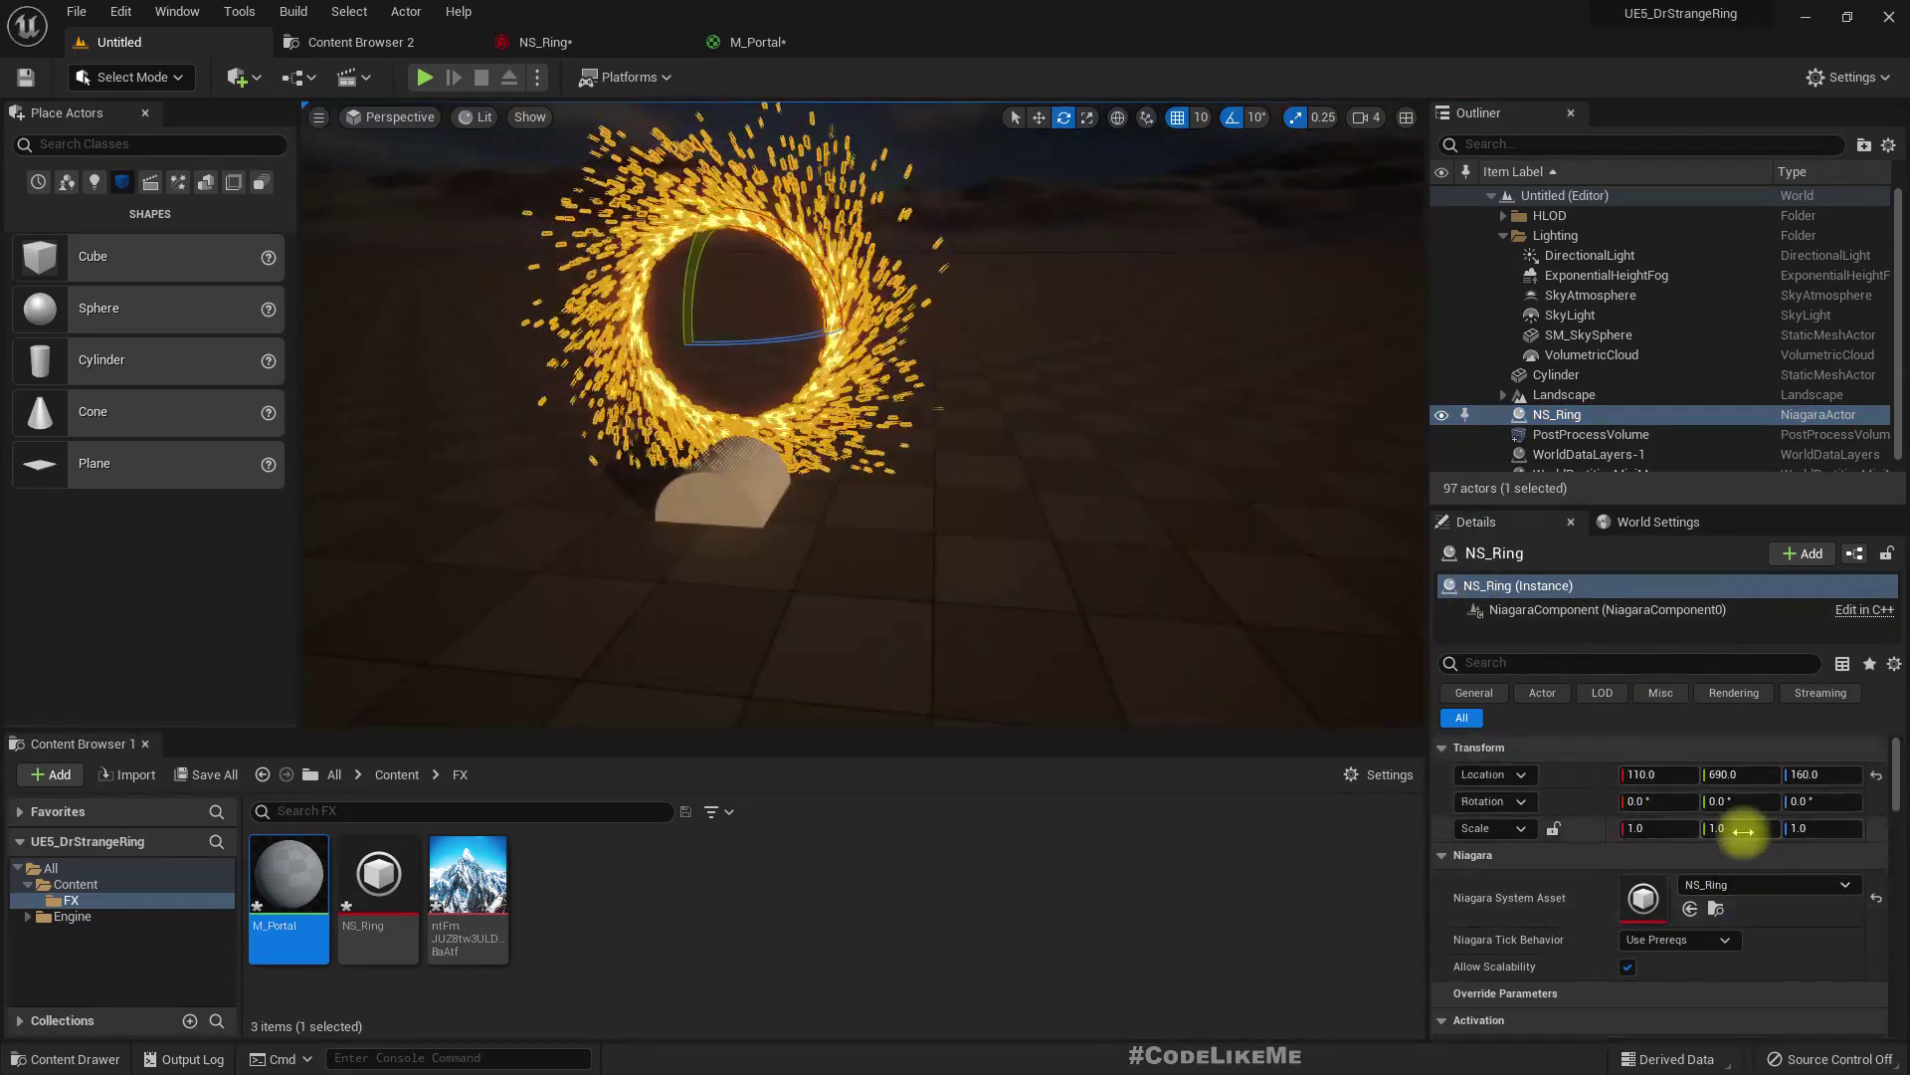
{"action": "right_click", "coordinate": [1590, 778]}
{"action": "left_click", "coordinate": [1653, 794]}
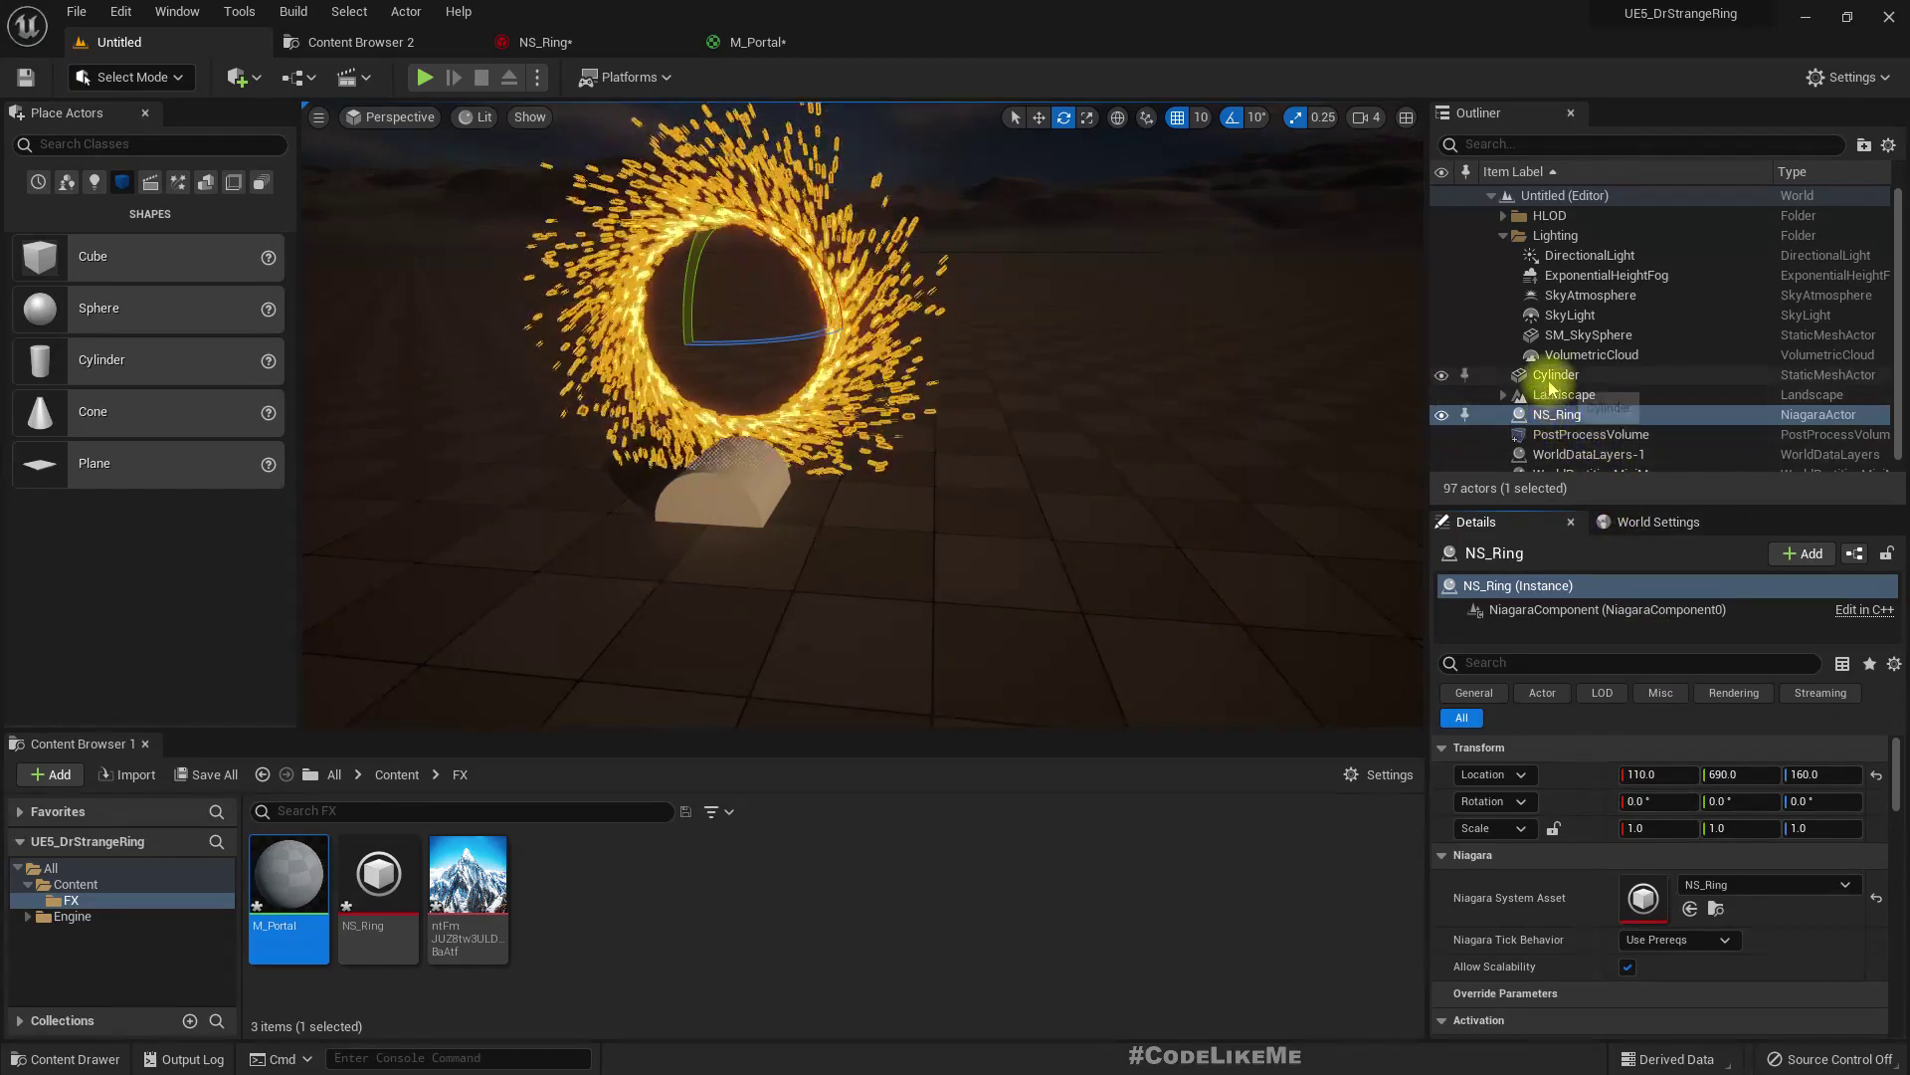
{"action": "left_click", "coordinate": [1555, 375]}
{"action": "right_click", "coordinate": [1589, 778]}
{"action": "left_click", "coordinate": [1622, 814]}
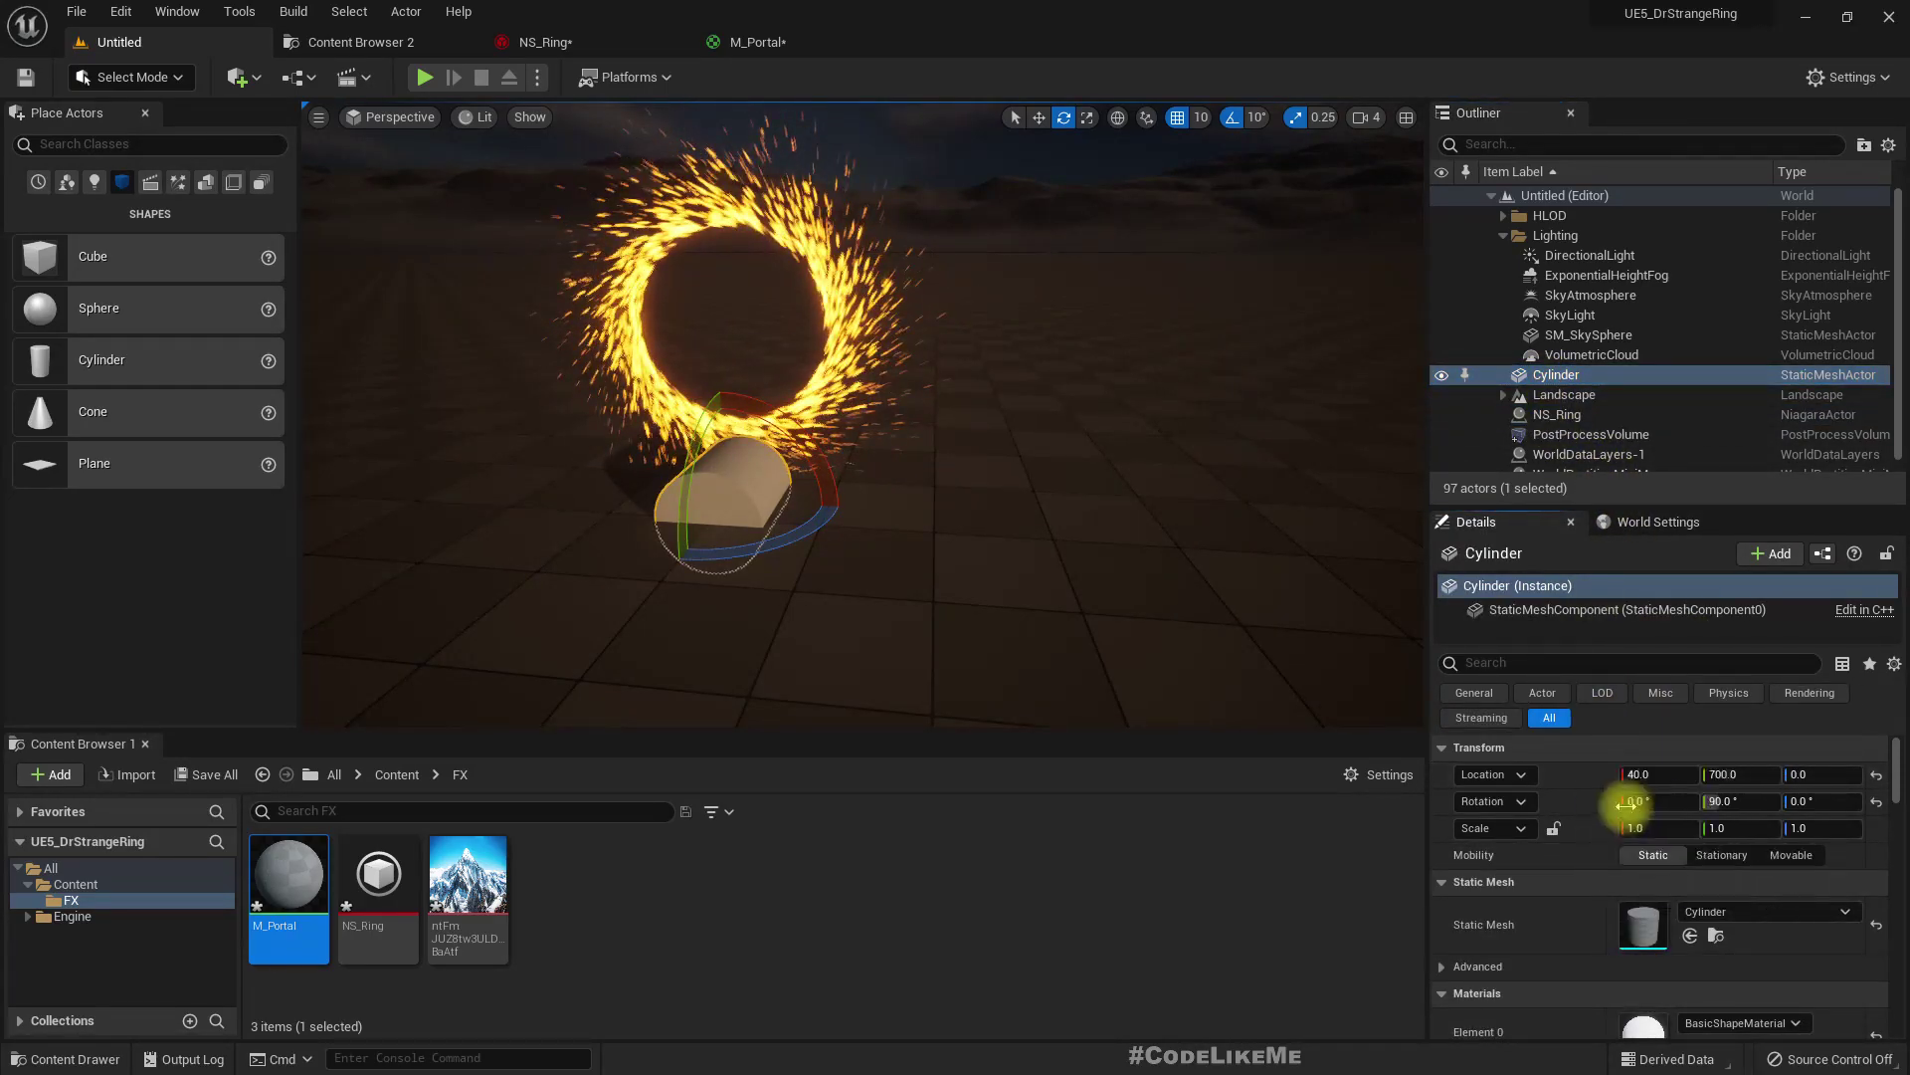
Scale the Cylinder to 2.0 in X, 2.0 in Y and 0.1 in Z so it forms a thin disc filling the ring
{"action": "right_click_drag", "start_coordinate": [985, 525], "coordinate": [883, 474]}
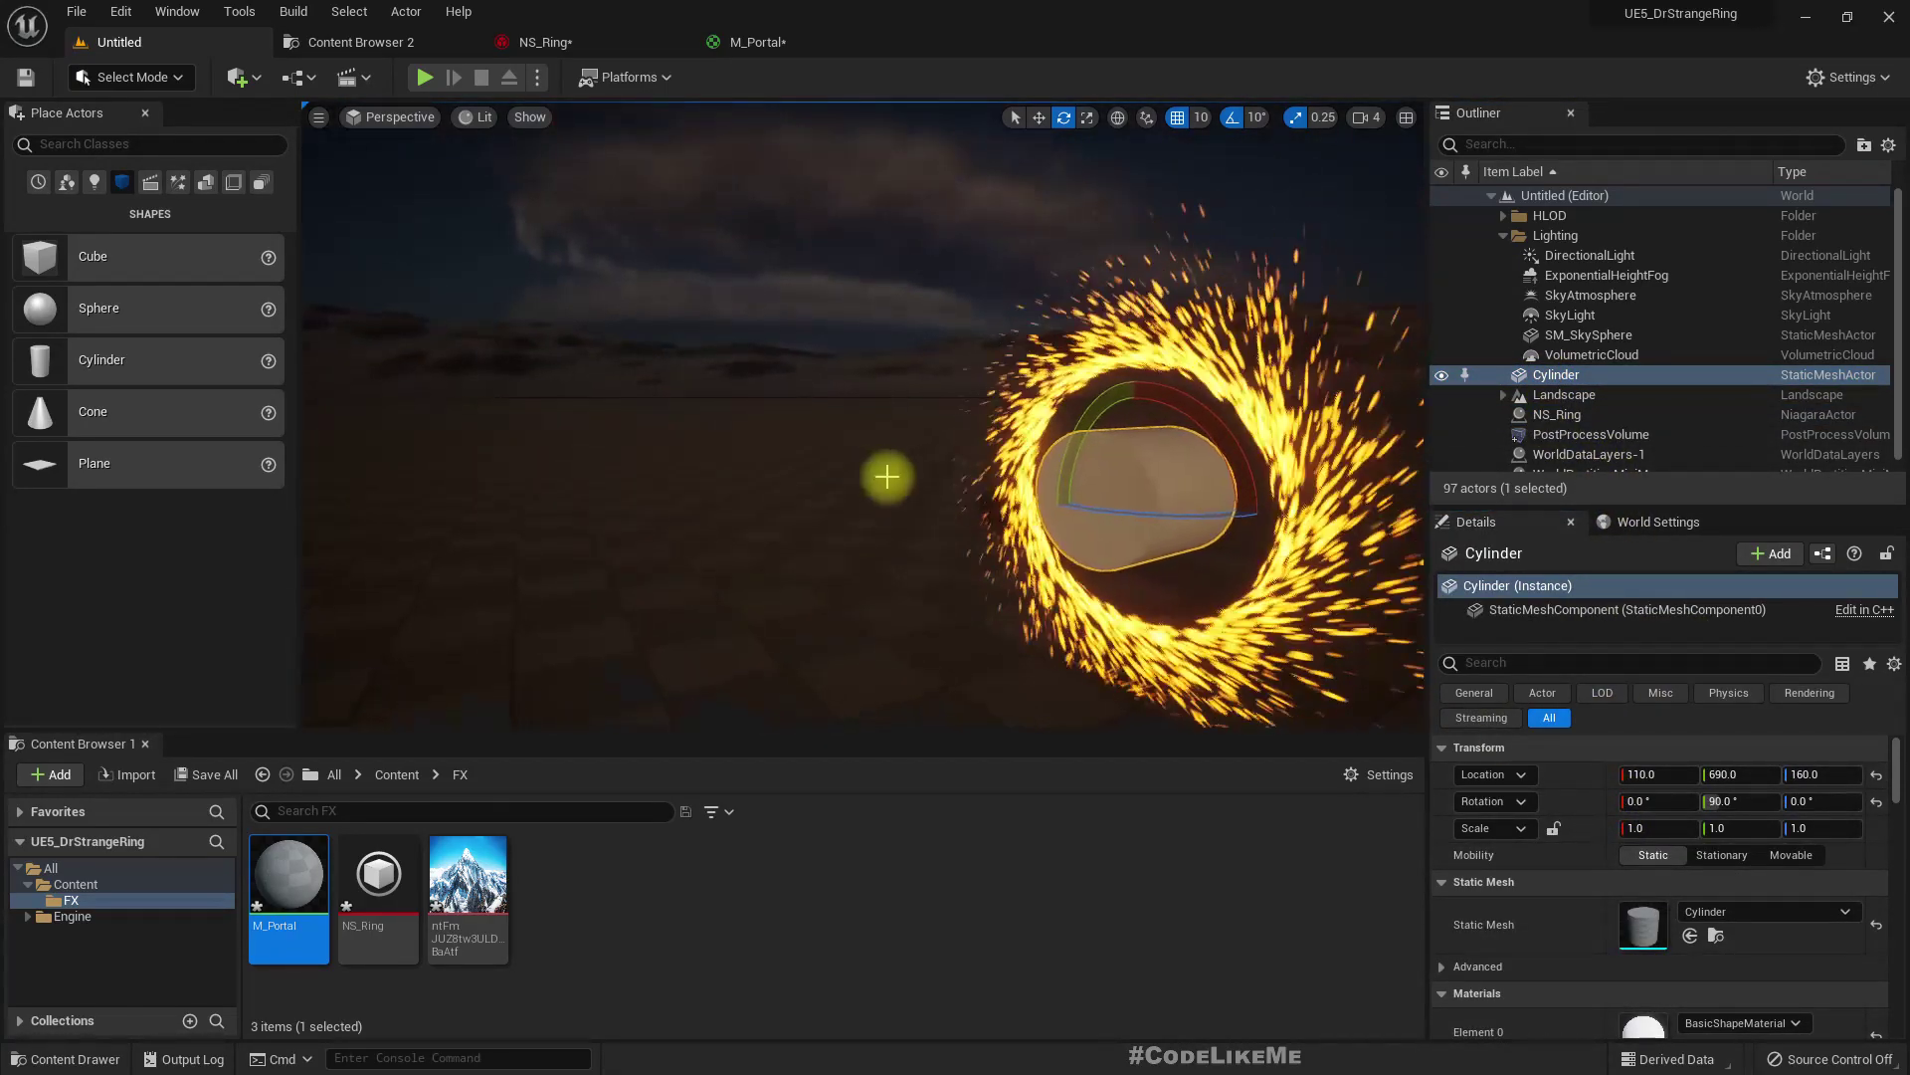
{"action": "key", "text": "r"}
{"action": "left_click_drag", "start_coordinate": [1084, 498], "coordinate": [1092, 500]}
{"action": "right_click_drag", "start_coordinate": [1092, 500], "coordinate": [1082, 448]}
{"action": "key", "text": "w"}
{"action": "left_click_drag", "start_coordinate": [1129, 551], "coordinate": [1137, 524]}
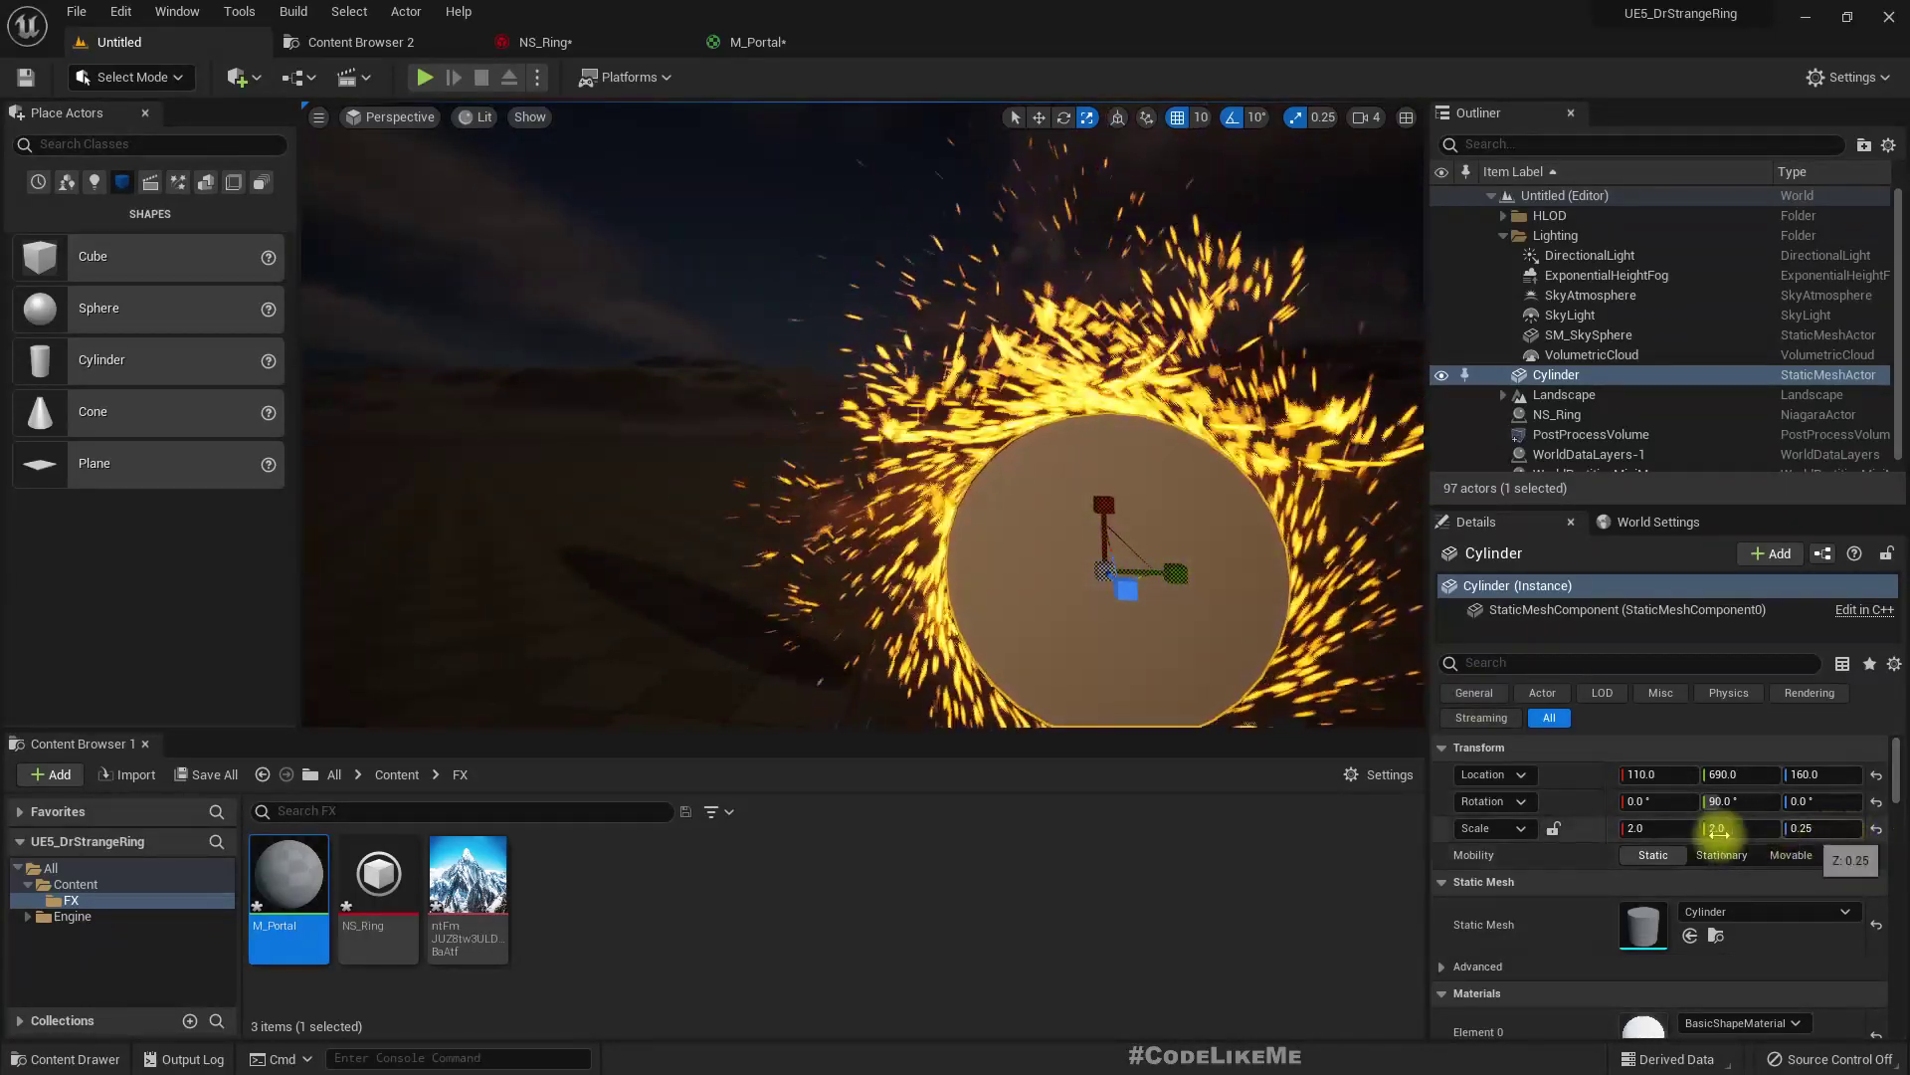
{"action": "left_click", "coordinate": [1847, 830]}
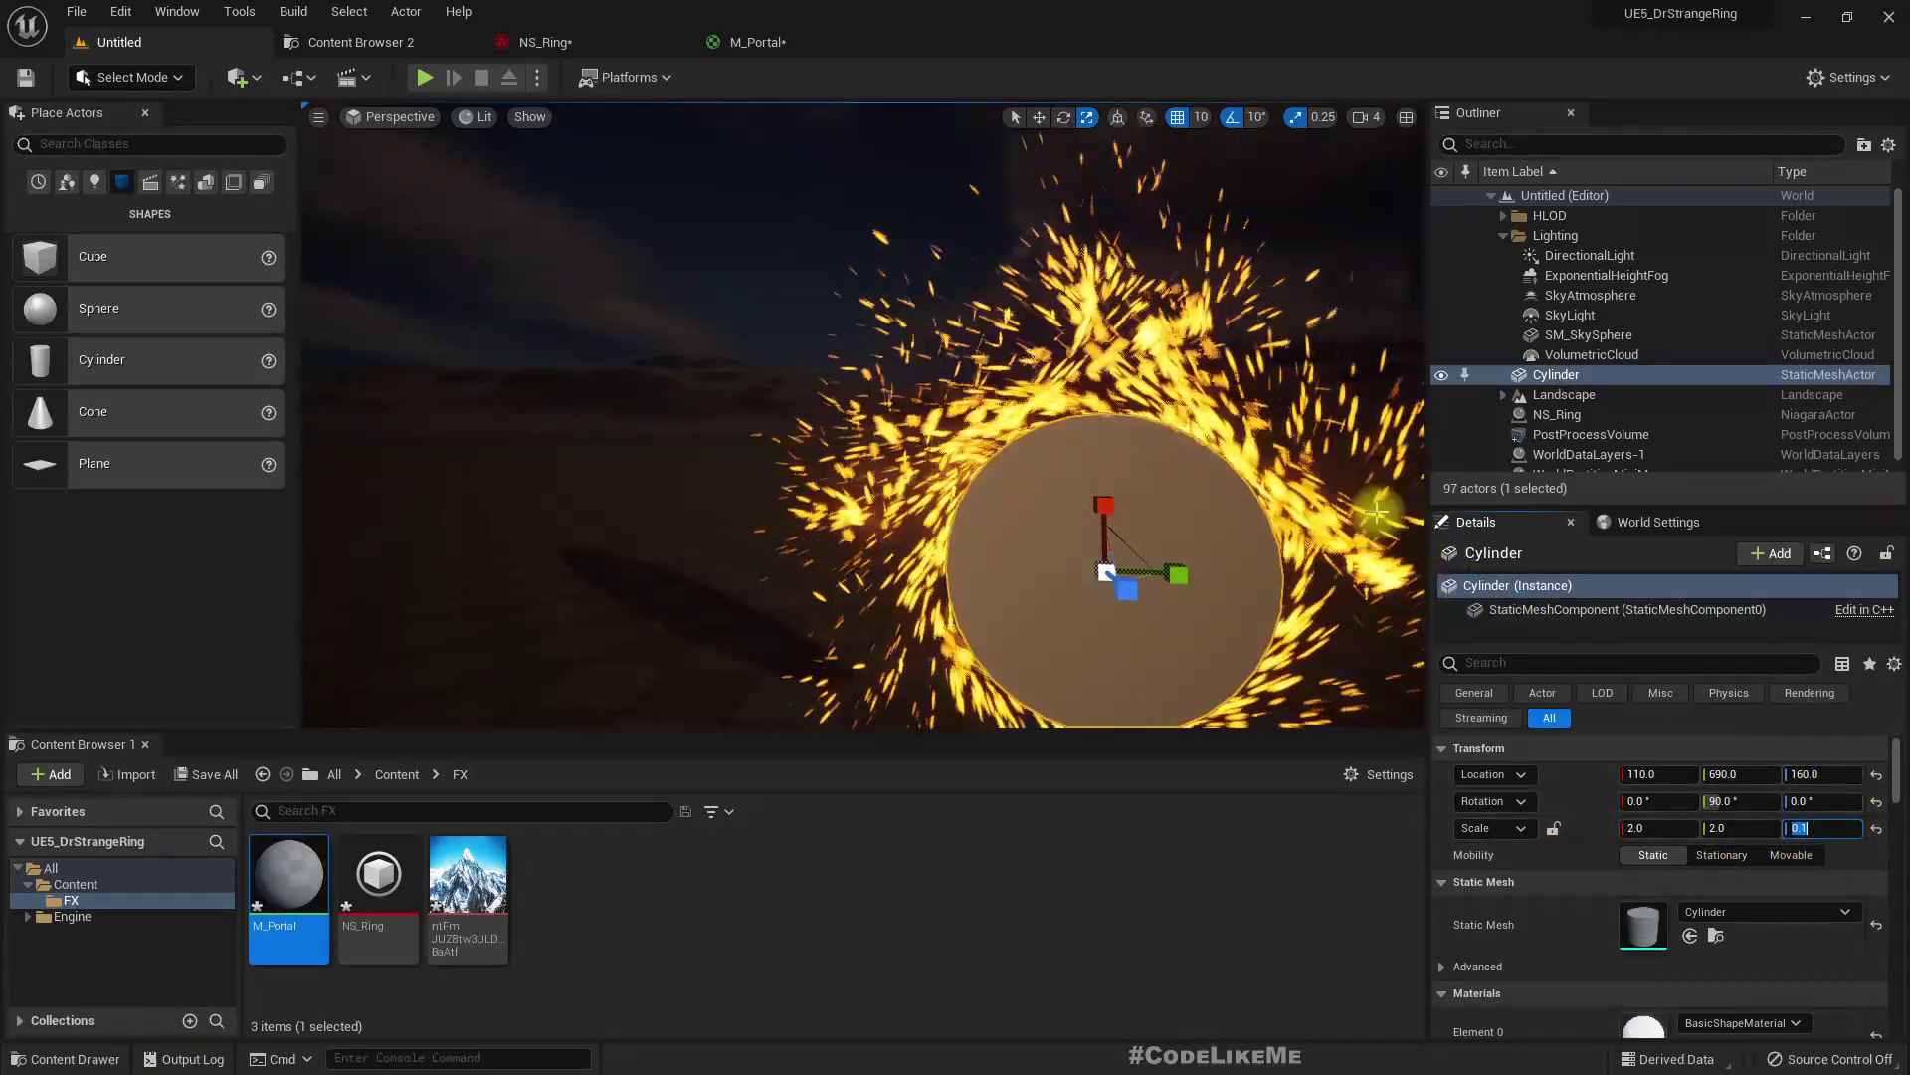
{"action": "mouse_move", "coordinate": [1255, 492]}
{"action": "right_mouse_down"}
{"action": "mouse_move", "coordinate": [1094, 492]}
{"action": "mouse_move", "coordinate": [1413, 491]}
{"action": "mouse_move", "coordinate": [1244, 493]}
{"action": "right_mouse_up"}
Set the Cylinder's collision preset to NoCollision
{"action": "scroll", "coordinate": [1781, 928], "scroll_direction": "down", "scroll_amount": 10}
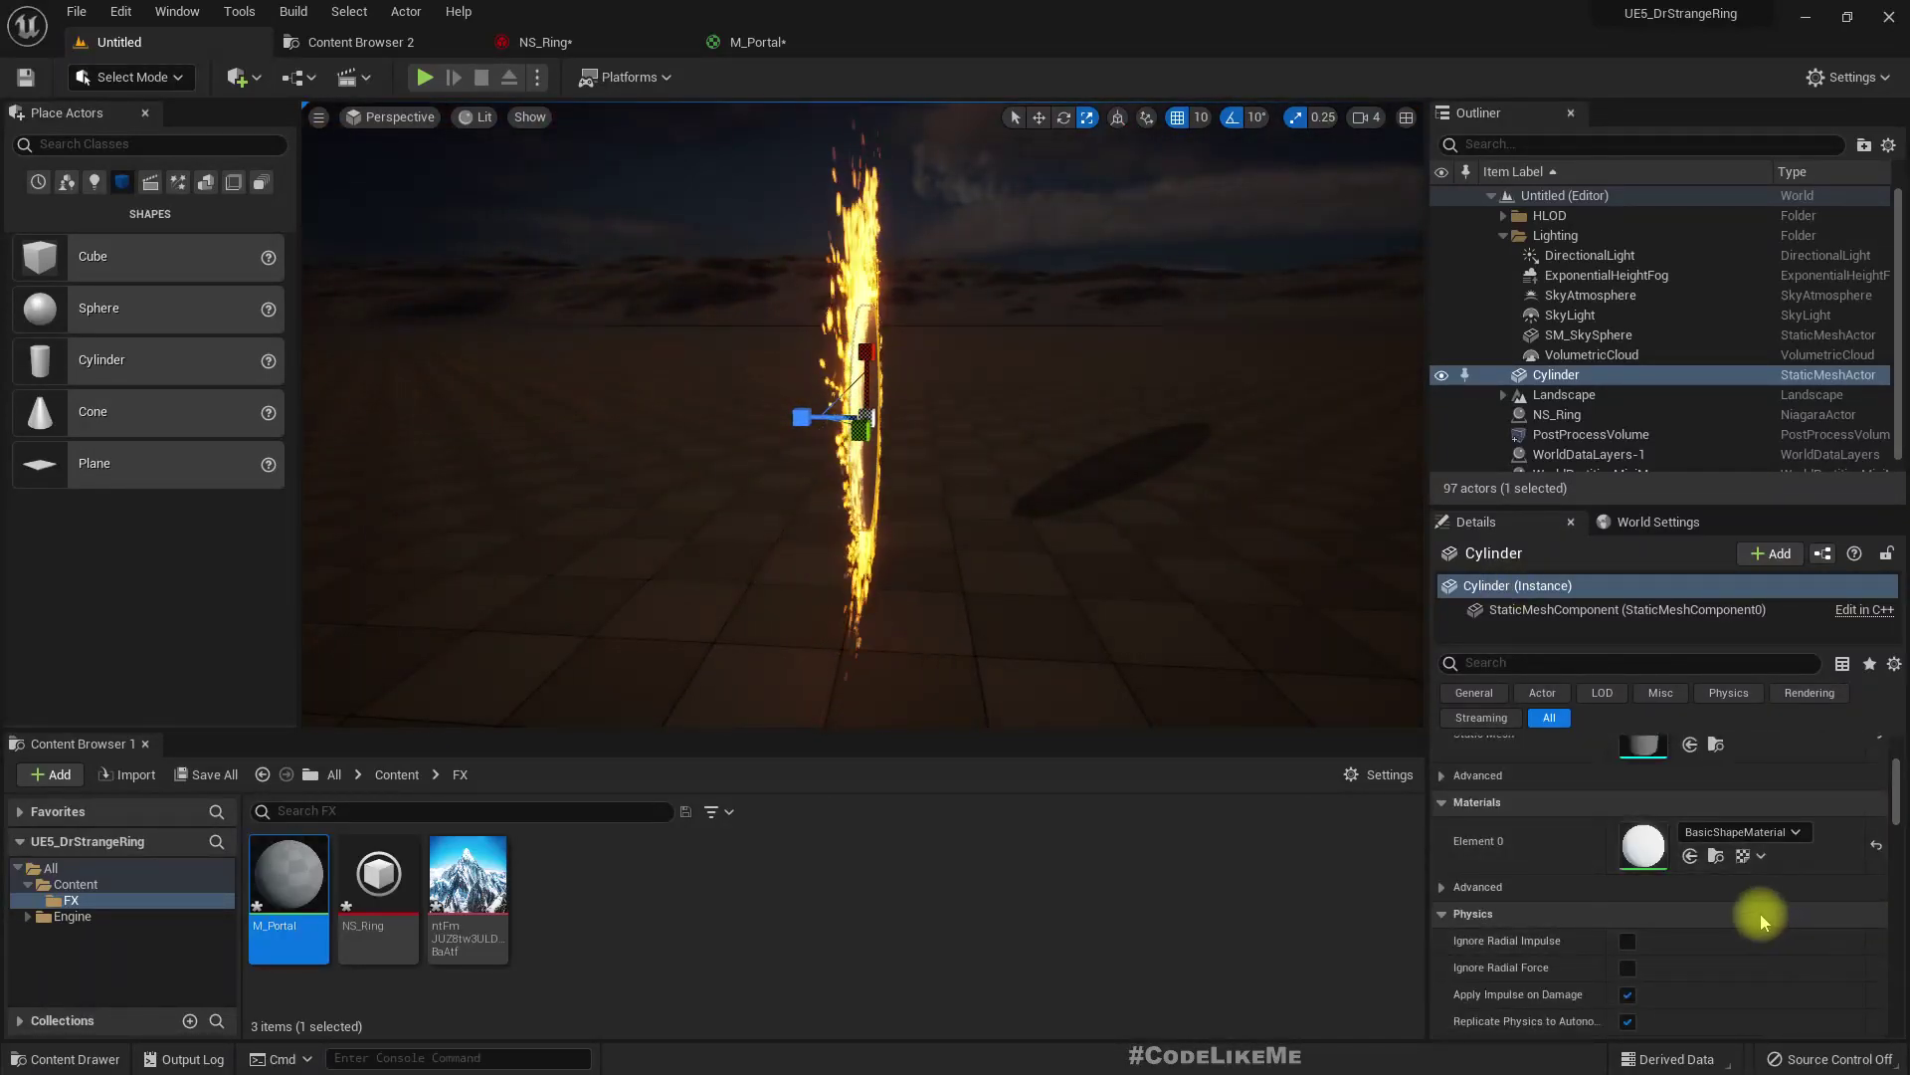
{"action": "scroll", "coordinate": [1751, 925], "scroll_direction": "down", "scroll_amount": 4}
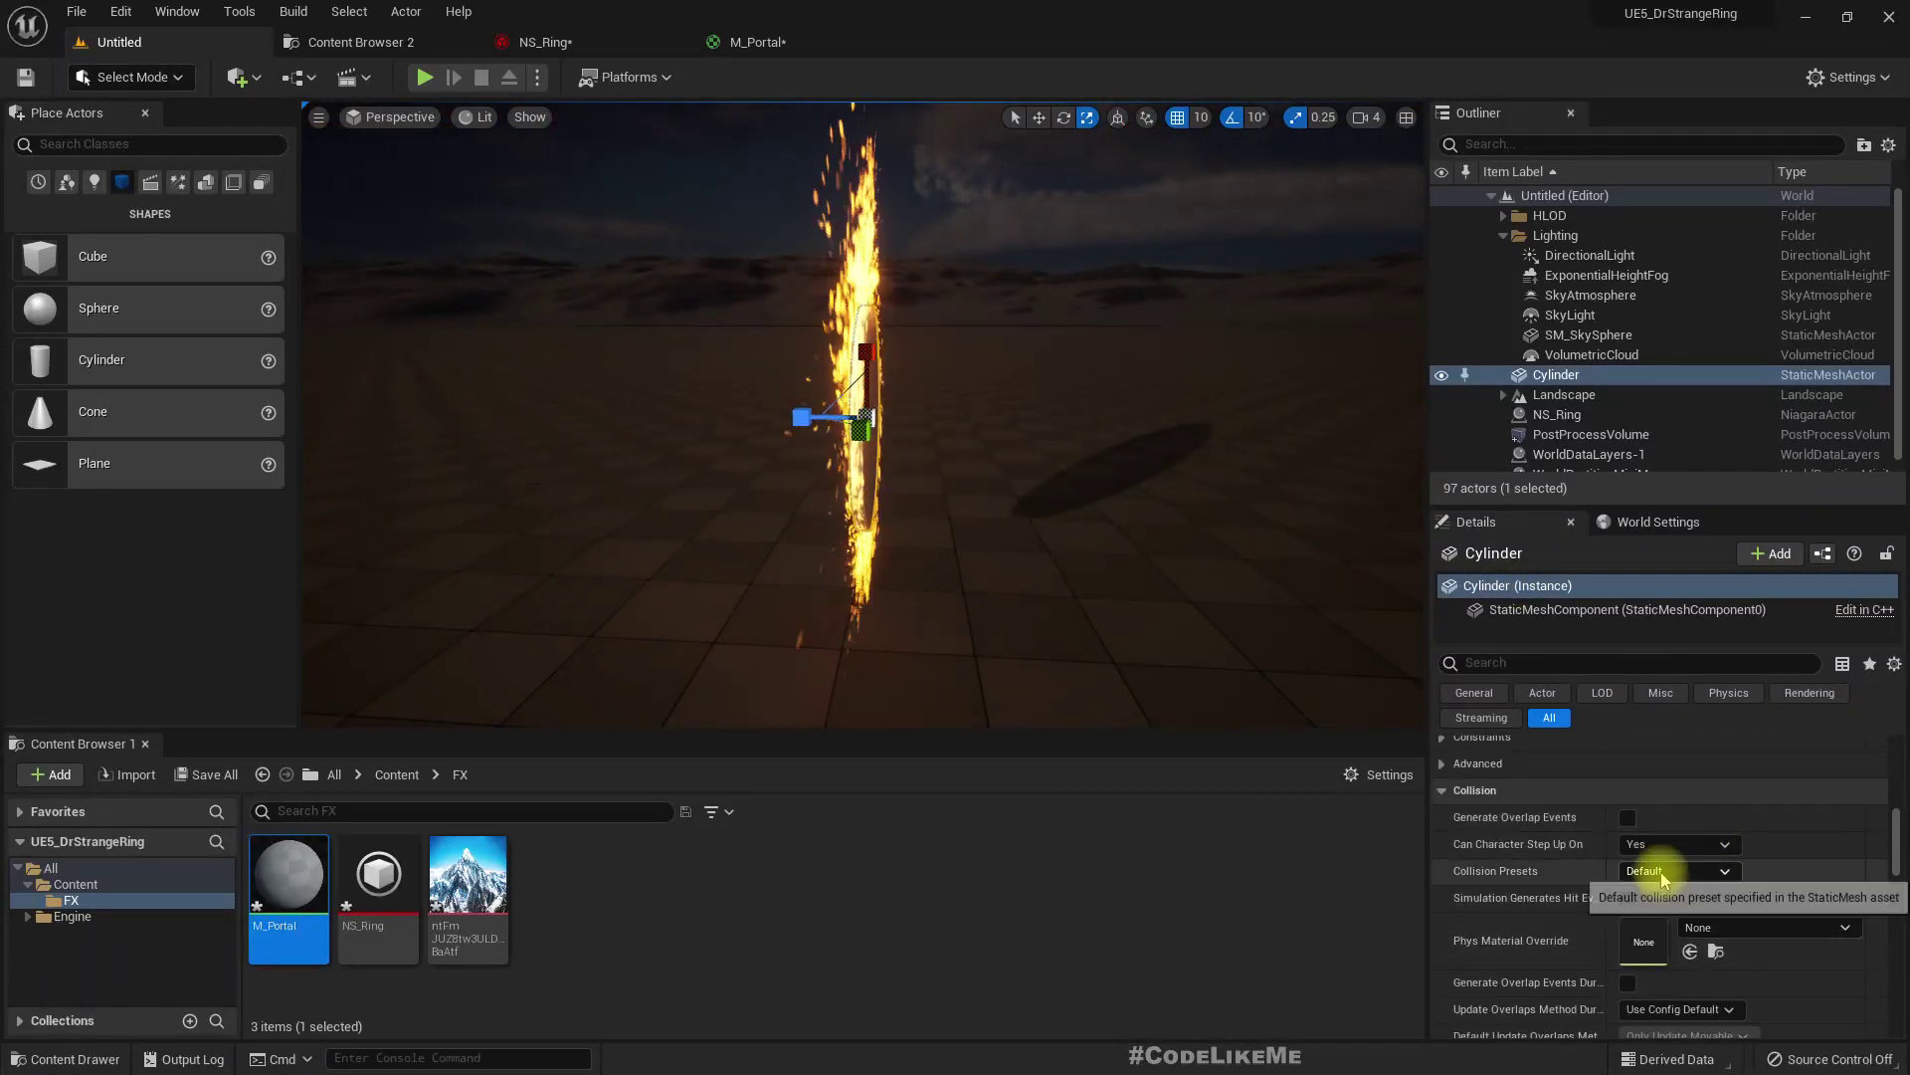
{"action": "left_click", "coordinate": [1663, 872]}
{"action": "left_click", "coordinate": [1653, 528]}
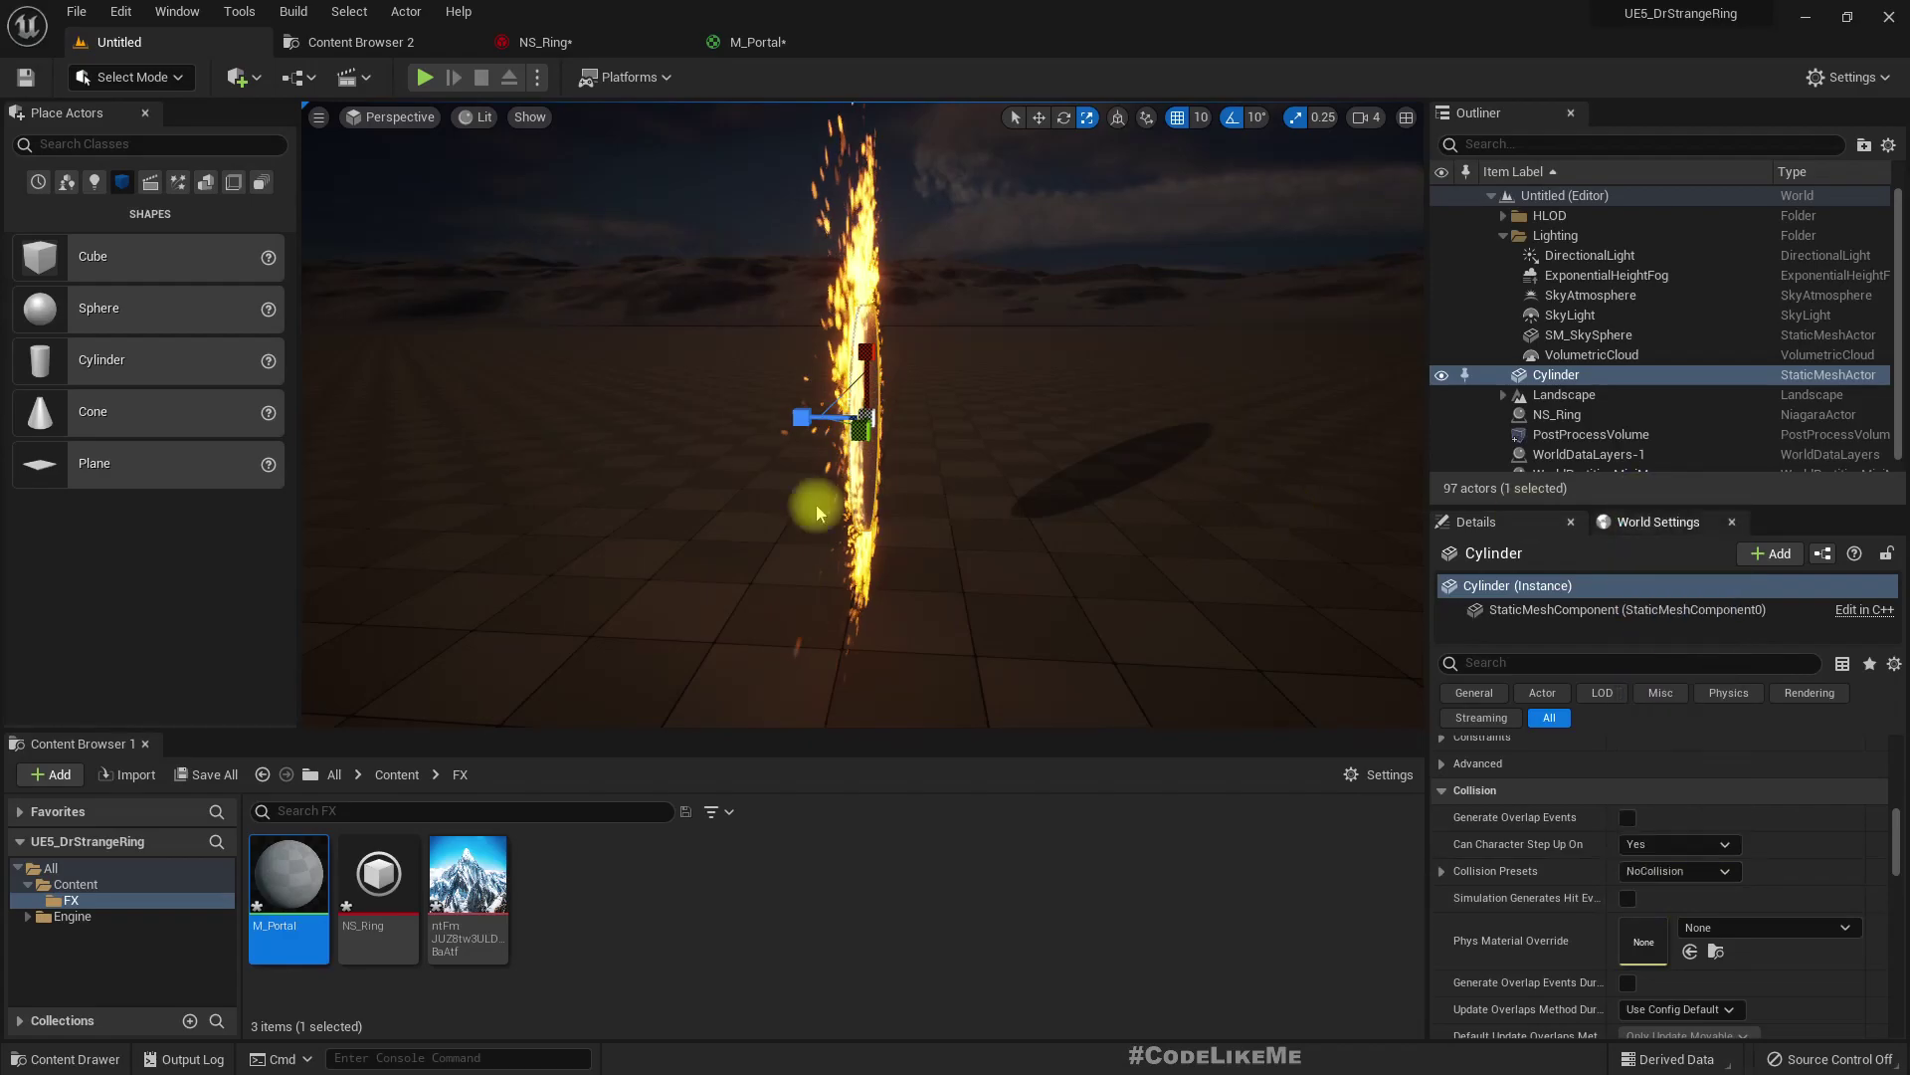
{"action": "right_click_drag", "start_coordinate": [815, 505], "coordinate": [756, 497]}
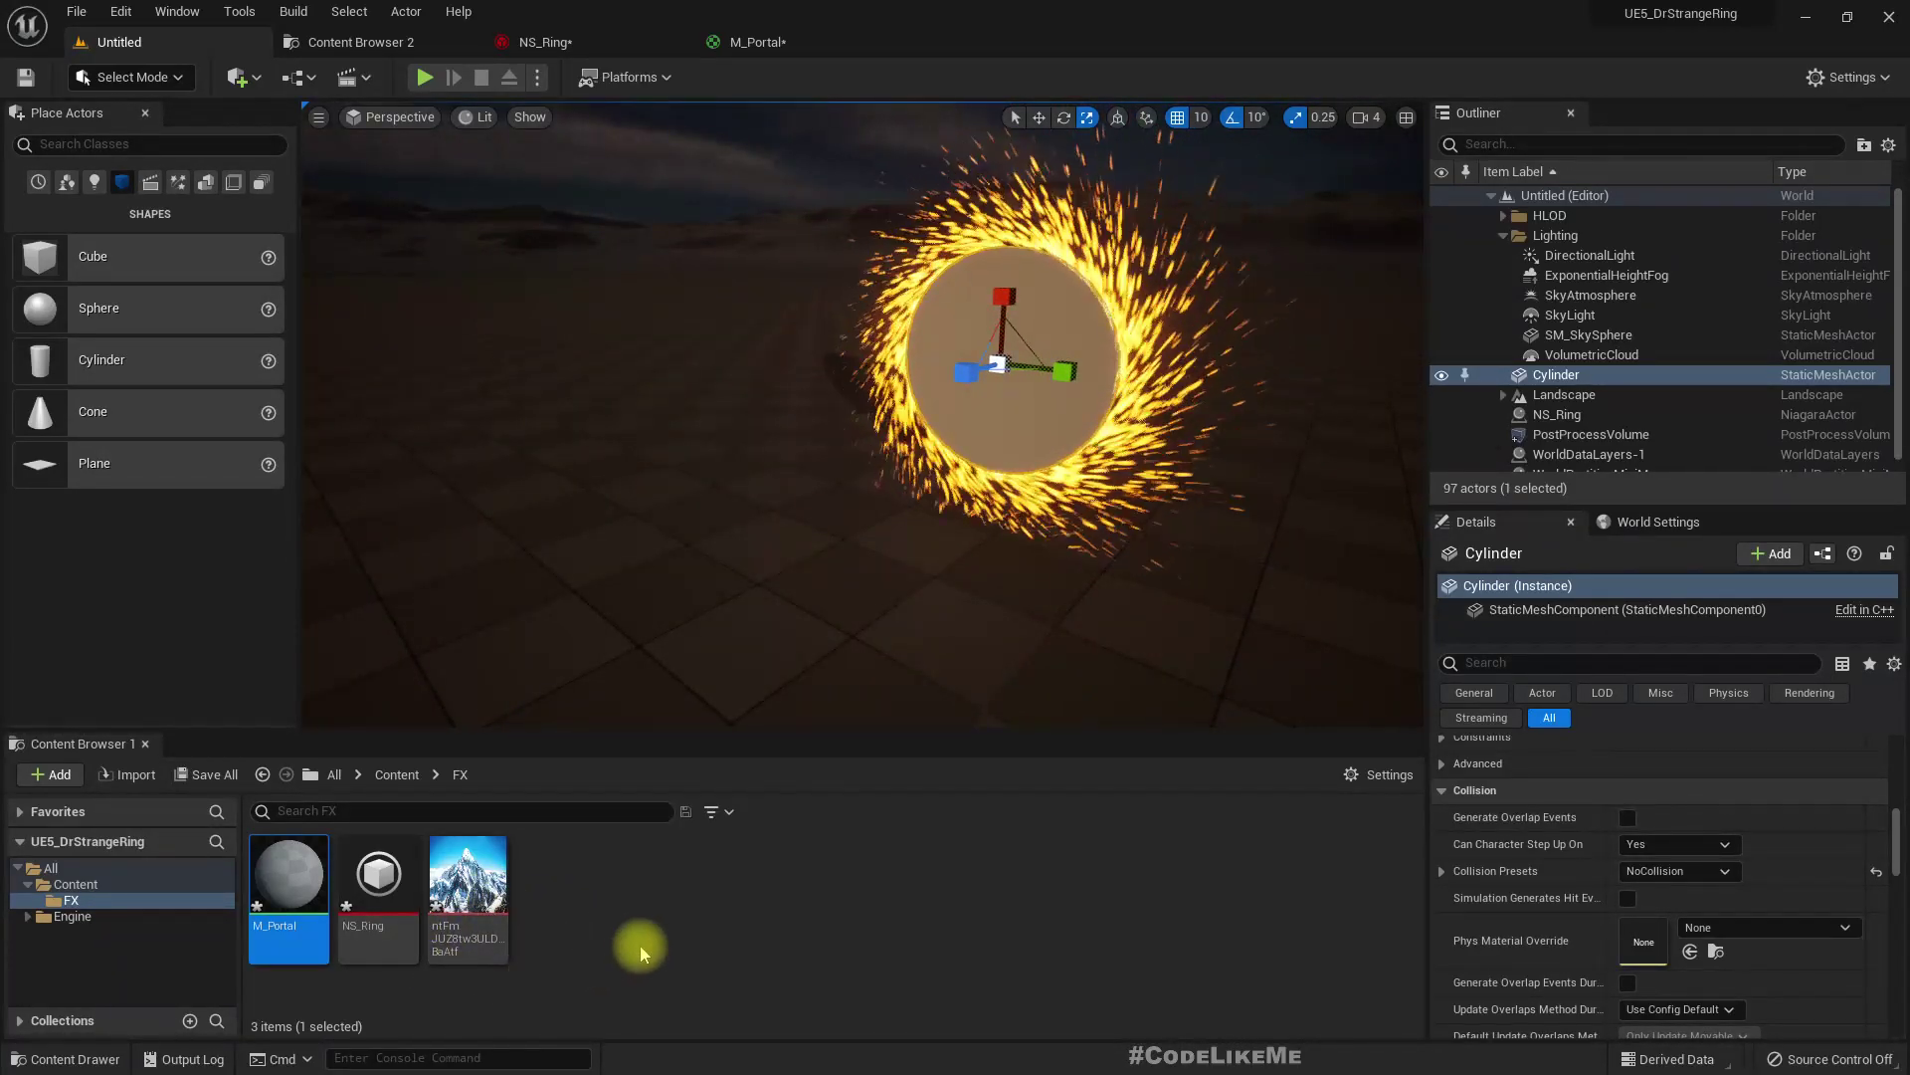
Apply the pending M_Portal material changes and return to the level
{"action": "scroll", "coordinate": [1761, 886], "scroll_direction": "down", "scroll_amount": 1}
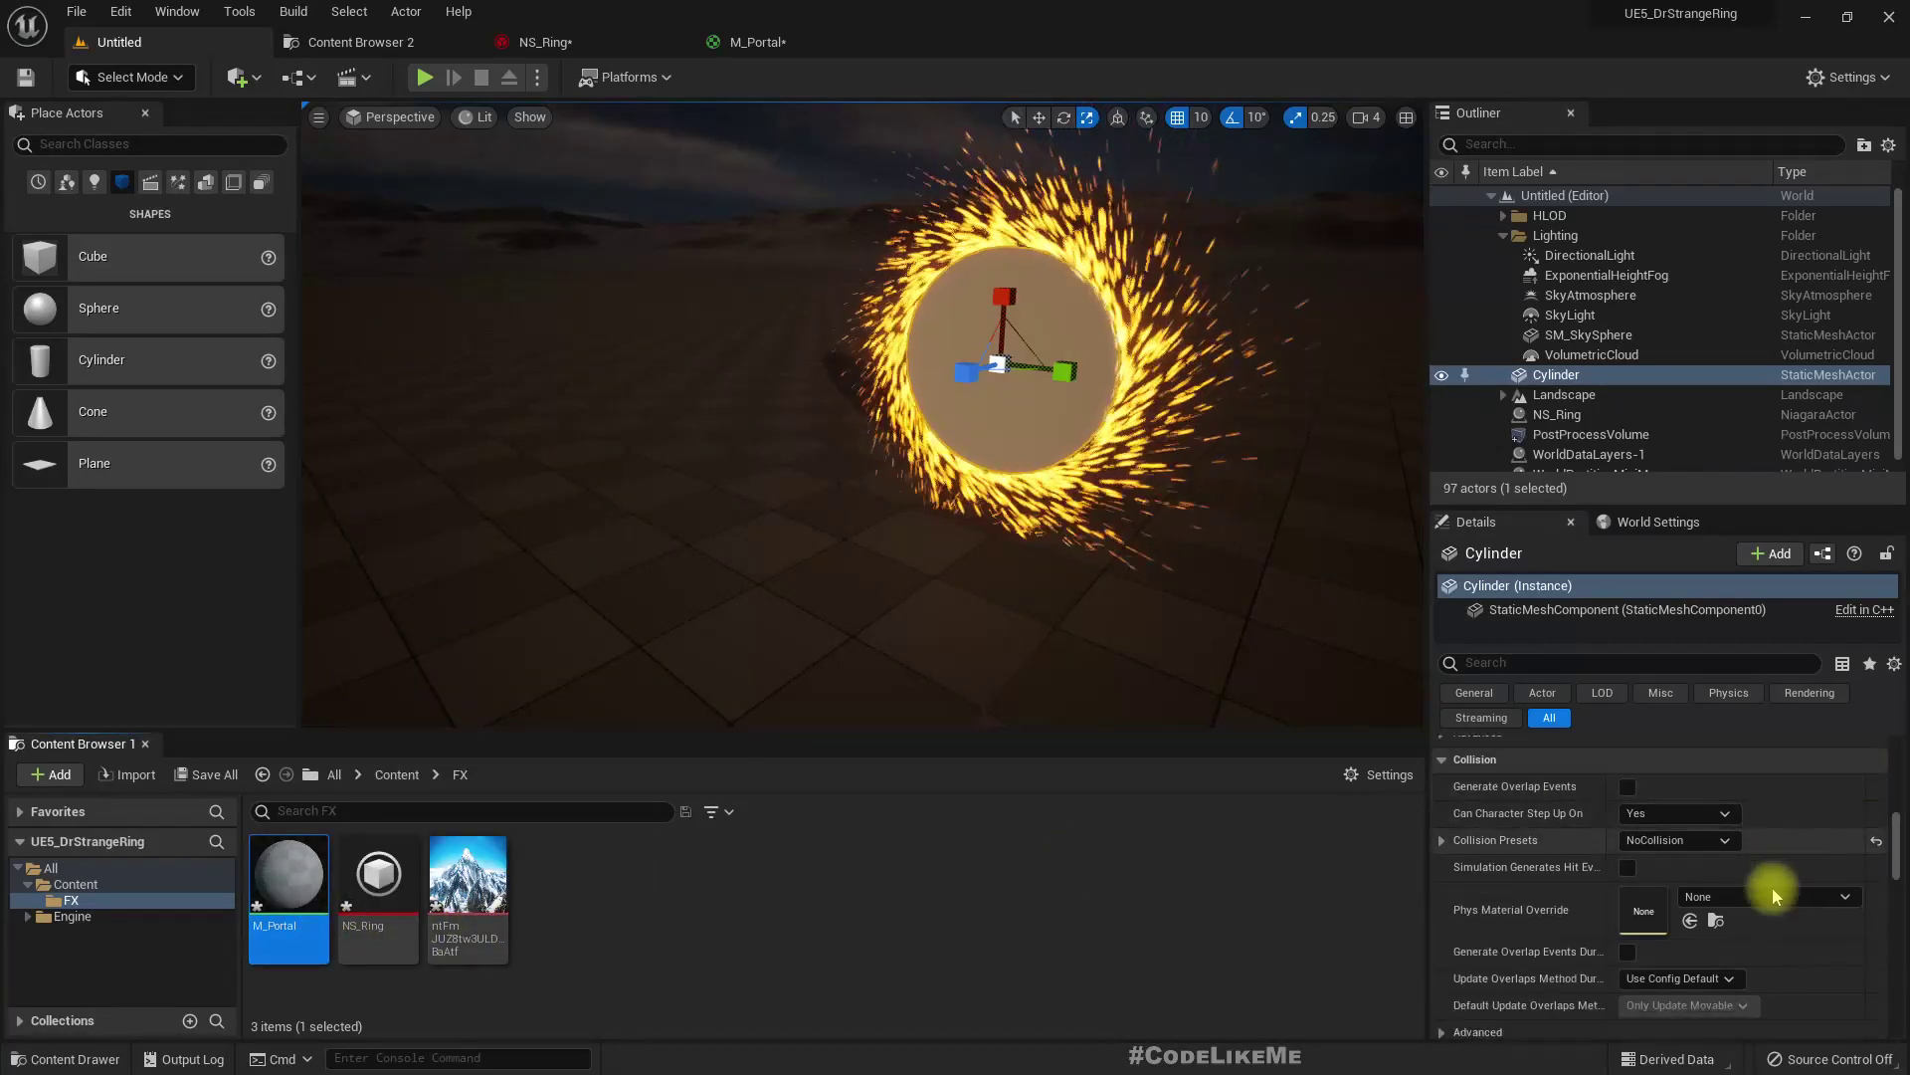
{"action": "left_click", "coordinate": [718, 46]}
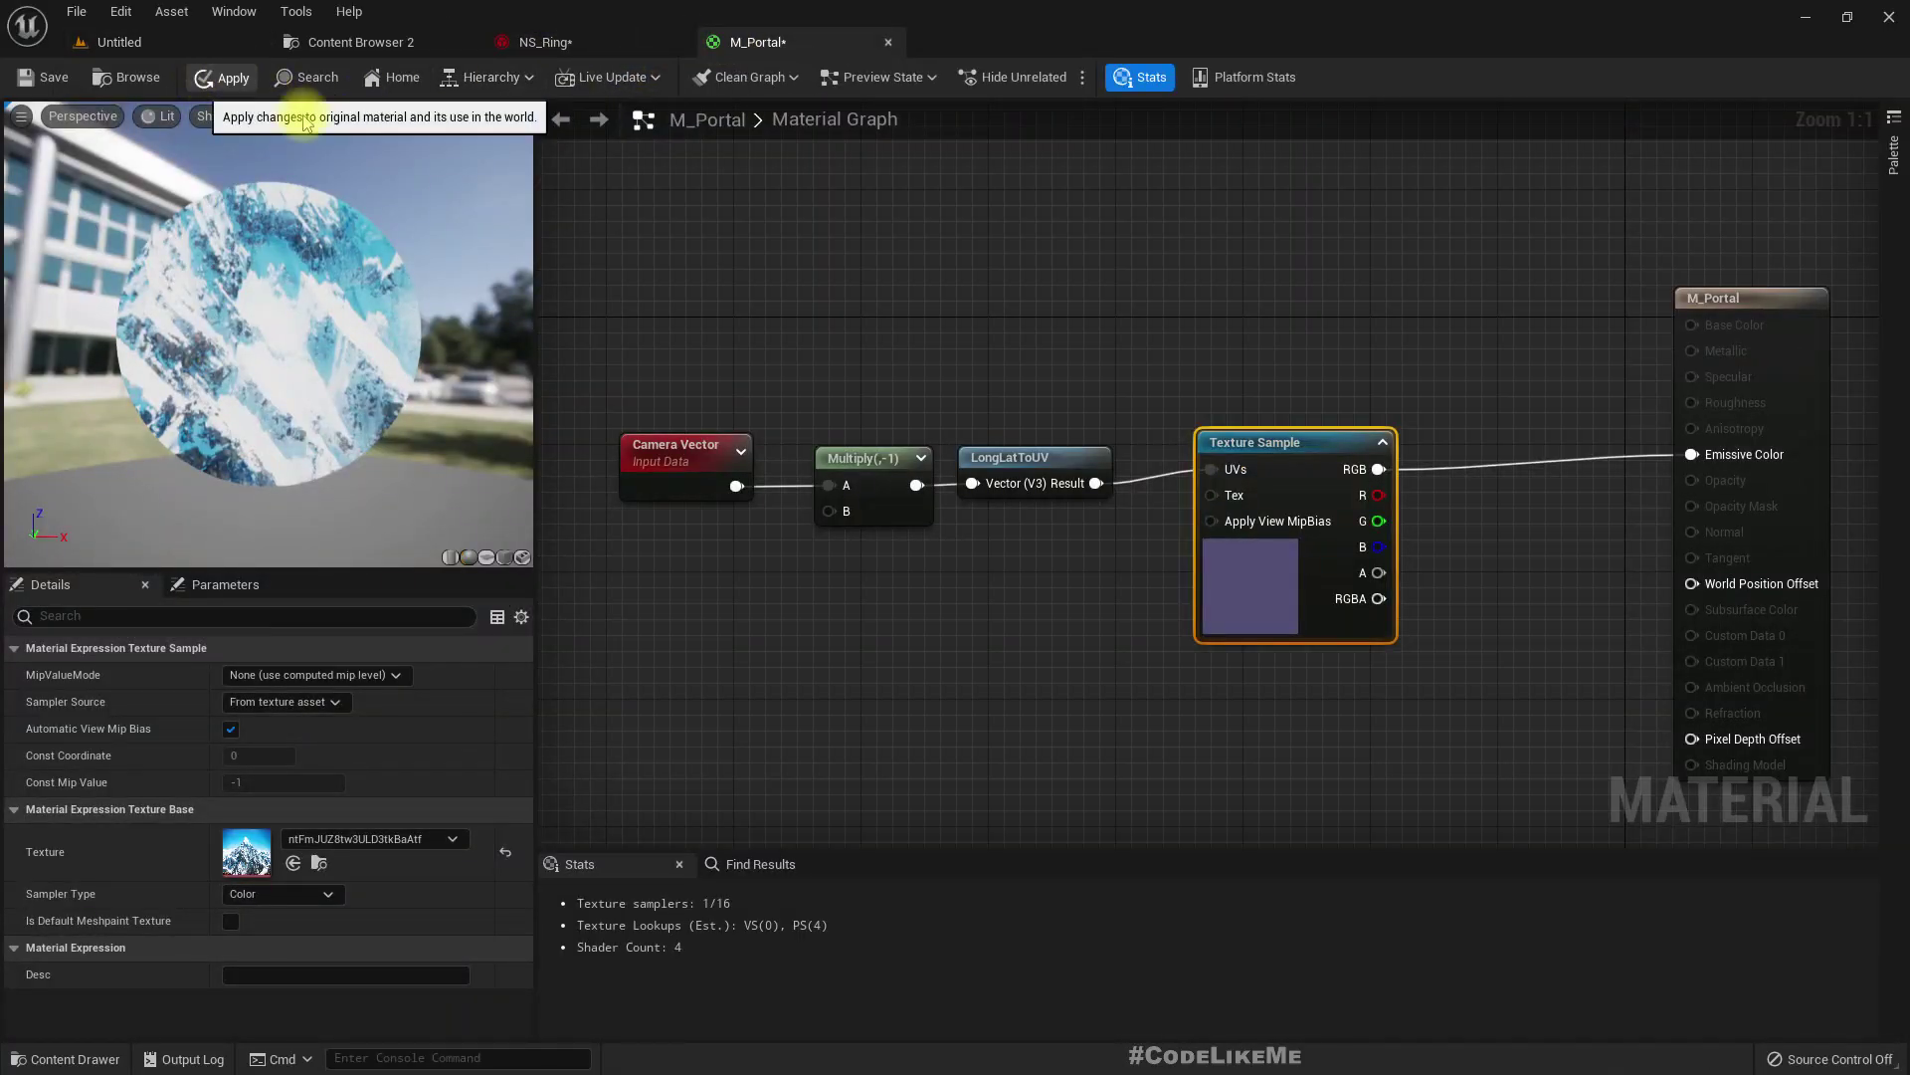
{"action": "left_click", "coordinate": [231, 81]}
{"action": "left_click", "coordinate": [122, 44]}
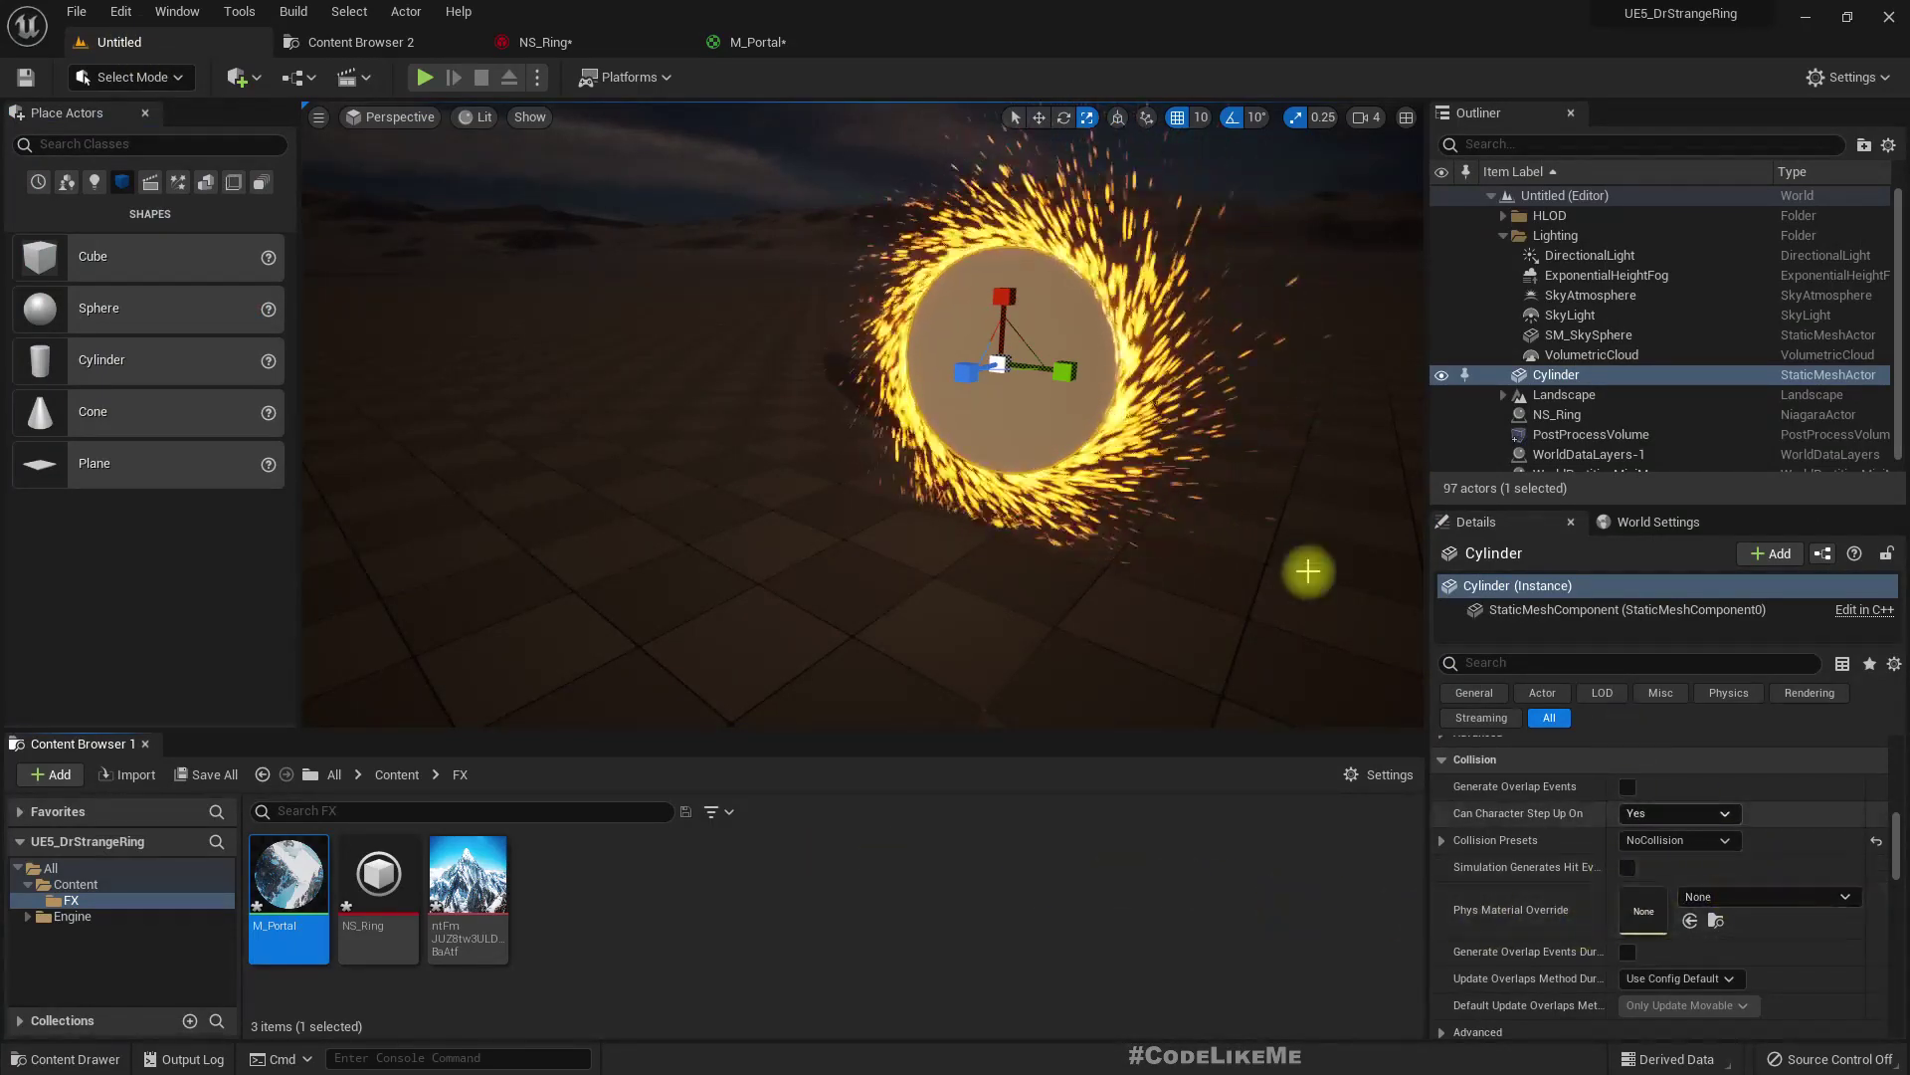
Assign the M_Portal material to Element 0 of the Cylinder and check the disc inside the ring
{"action": "left_click", "coordinate": [1567, 374]}
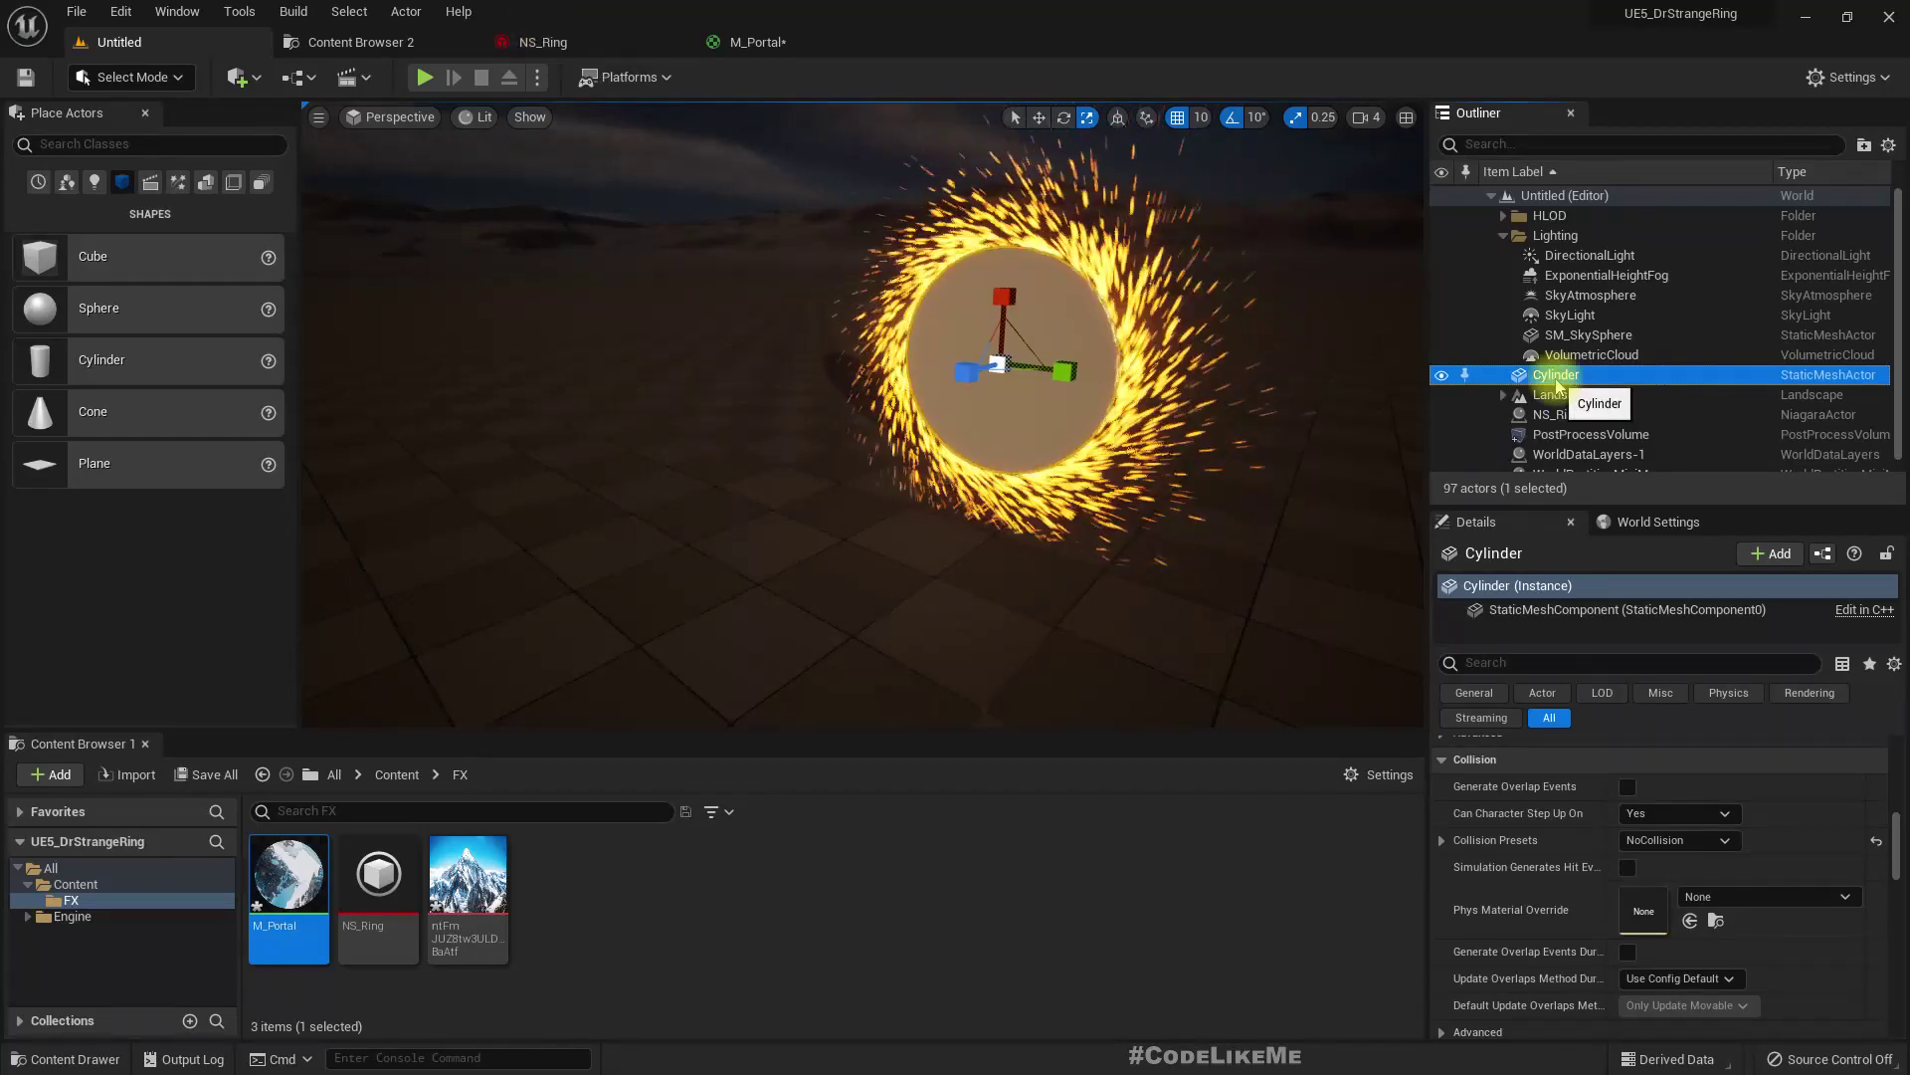
{"action": "scroll", "coordinate": [1771, 855], "scroll_direction": "down", "scroll_amount": 2}
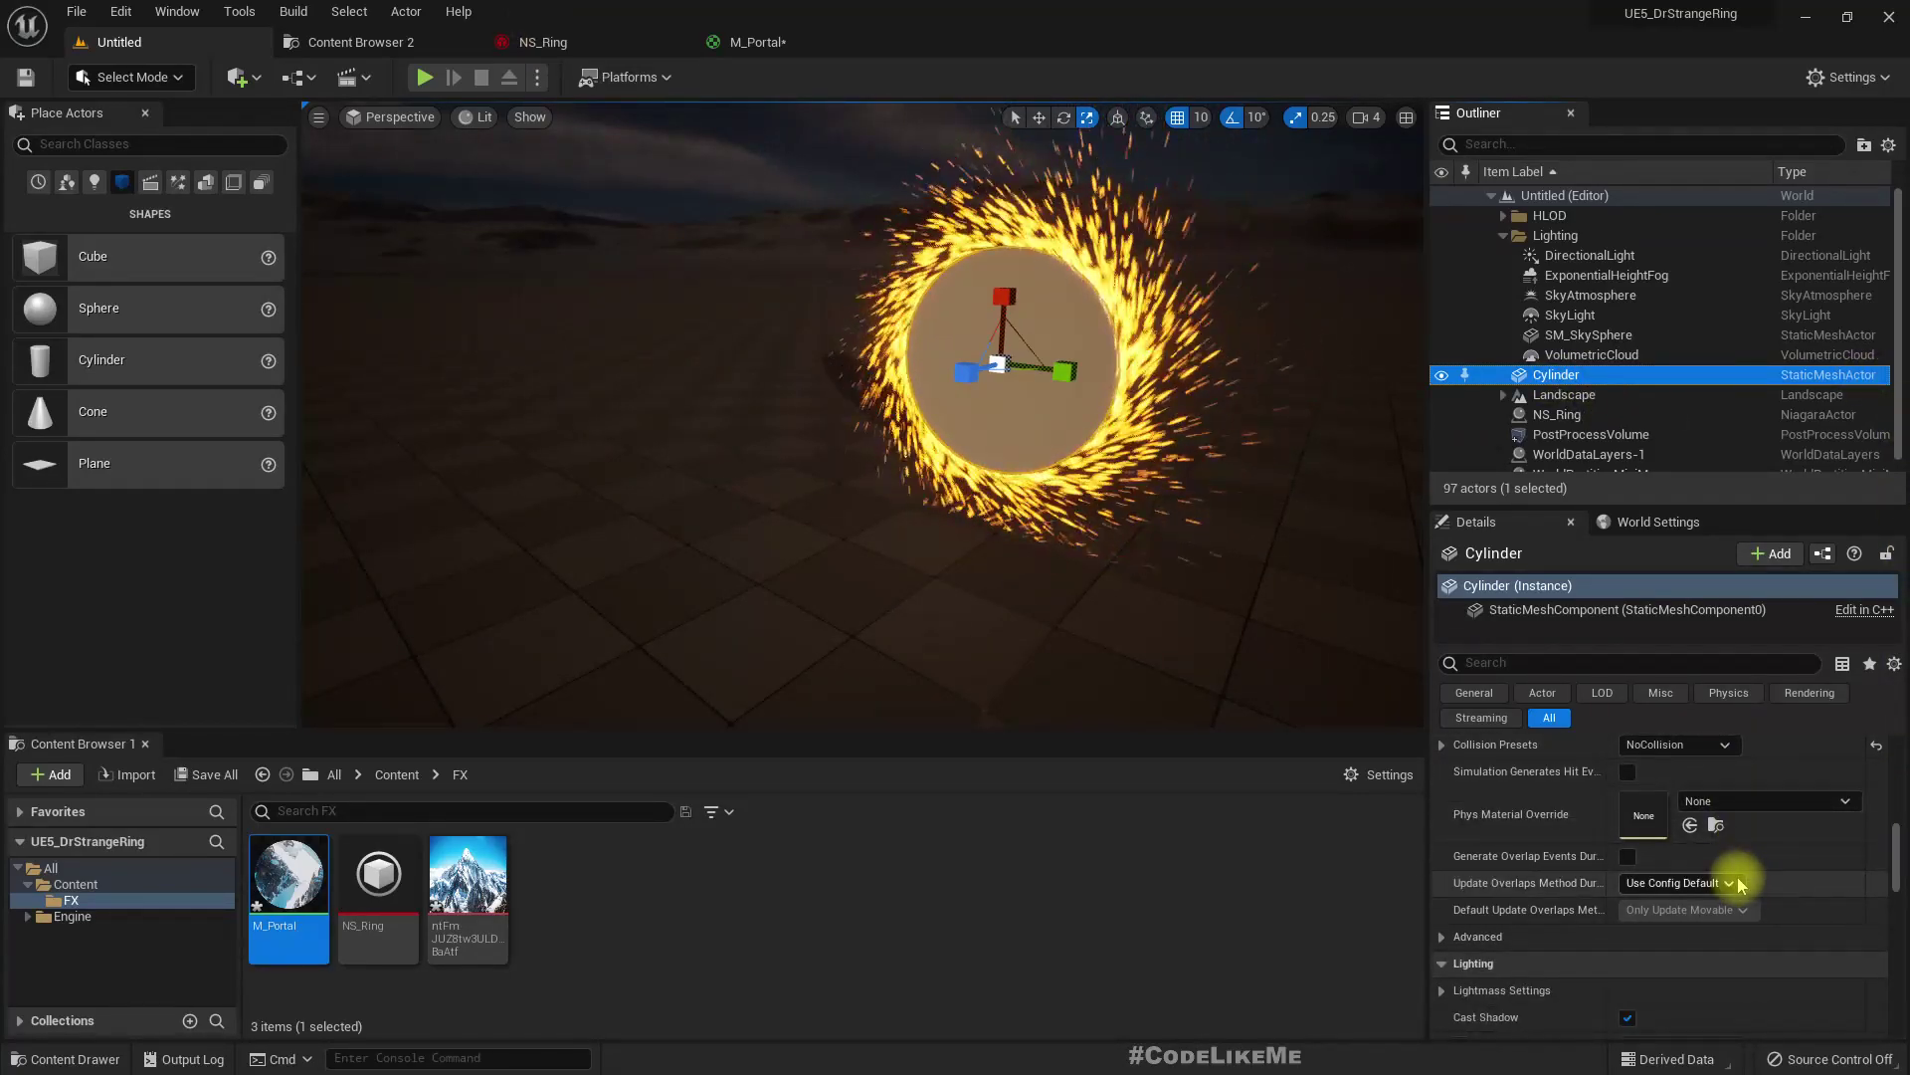
{"action": "scroll", "coordinate": [1737, 880], "scroll_direction": "up", "scroll_amount": 6}
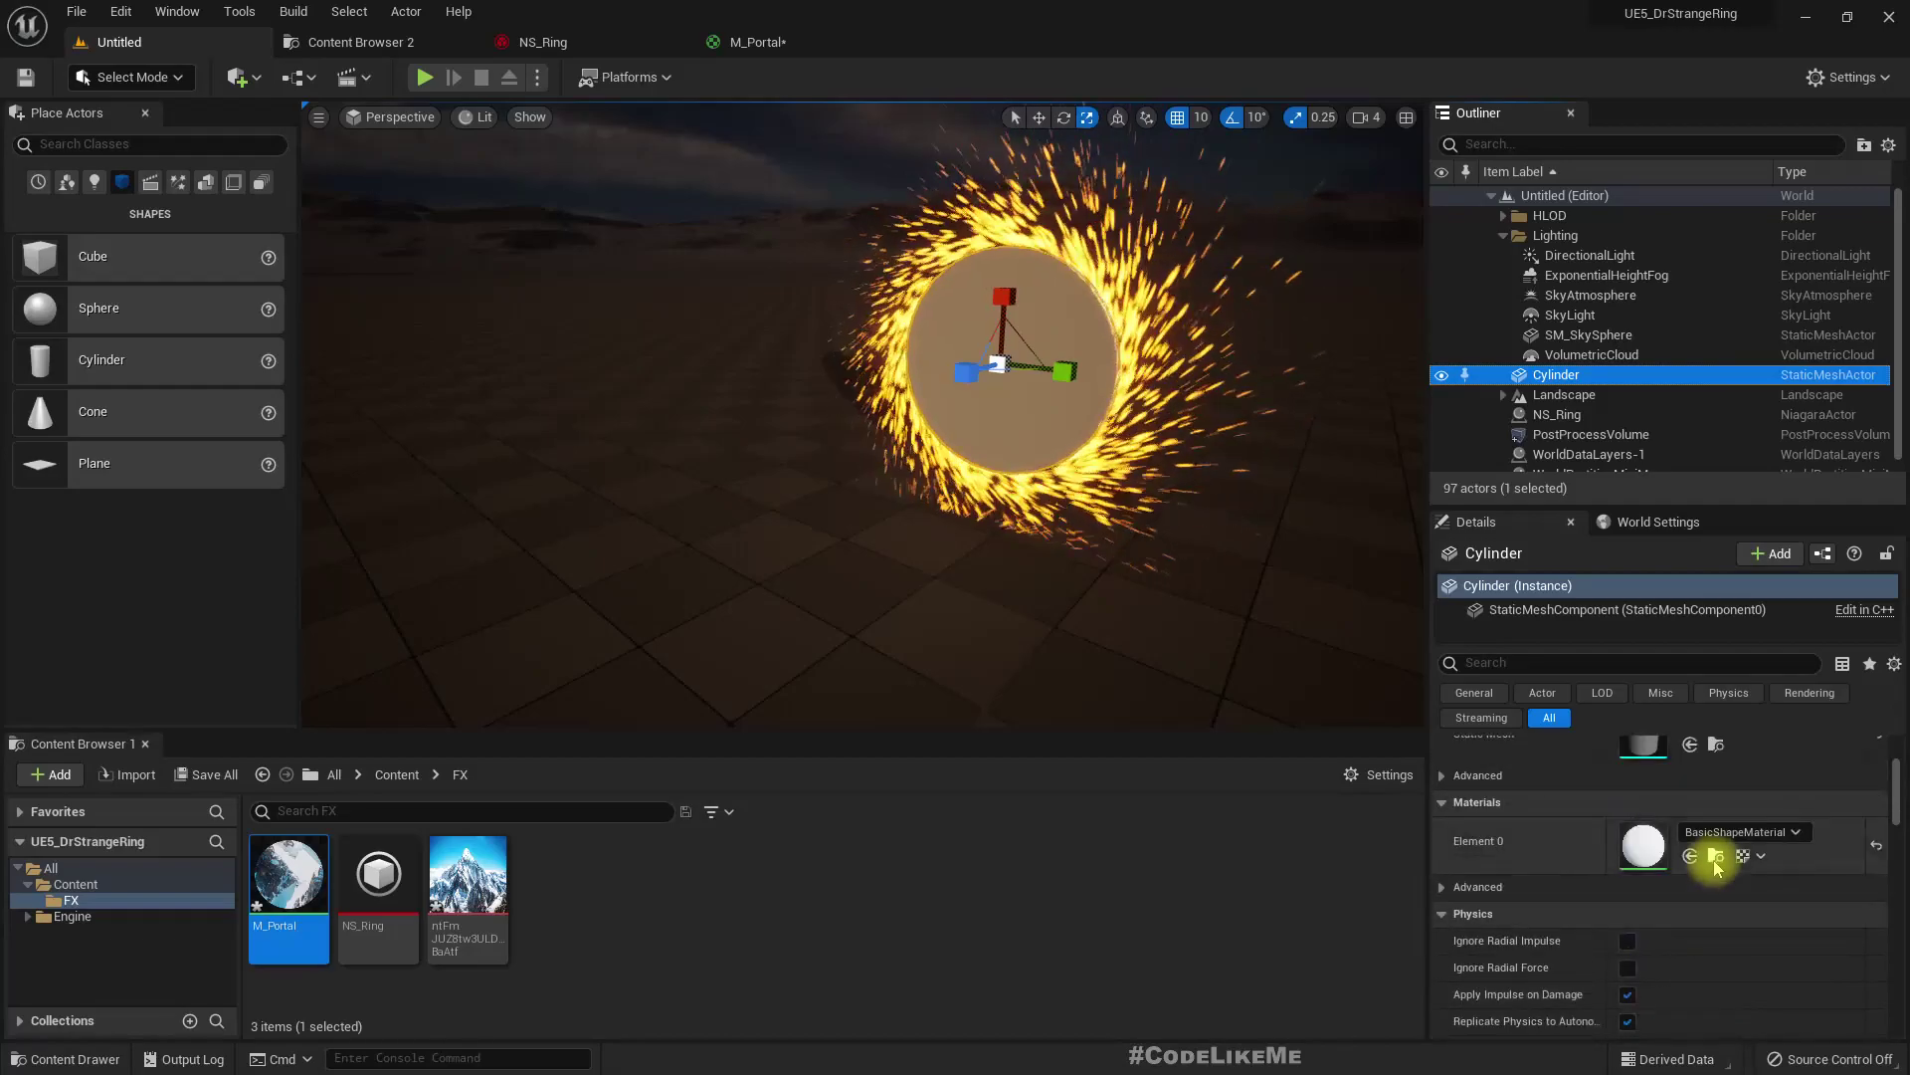
{"action": "scroll", "coordinate": [1717, 868], "scroll_direction": "up", "scroll_amount": 3}
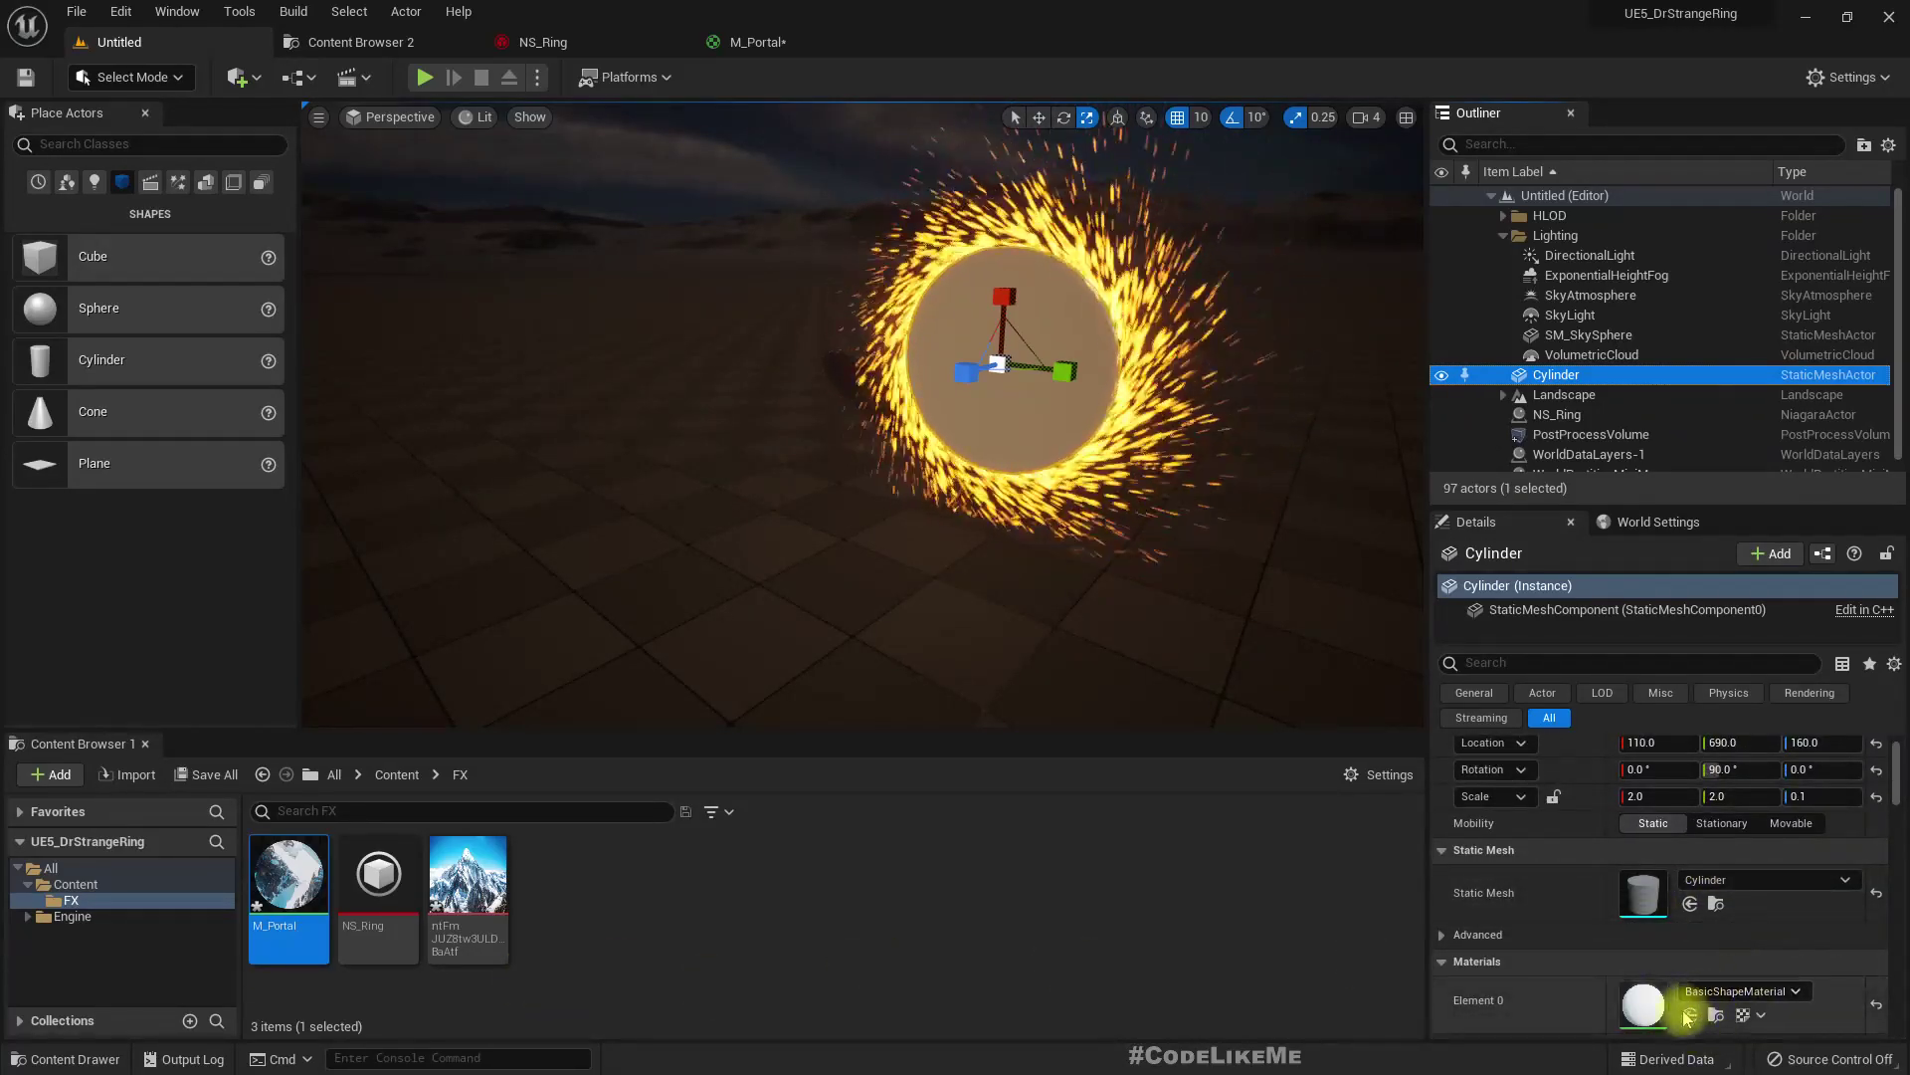
{"action": "left_click", "coordinate": [1688, 1015]}
{"action": "right_click_drag", "start_coordinate": [876, 567], "coordinate": [1052, 528]}
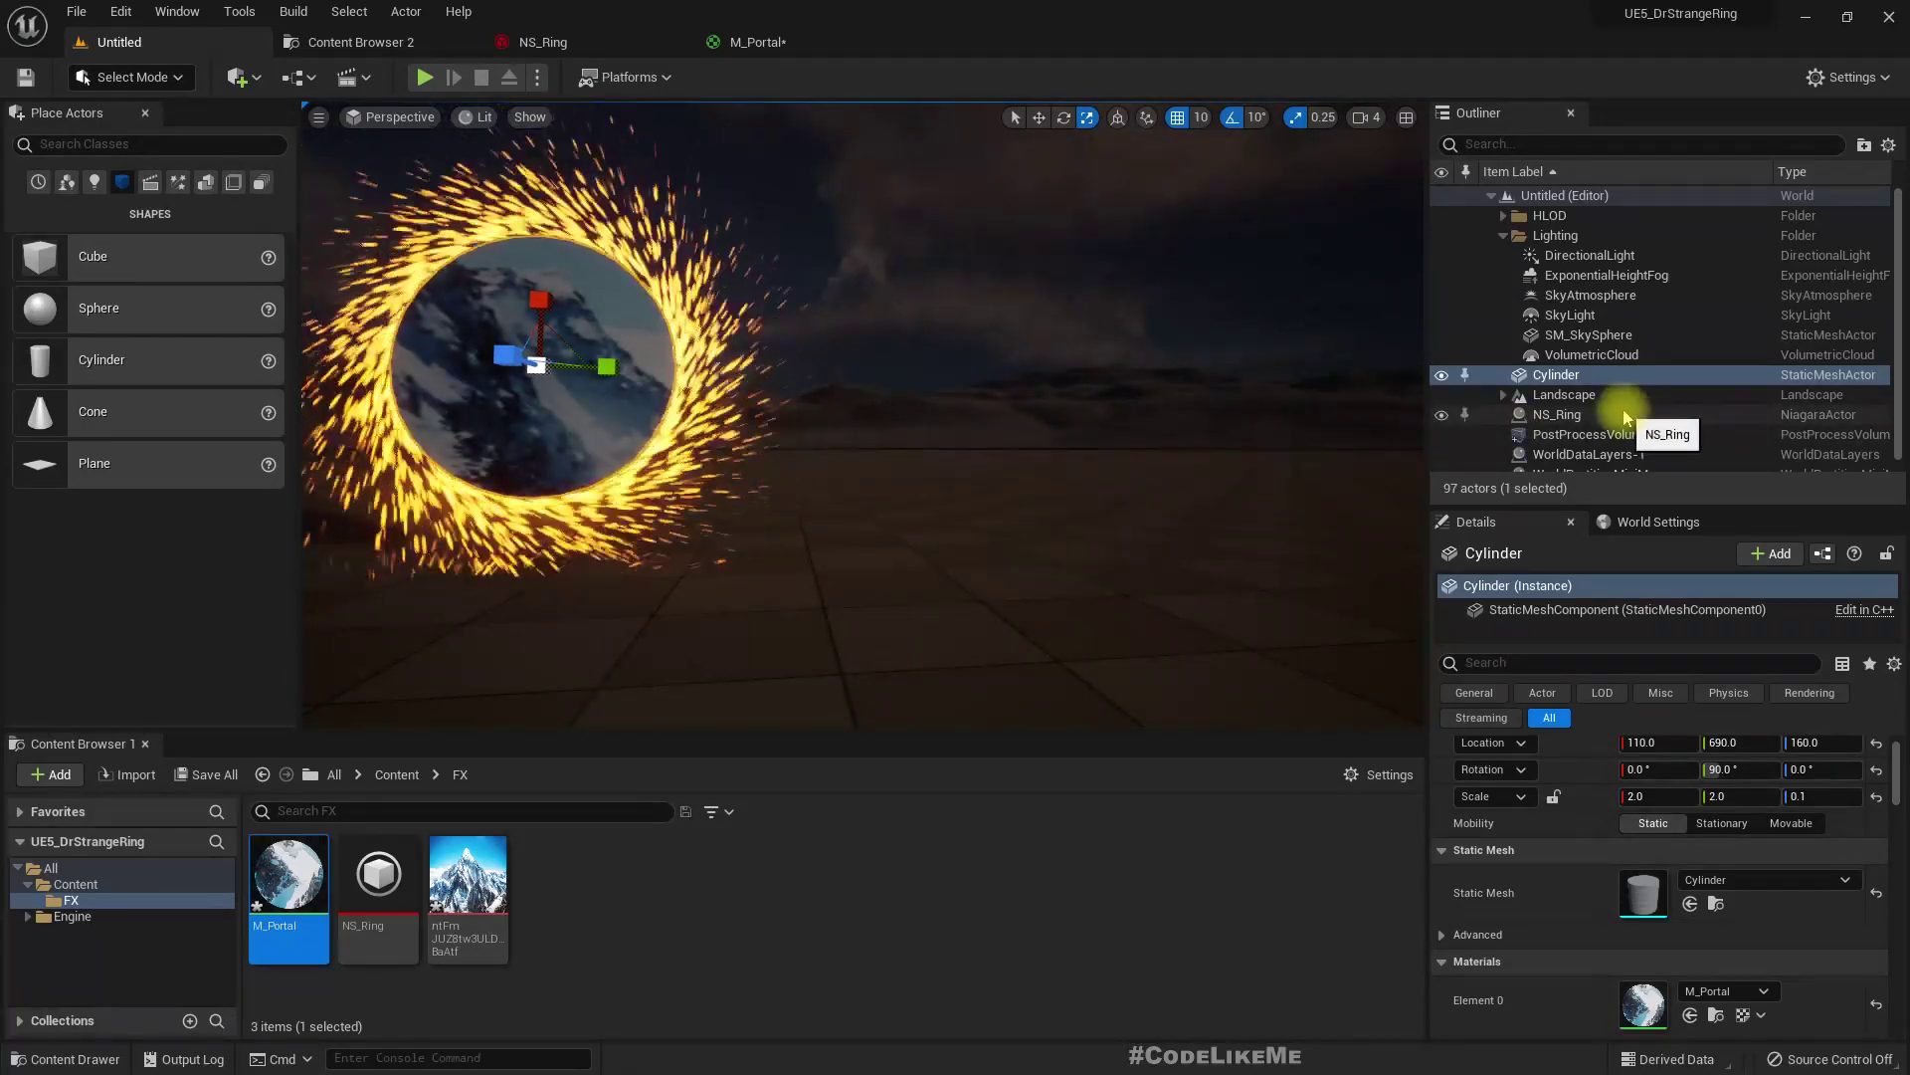
{"action": "right_click_drag", "start_coordinate": [1386, 362], "coordinate": [1386, 362]}
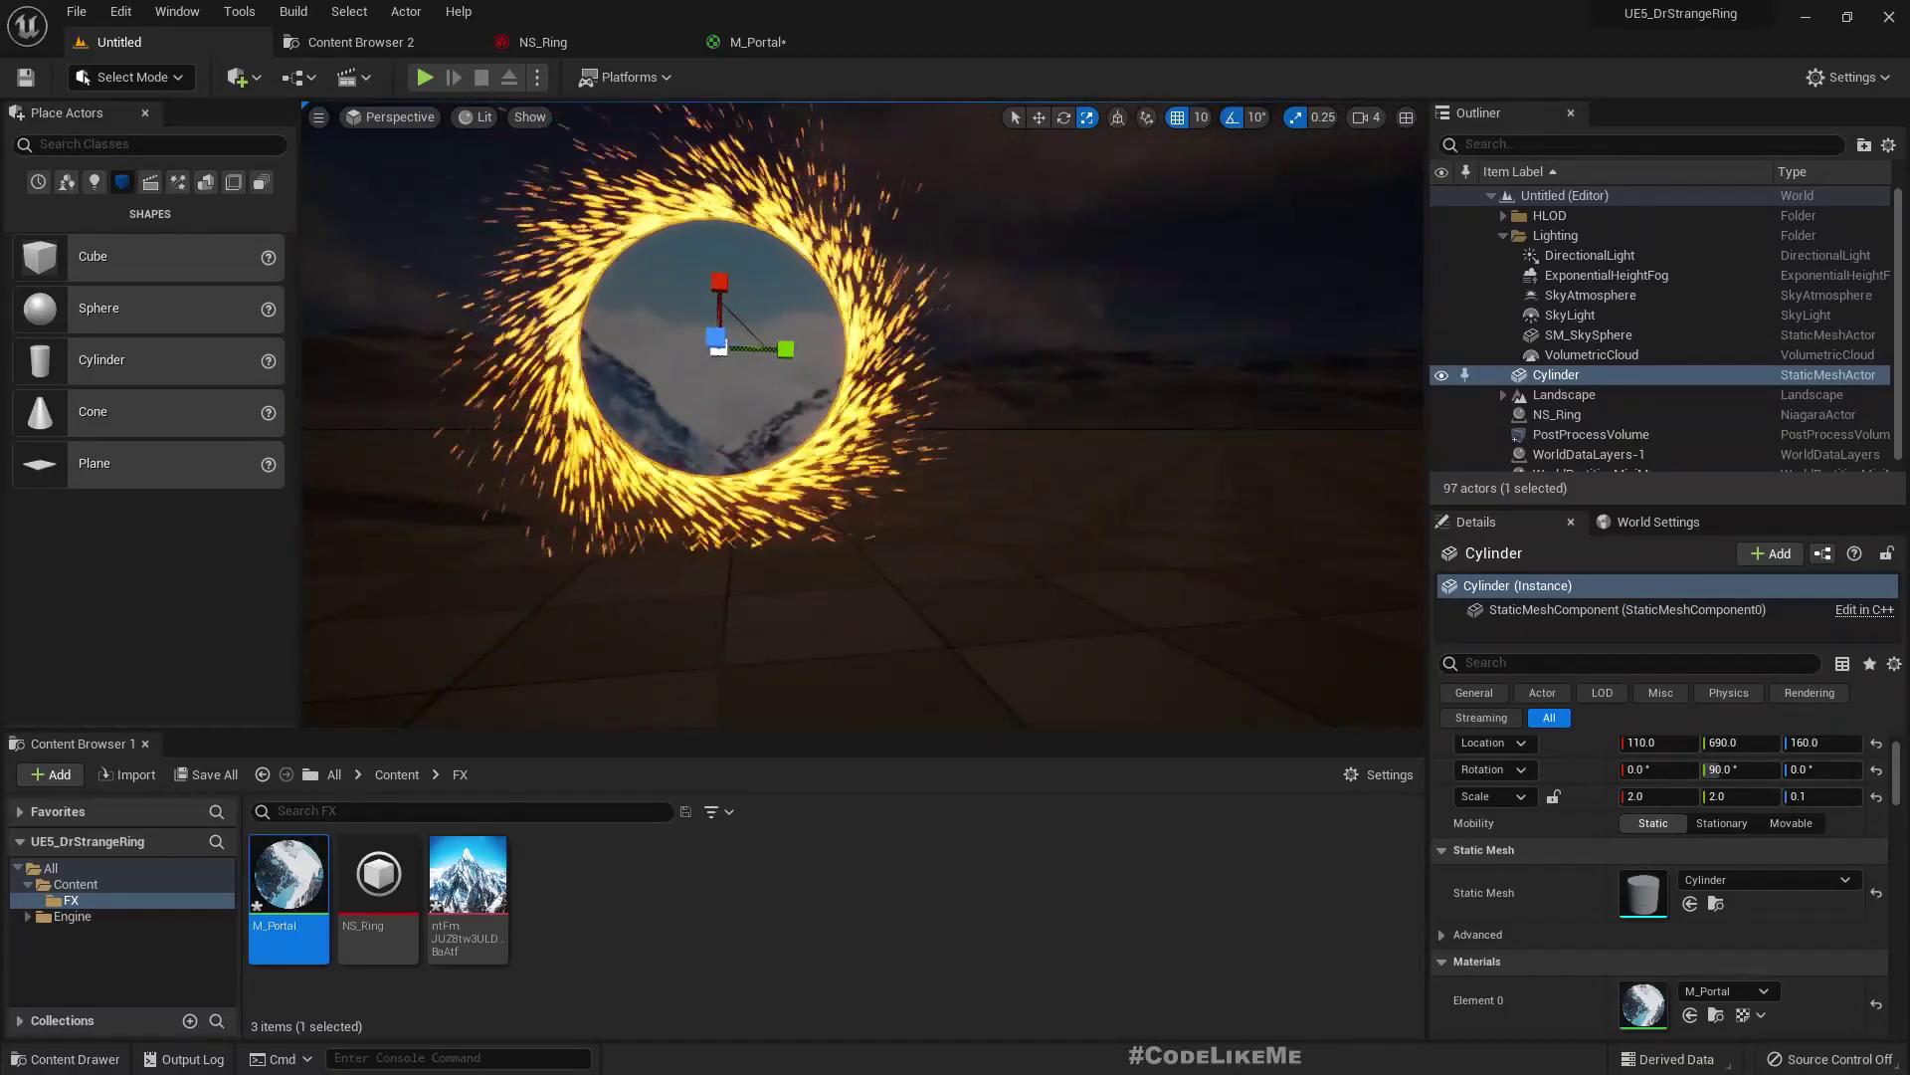
{"action": "left_click", "coordinate": [1194, 362]}
{"action": "right_click_drag", "start_coordinate": [1194, 362], "coordinate": [1194, 362]}
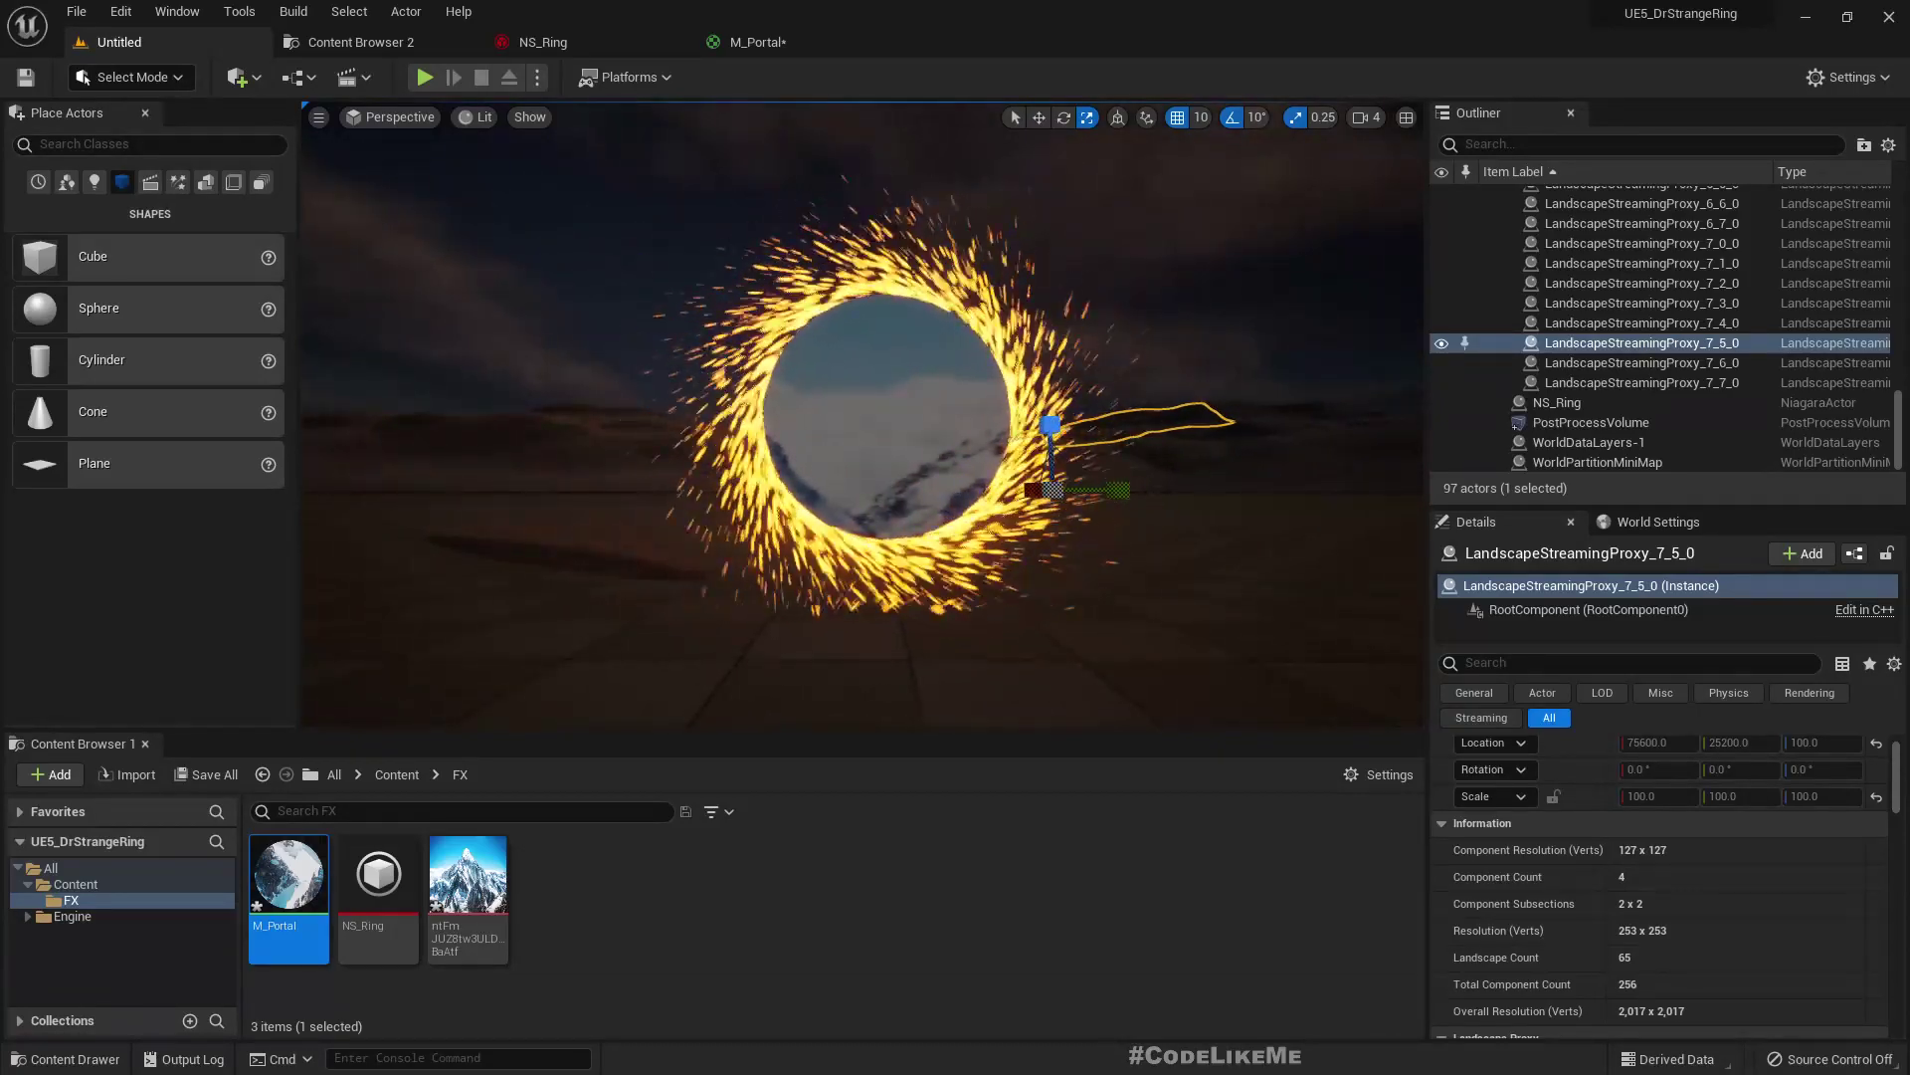
{"action": "right_click_drag", "start_coordinate": [1386, 362], "coordinate": [1386, 362]}
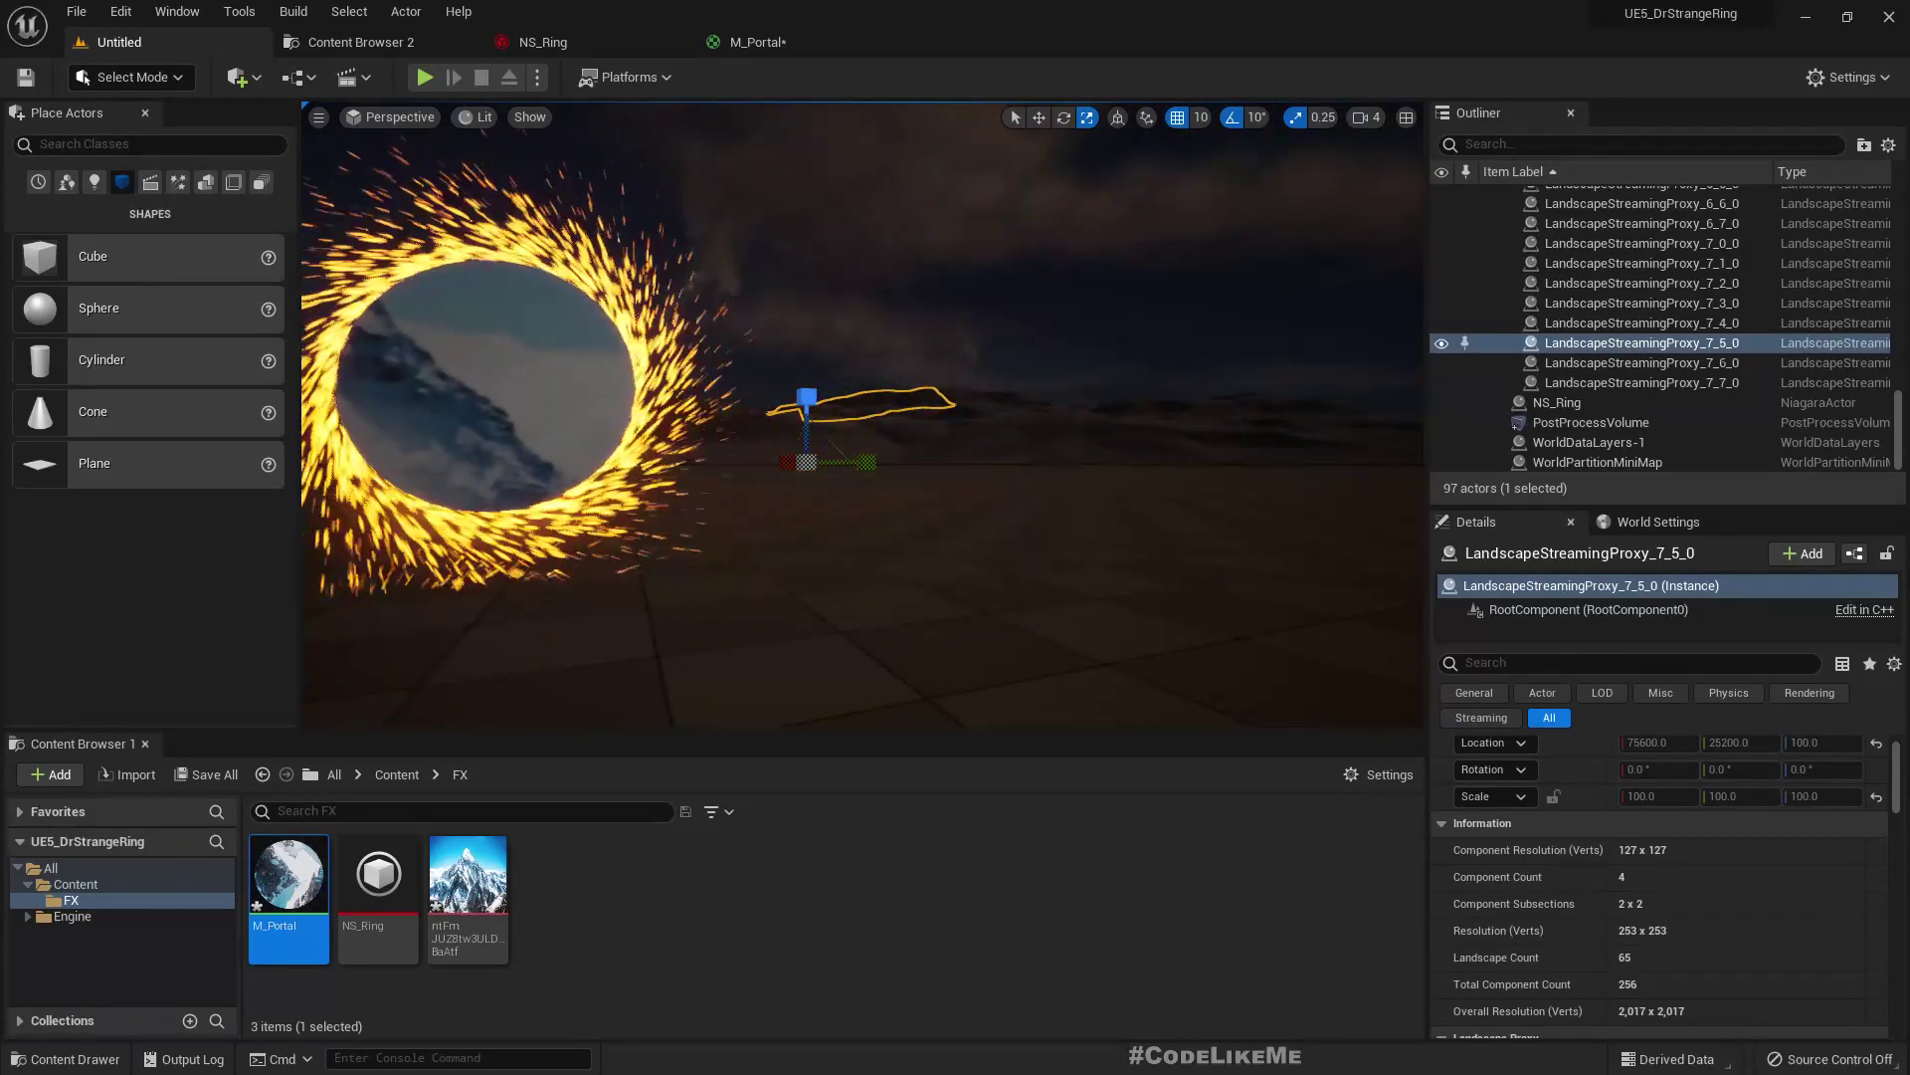
{"action": "right_click_drag", "start_coordinate": [1079, 401], "coordinate": [1087, 418]}
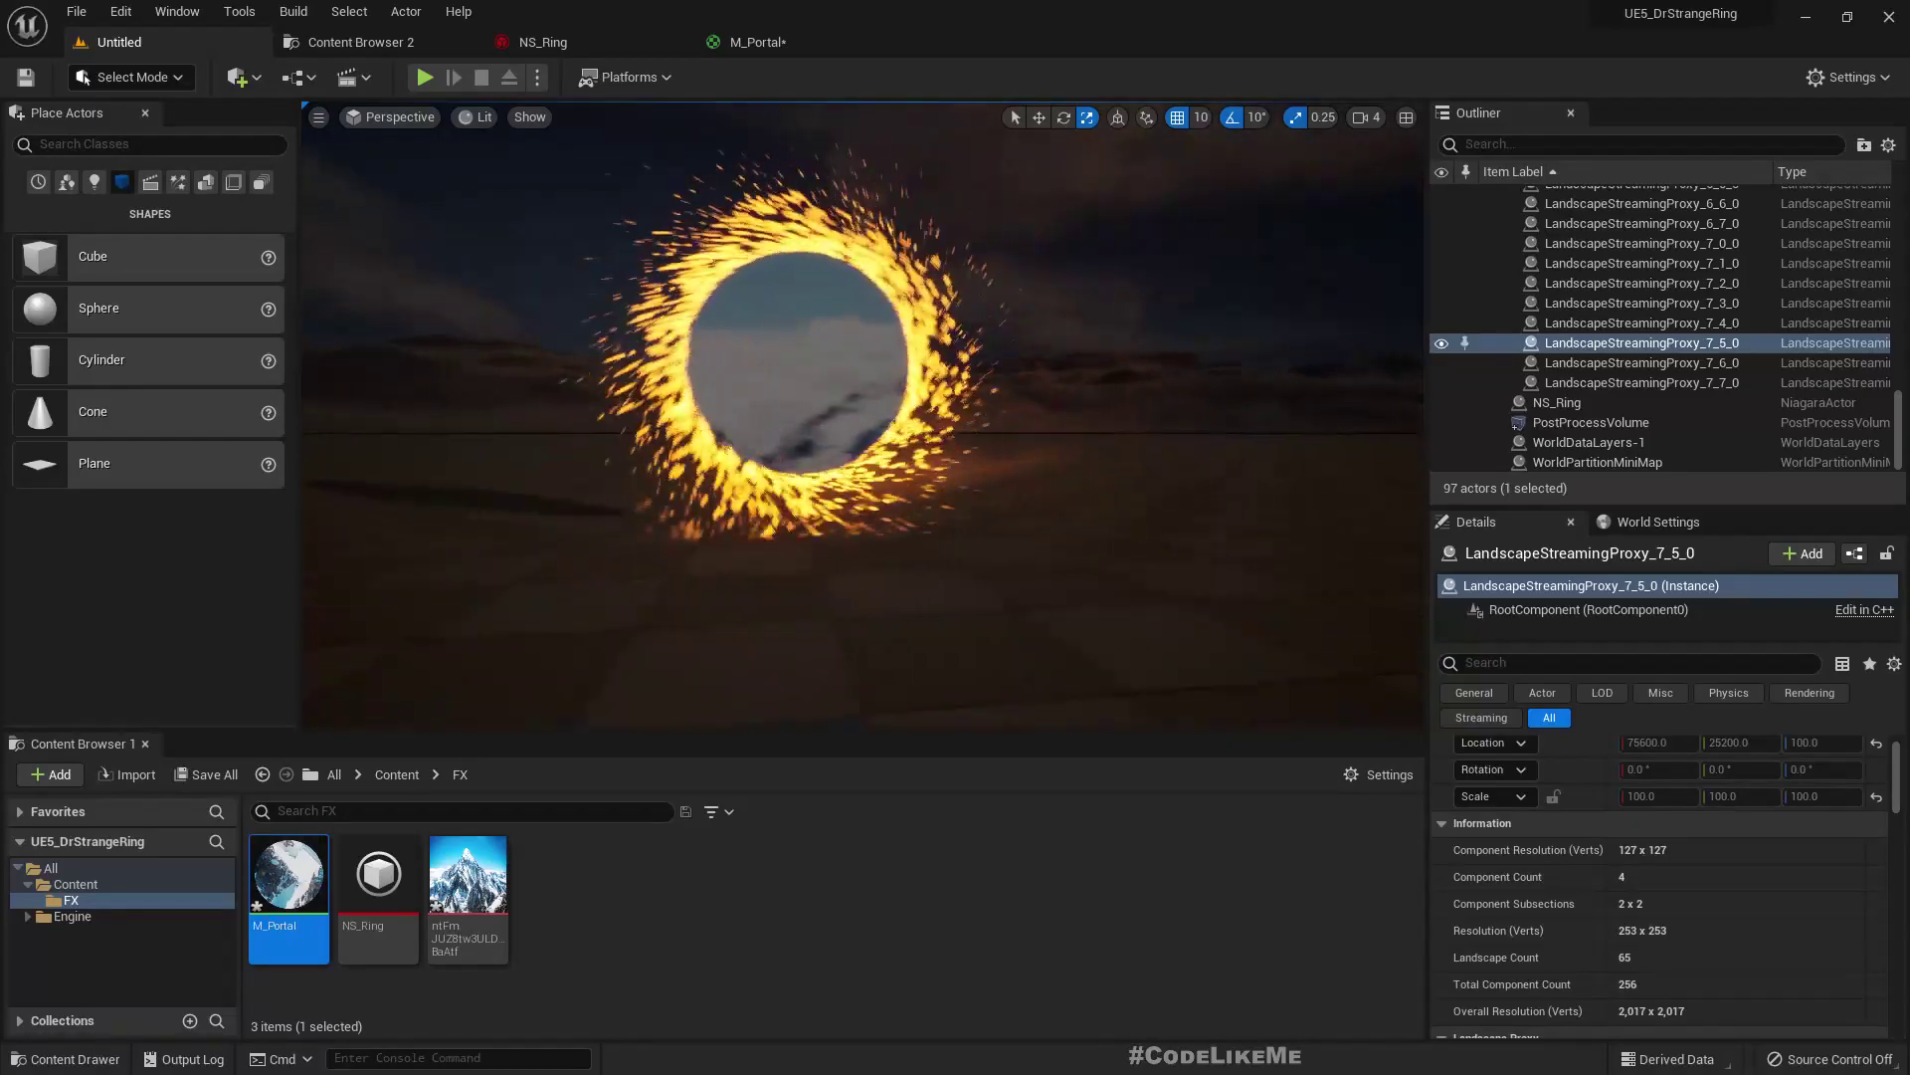
Select the NS_Ring and Cylinder actors together and group them
{"action": "left_click", "coordinate": [1552, 403]}
{"action": "scroll", "coordinate": [1614, 445], "scroll_direction": "up", "scroll_amount": 10}
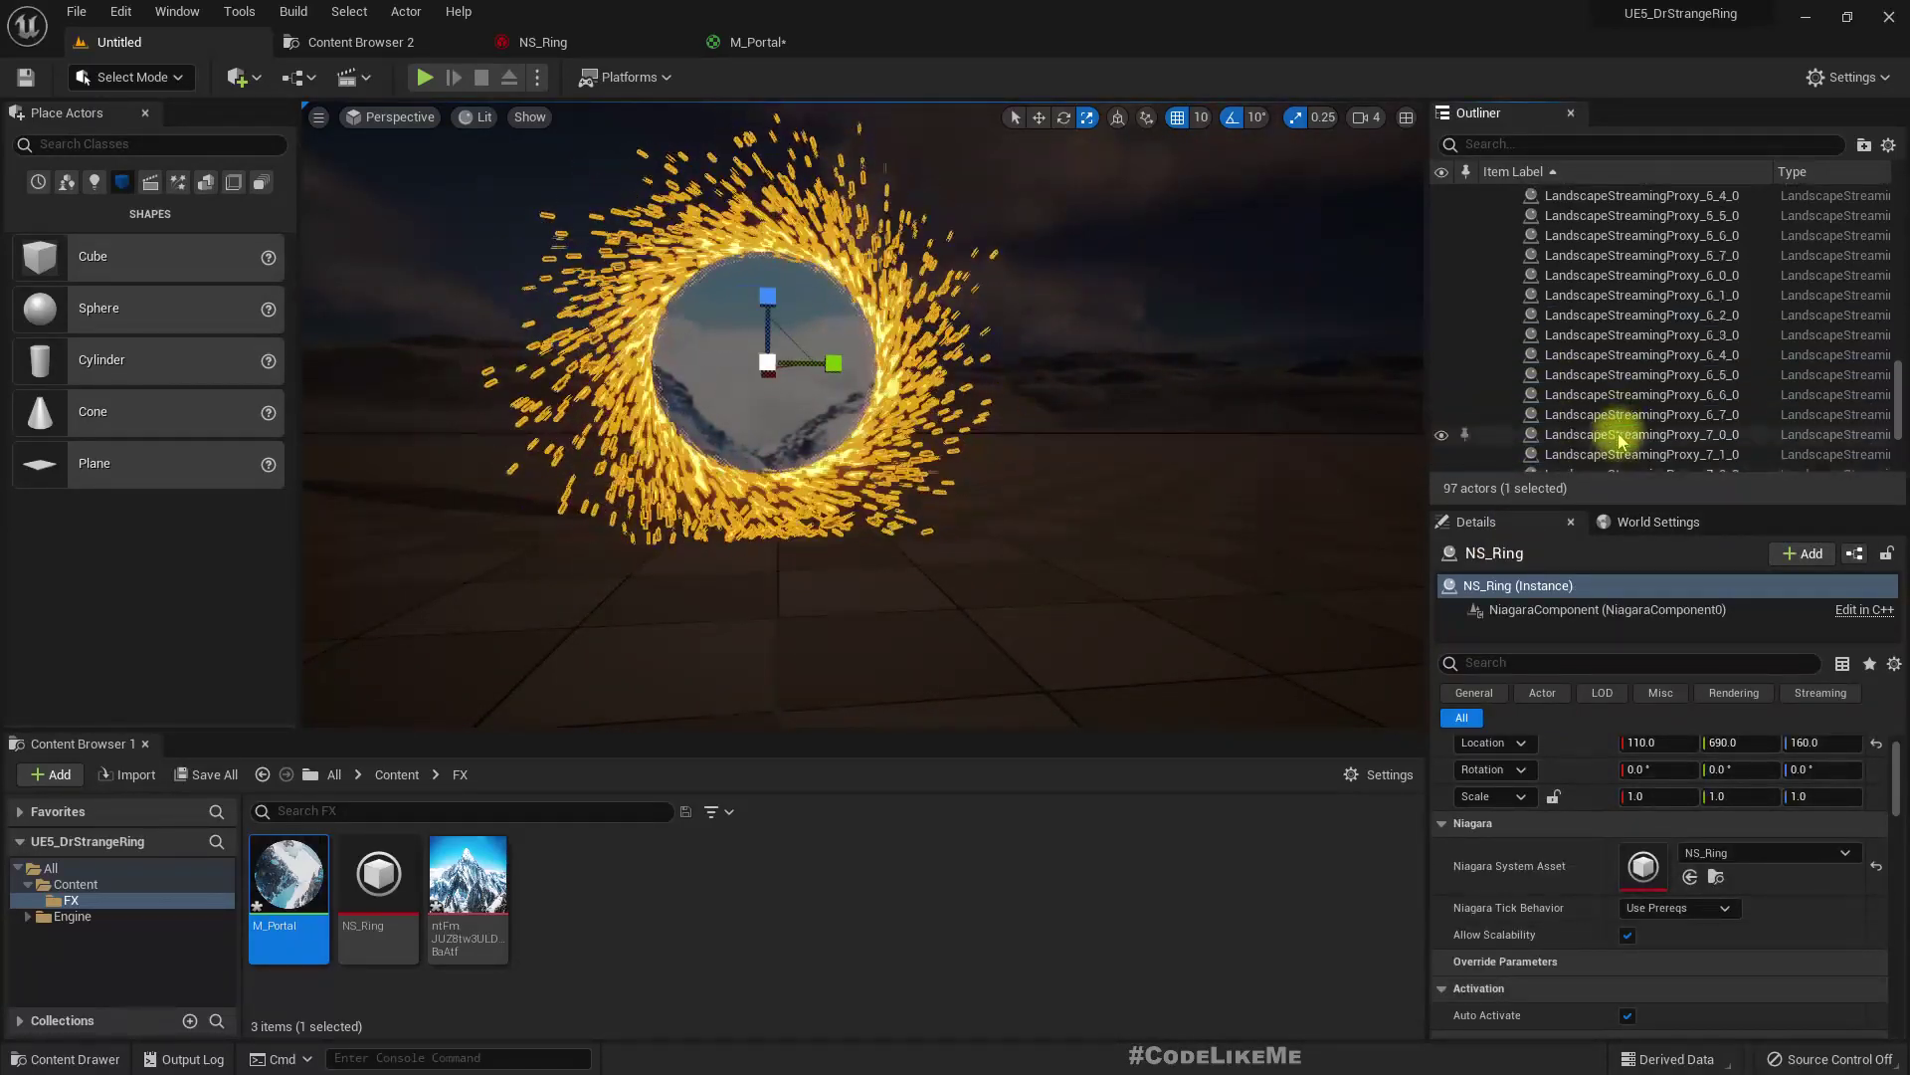
{"action": "scroll", "coordinate": [1614, 433], "scroll_direction": "up", "scroll_amount": 3}
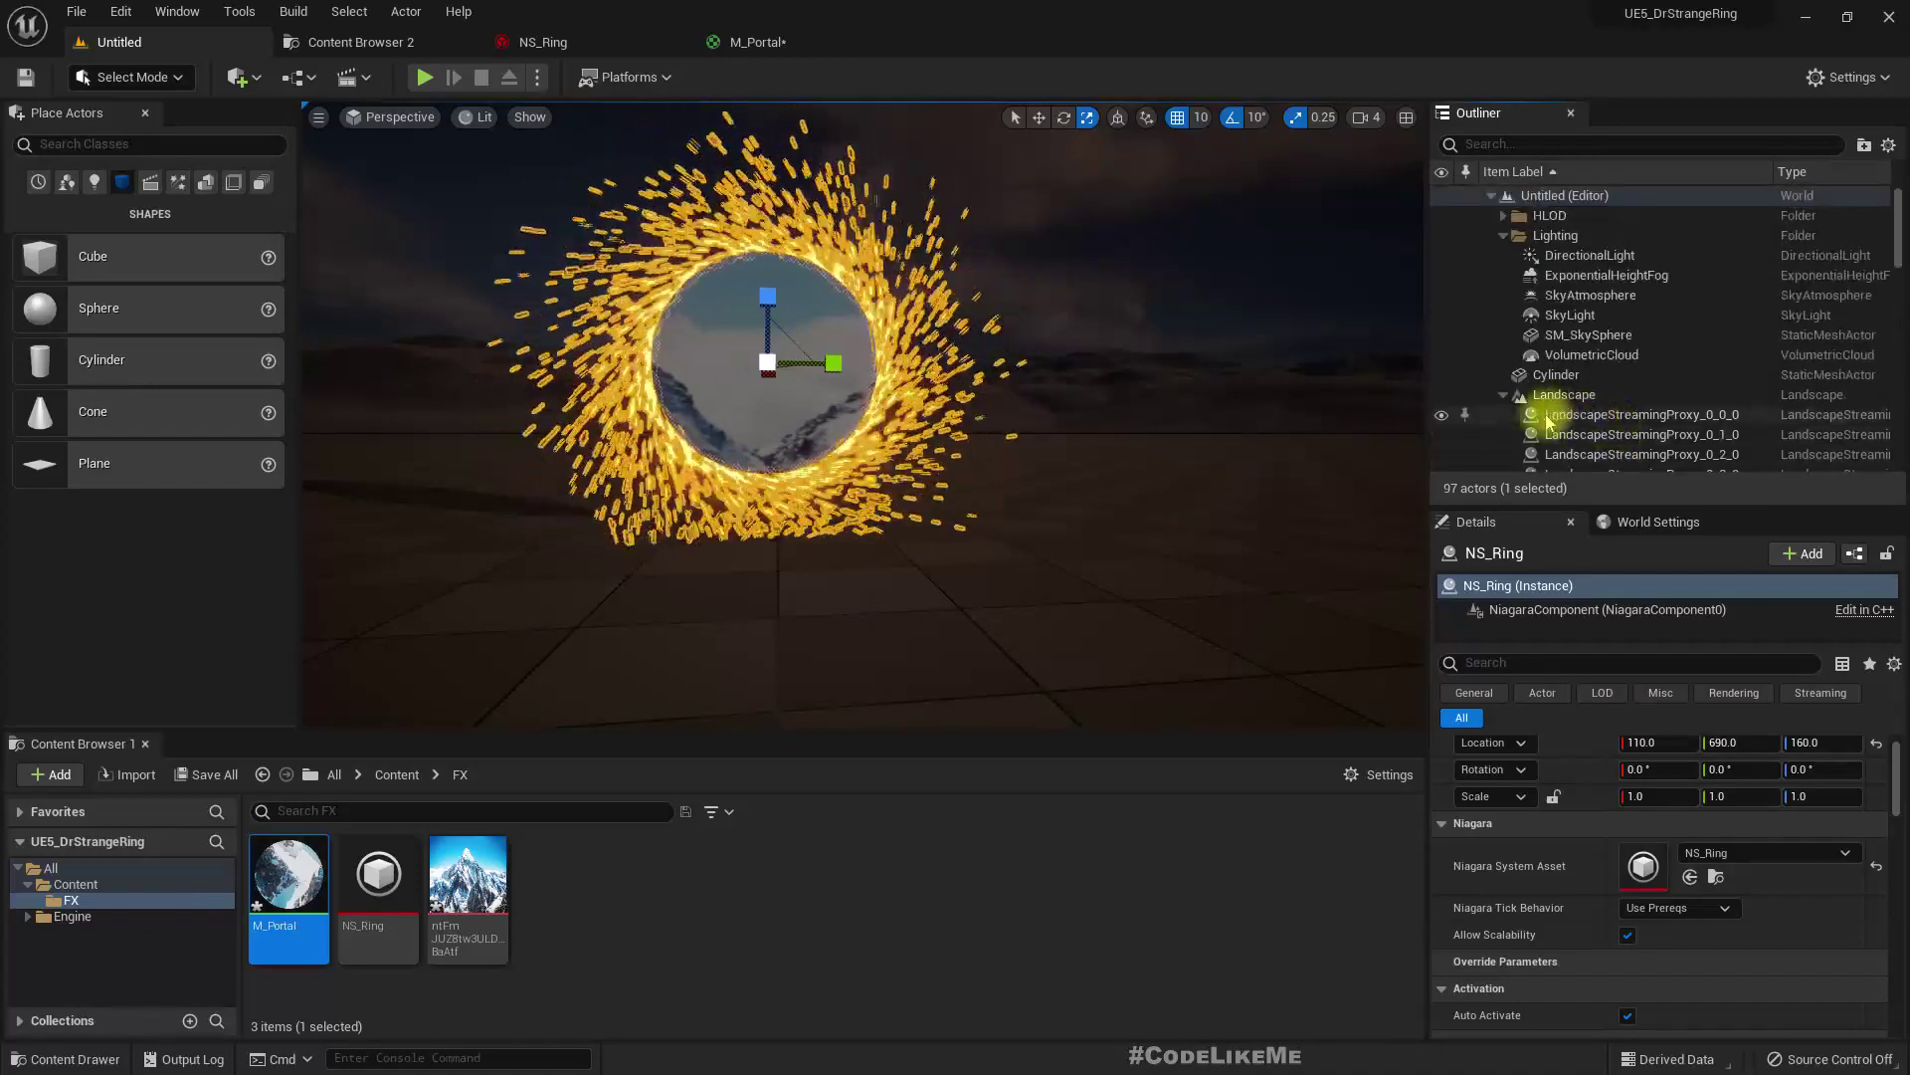
{"action": "left_click", "coordinate": [1503, 396]}
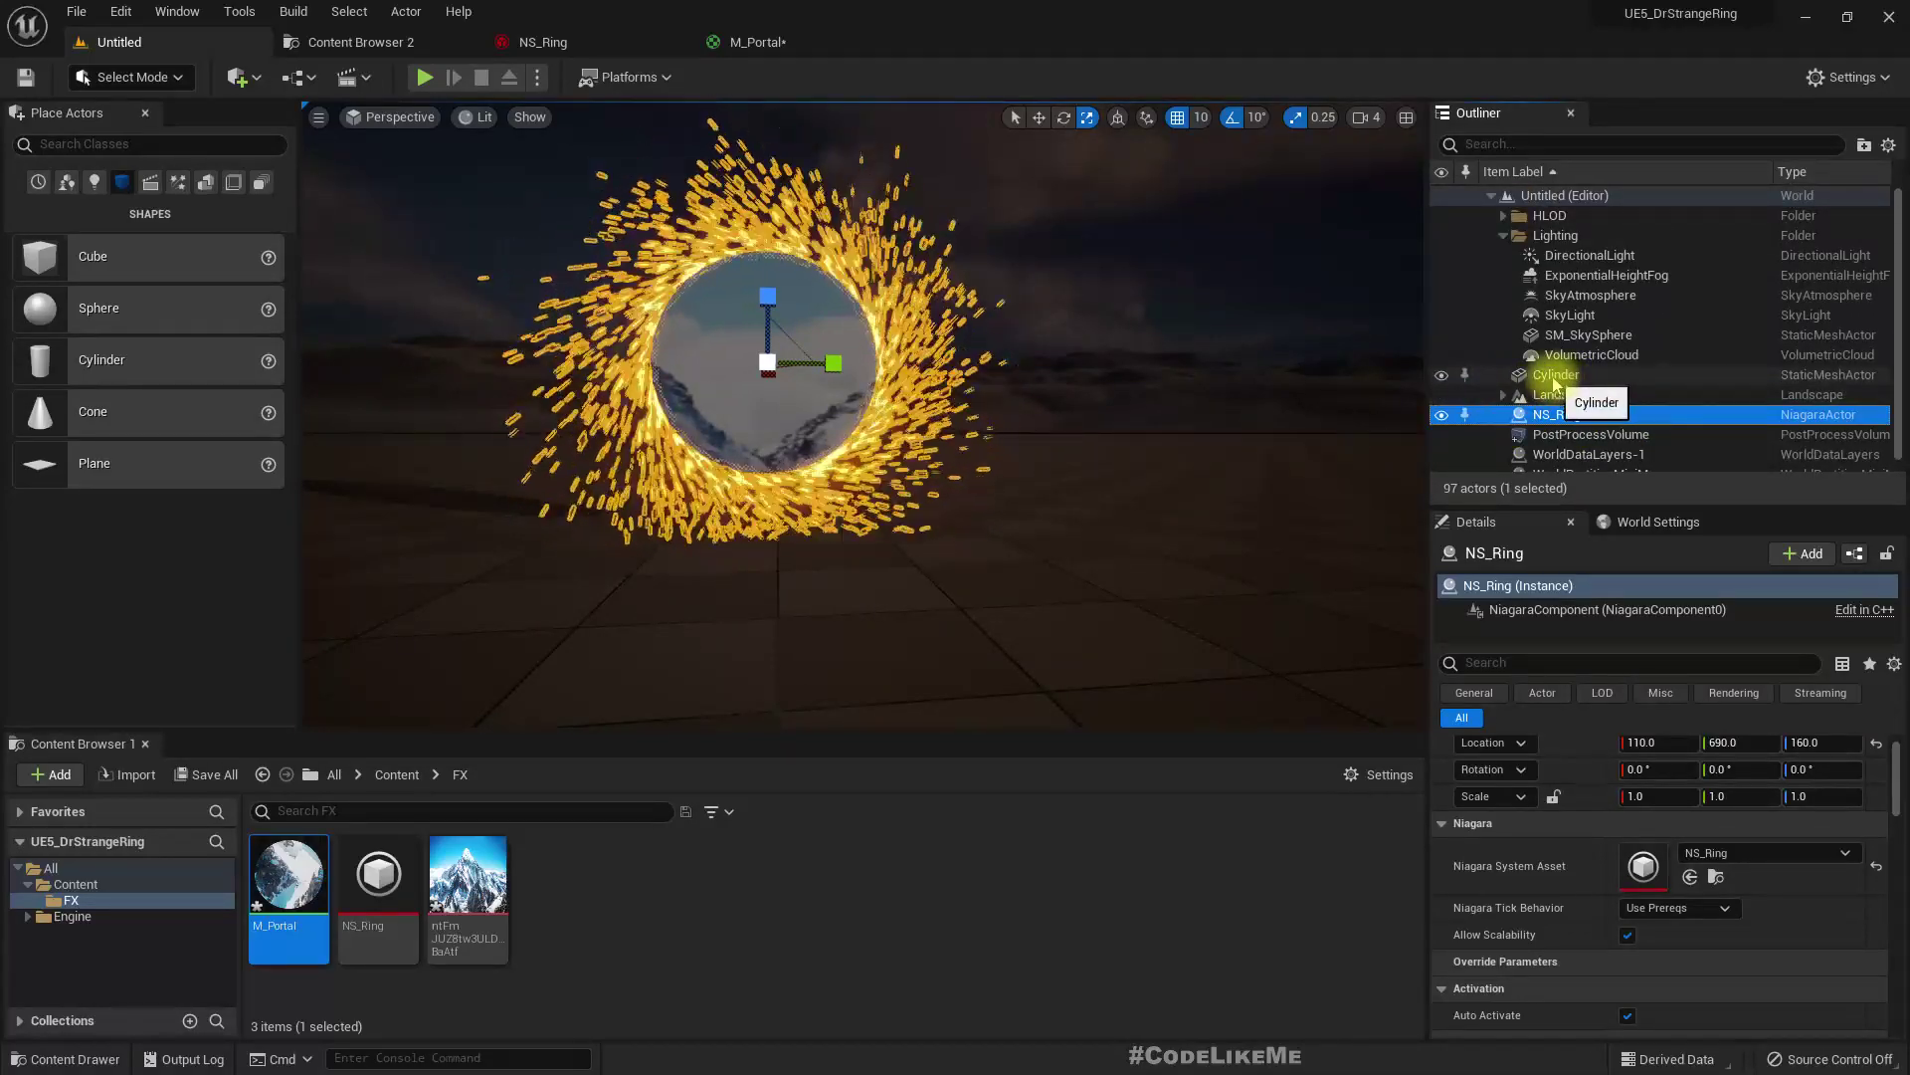
{"action": "left_click", "coordinate": [1555, 384], "text": "ctrl"}
{"action": "right_click", "coordinate": [1556, 384]}
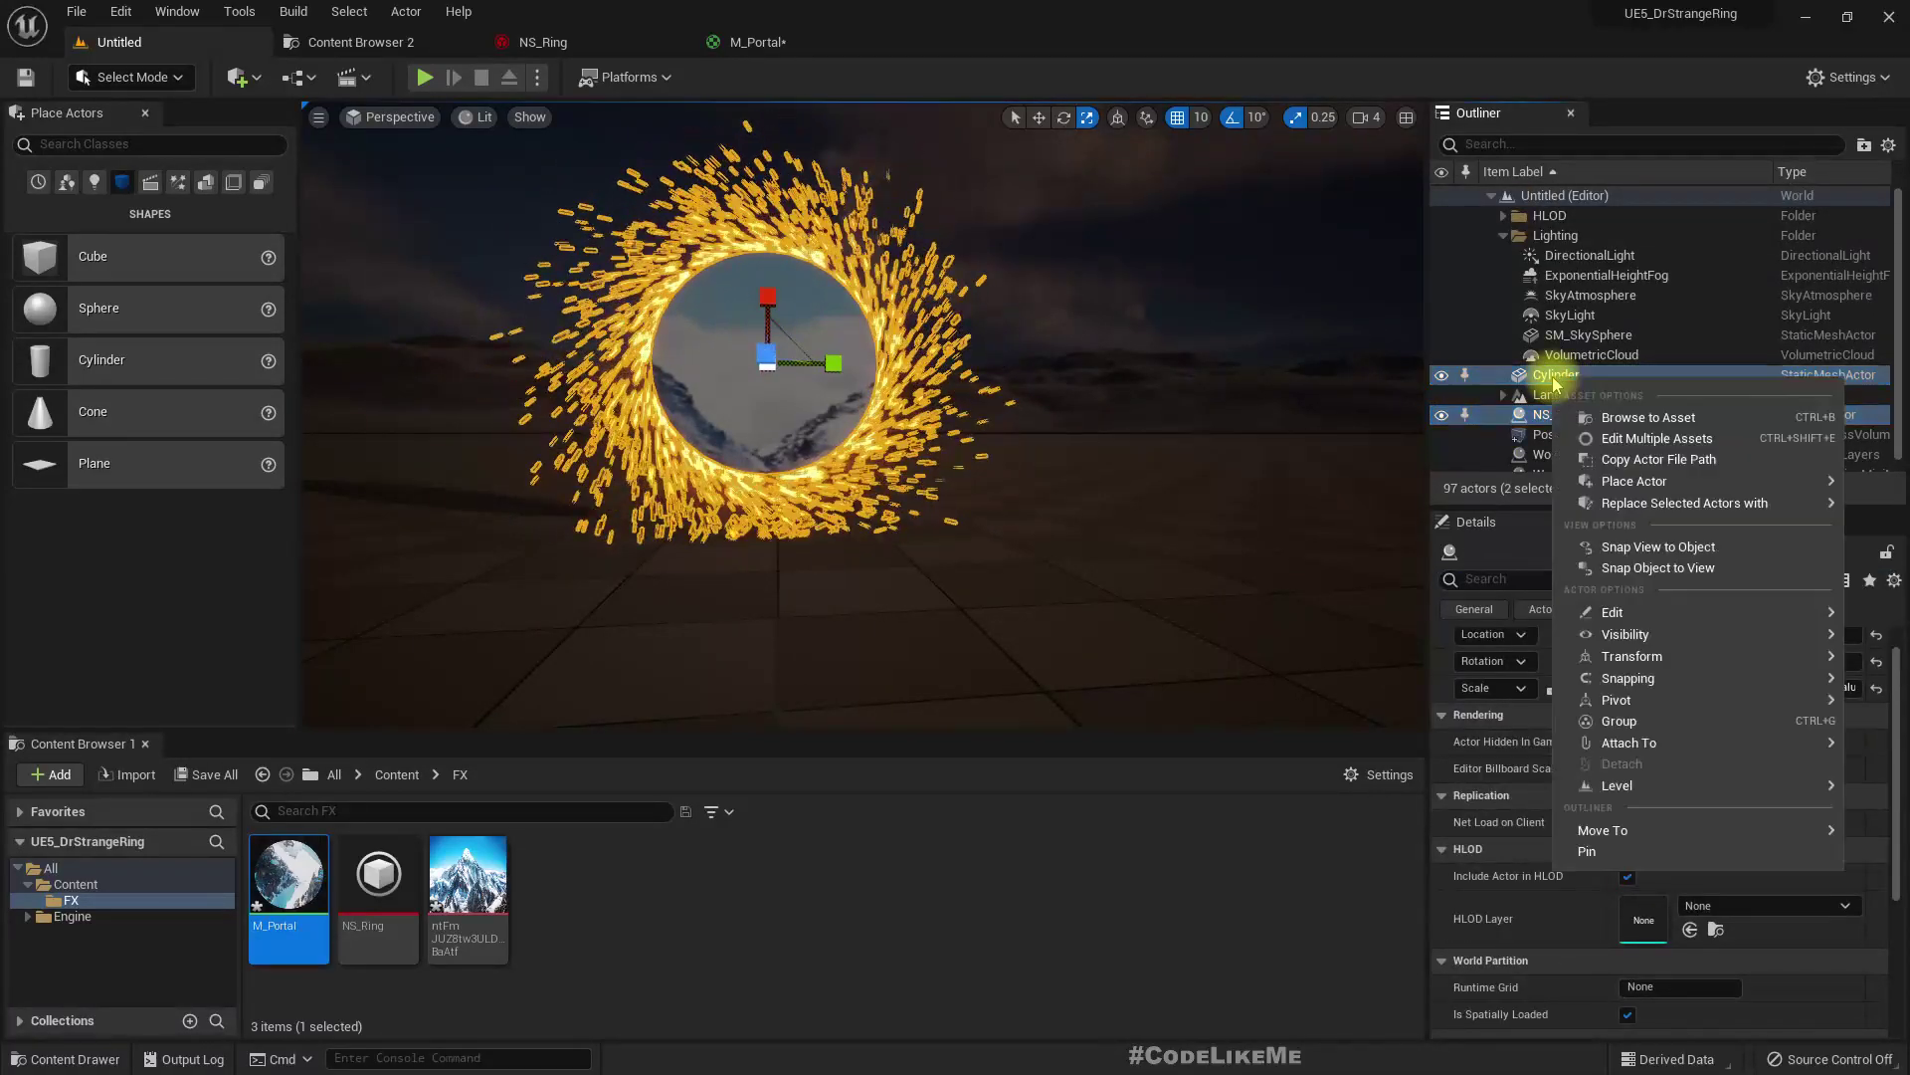
{"action": "left_click", "coordinate": [1642, 726]}
{"action": "left_click", "coordinate": [932, 405]}
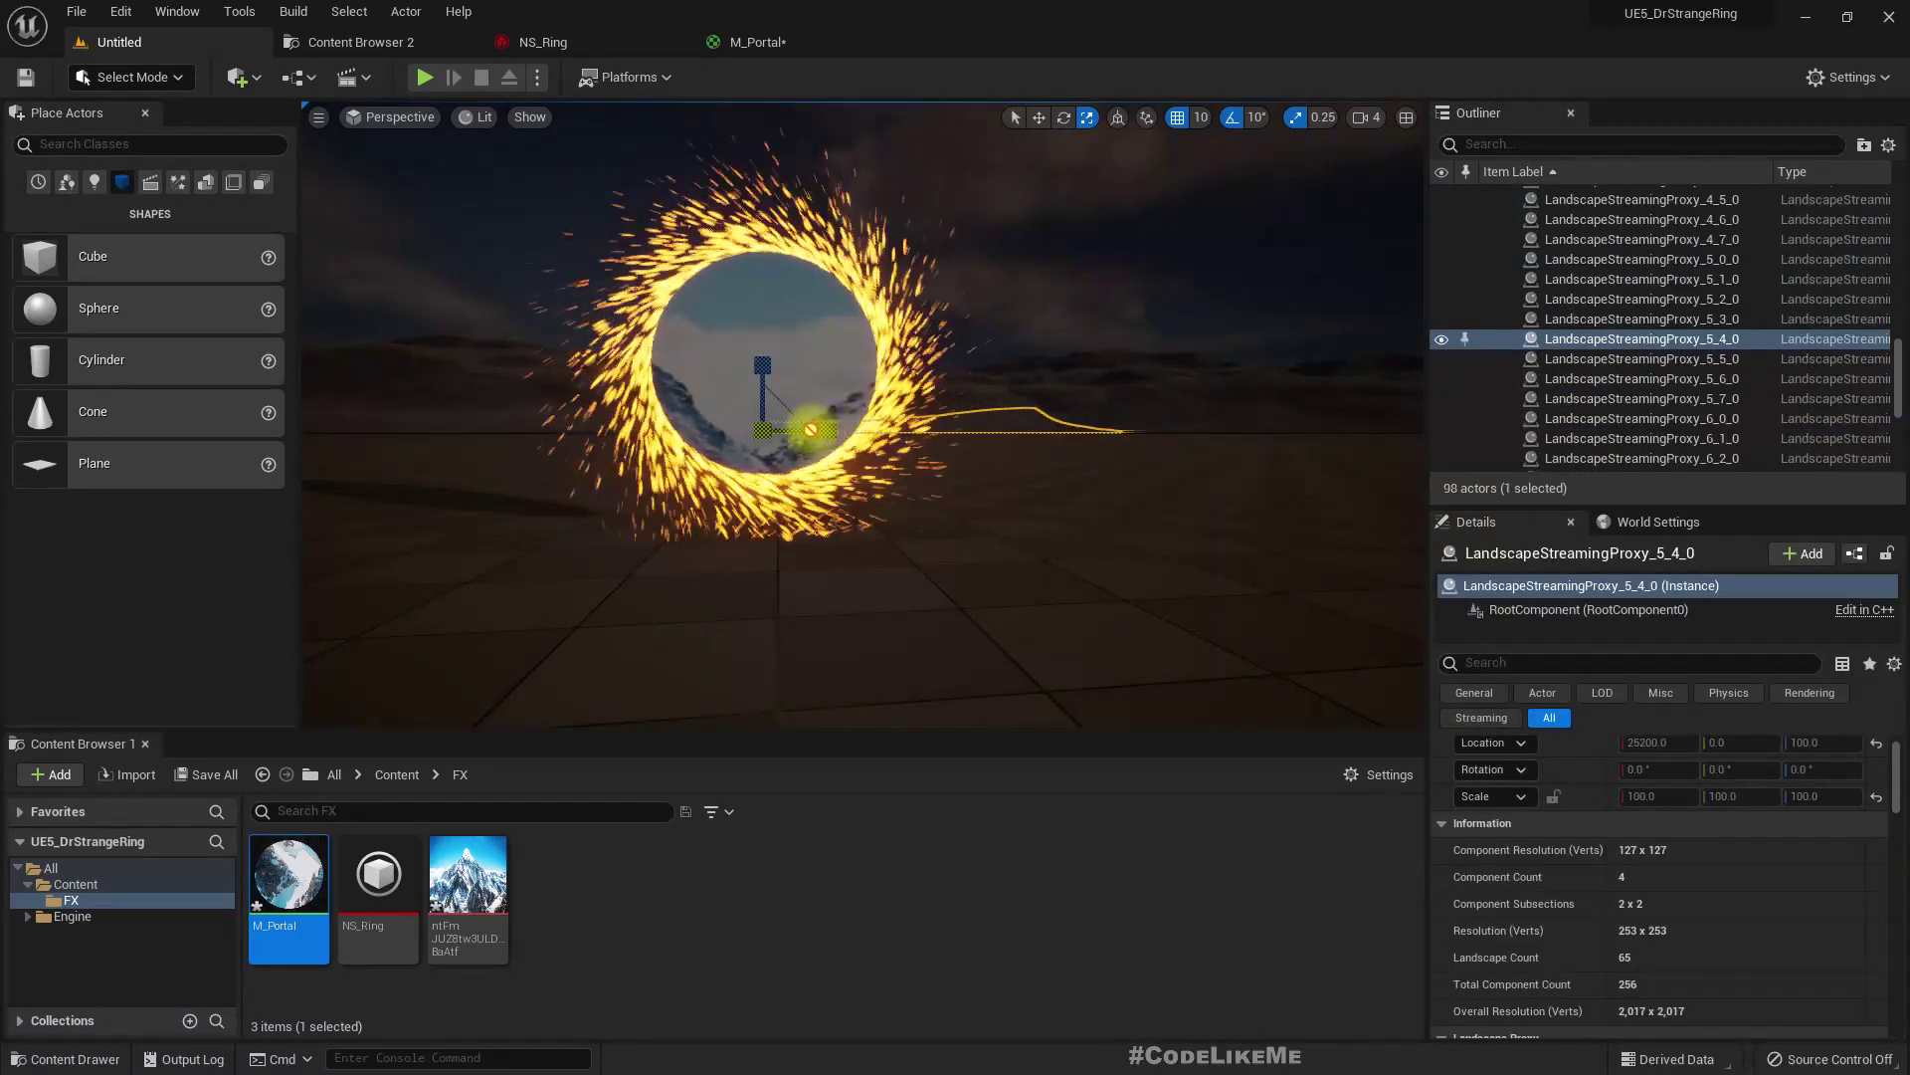
Try rotating the grouped ring and disc as one object, checking the portal from several angles
{"action": "left_click", "coordinate": [720, 327]}
{"action": "right_click_drag", "start_coordinate": [839, 358], "coordinate": [796, 438]}
{"action": "left_click_drag", "start_coordinate": [957, 257], "coordinate": [1054, 239], "text": "alt"}
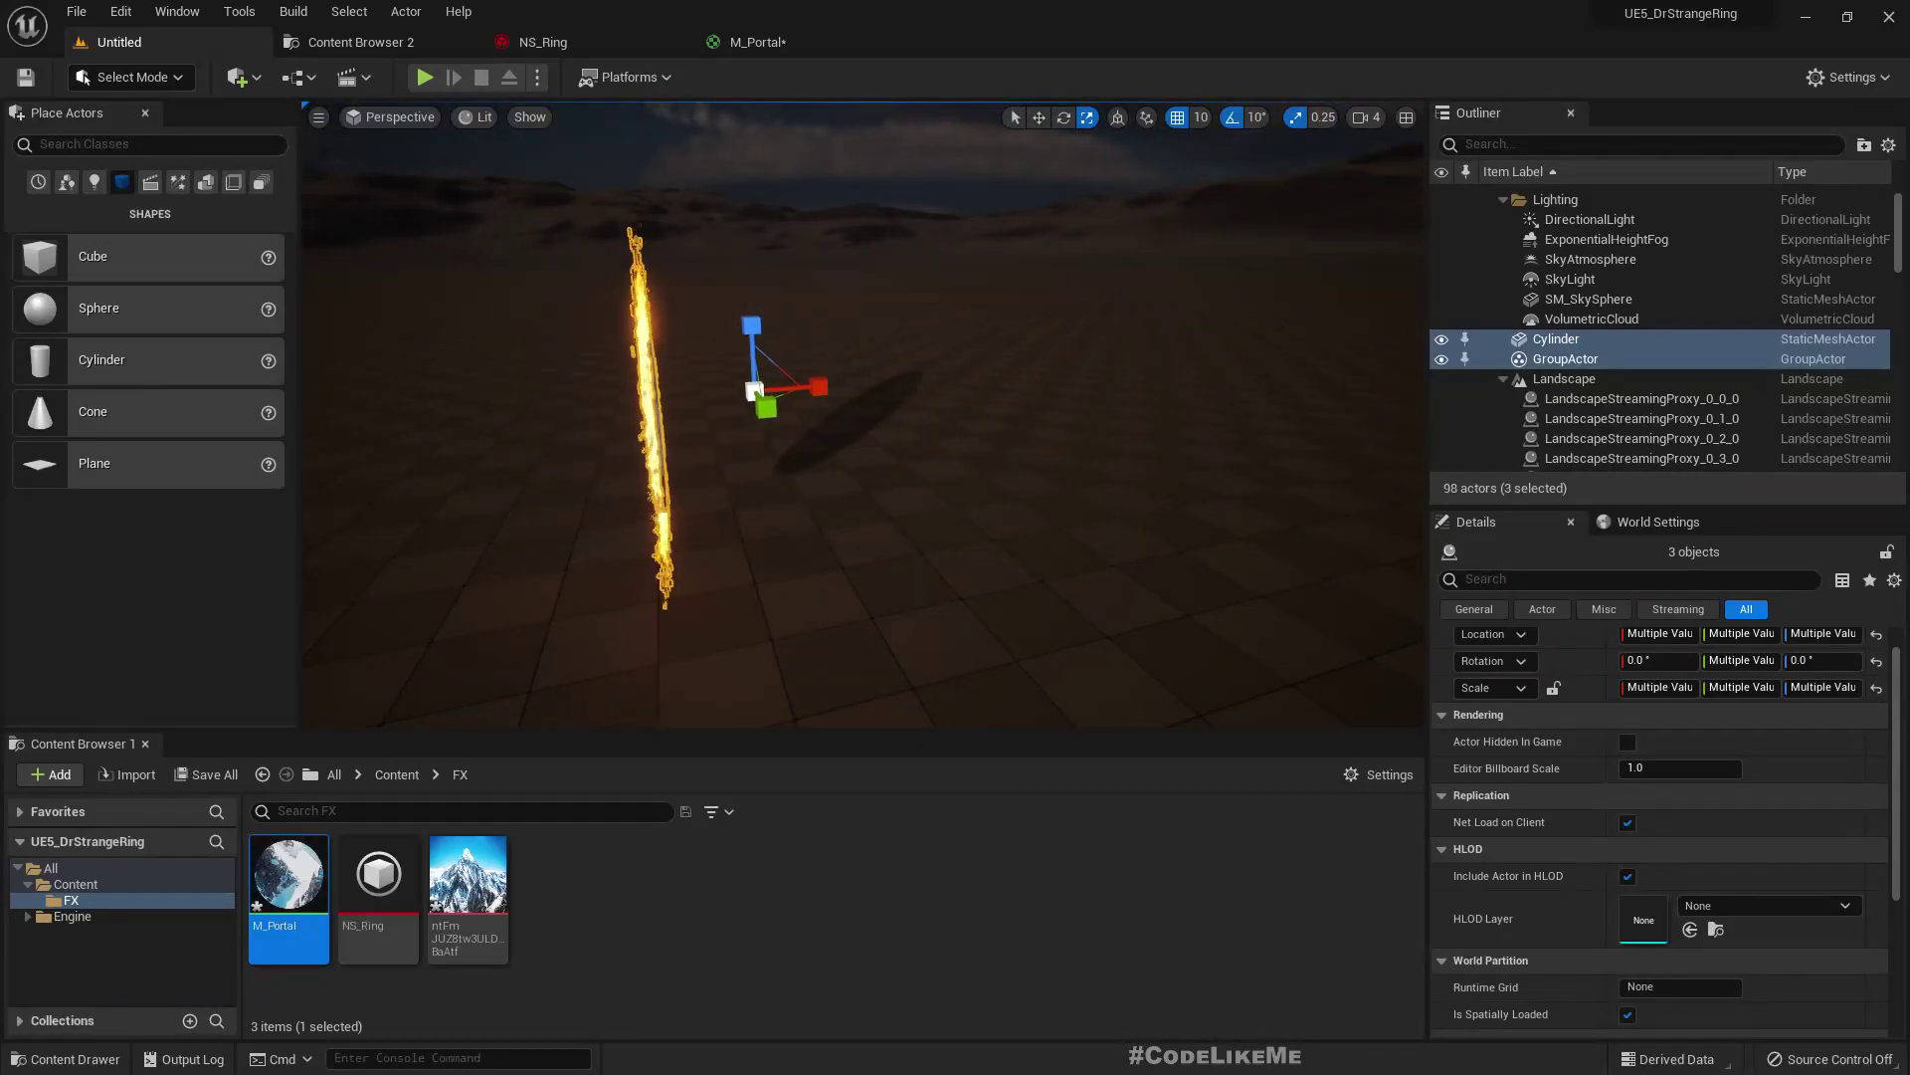
{"action": "left_click_drag", "start_coordinate": [697, 433], "coordinate": [914, 433], "text": "alt"}
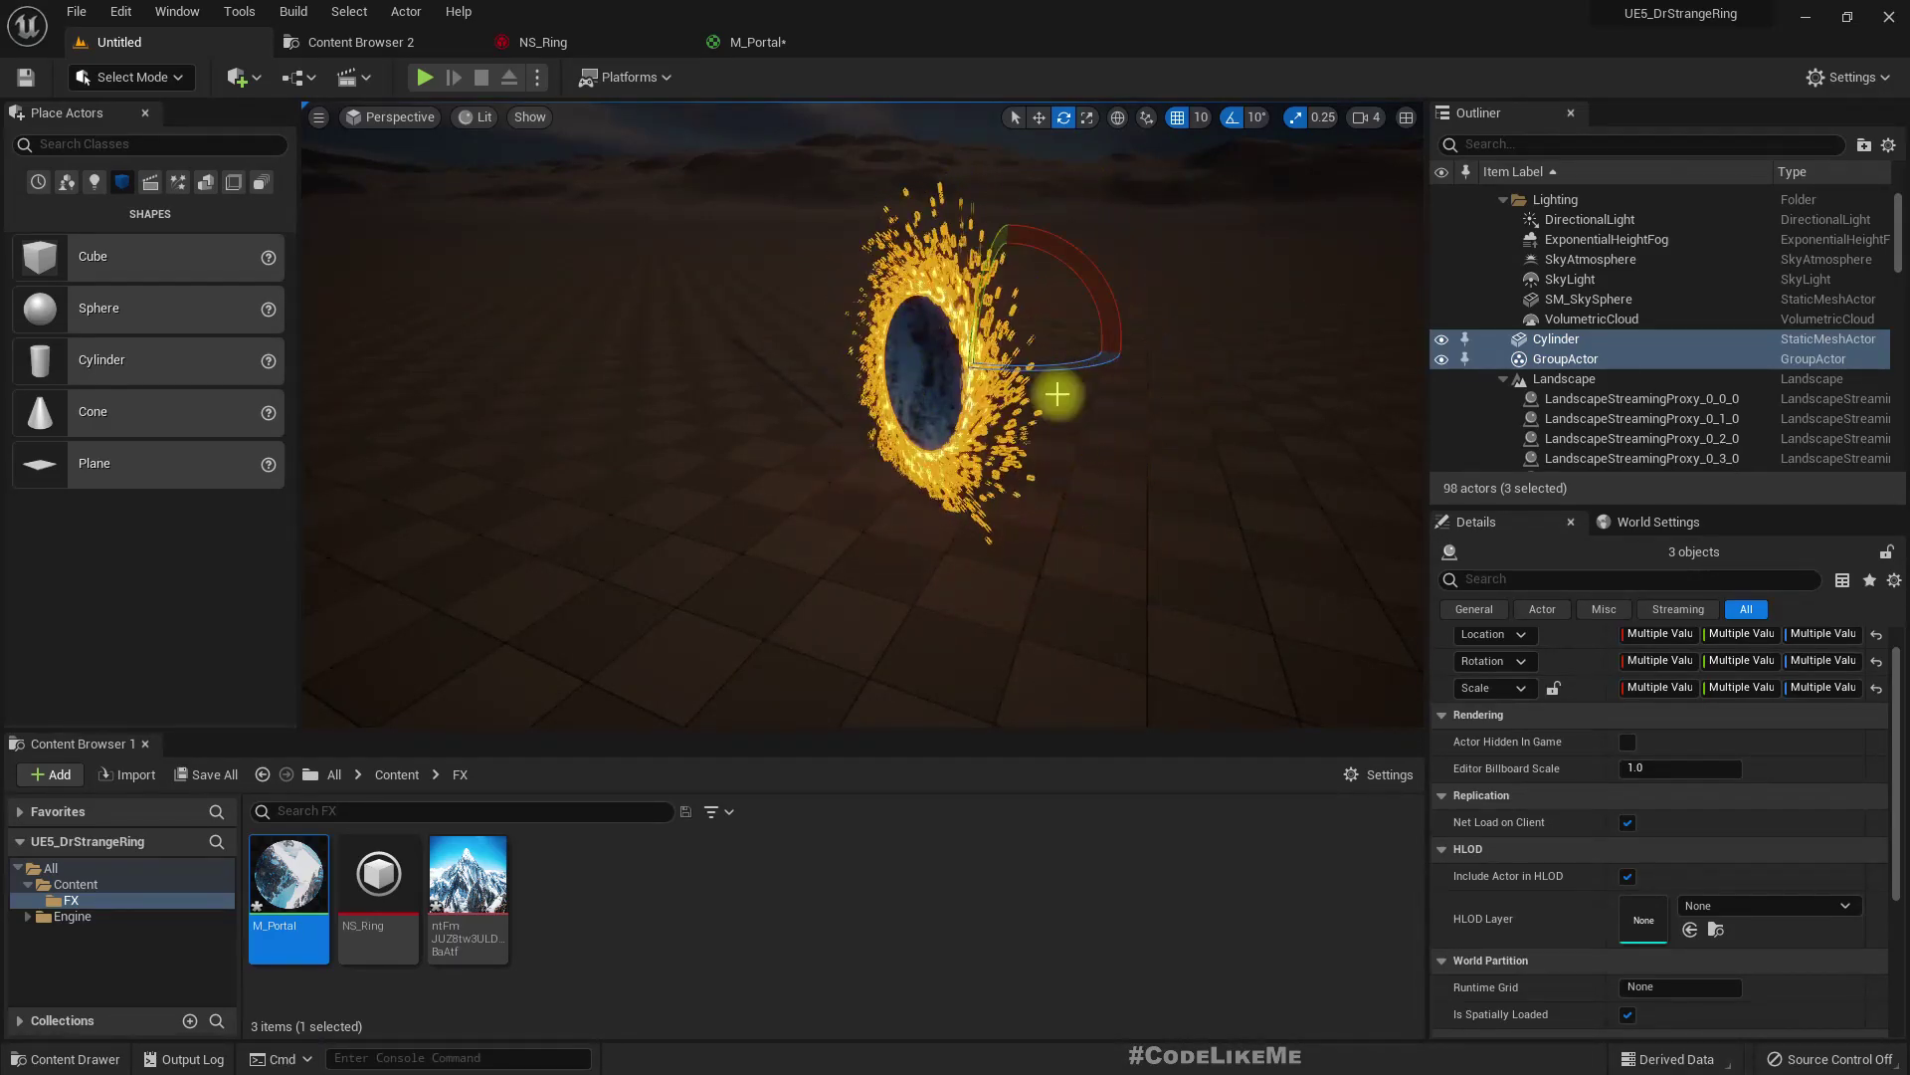
{"action": "left_click_drag", "start_coordinate": [1057, 395], "coordinate": [1124, 353], "text": "alt"}
{"action": "key", "text": "w"}
{"action": "mouse_move", "coordinate": [1091, 469]}
{"action": "right_mouse_down"}
{"action": "mouse_move", "coordinate": [1051, 459]}
{"action": "mouse_move", "coordinate": [1060, 498]}
{"action": "mouse_move", "coordinate": [1090, 468]}
{"action": "right_mouse_up"}
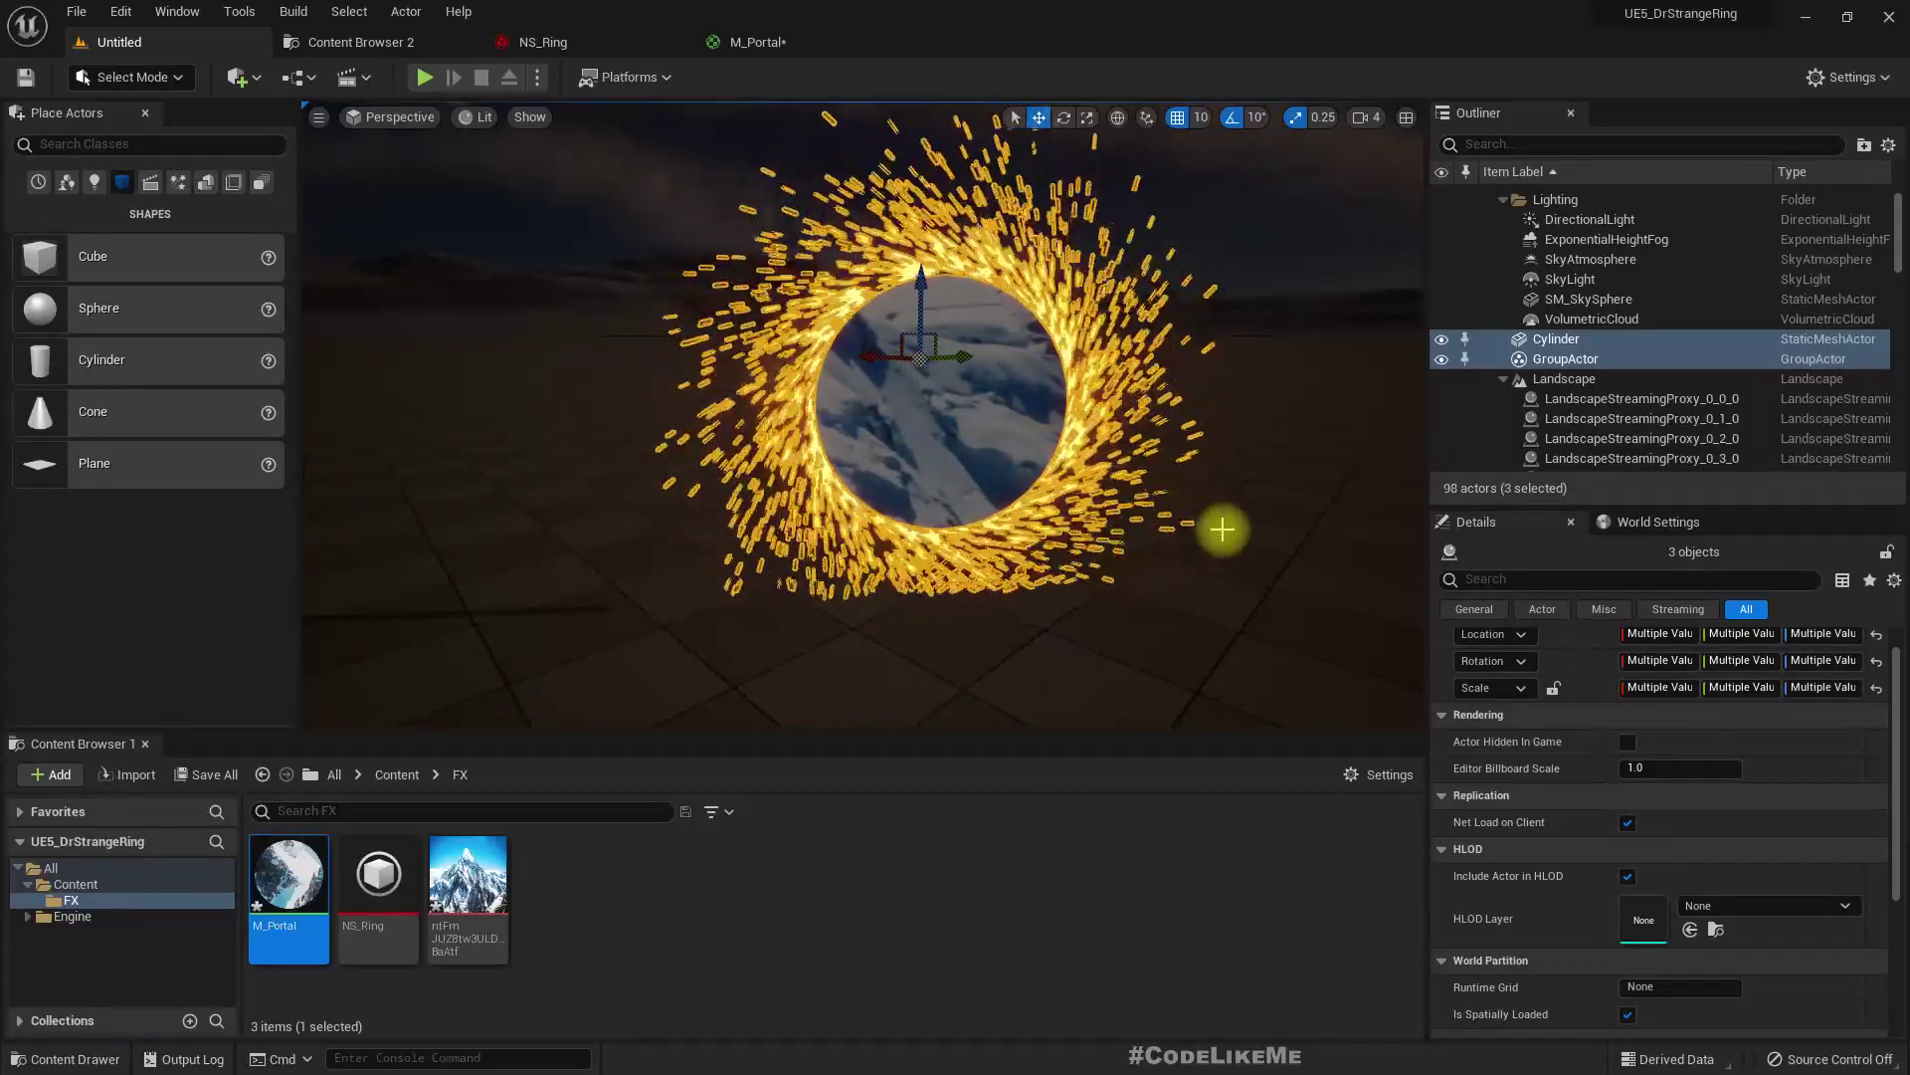
{"action": "scroll", "coordinate": [1900, 245], "scroll_direction": "down", "scroll_amount": 3}
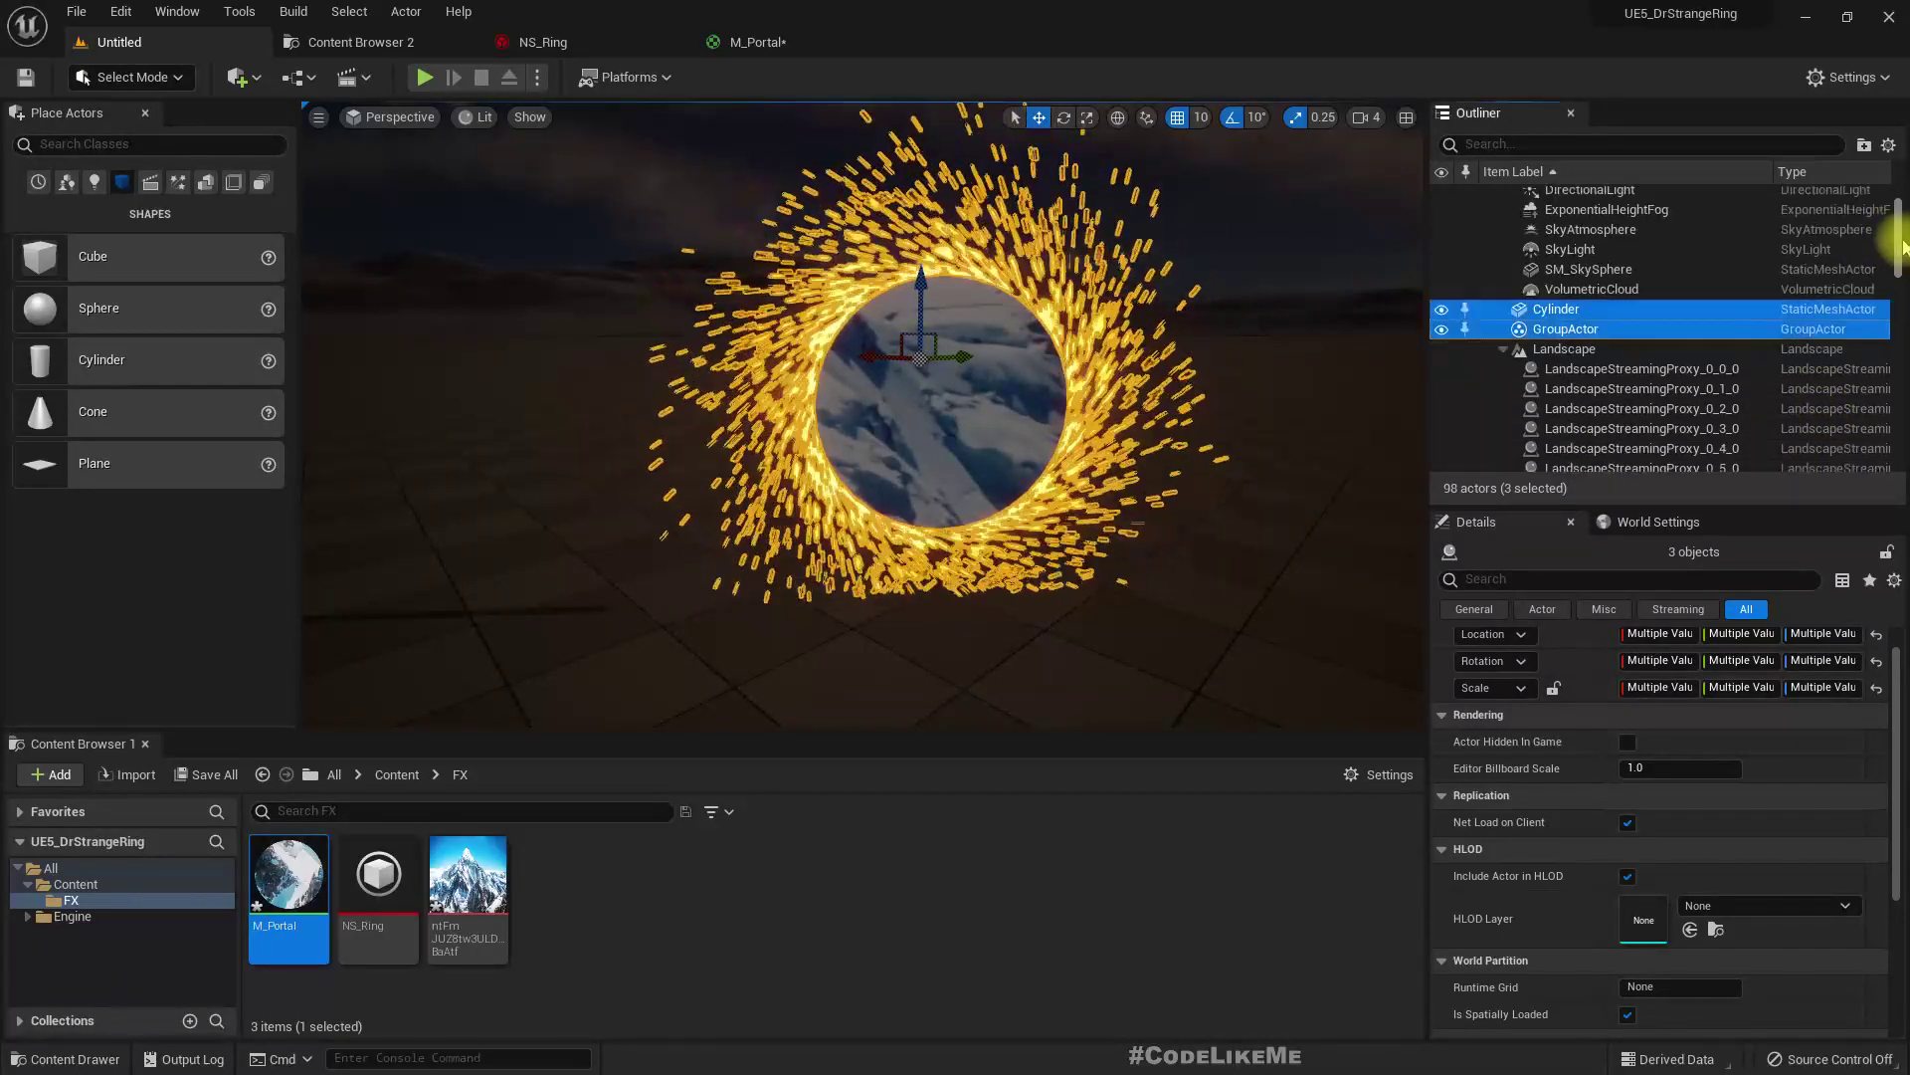
{"action": "scroll", "coordinate": [1887, 257], "scroll_direction": "down", "scroll_amount": 1}
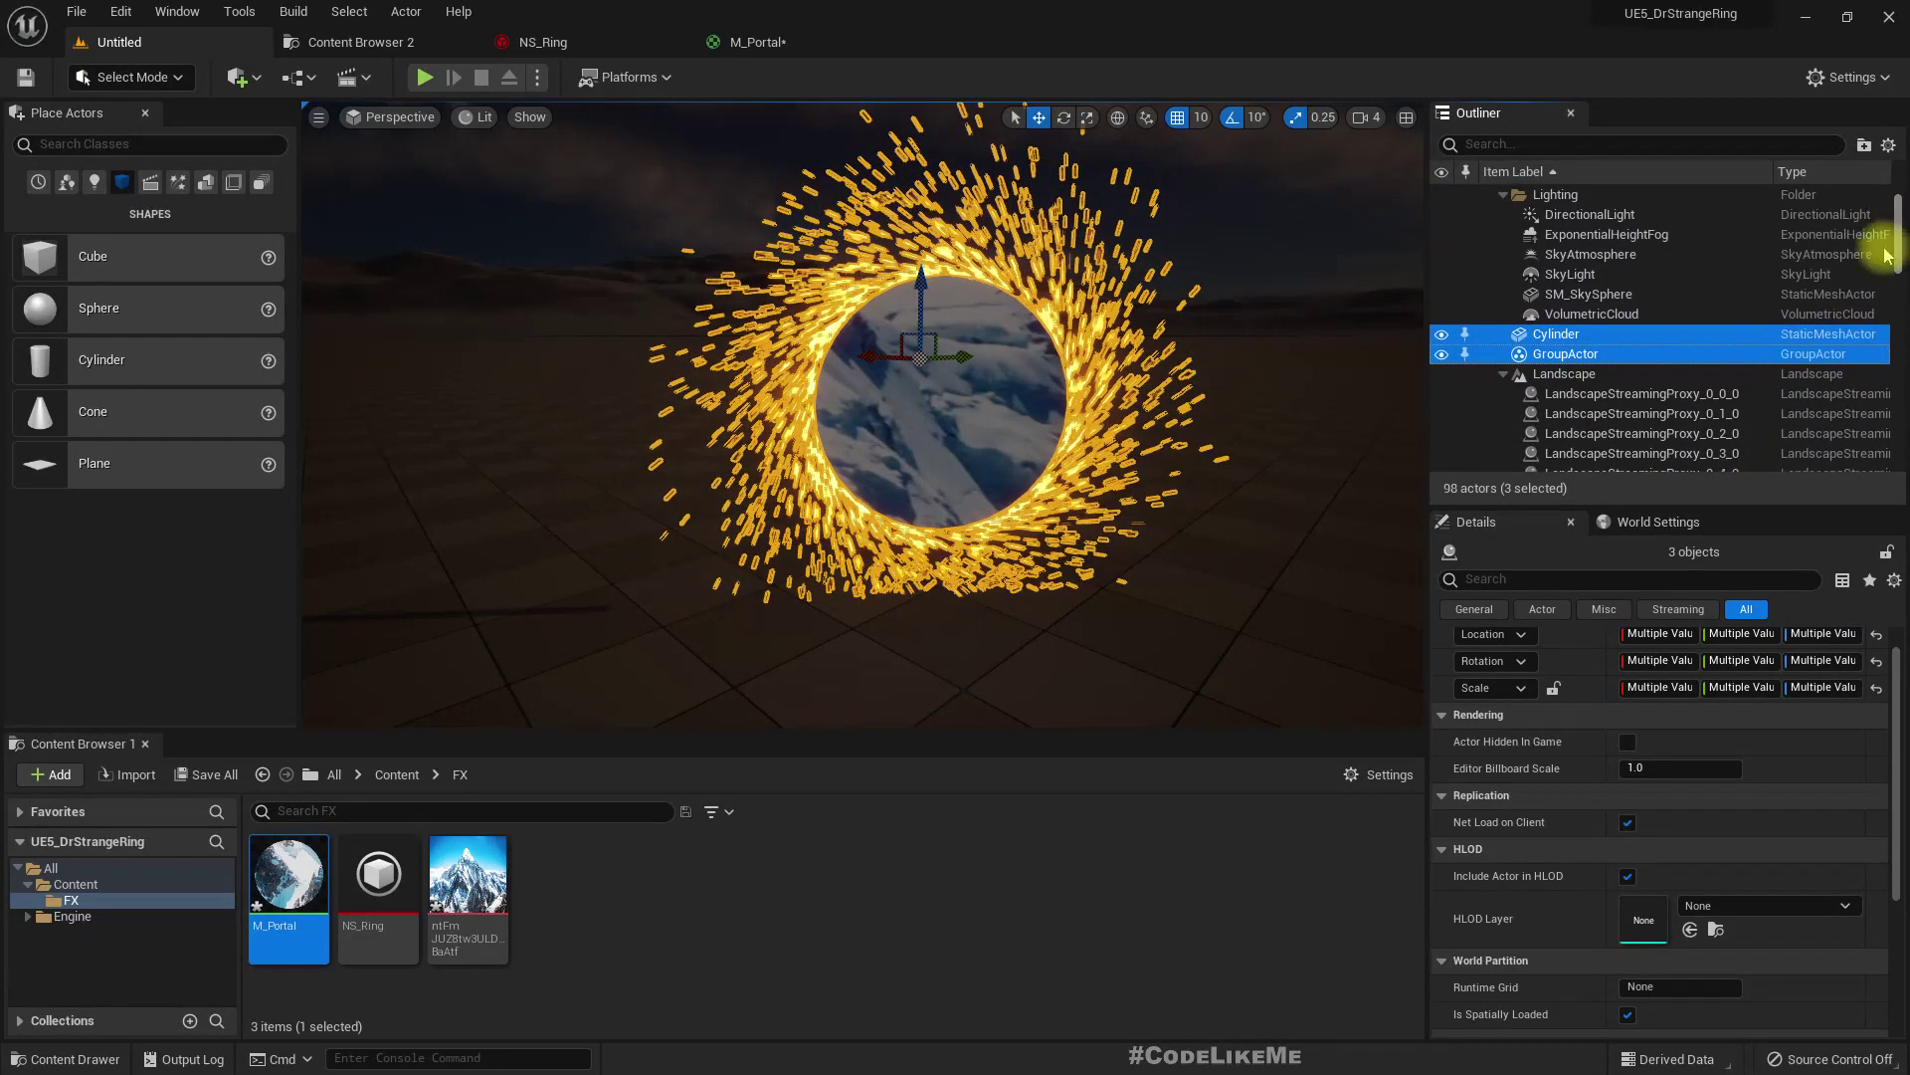
{"action": "left_click", "coordinate": [1539, 342]}
{"action": "left_click", "coordinate": [1569, 356]}
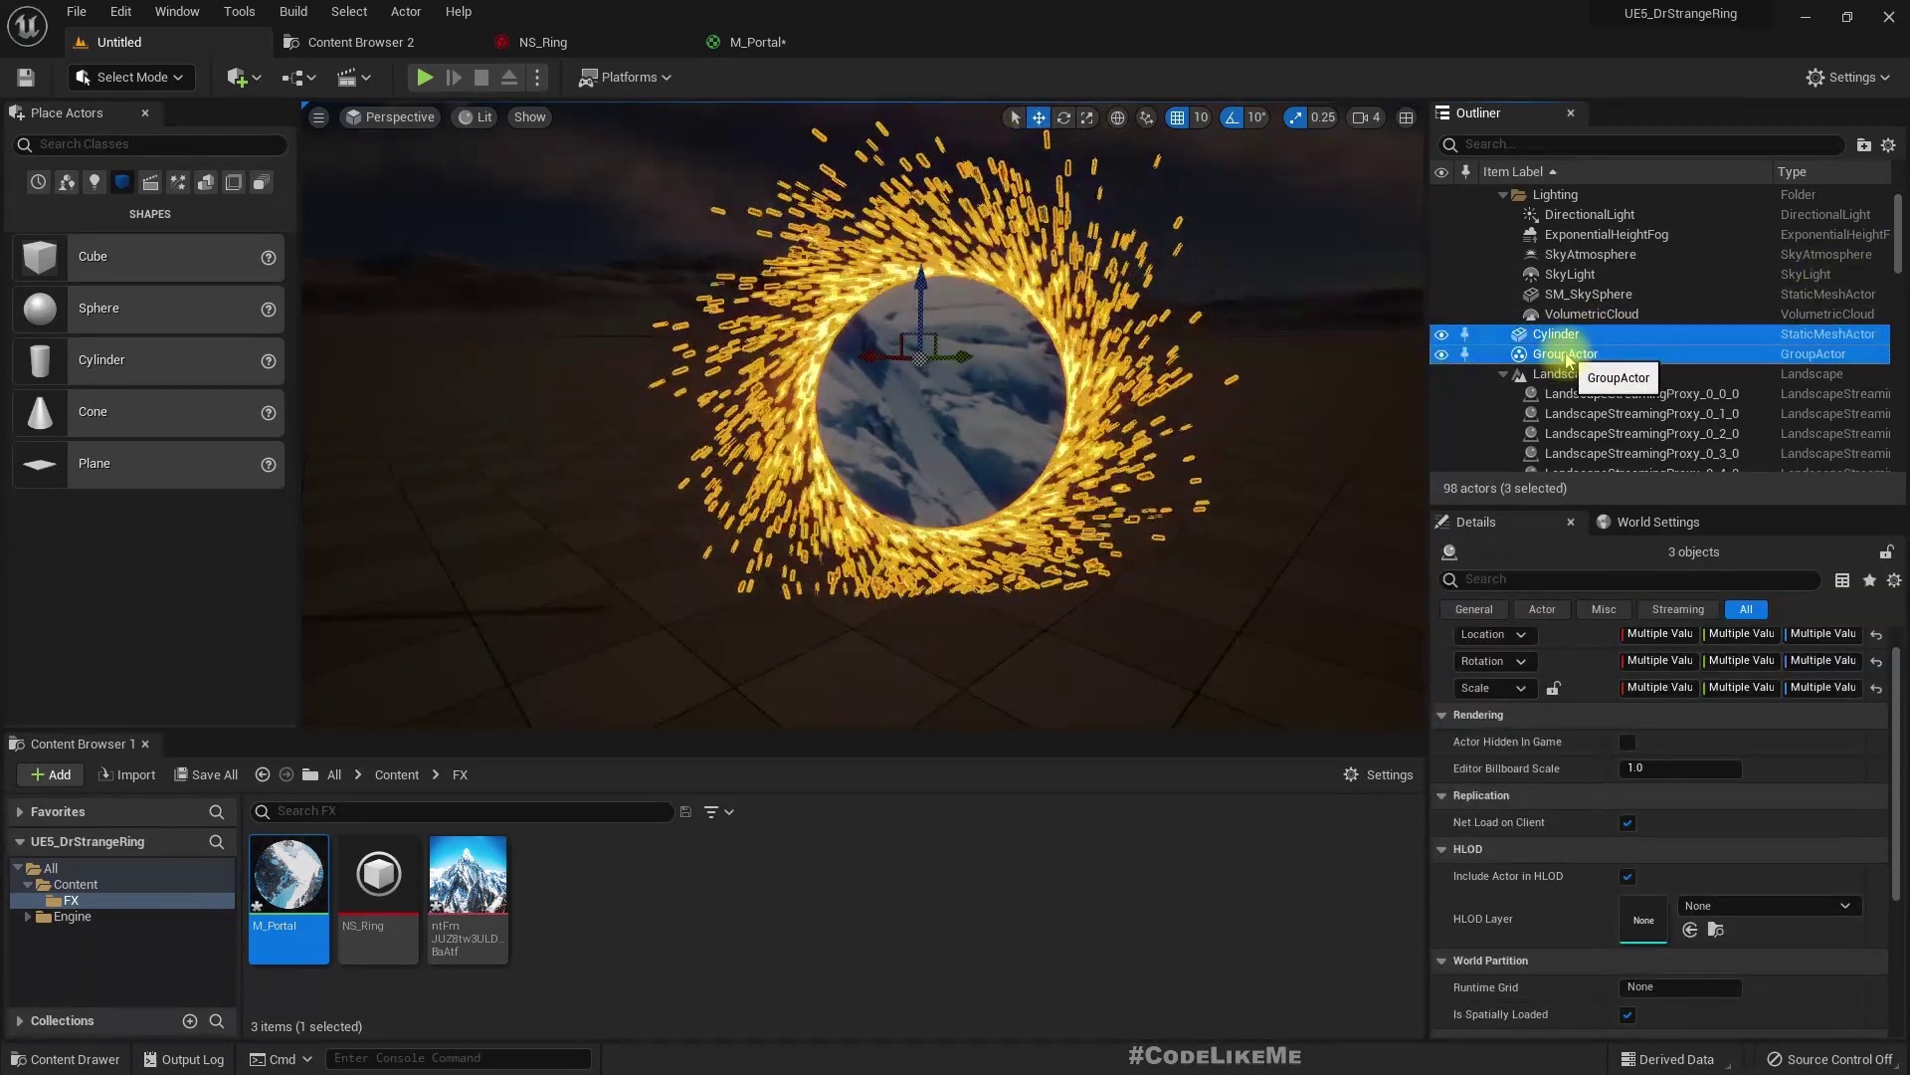
Enlarge the level viewport to full screen and examine the portal's disc and sparks from different sides
{"action": "left_click", "coordinate": [1184, 502]}
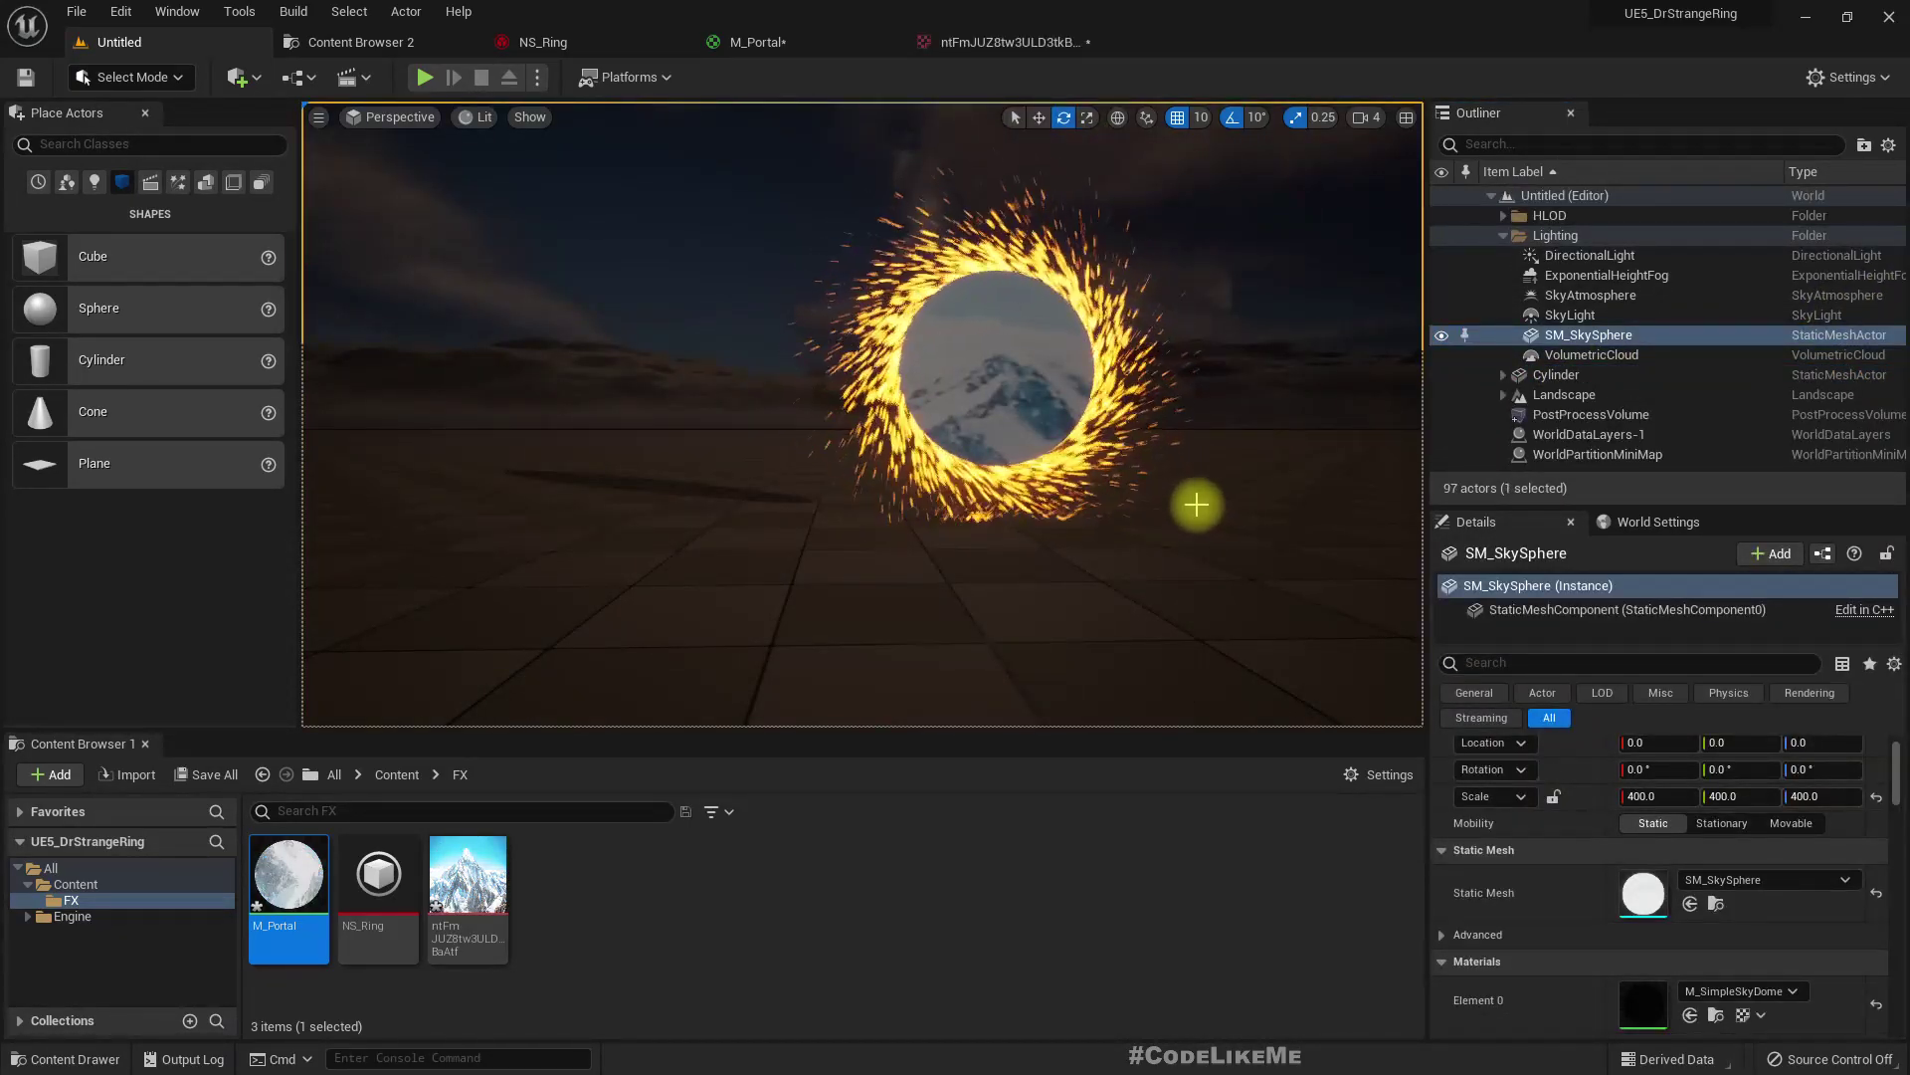
{"action": "right_click_drag", "start_coordinate": [1197, 505], "coordinate": [1246, 493]}
{"action": "key", "text": "F11"}
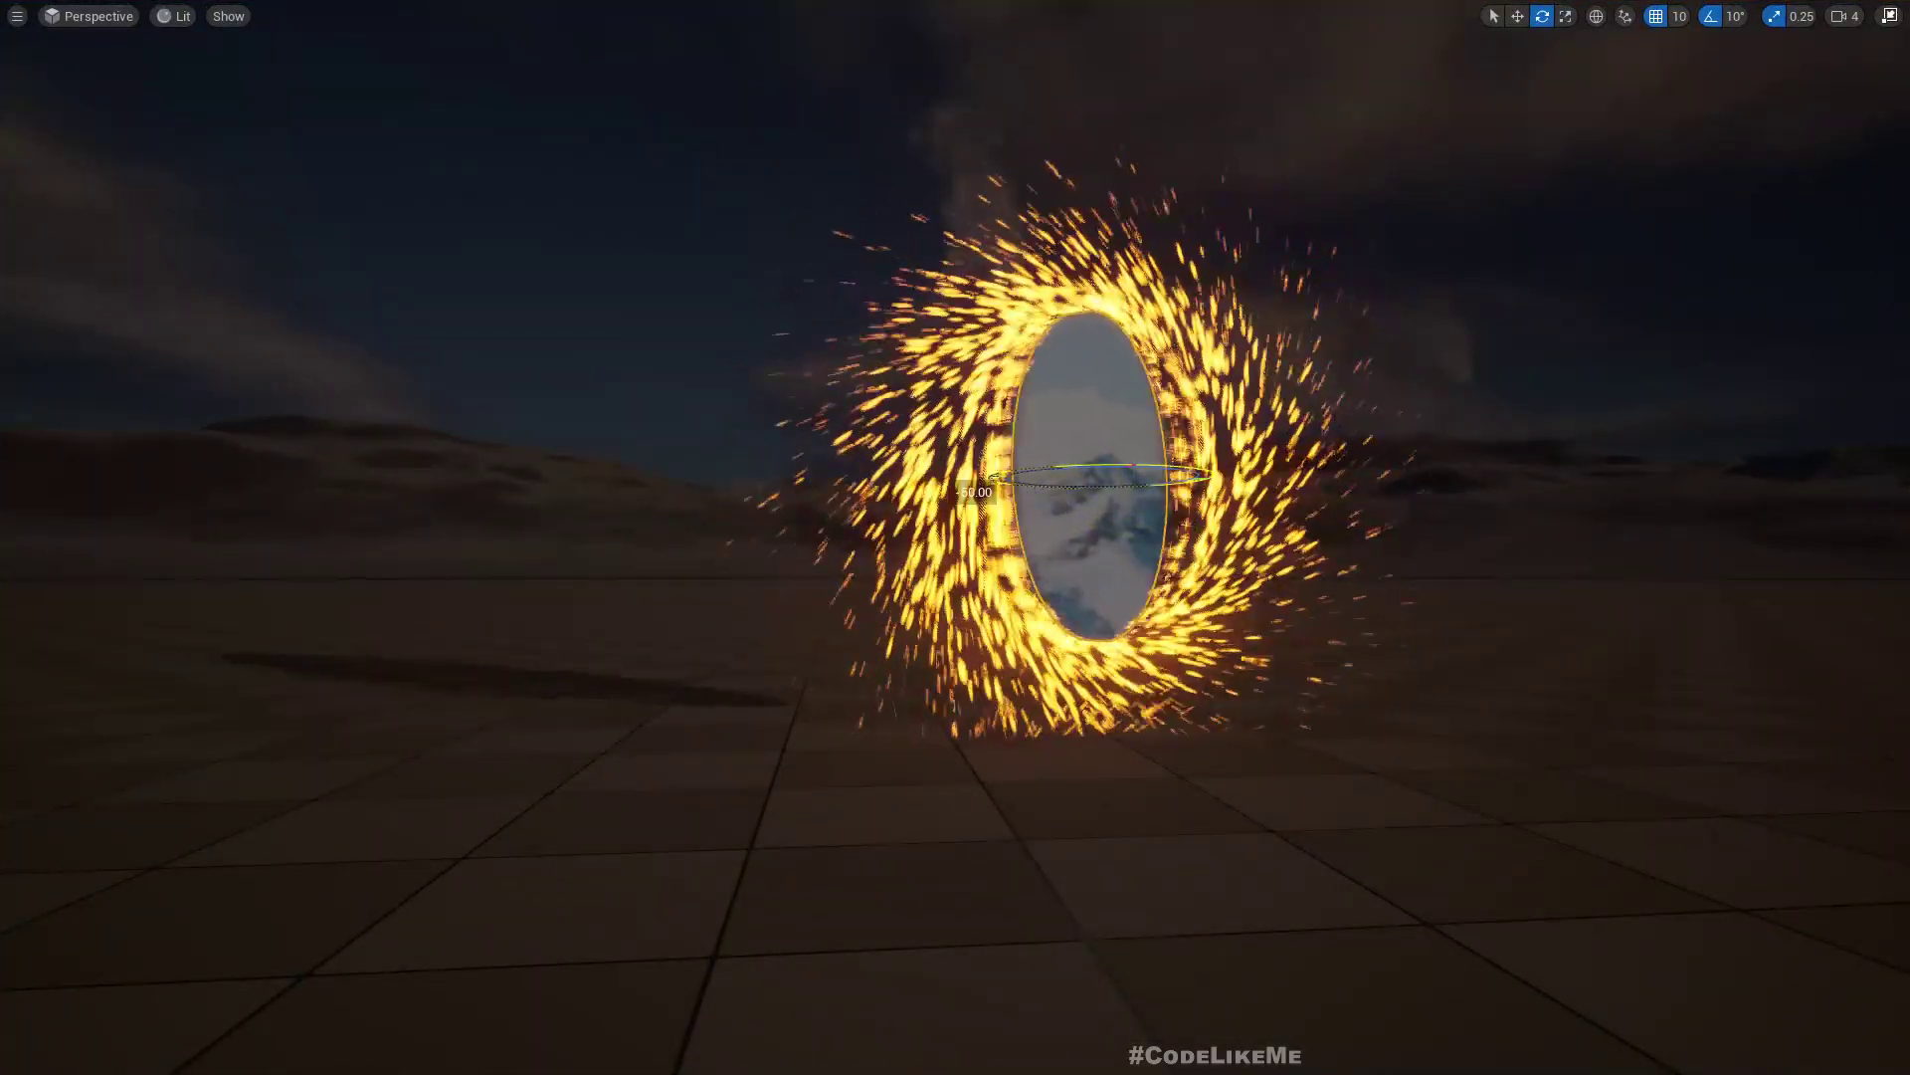
{"action": "key", "text": "d"}
{"action": "right_click_drag", "start_coordinate": [1247, 524], "coordinate": [999, 533]}
{"action": "key", "text": "a"}
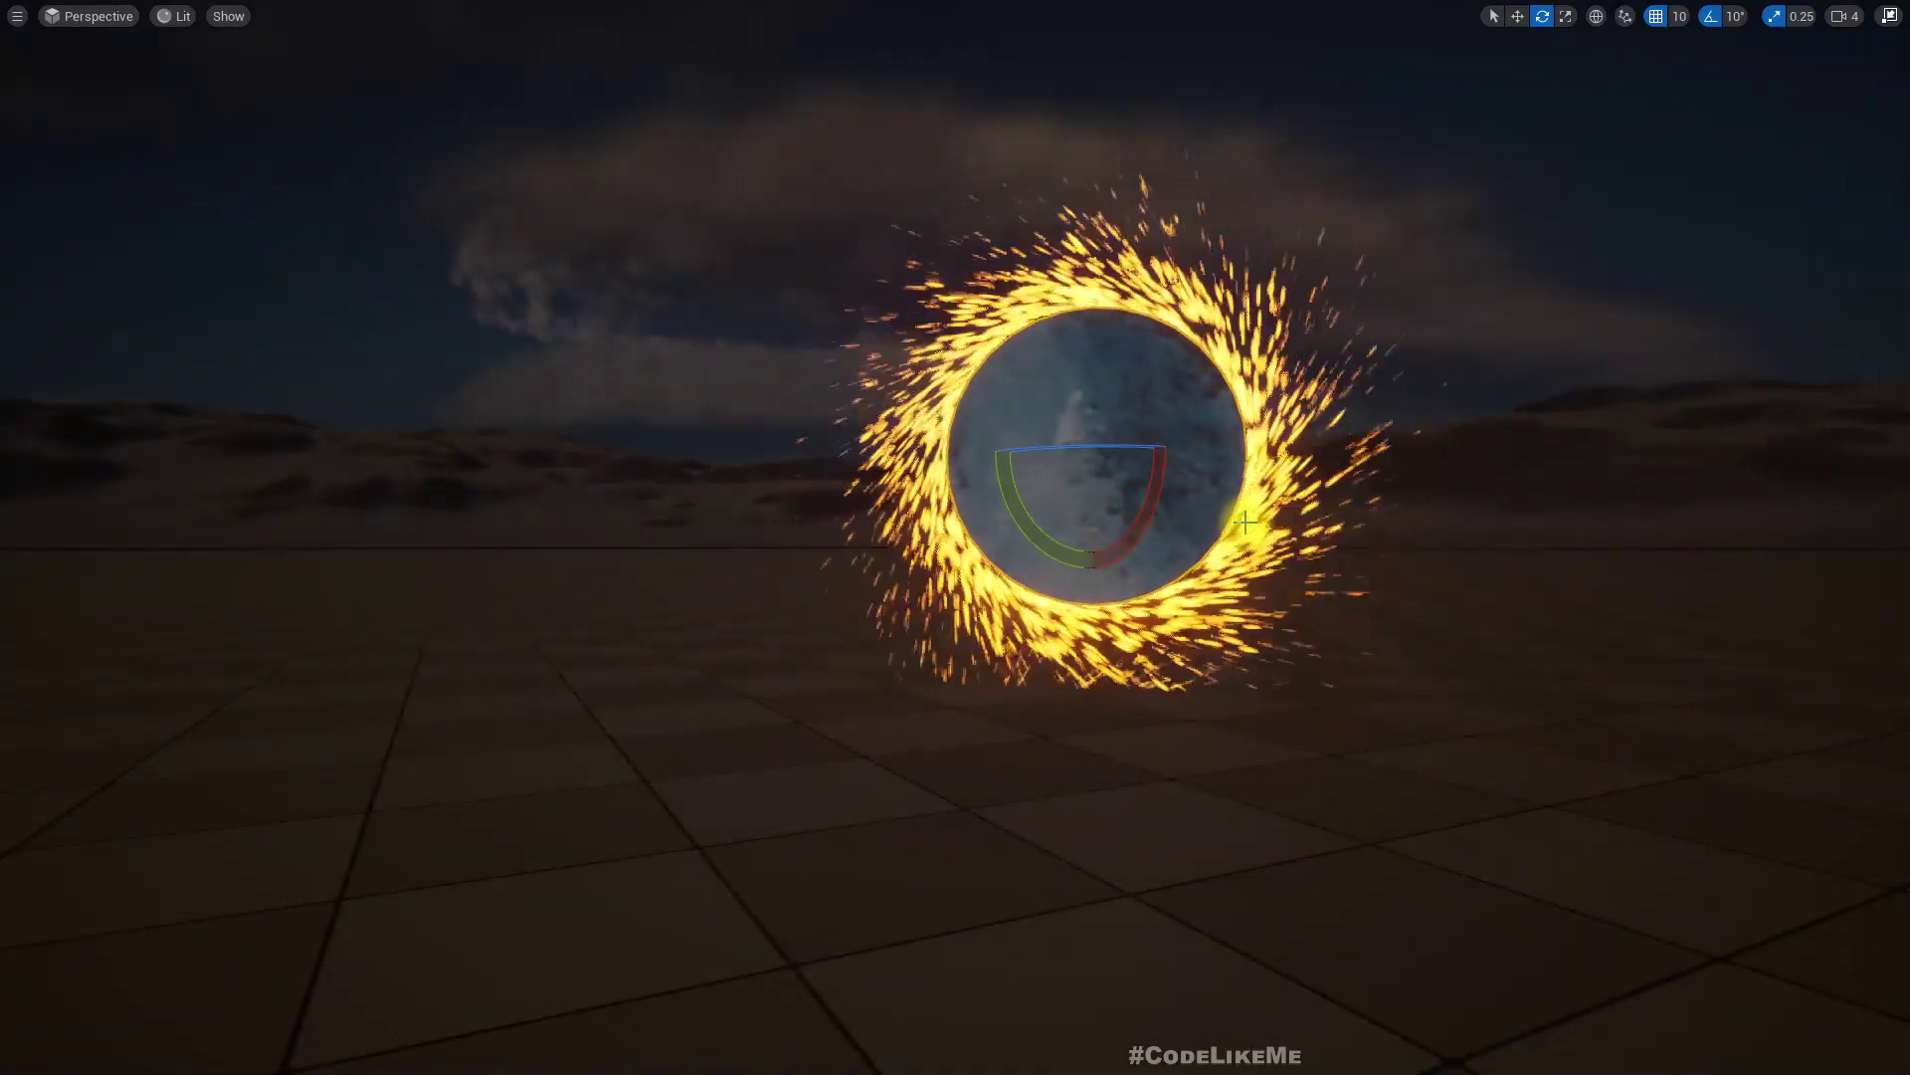
Try a rotation of the portal, undo it, and examine the mountain scene in the disc while moving around it
{"action": "left_click_drag", "start_coordinate": [1050, 446], "coordinate": [1100, 491]}
{"action": "key", "text": "ctrl+z"}
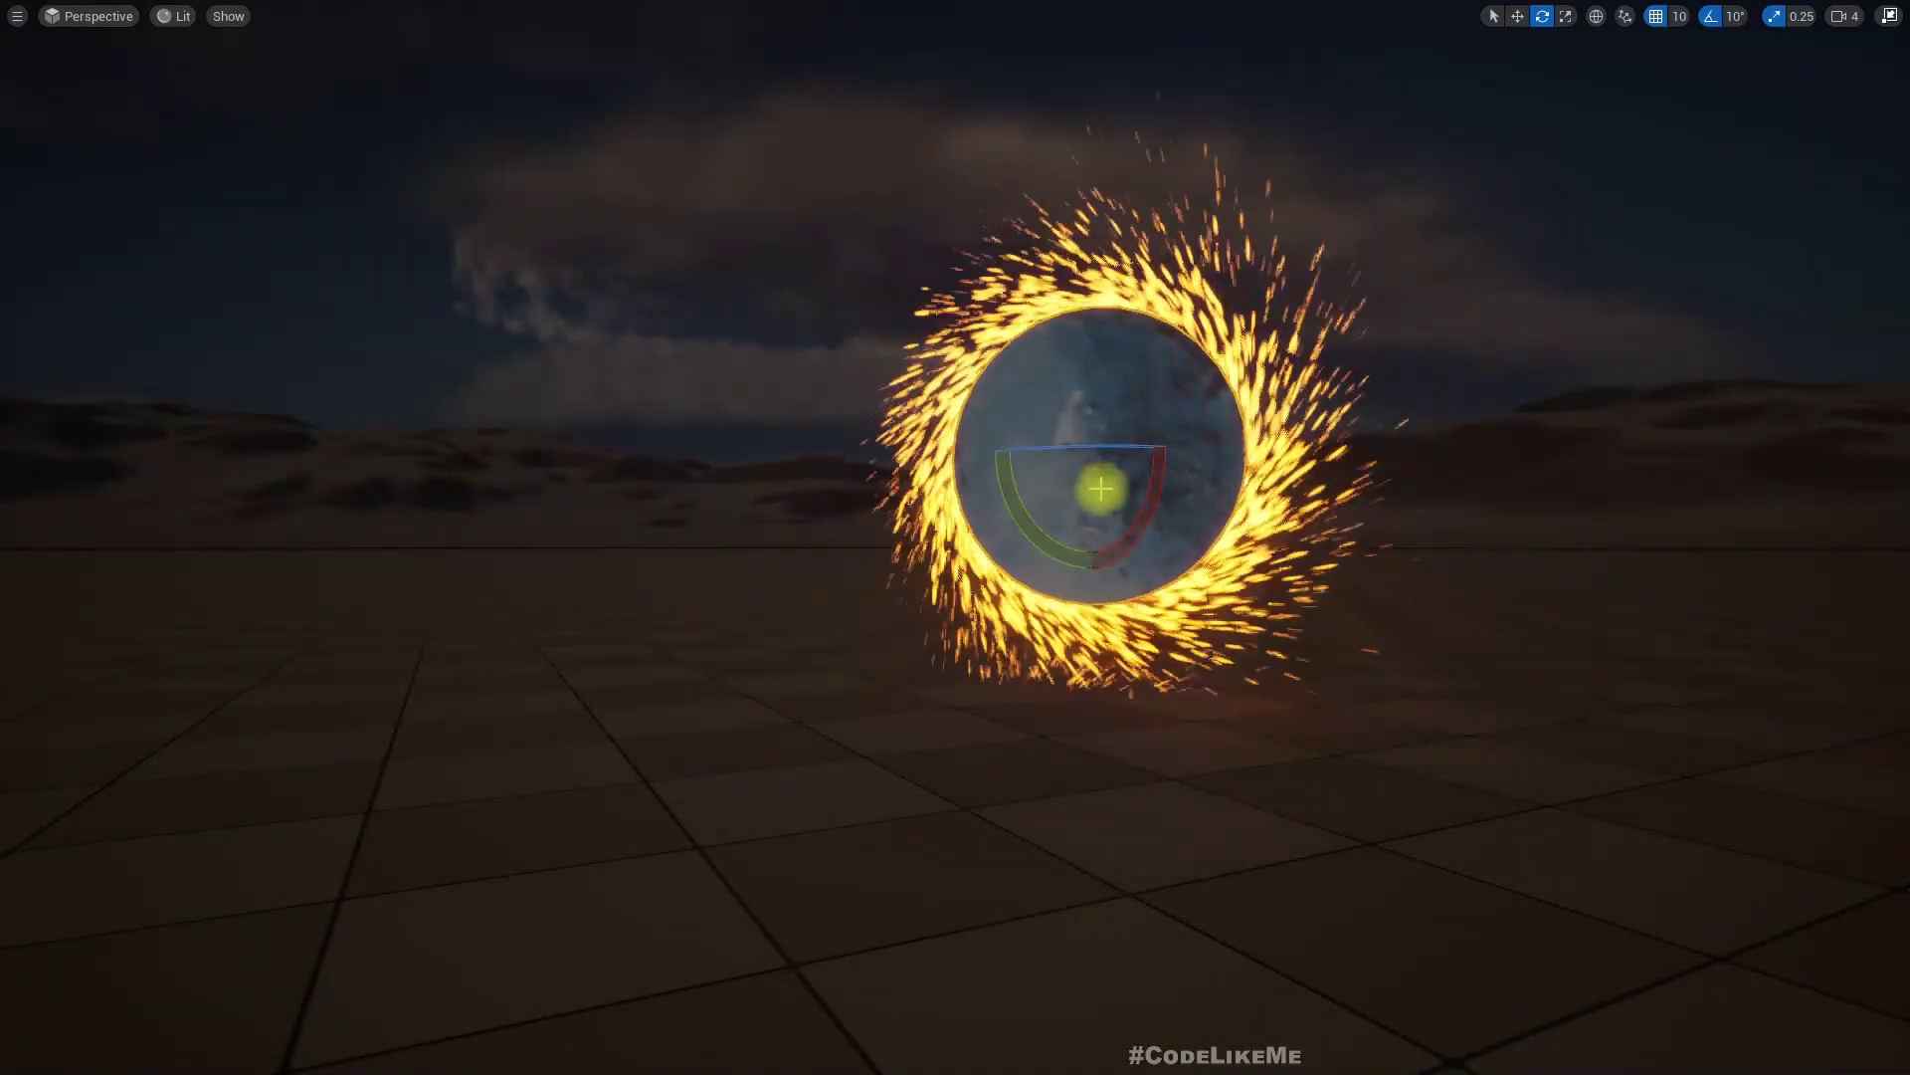
{"action": "key", "text": "a"}
{"action": "right_click_drag", "start_coordinate": [1100, 491], "coordinate": [1293, 552]}
{"action": "key", "text": "a"}
{"action": "key", "text": "a"}
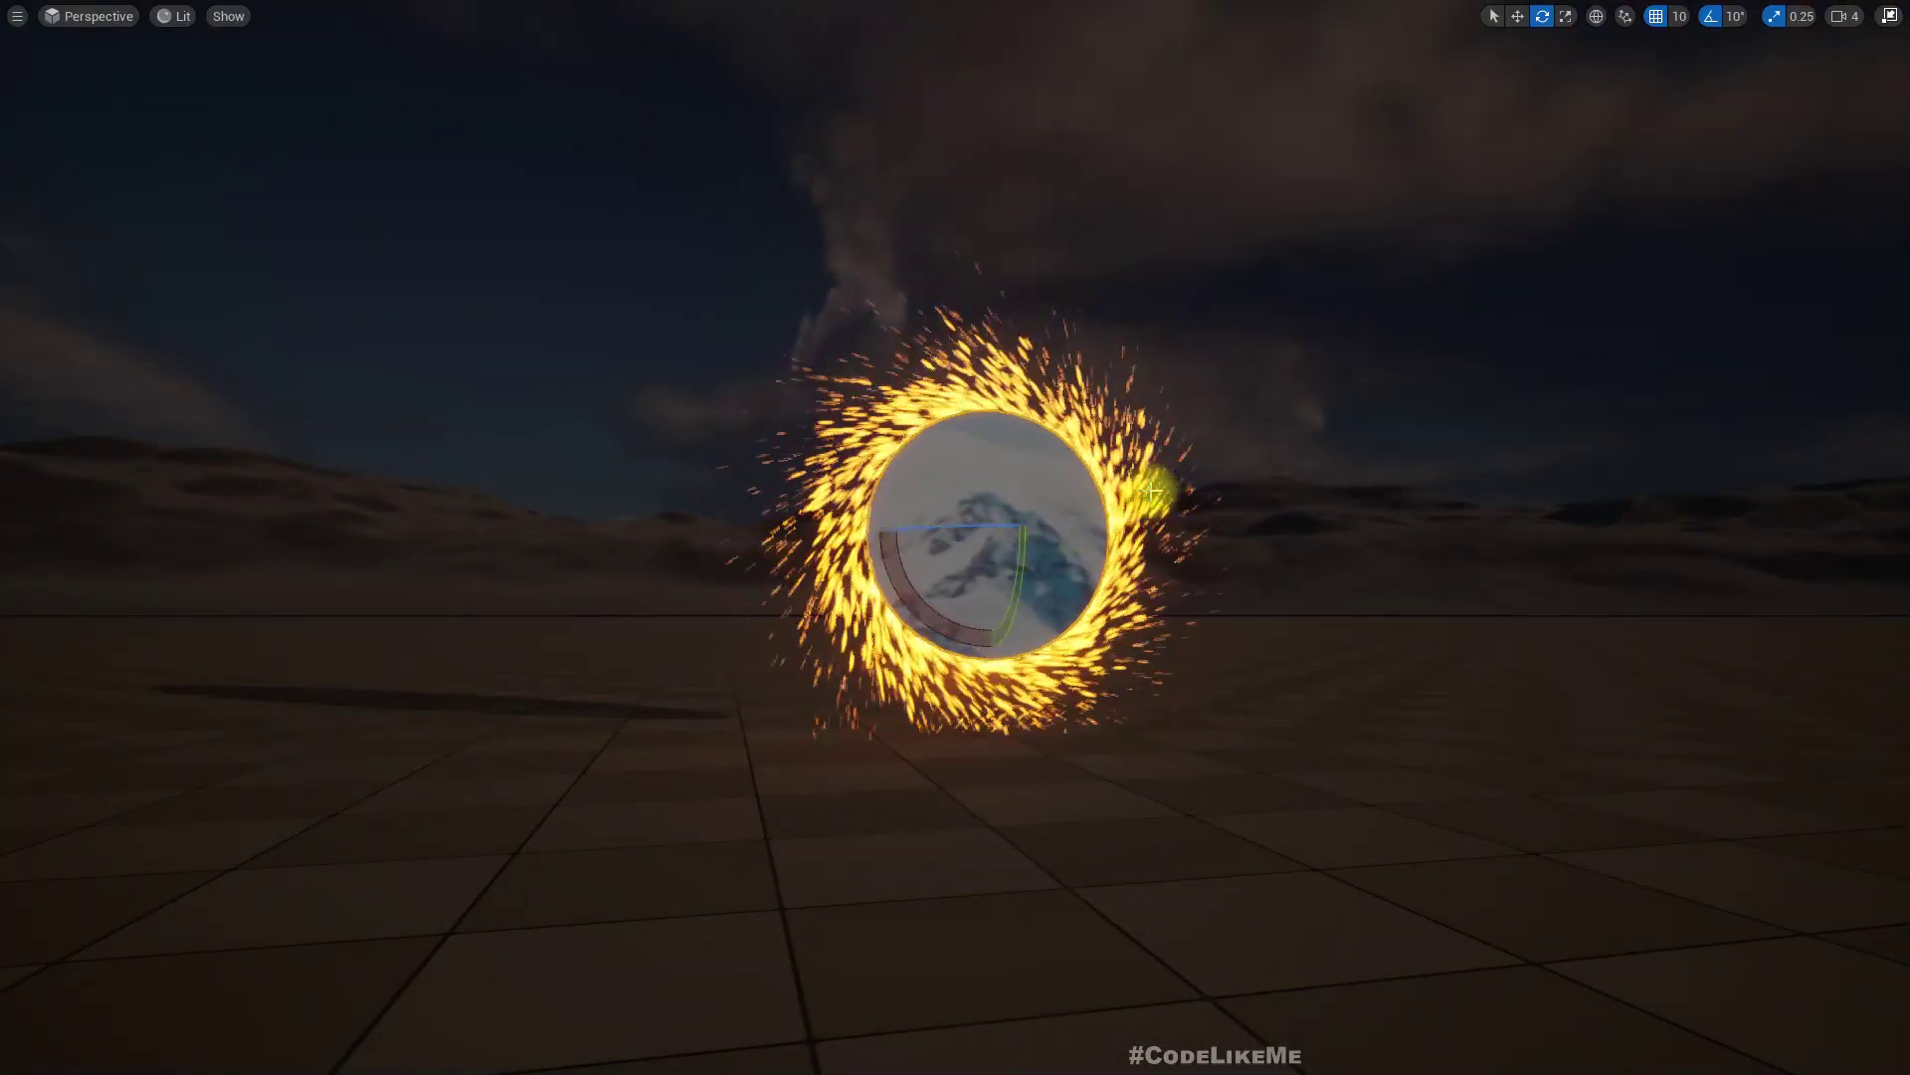
{"action": "right_click_drag", "start_coordinate": [1044, 547], "coordinate": [925, 547]}
{"action": "key", "text": "w"}
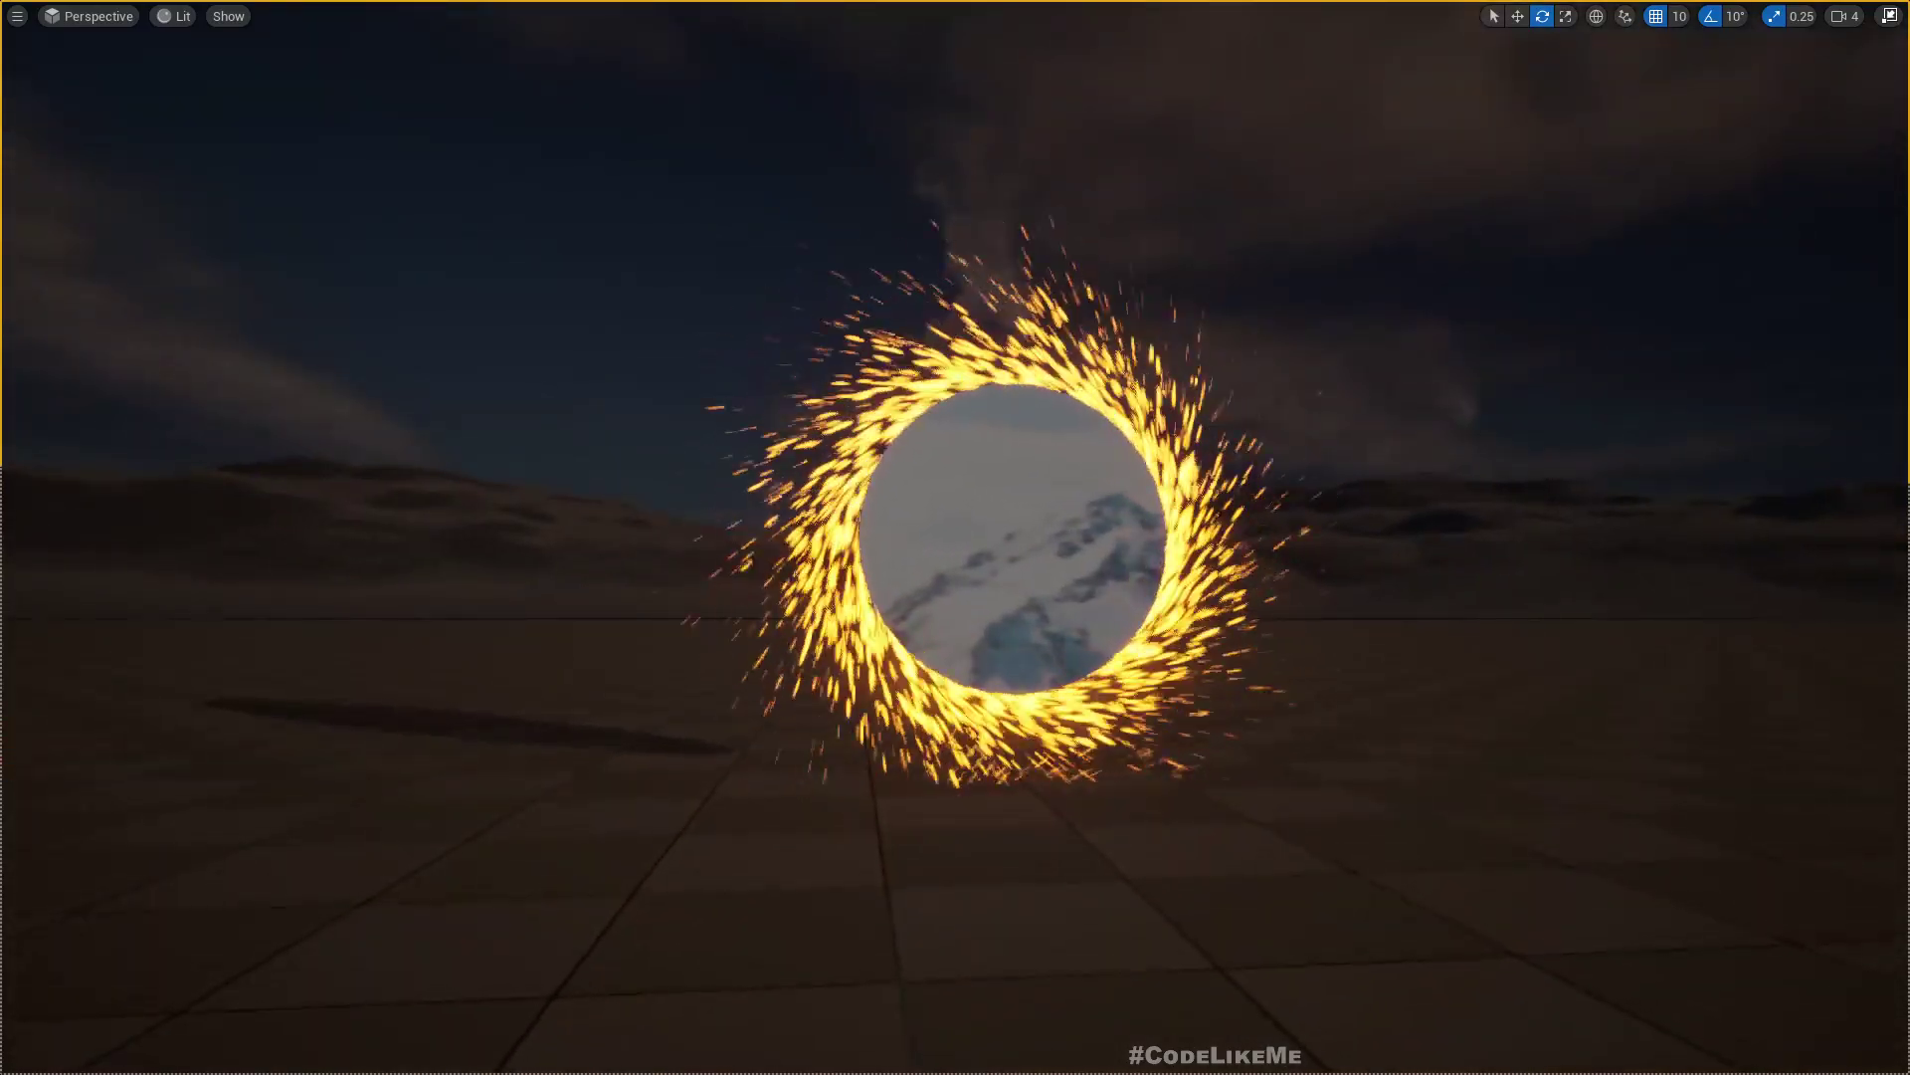
{"action": "right_click_drag", "start_coordinate": [1152, 492], "coordinate": [1152, 491]}
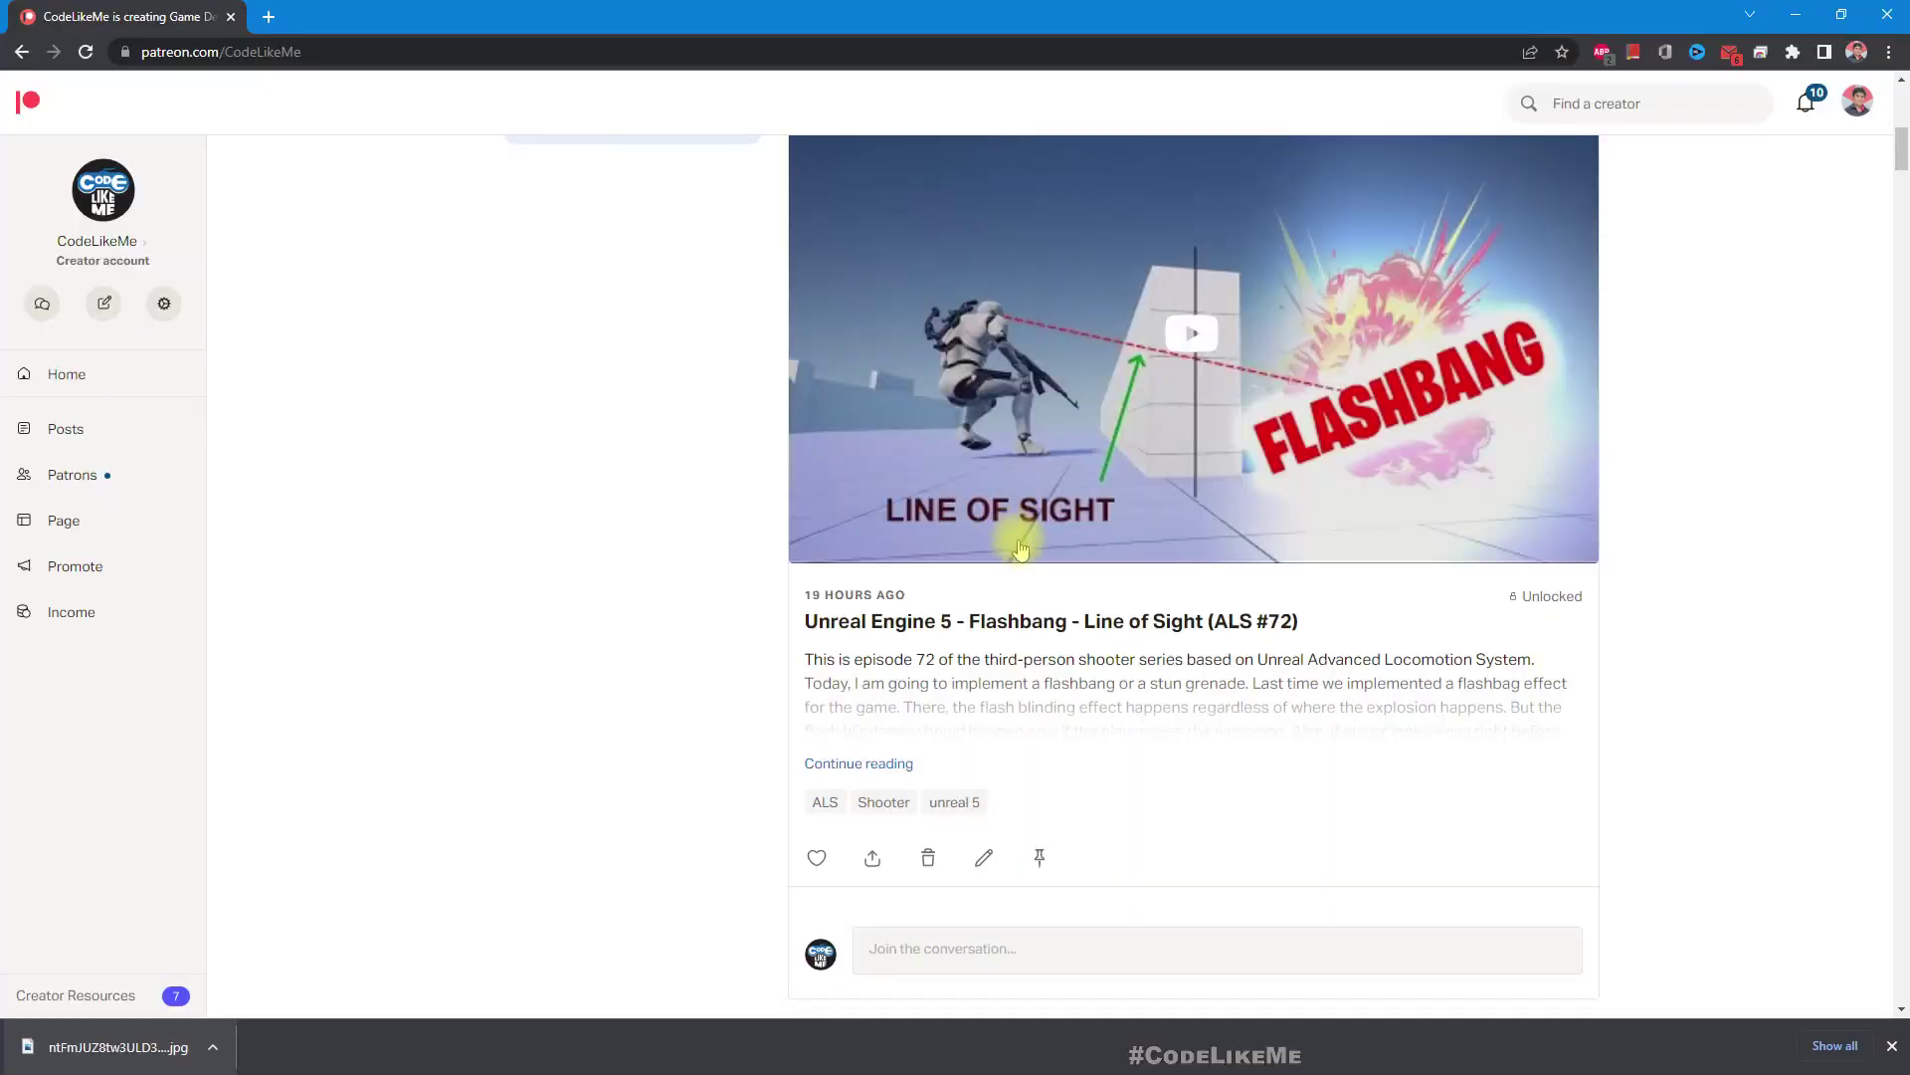
Look through the Unreal Engine 5 project posts on the CodeLikeMe Patreon page in the browser
{"action": "scroll", "coordinate": [1019, 539], "scroll_direction": "down", "scroll_amount": 7}
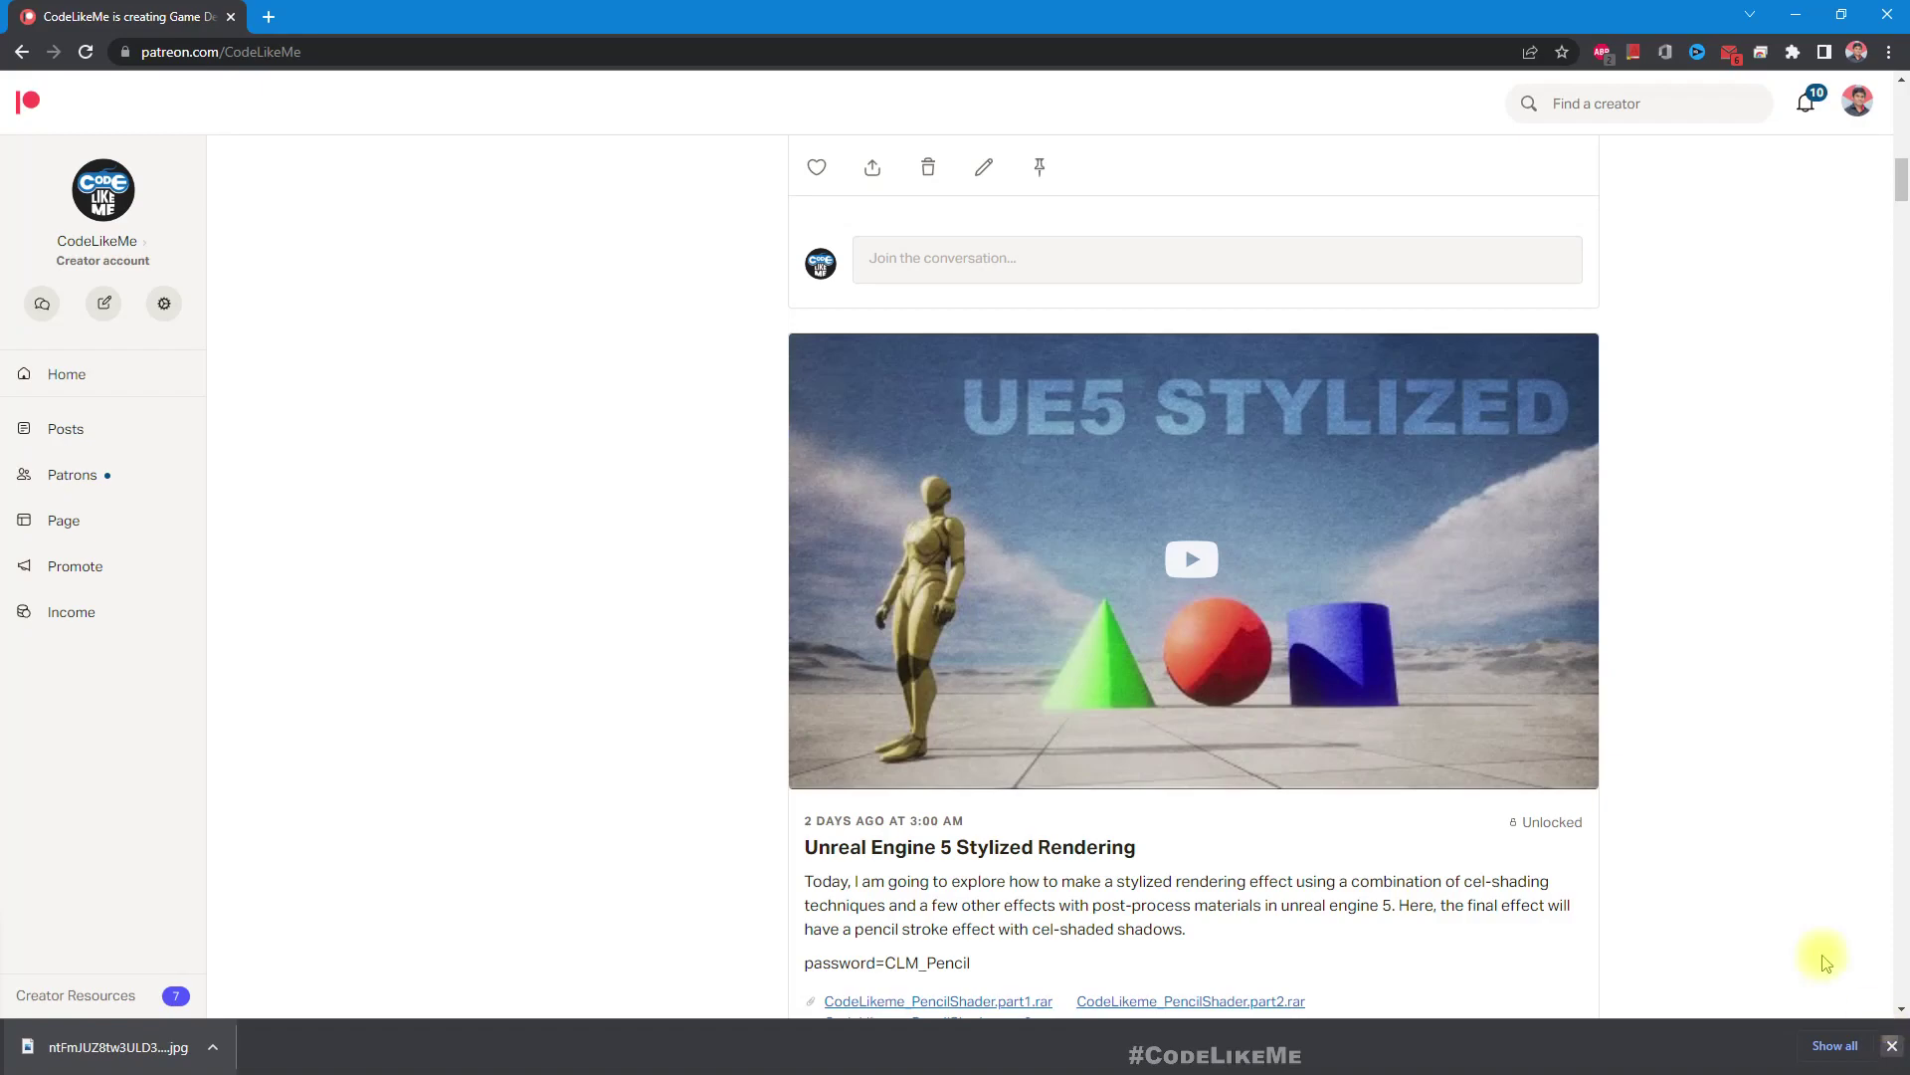
{"action": "scroll", "coordinate": [1530, 588], "scroll_direction": "down", "scroll_amount": 15}
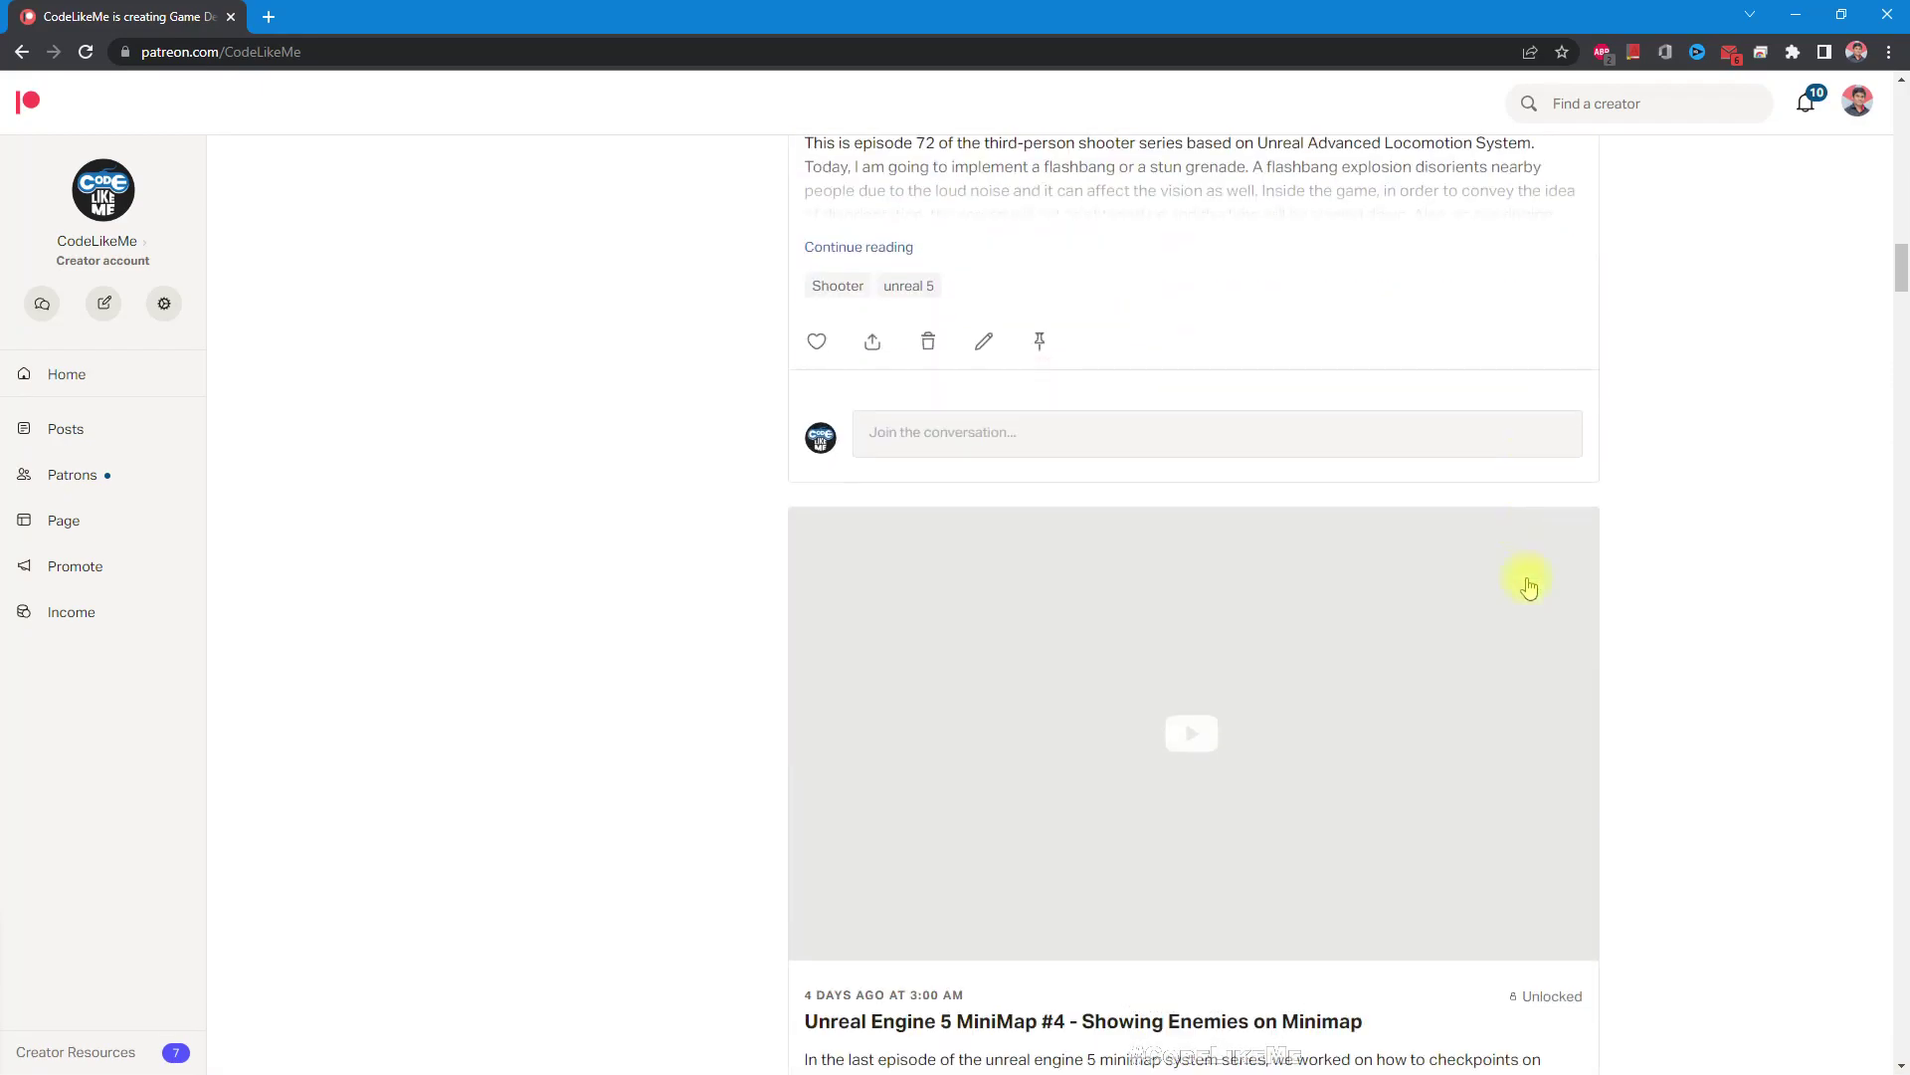
{"action": "scroll", "coordinate": [1529, 587], "scroll_direction": "down", "scroll_amount": 20}
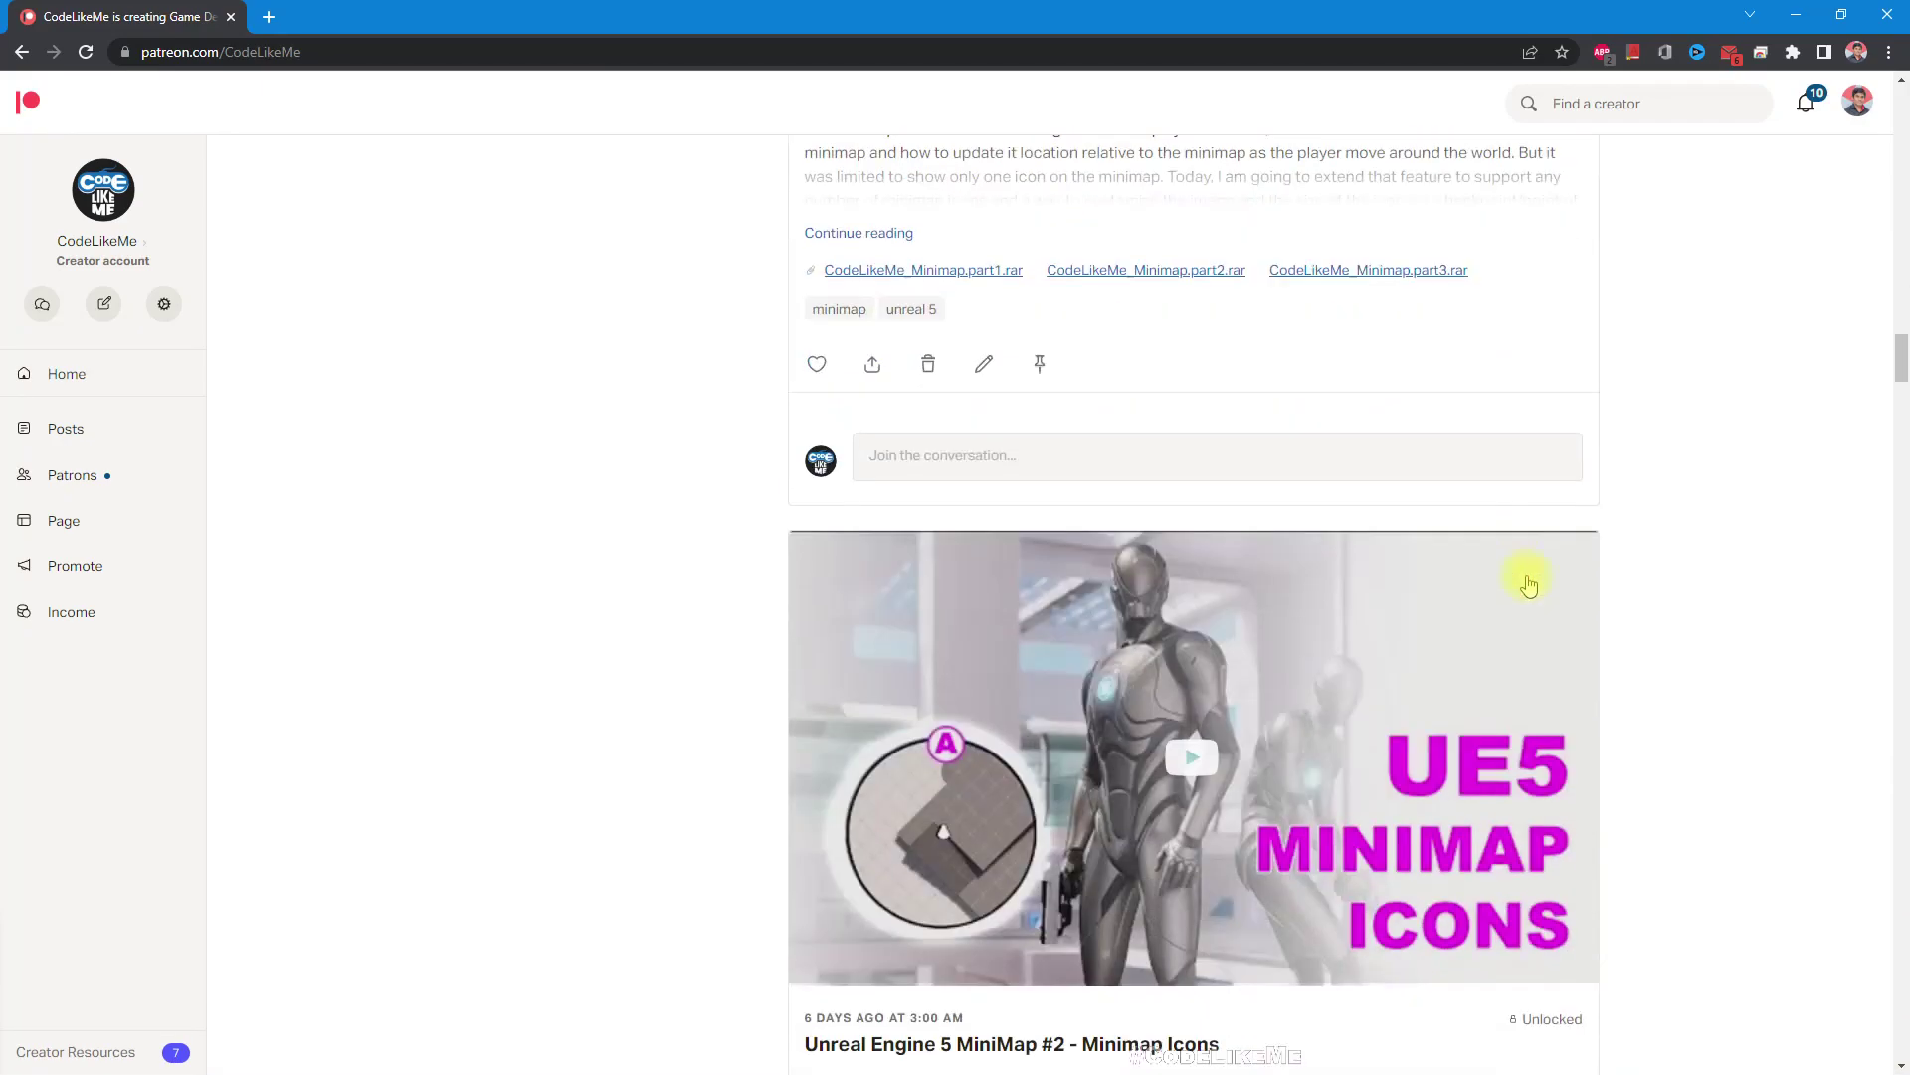
{"action": "scroll", "coordinate": [1530, 585], "scroll_direction": "down", "scroll_amount": 4}
{"action": "scroll", "coordinate": [1529, 585], "scroll_direction": "down", "scroll_amount": 14}
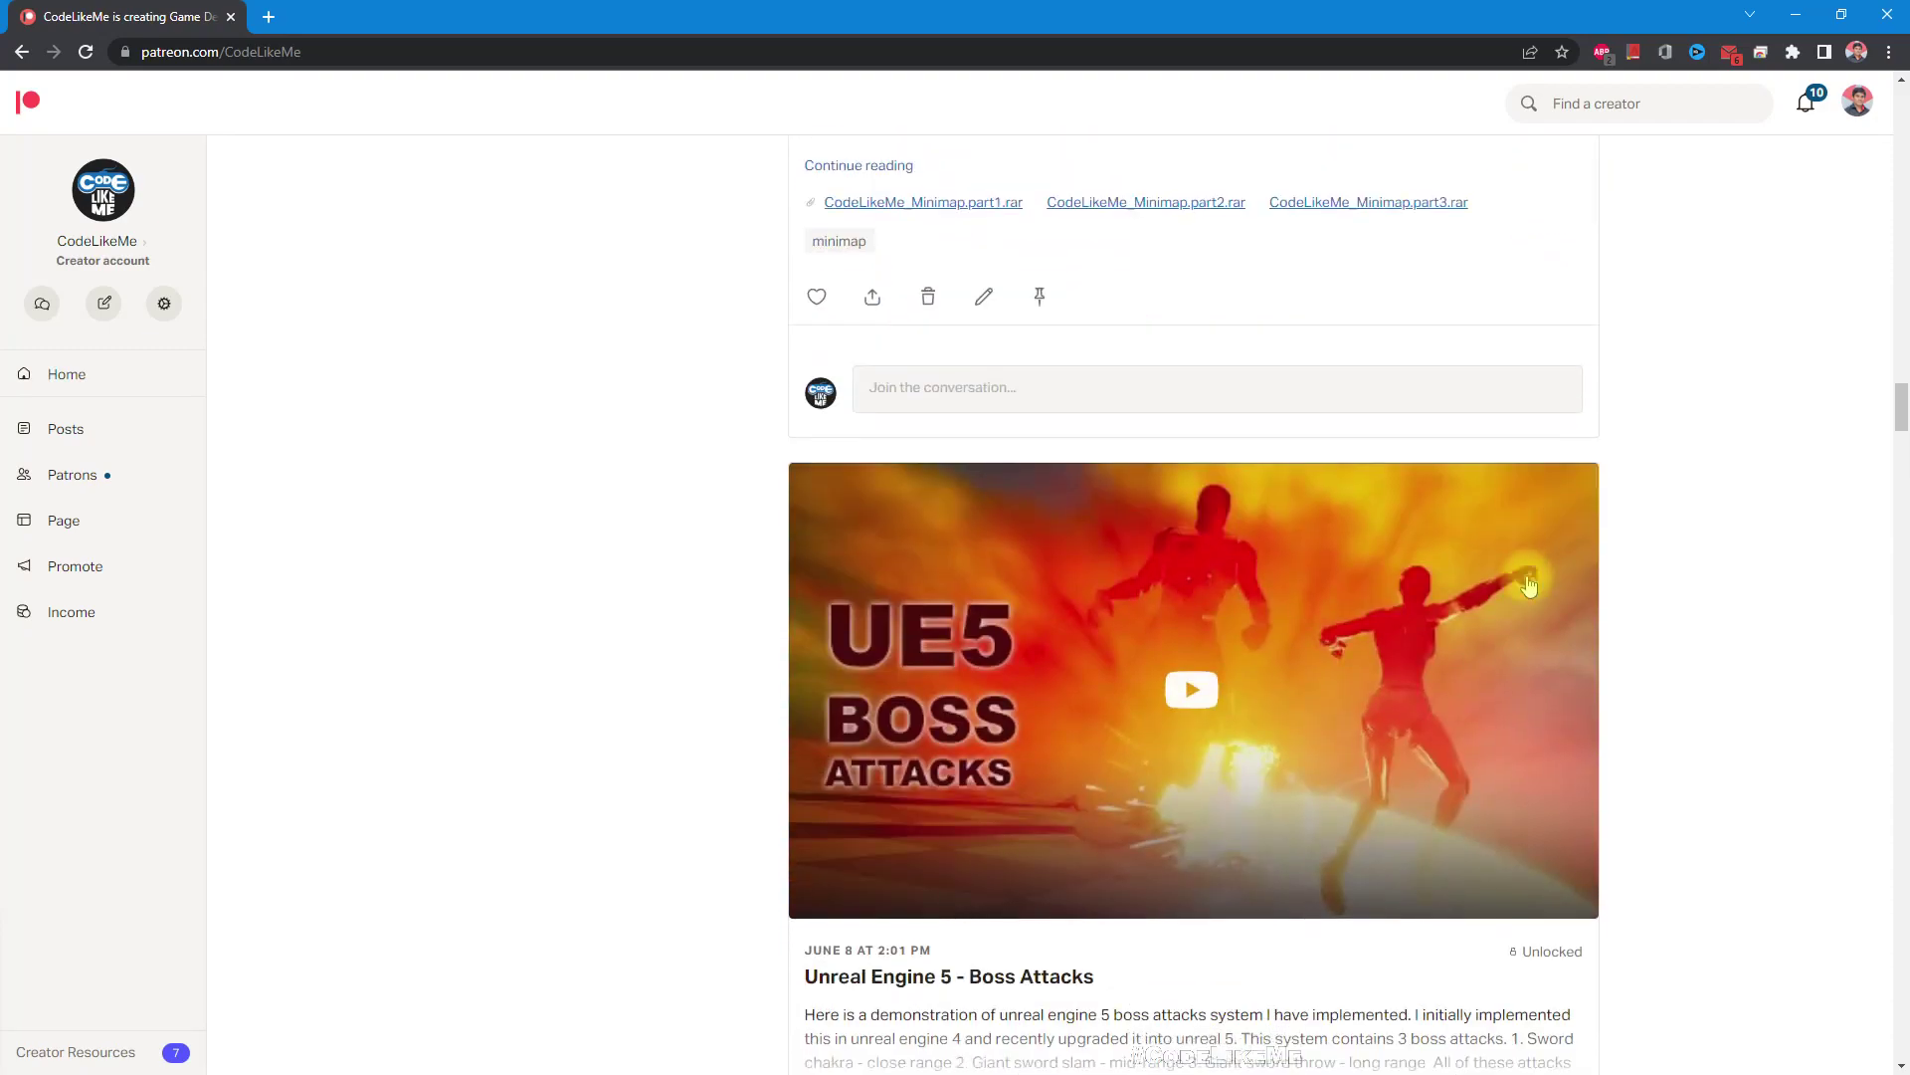
{"action": "scroll", "coordinate": [1529, 585], "scroll_direction": "down", "scroll_amount": 20}
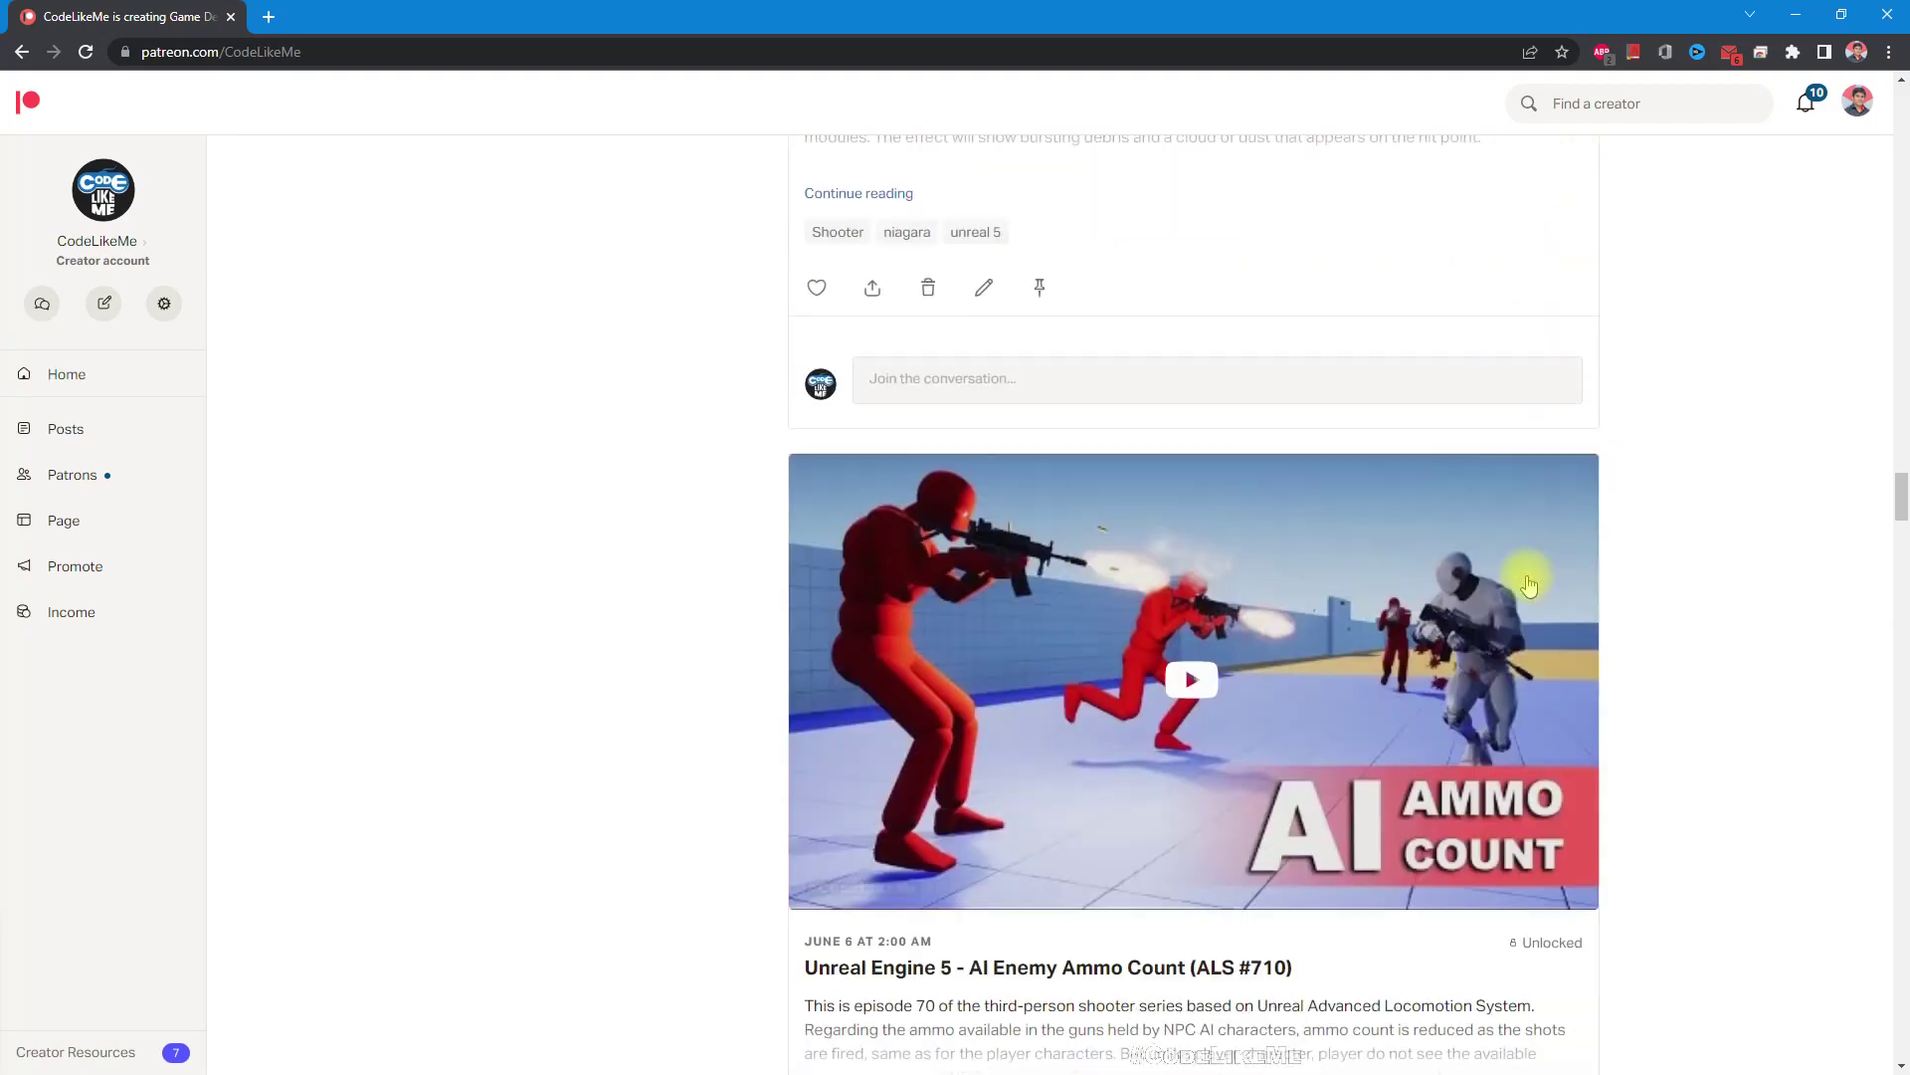
{"action": "scroll", "coordinate": [1530, 585], "scroll_direction": "down", "scroll_amount": 12}
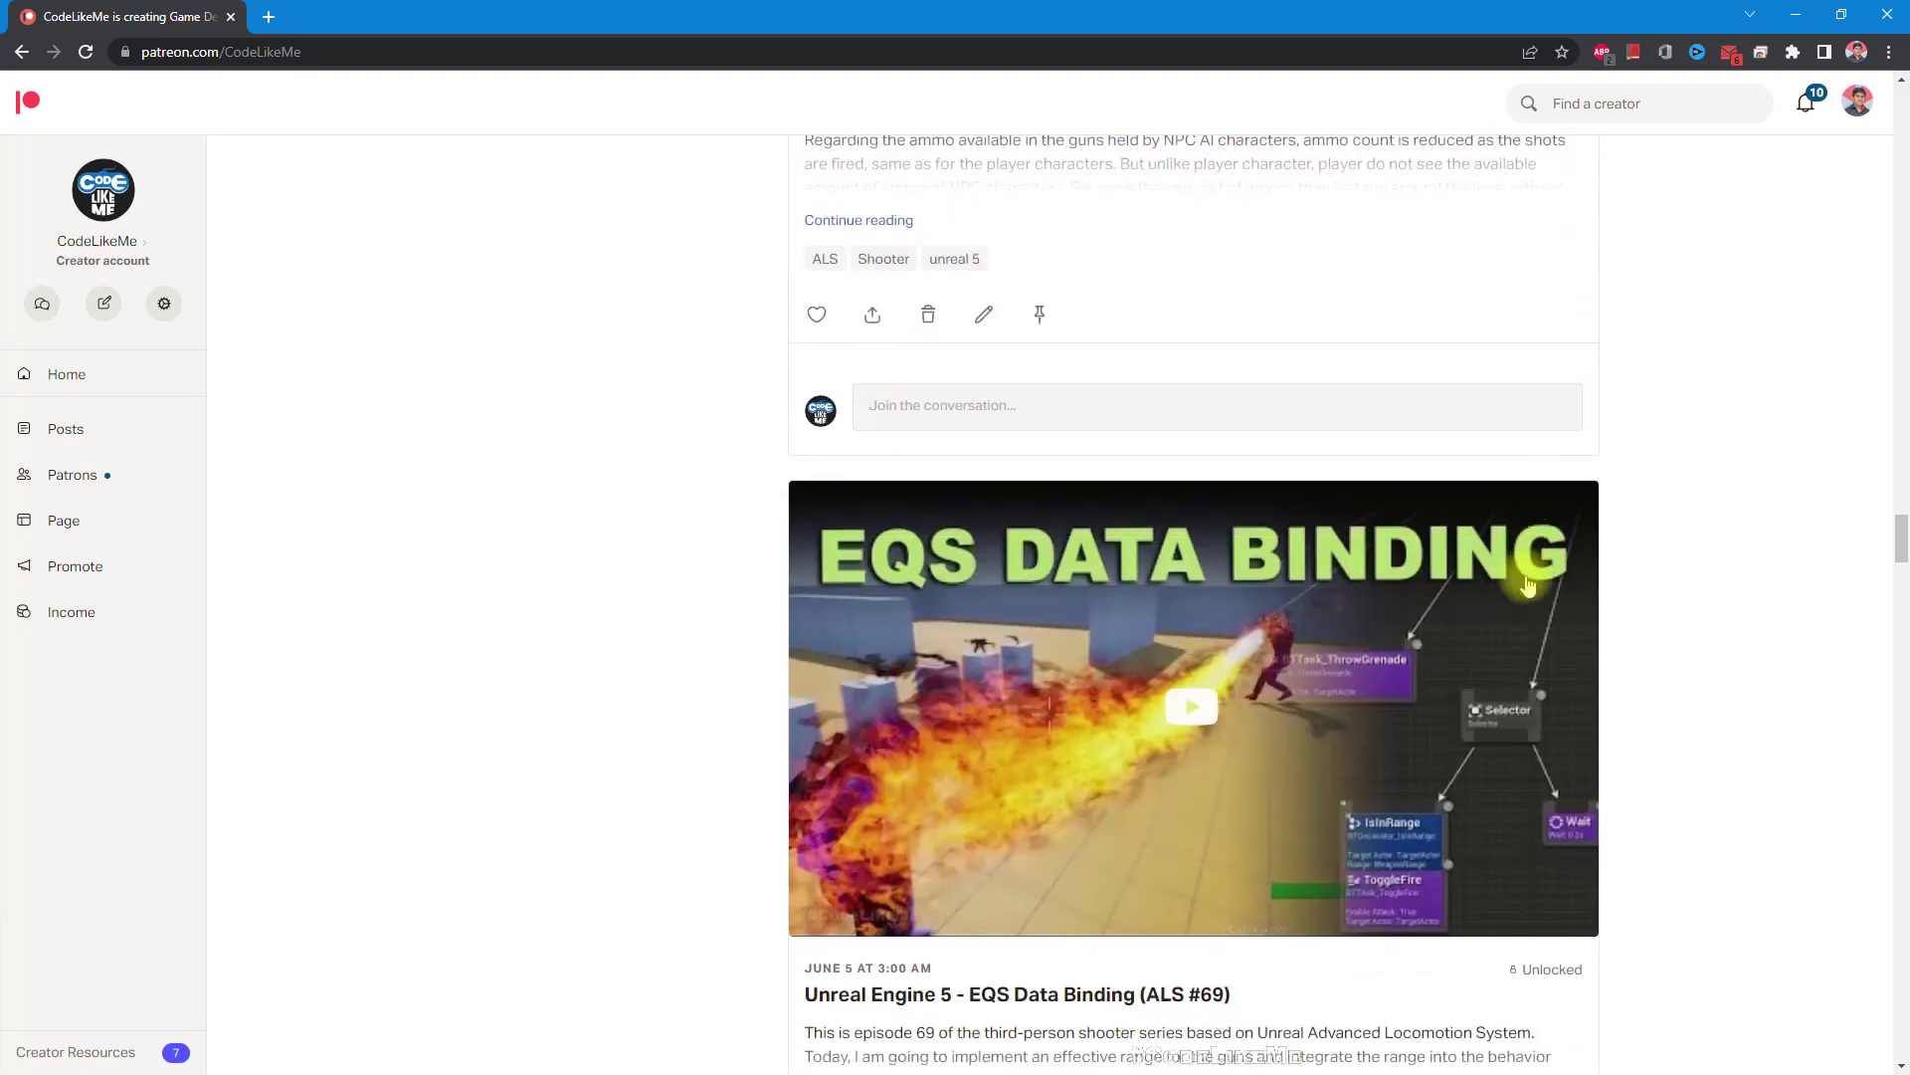
{"action": "scroll", "coordinate": [1529, 585], "scroll_direction": "down", "scroll_amount": 12}
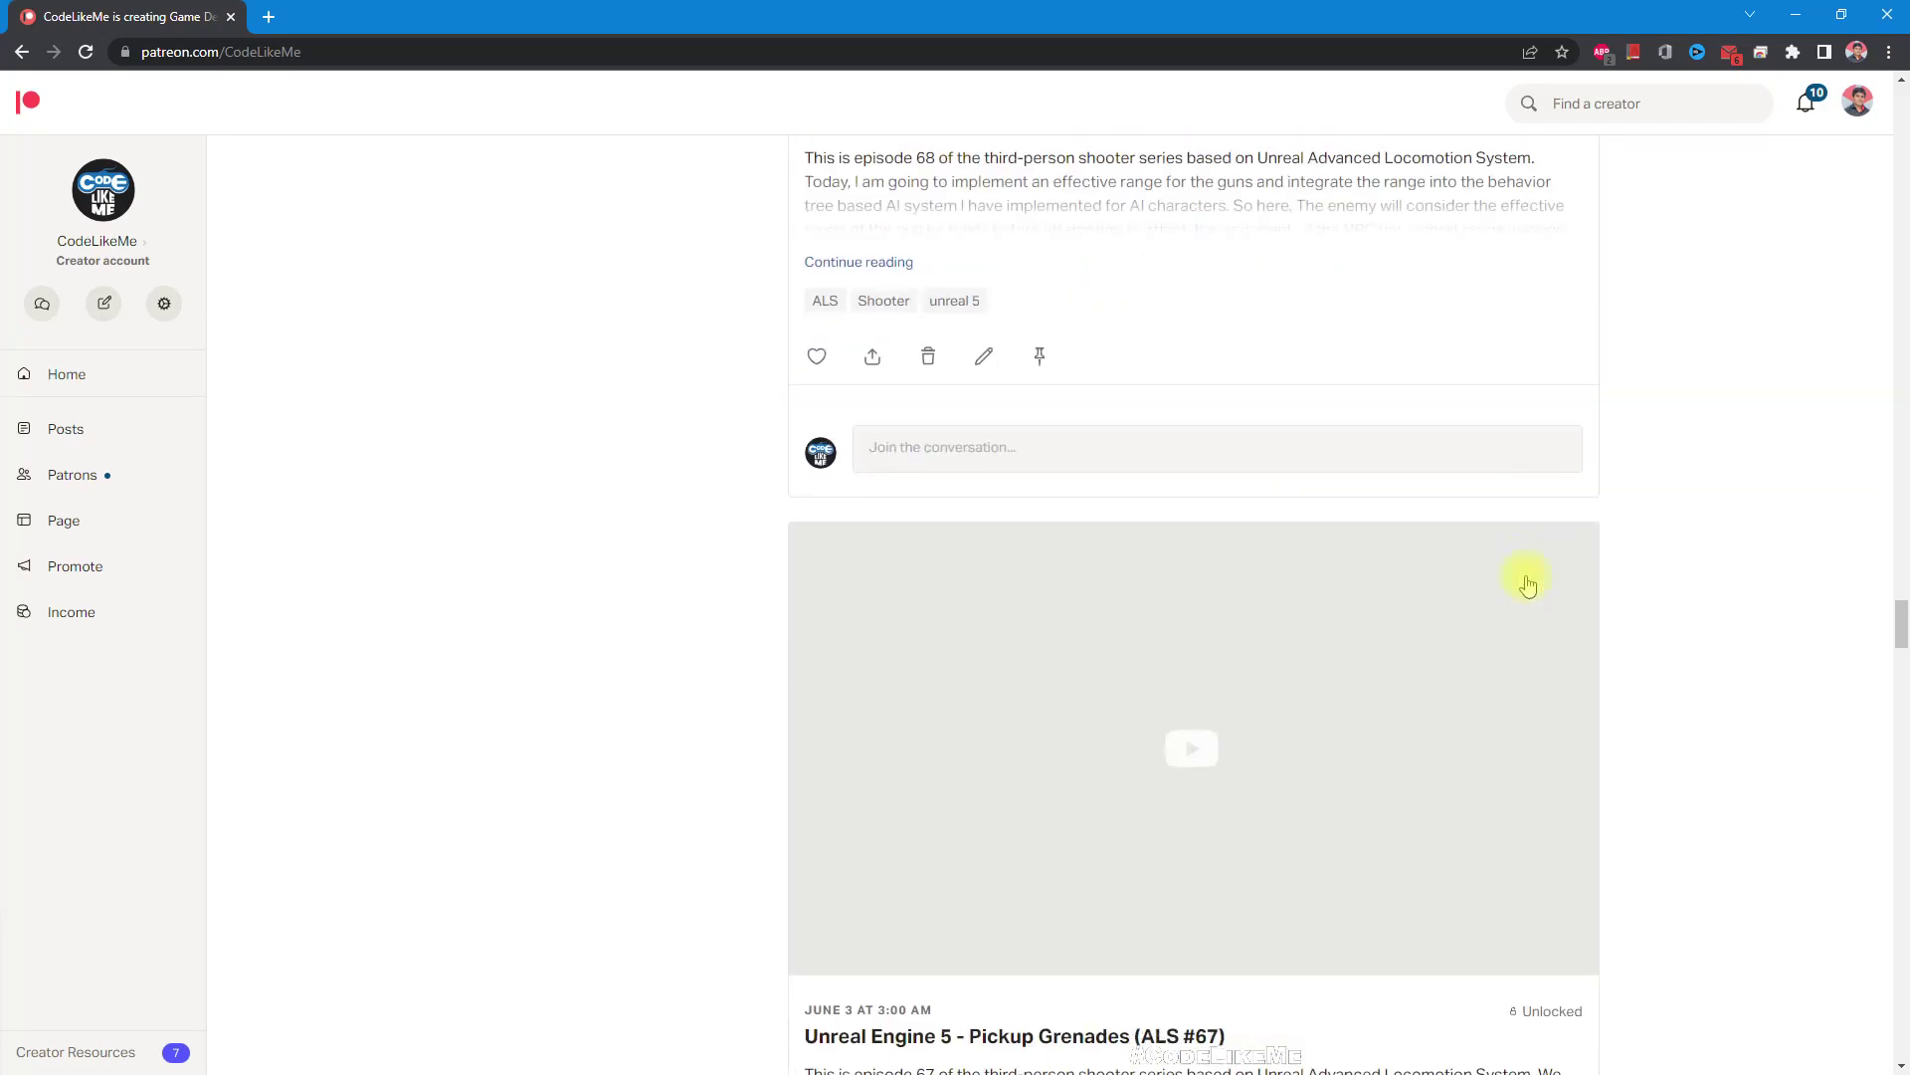
{"action": "scroll", "coordinate": [1529, 585], "scroll_direction": "down", "scroll_amount": 10}
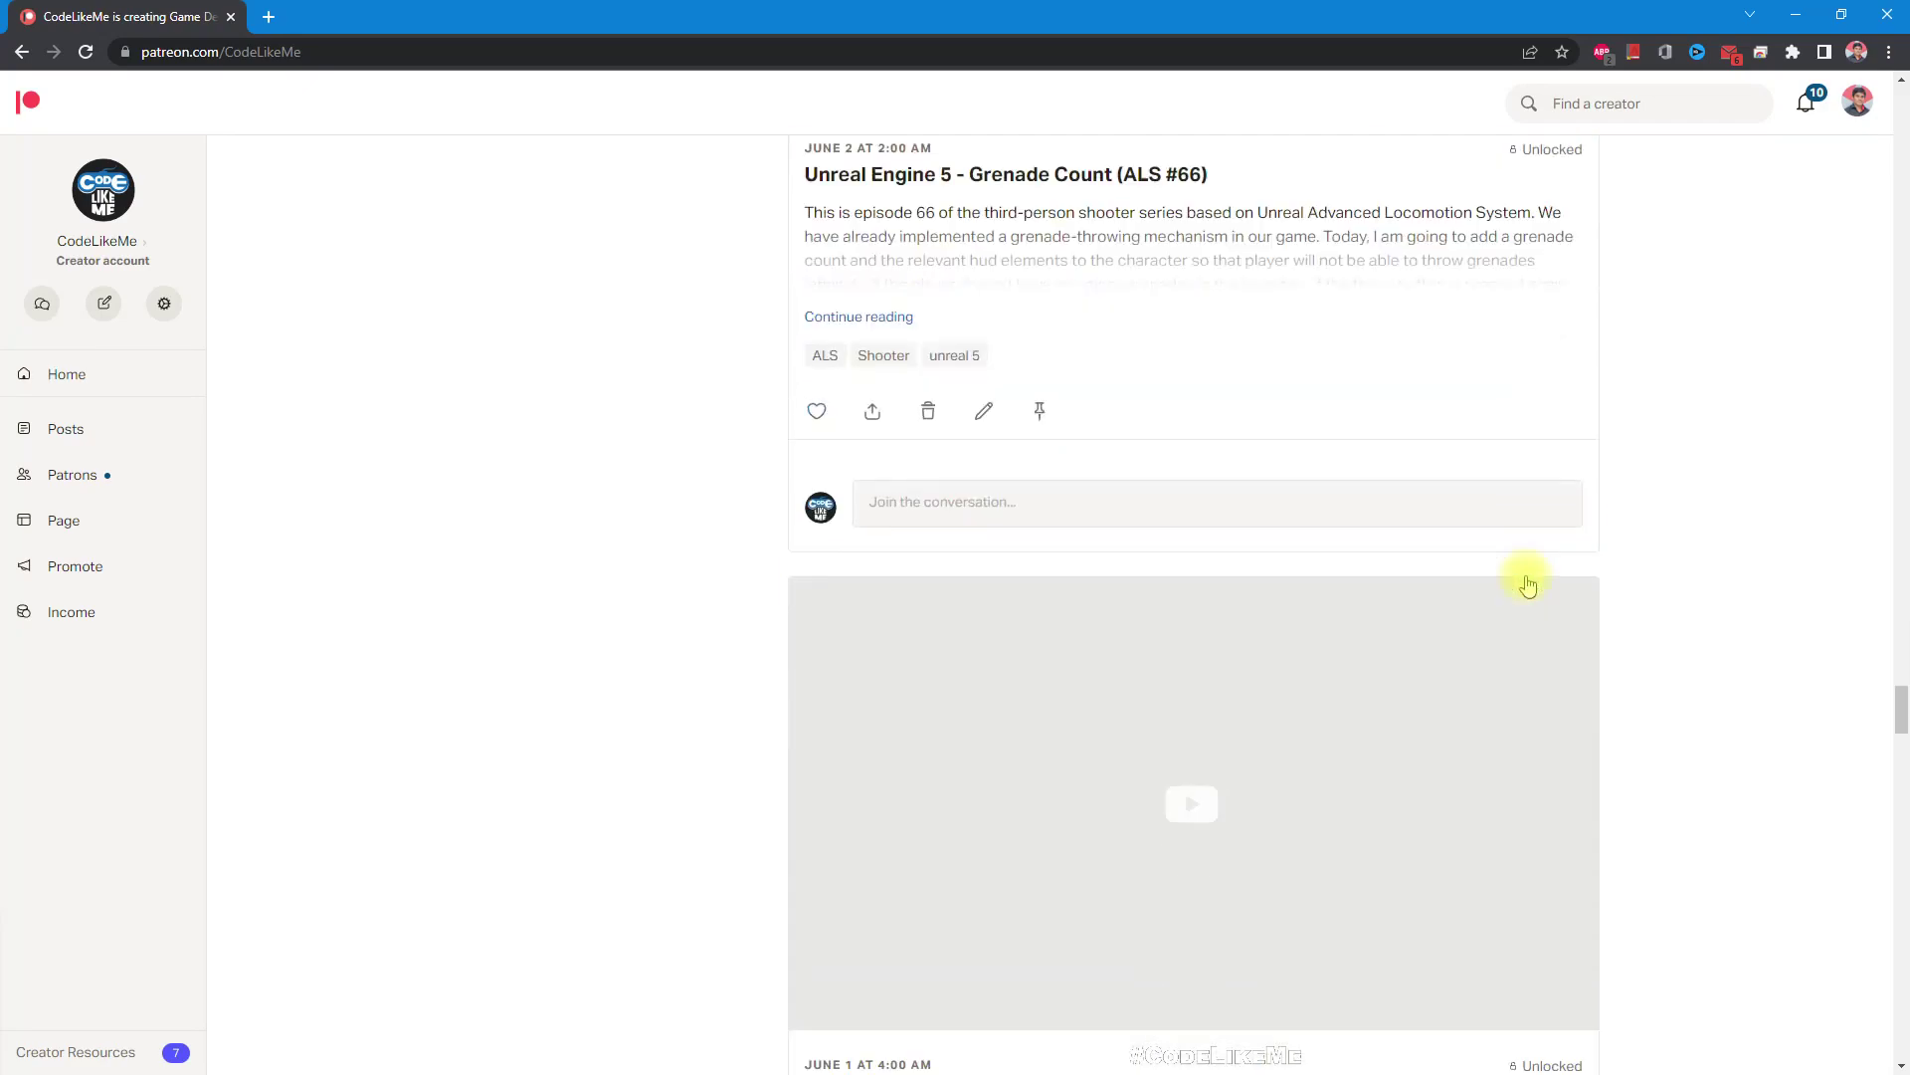